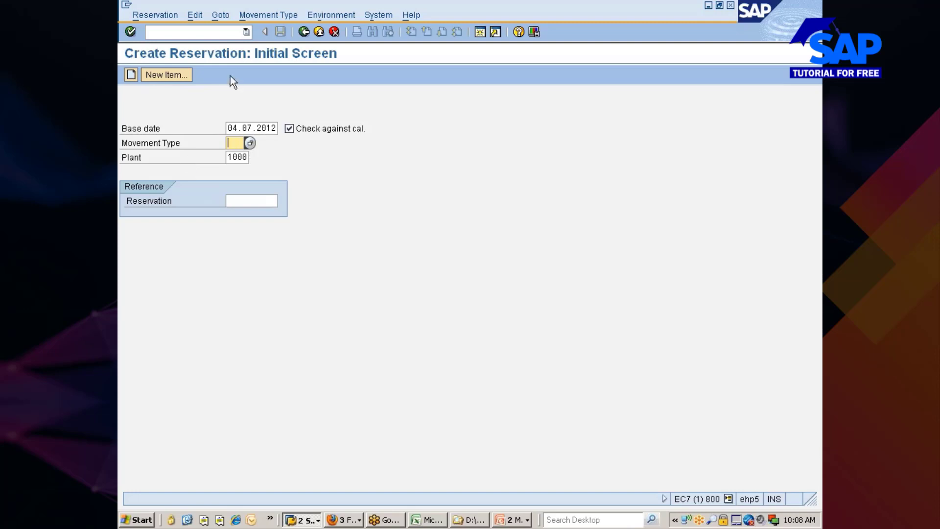
Begin a reservation for plant 1000 using the consumption movement type for a cost center (201) and proceed to the new items screen
left_click(270, 16)
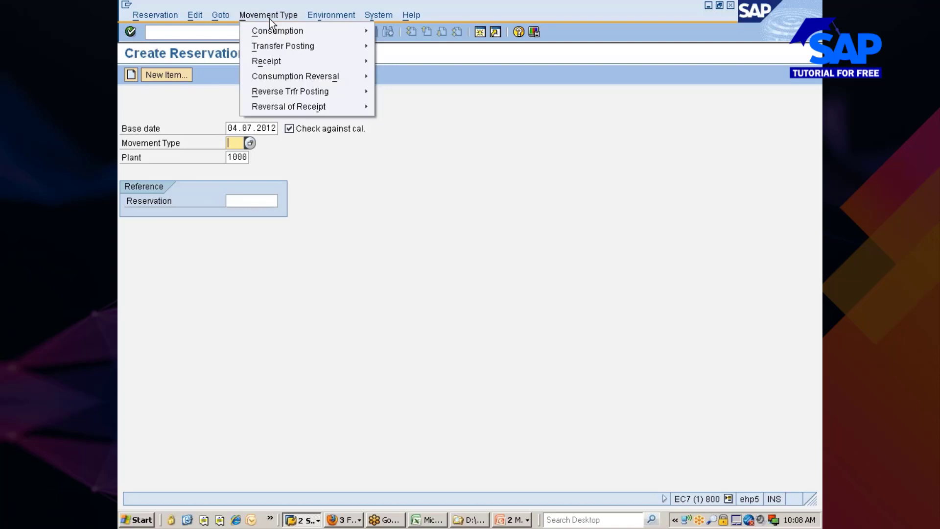
mouse_move(270, 29)
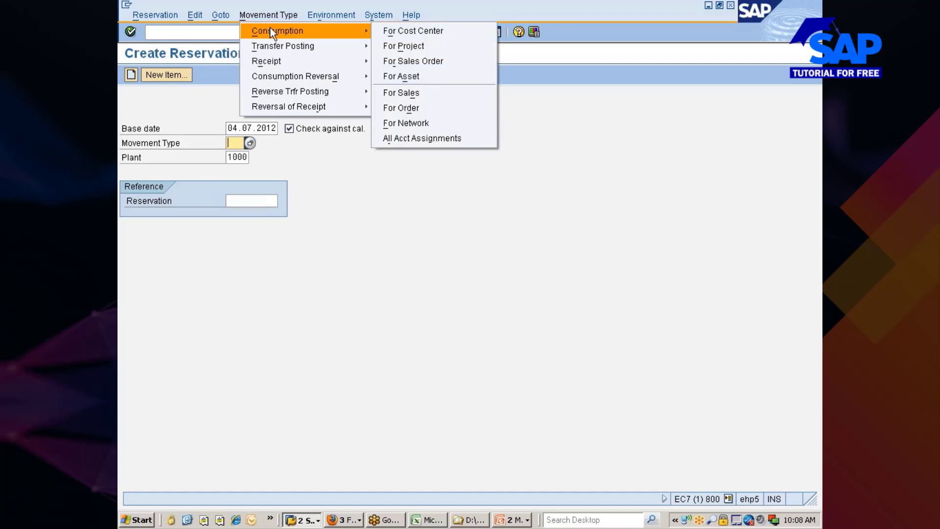
left_click(403, 31)
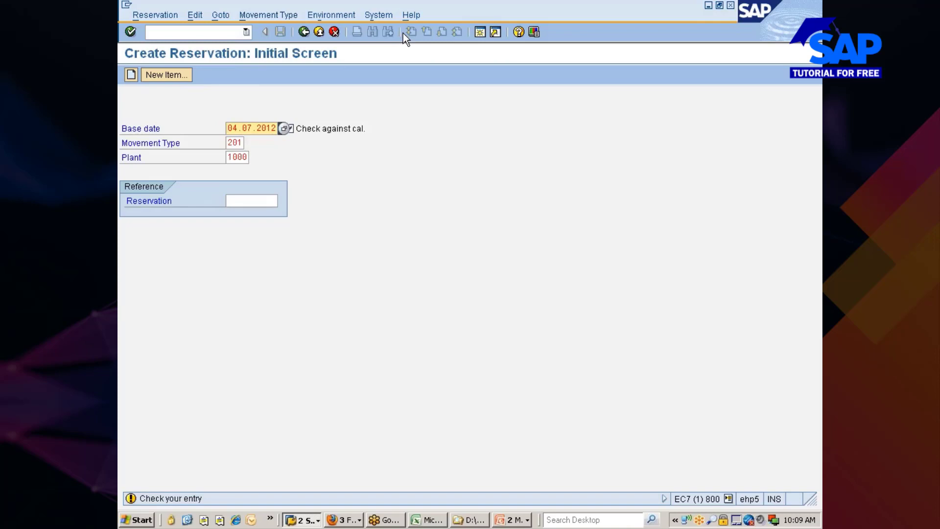
key("Return")
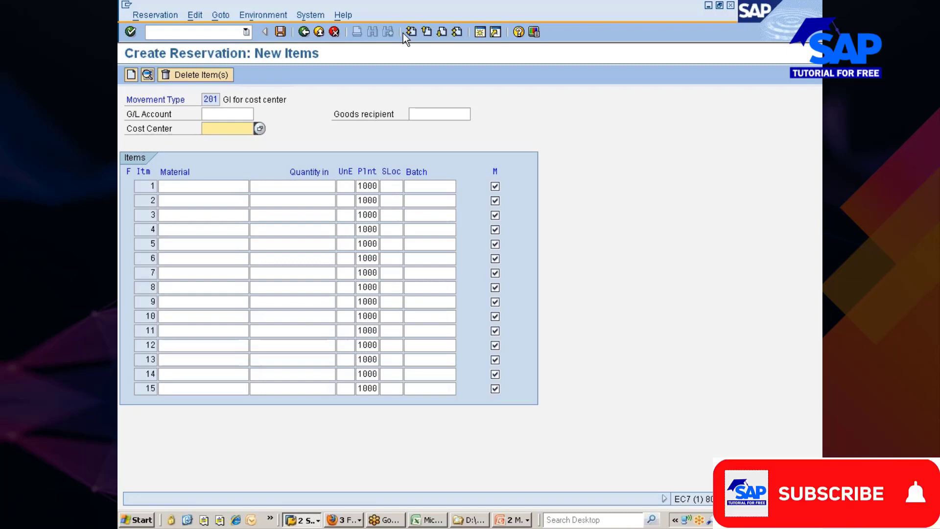
Enter 7777* as the reservation's cost center and bring up the value search for it
key("BackSpace")
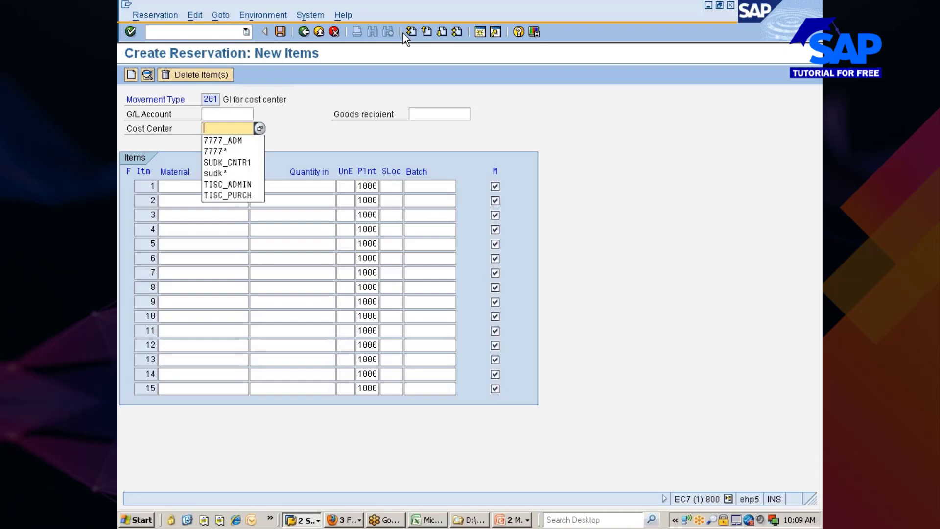
key("Down")
key("Down")
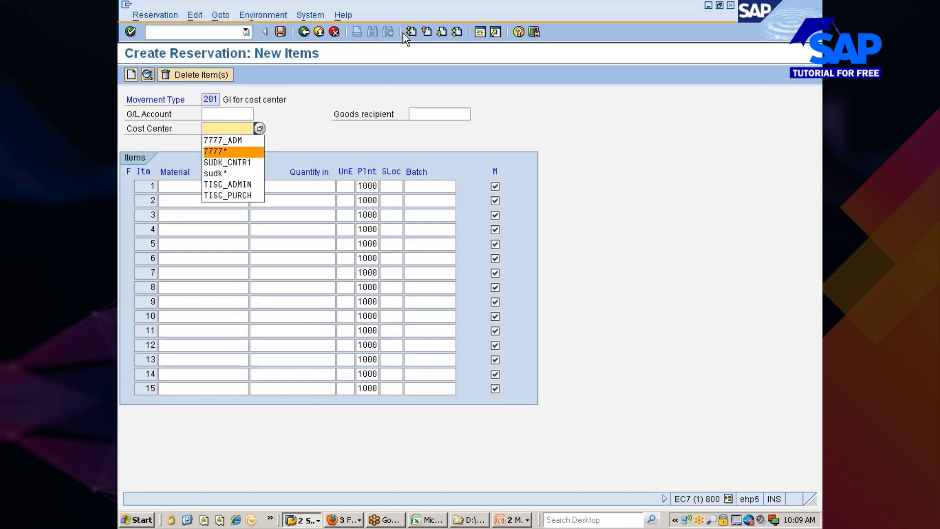
key("Return")
key("F4")
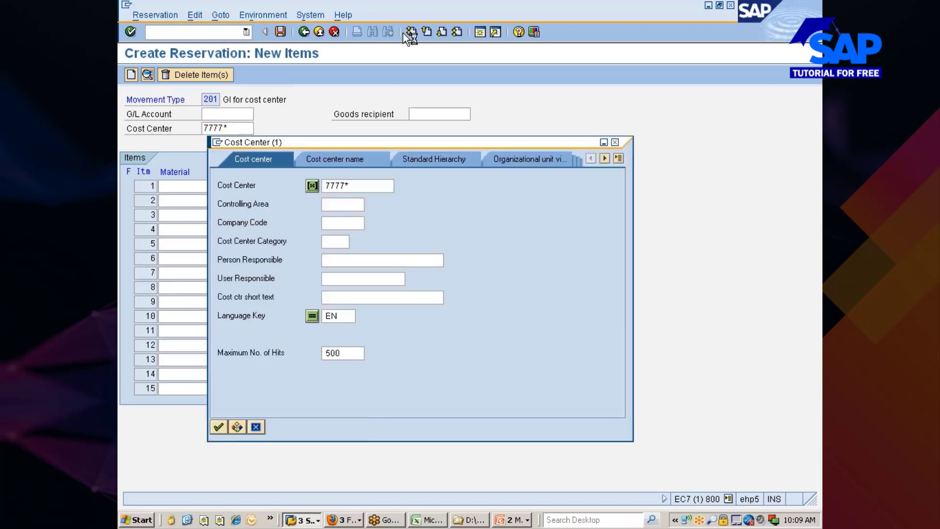
Restrict the cost center search with the value 7777 and assign cost center 7777_PRD to the reservation
key("Tab")
key("Tab")
key("Tab")
key("shift+Tab")
key("shift+Tab")
key("Tab")
type("7777")
key("Return")
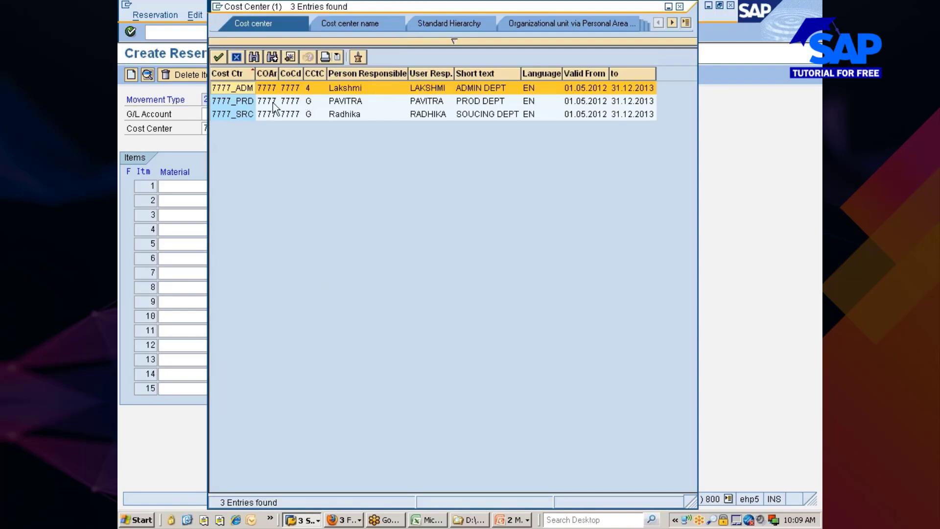
left_click(252, 102)
double_click(252, 102)
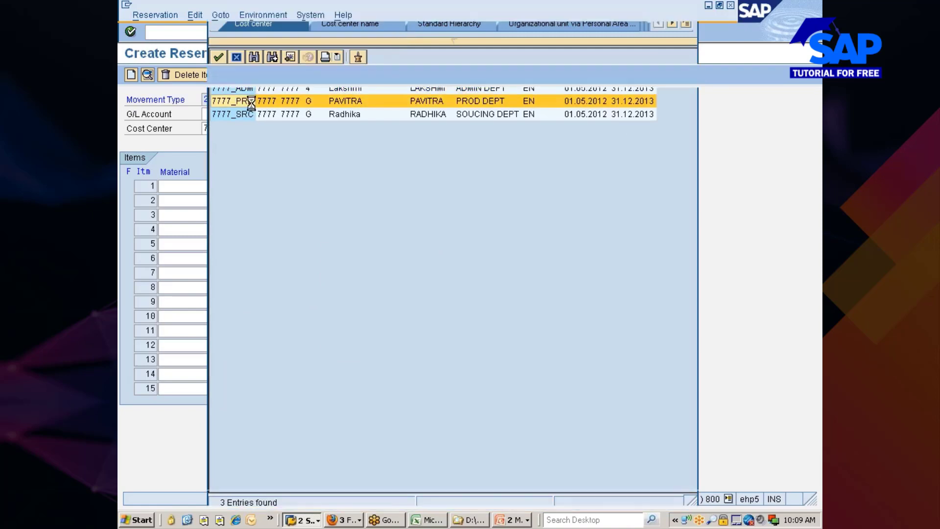
Search the materials of plant 777C by description and assign REARWHEEL_TYRE to item 1
left_click(203, 186)
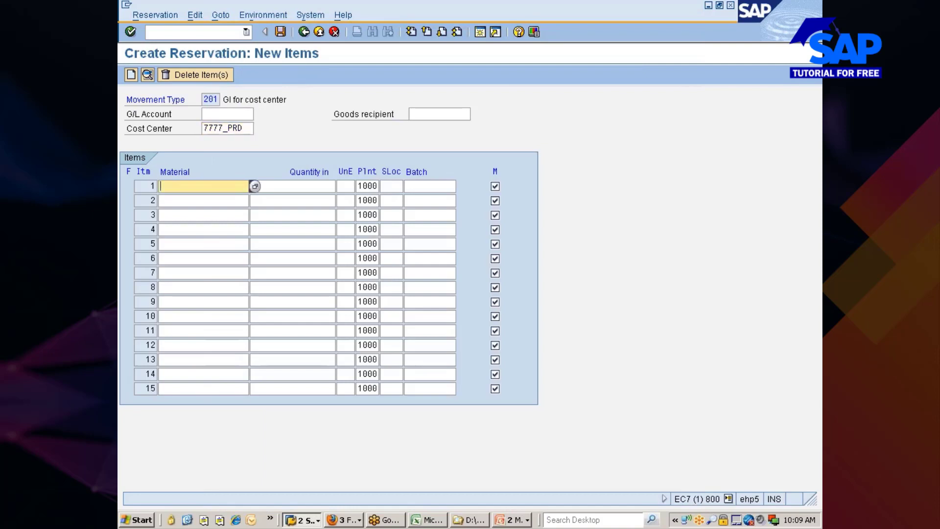
key("Return")
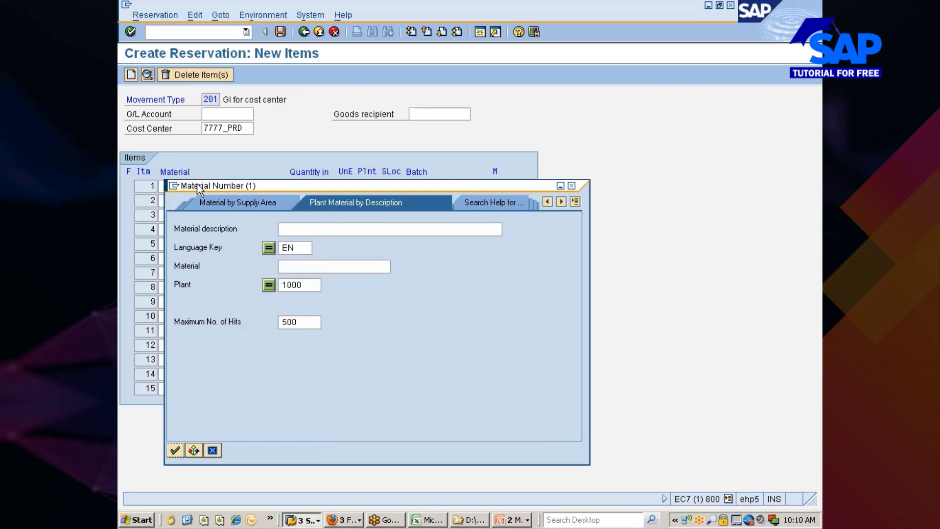
left_click(306, 285)
key("BackSpace")
key("BackSpace")
key("BackSpace")
key("BackSpace")
type("7777")
key("Return")
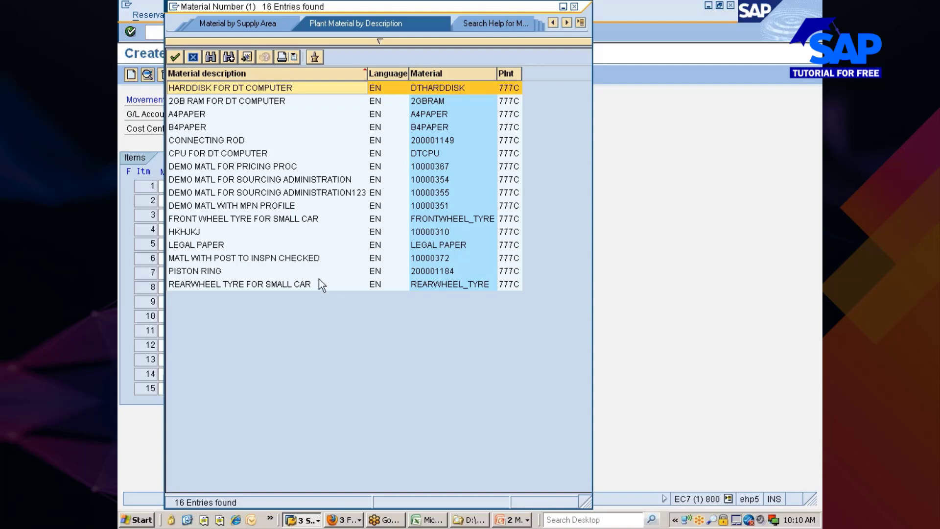
double_click(425, 285)
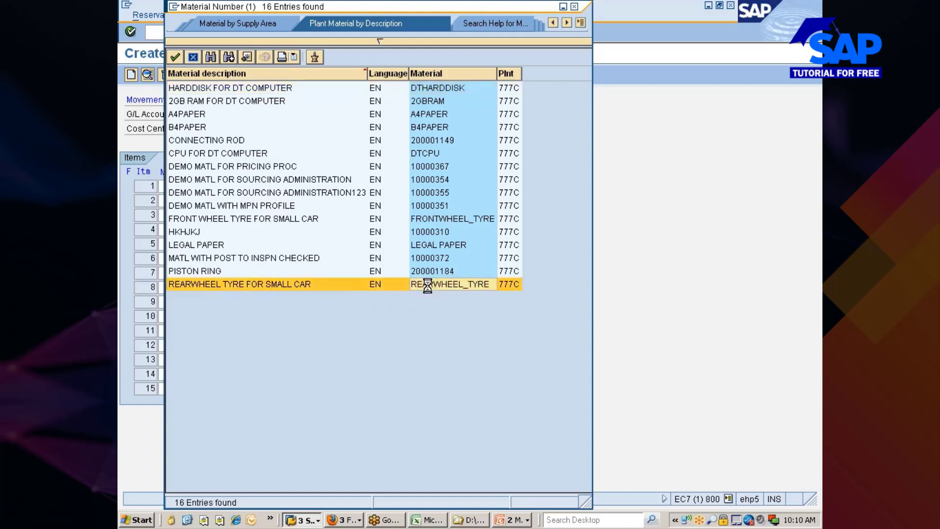
Set item 1's quantity to 50 and its plant to 777c, and submit the entries
left_click(293, 186)
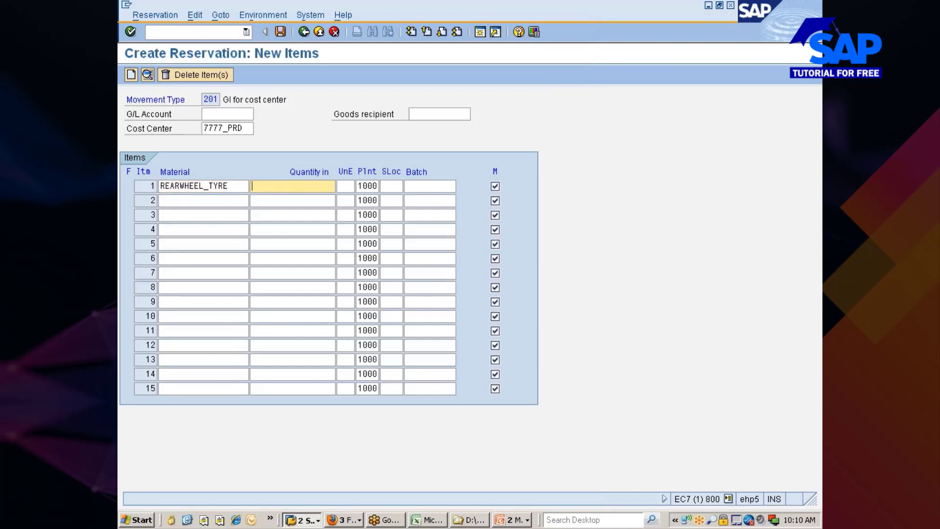
type("50")
left_click(366, 186)
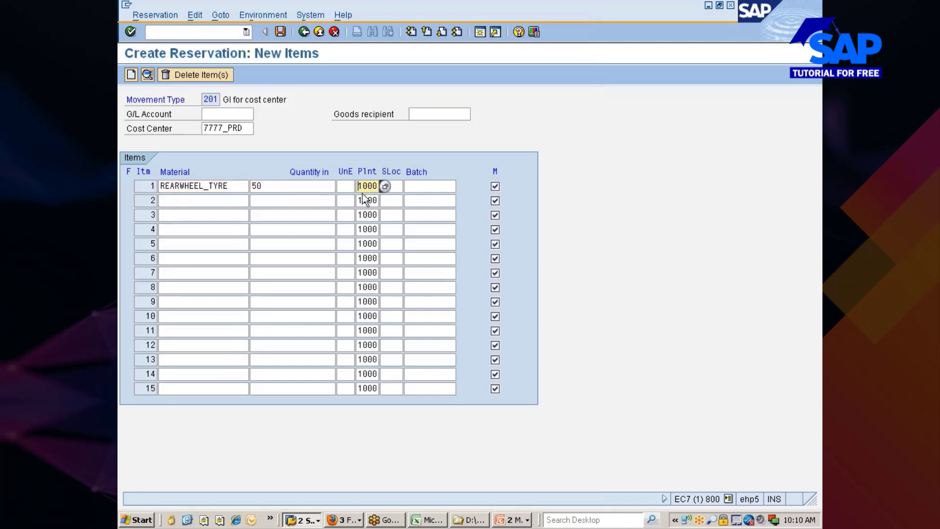
key("BackSpace")
key("BackSpace")
key("Delete")
key("Delete")
type("777c")
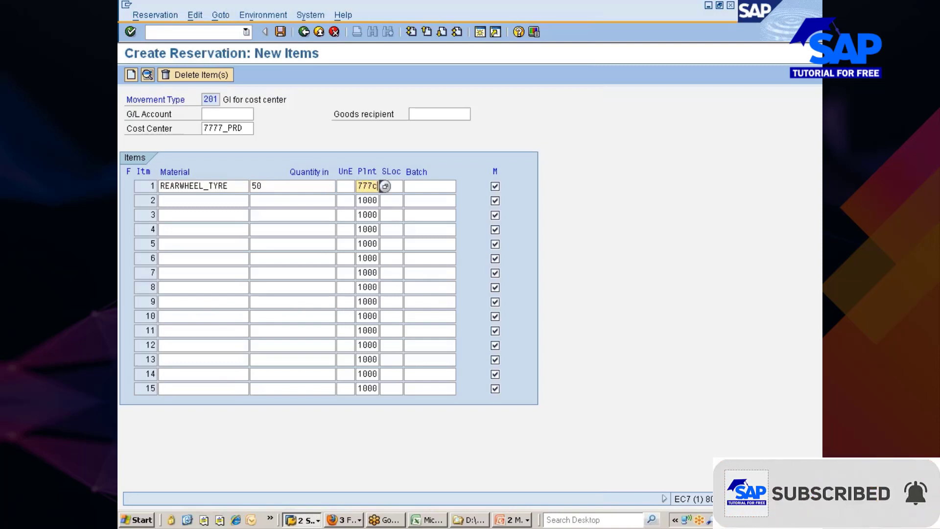
left_click(391, 186)
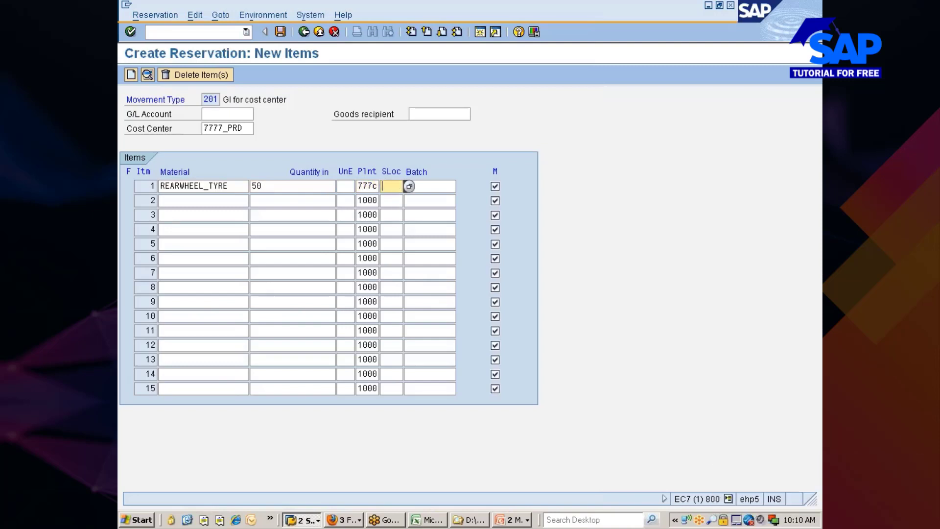
key("Return")
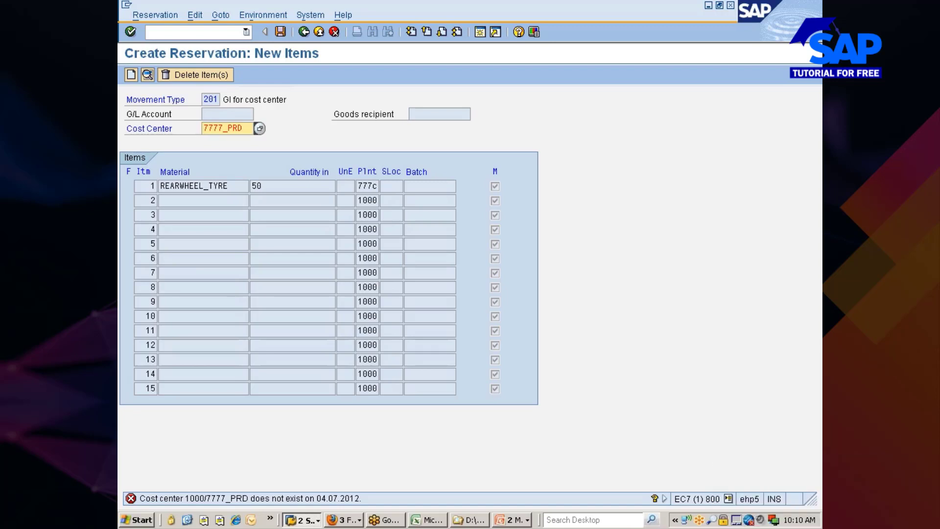
Replace the reservation's cost center with 7777_ADM and submit the entries again
key("End")
key("BackSpace")
key("BackSpace")
key("BackSpace")
key("Down")
key("Down")
key("Return")
key("Return")
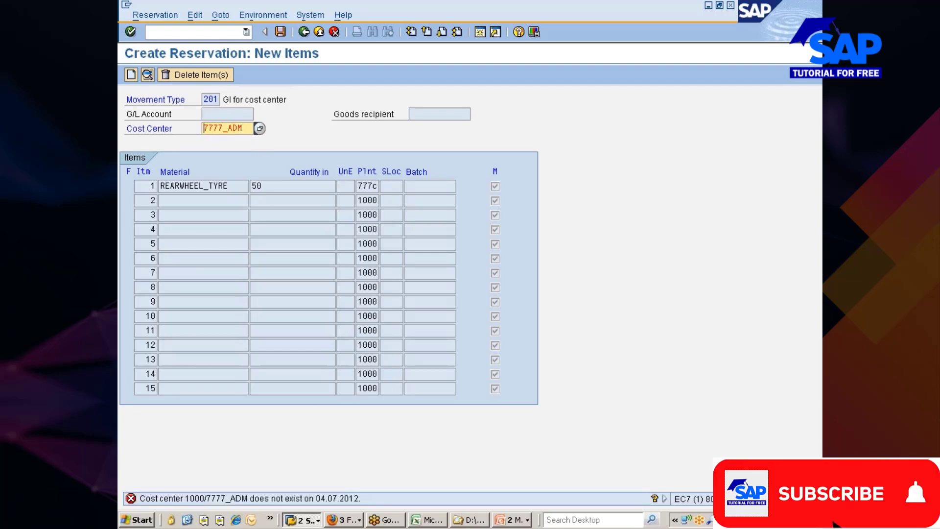
Read the detailed explanation of the cost center error, checking the controlling area it names, and close it
left_click(268, 497)
double_click(268, 499)
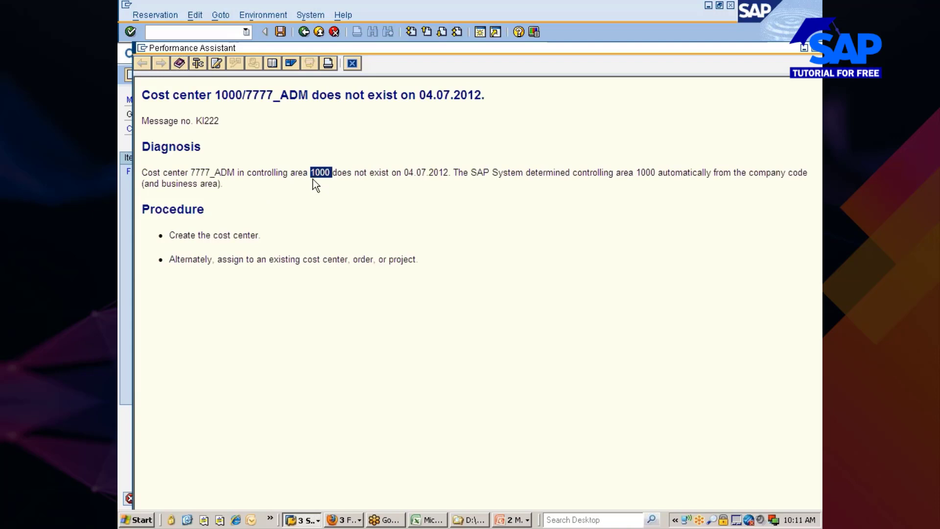
left_click(352, 62)
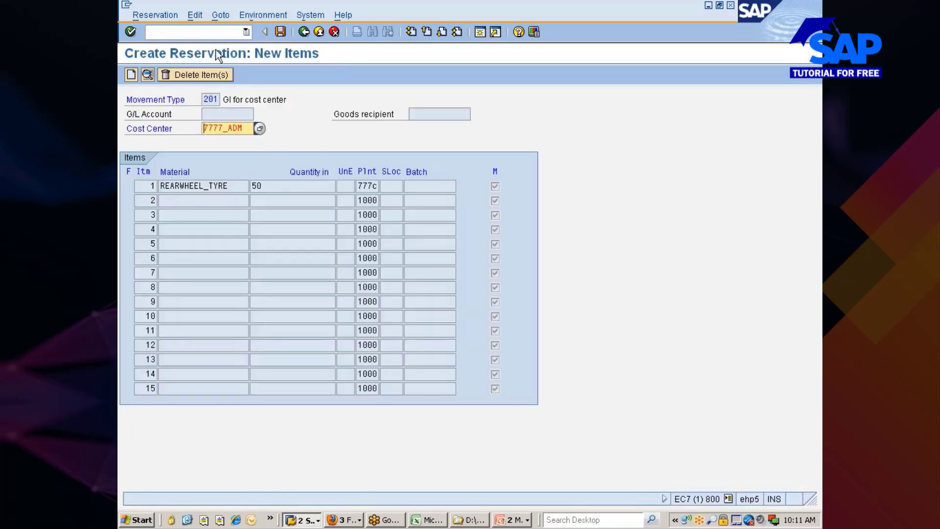
left_click(155, 15)
mouse_move(179, 92)
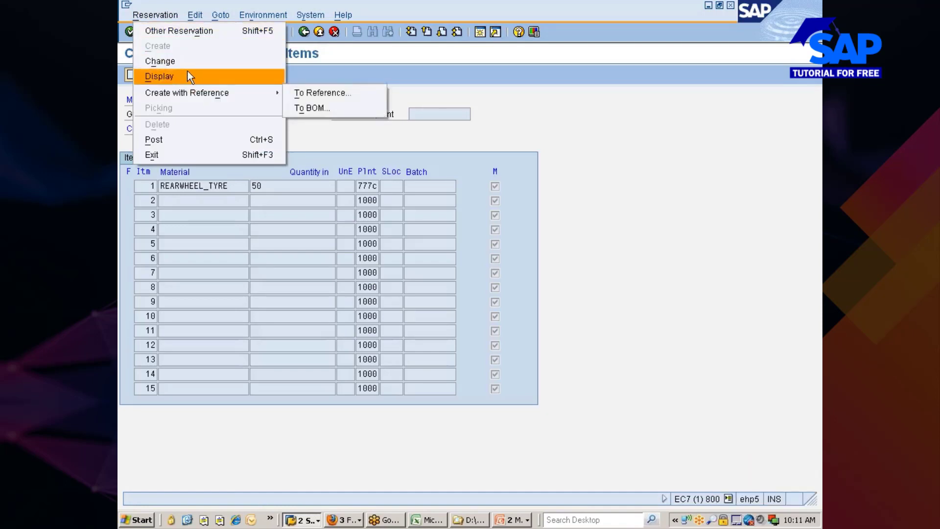
left_click(220, 16)
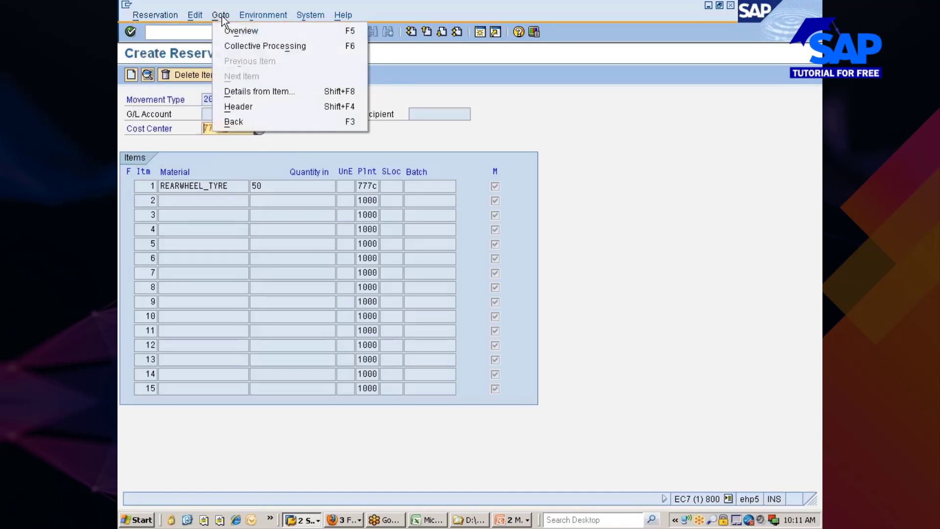
left_click(262, 16)
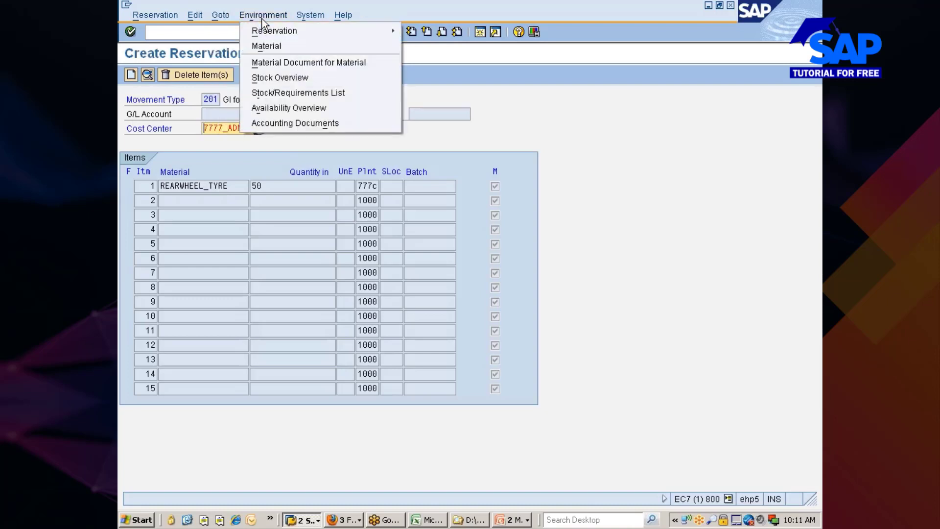
mouse_move(224, 18)
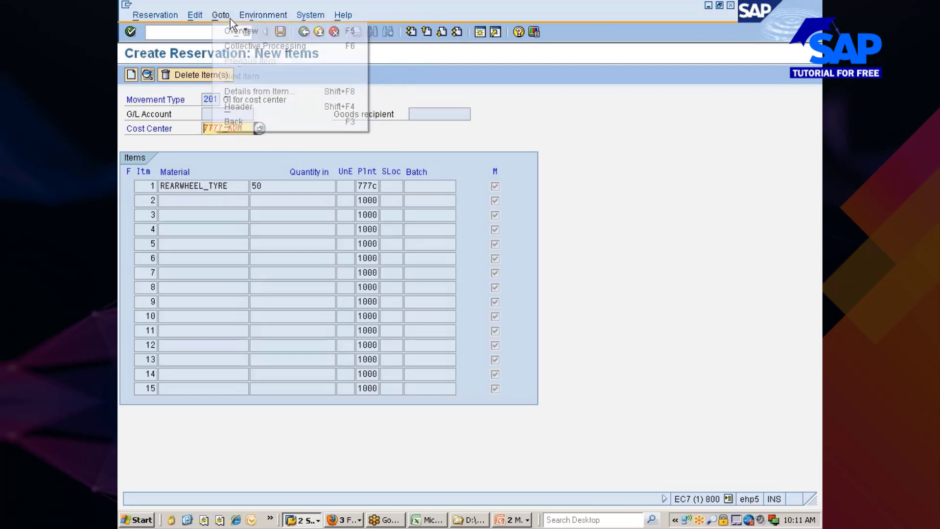
left_click(480, 147)
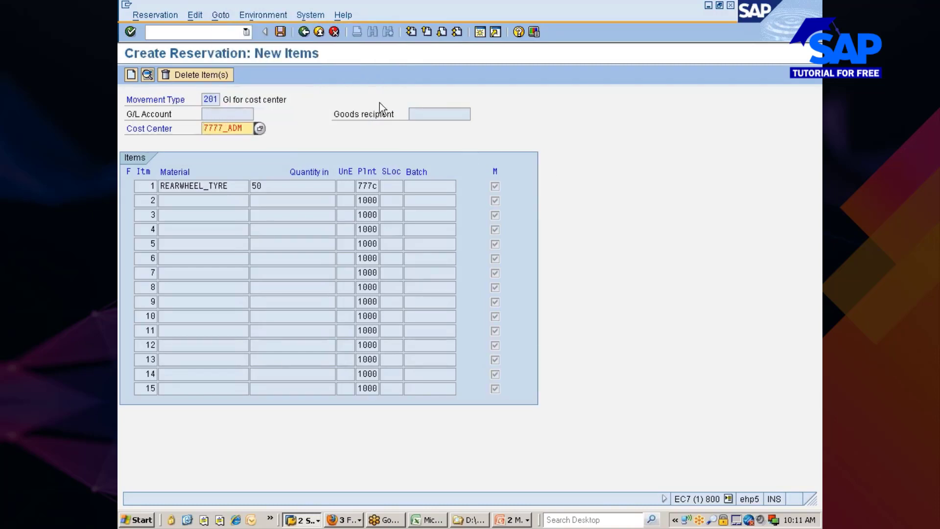
Leave the reservation and start transaction ks03 to display cost centers
left_click(240, 32)
type("/n")
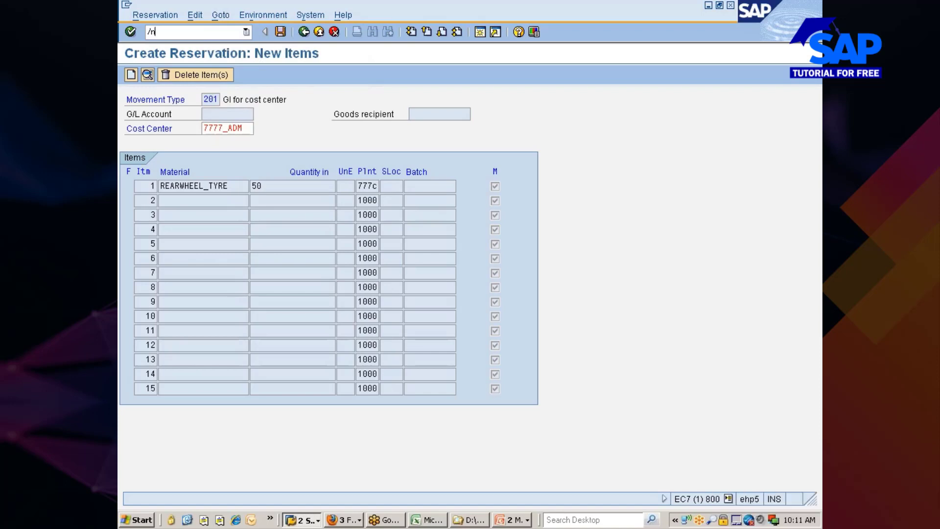
type("ks03")
key("Return")
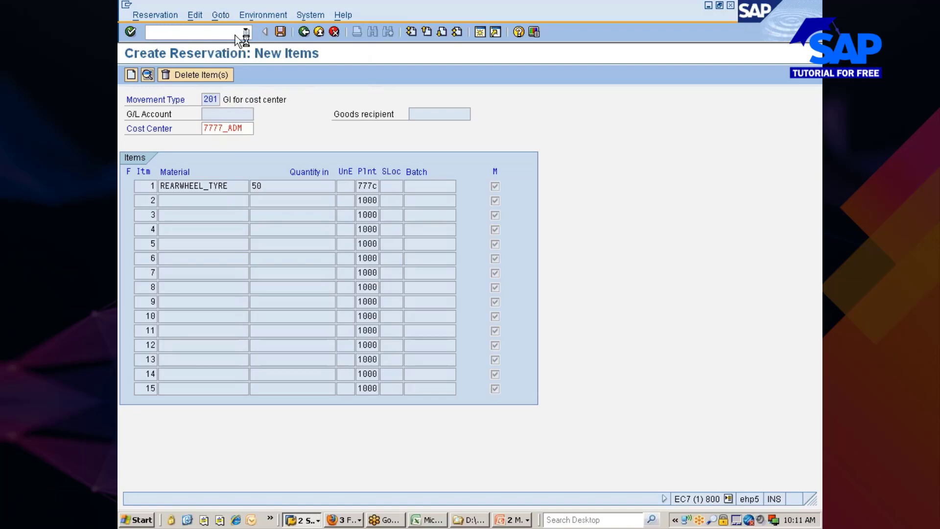
Display the master data of cost center 7777_Prd and check its controlling area
key("BackSpace")
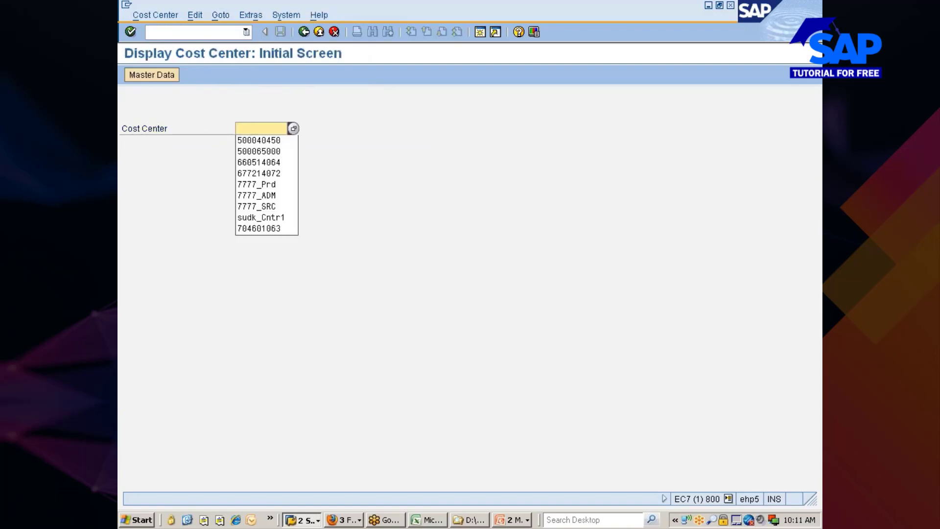
key("Down")
key("Down")
key("Down")
key("Down")
key("Down")
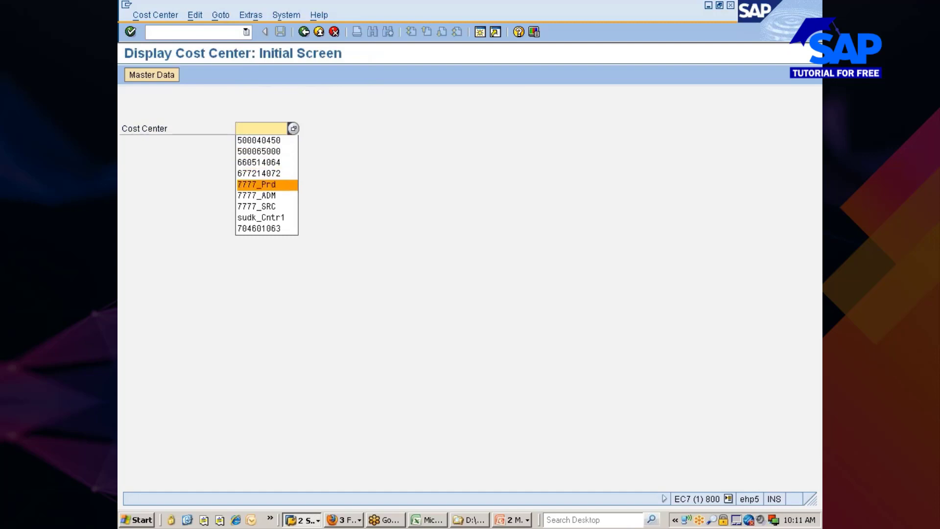
key("Return")
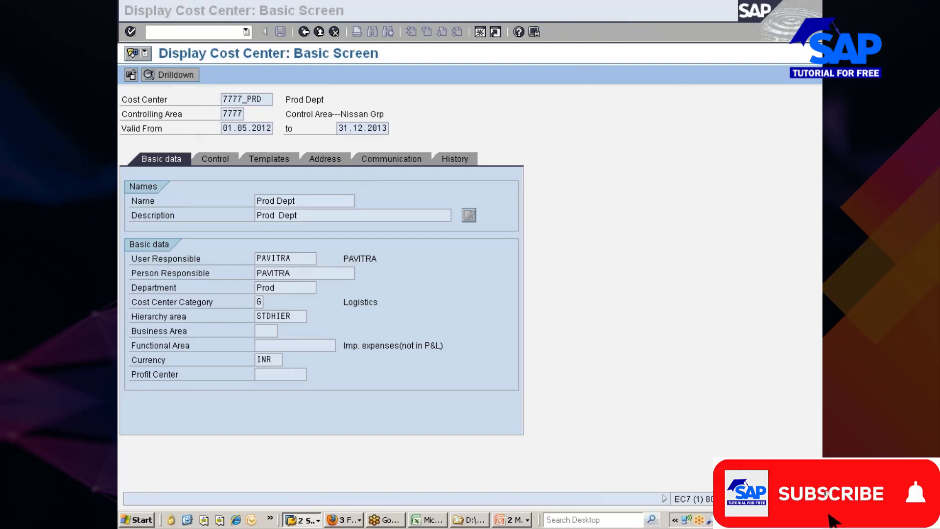
left_click(198, 124)
left_click(232, 114)
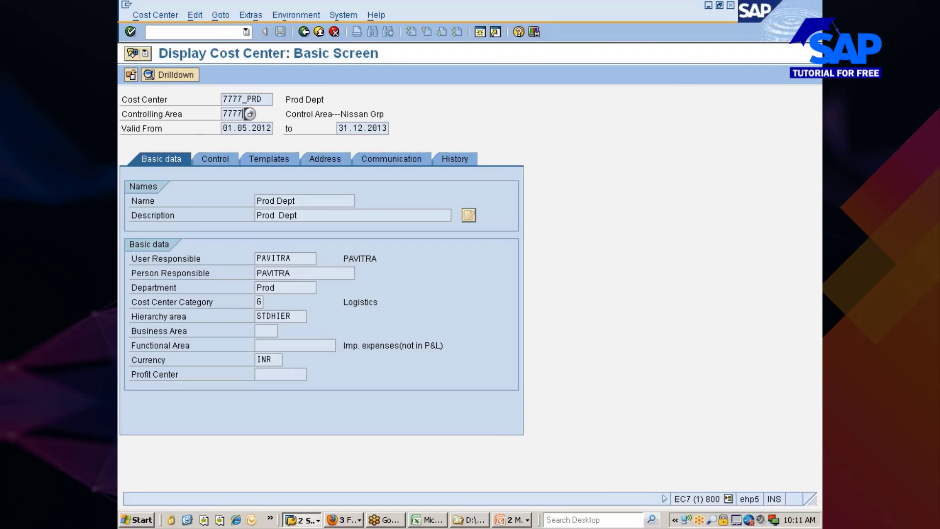
Open transaction mb21 in a new session to create another reservation
left_click(205, 31)
type("/omb21")
key("Return")
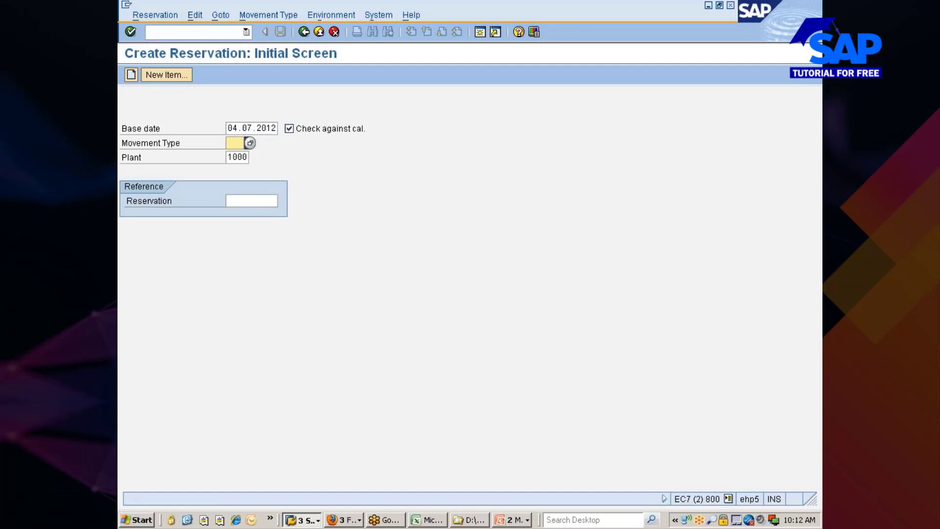
Set the reservation to the movement type for receipt from vendor without PO to unrestricted (501), with plant 777c, and continue to the items
left_click(253, 14)
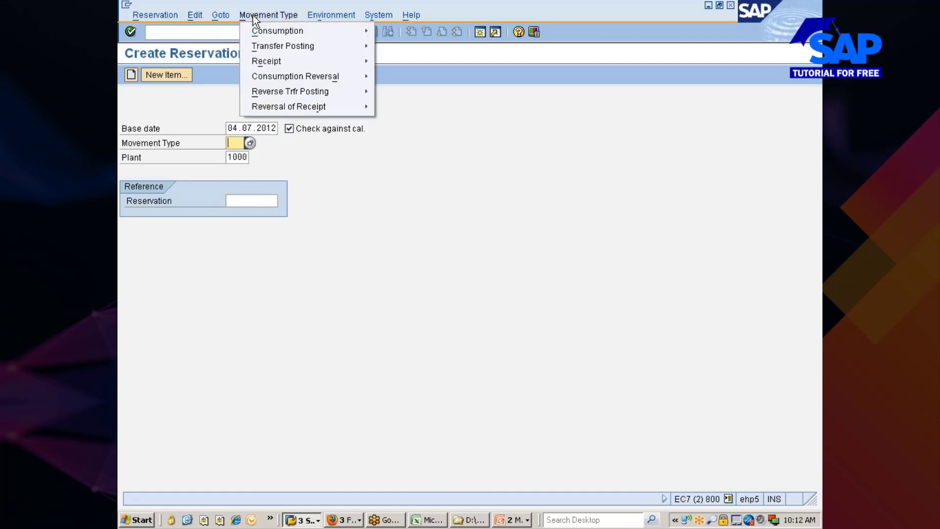
mouse_move(263, 61)
mouse_move(431, 61)
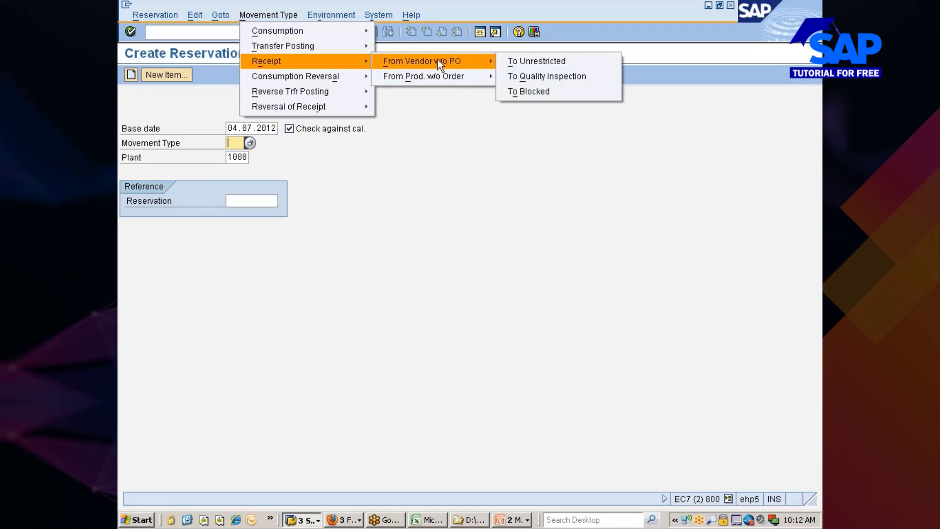
left_click(520, 61)
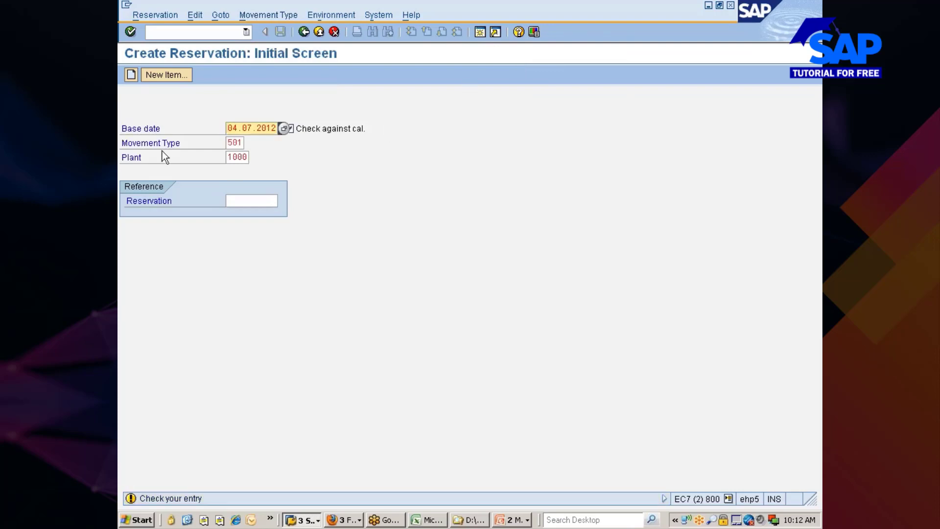
left_click(228, 157)
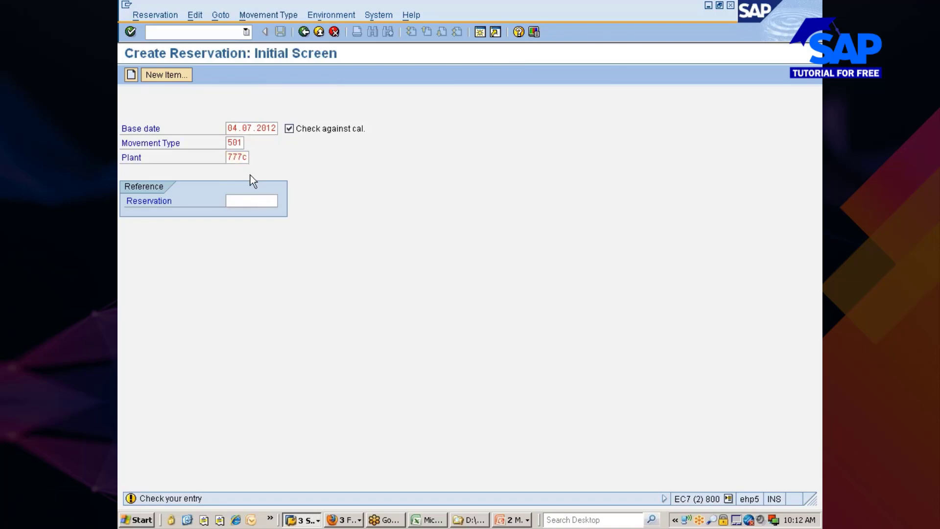
key("Return")
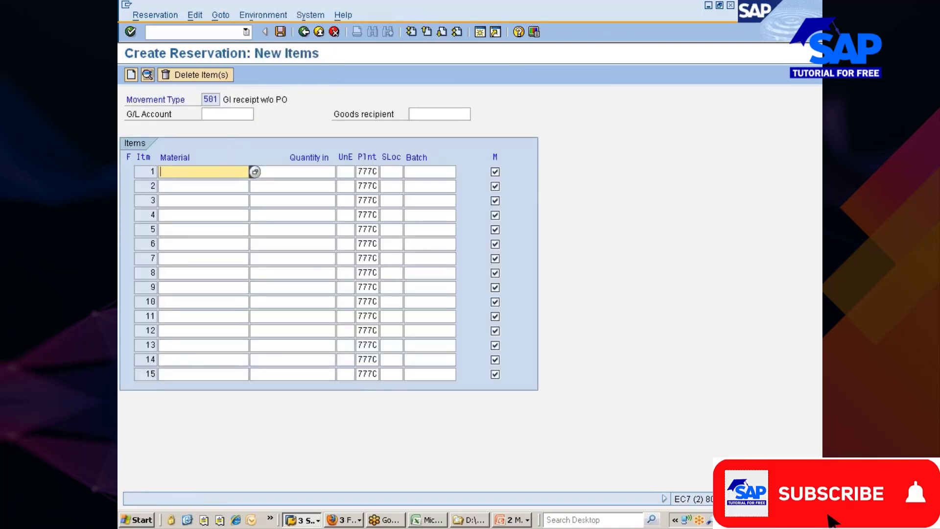
Enter material REARWHEEL_TYRE with quantity 125 as the first reservation item and confirm it
left_click(215, 171)
key("Down")
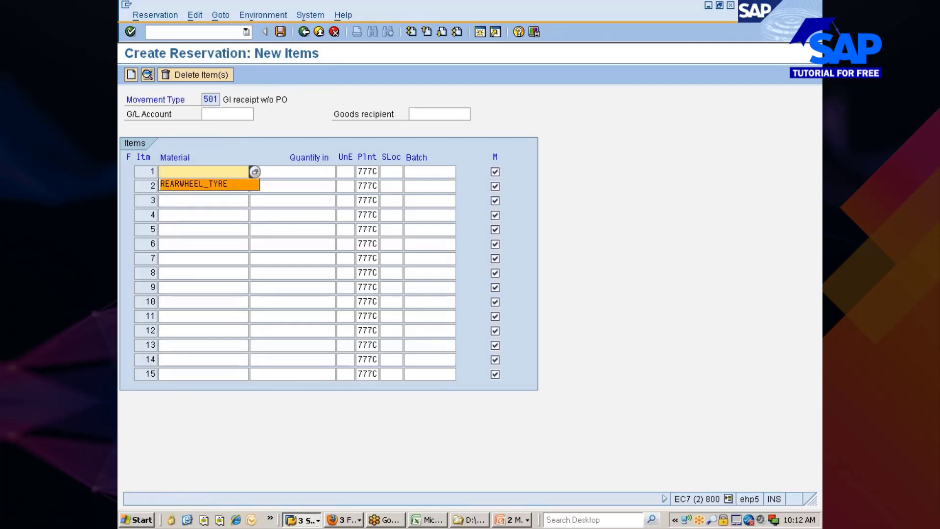
key("Return")
key("Tab")
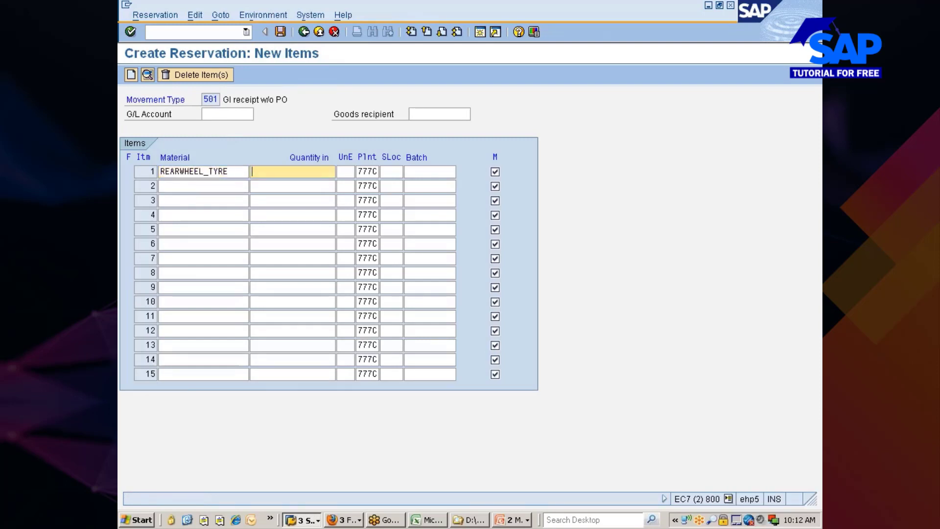
type("125")
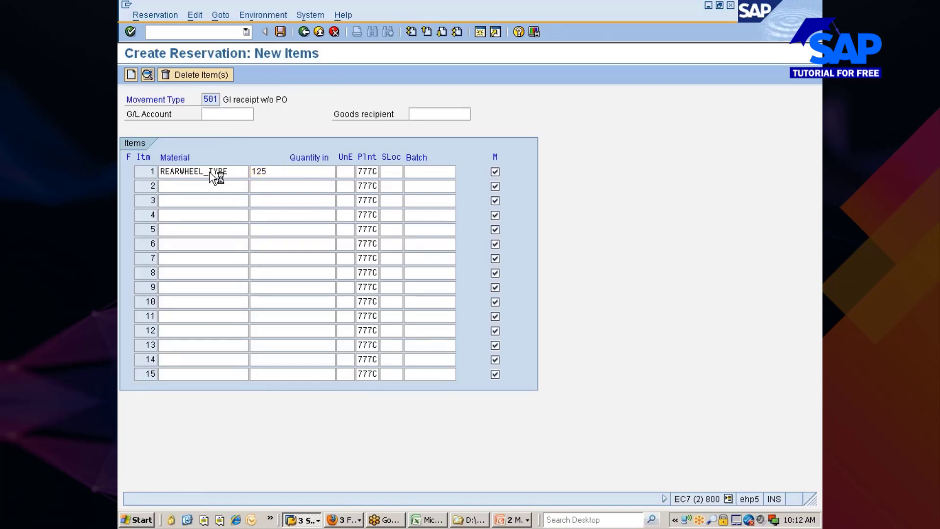
key("Return")
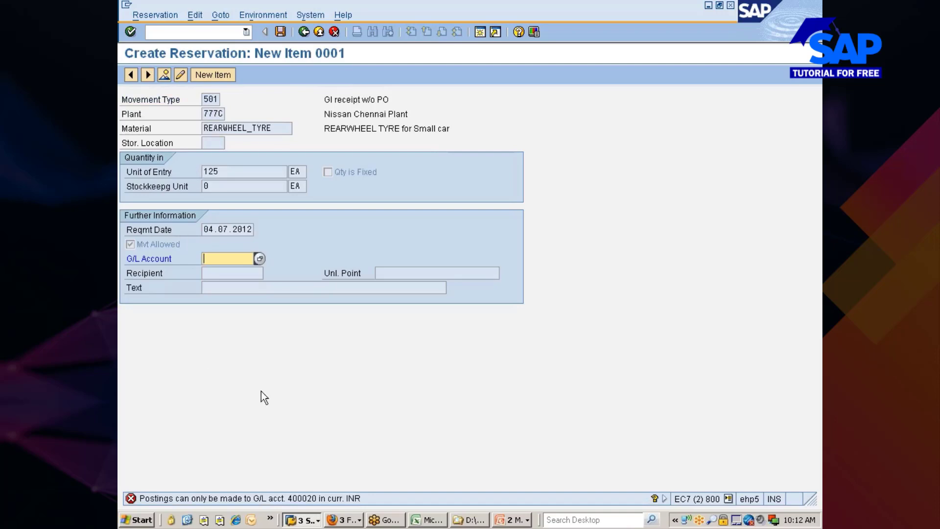
Open the detailed explanation of the G/L account posting error and examine the account and currency it names
left_click(313, 499)
double_click(313, 498)
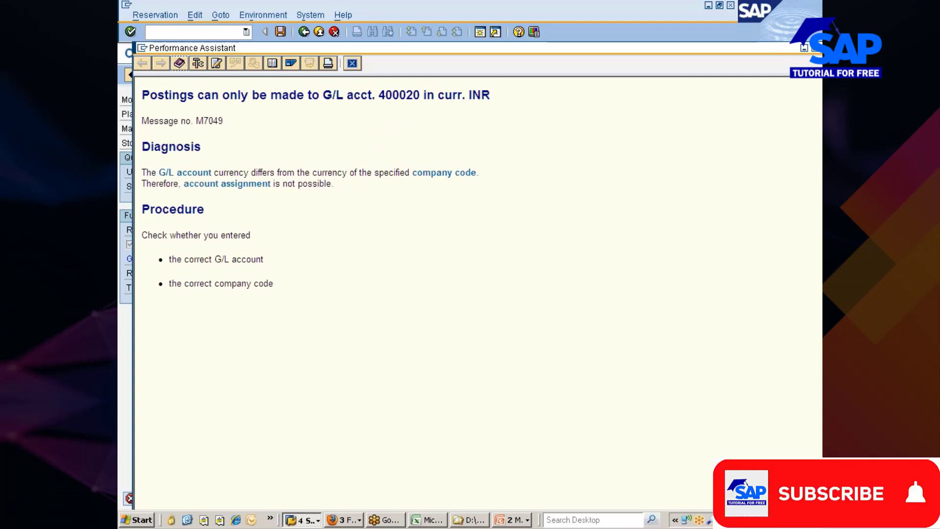
double_click(397, 96)
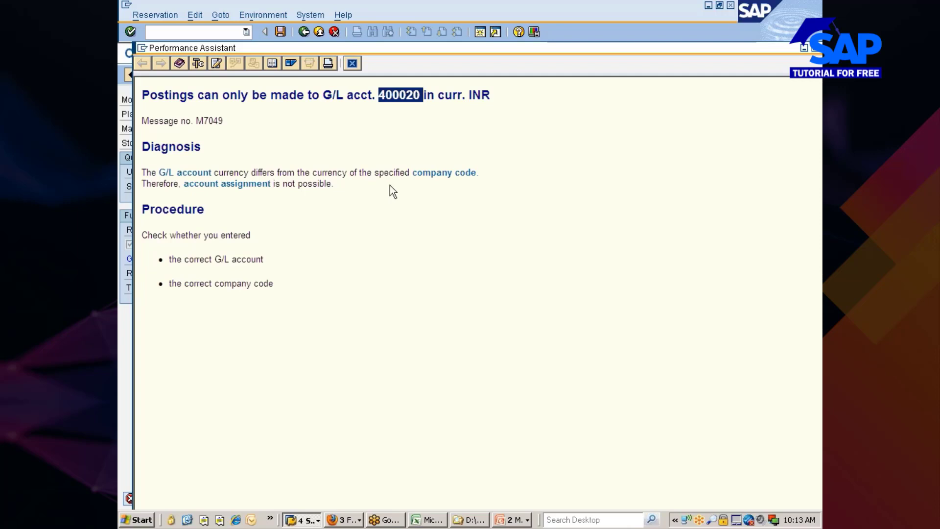
left_click(624, 30)
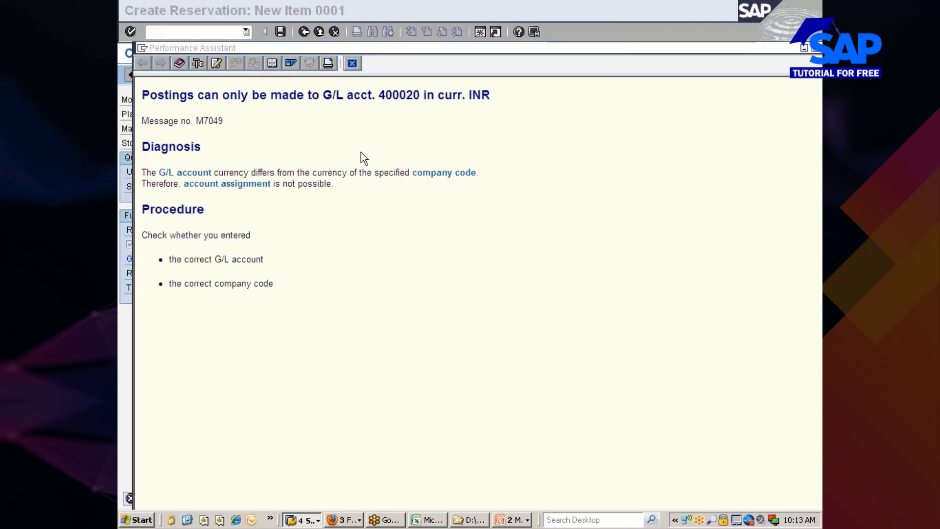
left_click(355, 64)
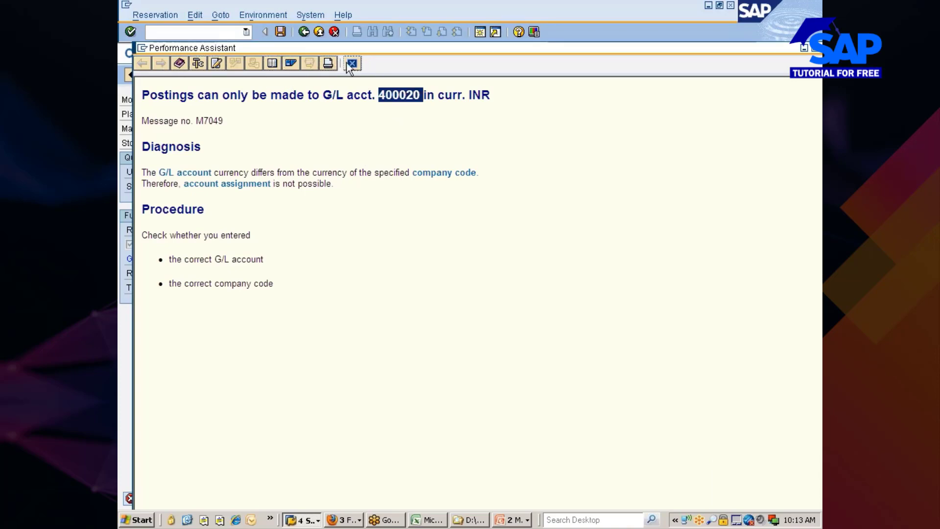
left_click(142, 49)
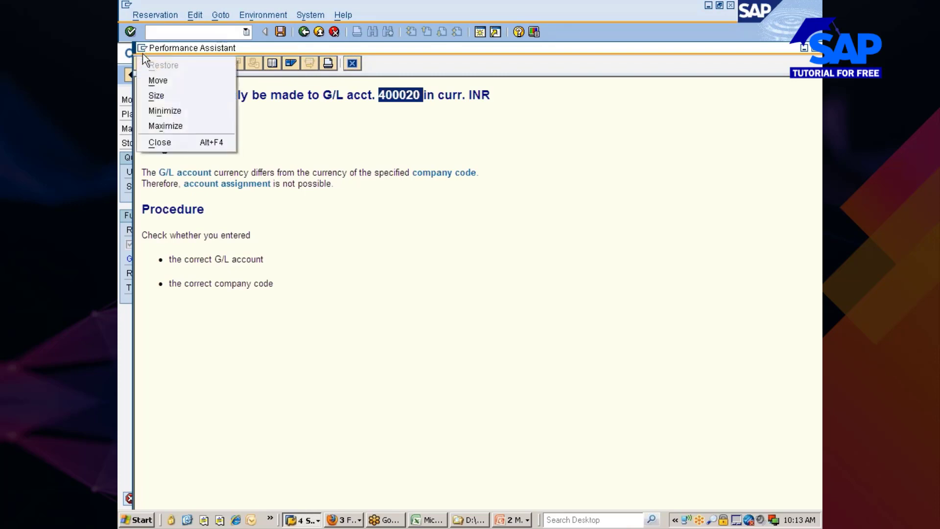
left_click(158, 95)
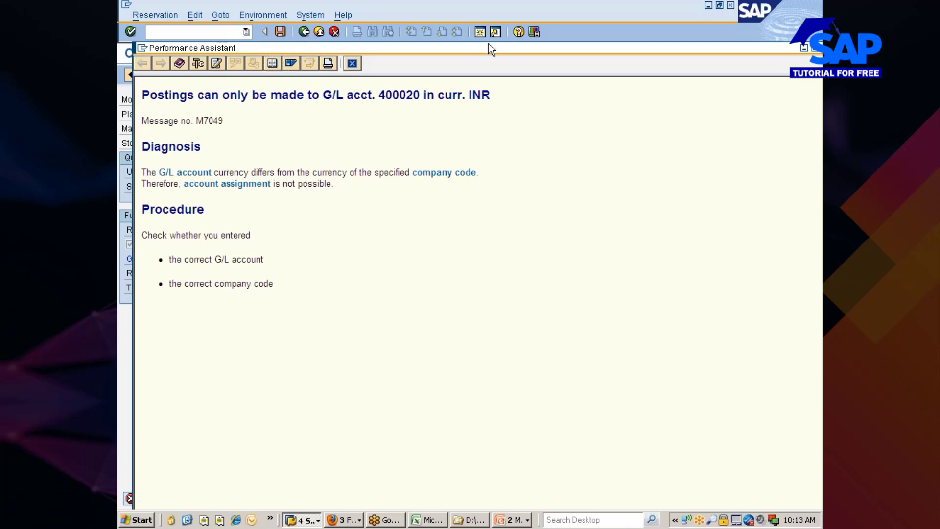
Start transaction fs00 in a new session and display G/L account 400020 in company code 7777 to check its account currency
left_click(481, 32)
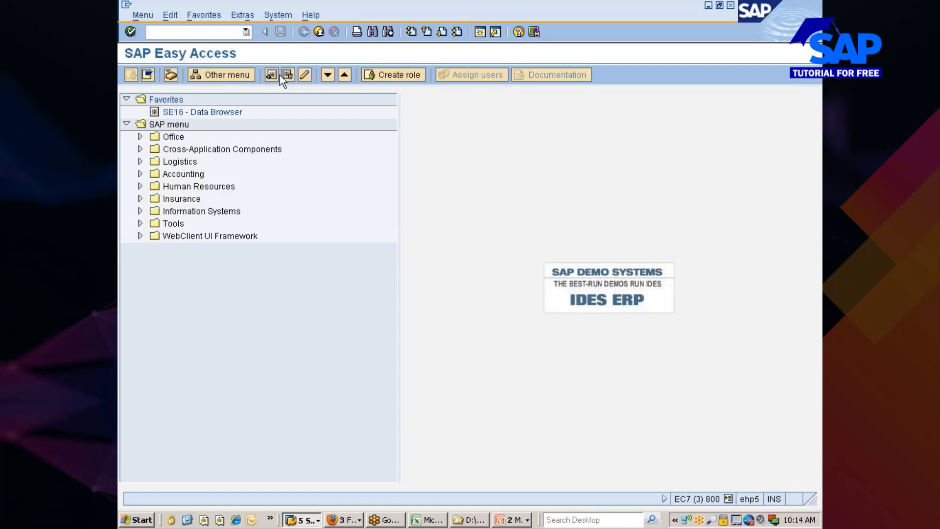
type("fs")
type("00")
key("Return")
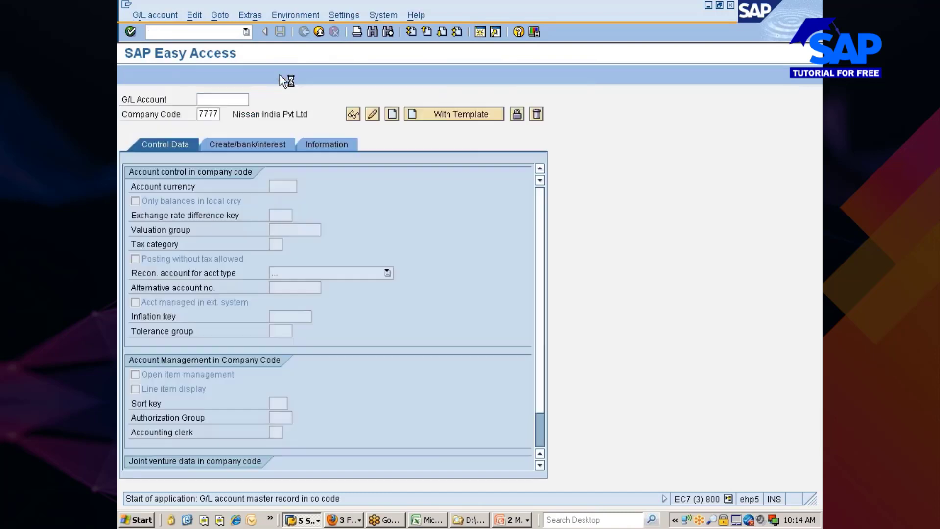
type("400020")
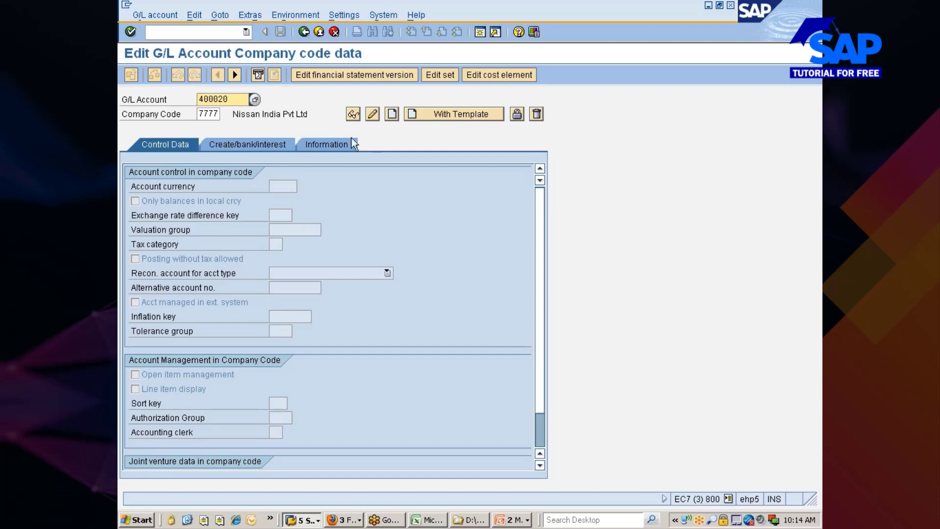
left_click(353, 114)
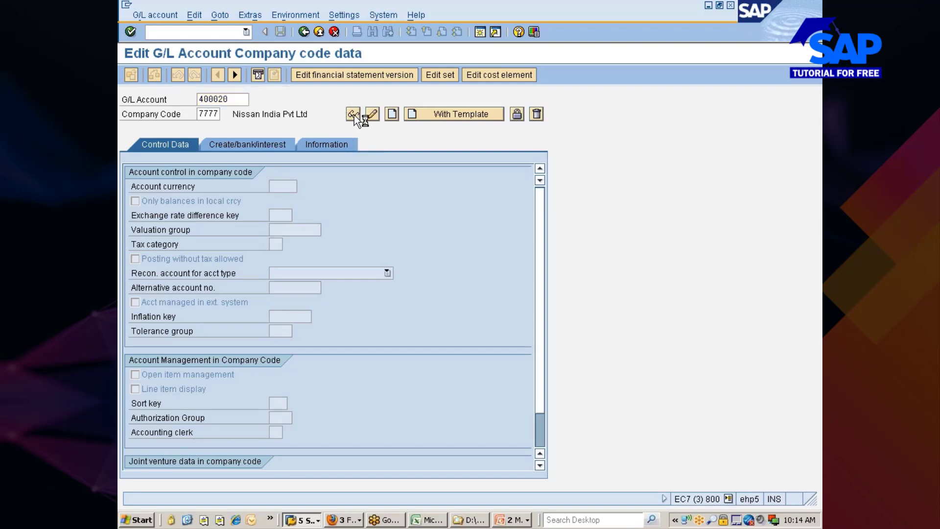
left_click(290, 187)
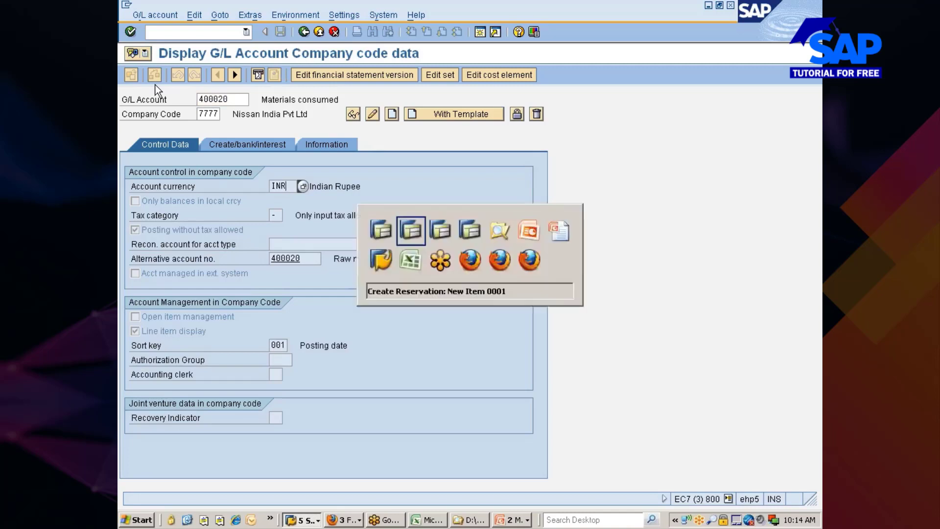
Validate the reservation item again in its own session and return to the G/L account display
key("alt+Tab")
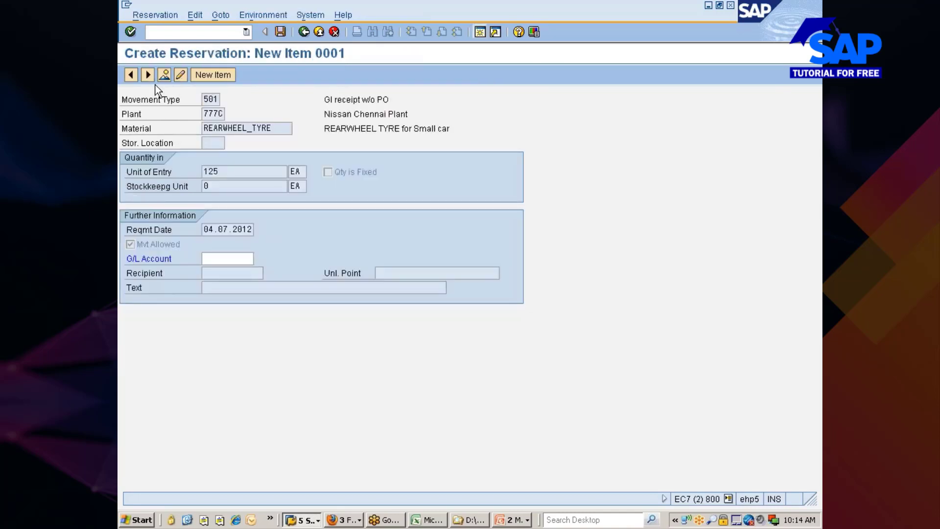
key("Return")
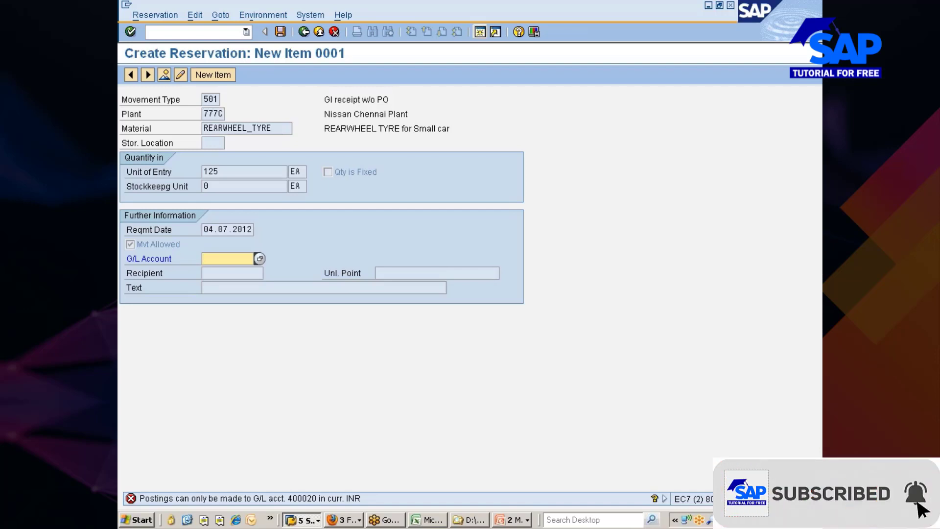
key("alt+Tab")
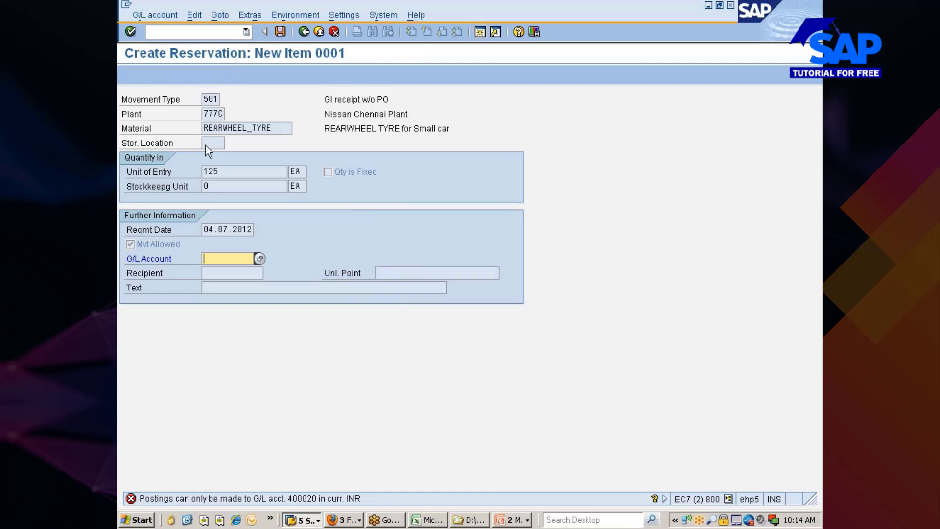
Open transaction oby6 in a new session to show the company code global data
type("/oob")
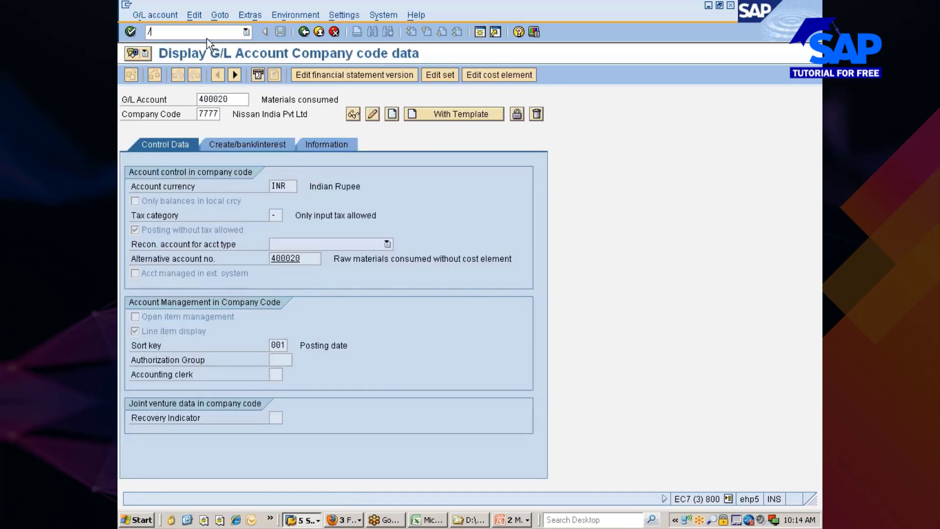
type("y6")
key("Return")
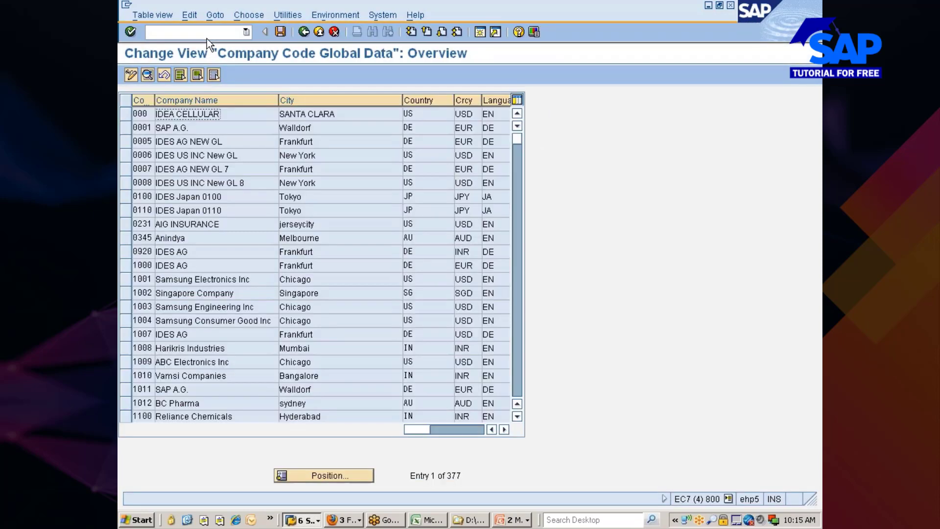
Locate company code 7777 in the overview and open its global data details
left_click(305, 471)
type("7777")
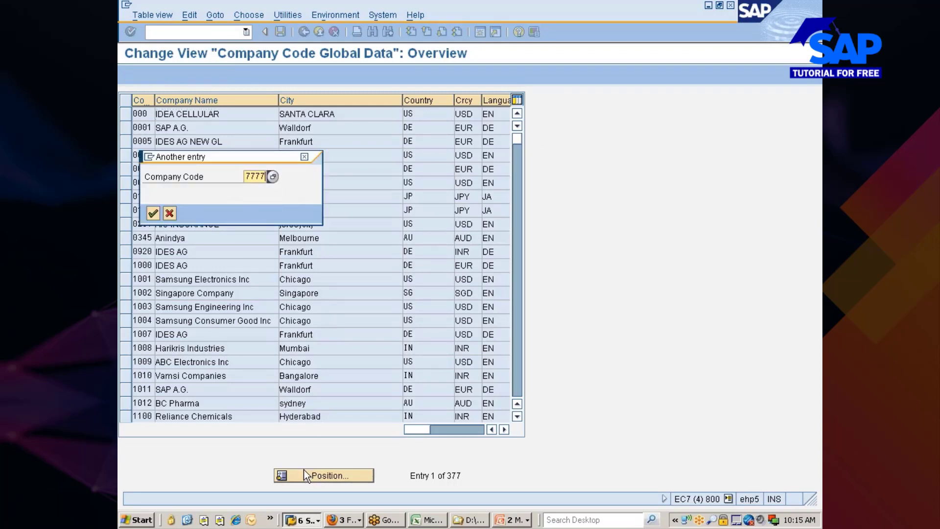
key("Return")
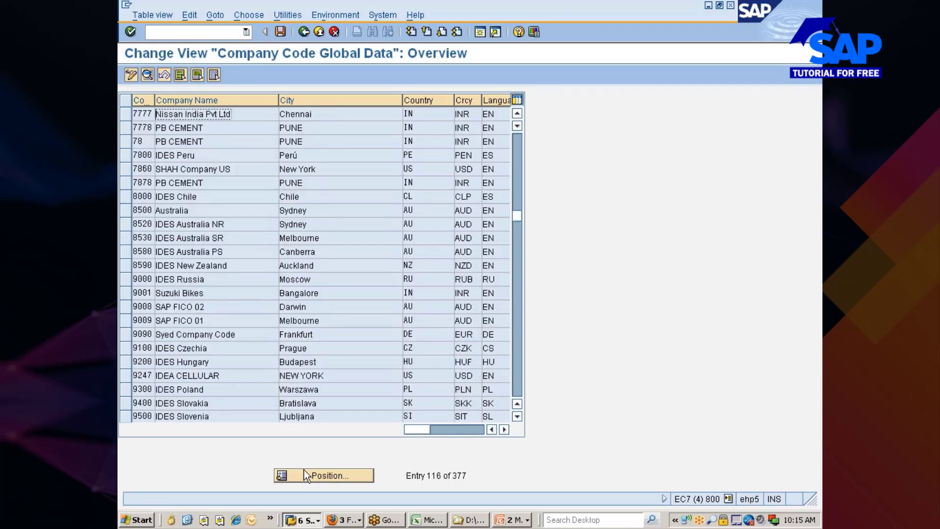
left_click(125, 114)
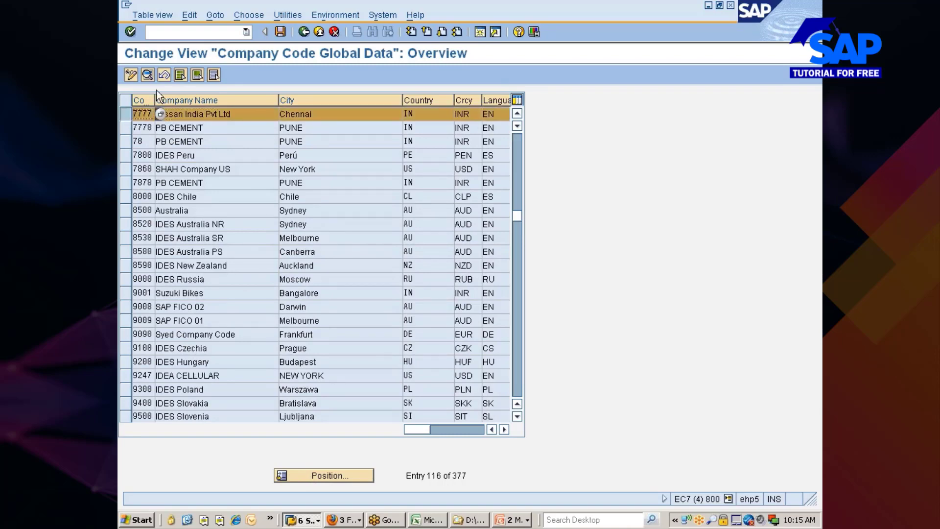
left_click(147, 75)
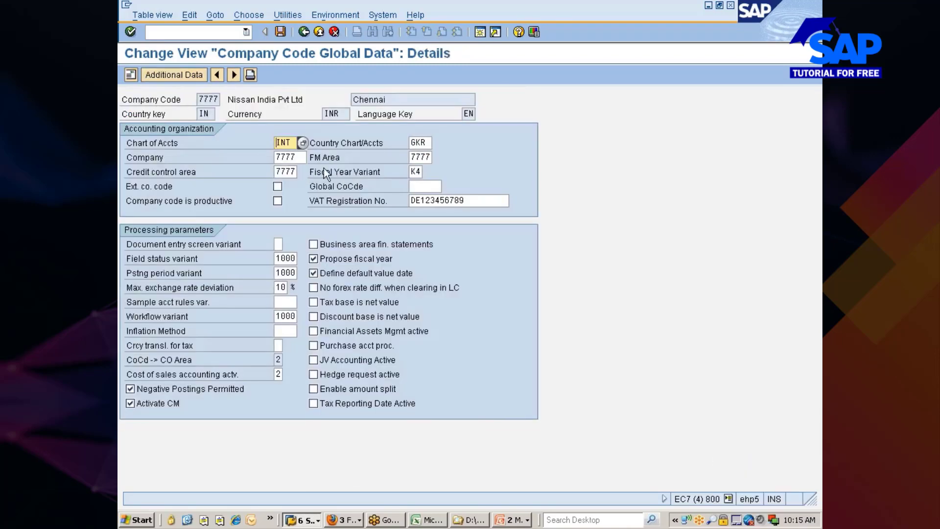
Browse the value list for the country chart of accounts, sort it by key, look up the description of GKR and close the list
left_click(412, 143)
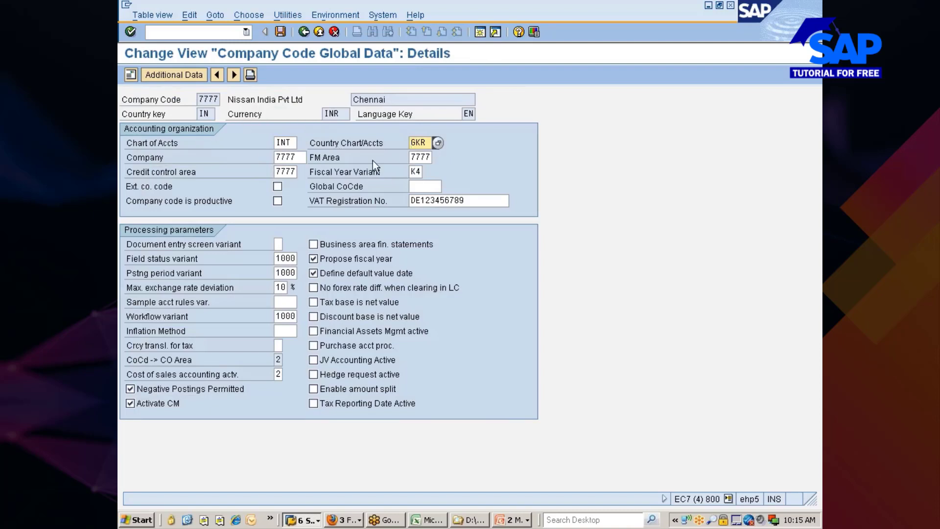
left_click(438, 143)
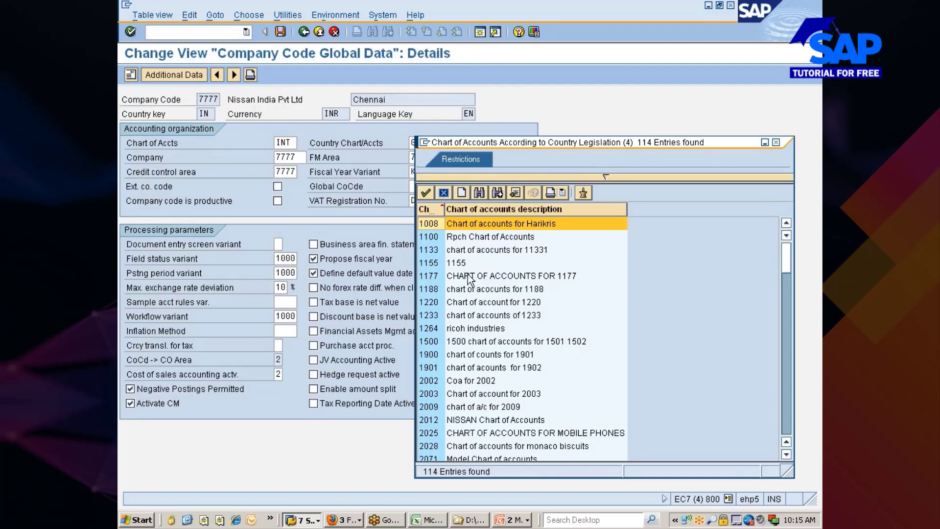
scroll(472, 298, "down", 4)
scroll(474, 306, "down", 15)
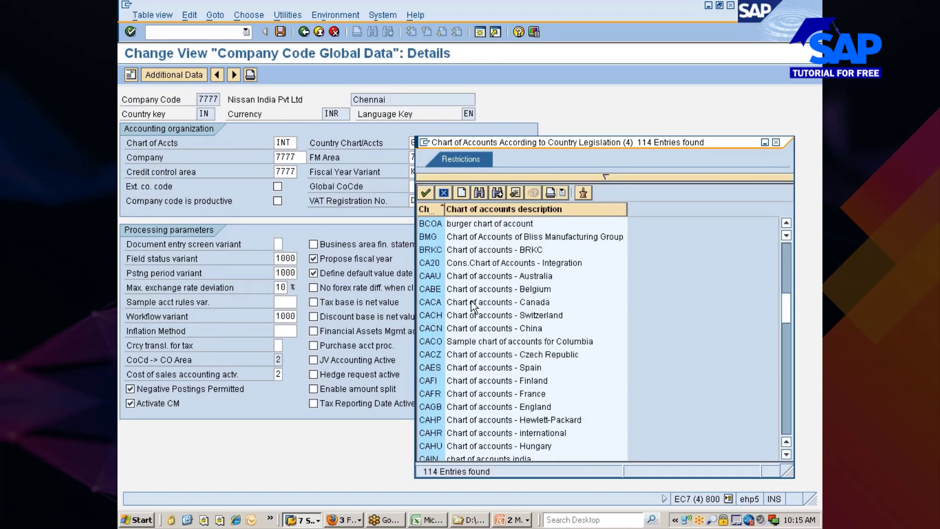
scroll(474, 306, "down", 3)
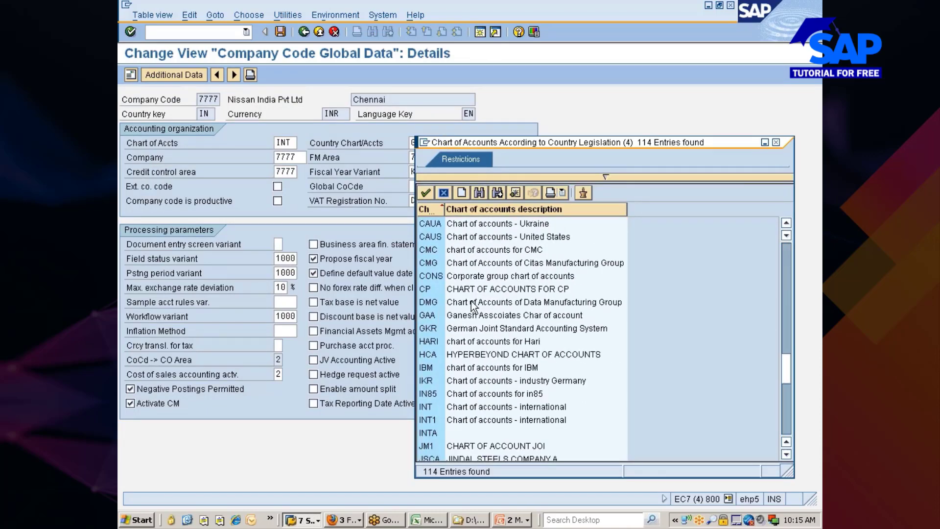
scroll(473, 306, "down", 10)
scroll(472, 307, "down", 1)
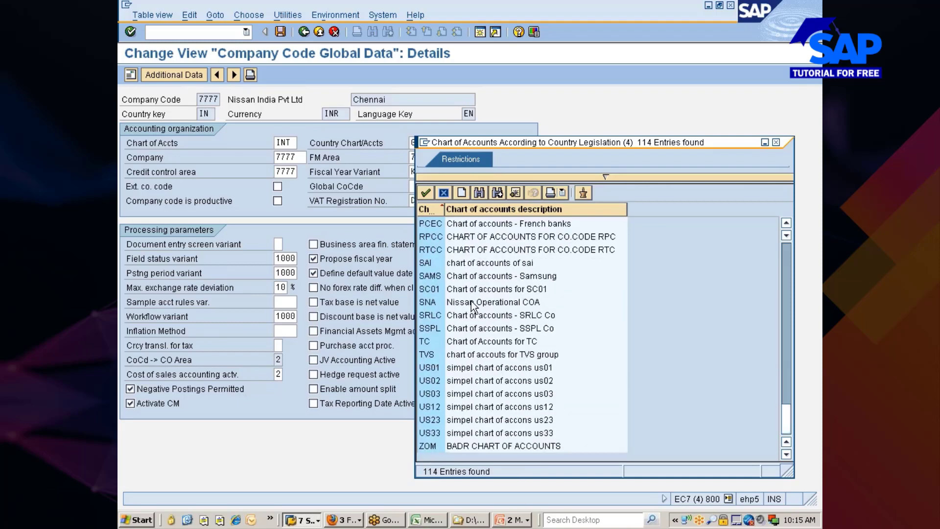
scroll(471, 308, "up", 6)
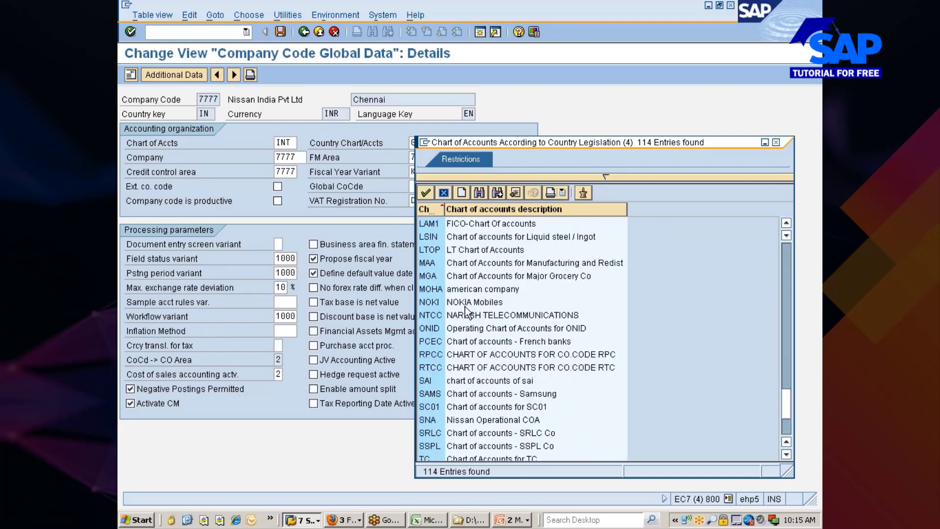
scroll(465, 311, "up", 3)
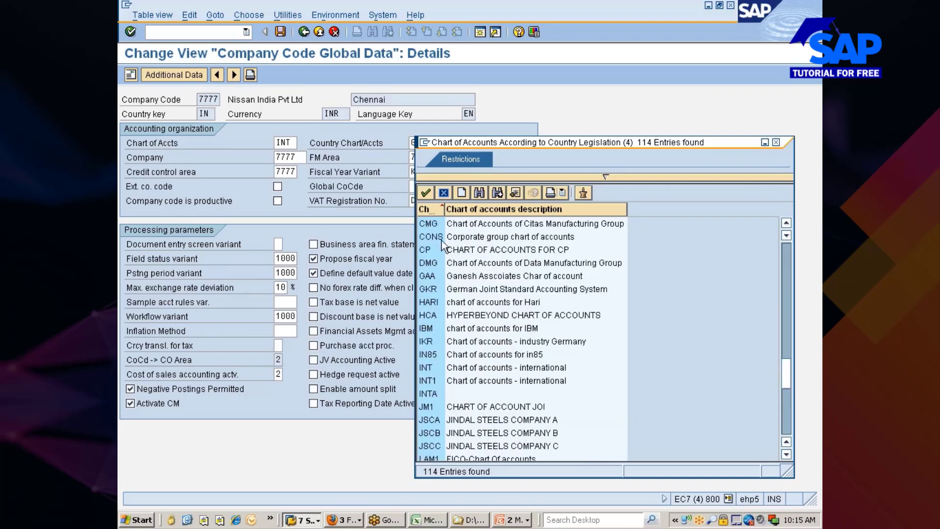
left_click(425, 209)
scroll(443, 333, "down", 4)
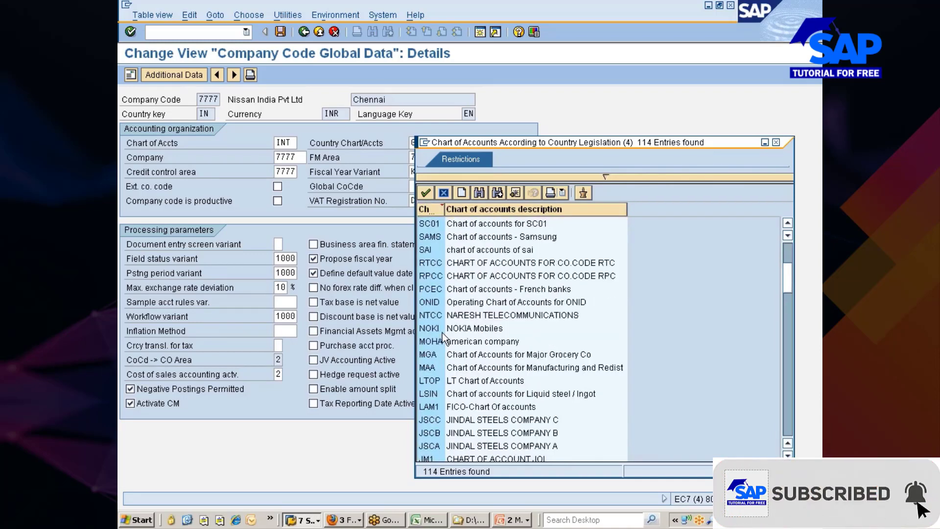
scroll(442, 333, "down", 2)
scroll(442, 333, "down", 1)
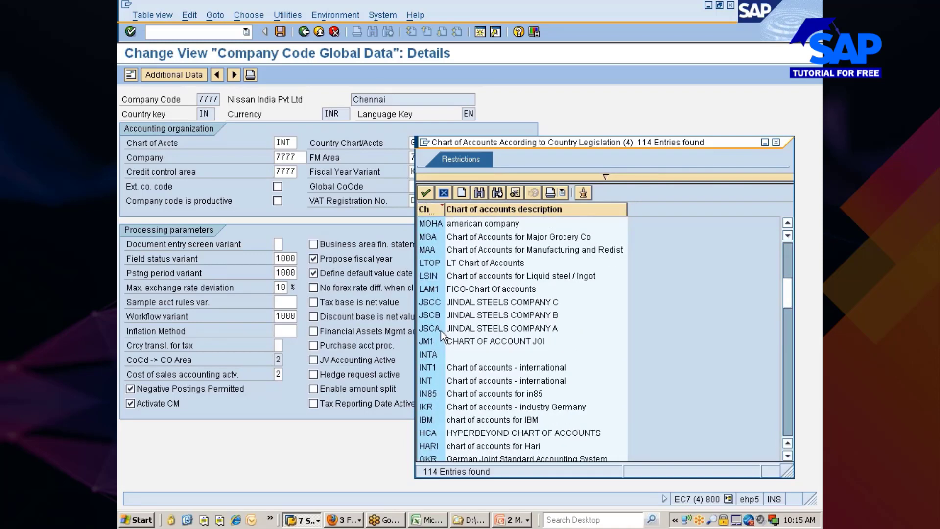
scroll(441, 330, "down", 1)
left_click(488, 421)
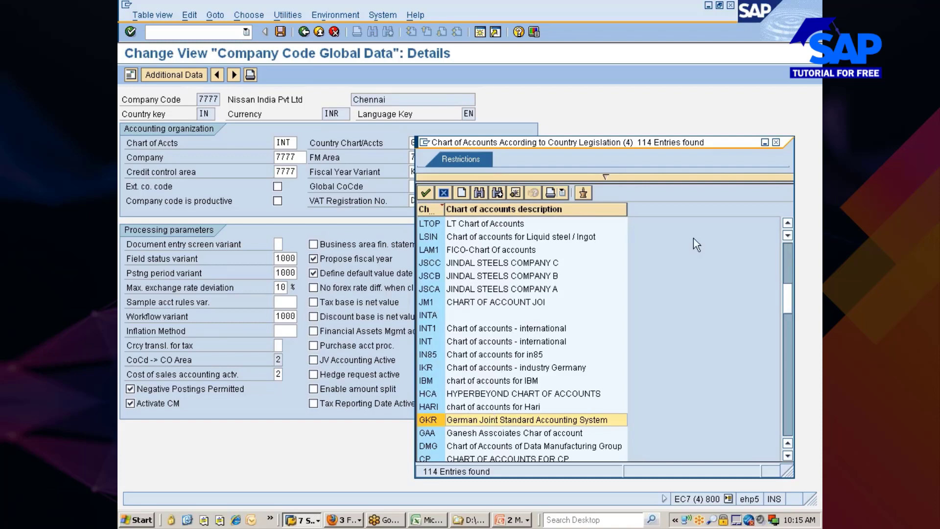
left_click(776, 143)
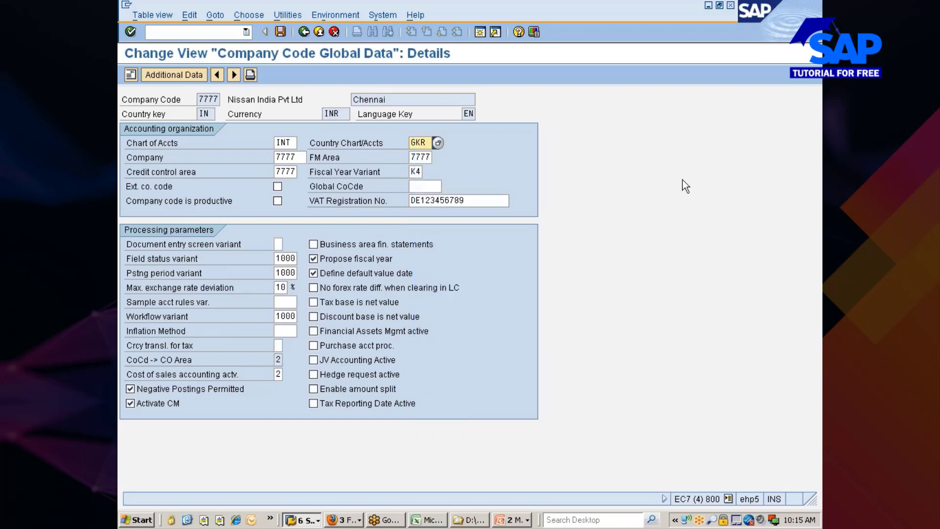
Set company code 7777's country chart of accounts to INT and save the global data
key("BackSpace")
key("BackSpace")
key("BackSpace")
type("int")
key("Return")
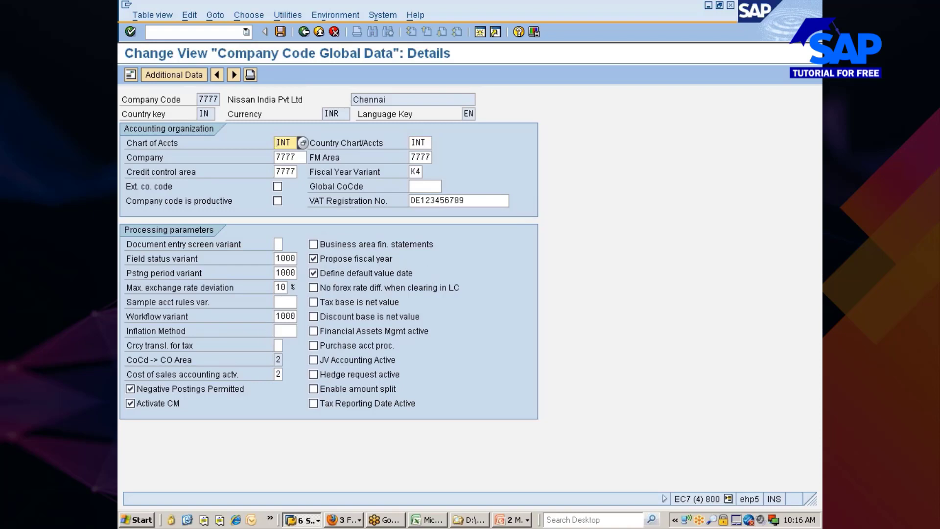
left_click(281, 32)
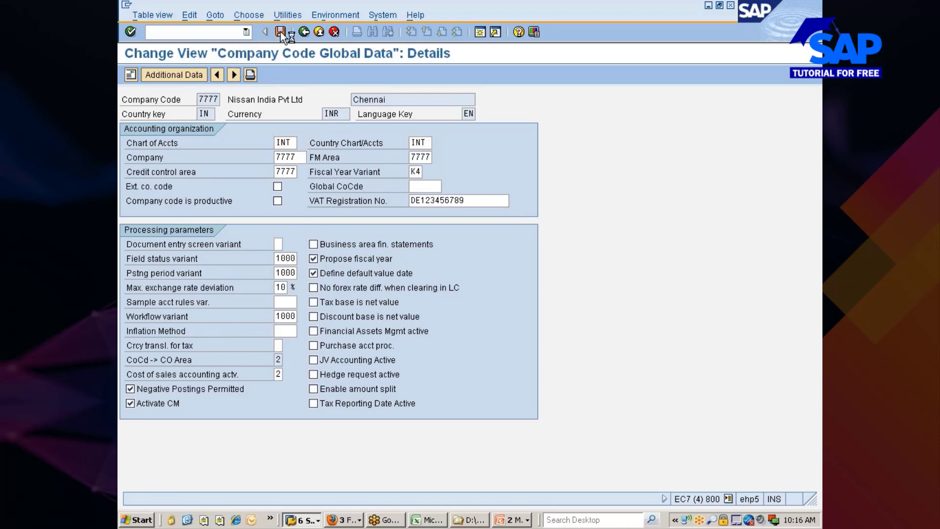
left_click(153, 198)
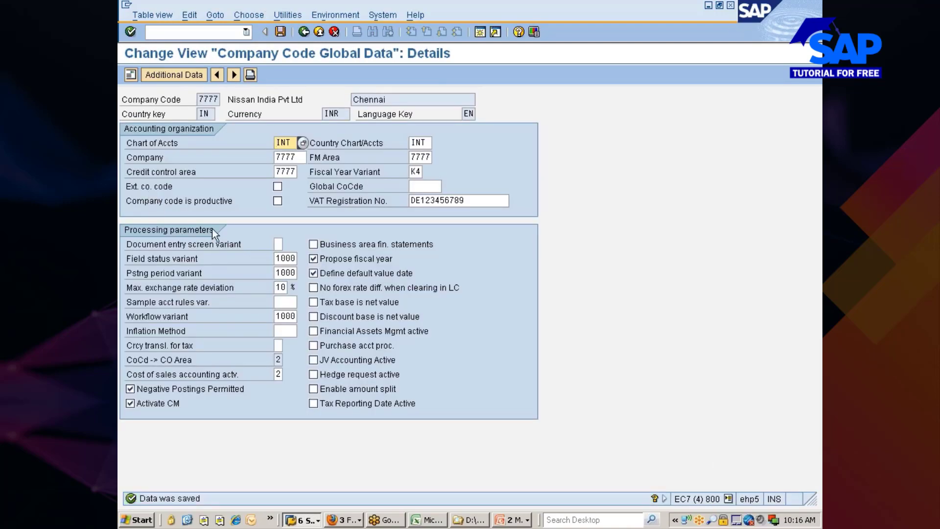
Close the error message's Performance Assistant and validate the reservation item again in its own session
left_click(308, 520)
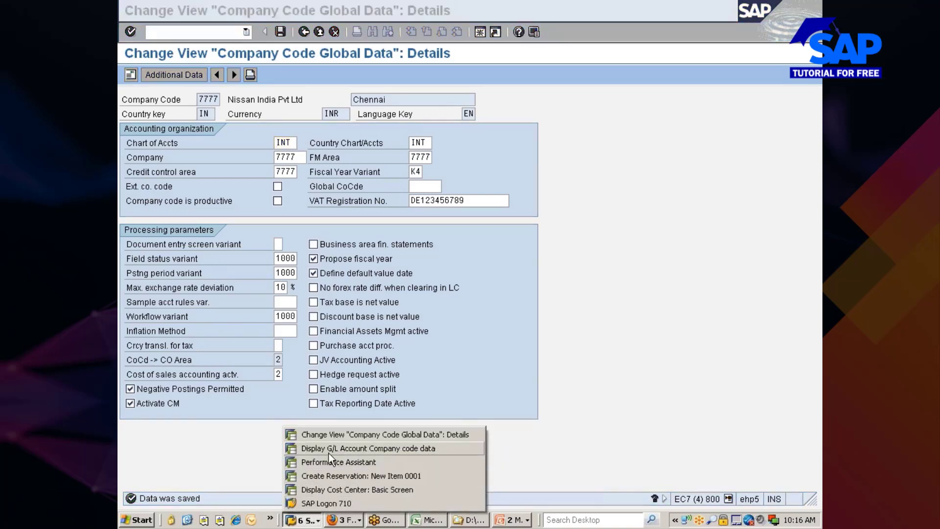
left_click(331, 462)
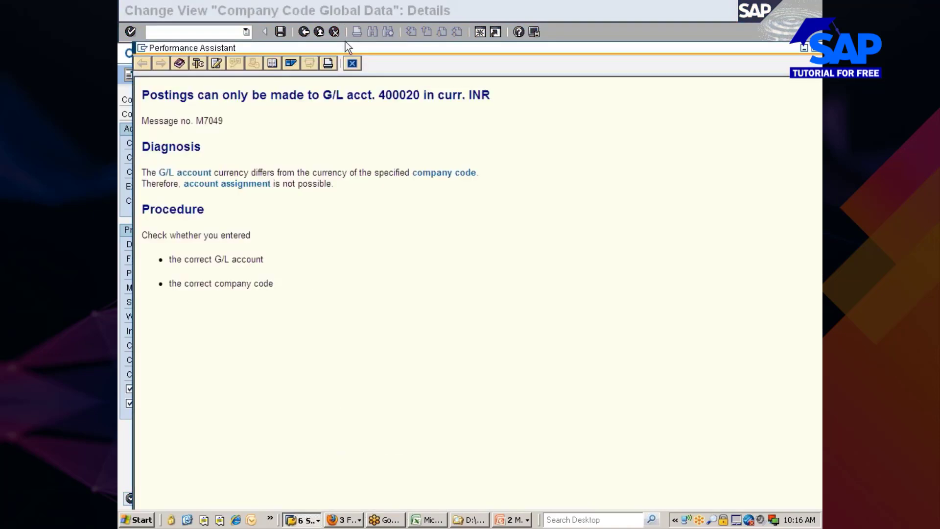
left_click(352, 63)
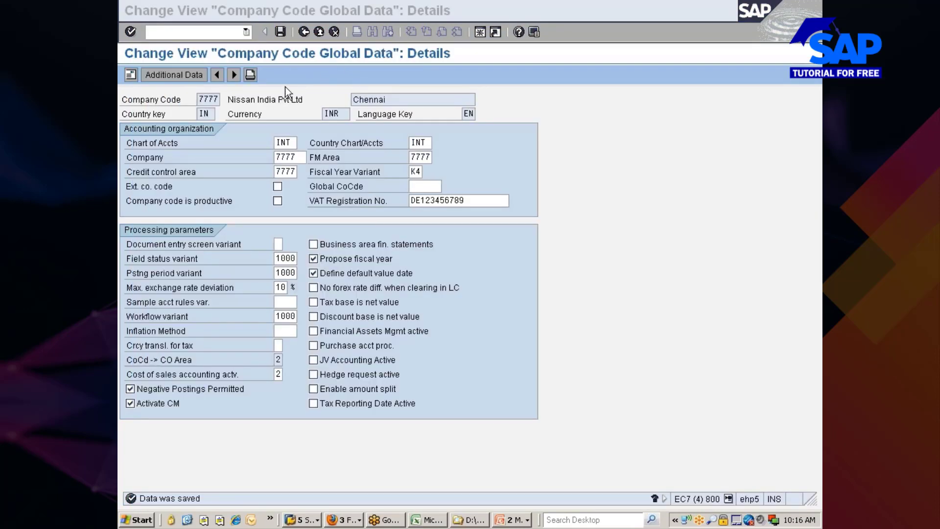
key("alt+Tab")
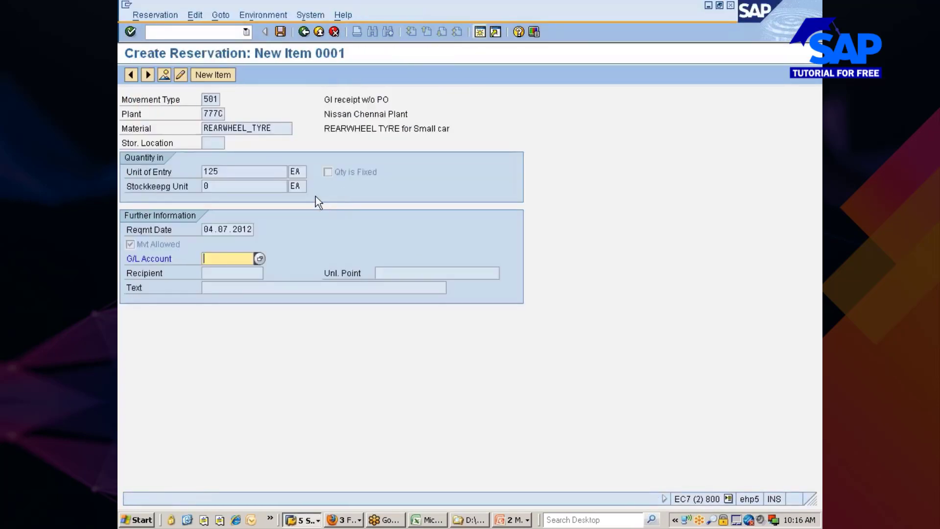
key("Return")
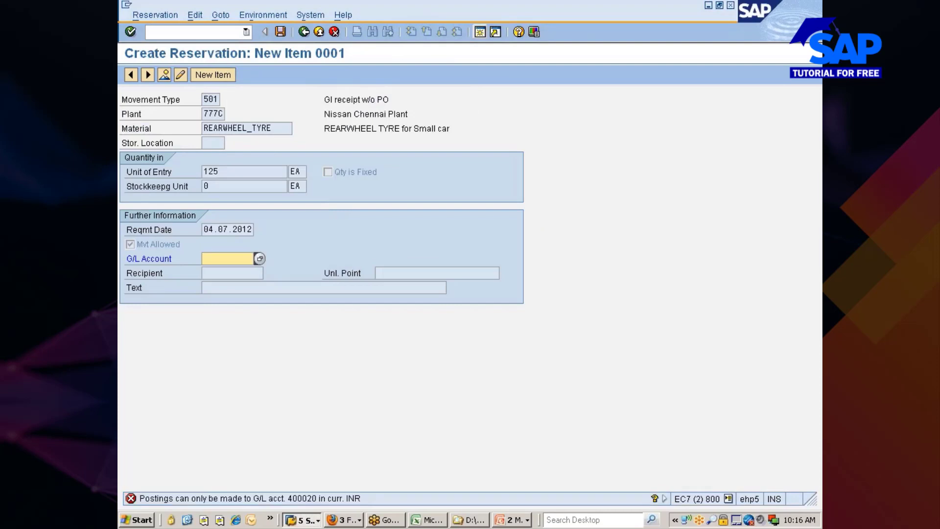
Restart transaction mb21 and open the new items list for movement type 501 in plant 777C
left_click(196, 32)
type("/nm")
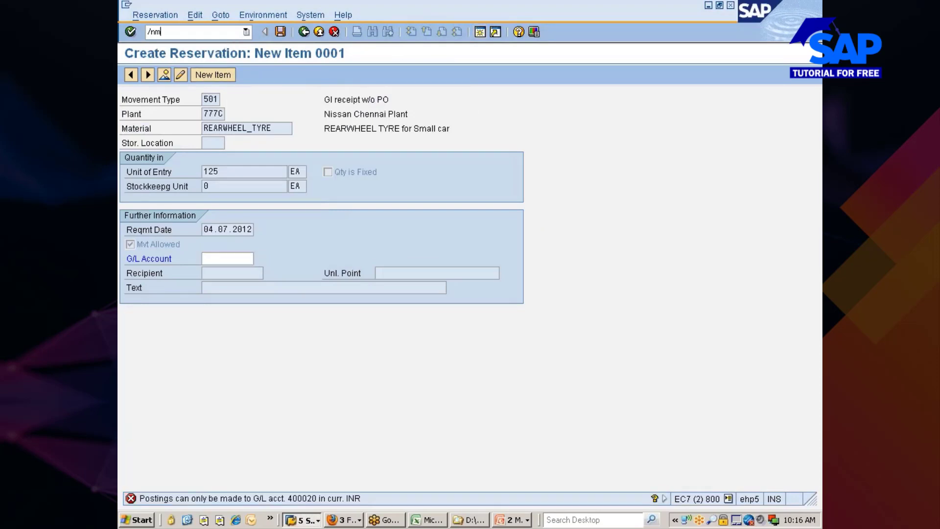
type("b21")
key("Return")
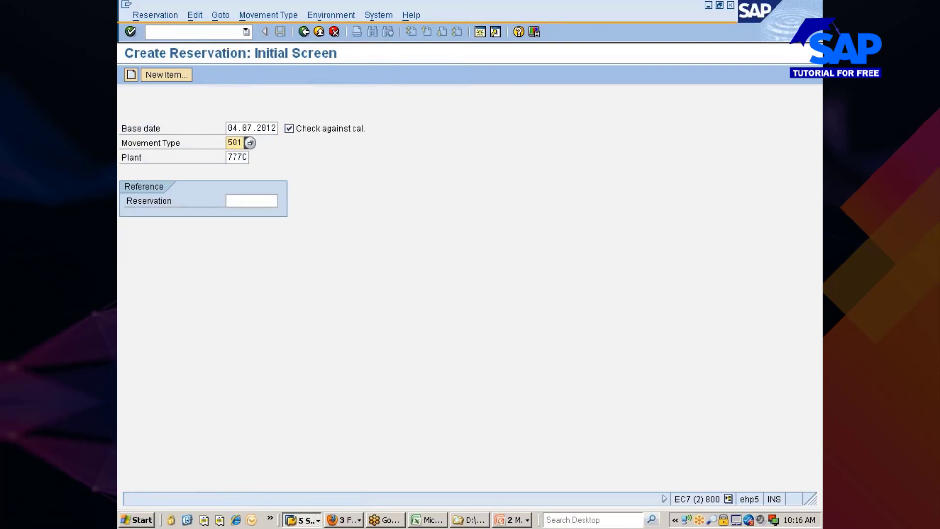
left_click(224, 33)
key("Return")
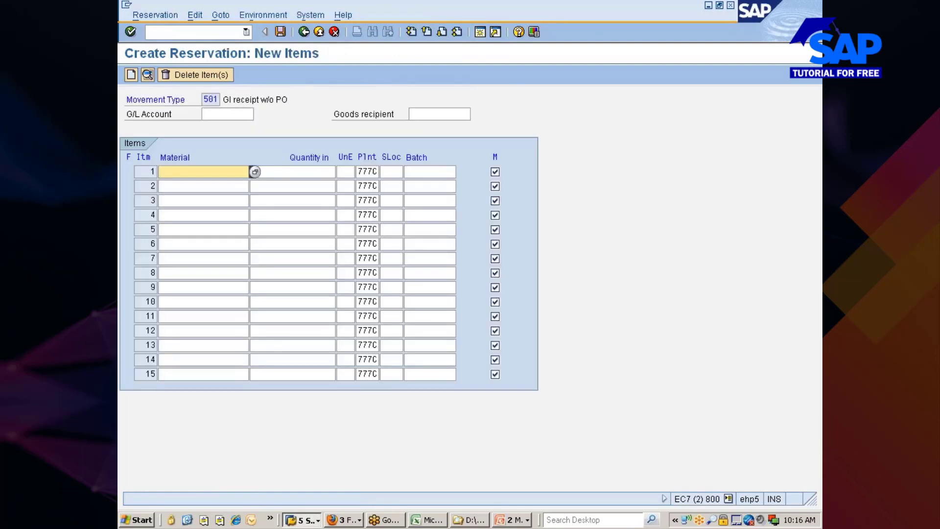
Enter REARWHEEL_TYRE with quantity 120 as the first reservation item and go back to the reservation overview
key("BackSpace")
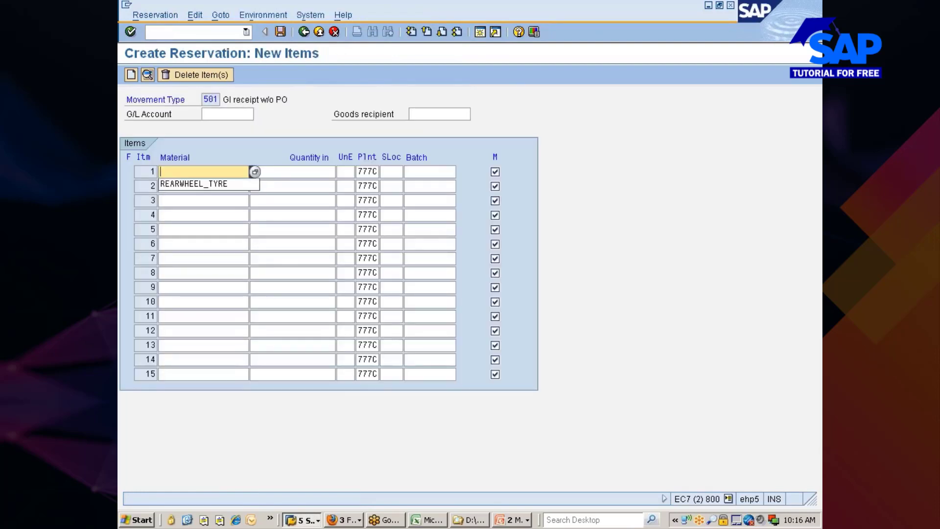
key("Down")
key("Return")
key("Tab")
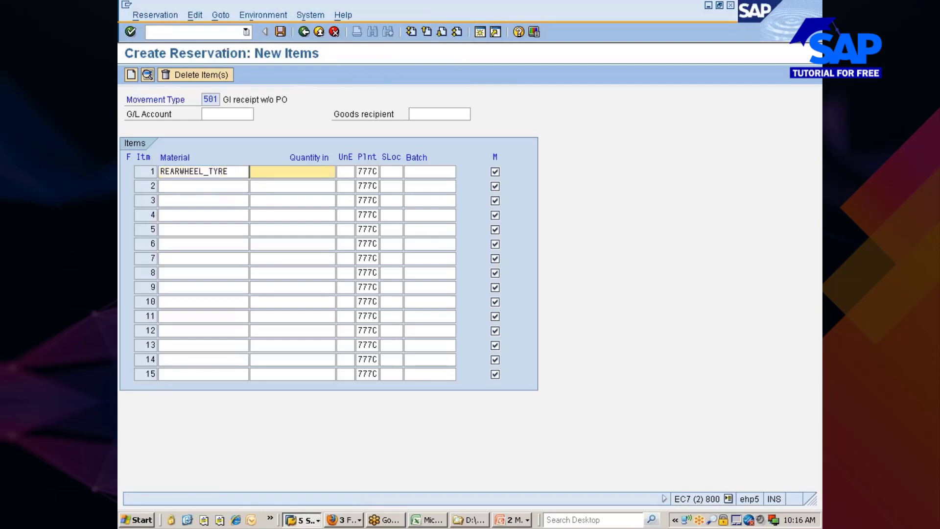
type("120")
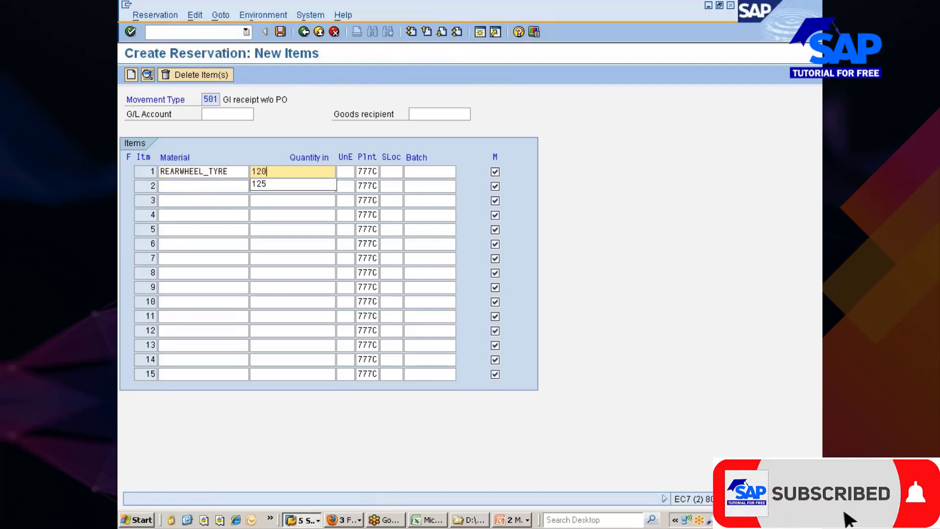
key("Return")
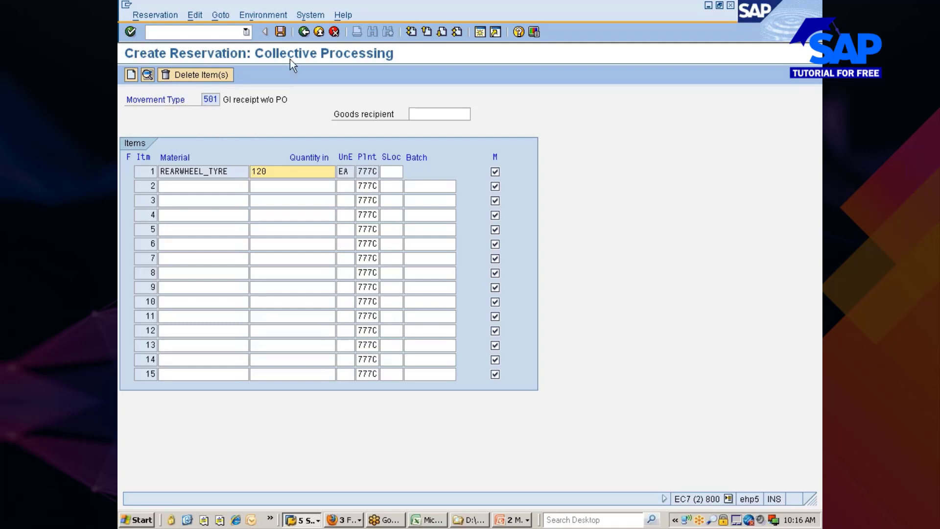
left_click(304, 32)
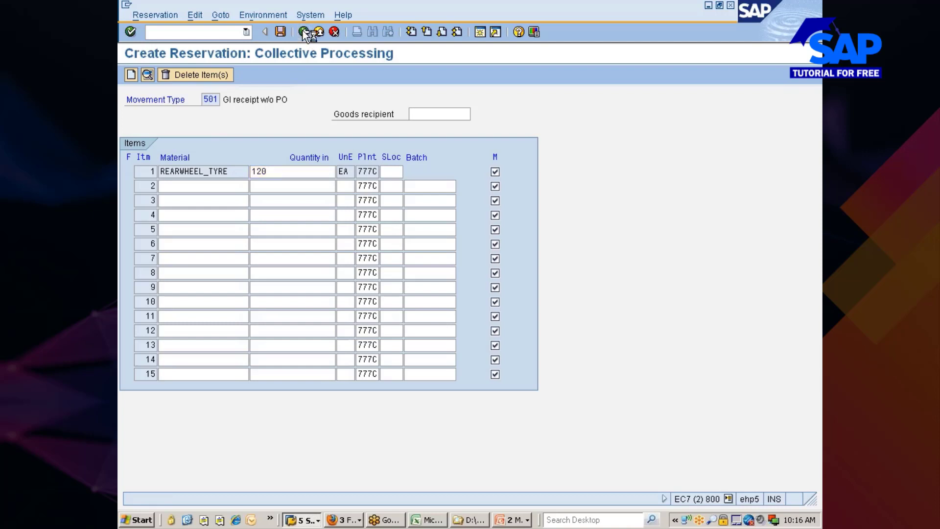
left_click(304, 32)
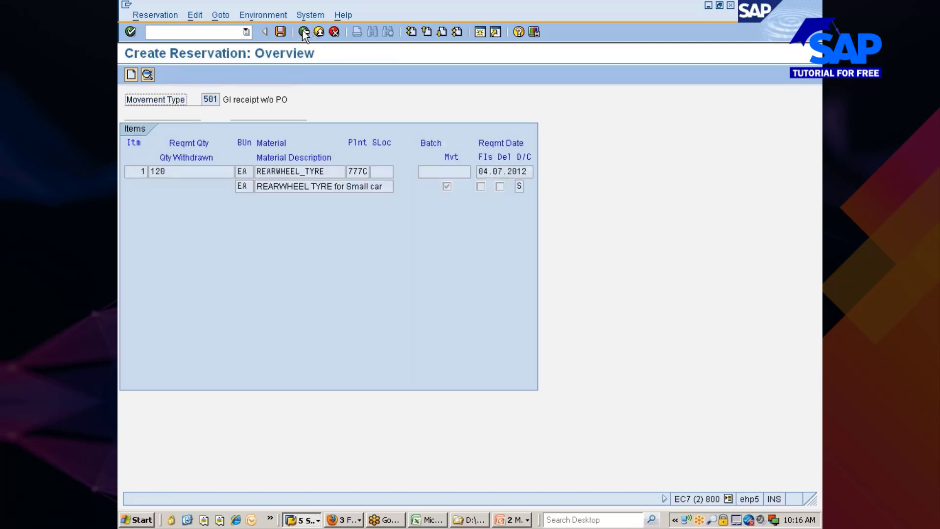
Restart transaction mb21, choose the movement type for receipt from vendor without PO to unrestricted stock, and open the new items list
left_click(221, 32)
type("/nmb21")
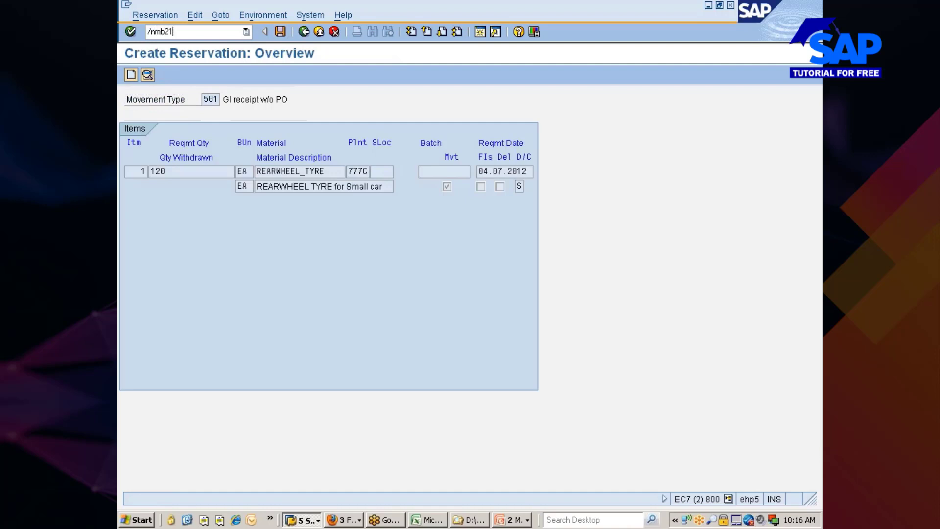
key("Return")
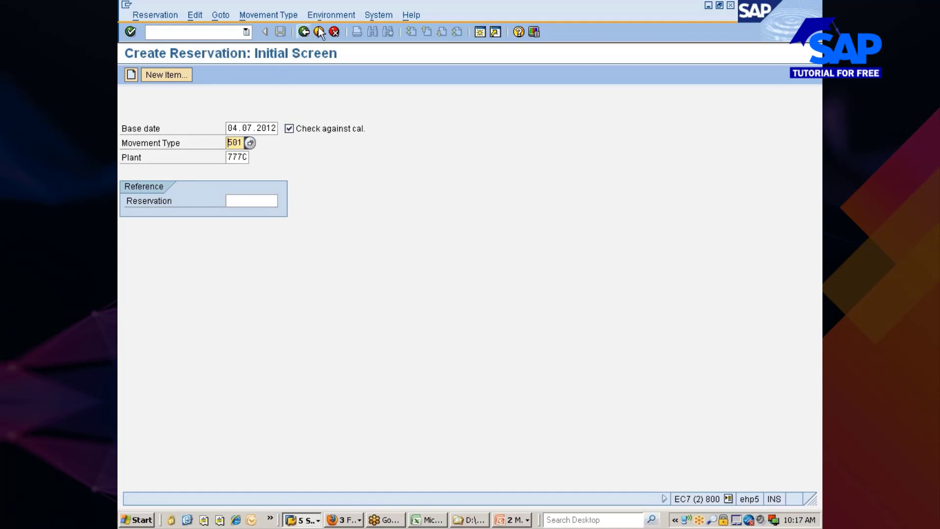
left_click(276, 18)
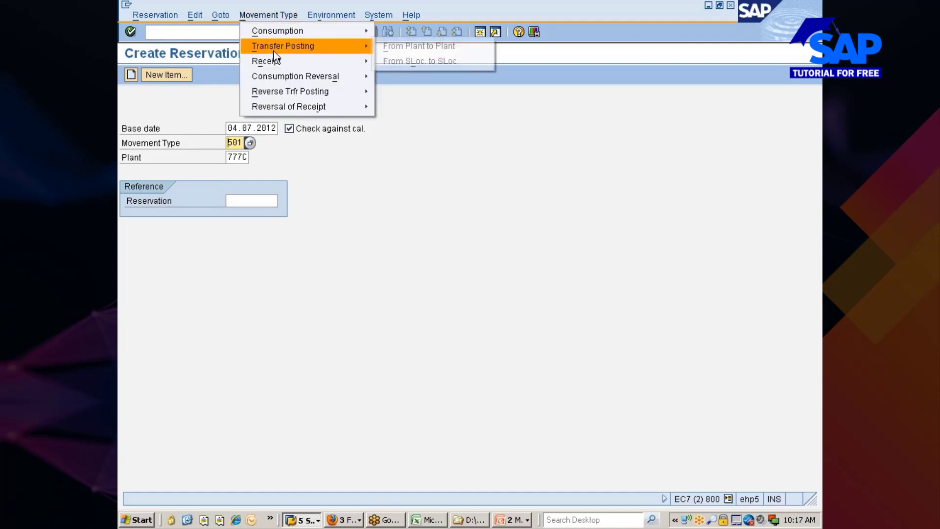
mouse_move(271, 60)
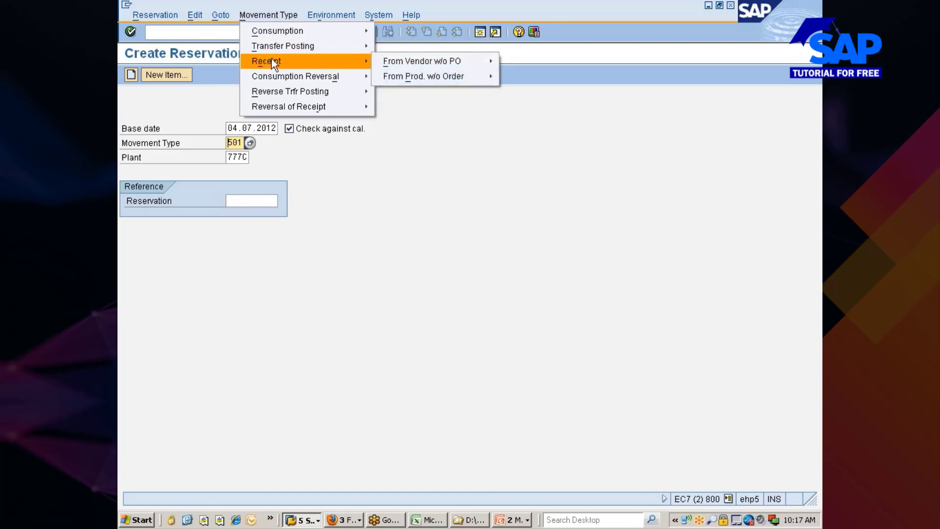
mouse_move(459, 65)
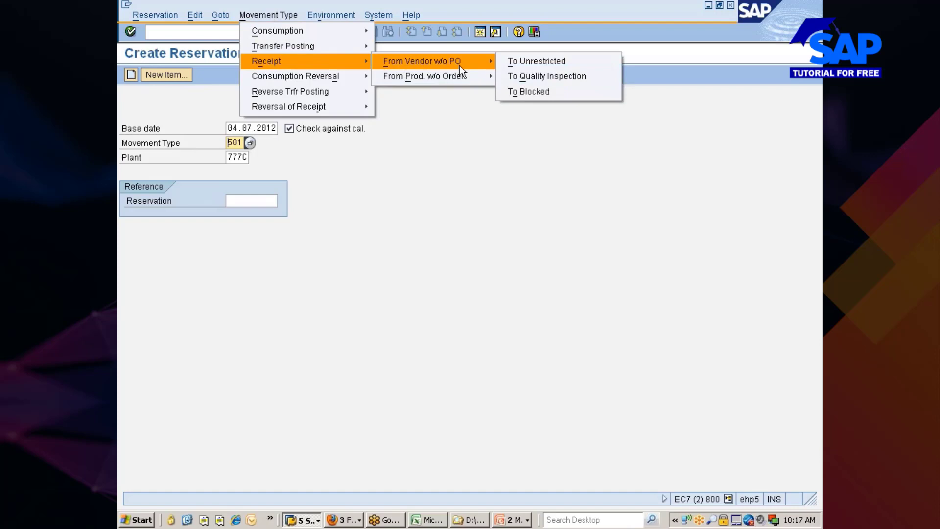
left_click(534, 61)
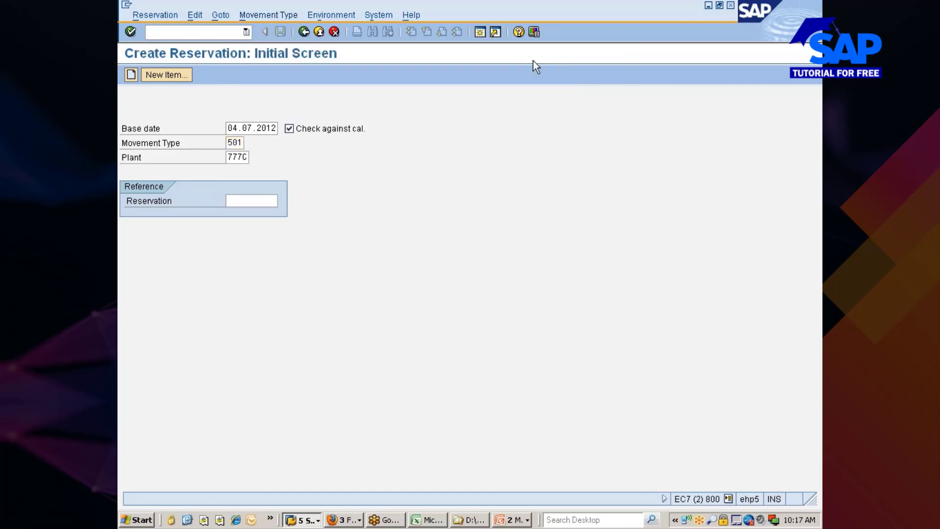
key("Return")
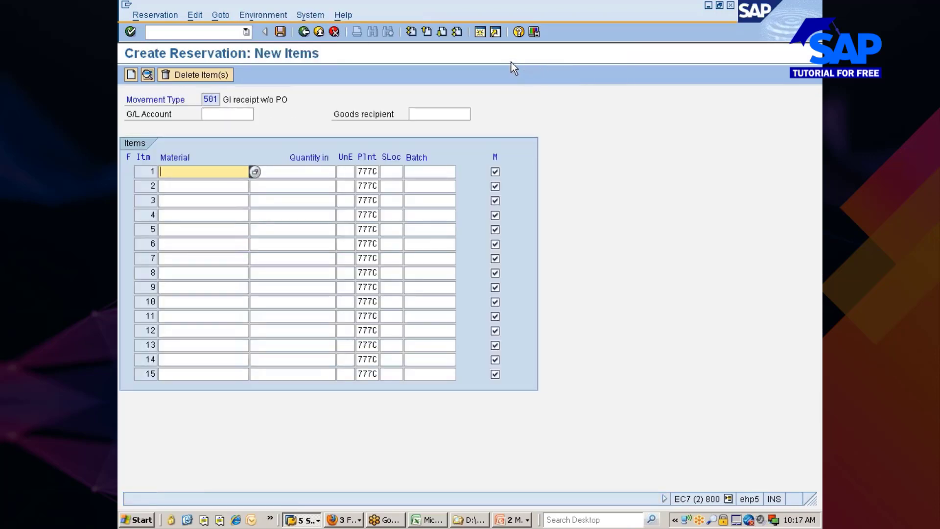
Enter REARWHEEL_TYRE with quantity 120 and storage location 0001 as the first item and post the reservation
key("BackSpace")
key("Down")
key("Return")
key("Tab")
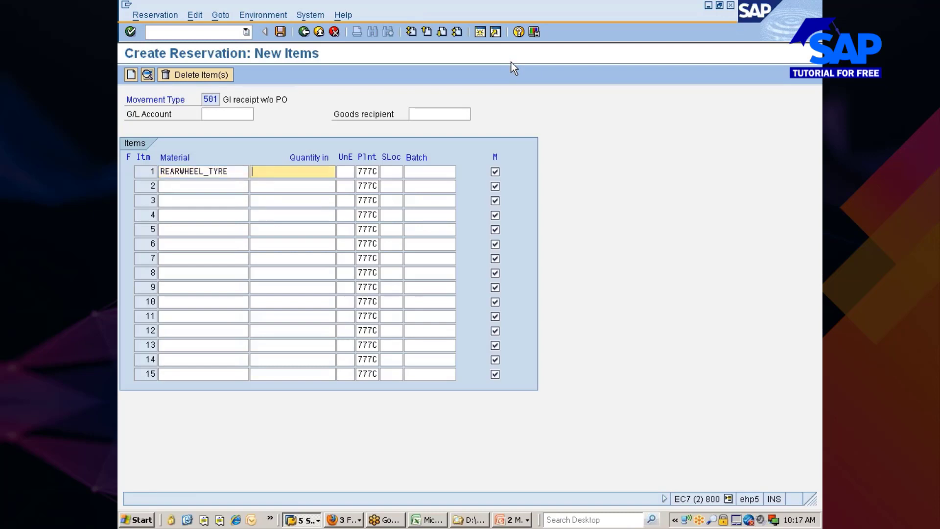
type("120")
left_click(391, 171)
type("000")
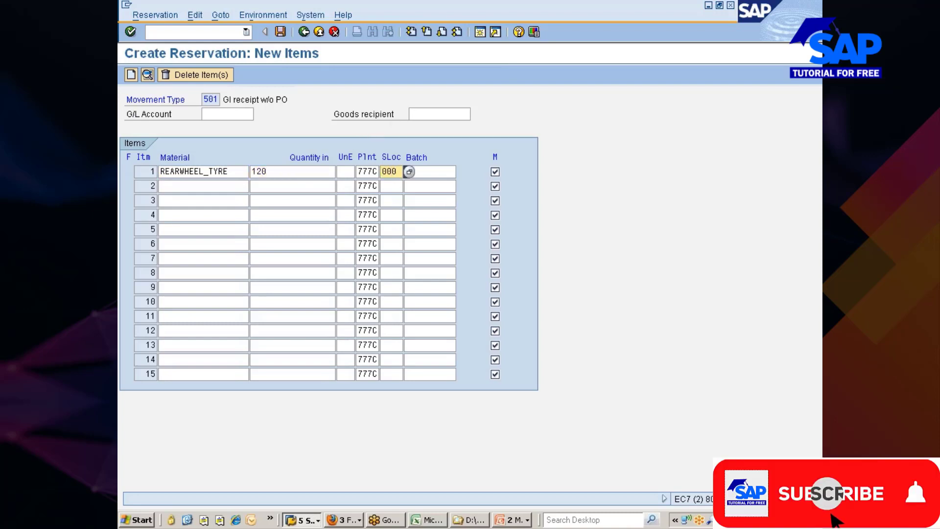
type("1")
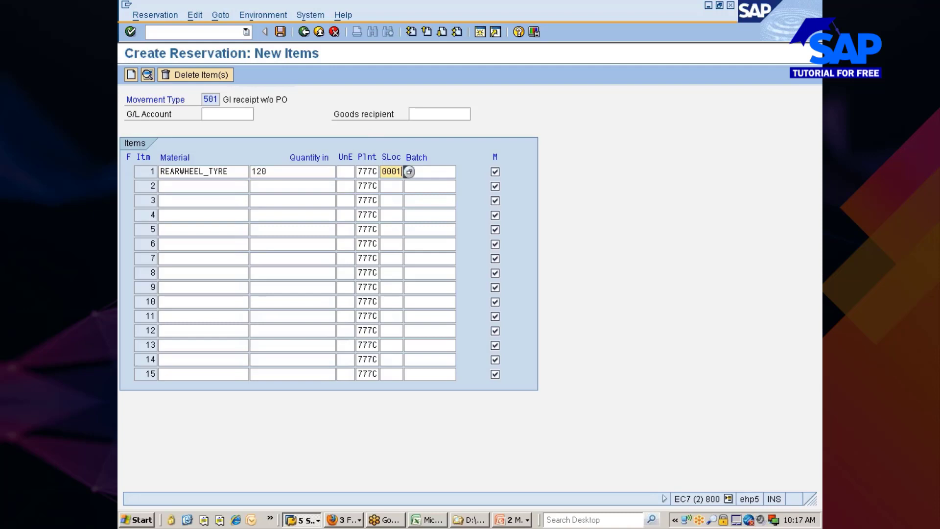
left_click(447, 243)
key("Return")
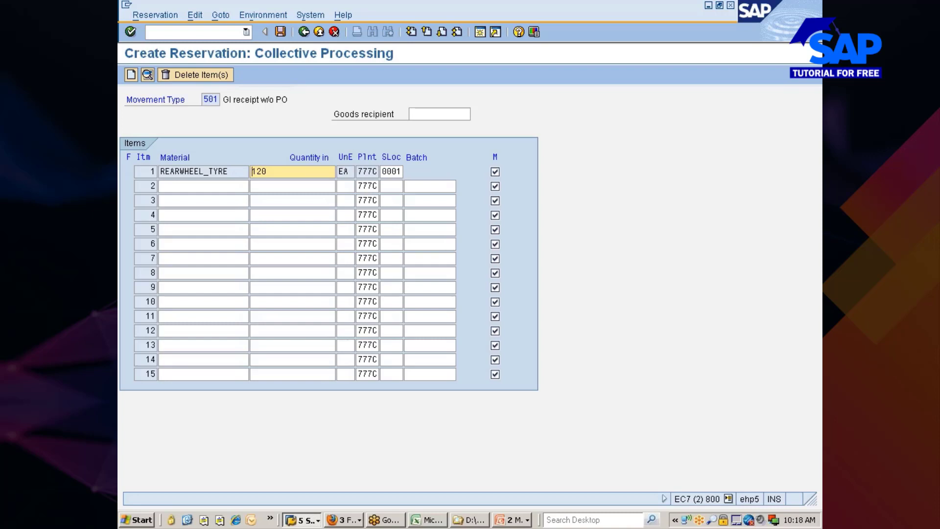
left_click(282, 32)
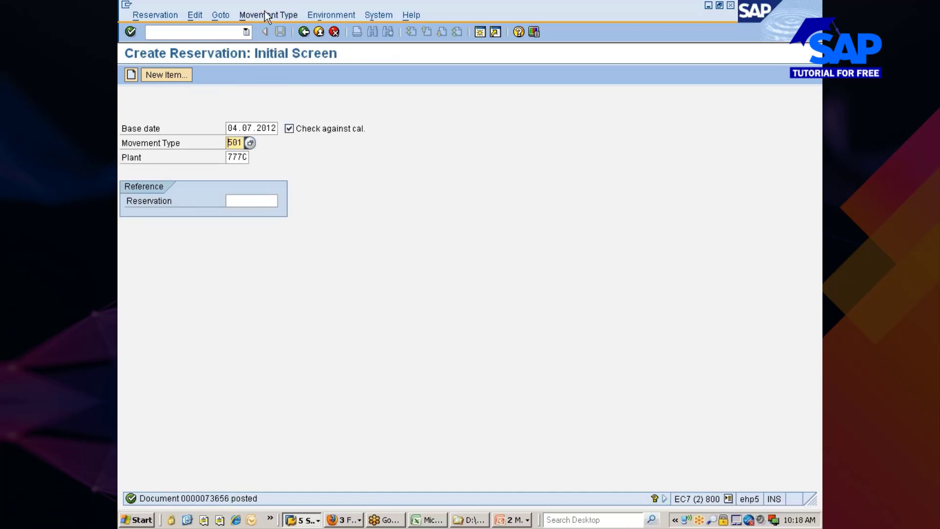
Start a new reservation with the movement type for consumption for cost center and assign cost center 7777_PRD
left_click(269, 15)
mouse_move(272, 30)
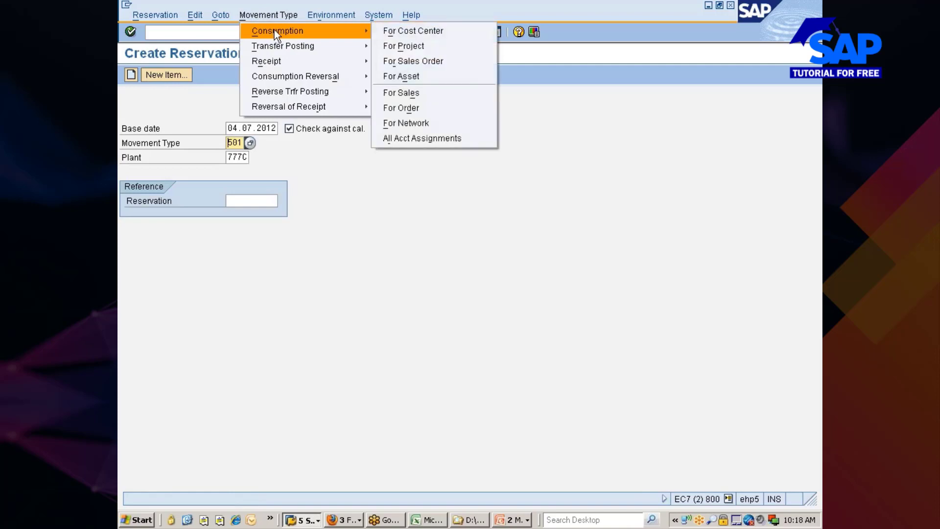
left_click(416, 31)
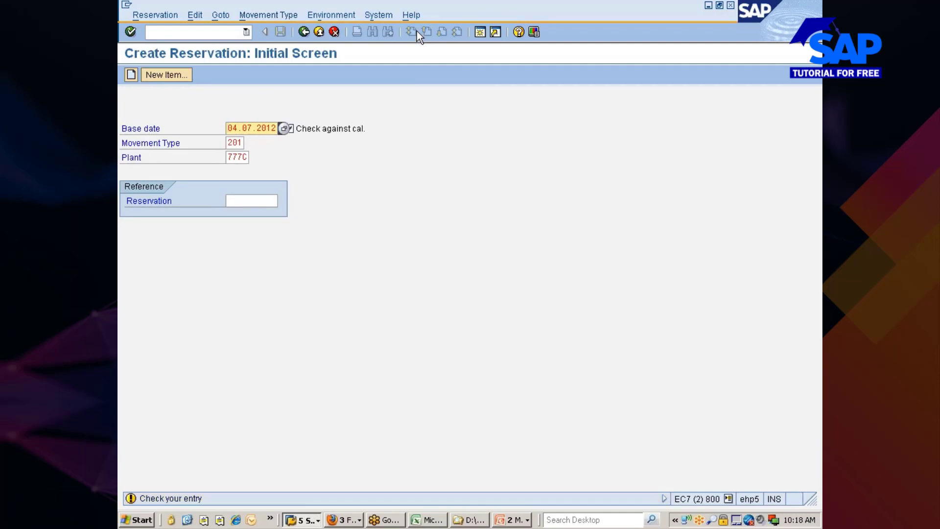
key("Return")
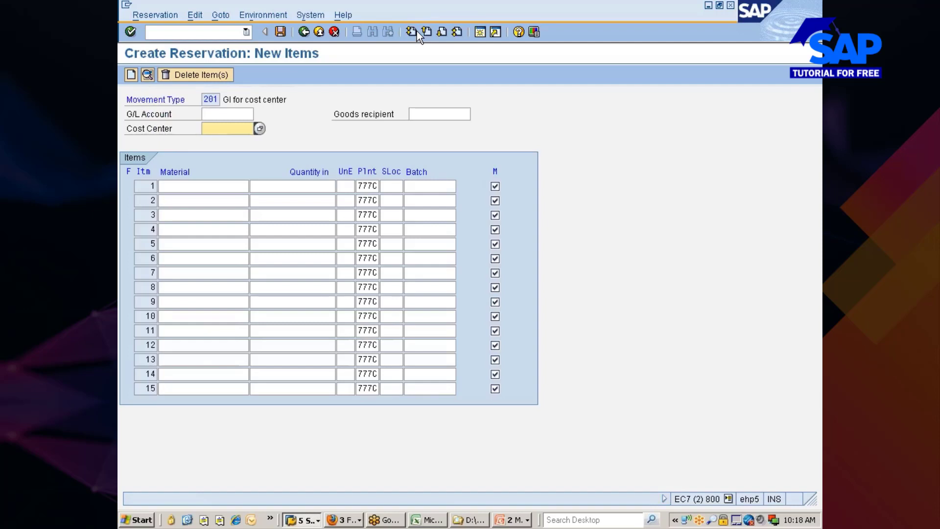
key("BackSpace")
key("Down")
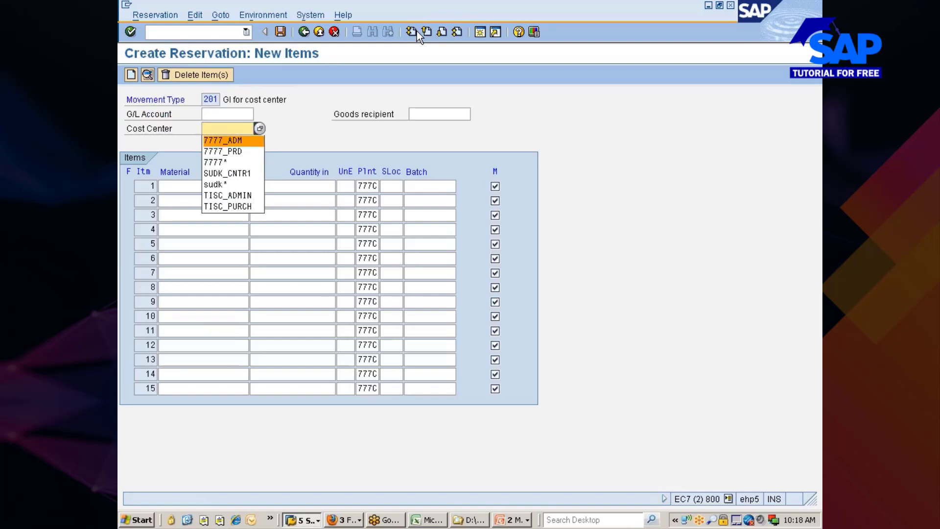
key("Down")
key("Return")
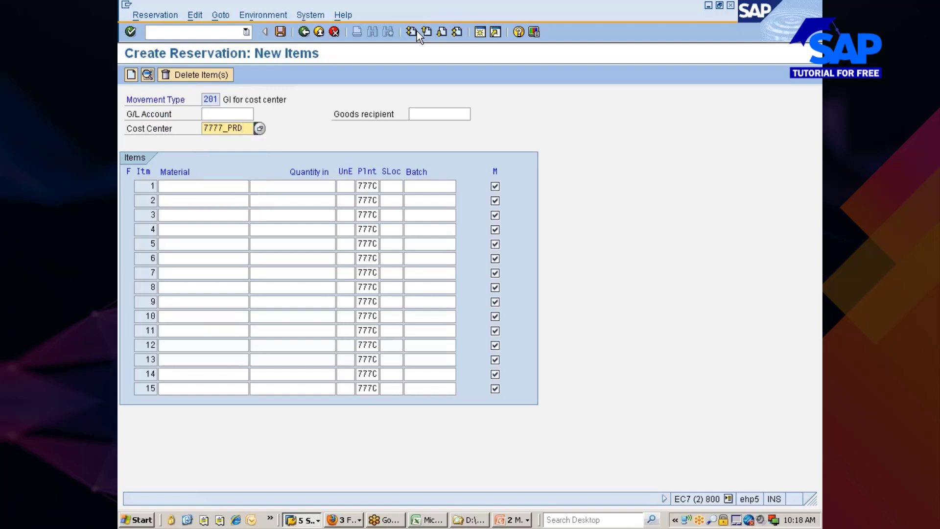
Add REARWHEEL_TYRE with quantity 50 and storage location 0001 as the first item and post the cost center reservation
left_click(223, 185)
key("Down")
left_click(207, 197)
key("Tab")
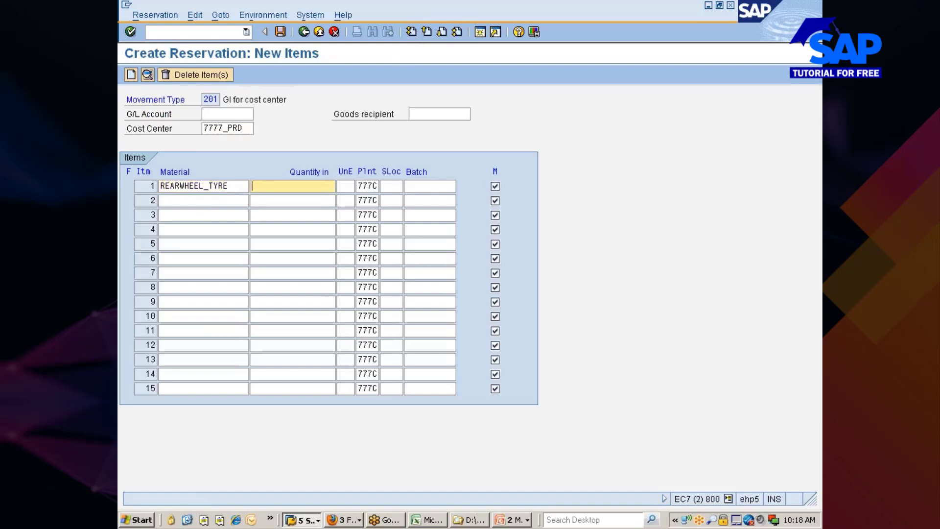
type("50")
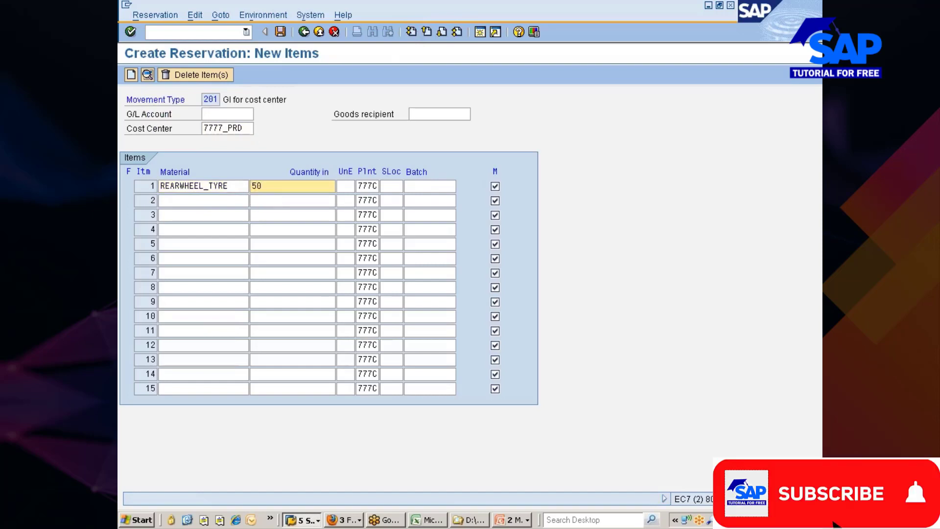
key("Return")
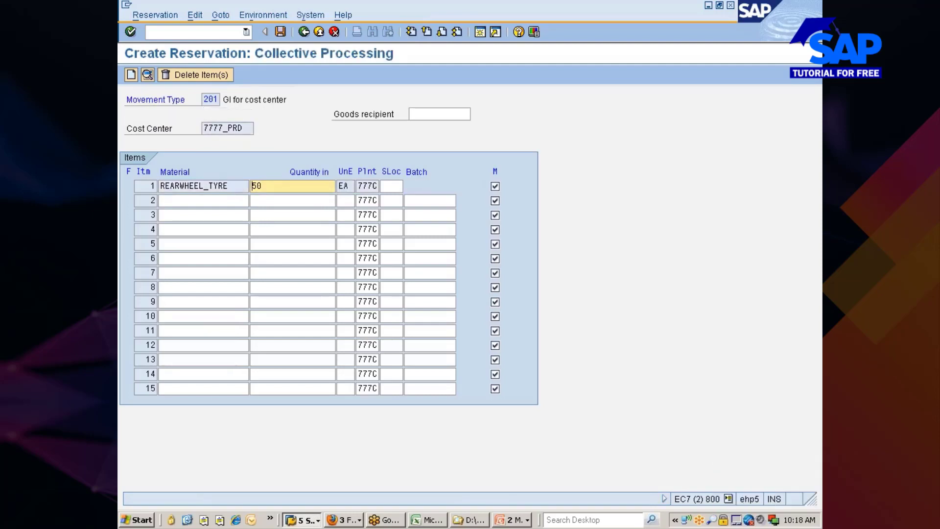
left_click(390, 187)
type("0001")
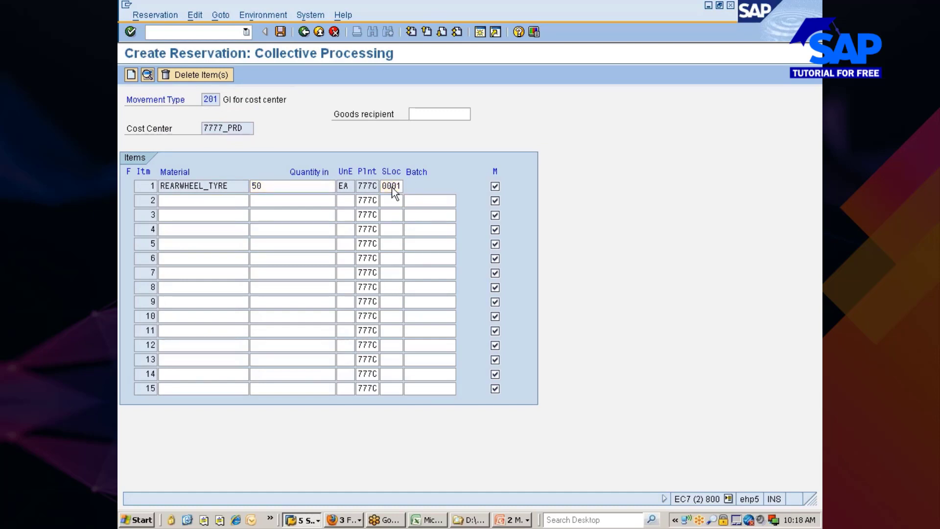
key("Return")
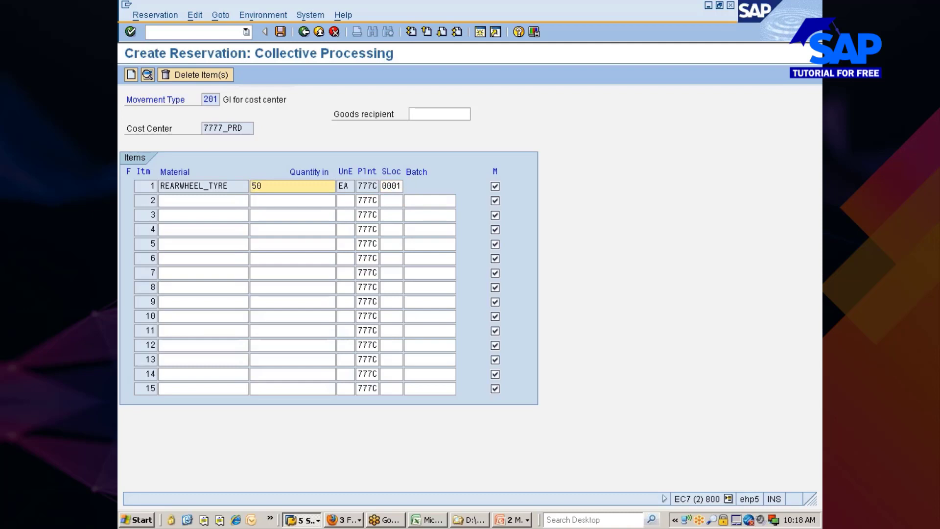
left_click(277, 31)
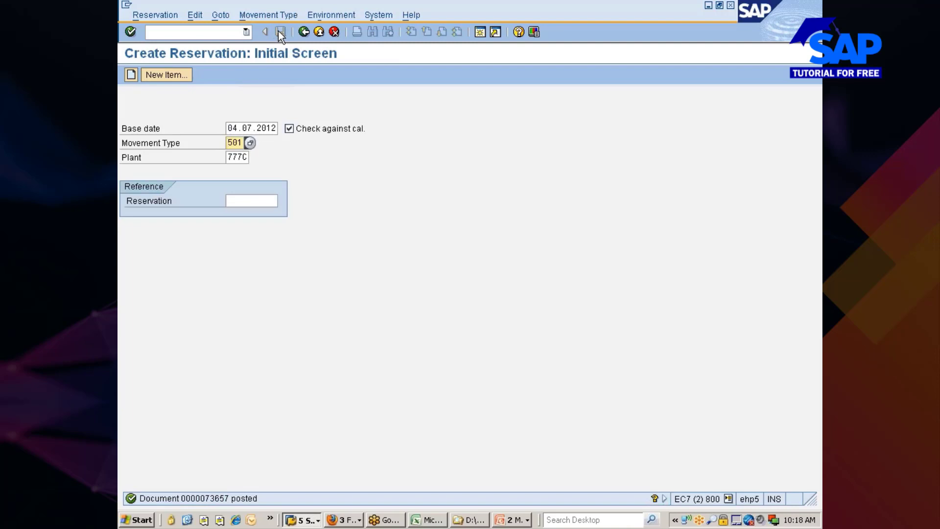
Leave reservation creation and expand Logistics, Materials Management and Inventory Management in the SAP Easy Access tree
left_click(304, 32)
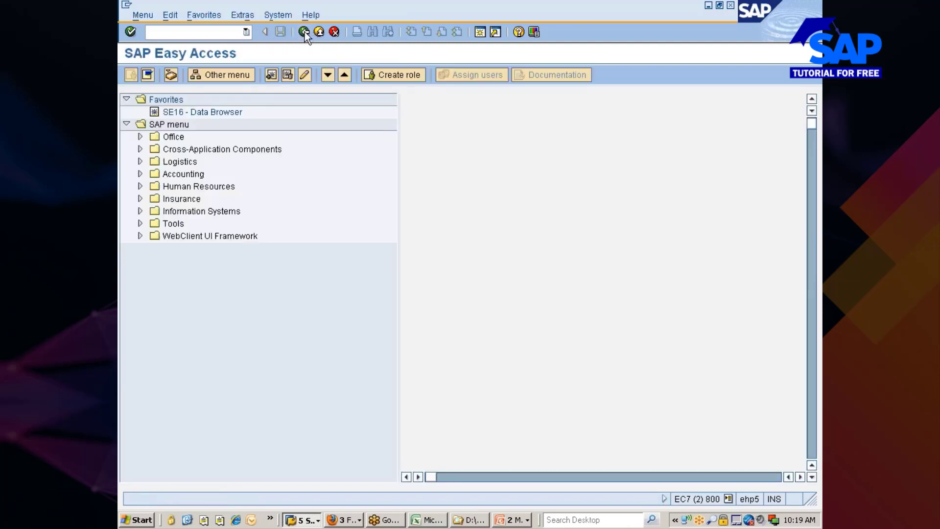
double_click(183, 161)
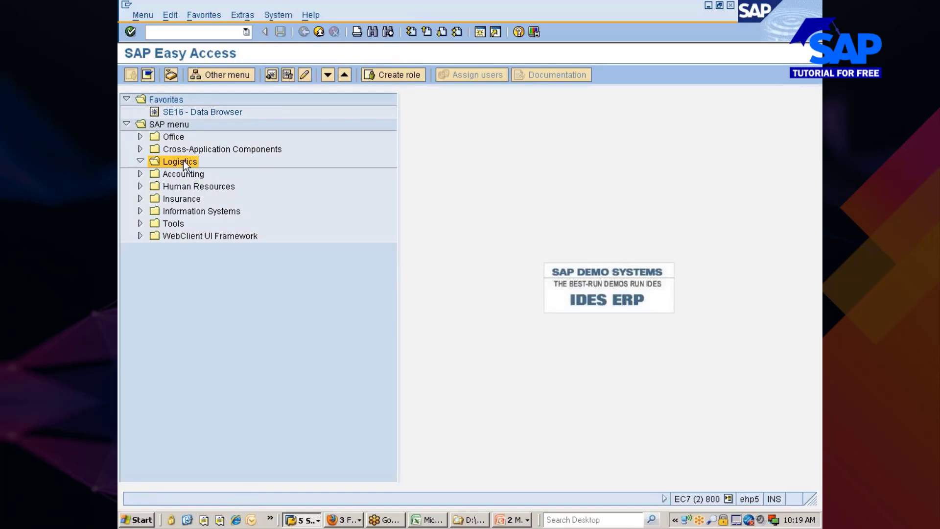
key("Down")
key("Right")
key("Down")
key("Down")
key("Down")
key("Down")
key("Down")
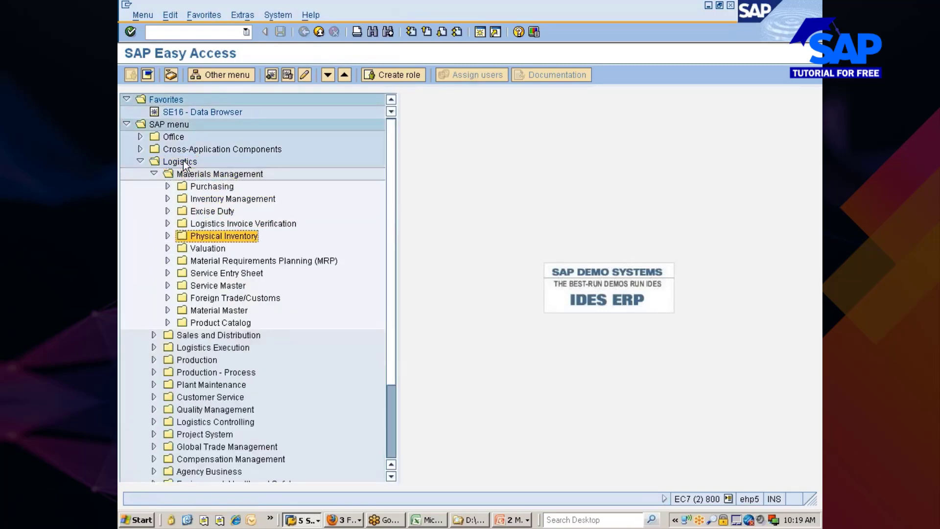
key("Up")
key("Up")
key("Up")
key("Right")
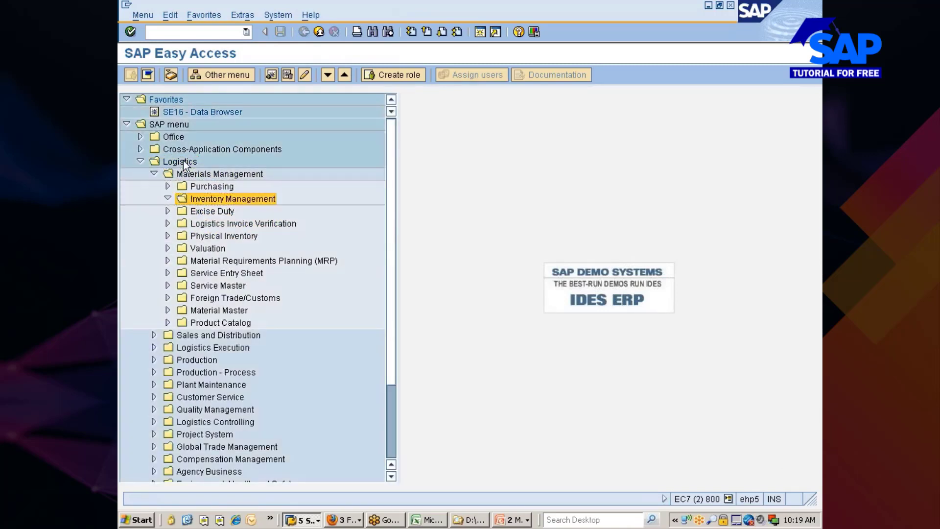
Start MB22 - Change from the Reservation folder and open the cost center reservation just posted
key("Down")
key("Down")
key("Down")
key("Right")
key("Down")
key("Down")
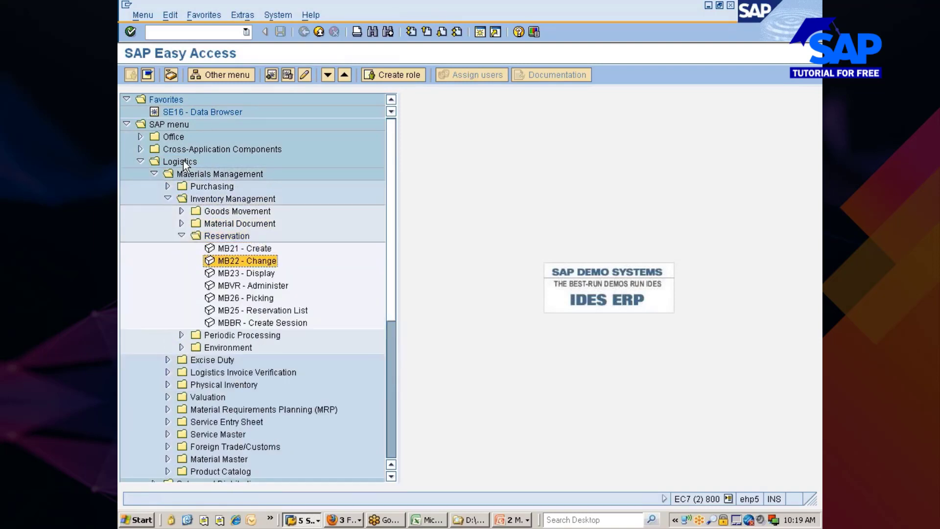
key("Return")
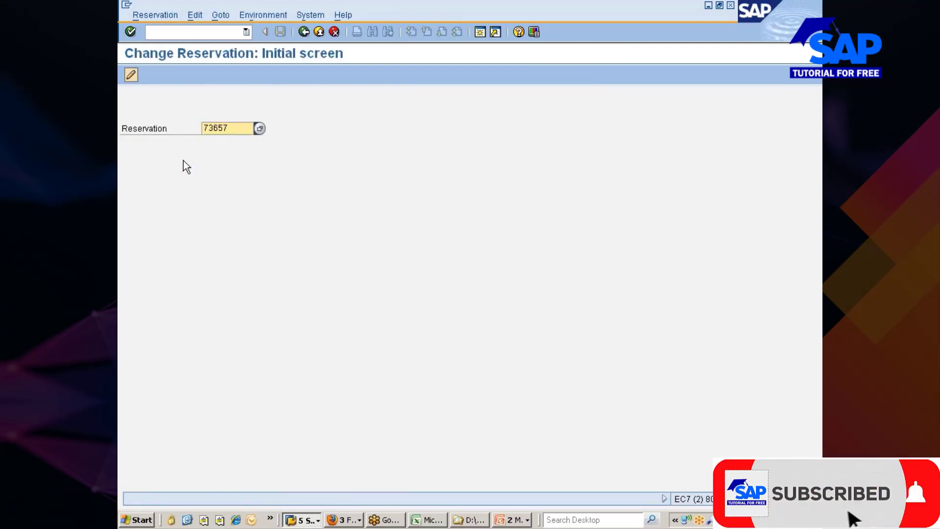
key("Return")
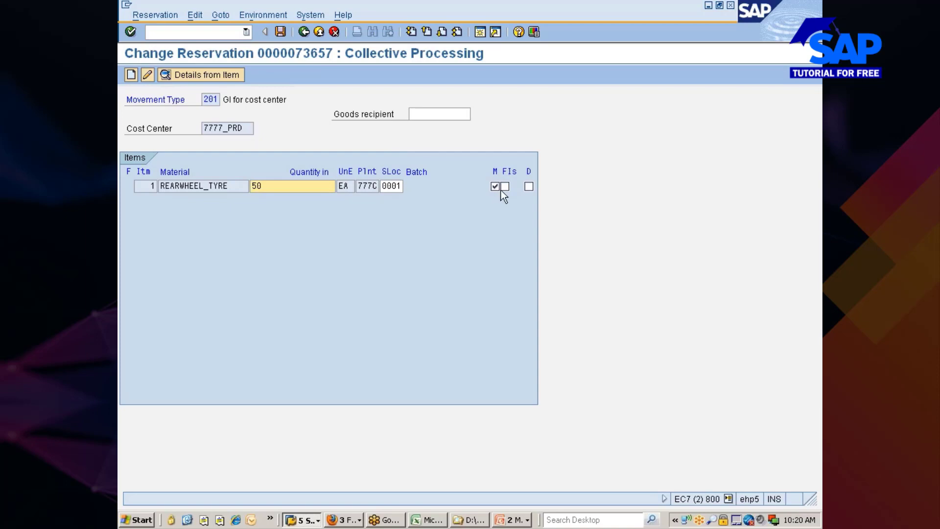
Mark the item as deleted, read the field help for that indicator, and clear the mark again
left_click(528, 186)
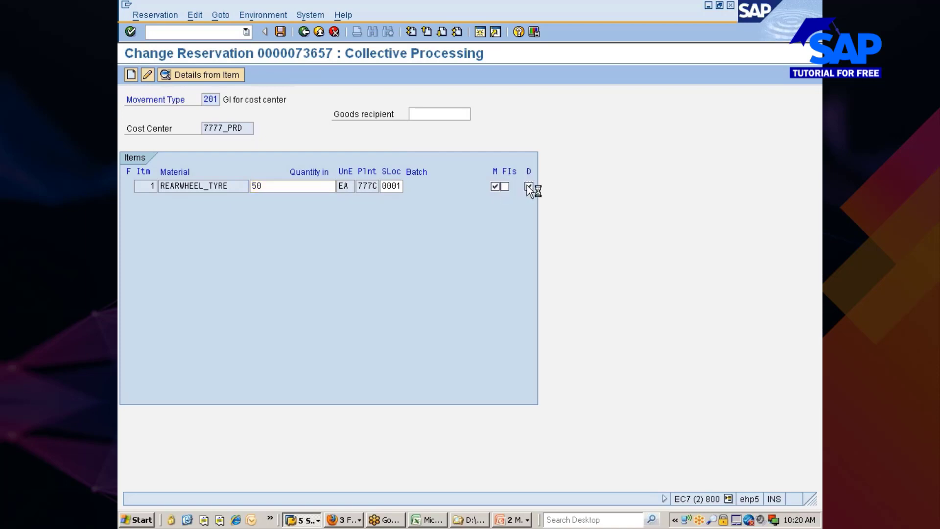
key("F1")
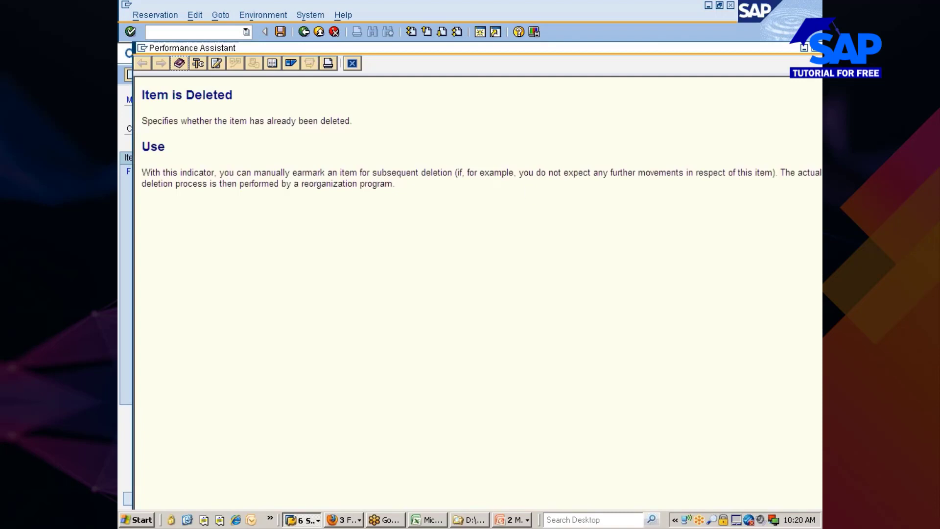
left_click(352, 63)
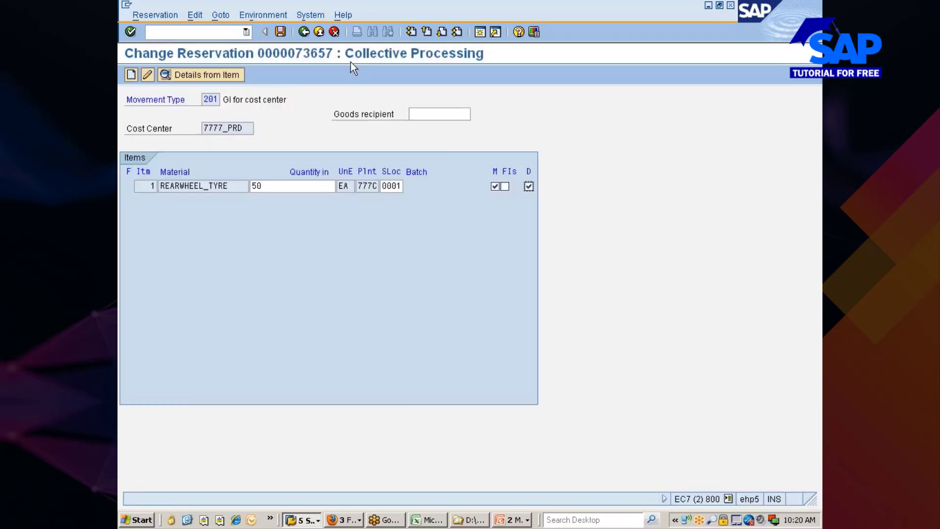
left_click(528, 186)
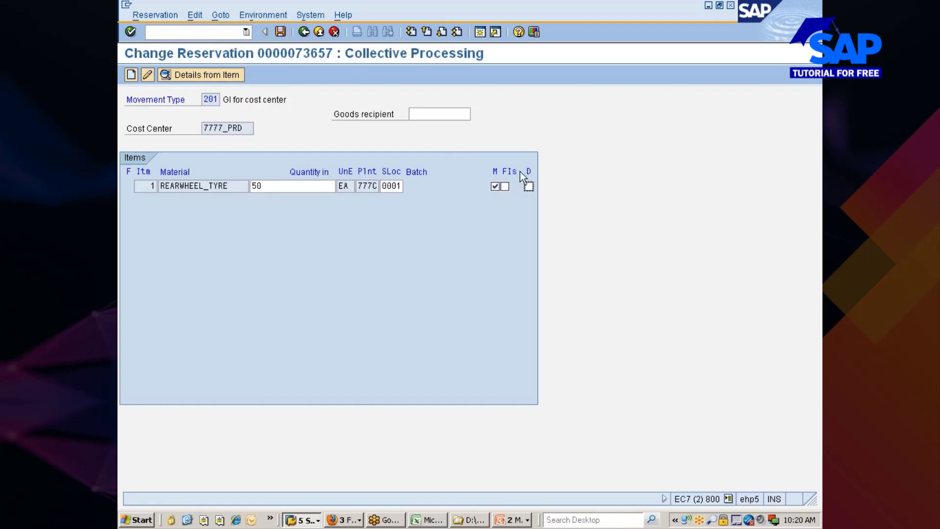
Change the REARWHEEL_TYRE item's storage location to 0002 and save the reservation
left_click(396, 185)
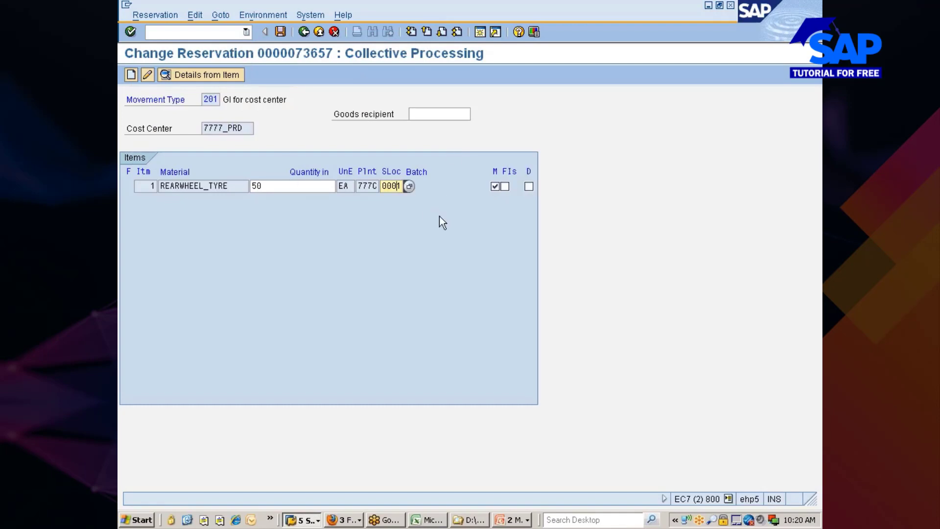
key("Delete")
type("2")
key("Return")
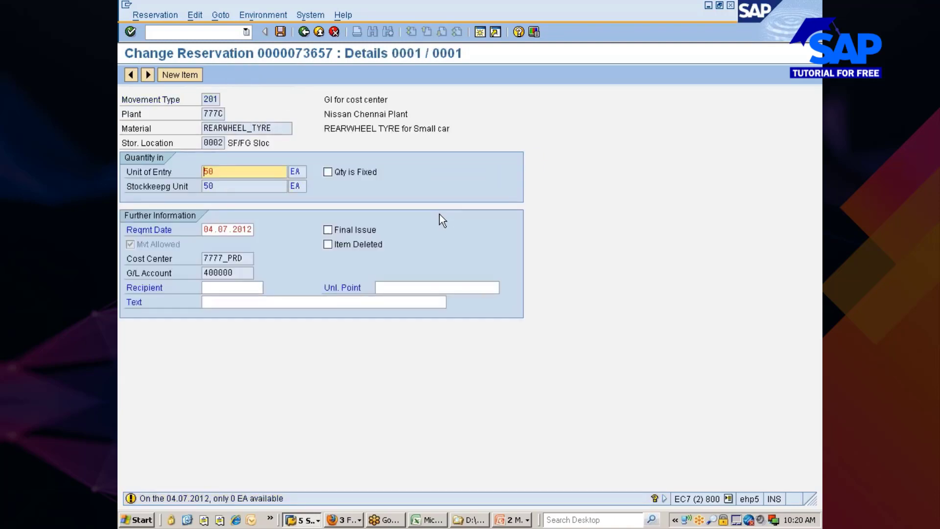
key("Return")
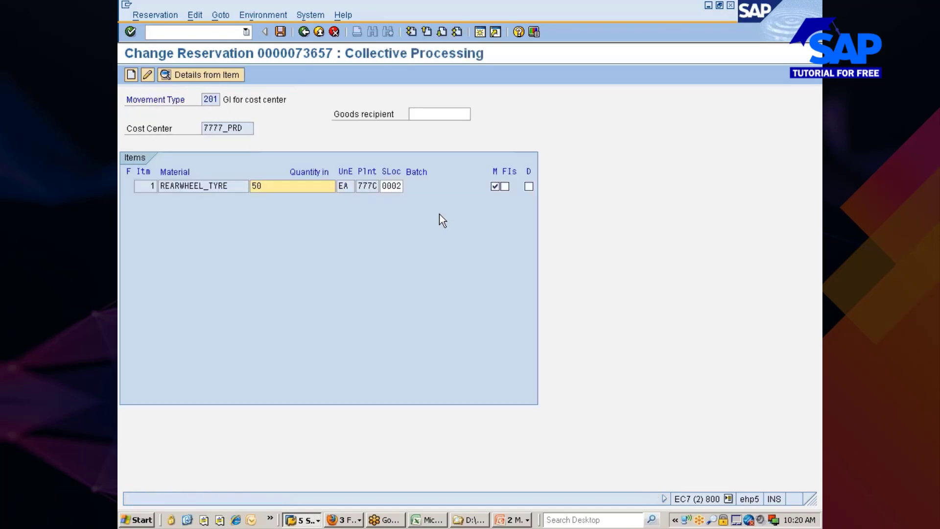
left_click(276, 31)
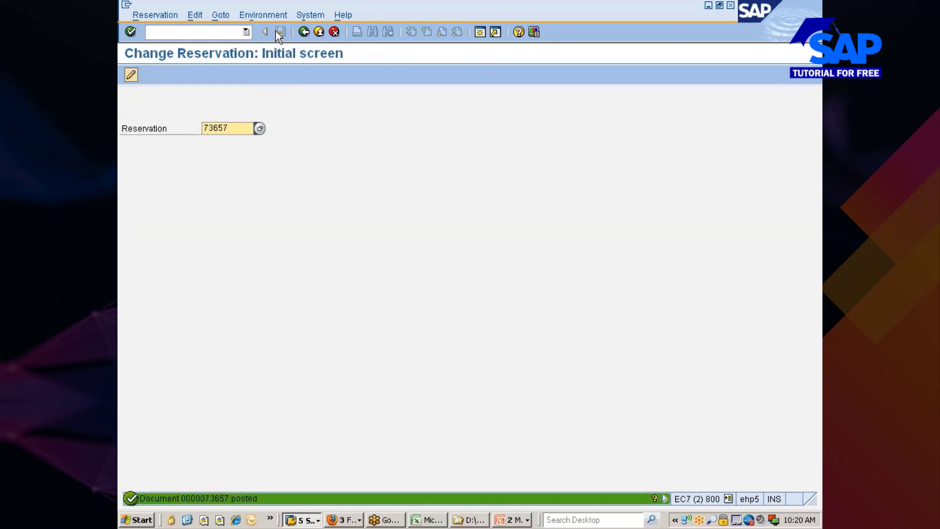
View the changed reservation's item overview with MB23 - Display and return to its initial screen
left_click(307, 32)
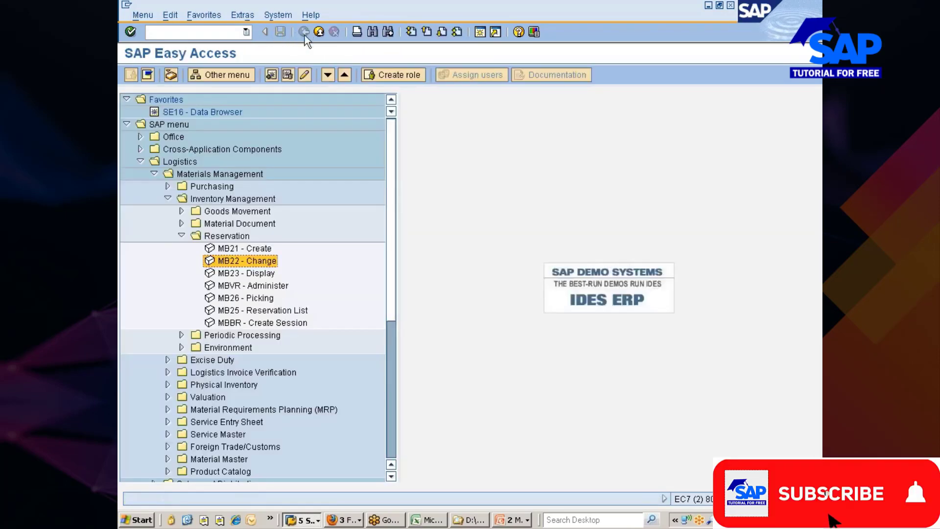
double_click(221, 273)
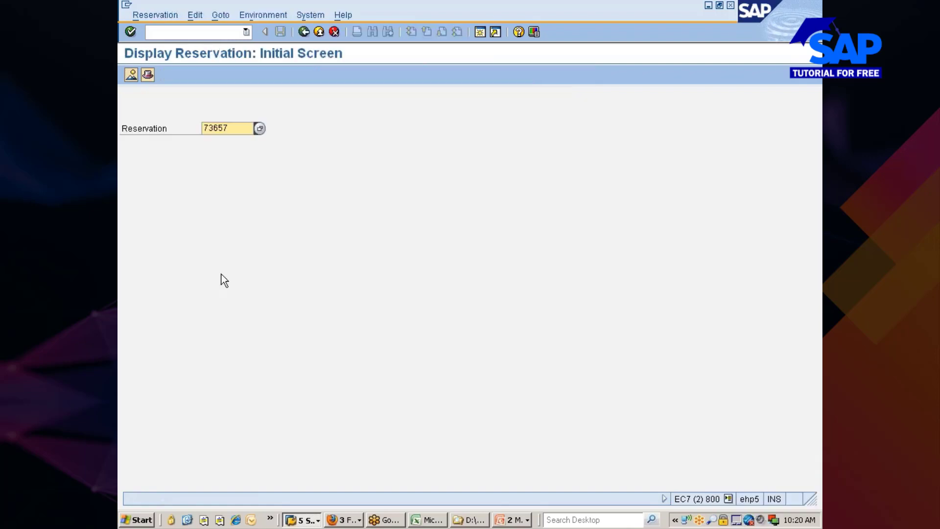
key("Return")
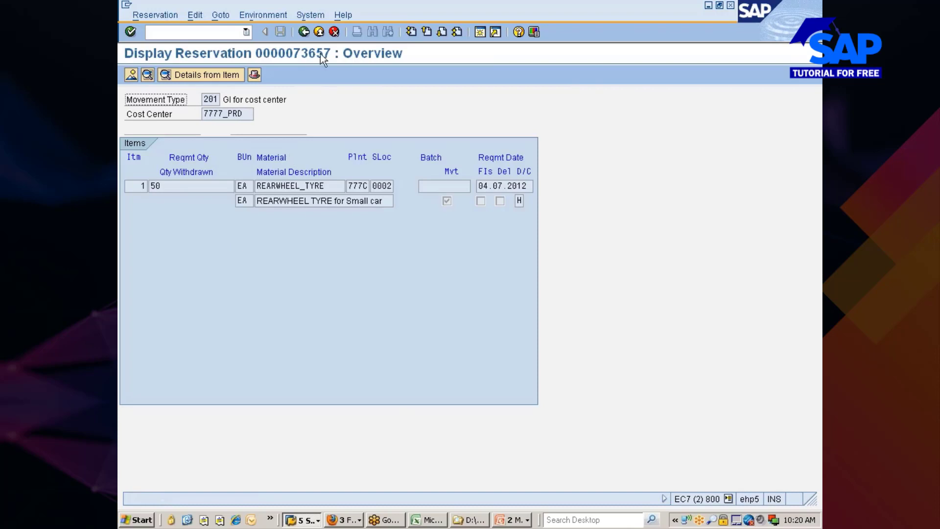
left_click(304, 32)
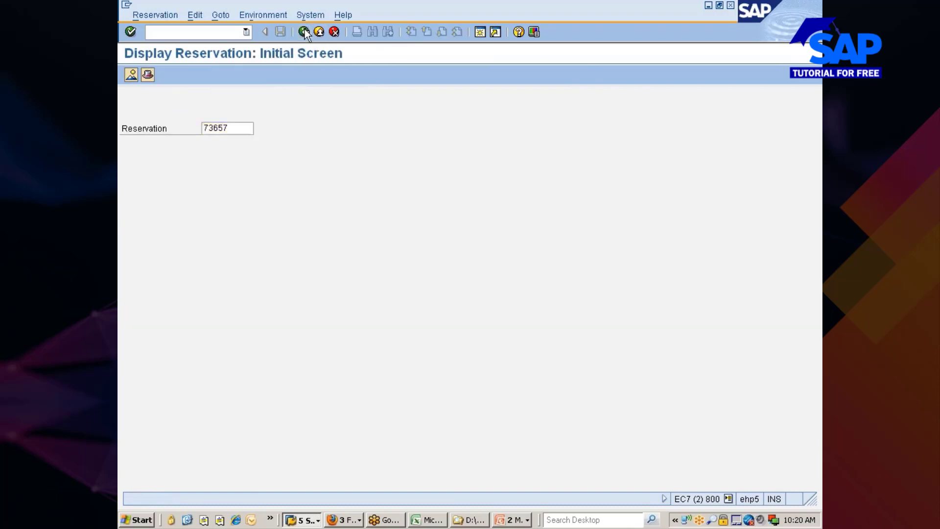
Run MBVR - Administer from the Reservation folder as a test run with the default selections to list reservations for deletion
left_click(304, 32)
left_click(235, 285)
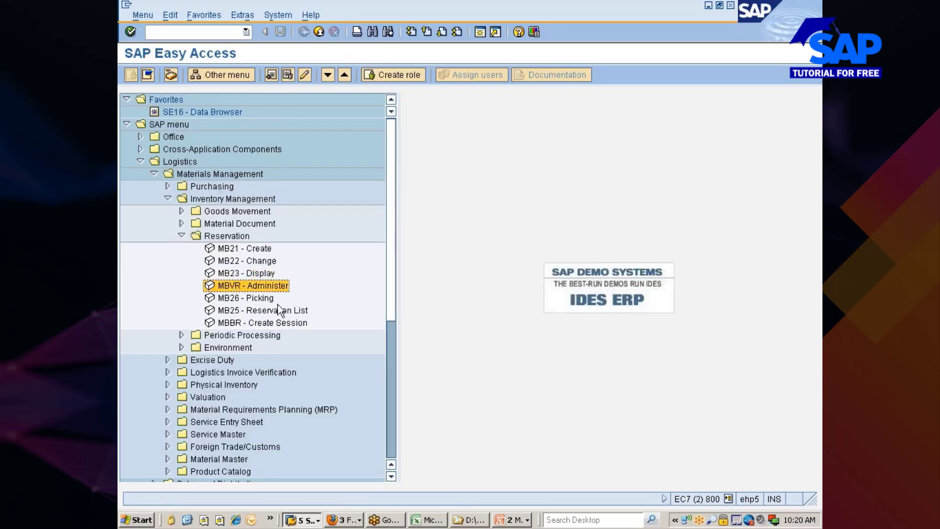
key("Return")
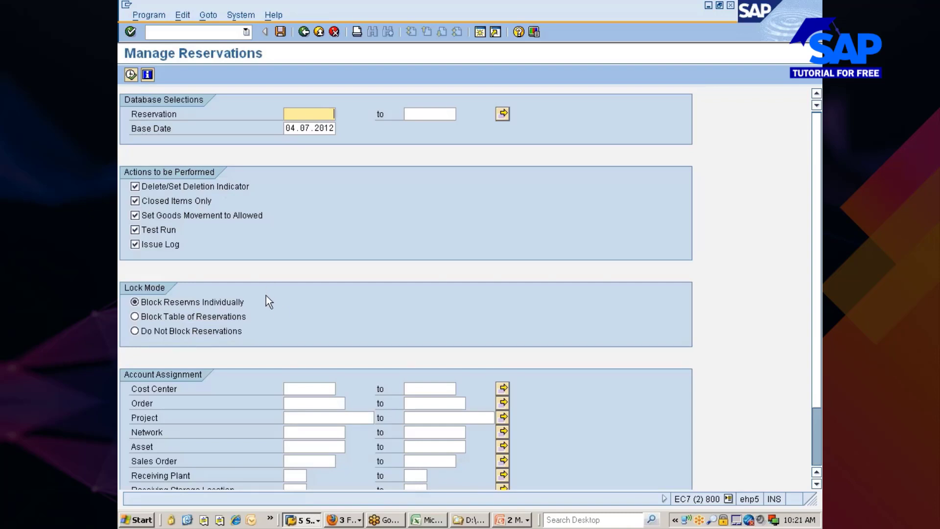
scroll(266, 296, "down", 1)
scroll(265, 296, "up", 1)
scroll(281, 259, "down", 1)
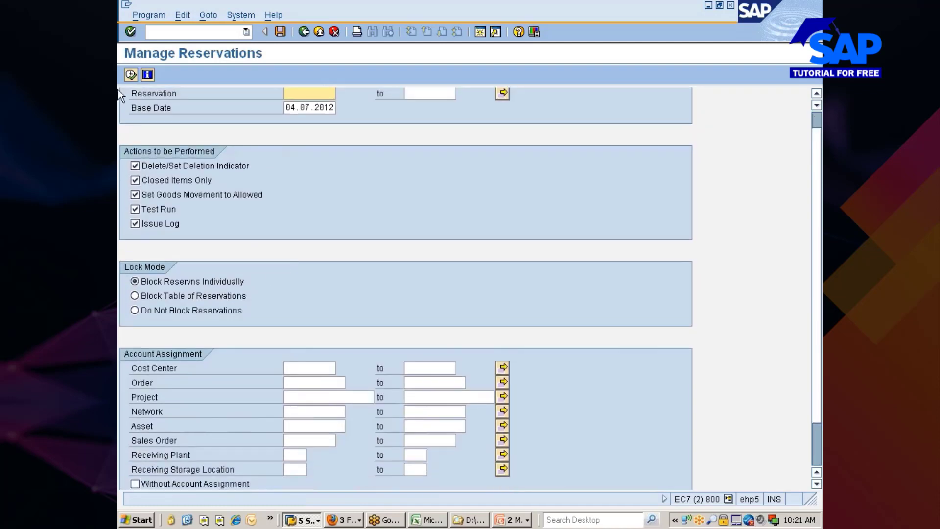
left_click(131, 75)
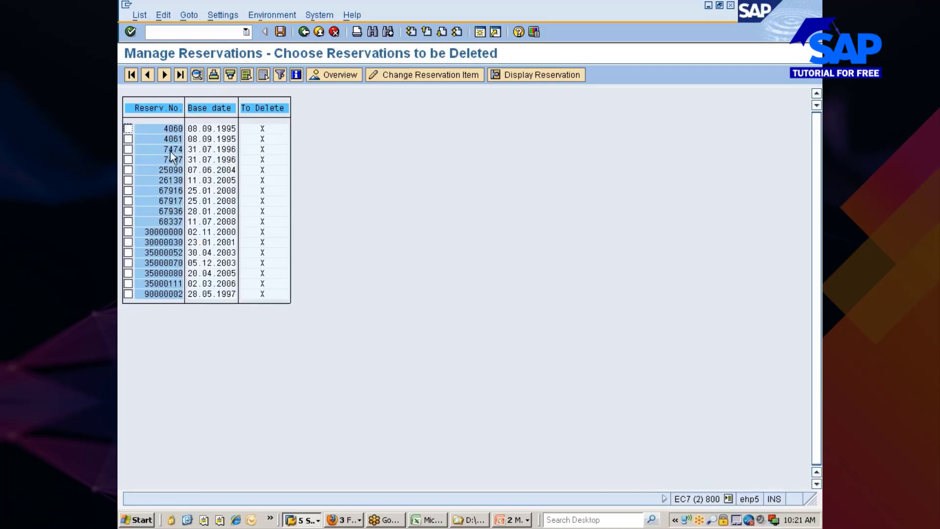
Leave Manage Reservations for SAP Easy Access and point out MB26 - Picking and MB25 - Reservation List
left_click(303, 32)
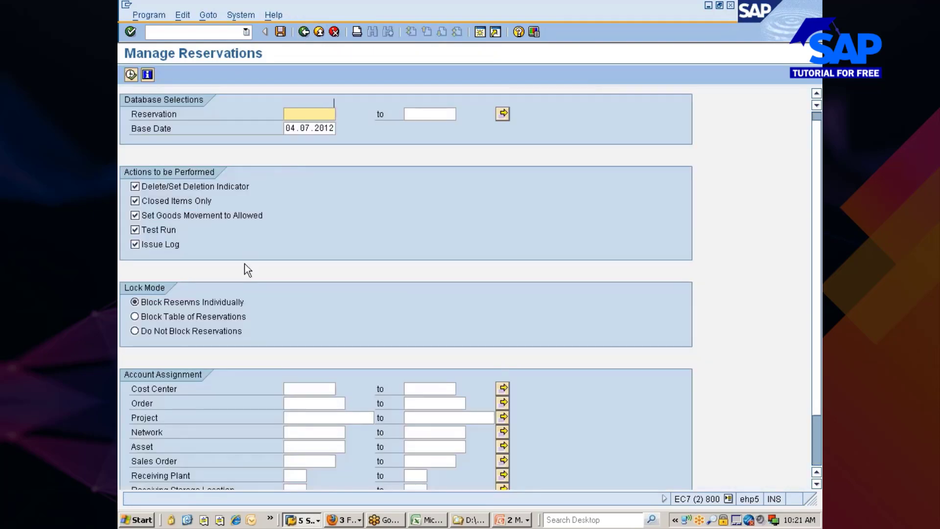
scroll(244, 264, "down", 3)
left_click(304, 33)
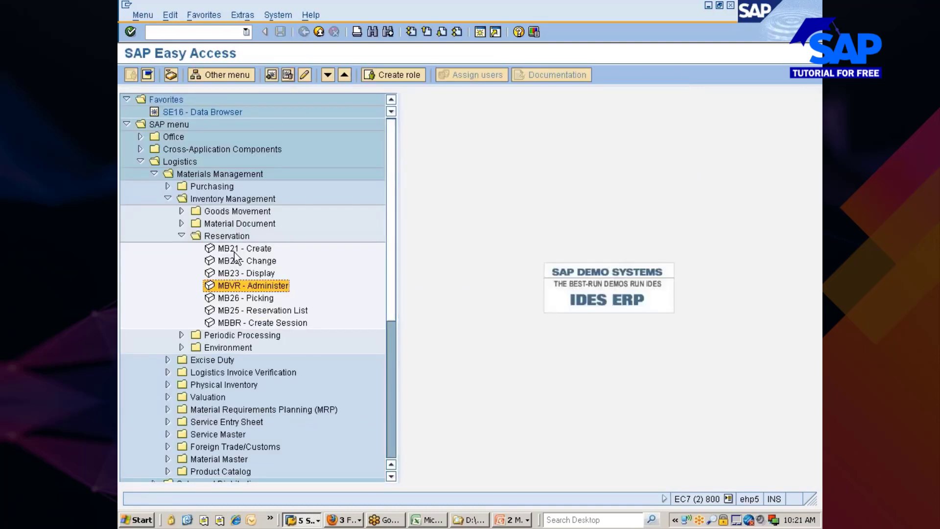
left_click(252, 302)
left_click(250, 312)
left_click(249, 299)
left_click(248, 310)
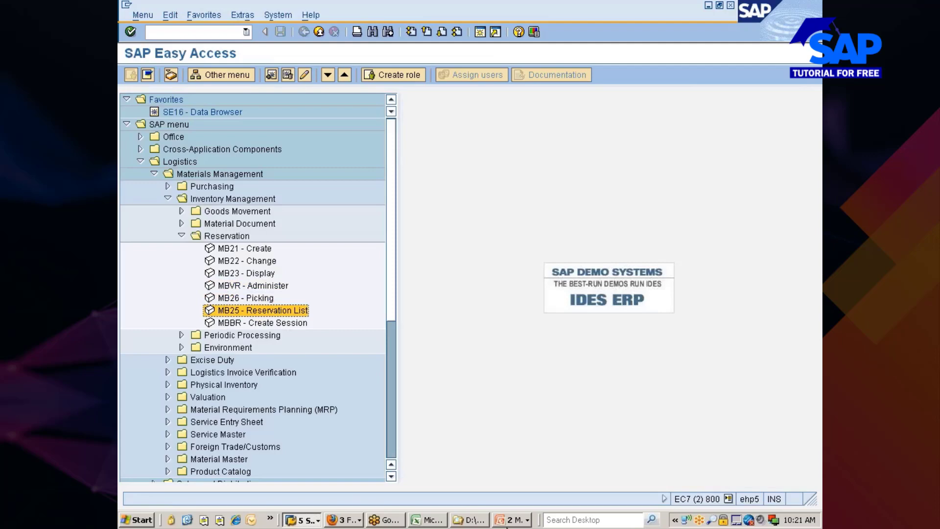
Switch to the PowerPoint slide show and advance to the slide "Results of Creating a Reservation"
left_click(514, 520)
left_click(521, 491)
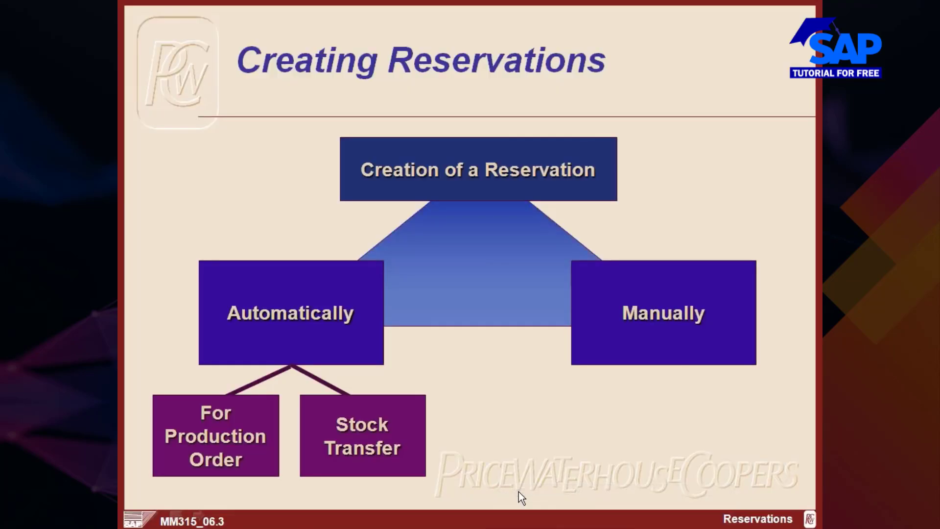
left_click(521, 497)
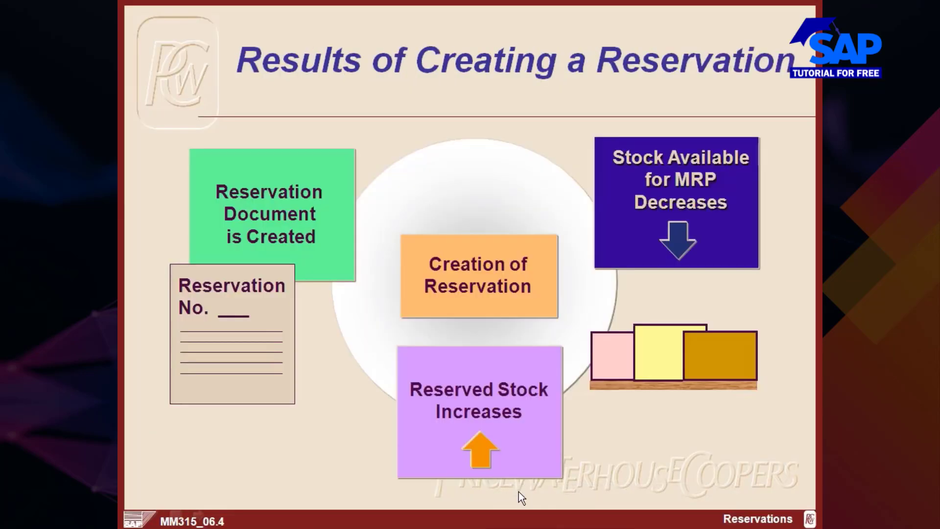
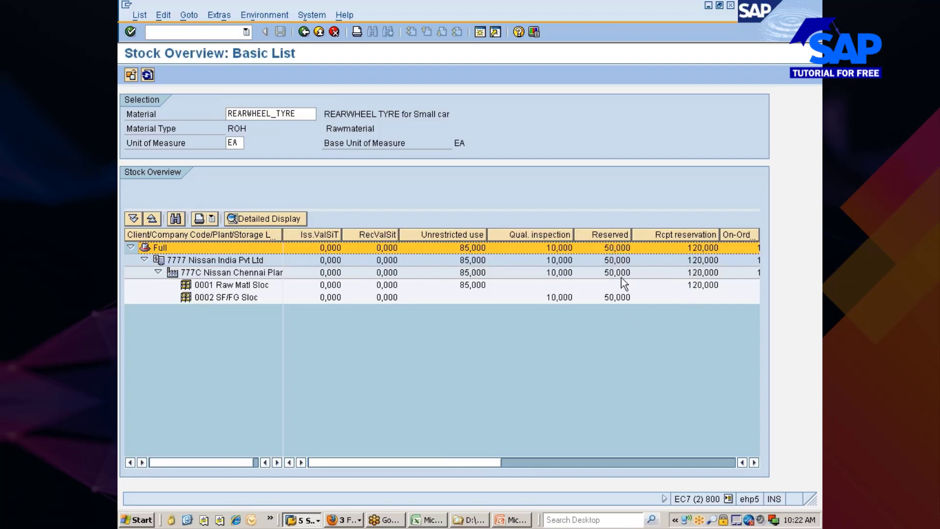
Try to open the reservation list for the reserved quantity of company code 7777 in the stock overview
left_click(621, 263)
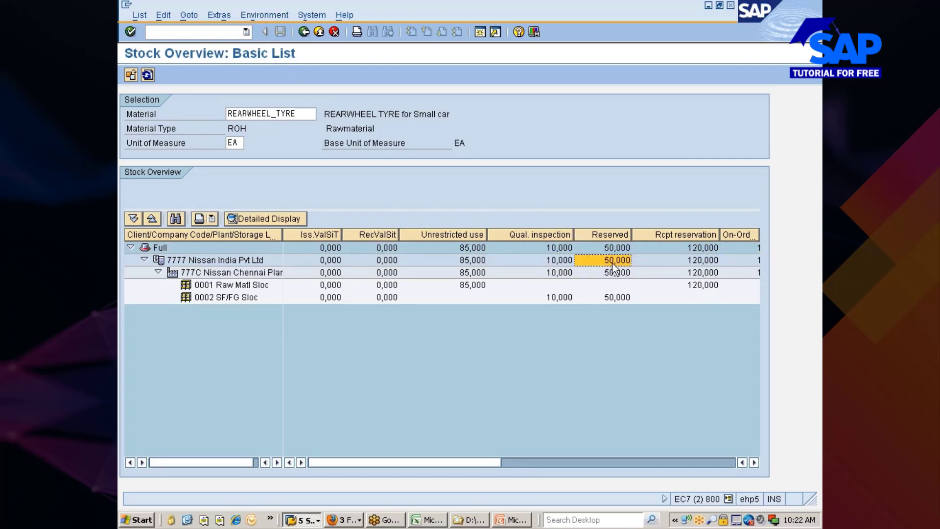
left_click(262, 17)
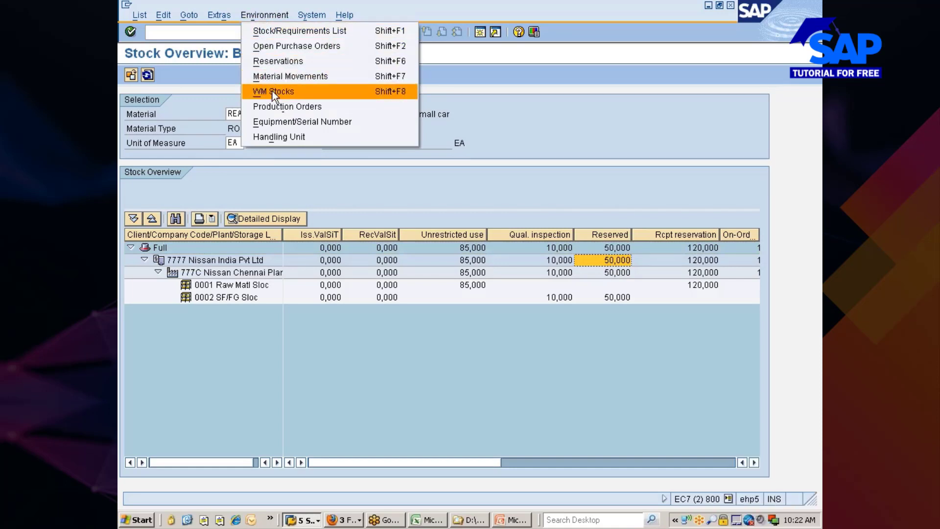
left_click(277, 61)
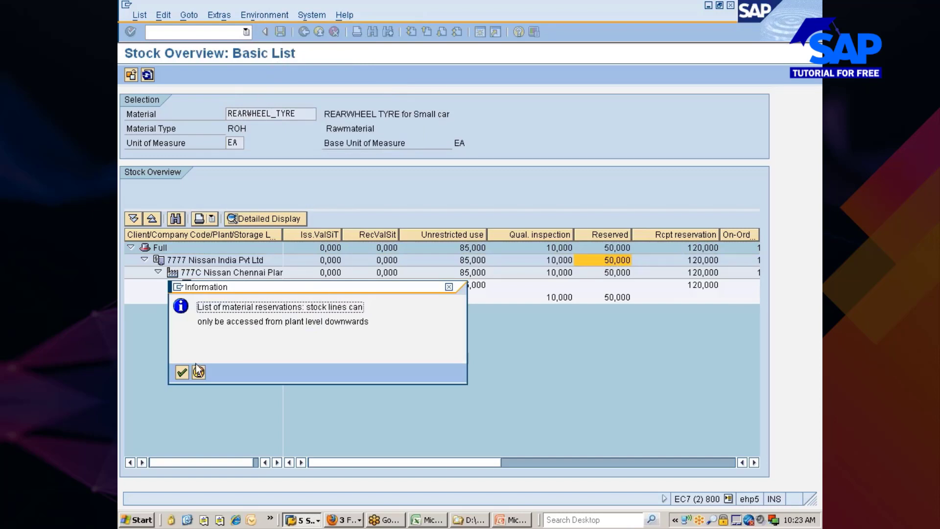
left_click(182, 372)
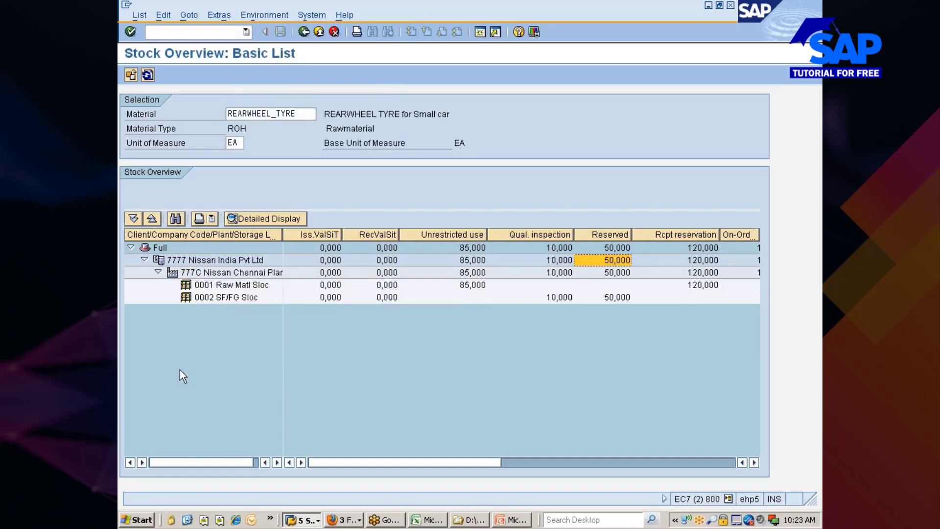
Open the reservation list for the reserved quantity of storage location 0002 SF/FG Sloc
left_click(610, 273)
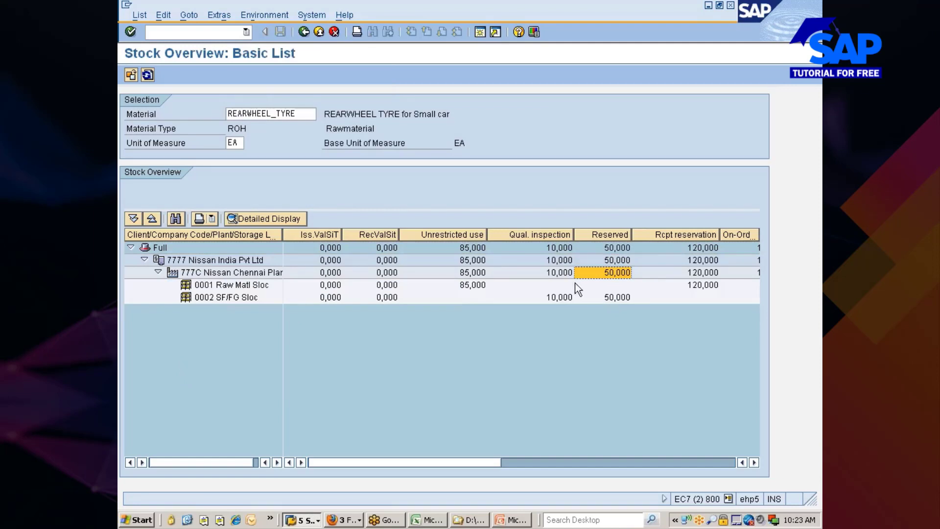
left_click(618, 299)
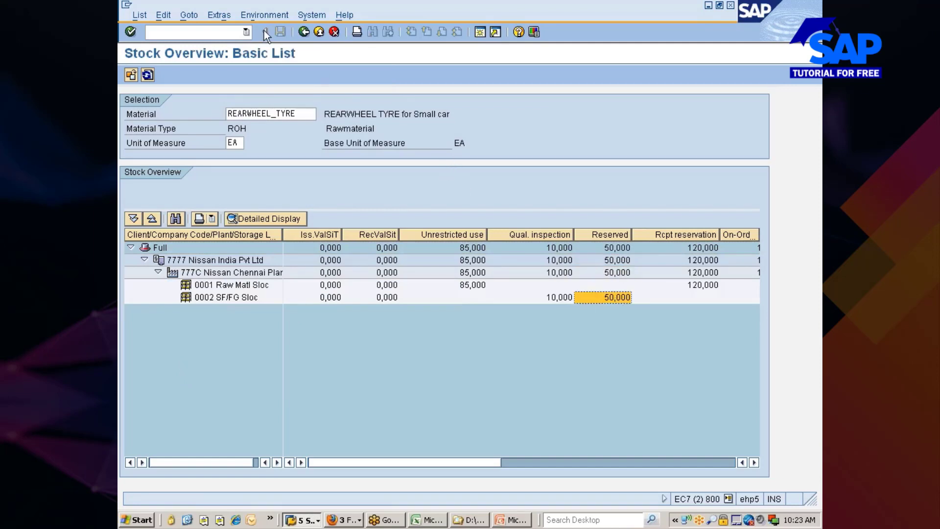
left_click(264, 14)
left_click(271, 71)
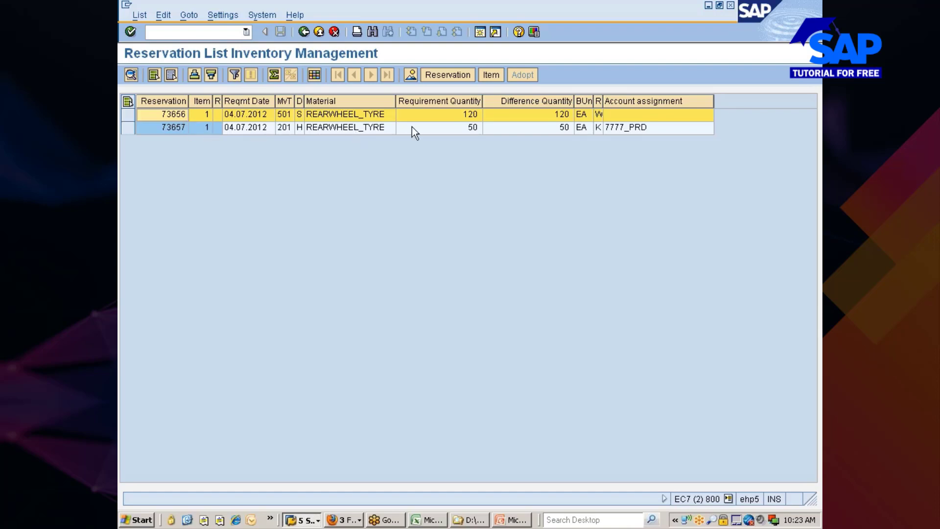
Display the movement type 501 reservation from the list and return to the stock overview
left_click(218, 114)
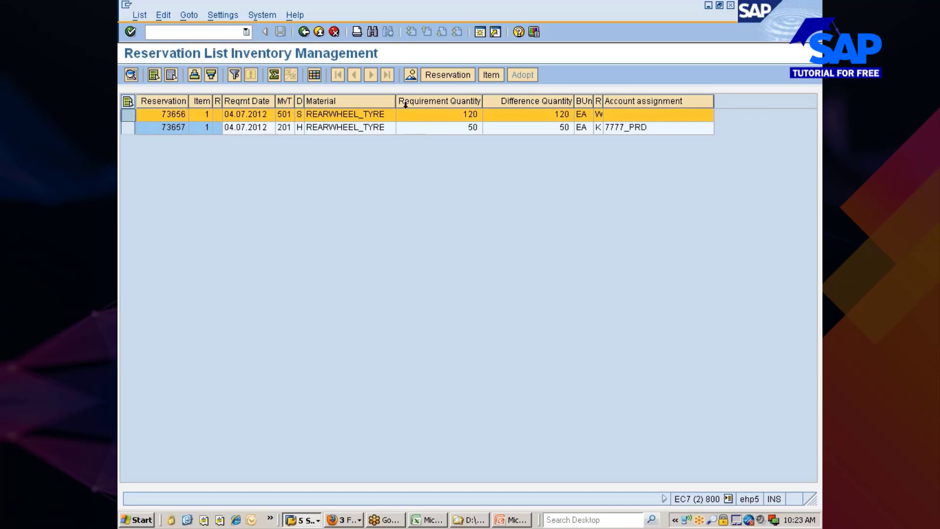
left_click(453, 76)
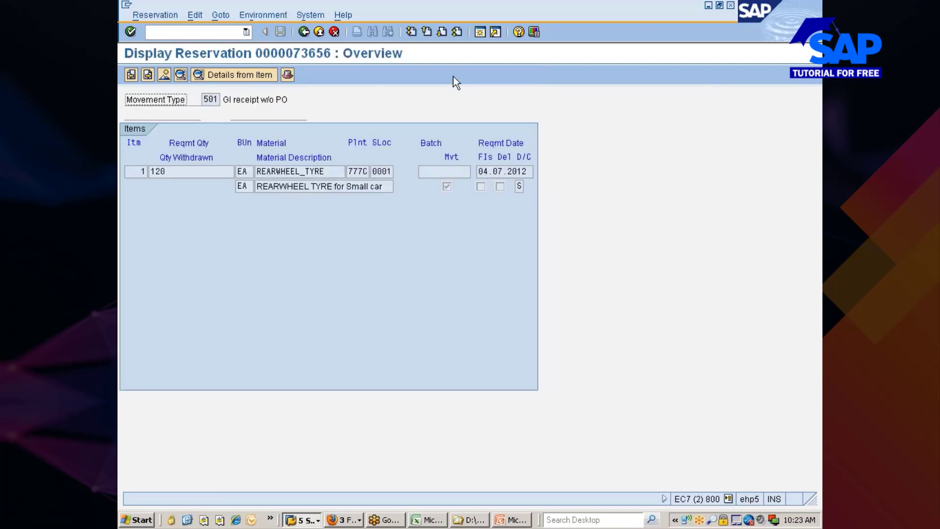
left_click(304, 32)
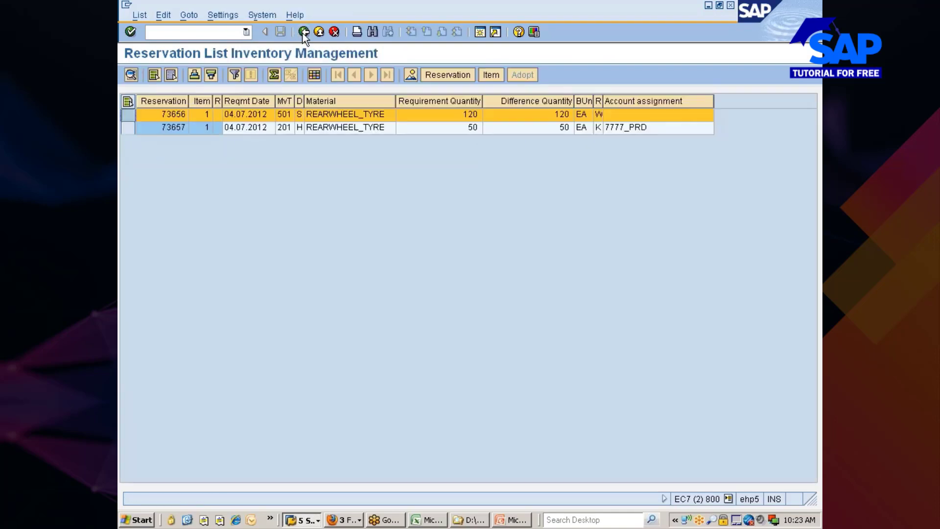
left_click(304, 32)
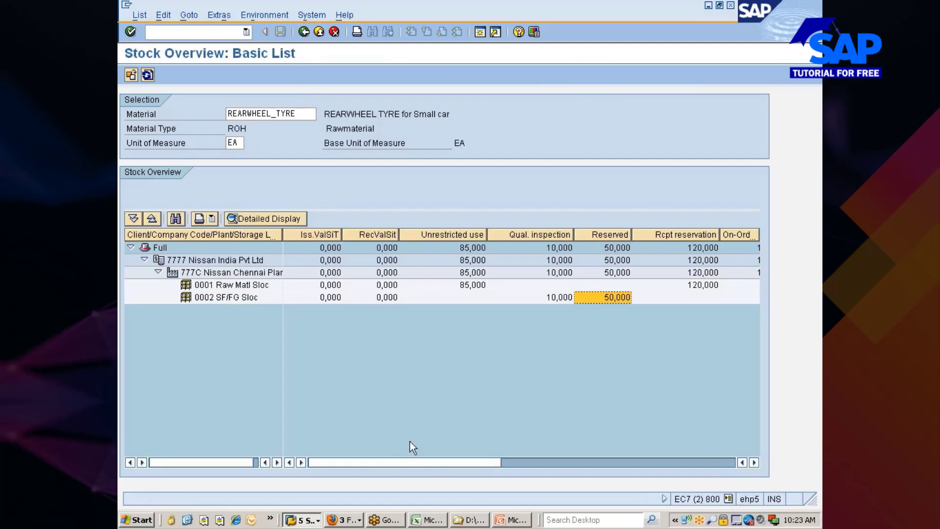
Switch to the PowerPoint notes, highlight the point about the reserved stock quantity increasing, and return to the SAP stock overview
left_click(511, 520)
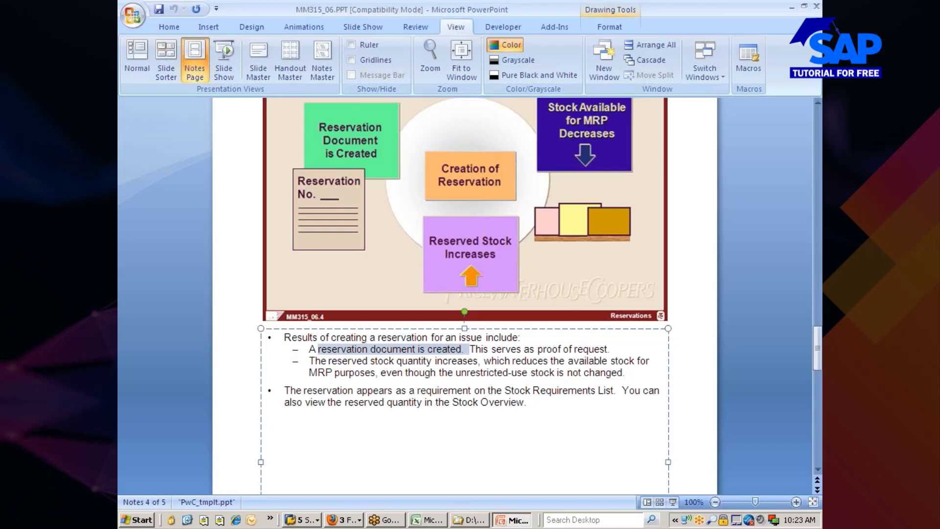
left_click_drag(626, 372, 309, 360)
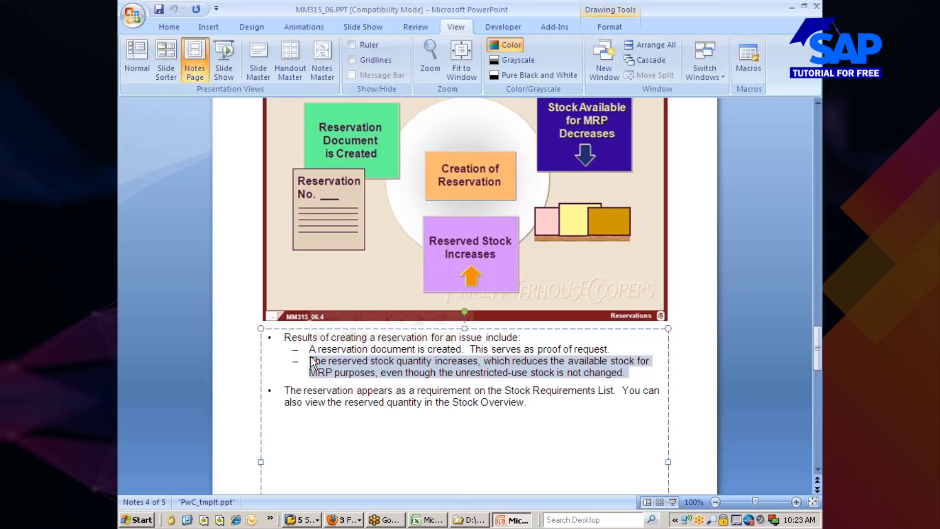
left_click(314, 519)
left_click(318, 479)
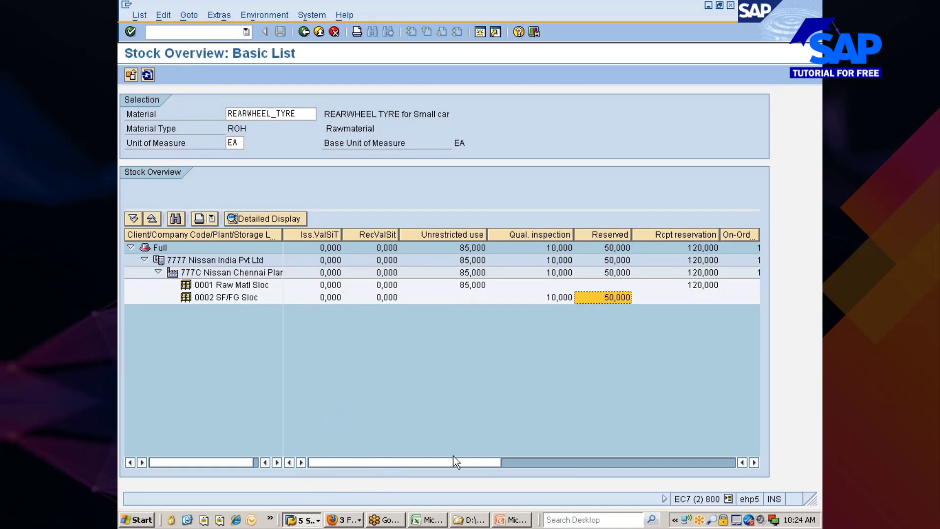
Compare the unrestricted-use stock of storage locations 0001 Raw Matl Sloc and 0002 SF/FG Sloc
left_click(231, 285)
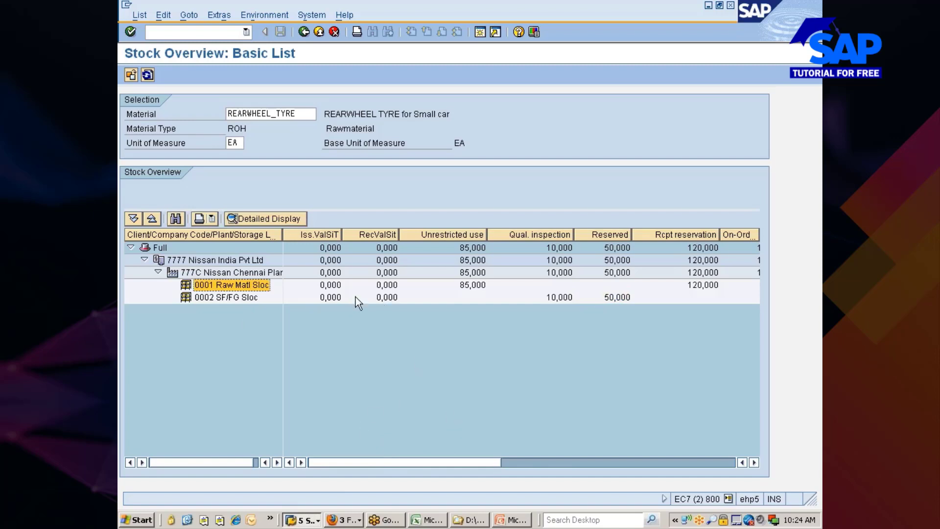
left_click(470, 286)
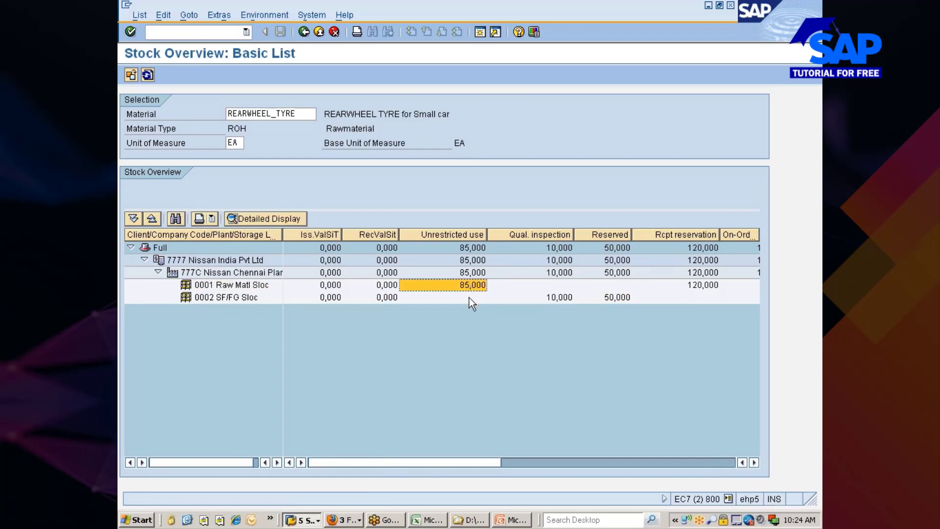
left_click(469, 299)
left_click(469, 288)
left_click(468, 296)
left_click(469, 288)
left_click(468, 297)
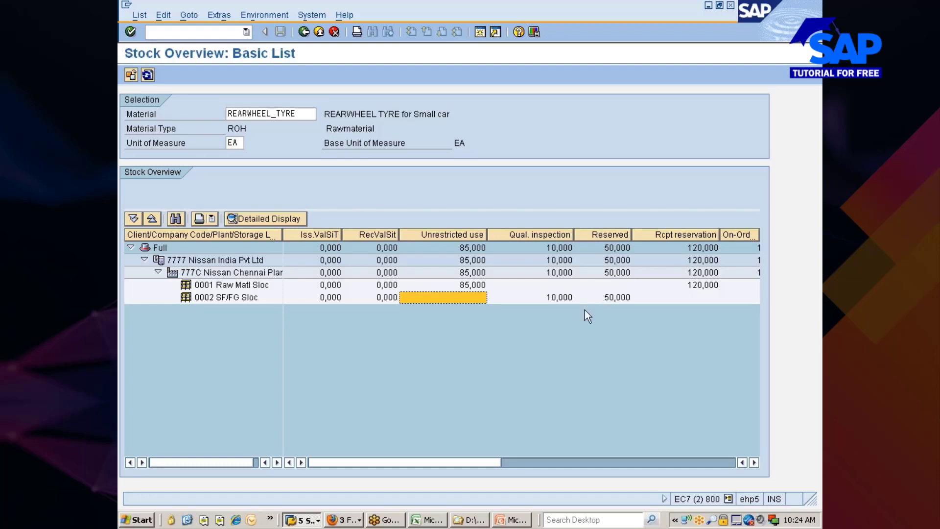
Open the MD04 stock/requirements list for REARWHEEL_TYRE in plant 777C in a new session
left_click(235, 31)
type("/omd04")
key("Return")
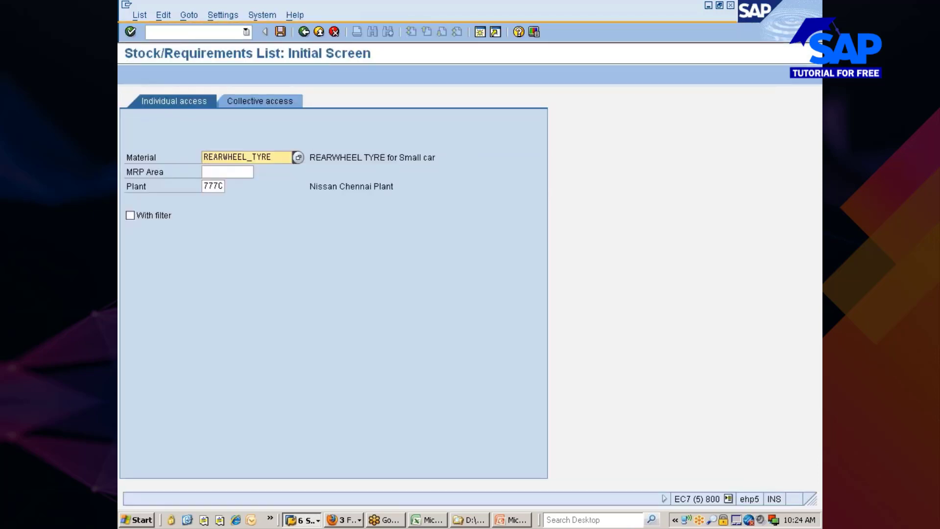
key("Return")
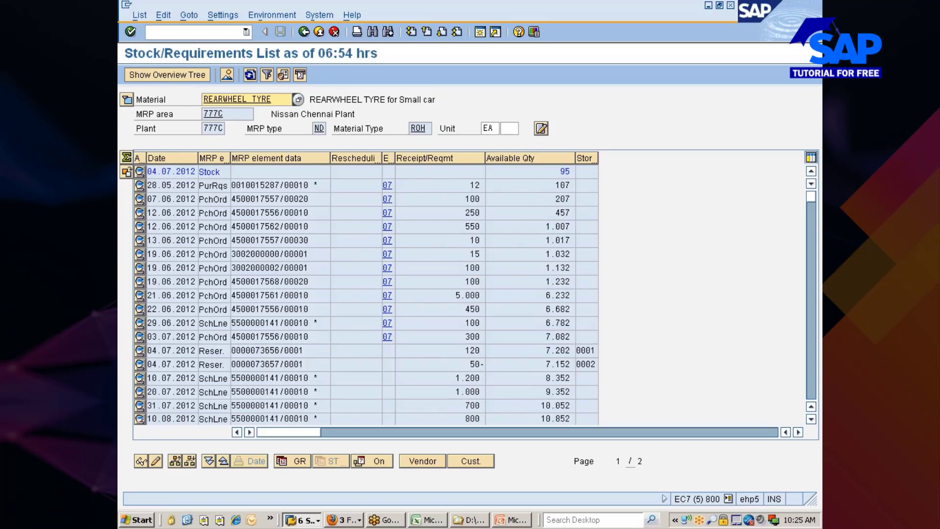
Examine the two reservation lines dated 04.07.2012 and their effect on the available quantity
left_click(211, 350)
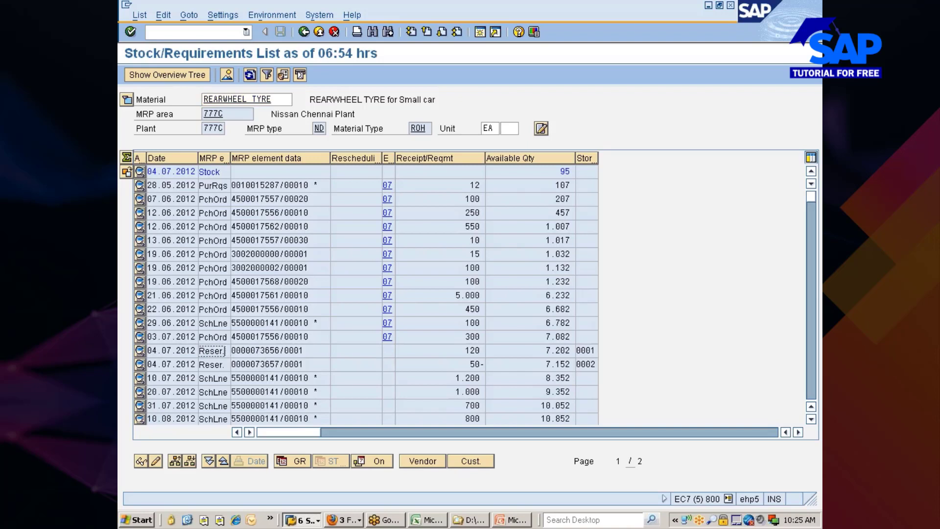
left_click(472, 351)
left_click(558, 337)
left_click(473, 350)
double_click(485, 364)
left_click(485, 364)
Switch to the PowerPoint notes of MM315_06.PPT and go to the Chapter 6 Reservations review slide
left_click(512, 519)
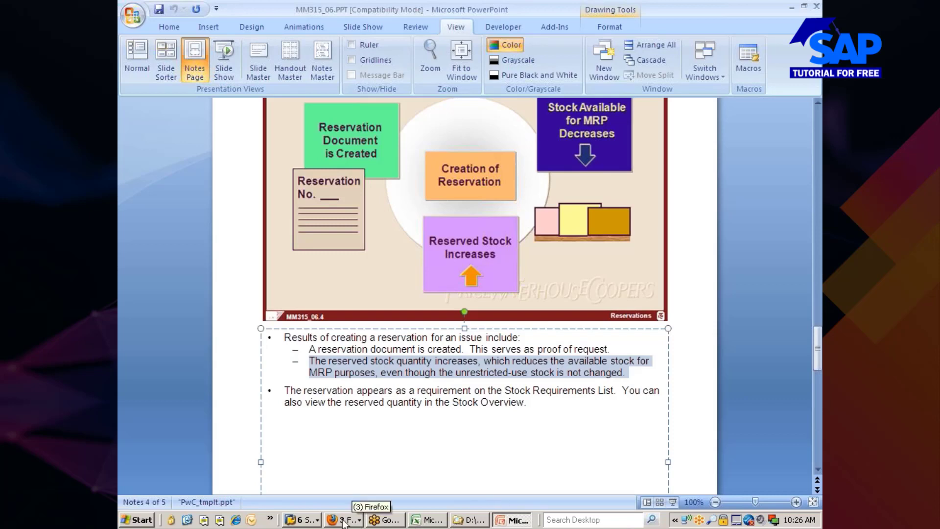
left_click(694, 437)
scroll(694, 436, "down", 2)
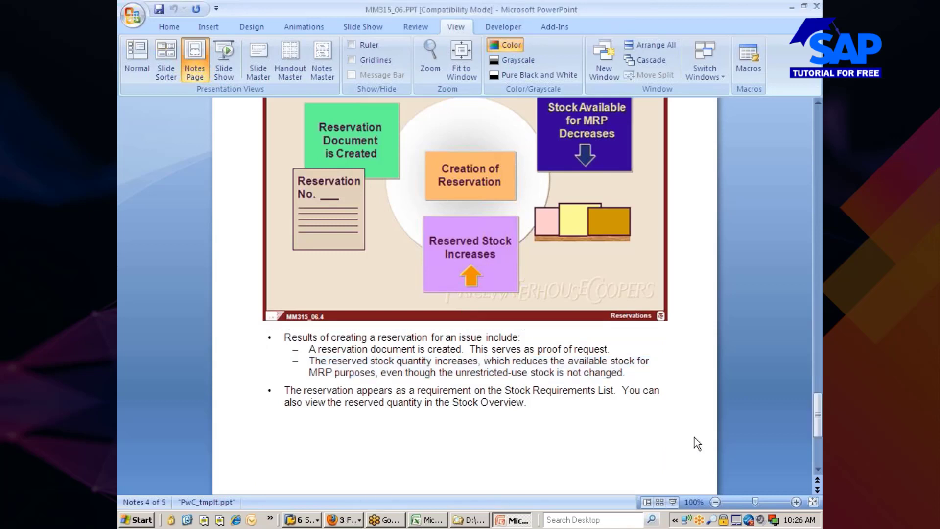
scroll(547, 308, "up", 2)
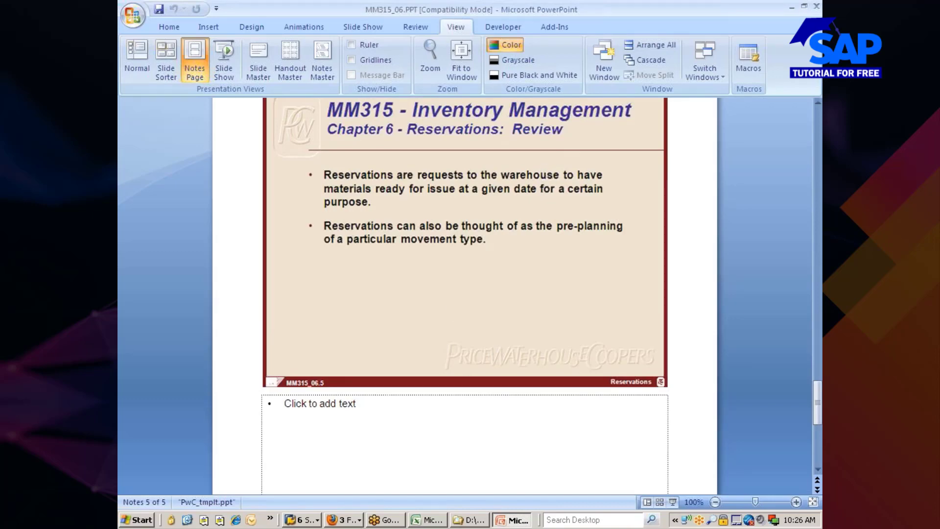
Switch to the 10_Inventory Management Day 2 folder in Windows Explorer and open MM315_07.PPT
left_click(469, 520)
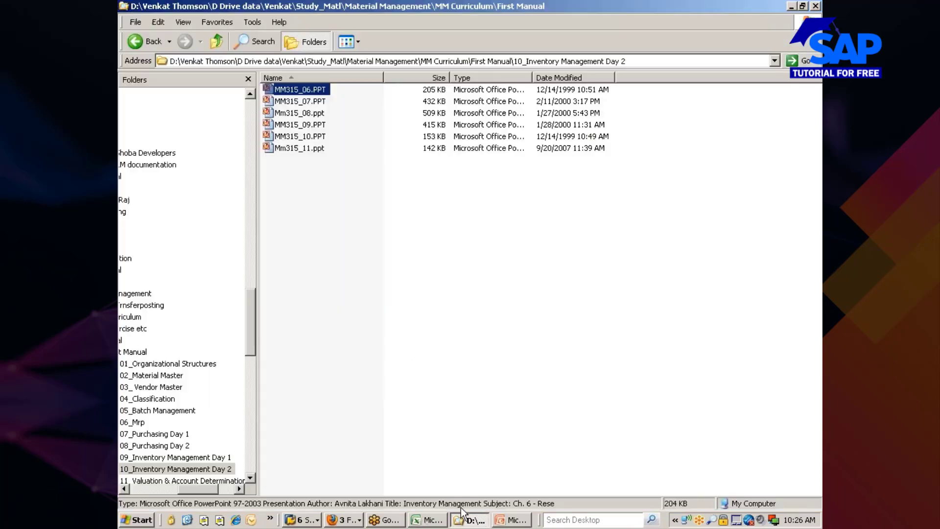
double_click(296, 101)
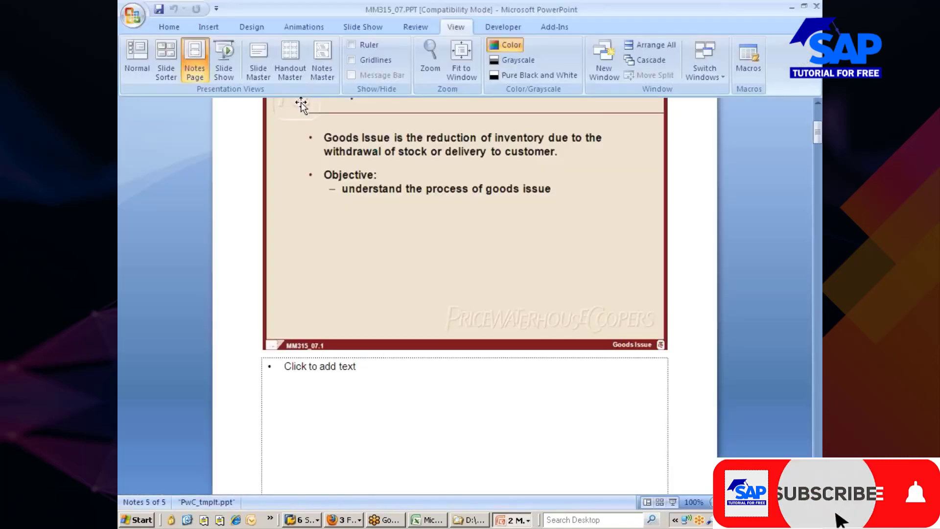
Switch from the Chapter 7 Goods Issue slide to the SAP session showing the G/L account company code data and return to SAP Easy Access
scroll(376, 216, "up", 1)
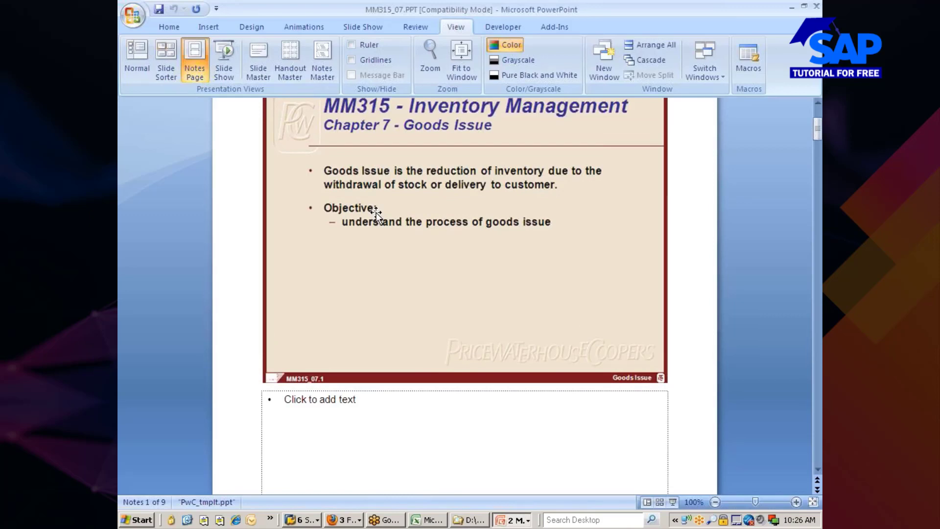
left_click(313, 520)
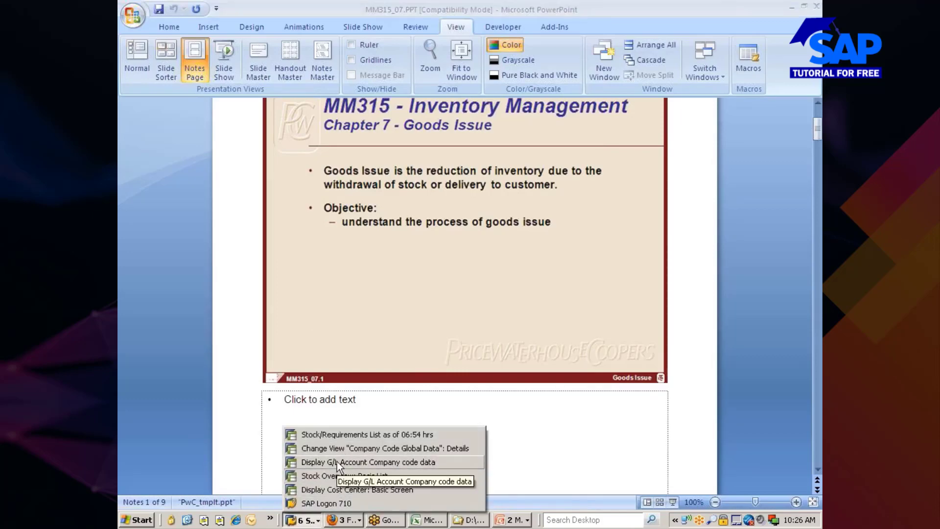
left_click(336, 462)
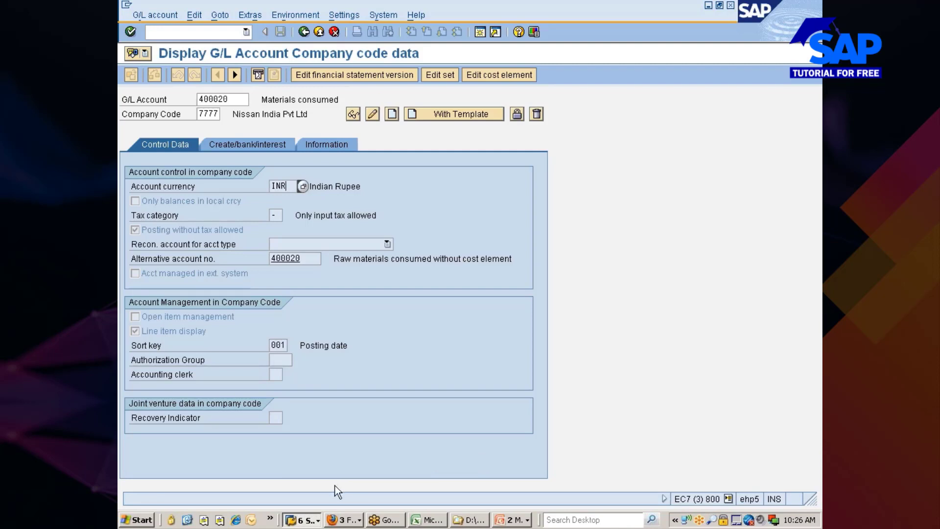
left_click(306, 32)
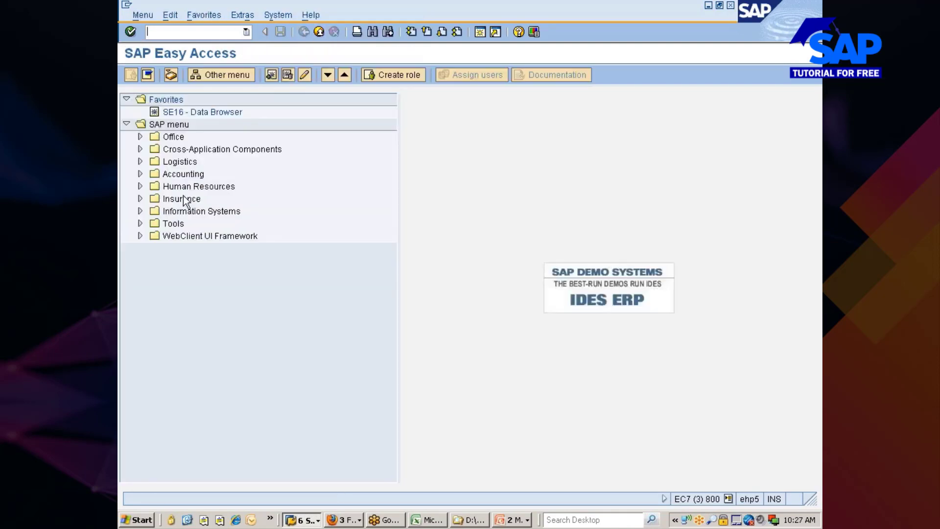
Expand the SAP Easy Access tree through Logistics and Materials Management down to the contents of Inventory Management
double_click(180, 163)
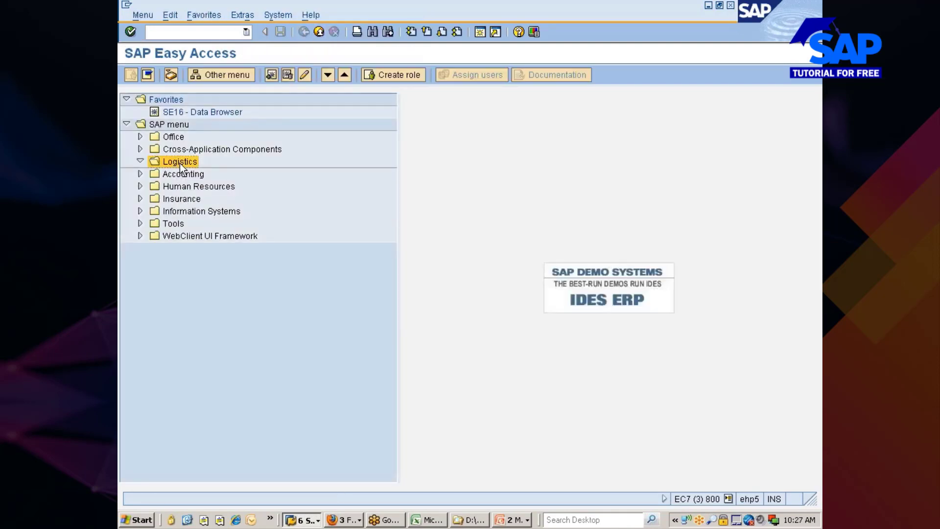
key("Right")
key("Down")
key("Down")
key("Down")
key("Down")
key("Down")
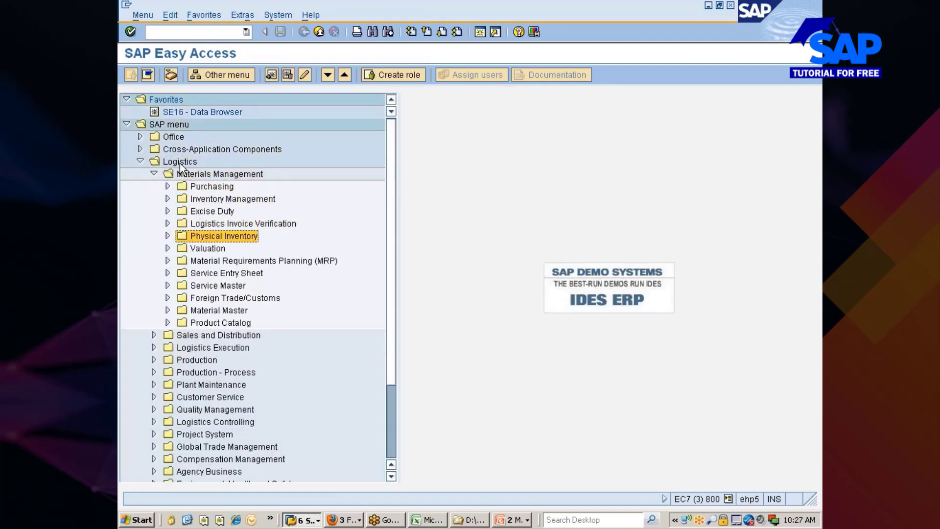
key("Up")
key("Up")
key("Up")
key("Right")
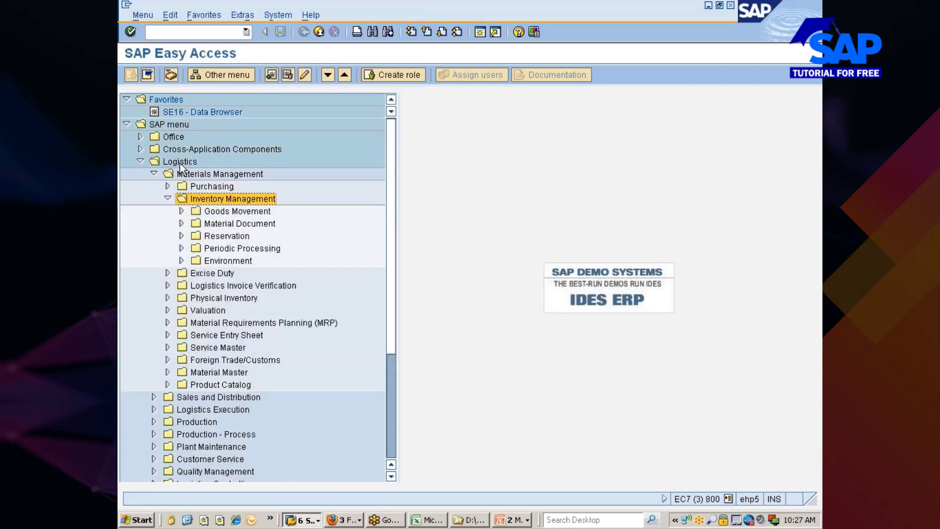
Expand the Reservation folder under Inventory Management and open the MB25 Reservation List transaction
key("Down")
key("Down")
key("Down")
key("Right")
key("Down")
key("Down")
key("Down")
key("Down")
key("Down")
key("Down")
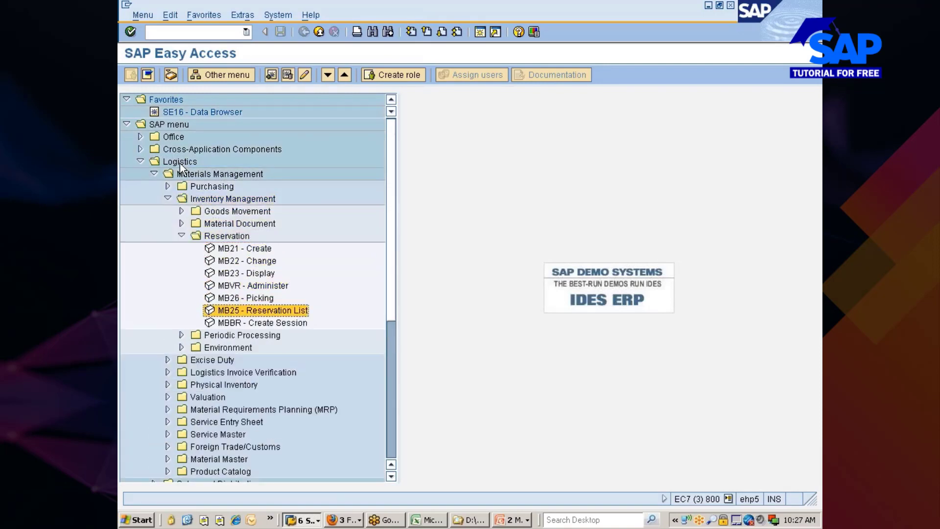
key("Return")
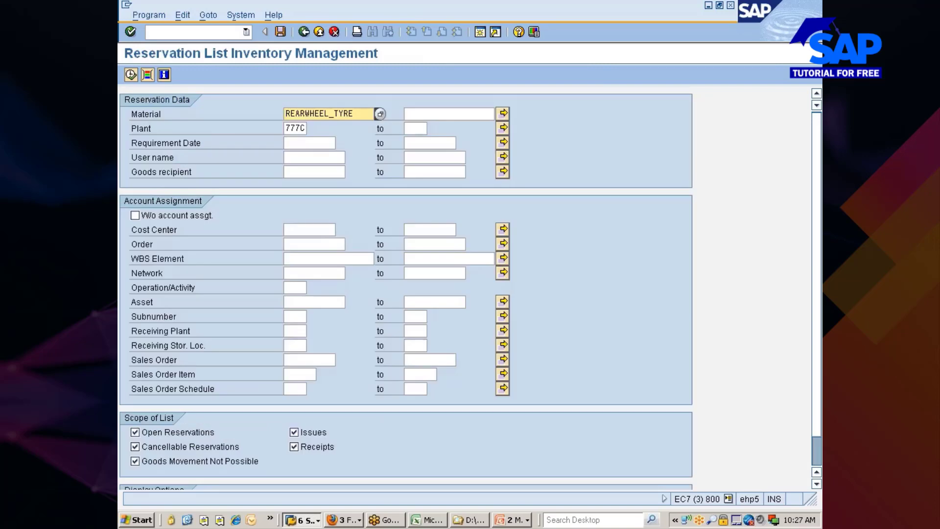
Run the reservation list for REARWHEEL_TYRE in plant 777C and examine the requirement quantities of its reservations
left_click(131, 75)
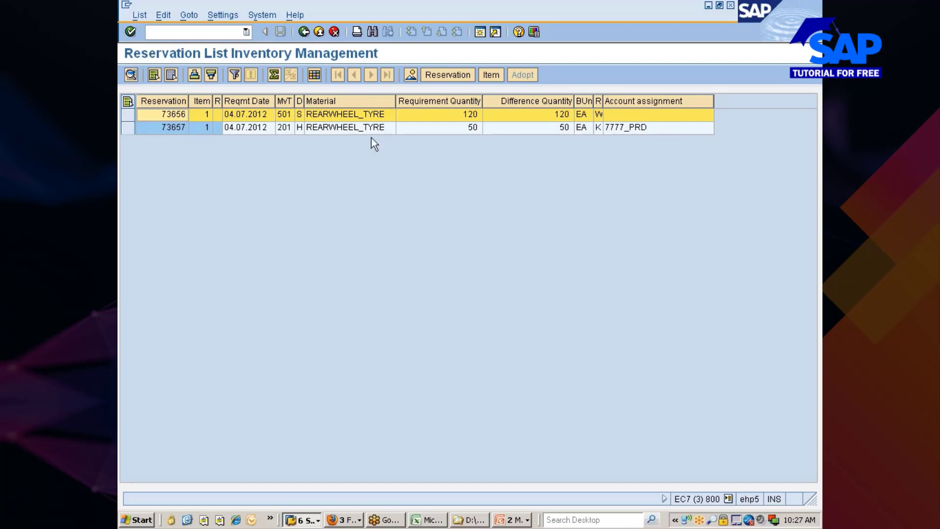
left_click(445, 114)
left_click(443, 127)
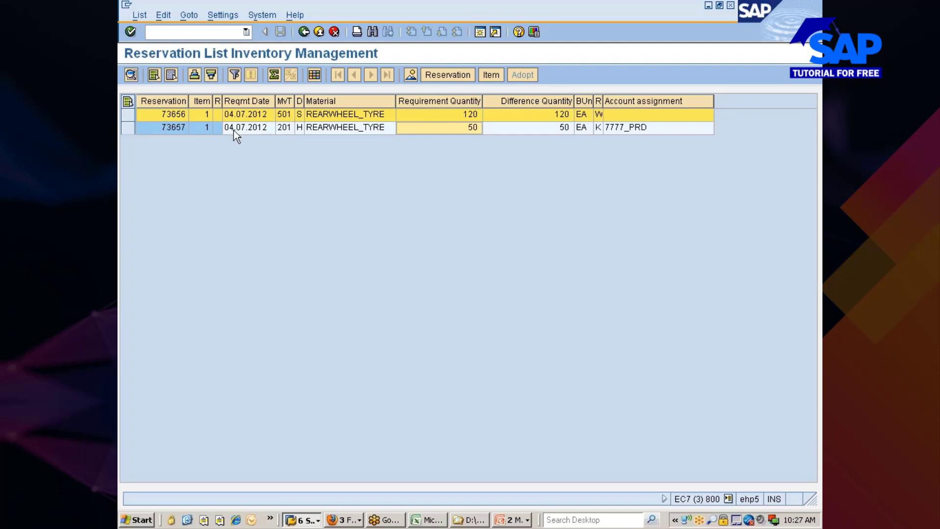
left_click(139, 112)
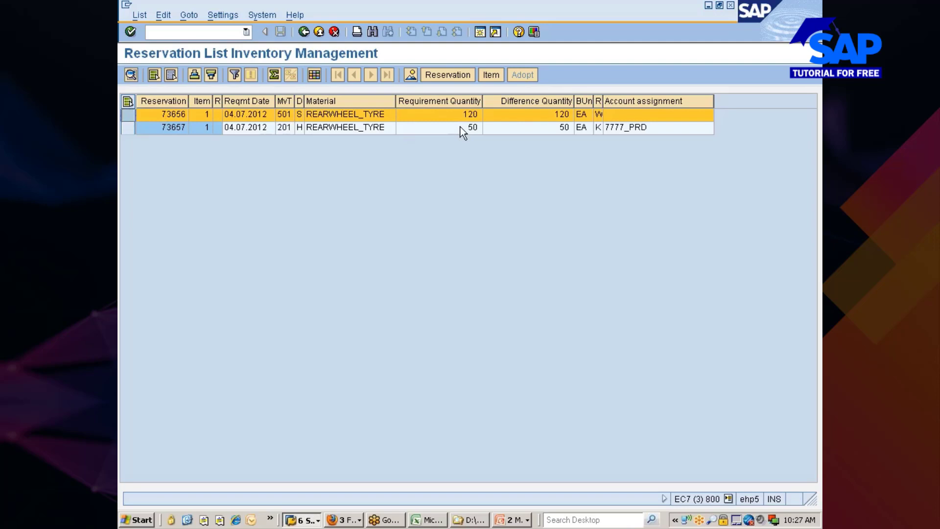
Leave the reservation list and open the MB26 Picking transaction
left_click(305, 31)
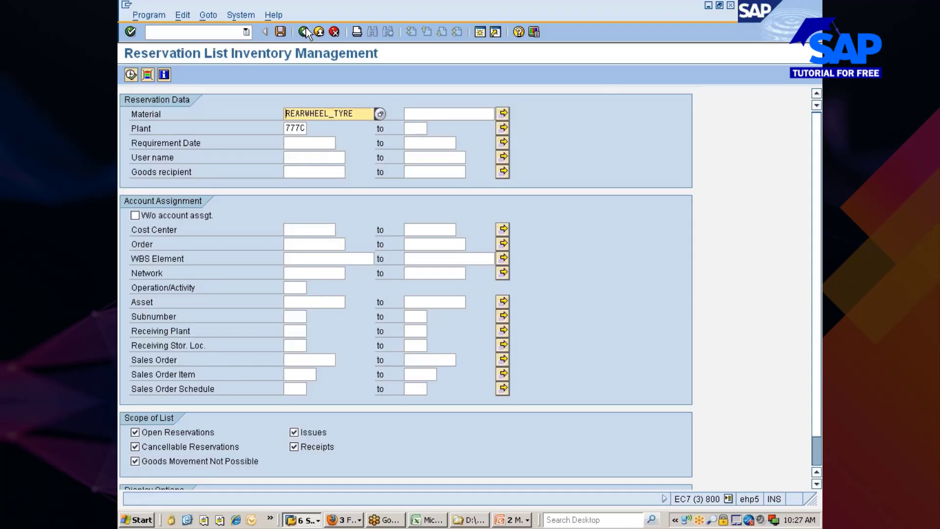
left_click(304, 31)
left_click(232, 300)
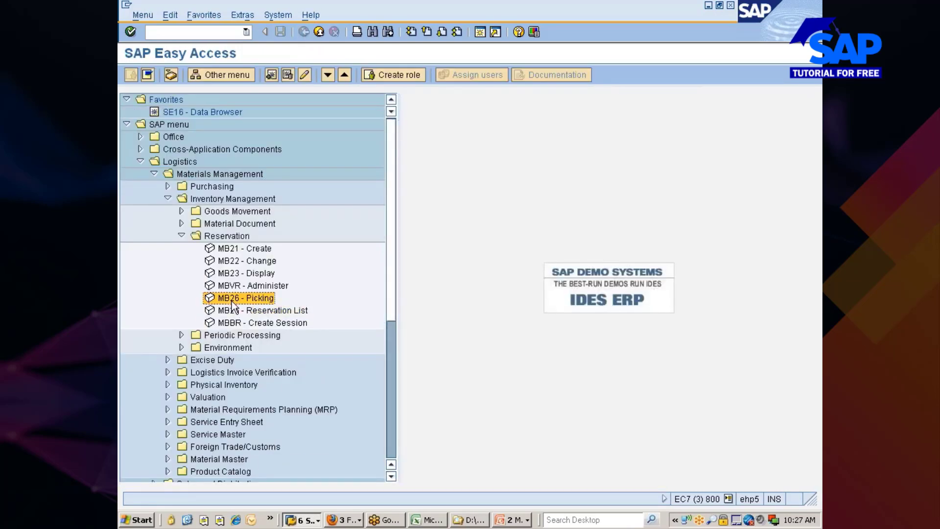
double_click(231, 301)
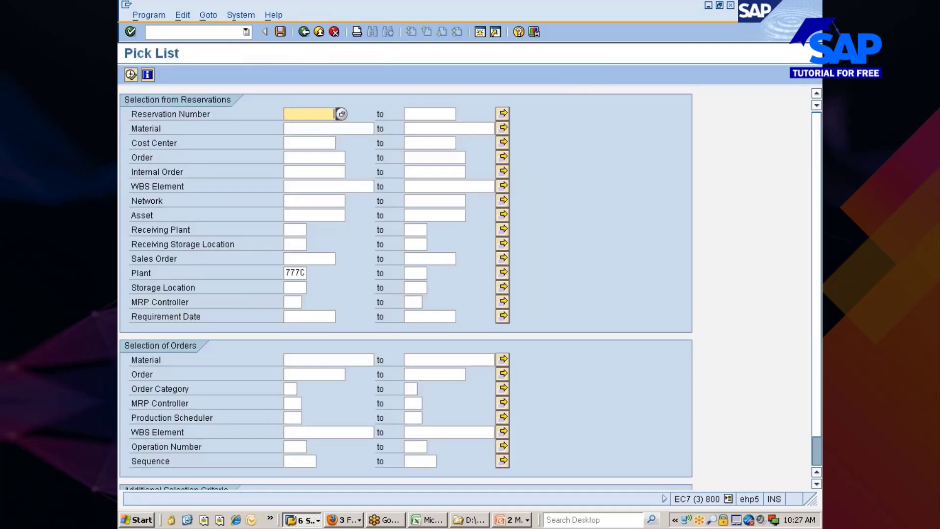
Run the pick list for material REARWHEEL_TYRE in plant 777C and narrow the Description column
left_click(304, 129)
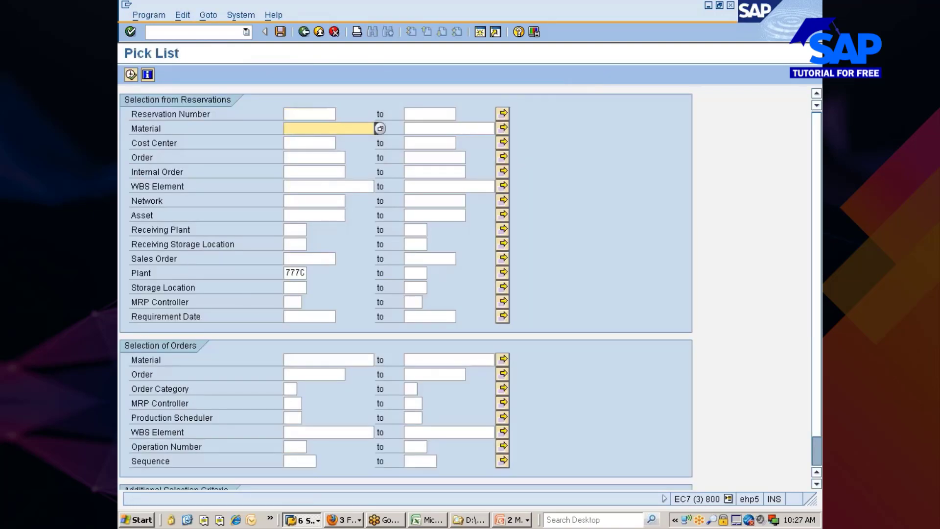
left_click(304, 129)
left_click(318, 185)
left_click(131, 75)
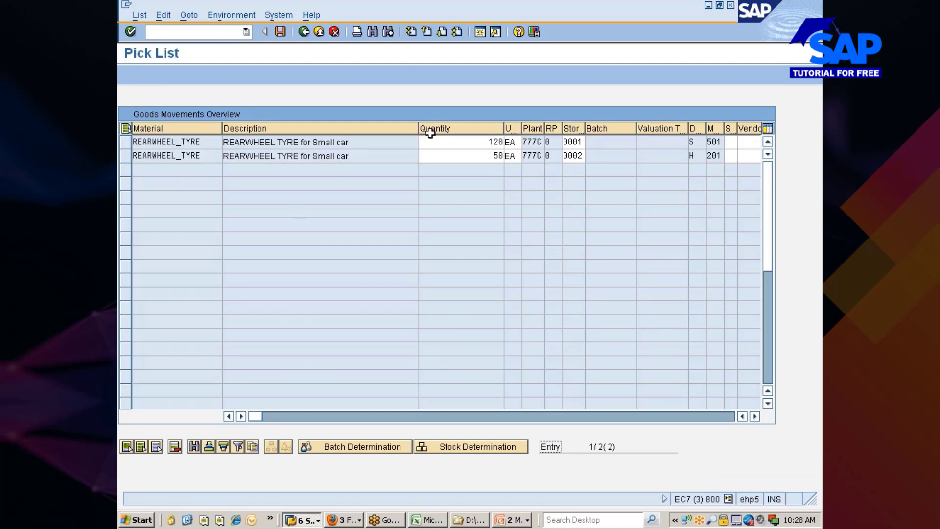
left_click_drag(418, 129, 370, 129)
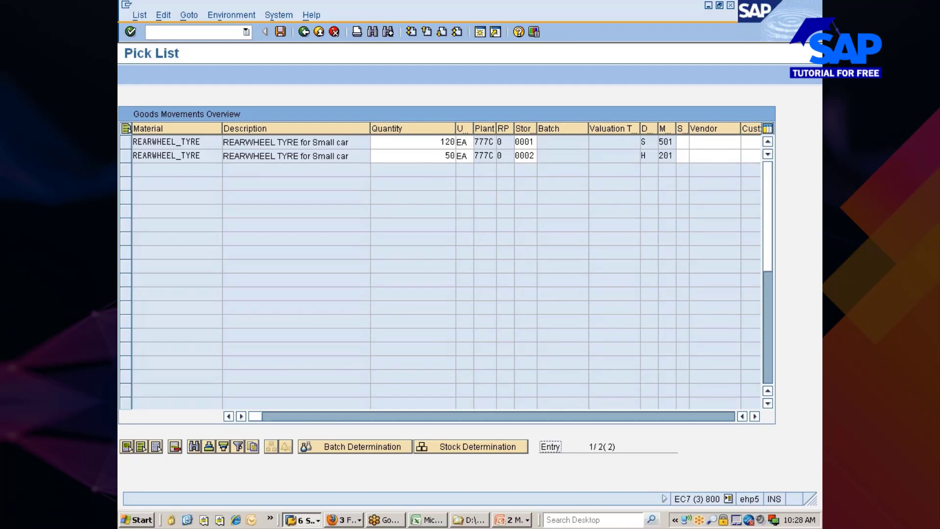
Set the pick quantity to 45 EA for the movement type 501 item and 10 EA for the 201 item
left_click(446, 142)
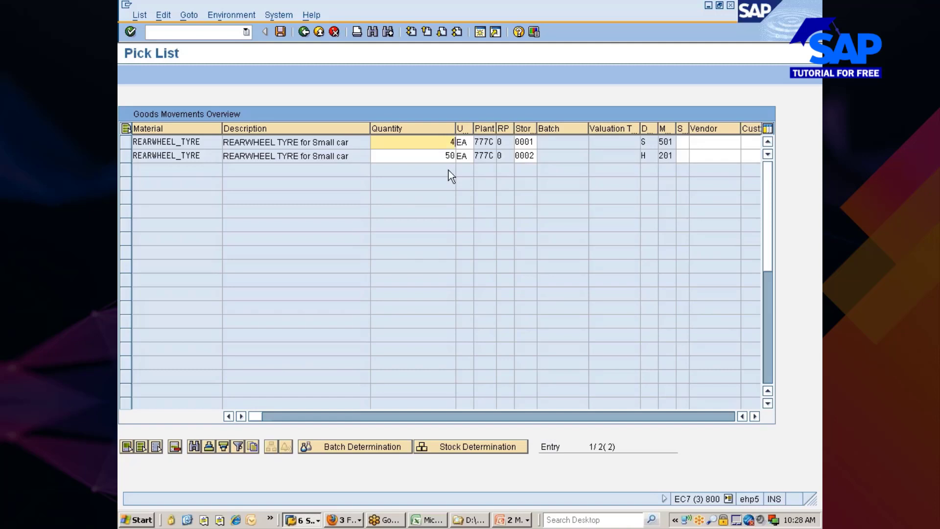
left_click(446, 155)
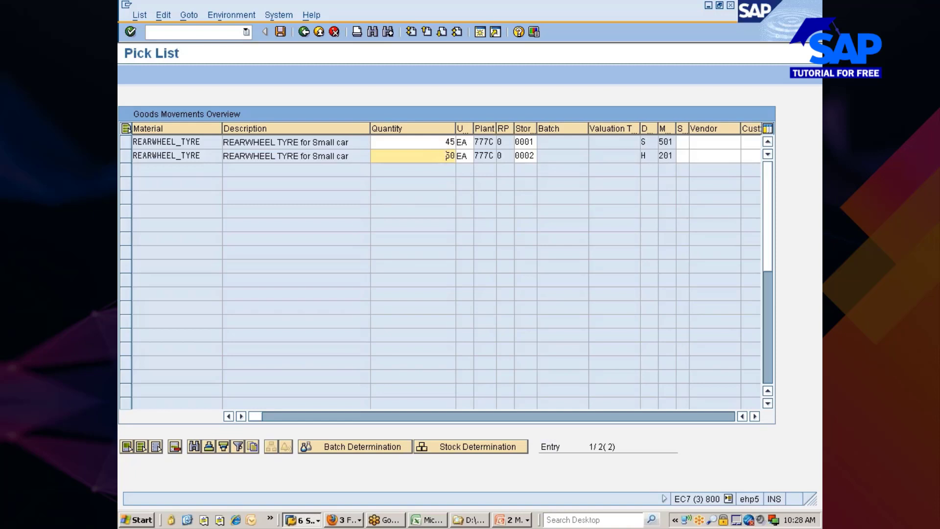
key("Delete")
key("Delete")
type("10")
Set the storage location of the movement type 501 item to 0002 and check both items' quantities
left_click(531, 142)
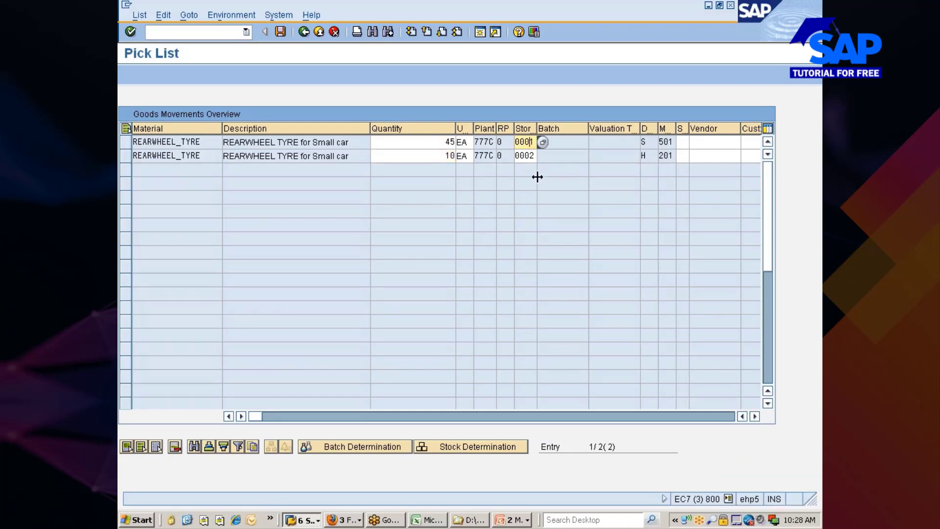
key("BackSpace")
type("2")
key("Return")
left_click(446, 155)
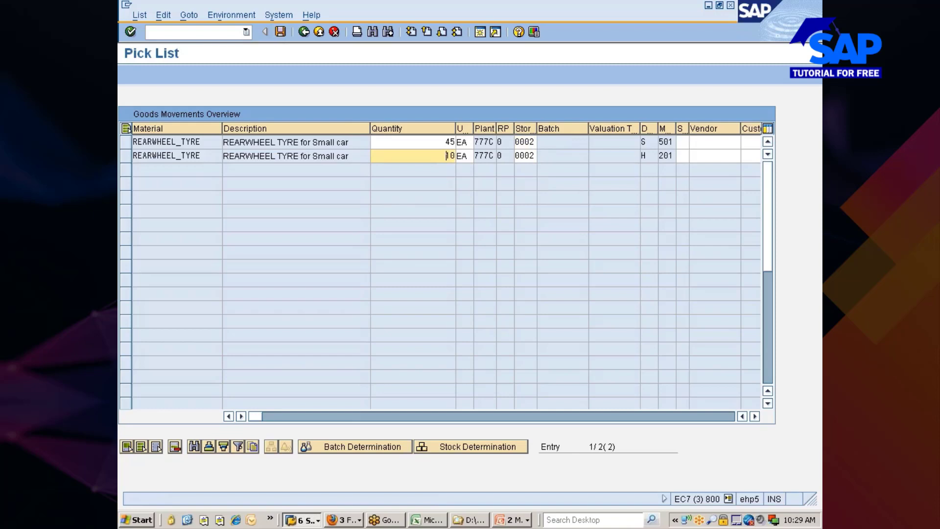
left_click(446, 142)
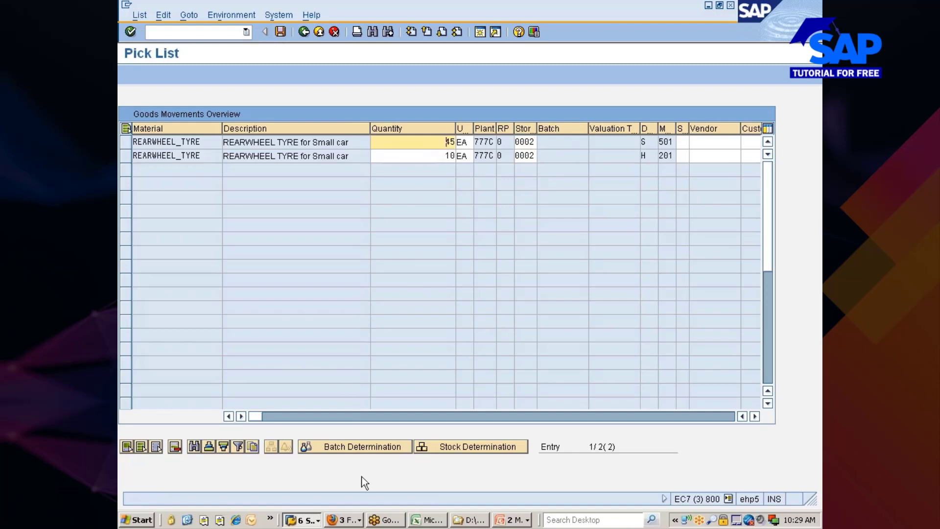
Switch to the stock overview session and run it again for REARWHEEL_TYRE in plant 777C, limited to storage location 0002
left_click(300, 519)
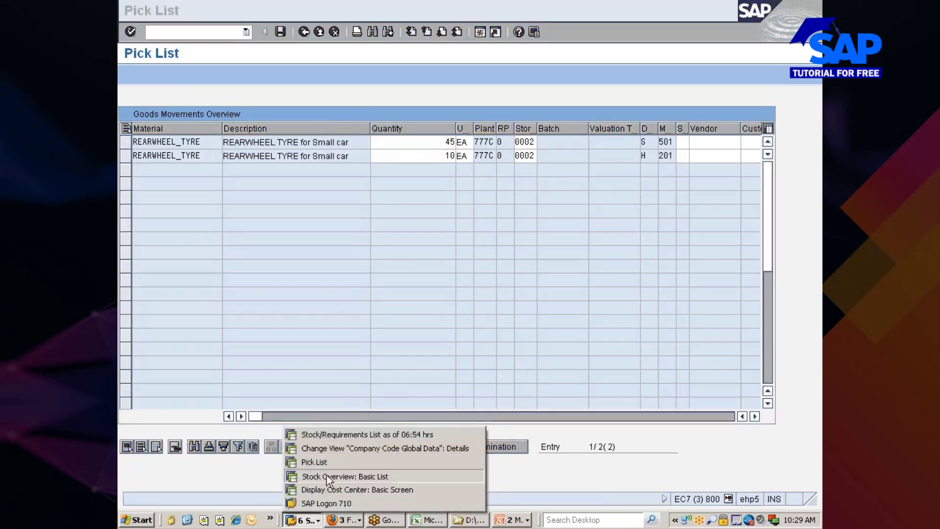
left_click(327, 475)
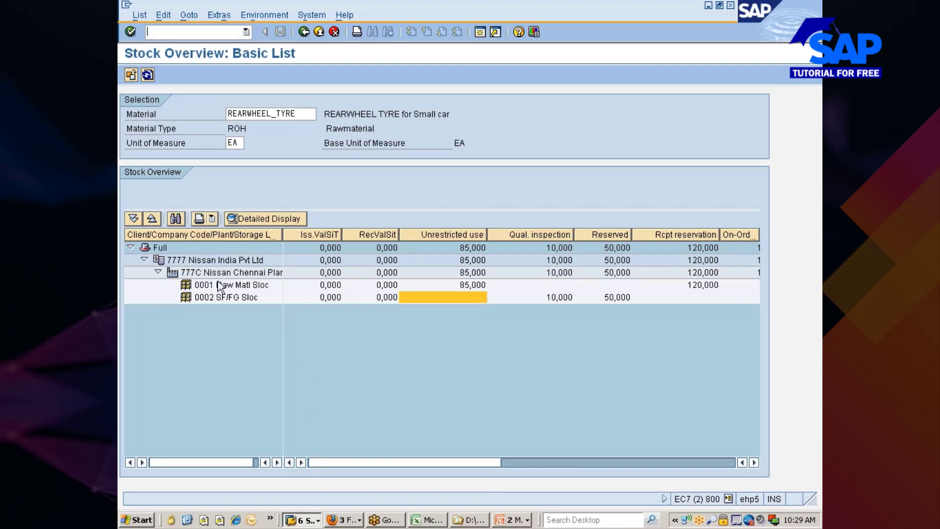
left_click(304, 32)
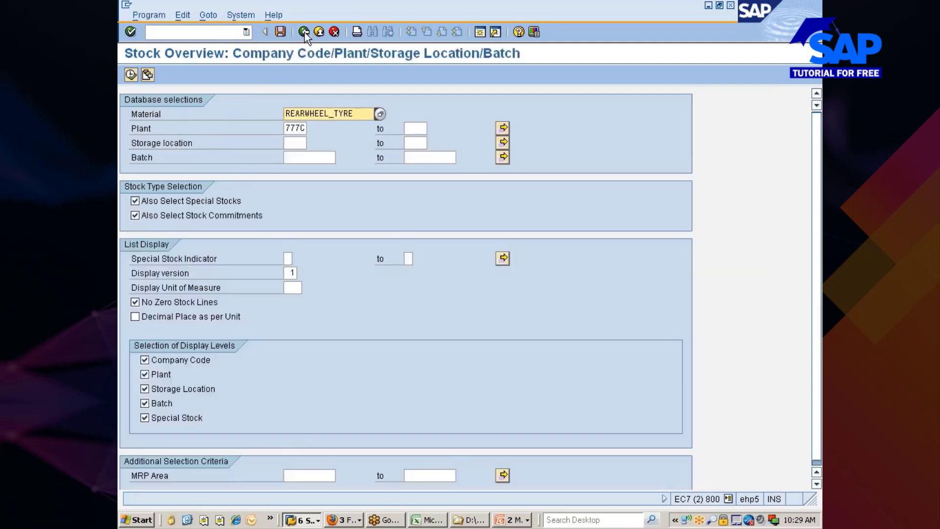
type("00")
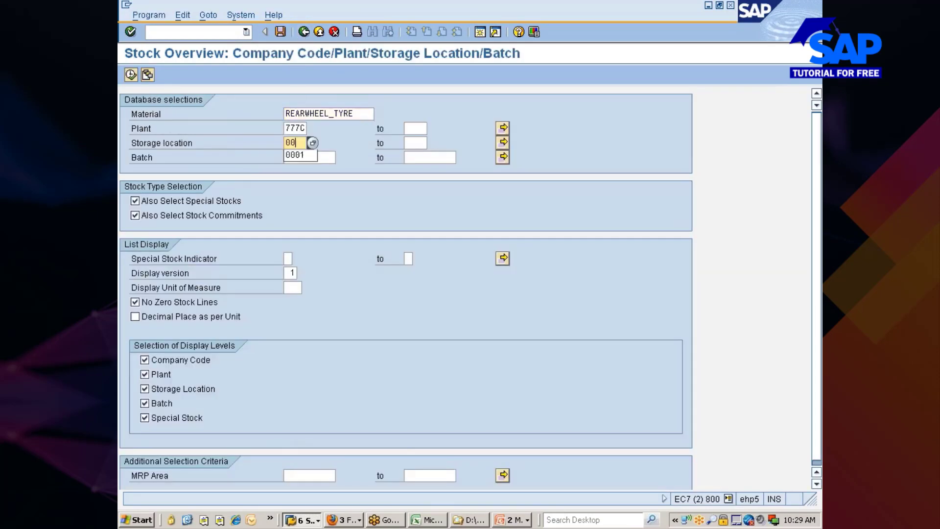
type("02")
left_click(130, 75)
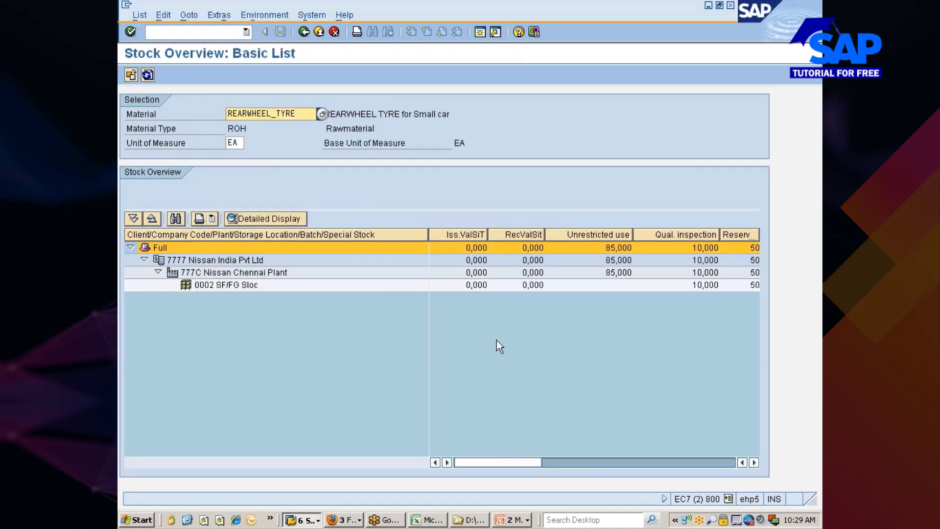
Examine the stock in storage location 0002, especially unrestricted use, and compare it with the pick list quantities
left_click(621, 286)
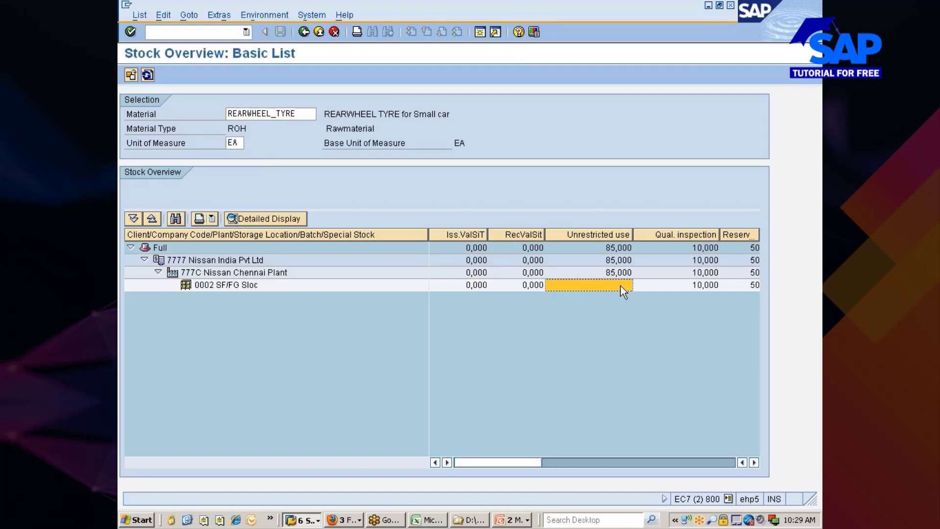
key("alt+Tab")
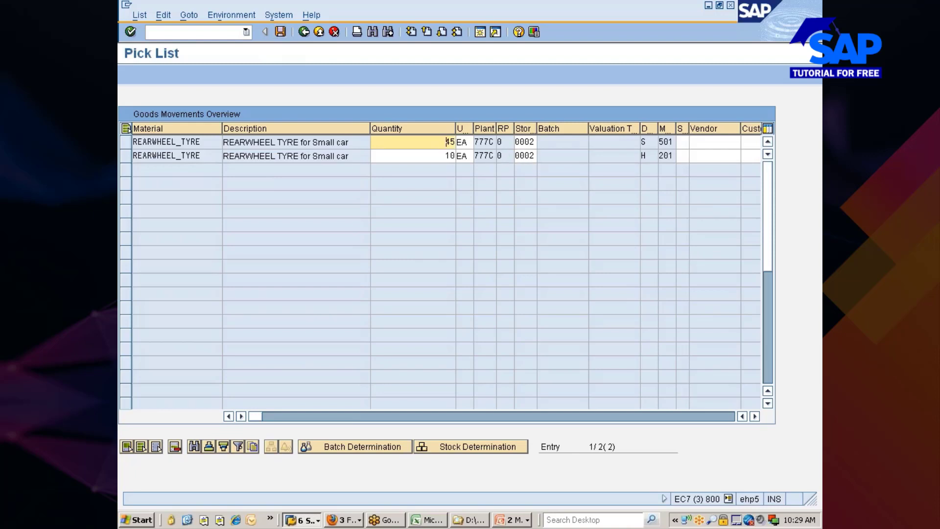
key("alt+Tab")
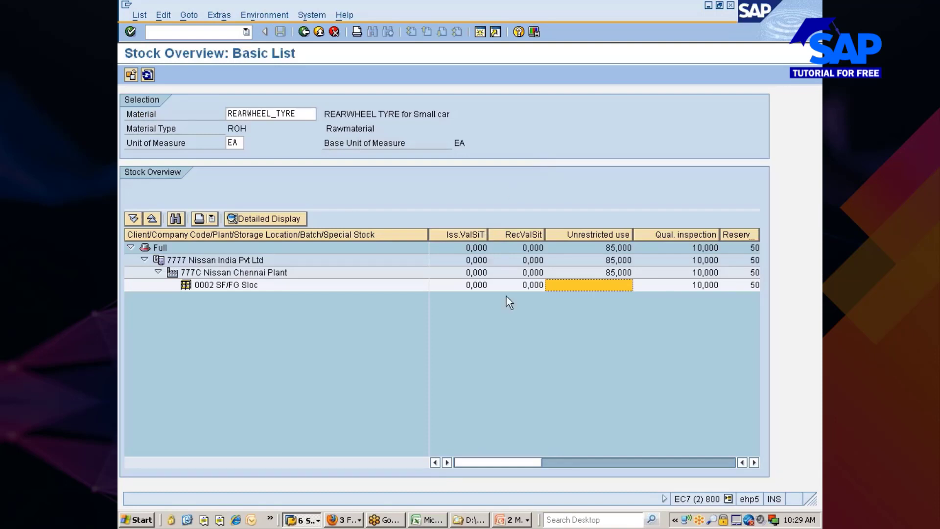
left_click(227, 287)
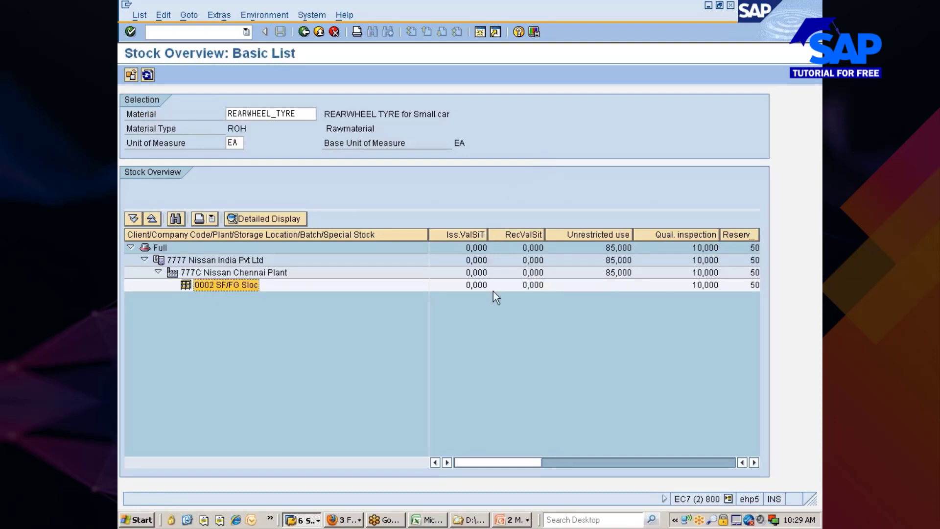
left_click(608, 287)
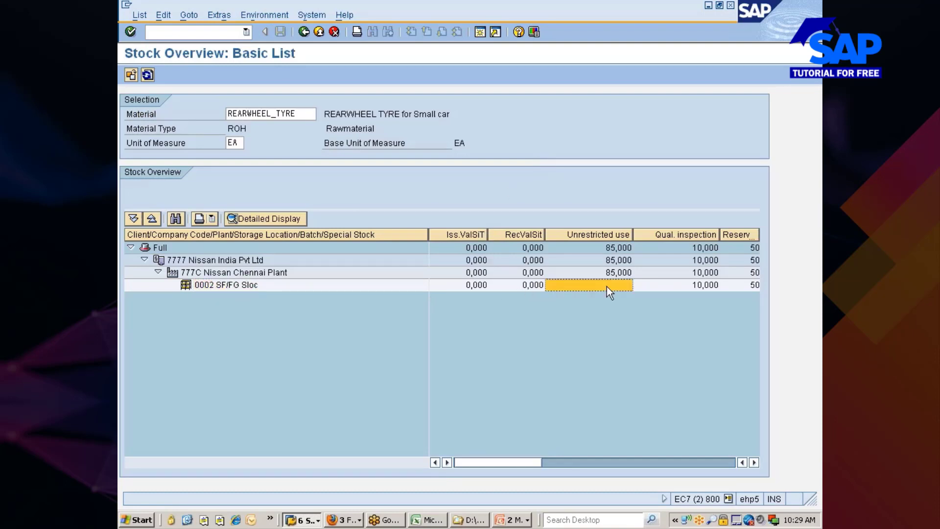
left_click(581, 460)
left_click(488, 461)
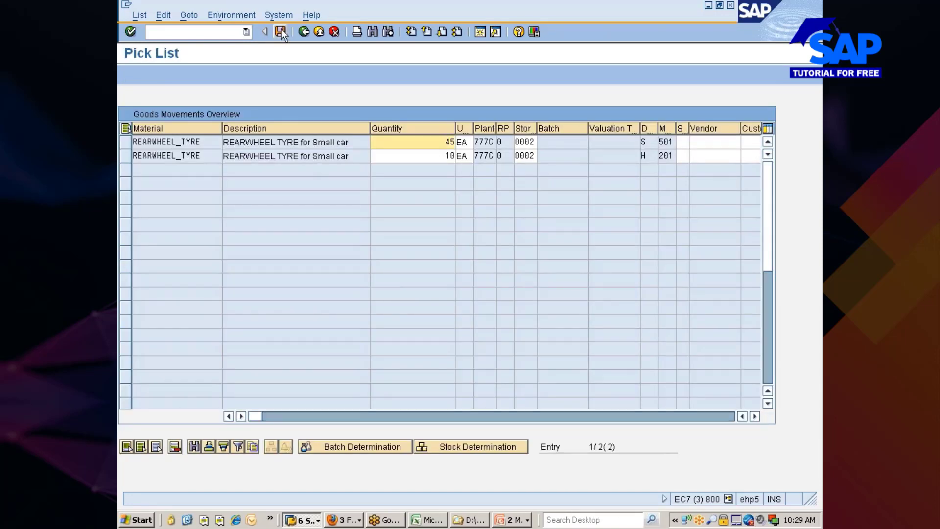
Save the pick list to post the REARWHEEL_TYRE goods movements of 45 and 10 EA in storage location 0002
left_click(281, 32)
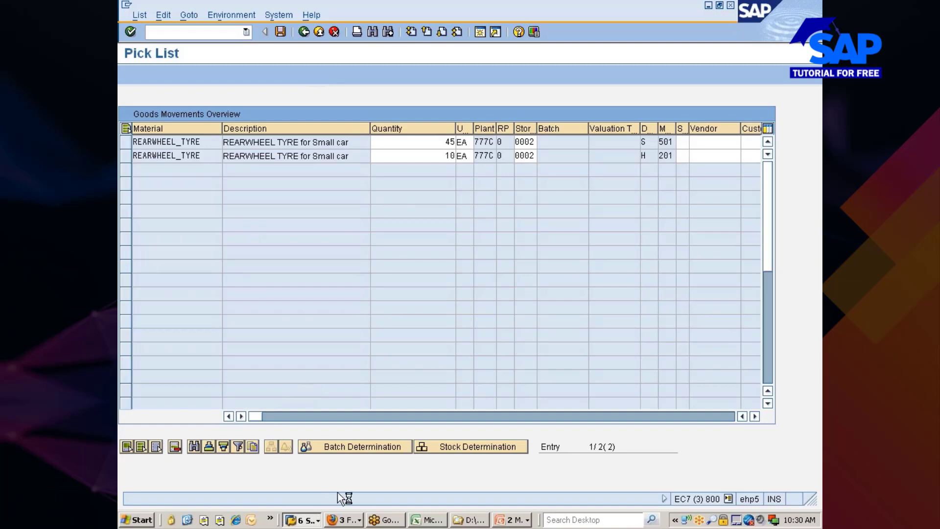
left_click(344, 519)
left_click(352, 490)
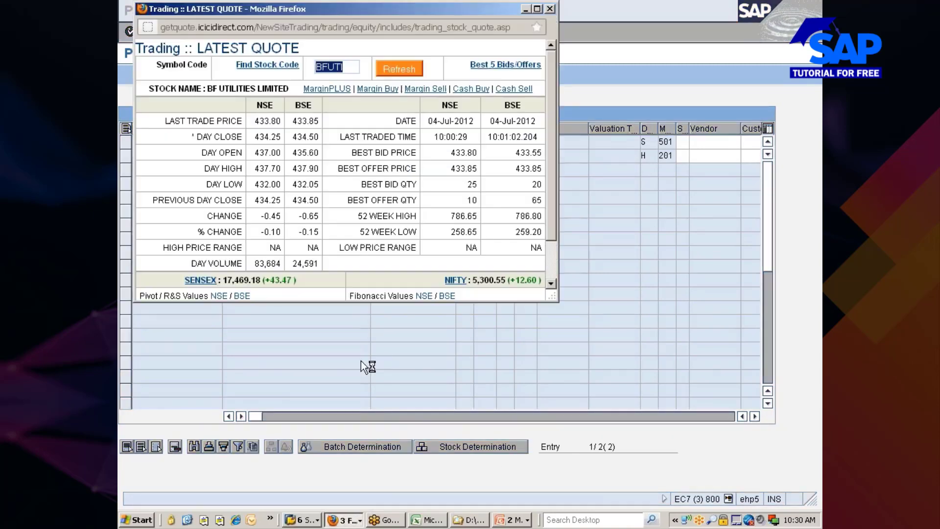
left_click(401, 68)
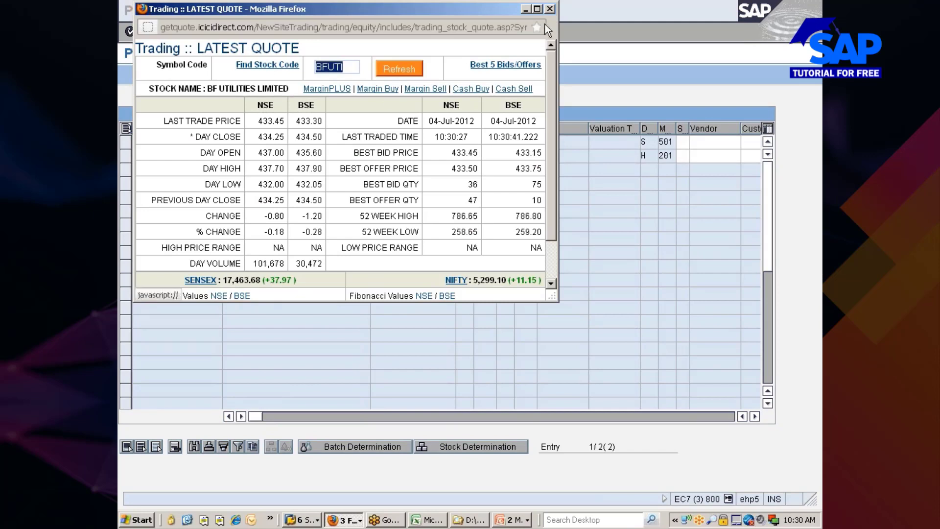
left_click(524, 8)
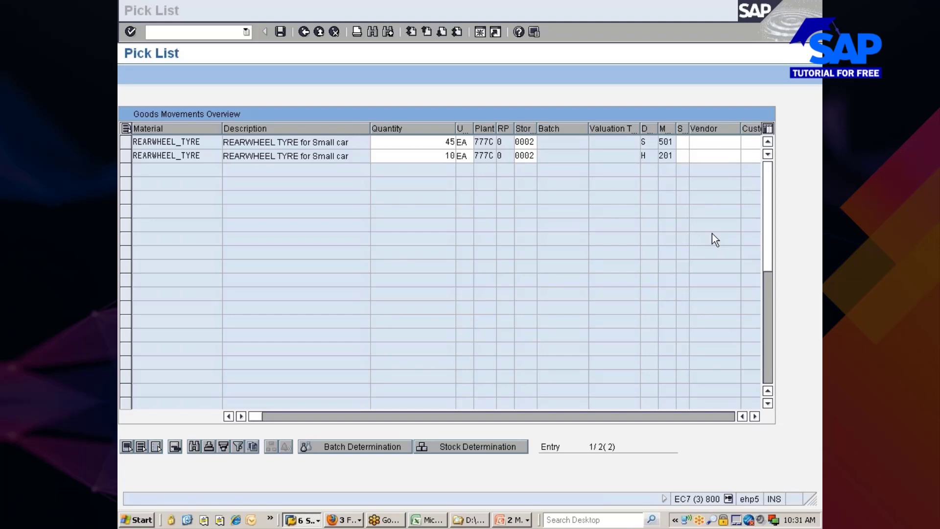
Post the pick list's goods movements and review the detailed explanation of the resulting message
key("ctrl+s")
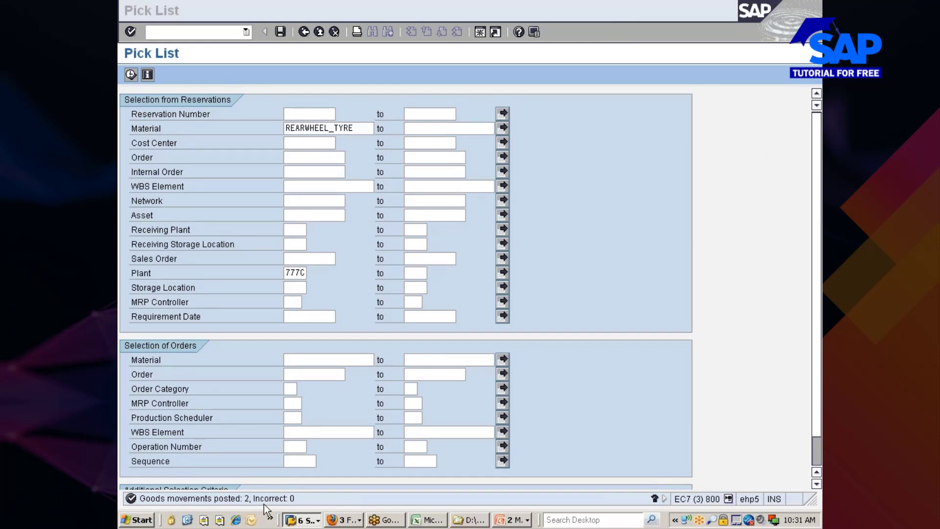
double_click(228, 501)
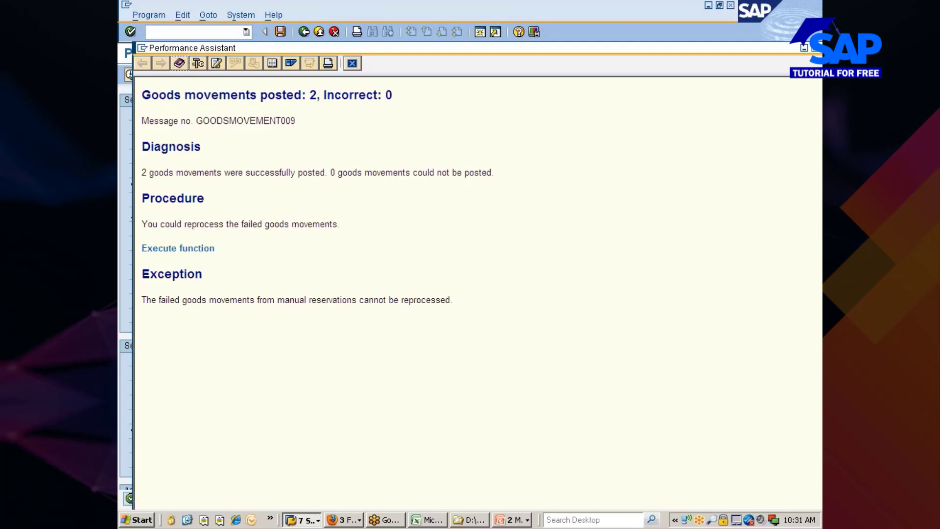
left_click_drag(385, 95, 395, 96)
left_click(352, 64)
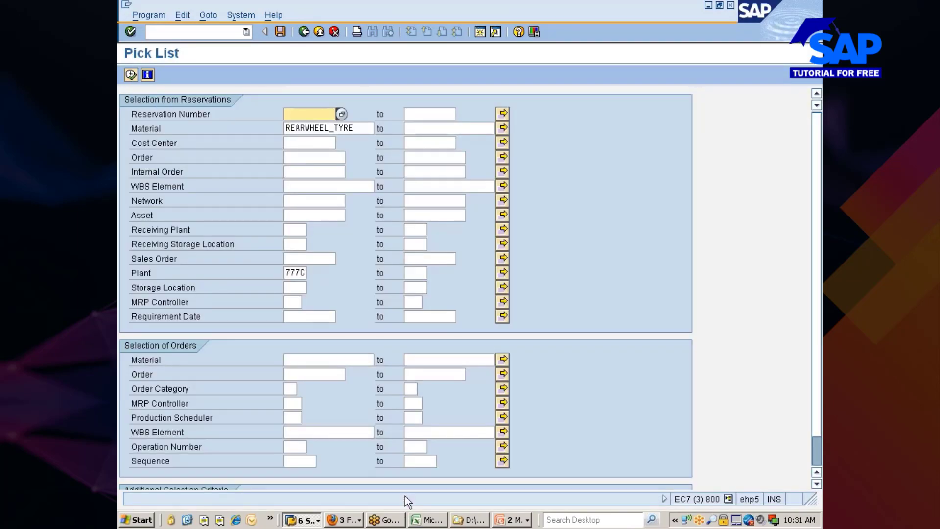
Switch to the stock overview session, refresh it, and check the unrestricted-use stock in storage location 0002
left_click(305, 519)
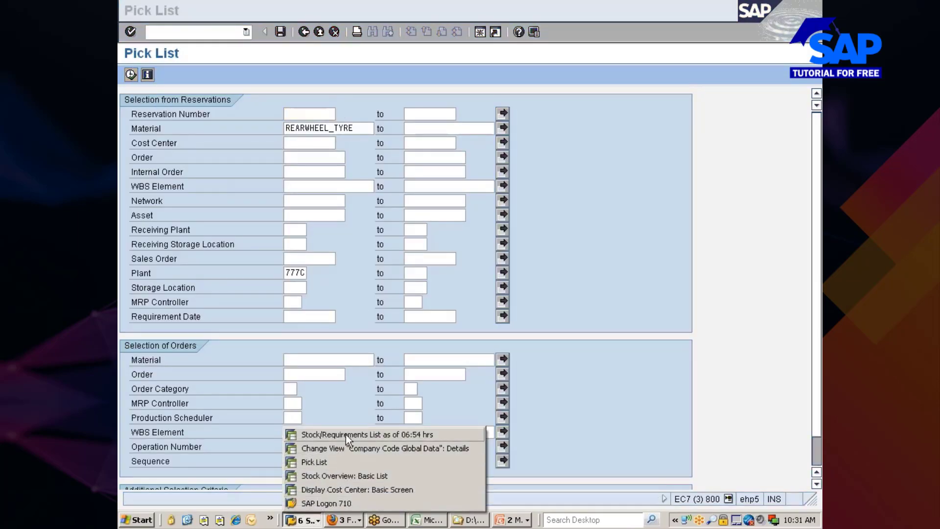
left_click(322, 476)
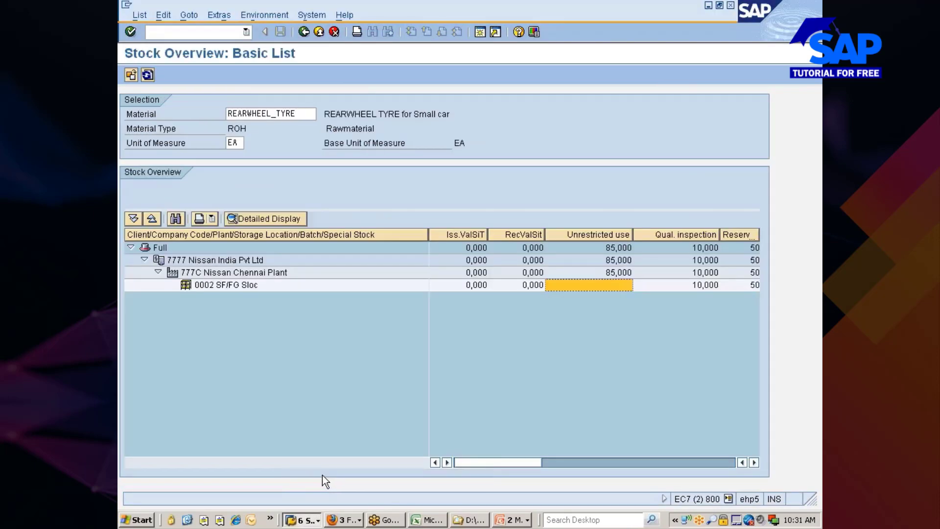
left_click(148, 75)
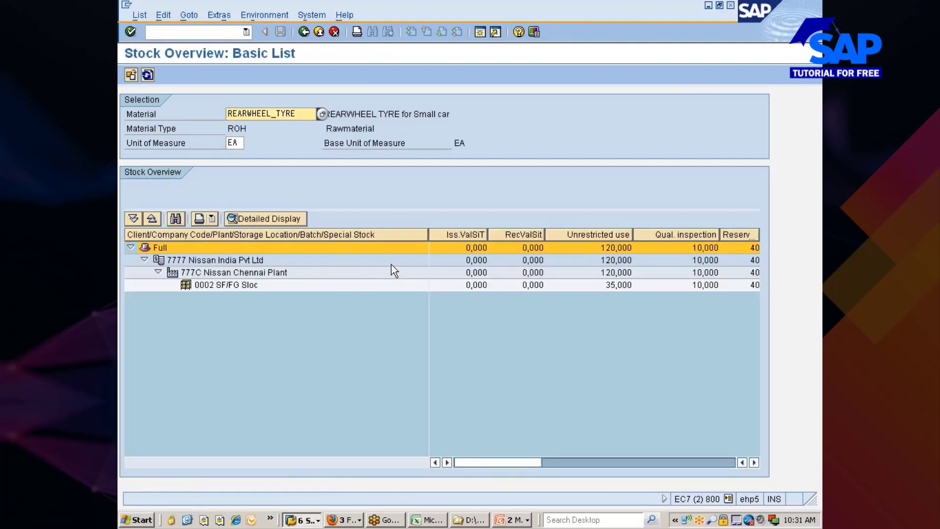
left_click(617, 288)
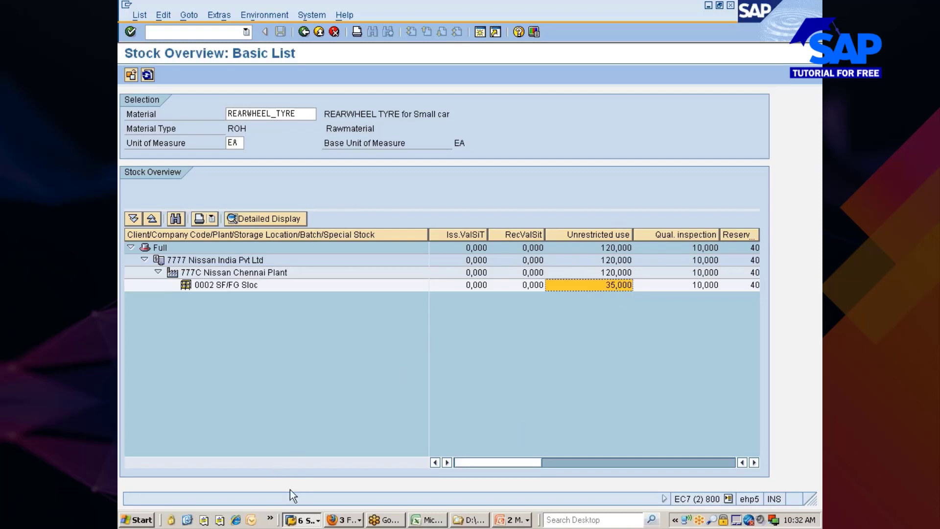
Leave the company code global data maintenance in its session and start transaction MB1C there
left_click(301, 519)
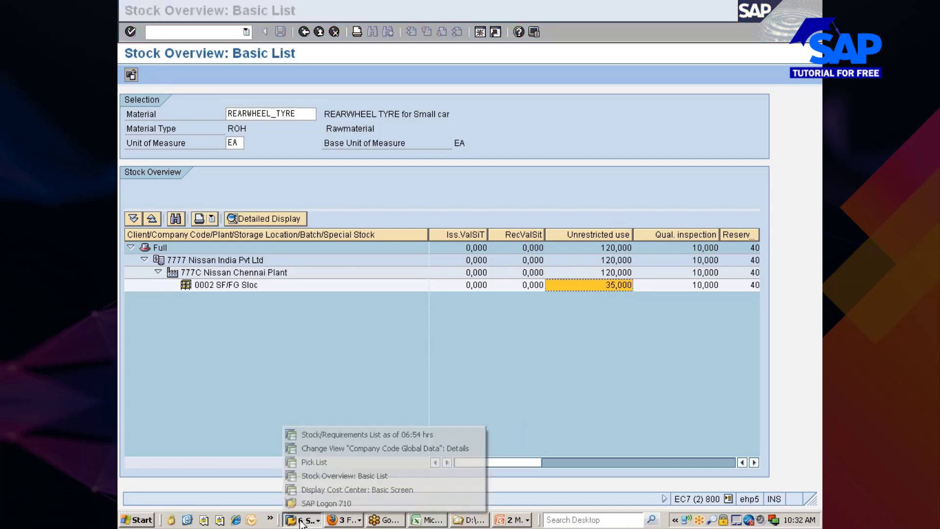
left_click(337, 449)
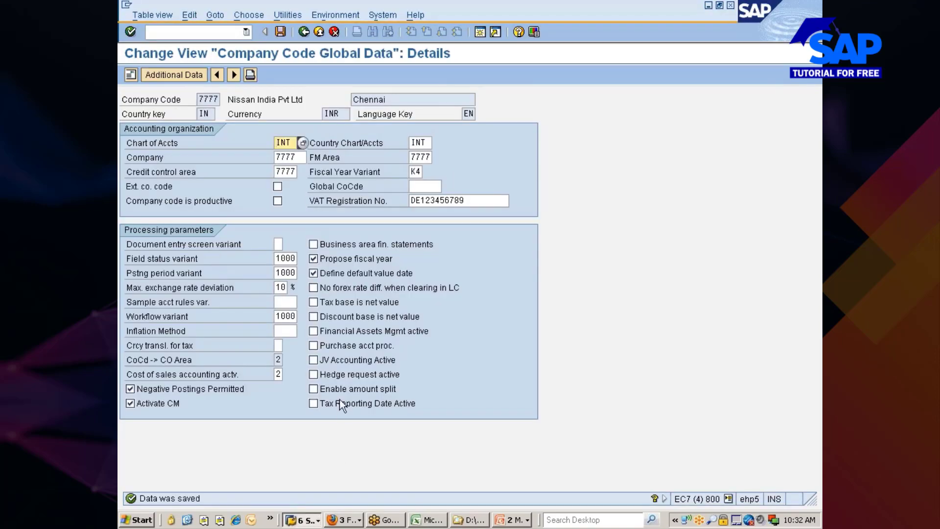
left_click(211, 32)
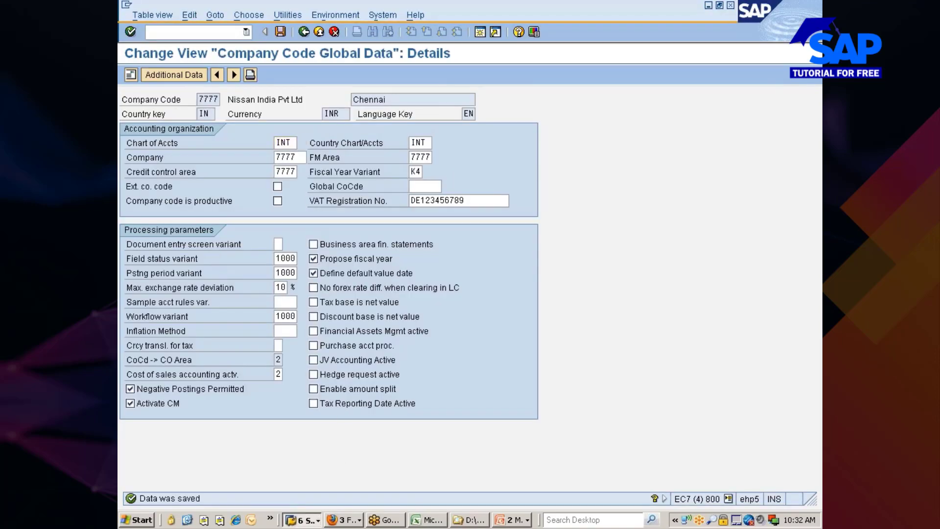
left_click(306, 31)
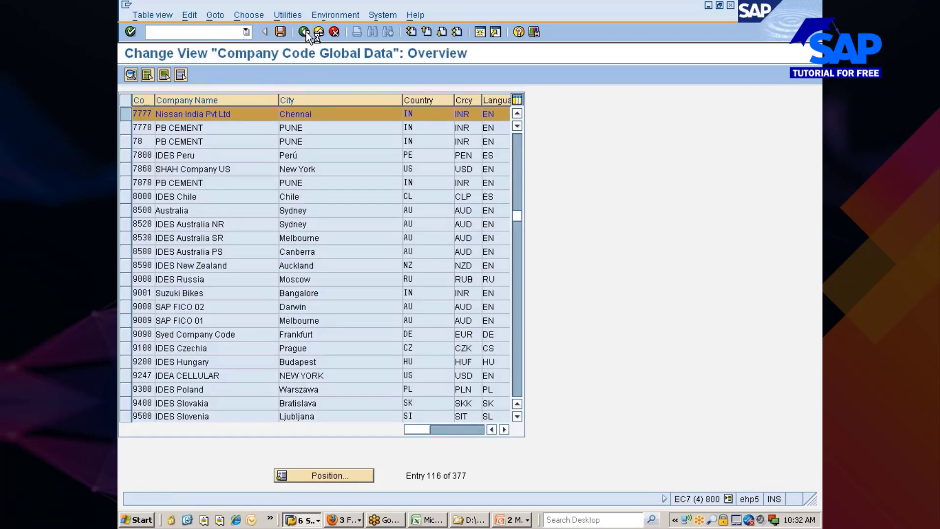
left_click(306, 31)
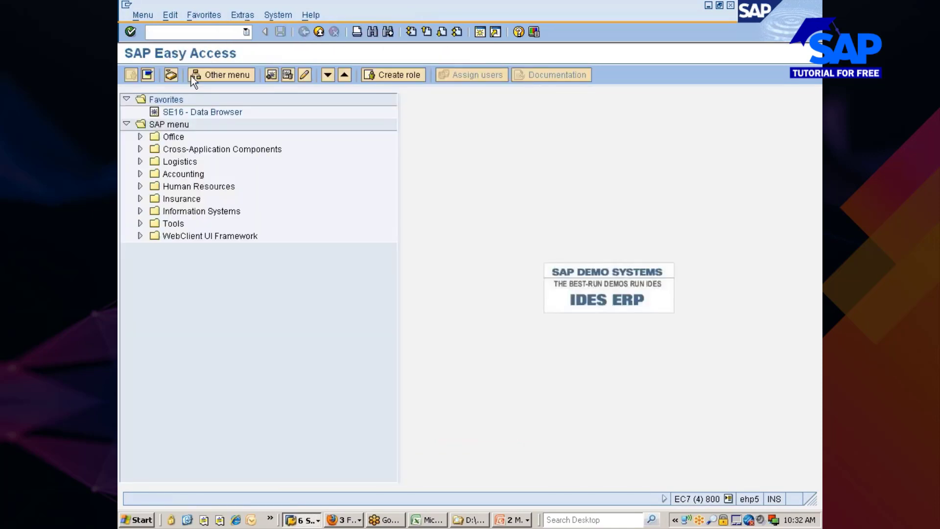
type("mb1c")
key("Return")
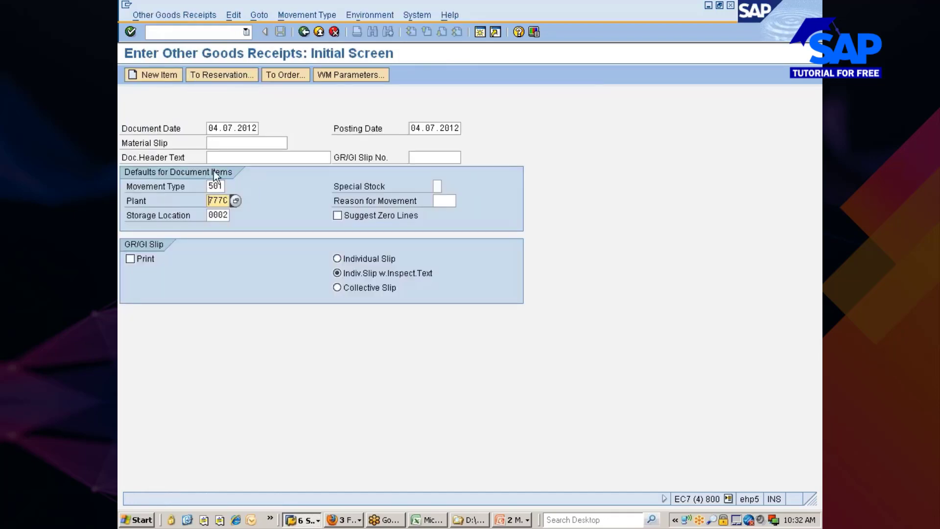
Search for reservations of REARWHEEL_TYRE in plant 777C as reference for the other goods receipt
left_click(226, 75)
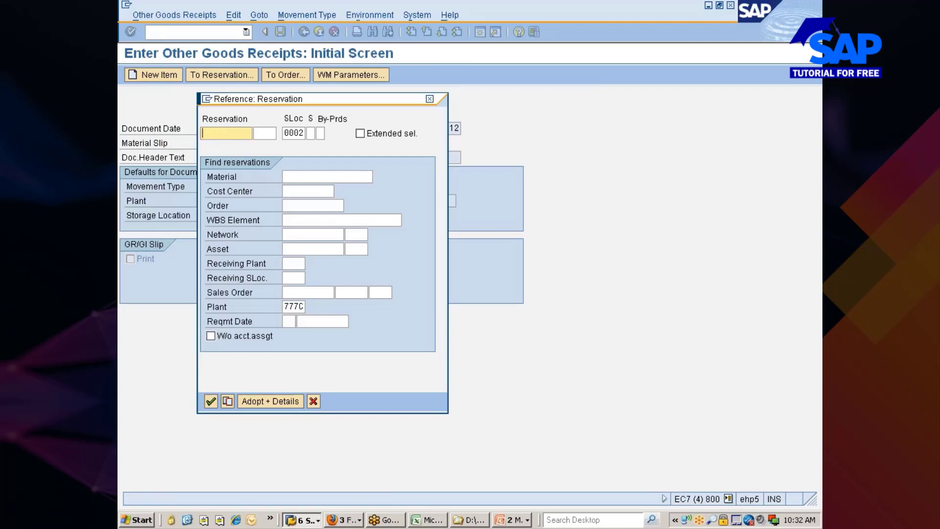
left_click(327, 176)
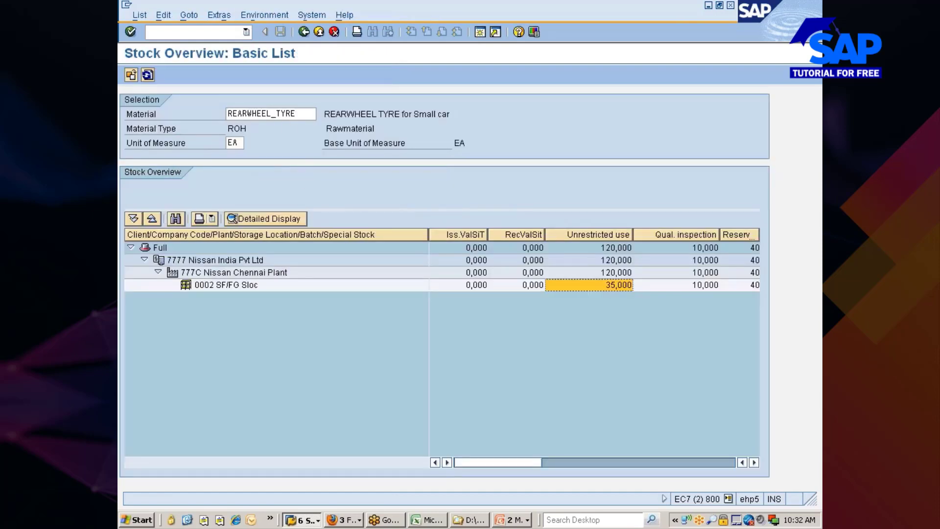
double_click(261, 113)
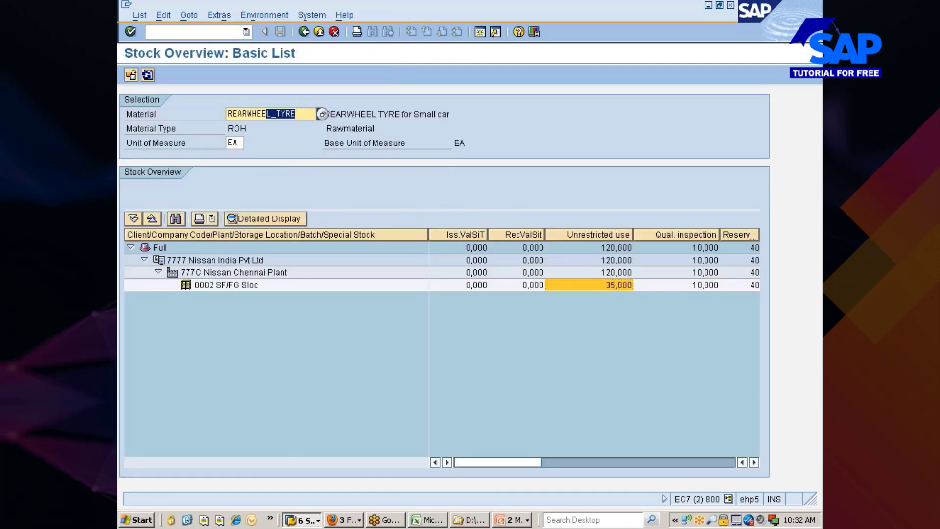
key("ctrl+c")
key("alt+Tab")
key("ctrl+v")
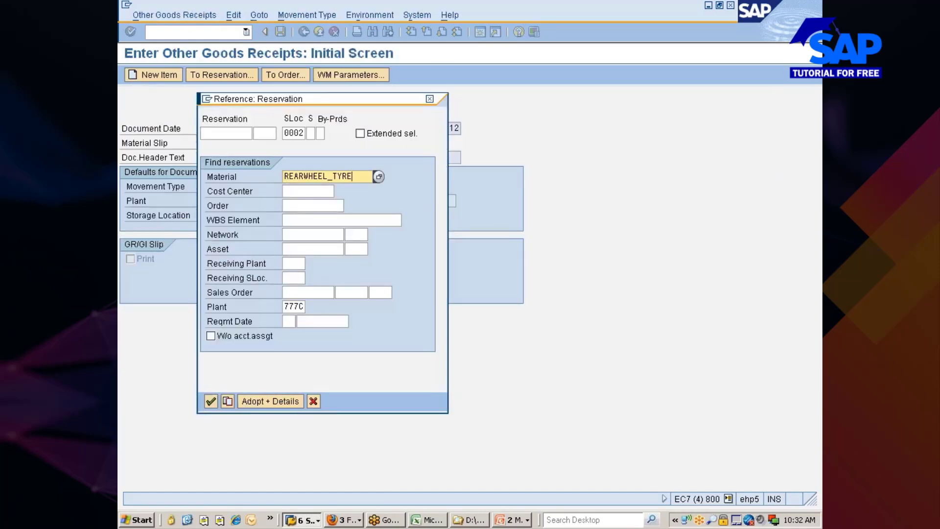
left_click(210, 402)
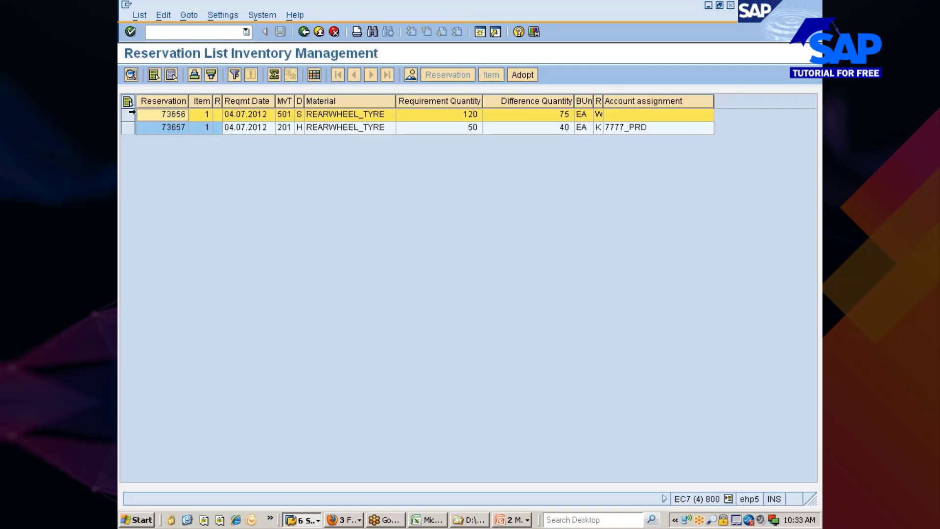
Adopt the movement type 501 reservation into the goods receipt and set its quantity to 25 EA
left_click(129, 115)
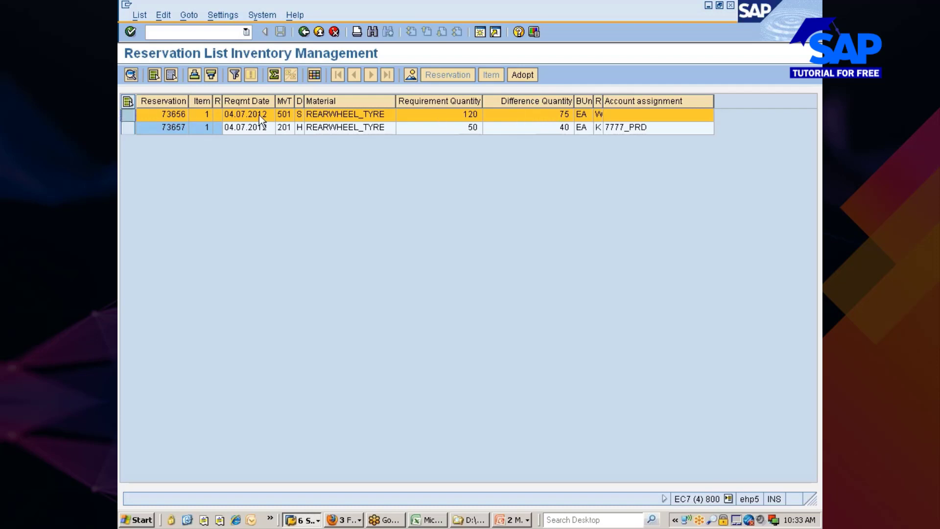
left_click(515, 76)
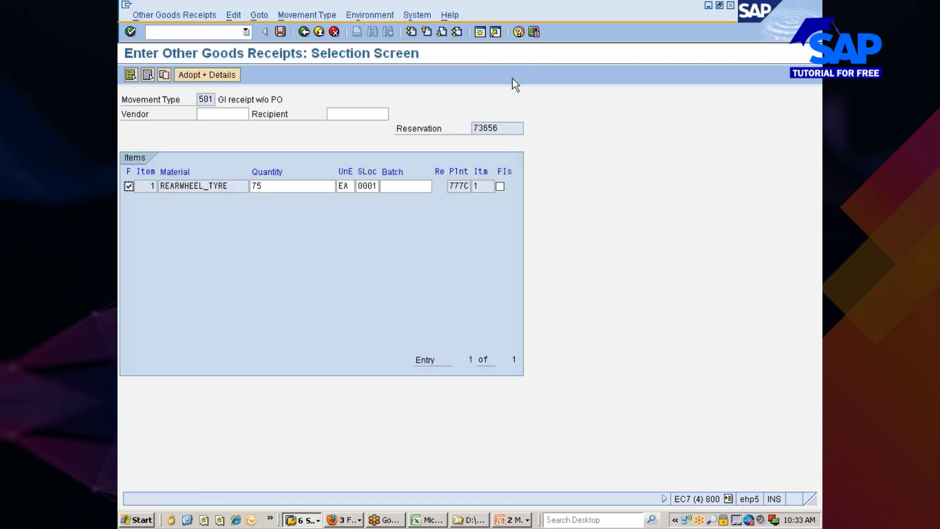
key("Tab")
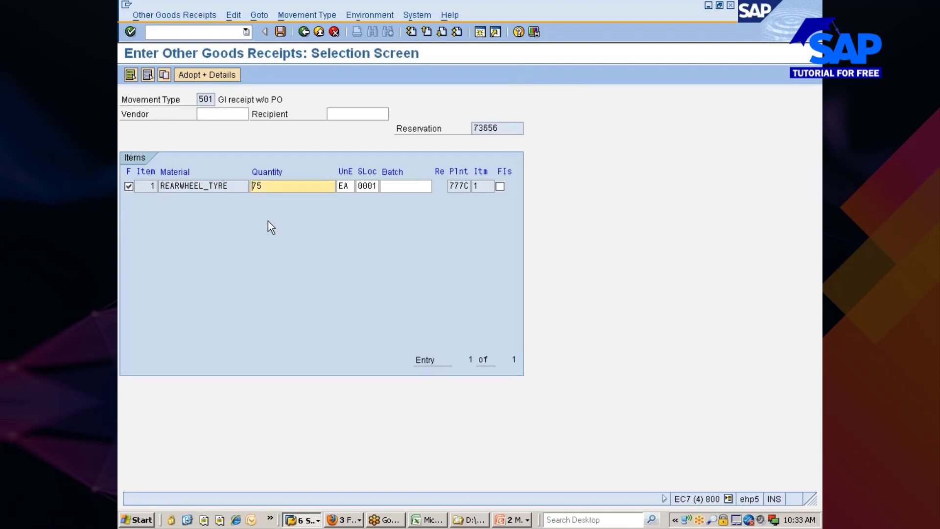
key("Delete")
type("2")
key("shift+Tab")
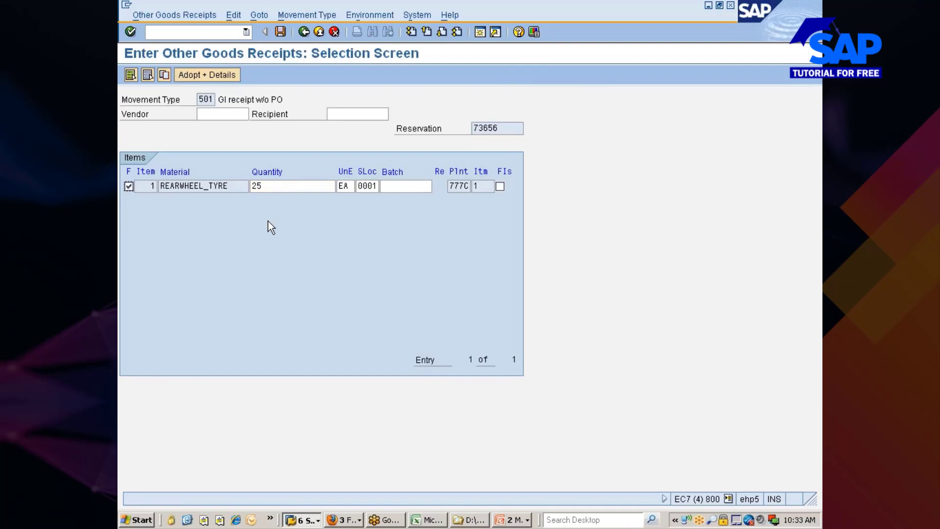
Adopt the REARWHEEL_TYRE item with its details and post the goods receipt to storage location 0001
left_click(368, 186)
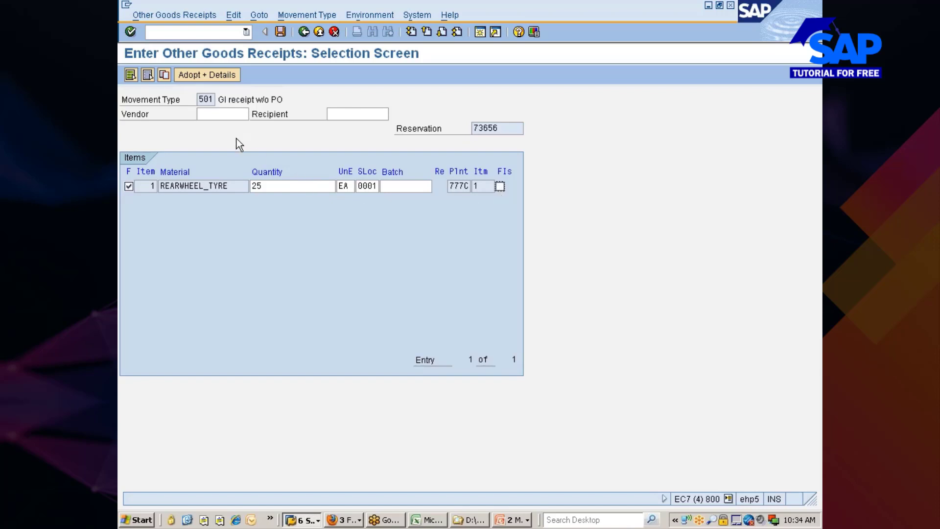
left_click(218, 76)
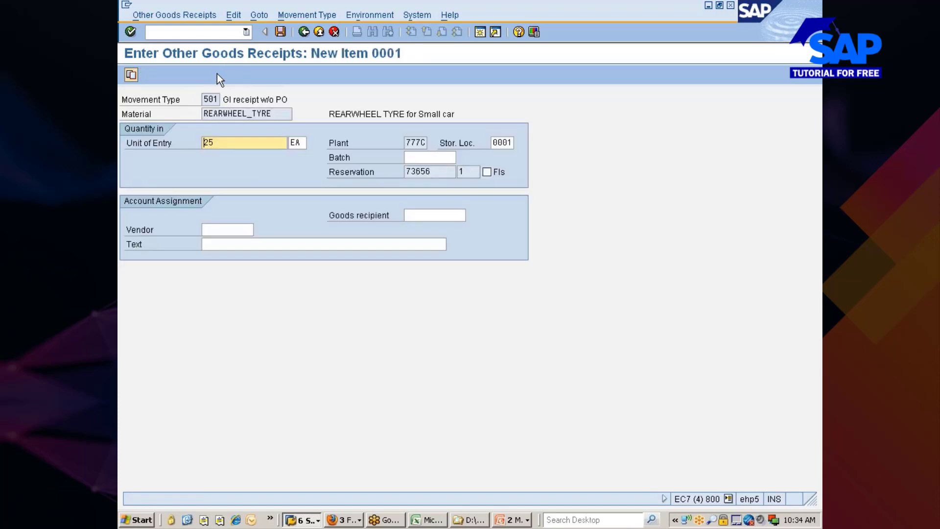
left_click(278, 34)
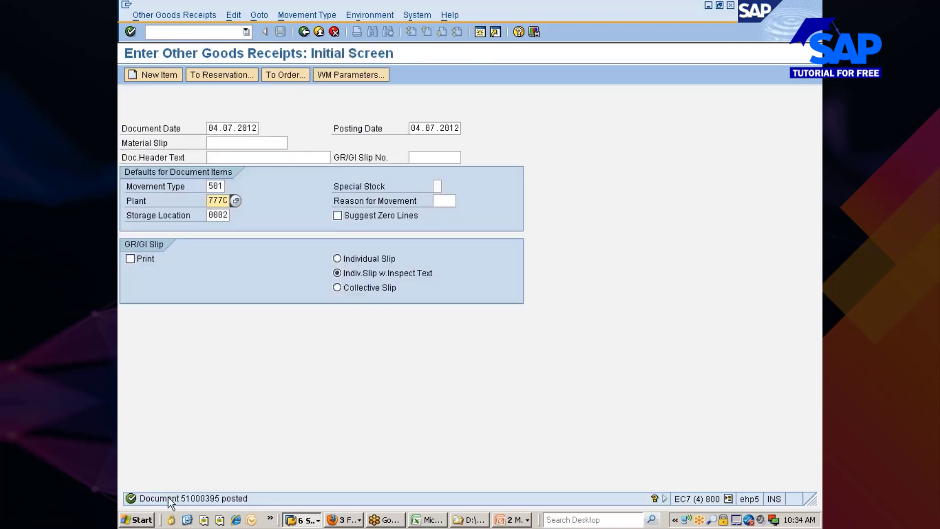
Rerun the stock overview for REARWHEEL_TYRE in plant 777C without a storage location restriction
left_click(302, 520)
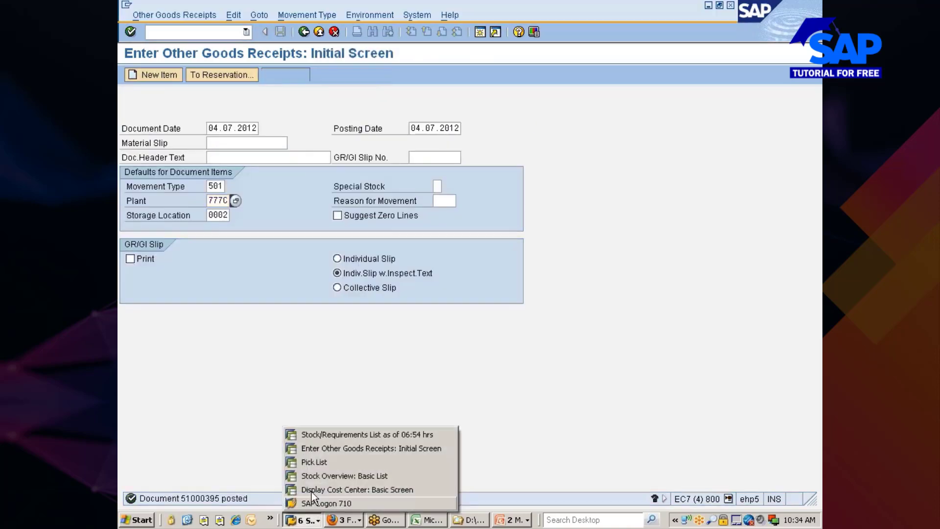
left_click(315, 475)
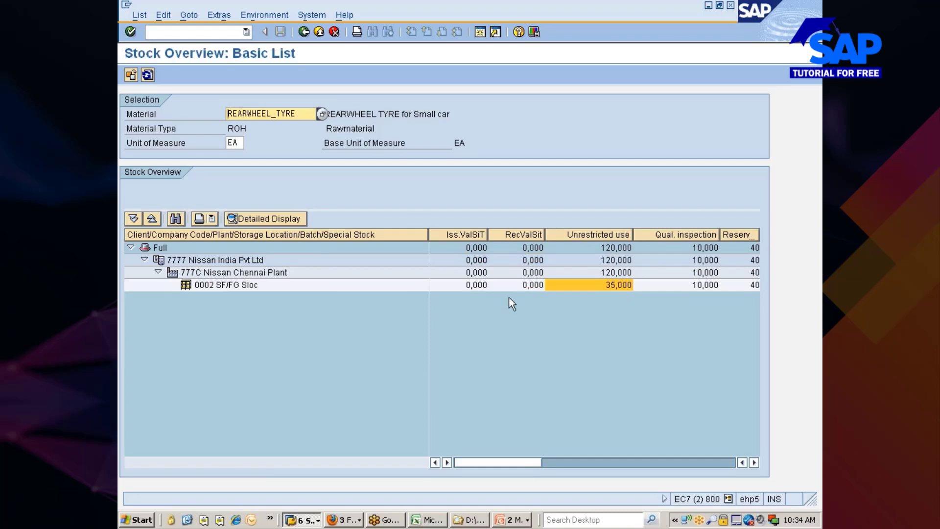
left_click(304, 31)
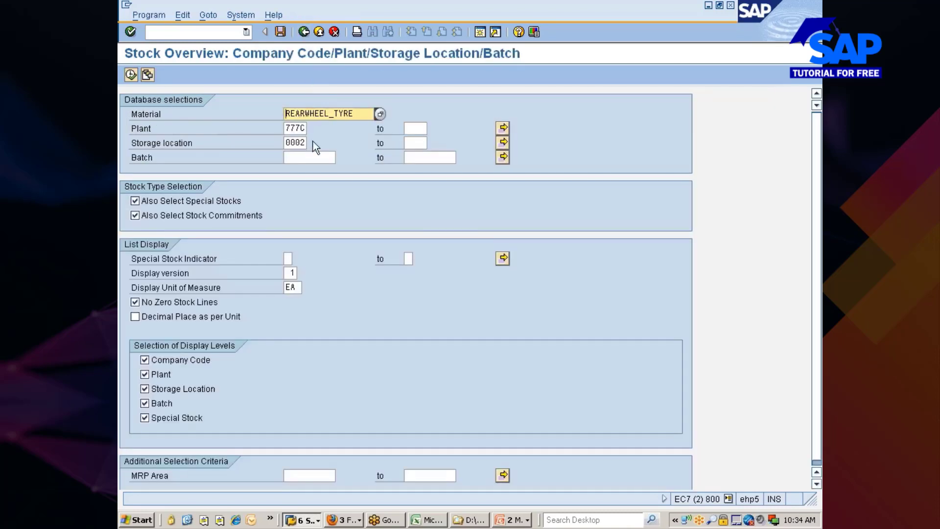
key("BackSpace")
key("BackSpace")
key("BackSpace")
key("BackSpace")
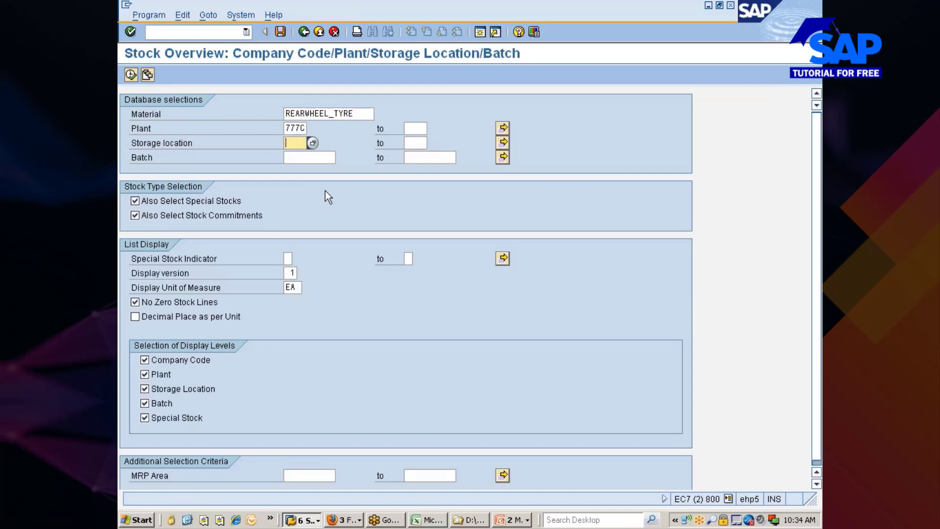
left_click(131, 75)
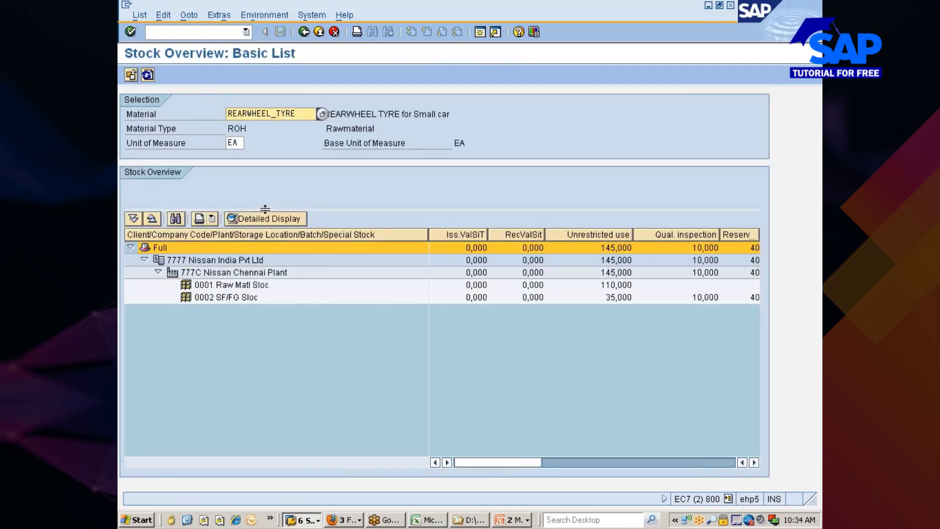
Review the material movements of REARWHEEL_TYRE from the stock overview, including the newest movement type 501 document
left_click(614, 289)
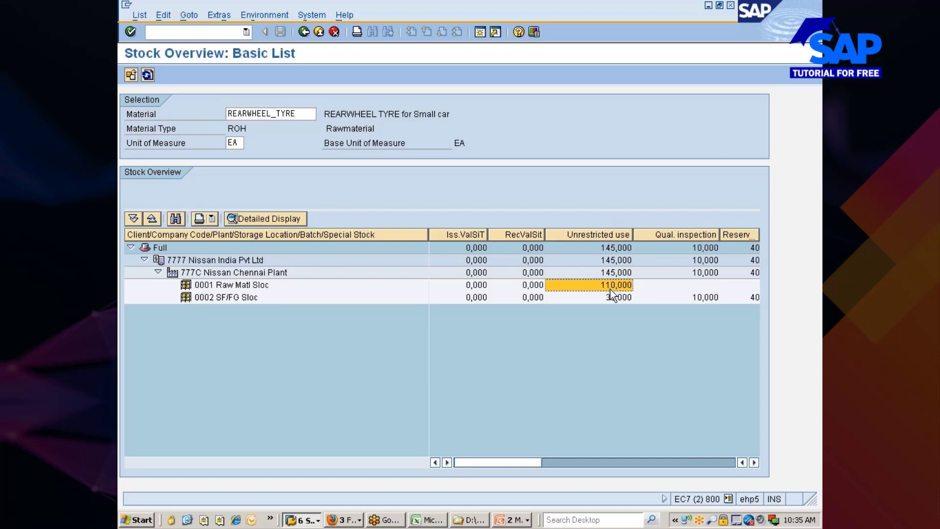
left_click(262, 15)
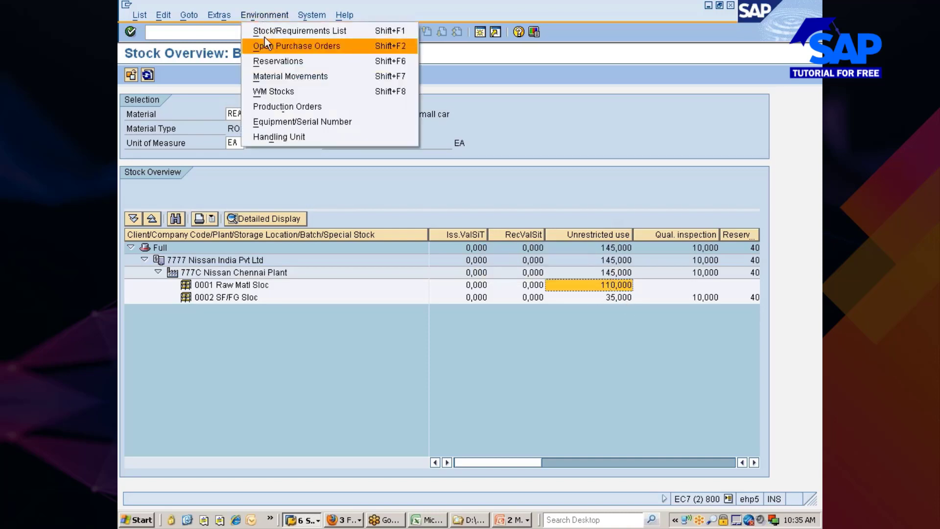
left_click(269, 78)
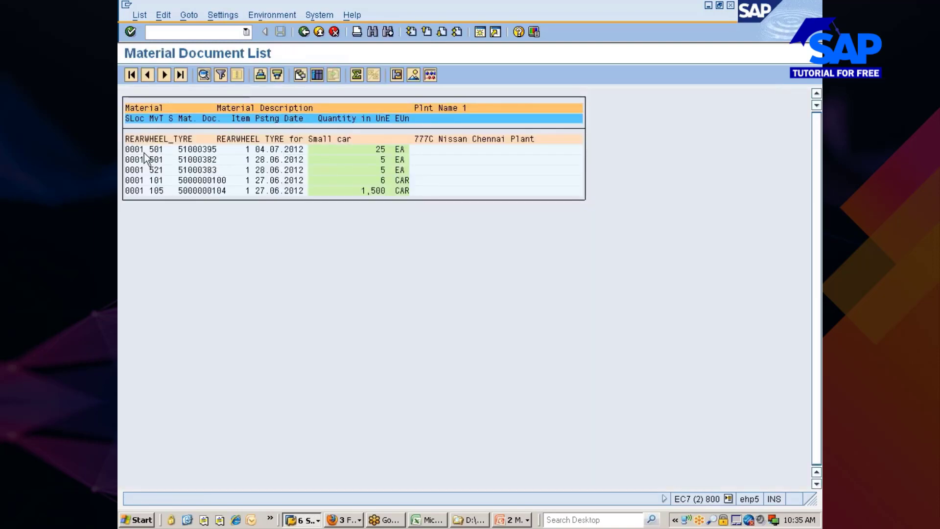
left_click(205, 150)
double_click(207, 154)
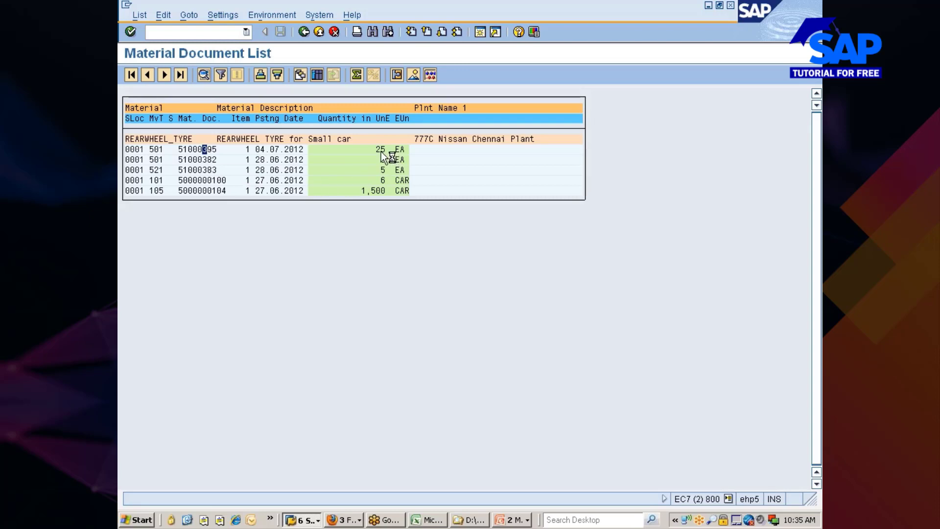
left_click(306, 32)
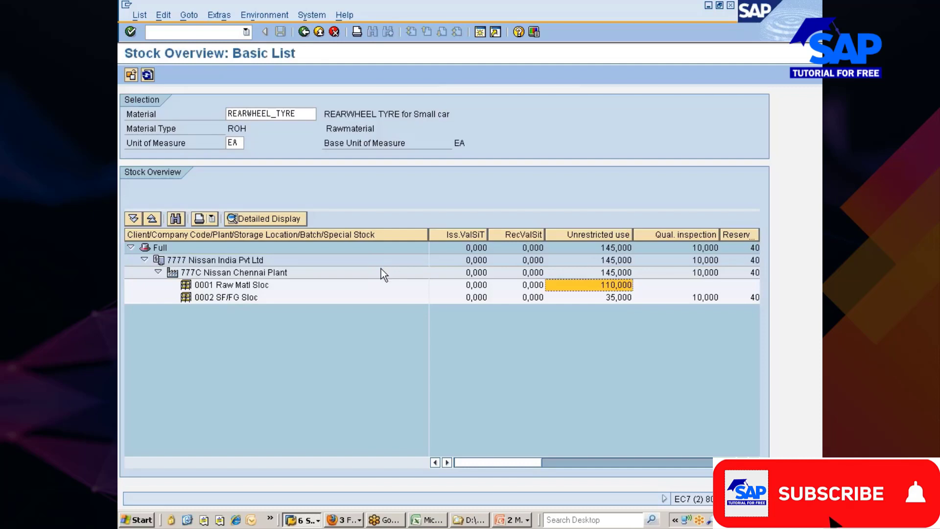
Look at the Goods Issue presentation MM315_07.PPT in PowerPoint and return to storage location 0001 in the SAP stock overview
left_click(514, 519)
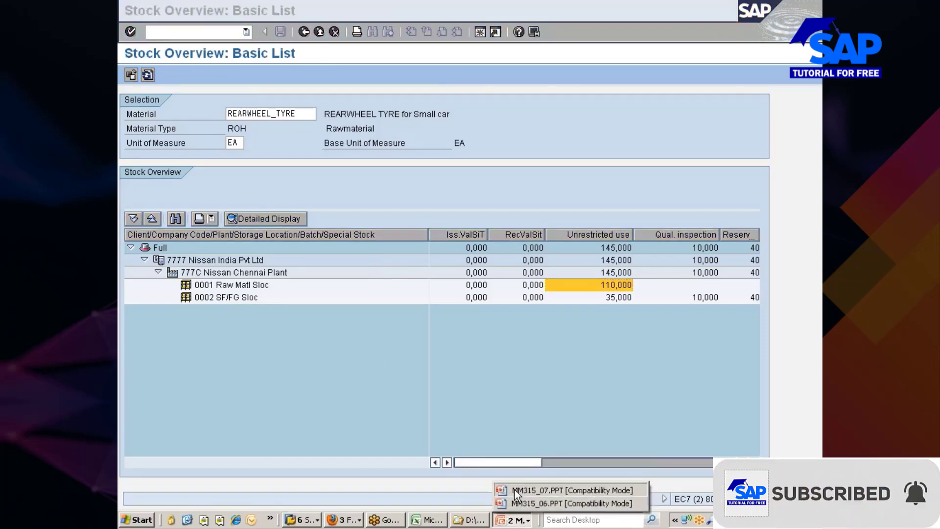
left_click(515, 489)
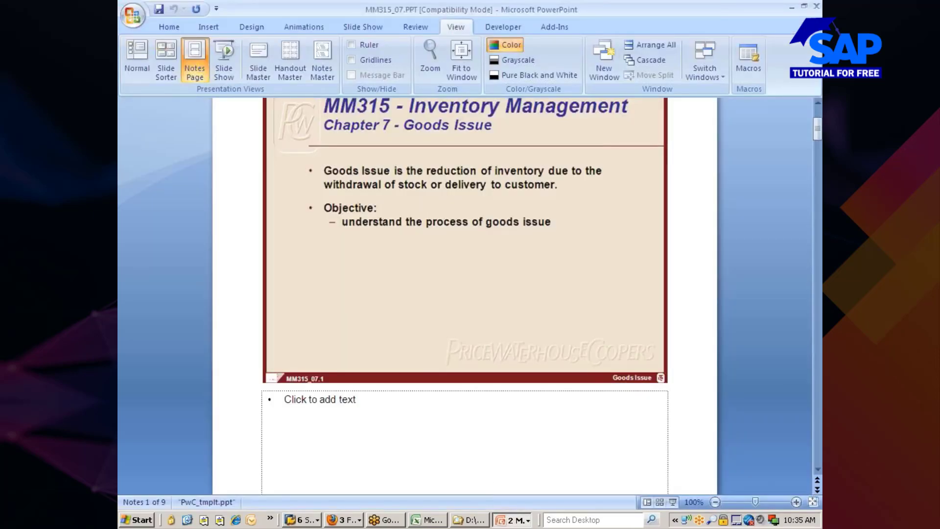
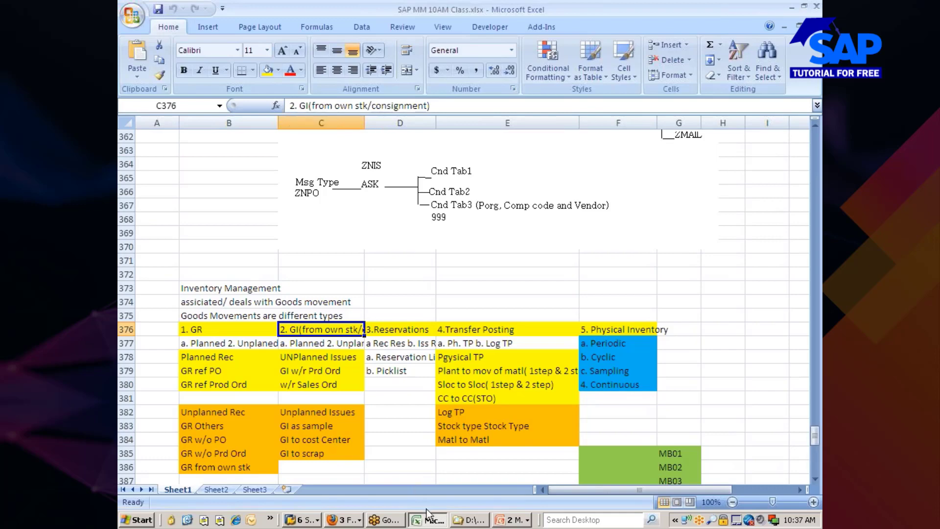
left_click(305, 520)
left_click(328, 477)
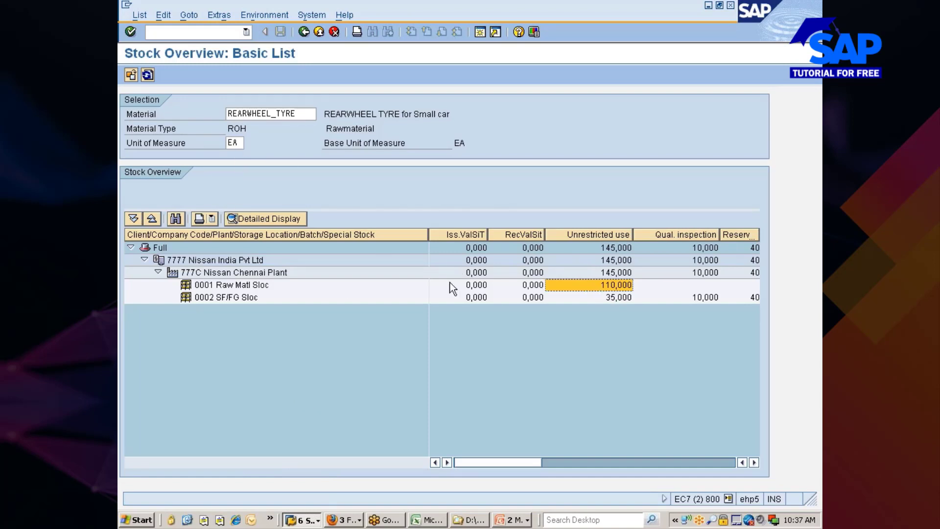
left_click(205, 286)
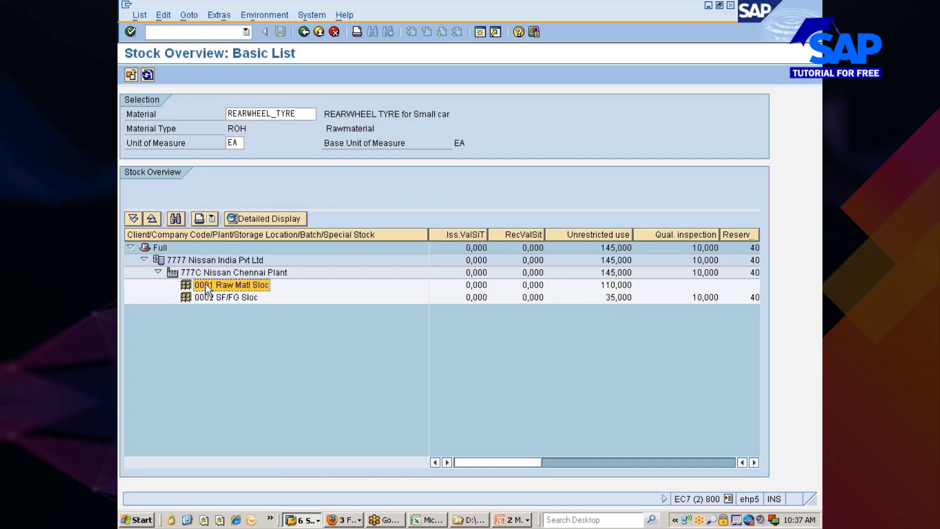
Leave the pick list in its SAP session and collapse the Reservation folder of the SAP menu
left_click(303, 520)
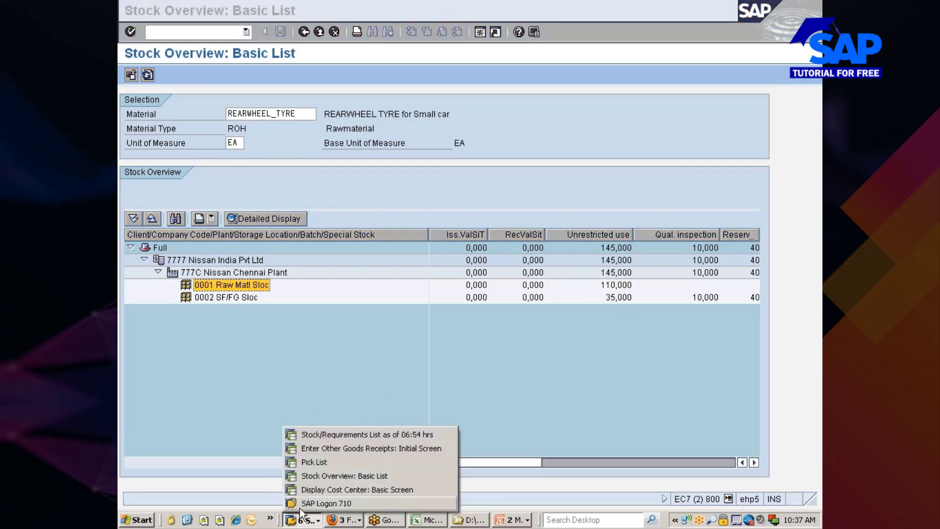
left_click(324, 463)
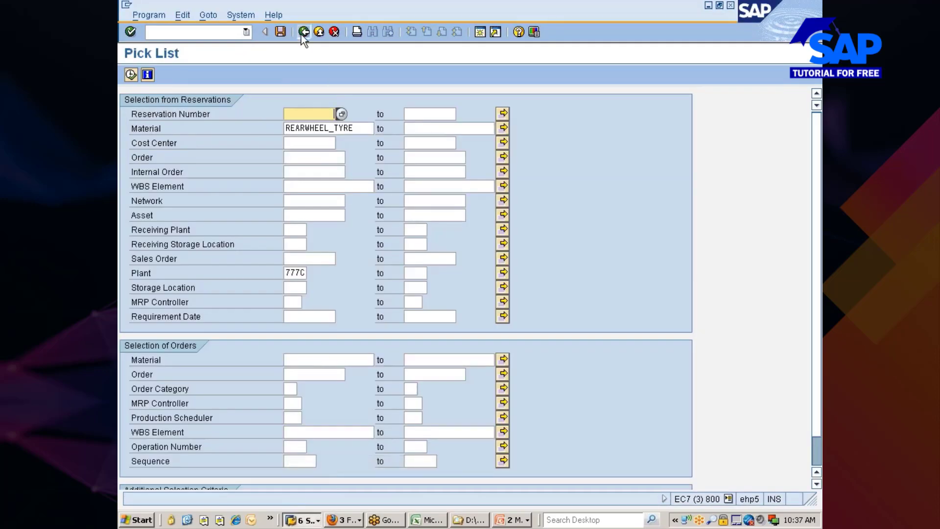
left_click(303, 33)
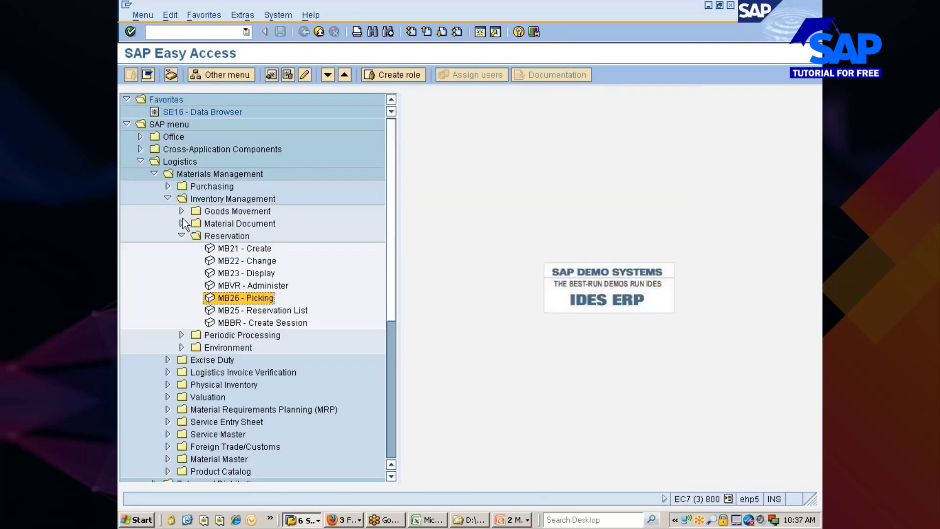
left_click(181, 236)
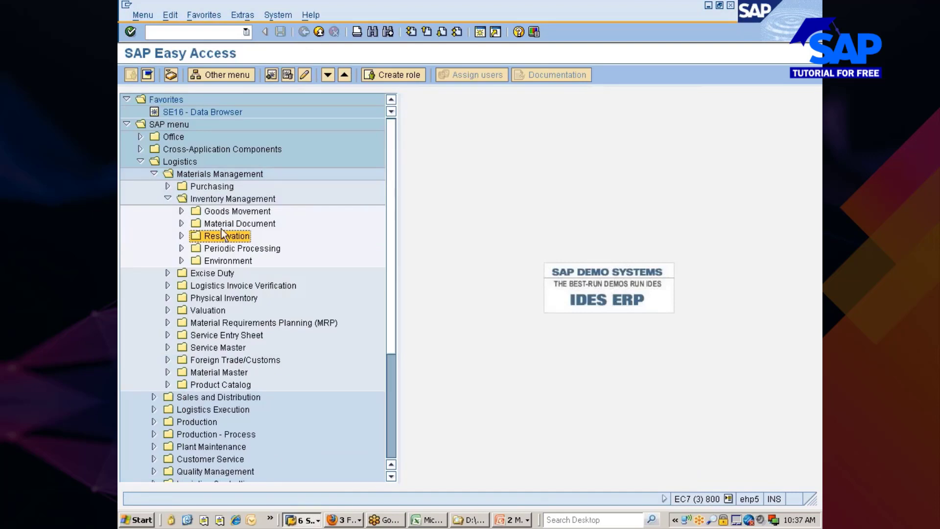
Expand the Goods Movement folder and start the MB1A goods issue transaction
left_click(221, 215)
double_click(220, 213)
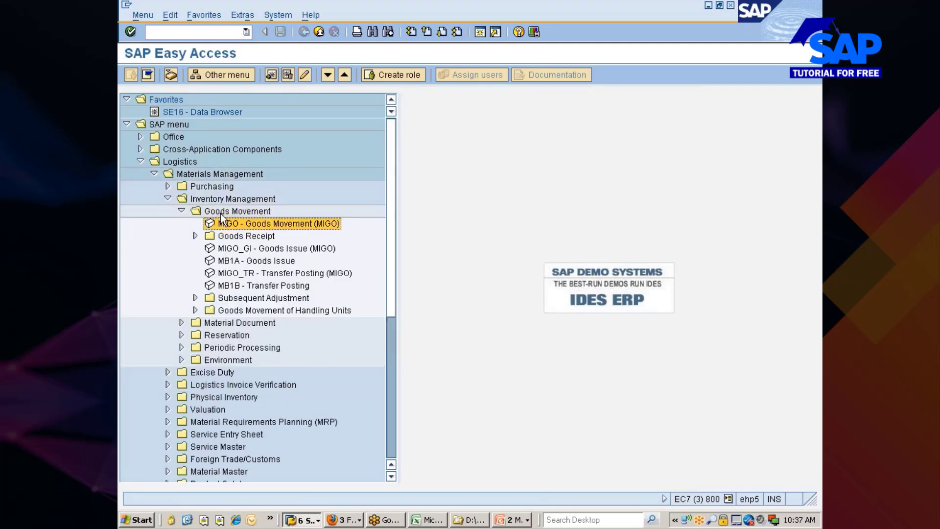
key("Down")
key("Down")
key("Down")
key("Down")
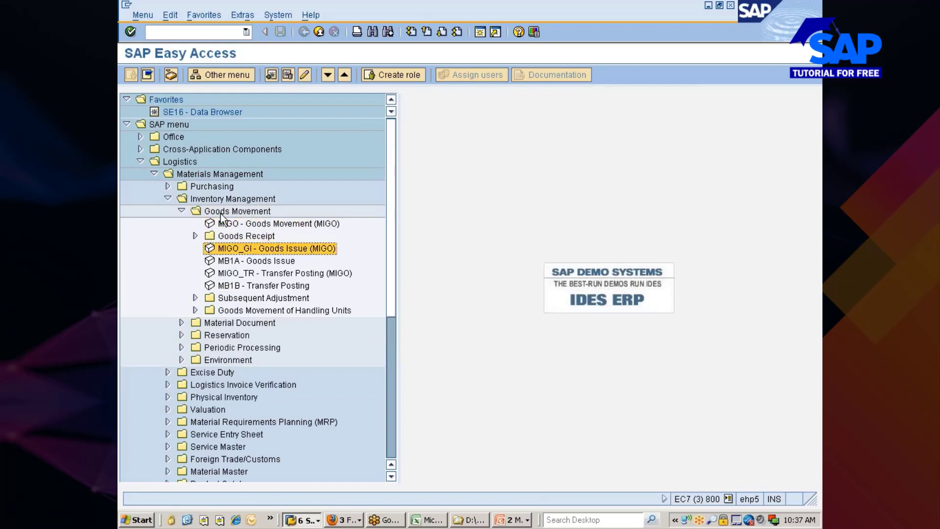
key("Up")
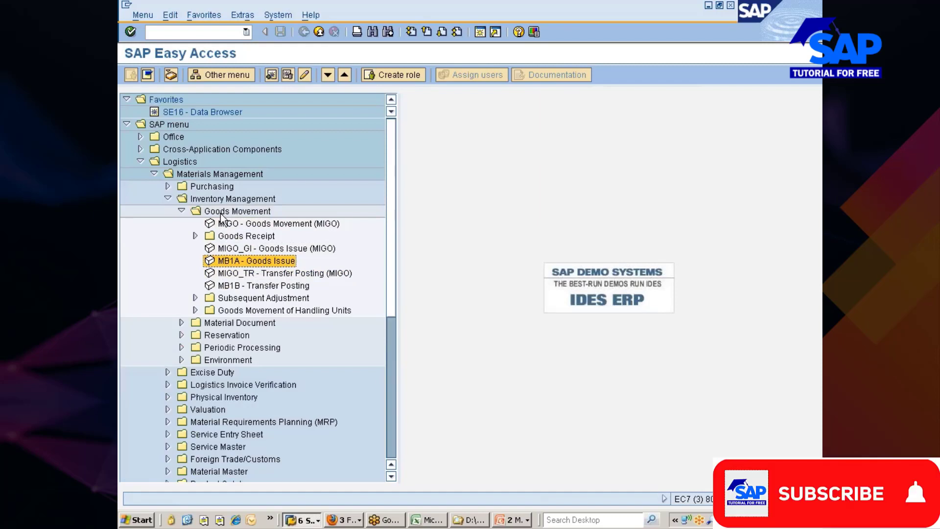
key("Return")
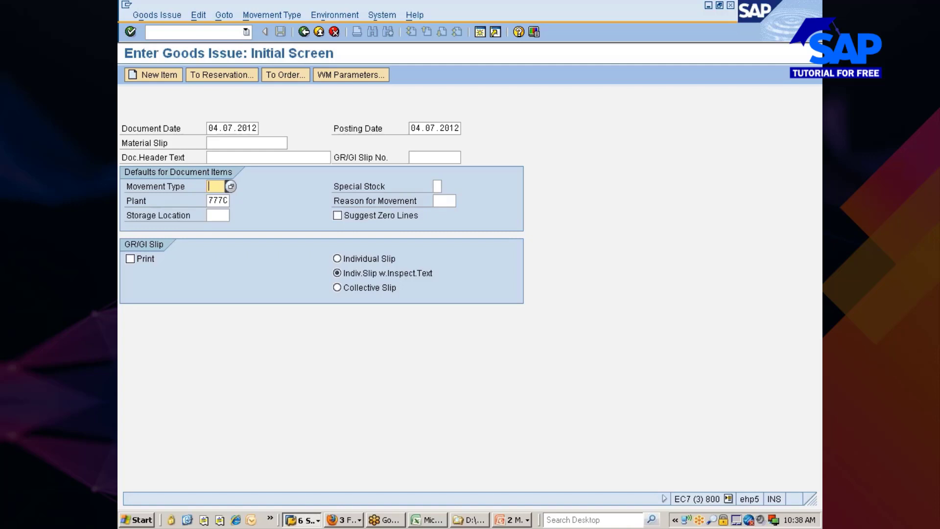
Choose the movement type for consumption to cost center from warehouse for the goods issue
left_click(283, 16)
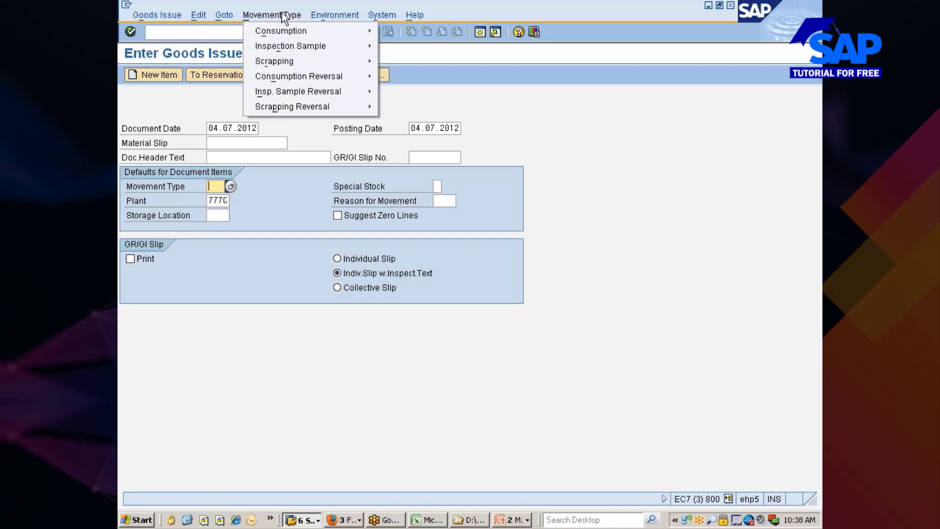
mouse_move(281, 29)
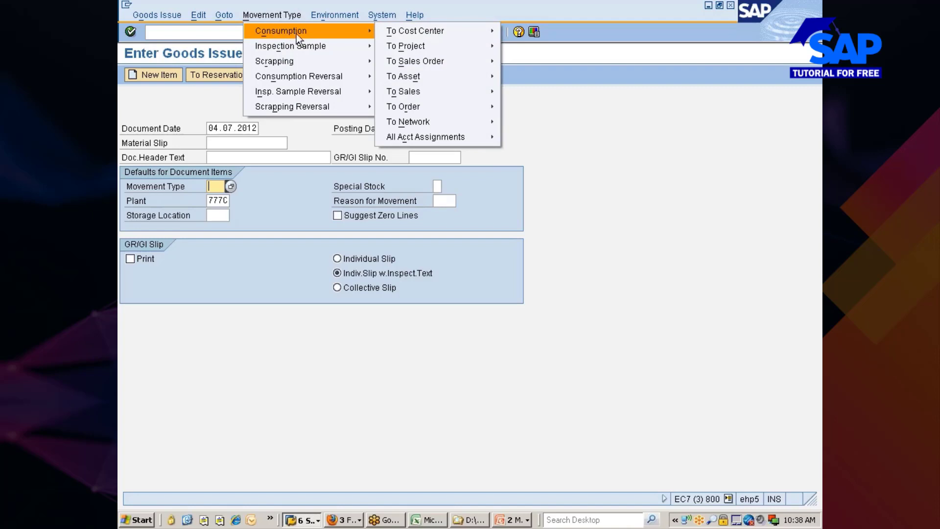
mouse_move(405, 32)
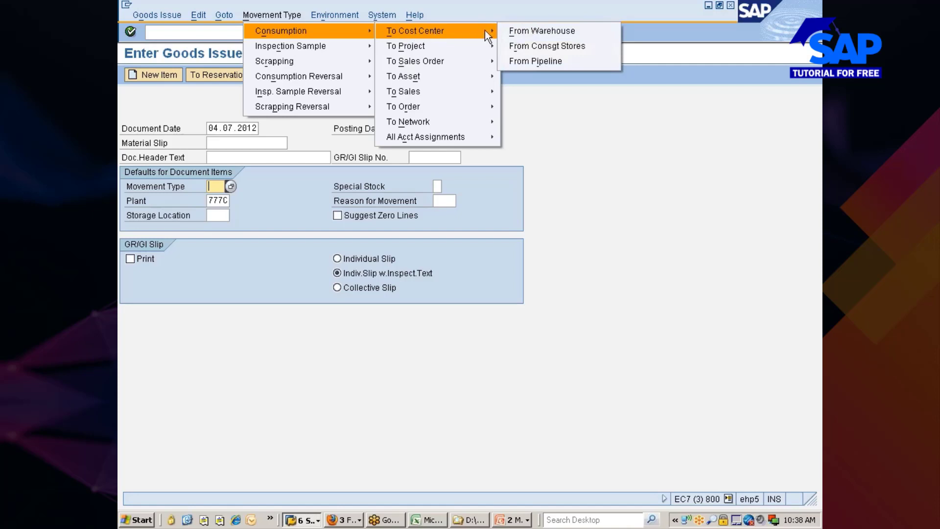
left_click(523, 30)
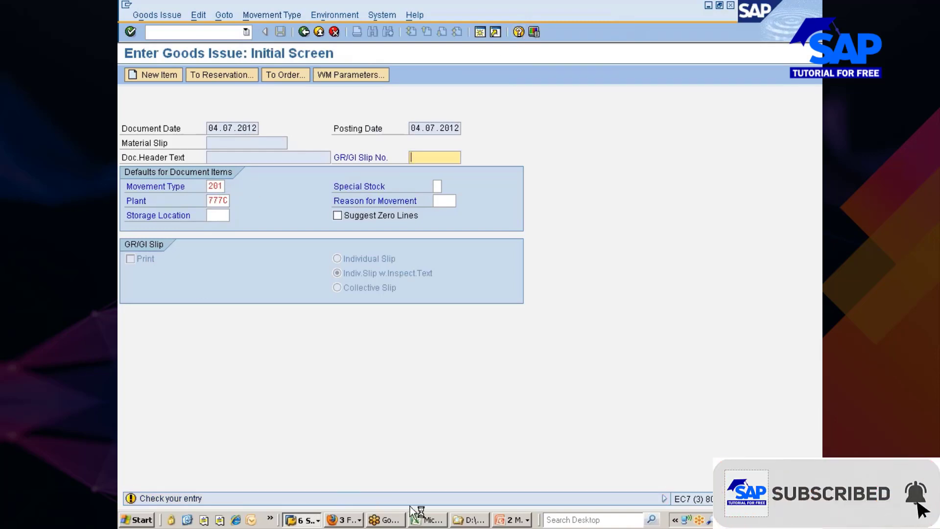
Switch to the Excel class workbook and add movement type 201 with the description "GI to cost center" in row 406
left_click(427, 520)
scroll(331, 386, "up", 13)
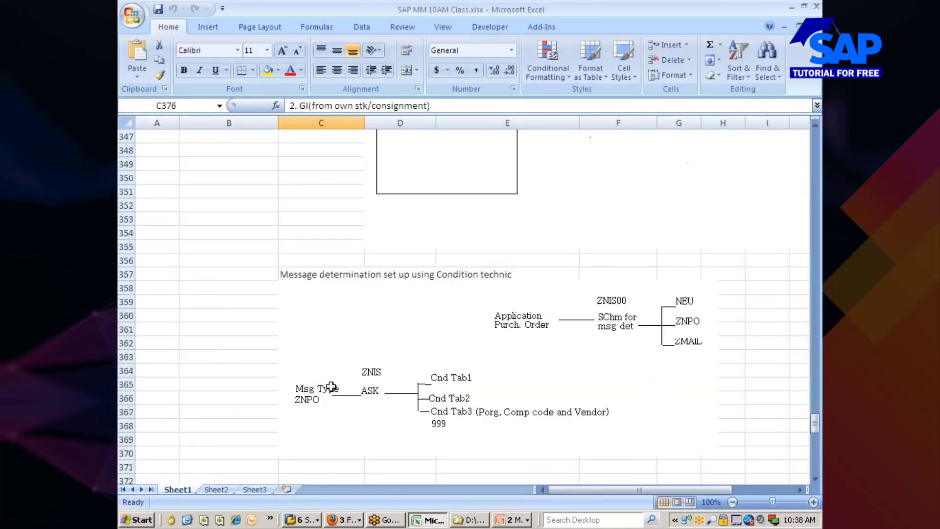
scroll(331, 386, "up", 12)
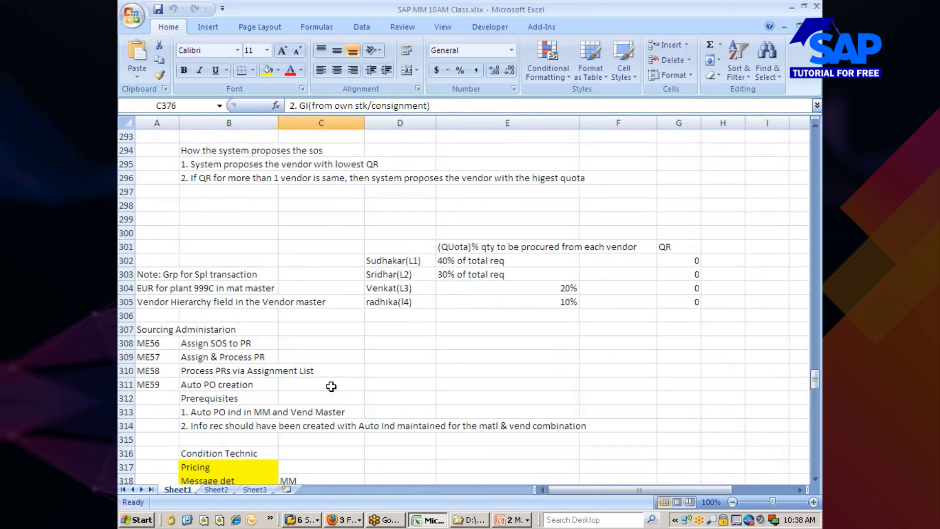
scroll(331, 387, "down", 2)
scroll(331, 386, "down", 20)
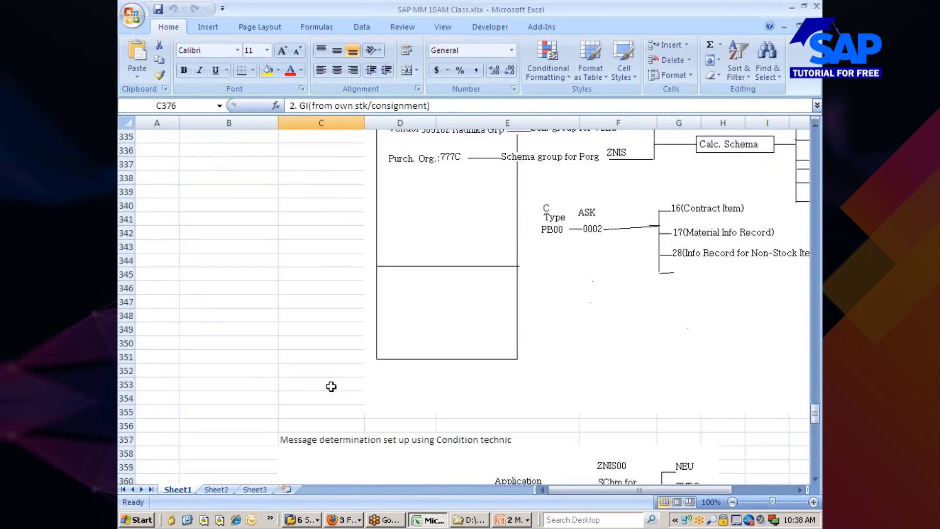
scroll(331, 386, "down", 5)
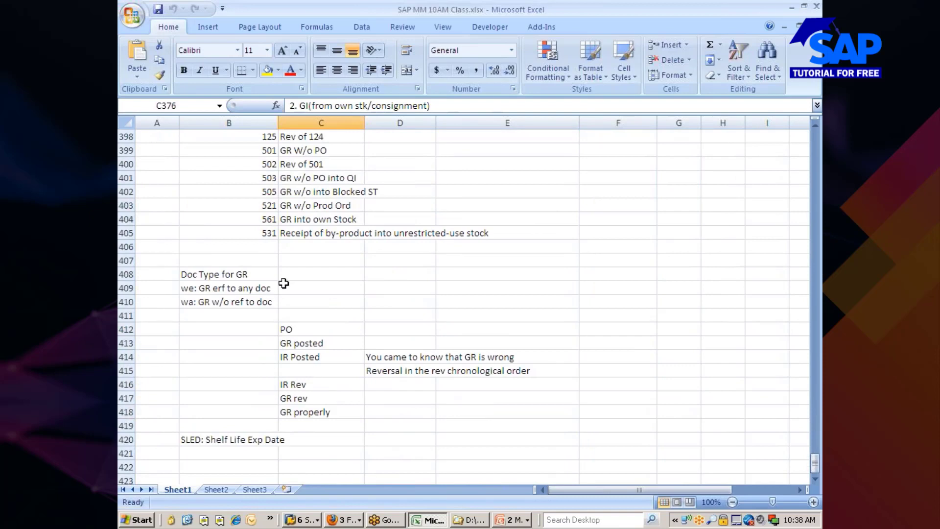
left_click(270, 249)
type("201")
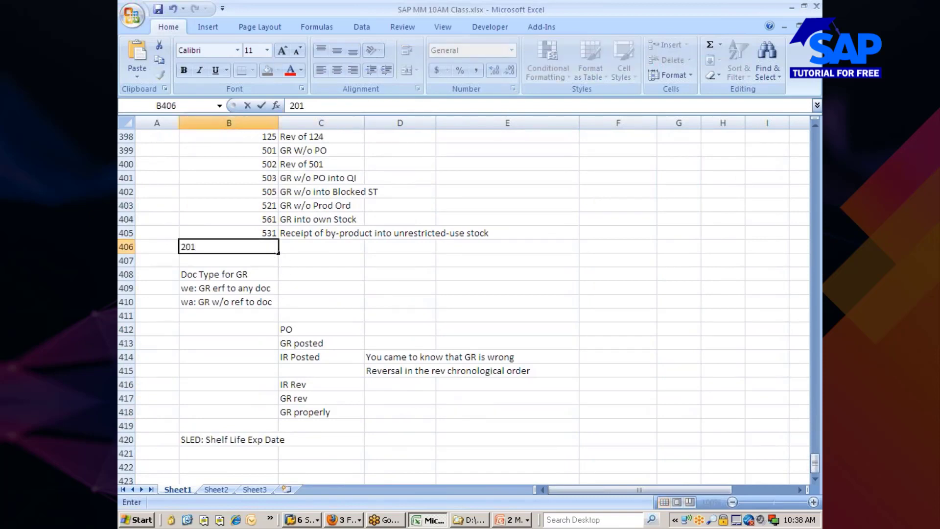
key("Tab")
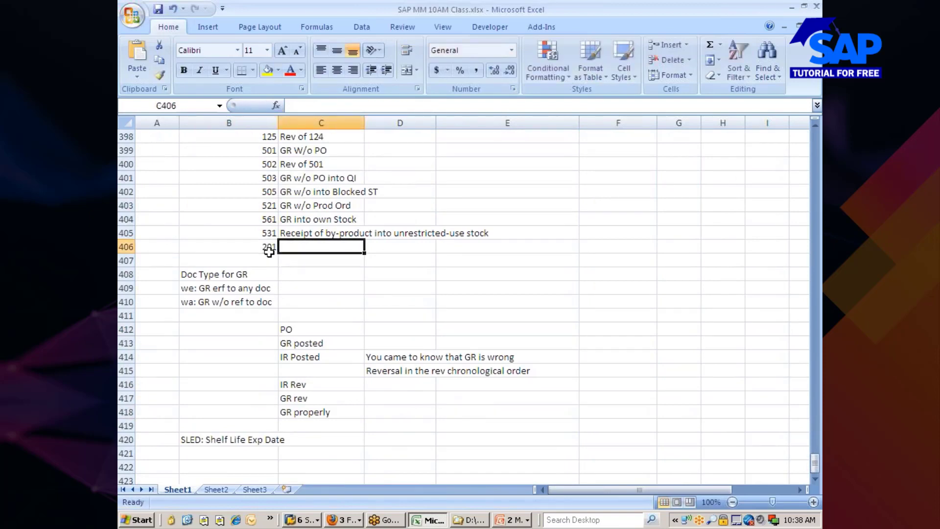
type("GI t")
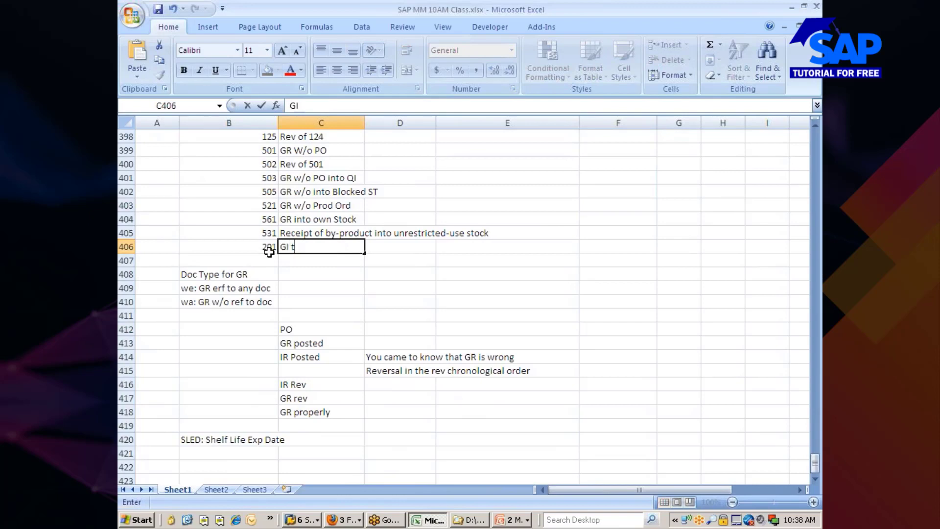
type("o cost center")
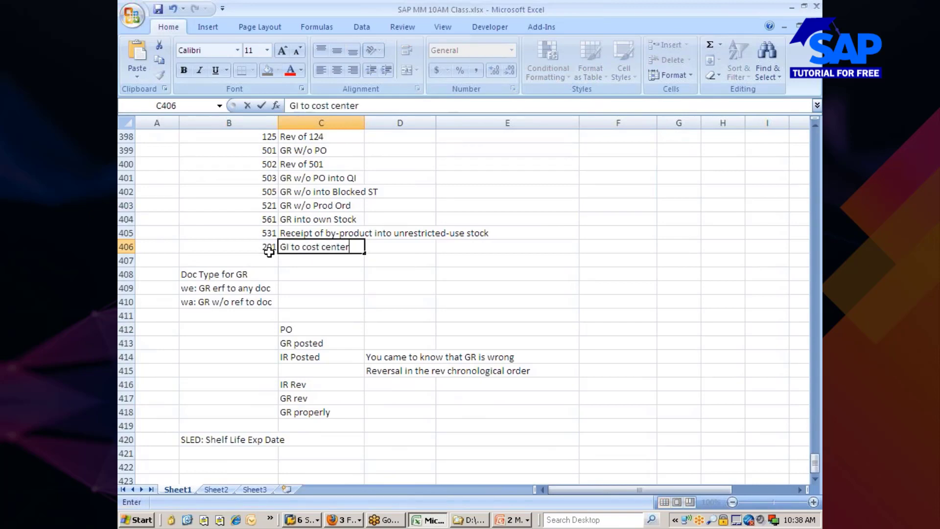
Back in the SAP goods issue, set the storage location to 0001 and proceed to the item entry screen
key("alt+Tab")
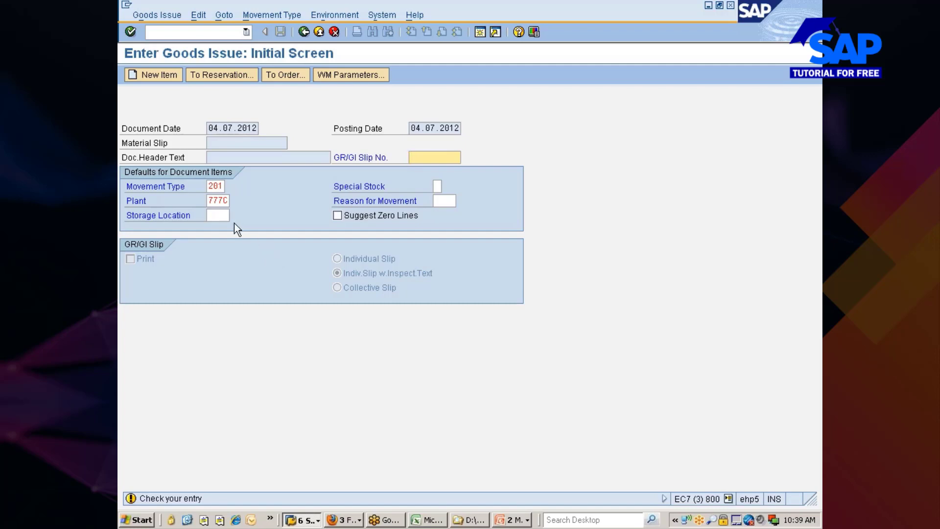
left_click(215, 216)
type("000")
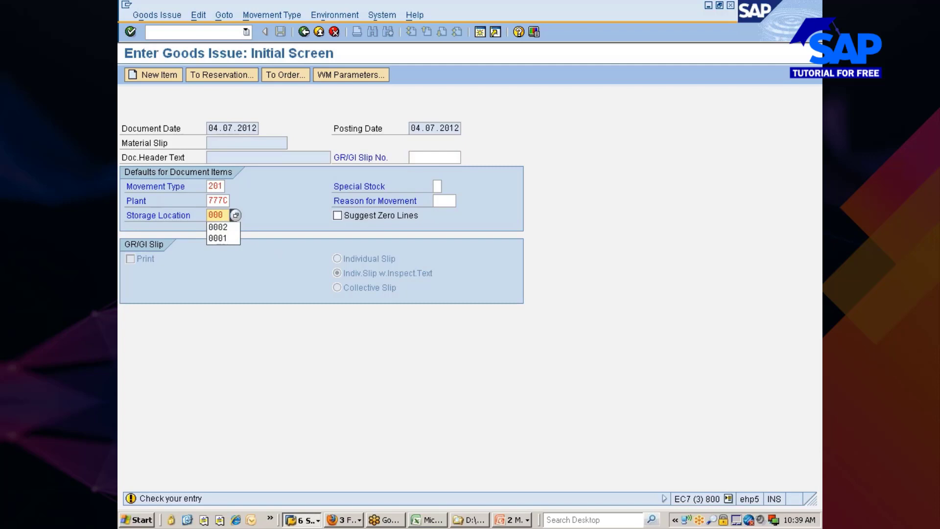
key("Down")
key("Return")
key("Return")
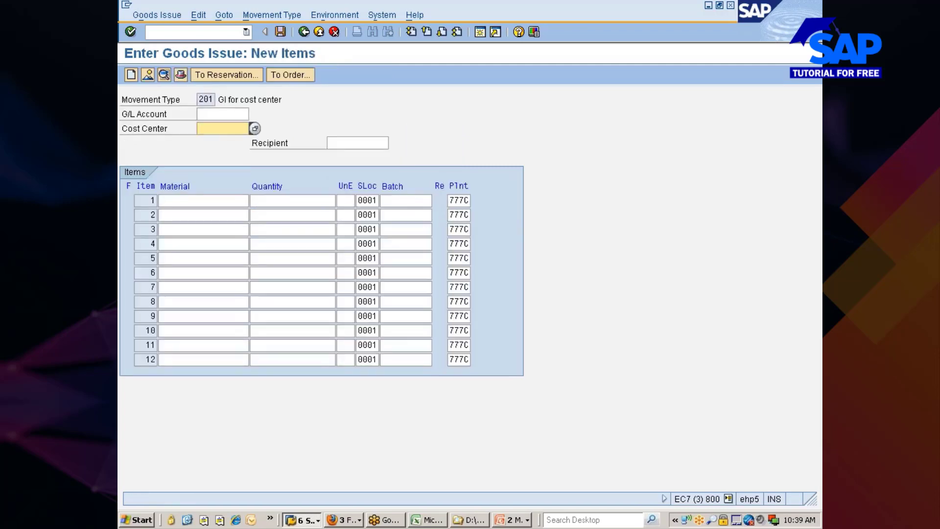
Assign the goods issue to cost center 7777_PRD and enter material REARWHEEL_TYRE with quantity 5 as item 1
key("Down")
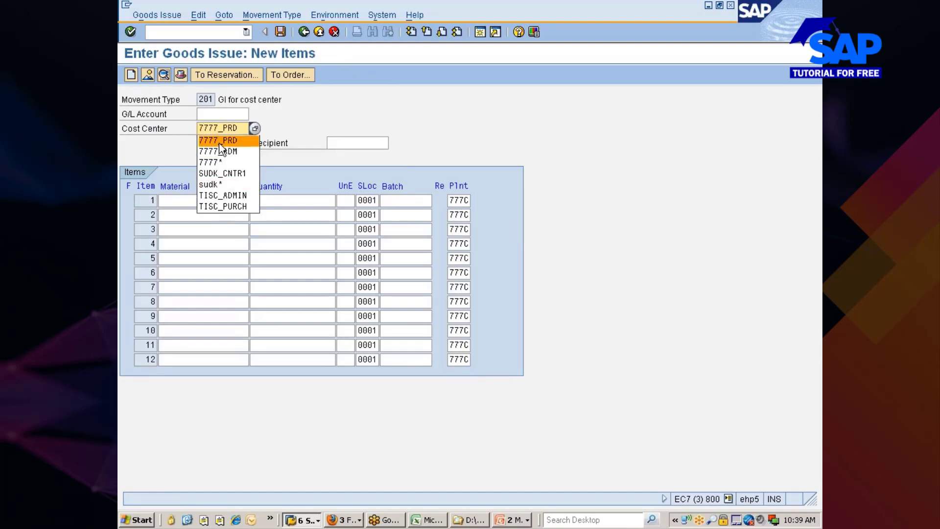
left_click(219, 141)
left_click(198, 200)
key("Down")
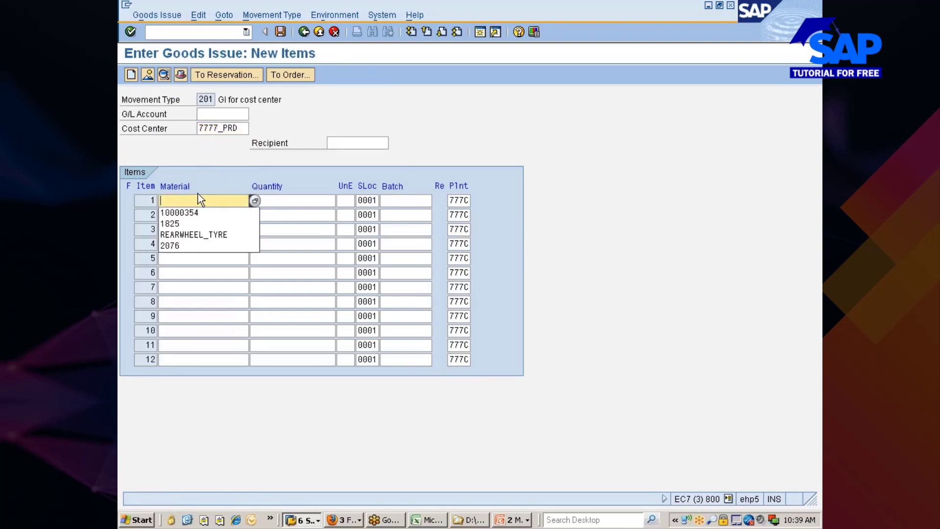
left_click(195, 235)
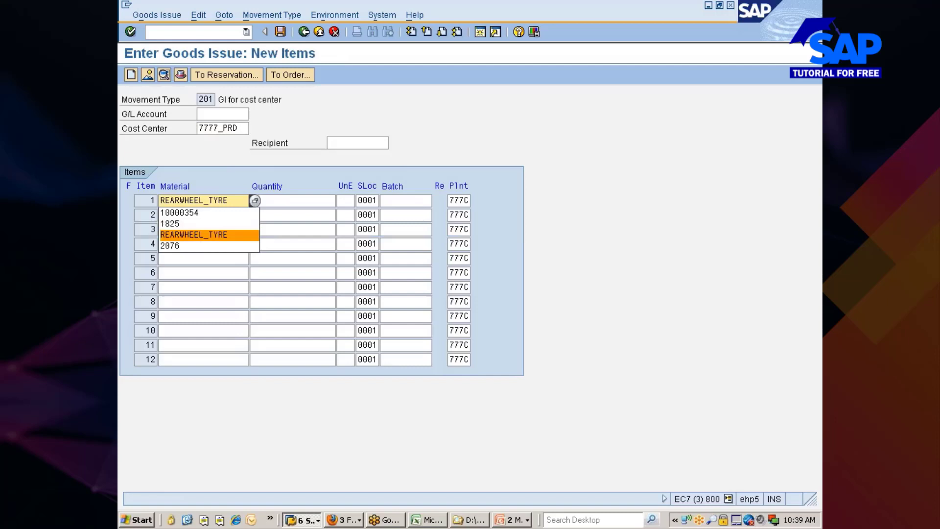
left_click(261, 202)
type("5")
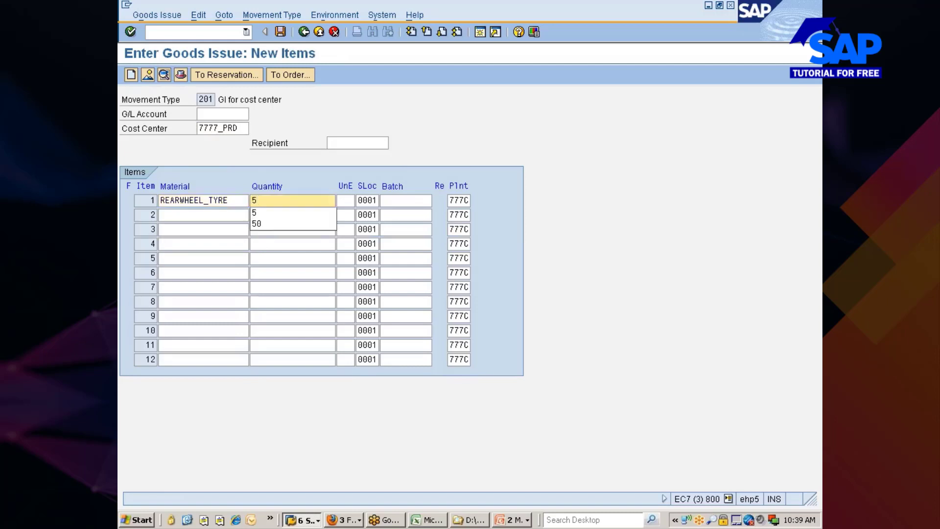
left_click(280, 209)
Validate the goods issue item and open the detailed help for the status message
key("Return")
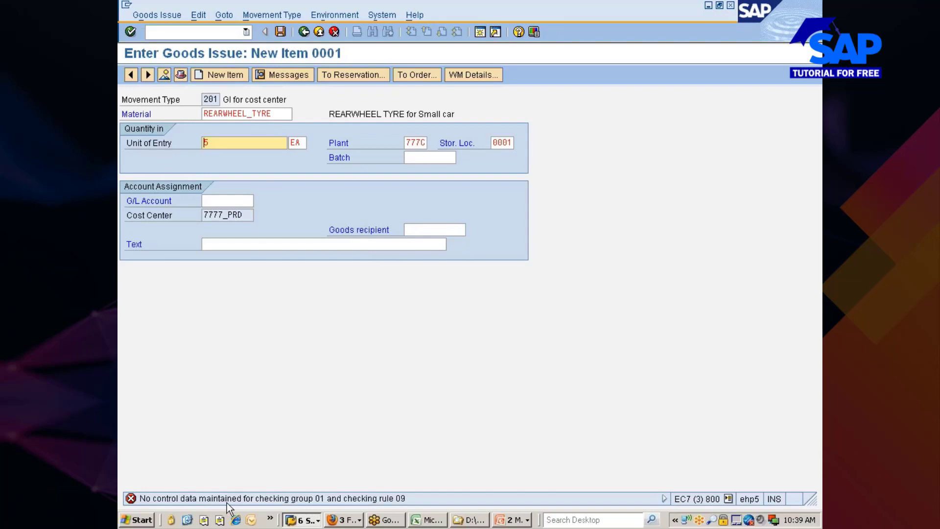
key("Return")
double_click(297, 498)
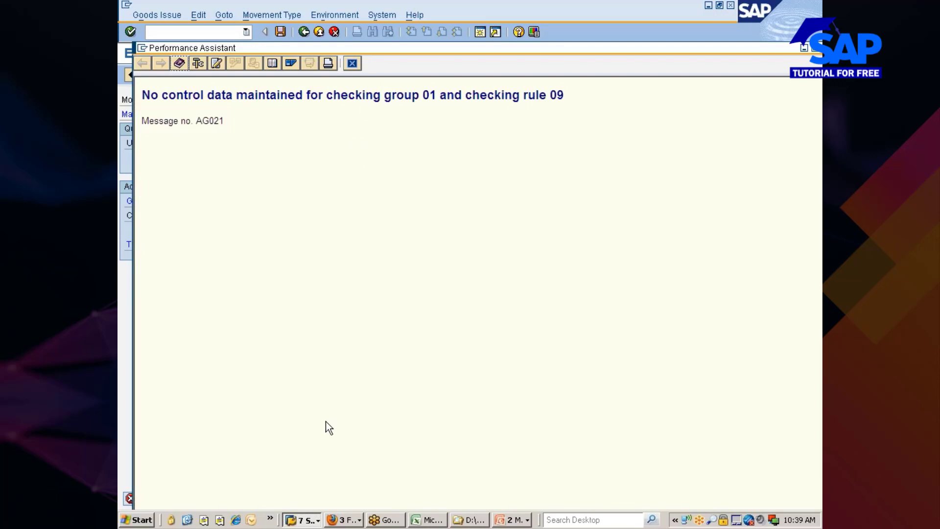
Switch to the Other Goods Receipts session, start the Customizing: Execute Project transaction and display the SAP Reference IMG
left_click(303, 522)
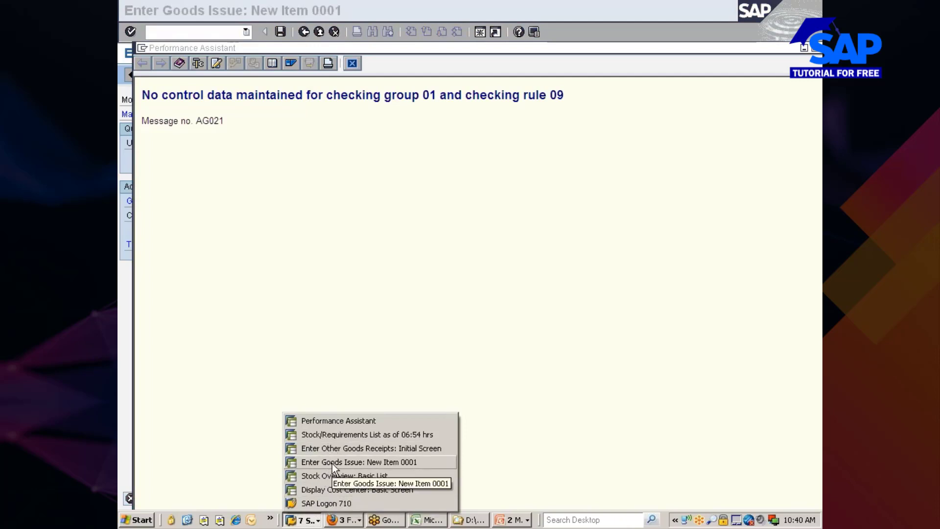
left_click(333, 448)
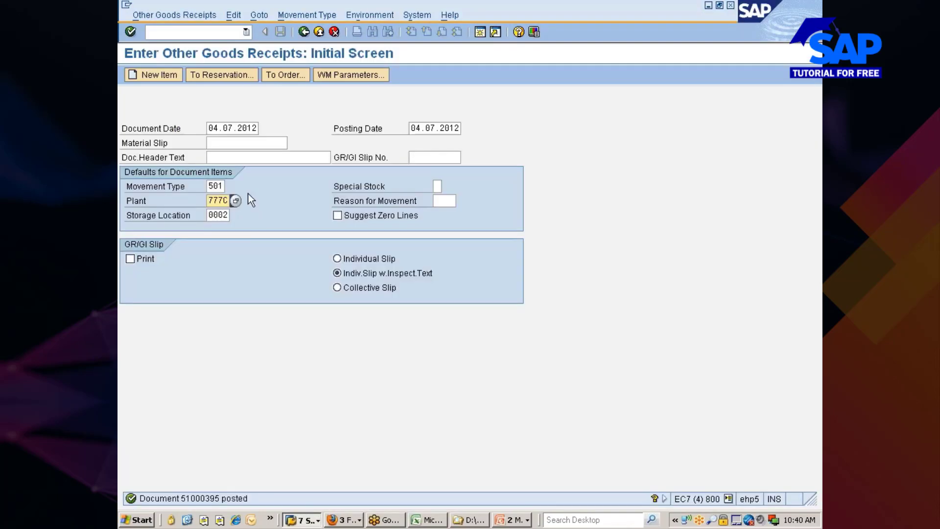
left_click(197, 33)
type("/nmigo")
key("Return")
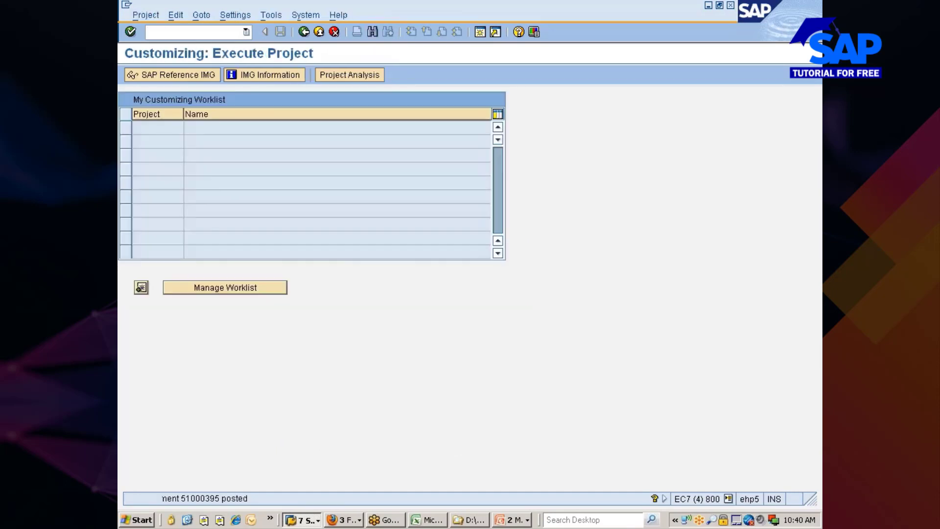
left_click(192, 77)
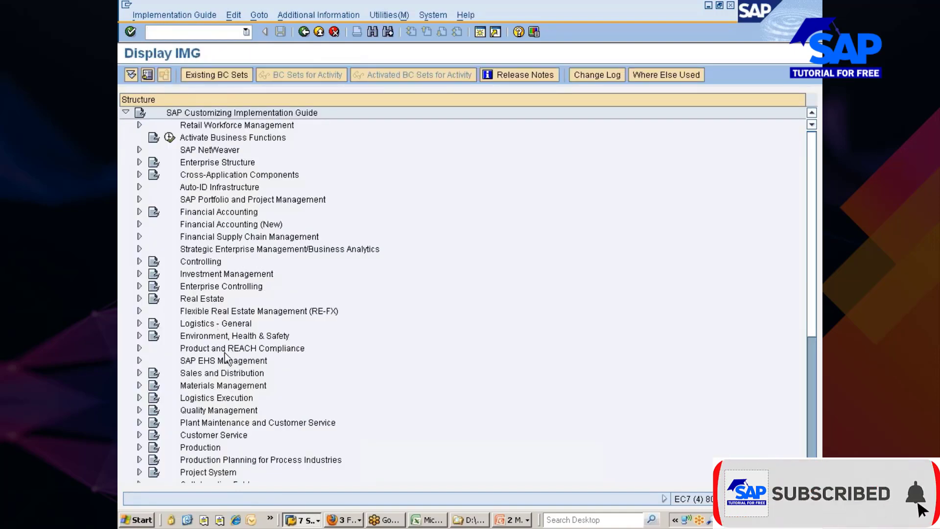
Expand Materials Management in the implementation guide, down to the contents of Inventory Management and Physical Inventory
left_click(221, 387)
double_click(222, 386)
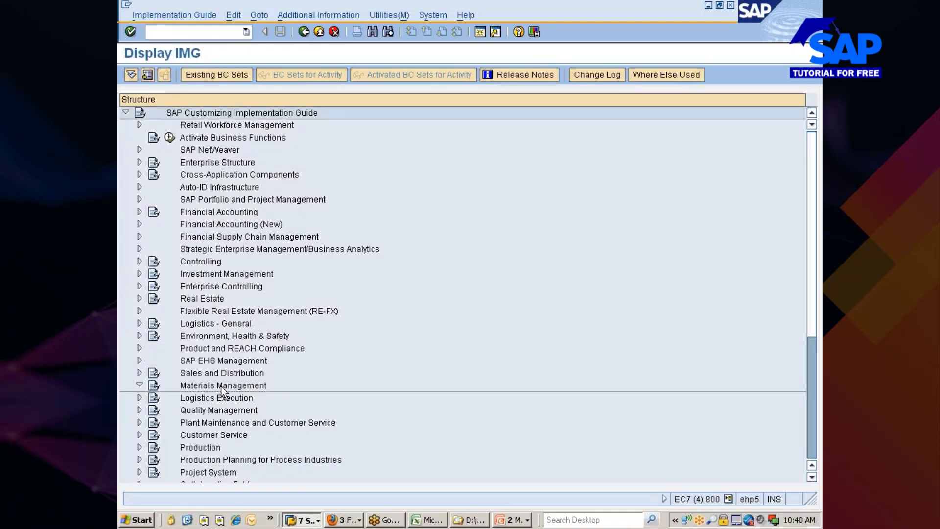
key("Down")
key("Down")
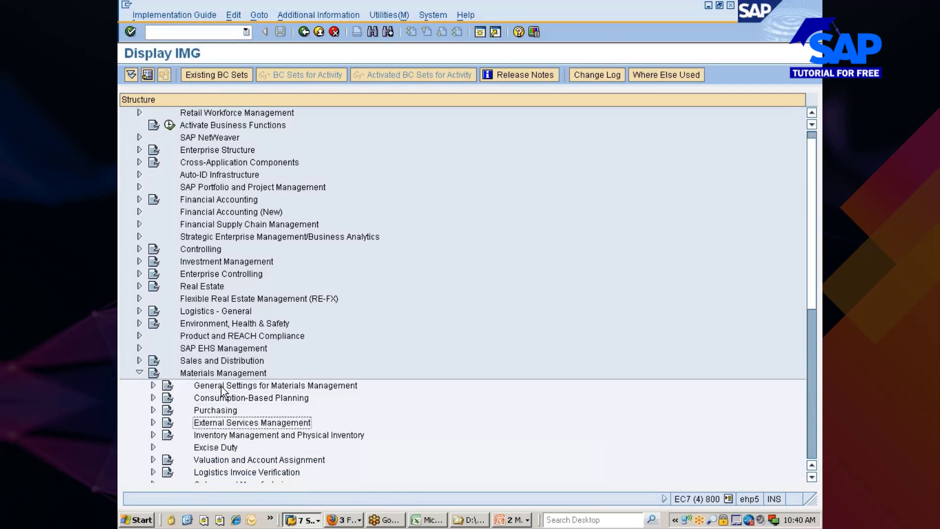
key("Down")
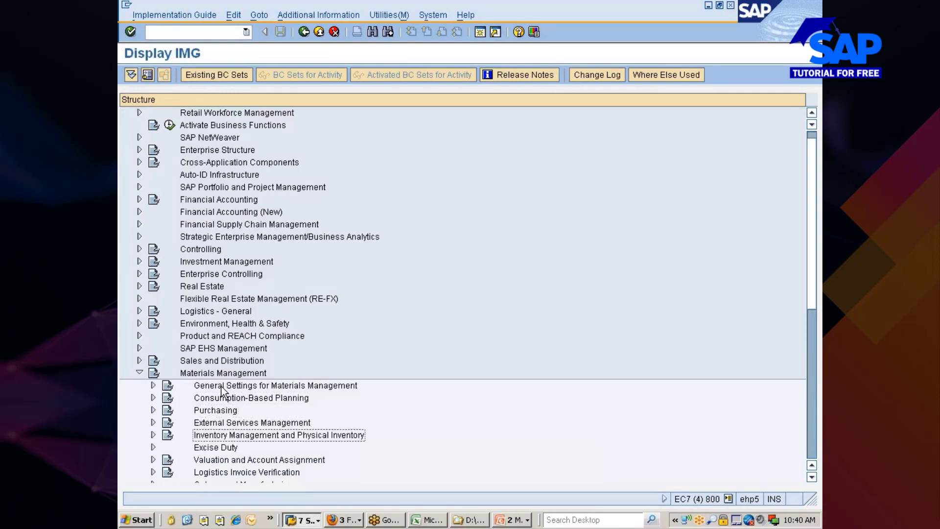
key("Return")
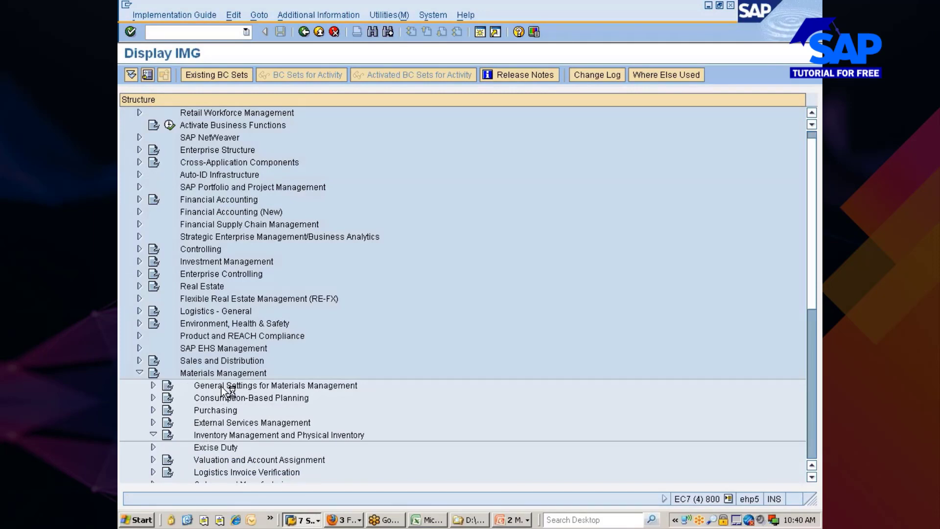
Expand the Goods Issue / Transfer Postings node under Inventory Management and Physical Inventory
key("Down")
key("Down")
key("Down")
key("Down")
key("Down")
key("Down")
key("Down")
key("Down")
key("Down")
key("Down")
key("Down")
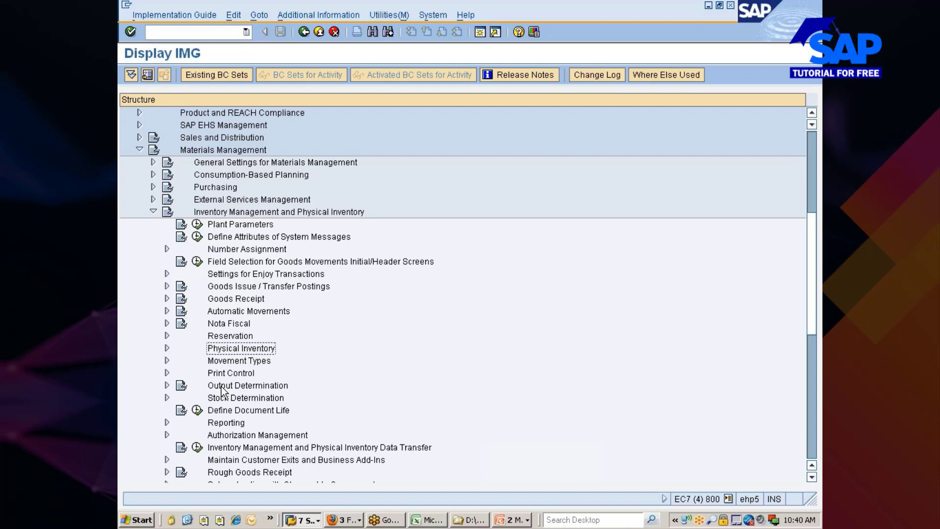
key("Up")
key("Up")
key("Up")
key("Up")
key("Up")
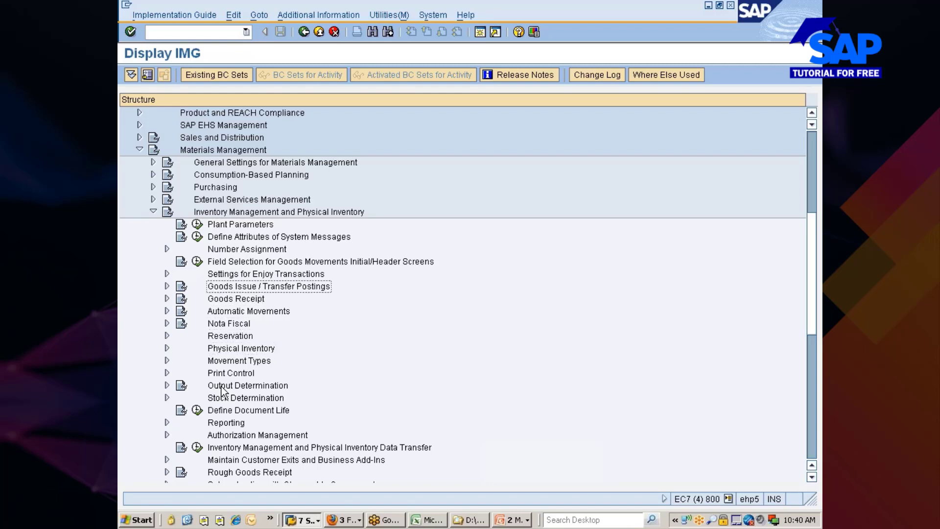
key("Right")
Examine the activities under Goods Issue / Transfer Postings for the setting that maintains checking rules
key("Down")
key("Down")
key("Down")
key("Down")
key("Down")
key("Down")
key("Down")
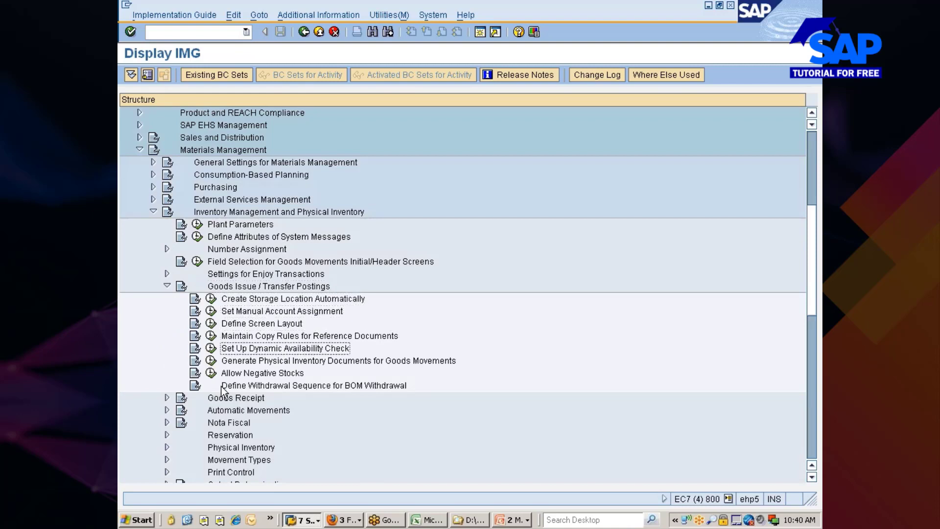
key("Up")
key("Up")
key("Up")
key("Up")
key("Up")
key("Up")
key("Up")
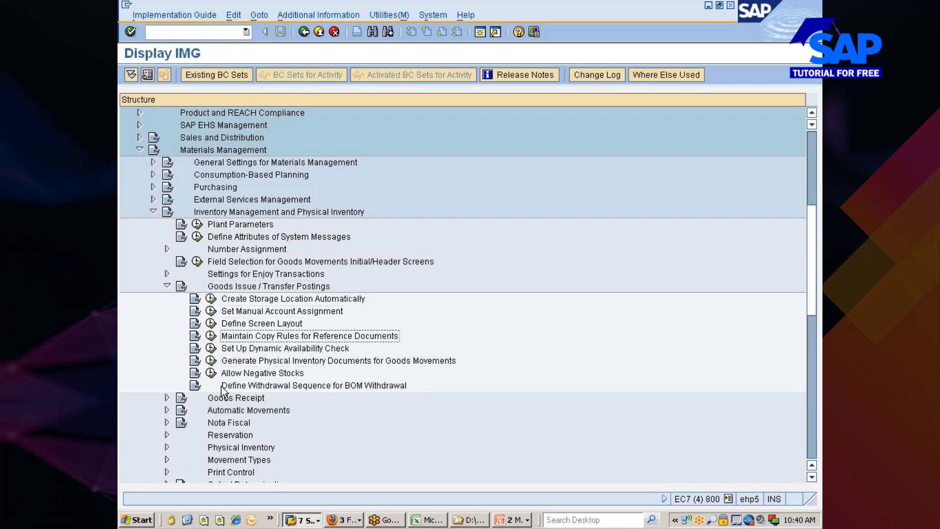
Open the Set Up Dynamic Availability Check activity under Goods Issue / Transfer Postings and display its Movement Type settings
key("Down")
key("Down")
key("Down")
key("Down")
key("Down")
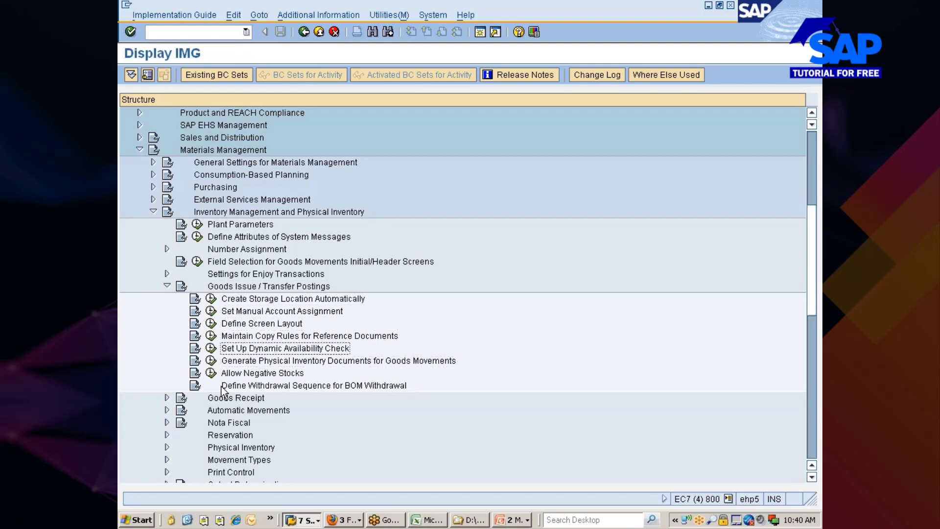
left_click(211, 348)
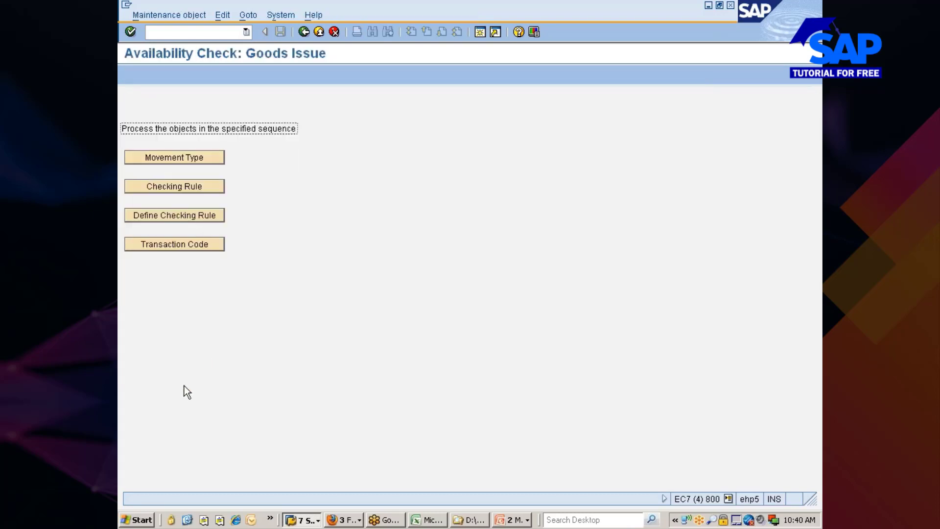
left_click(183, 158)
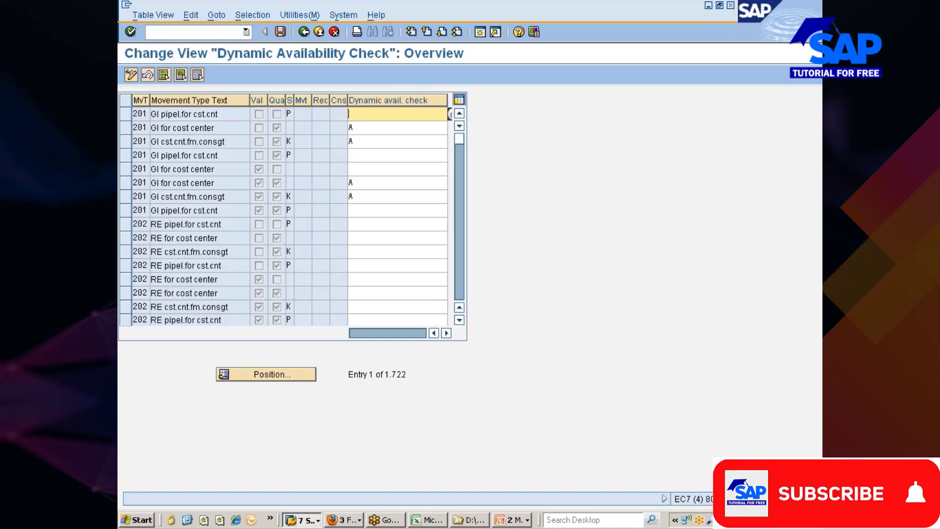
Review the dynamic availability check options for the movement type 201 GI for cost center entry with value and quantity updating
left_click(126, 172)
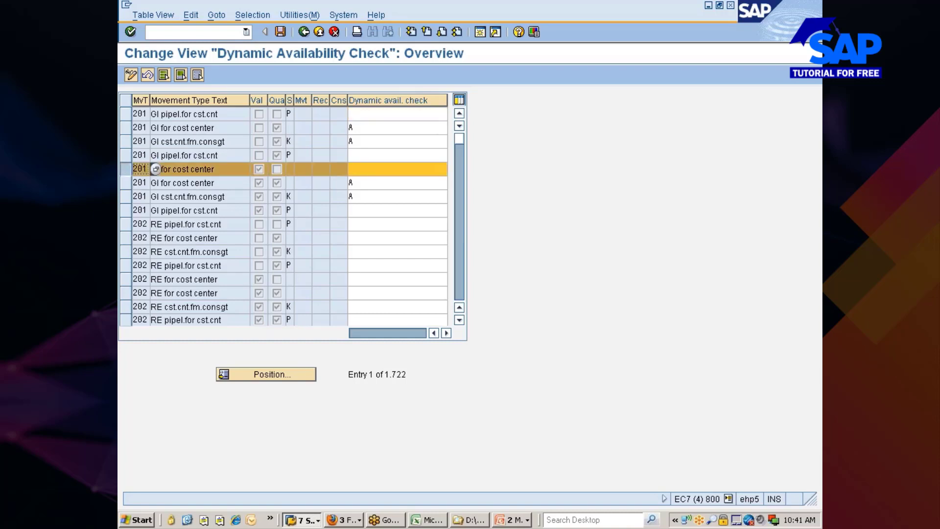
left_click(129, 169)
left_click(128, 179)
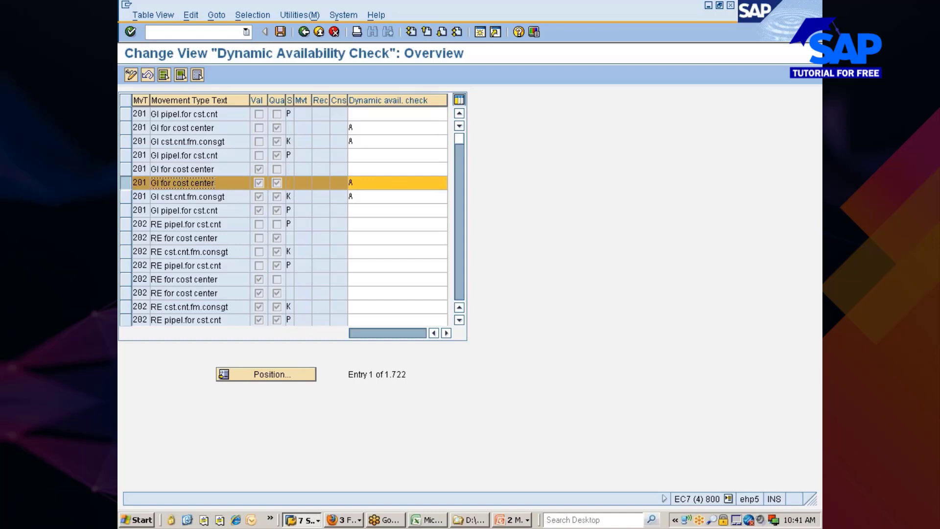
left_click(290, 183)
left_click(302, 184)
left_click(354, 183)
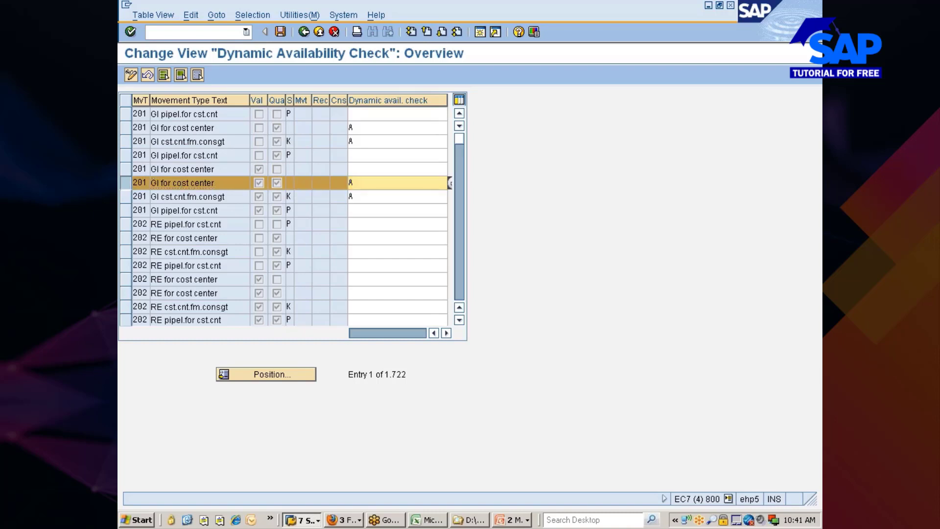
left_click(450, 183)
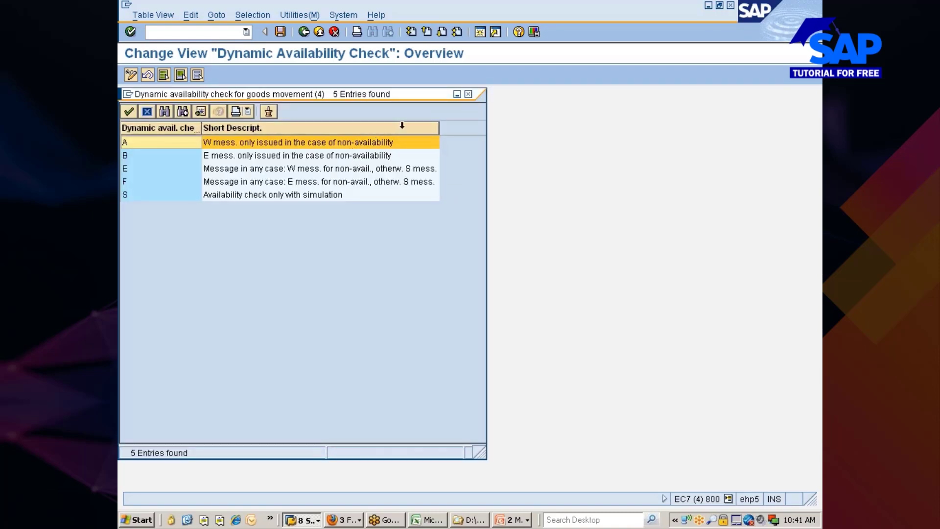
left_click(468, 94)
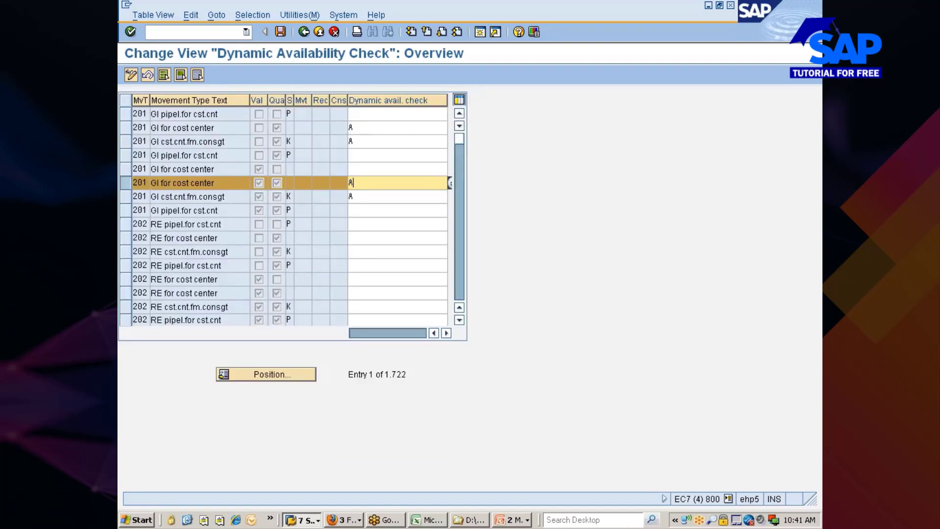
Clear the dynamic availability check of the selected 201 GI for cost center entry and save the change
key("BackSpace")
key("Return")
key("Return")
key("ctrl+s")
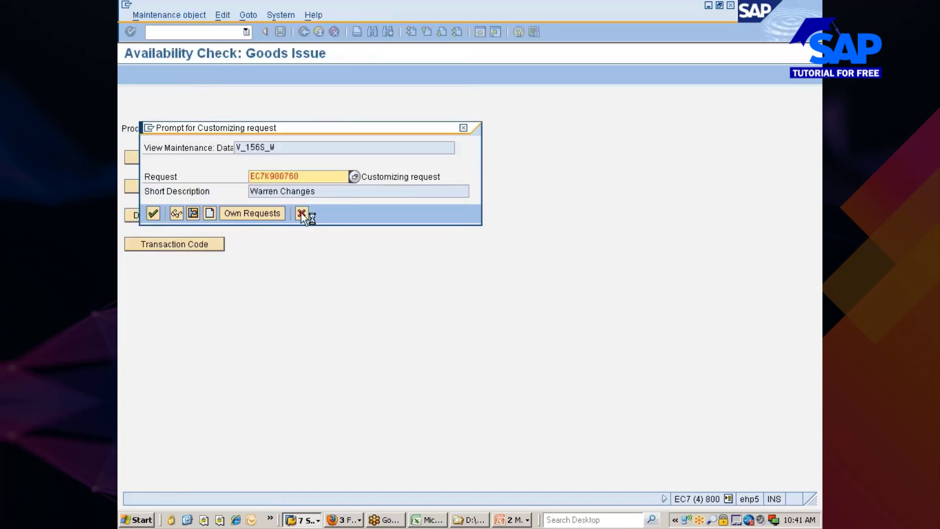
List the own customizing requests, and switch the list to the requests involving another user by entering that user's name
left_click(252, 213)
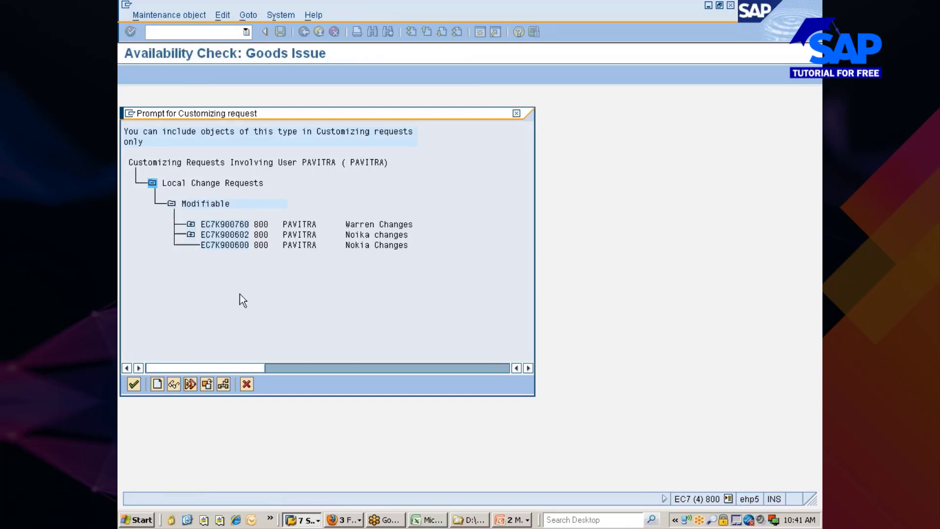
left_click(173, 384)
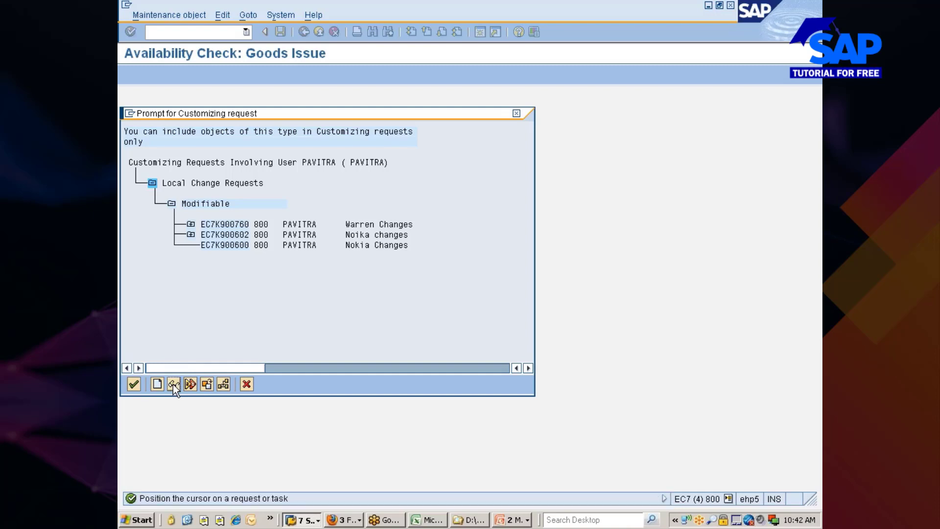
left_click(208, 383)
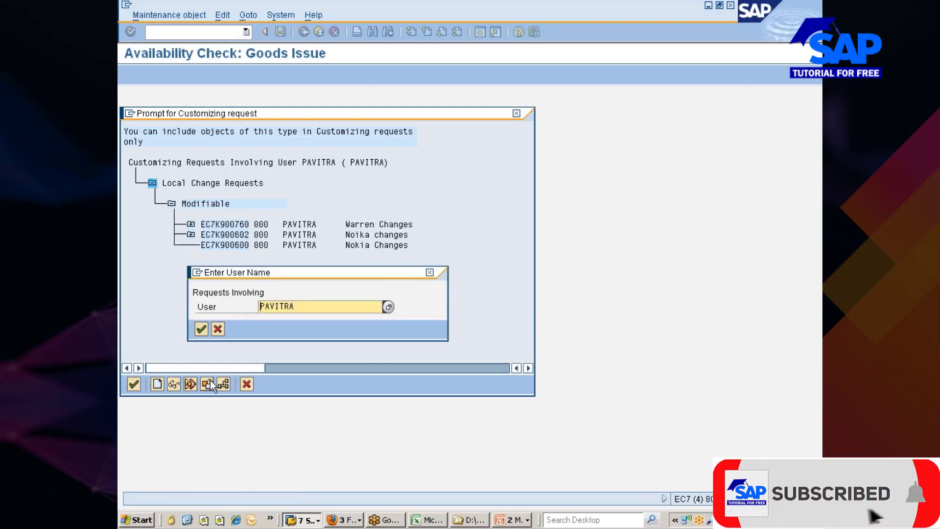
key("BackSpace")
key("BackSpace")
key("BackSpace")
key("BackSpace")
key("BackSpace")
key("BackSpace")
key("BackSpace")
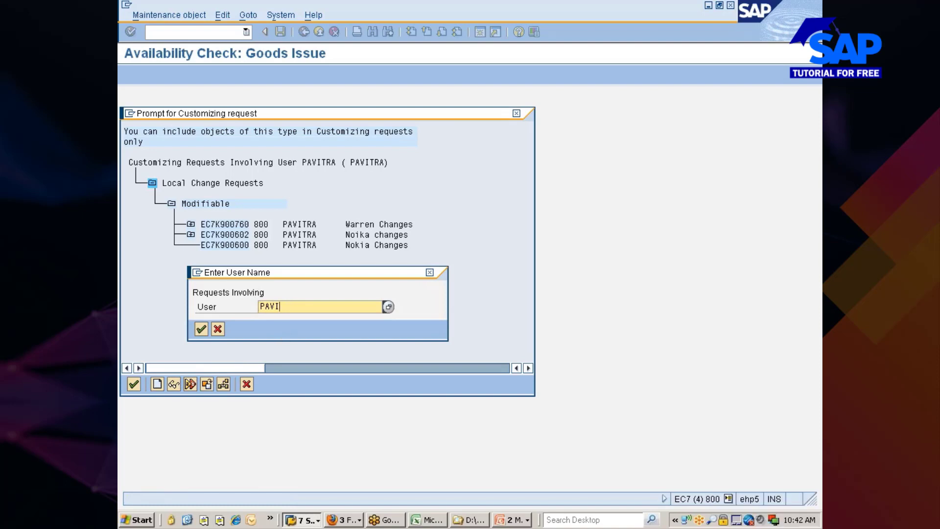
type("lakshmi")
key("Return")
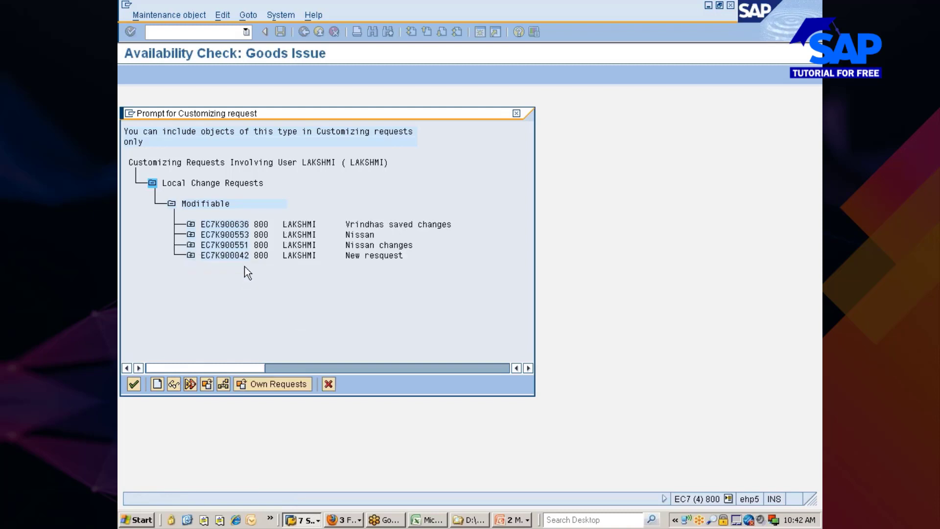
Try to record the change in the other user's customizing request "Nissan changes", and cancel the request prompt
double_click(227, 243)
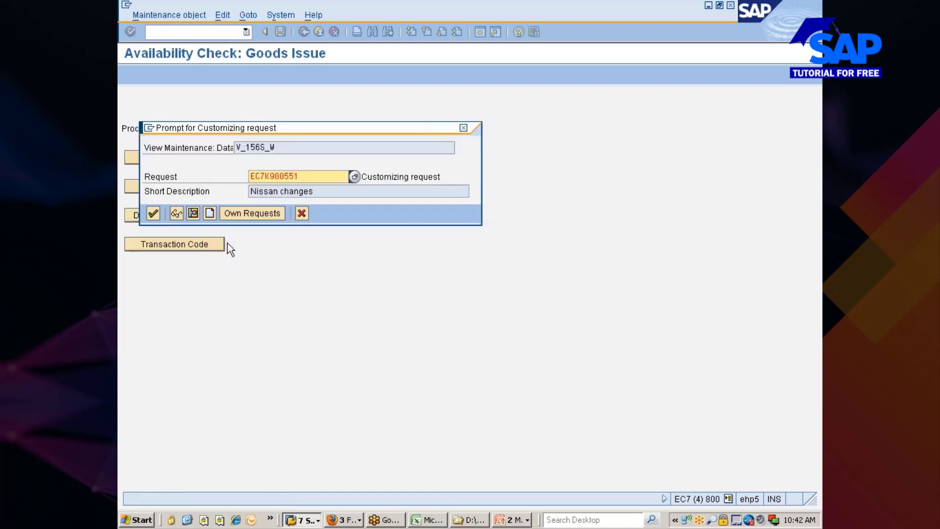
left_click(153, 214)
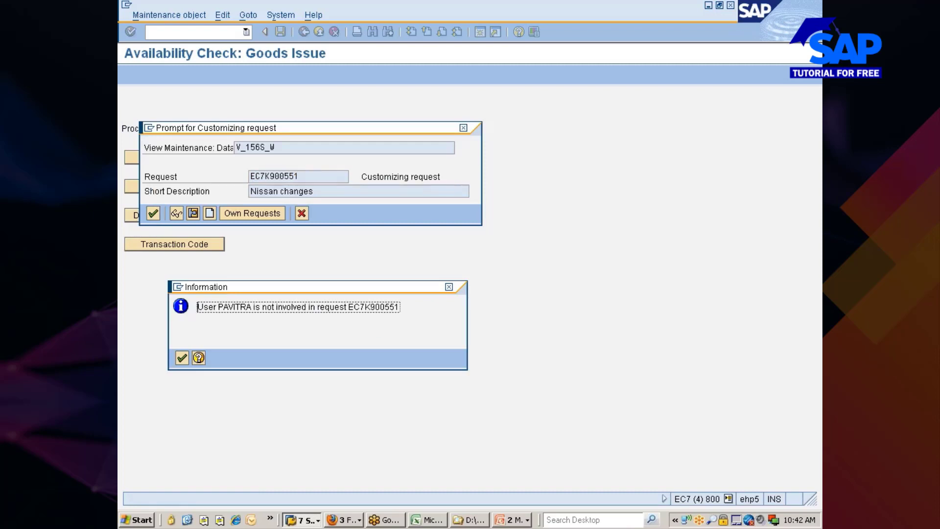
left_click(182, 357)
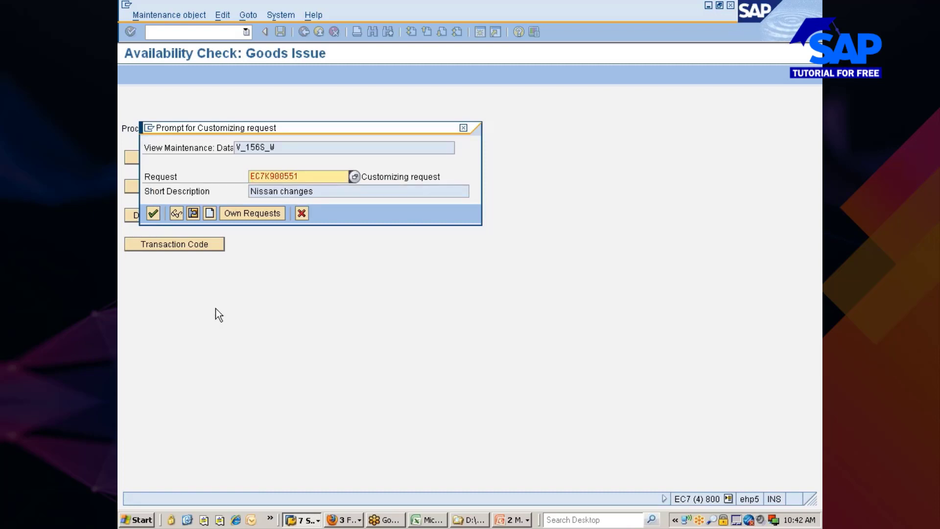
left_click_drag(299, 177, 249, 177)
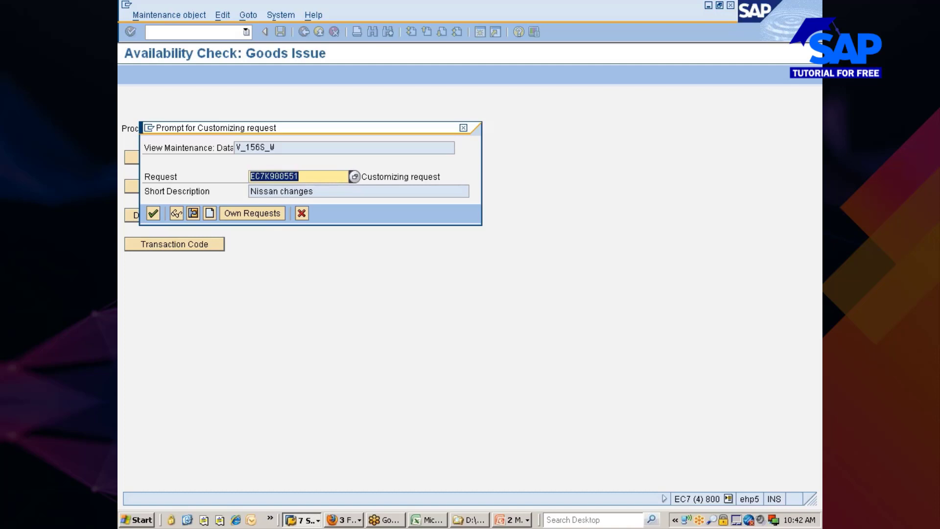
left_click(250, 179)
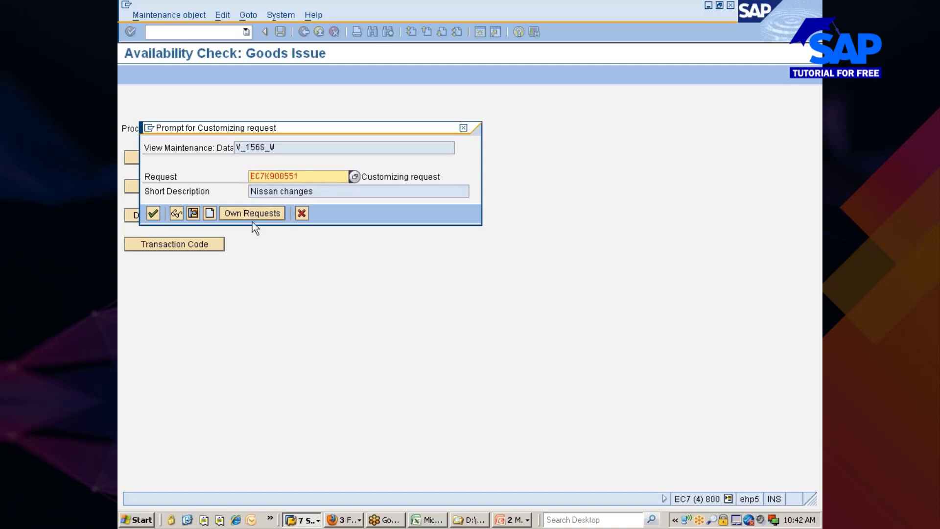
left_click(301, 213)
Open the Transport Organizer in a new session with transaction SE10
left_click(147, 32)
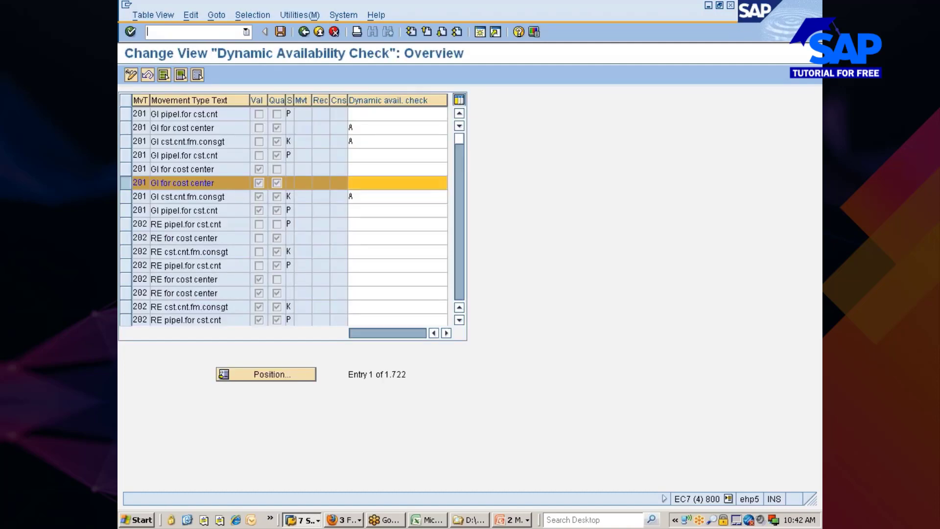
type("/ose10")
key("Return")
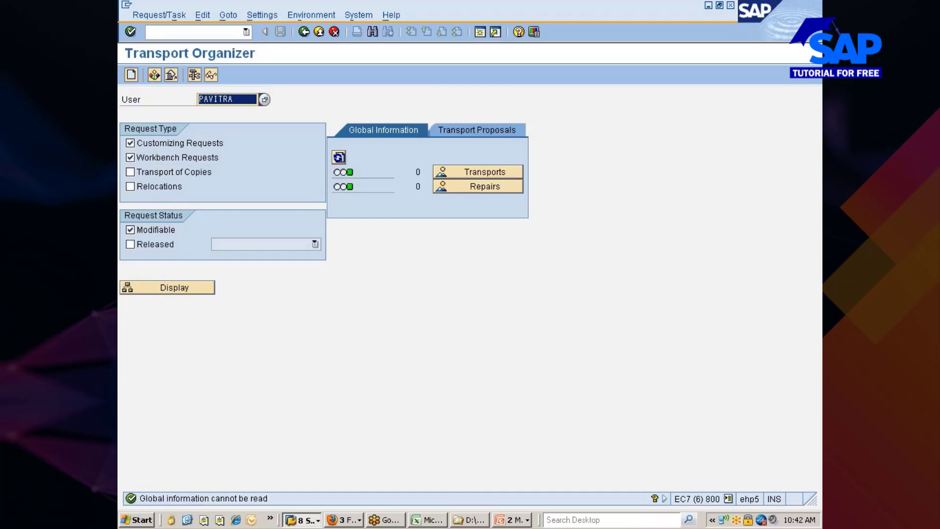
left_click(191, 32)
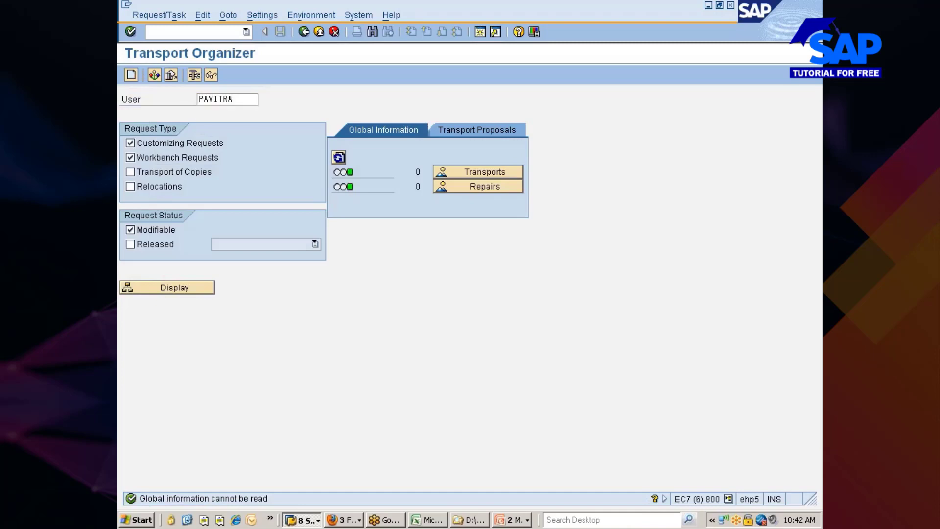
type("/nse")
type("10")
key("Return")
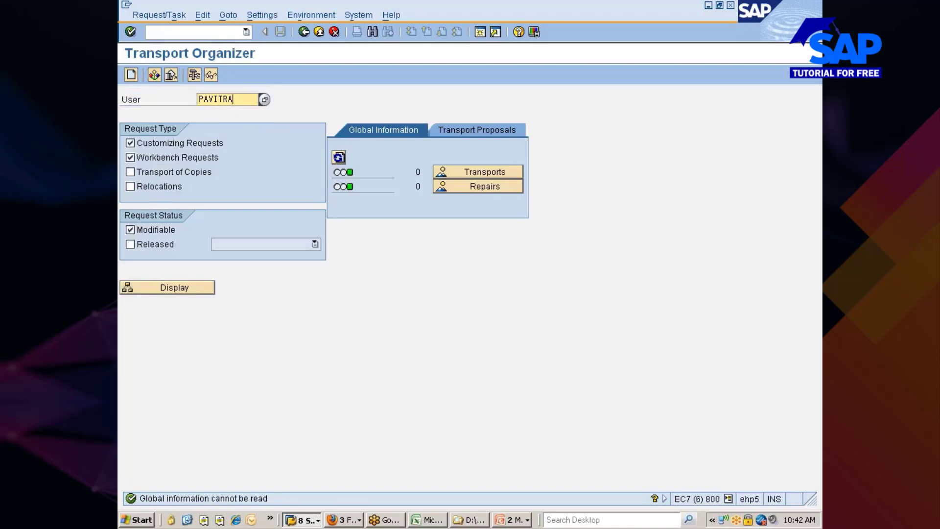
Enter the other user's name in the Transport Organizer and display the change requests involving that user
key("BackSpace")
key("BackSpace")
key("BackSpace")
key("BackSpace")
key("BackSpace")
key("BackSpace")
key("BackSpace")
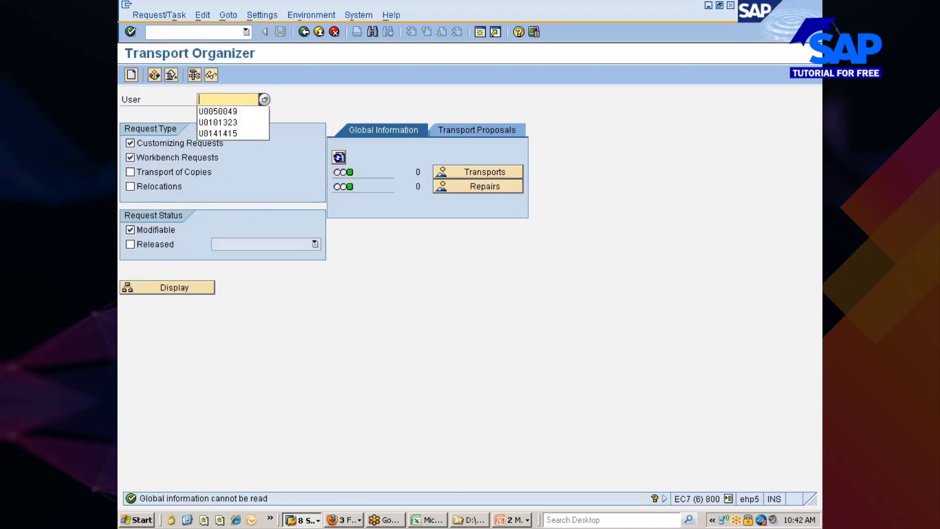
type("lakshmi")
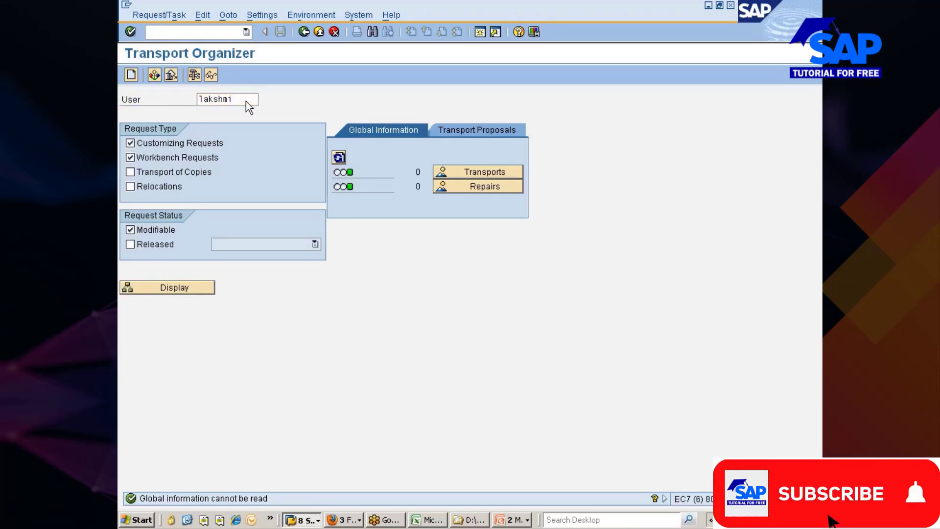
key("Return")
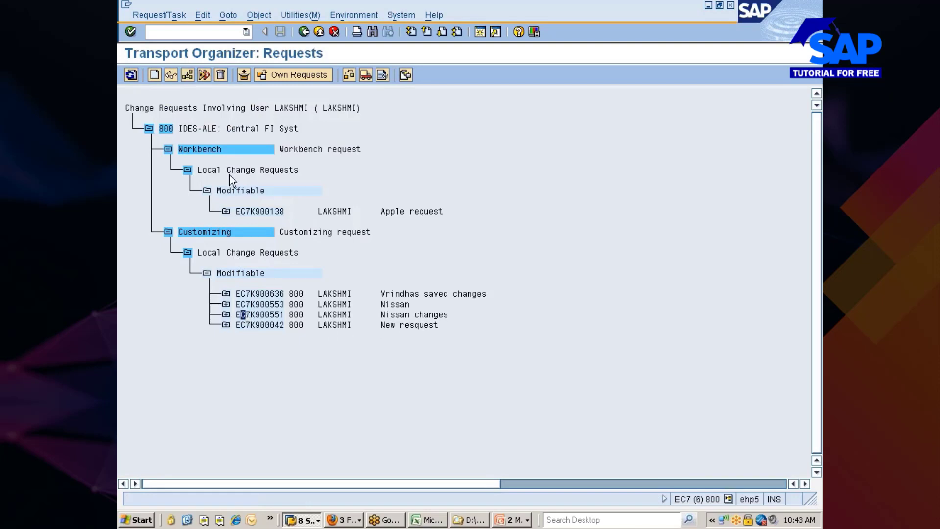
Change the owner of the "Nissan changes" customizing request to the own user and return to the Dynamic Availability Check overview
left_click(169, 16)
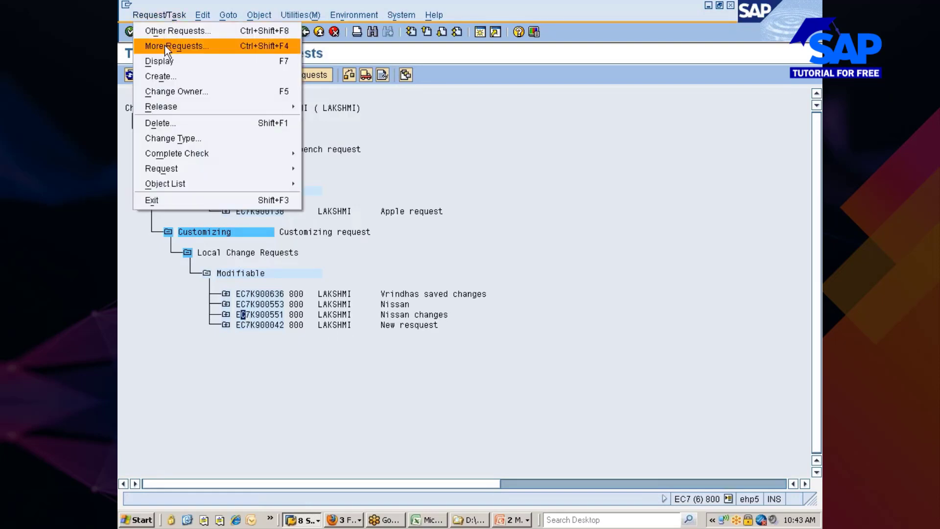
left_click(175, 89)
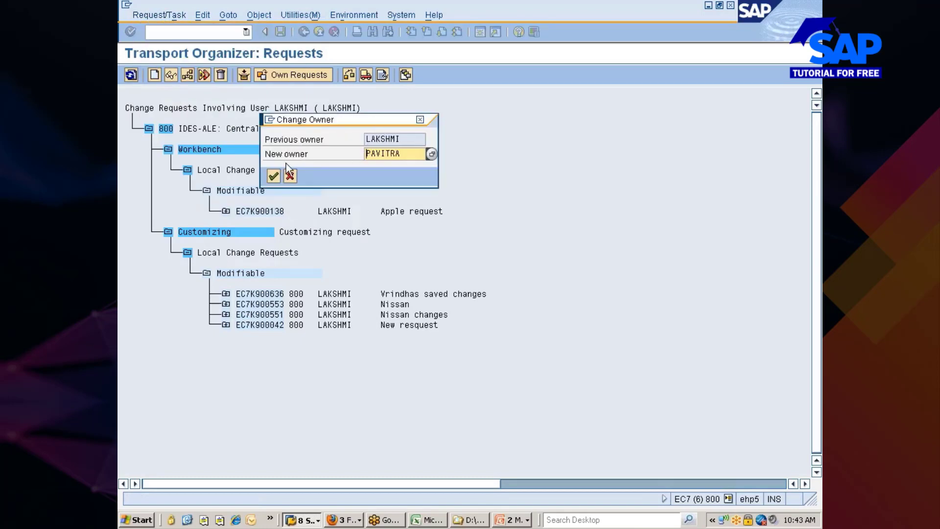
left_click(273, 176)
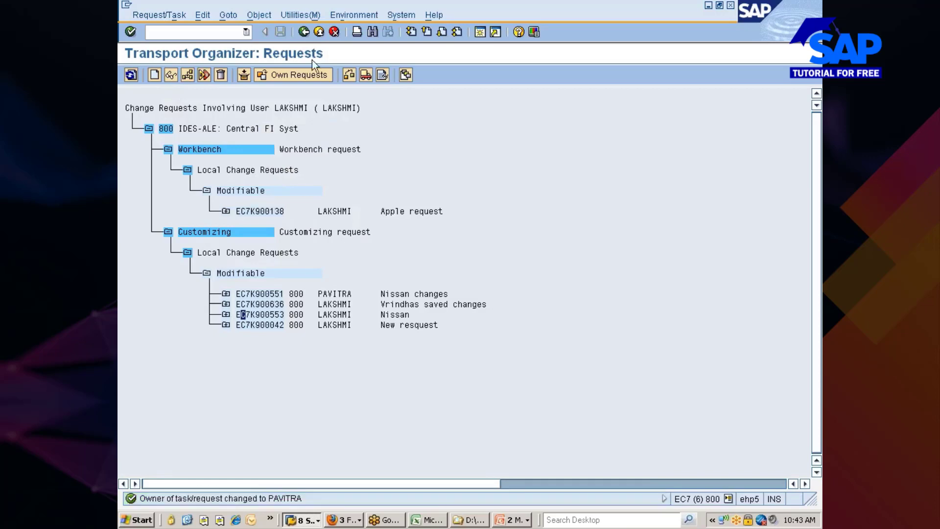
left_click(304, 31)
left_click(303, 32)
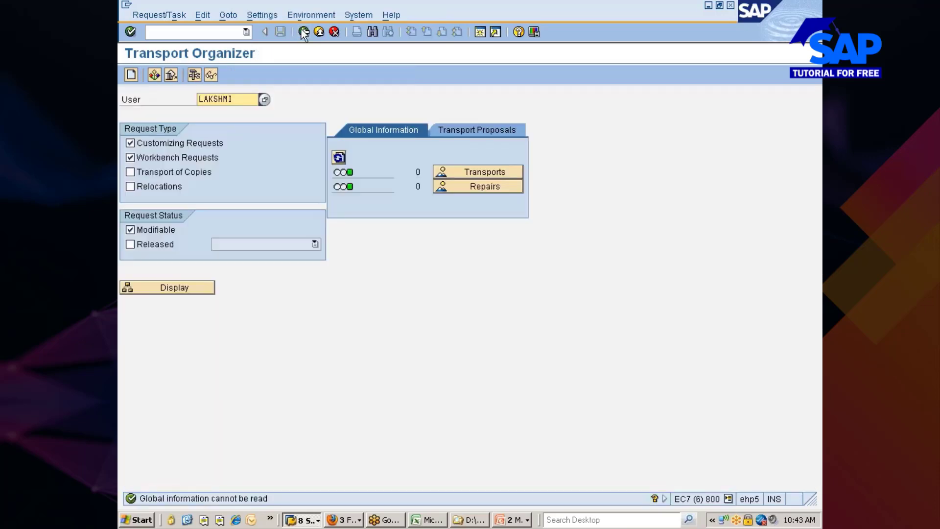
left_click(303, 32)
key("alt+Tab")
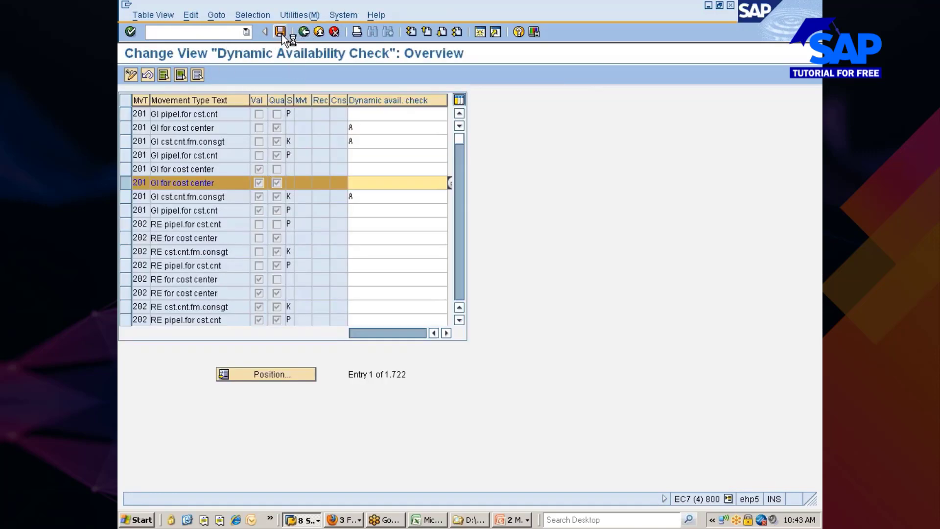
left_click(280, 32)
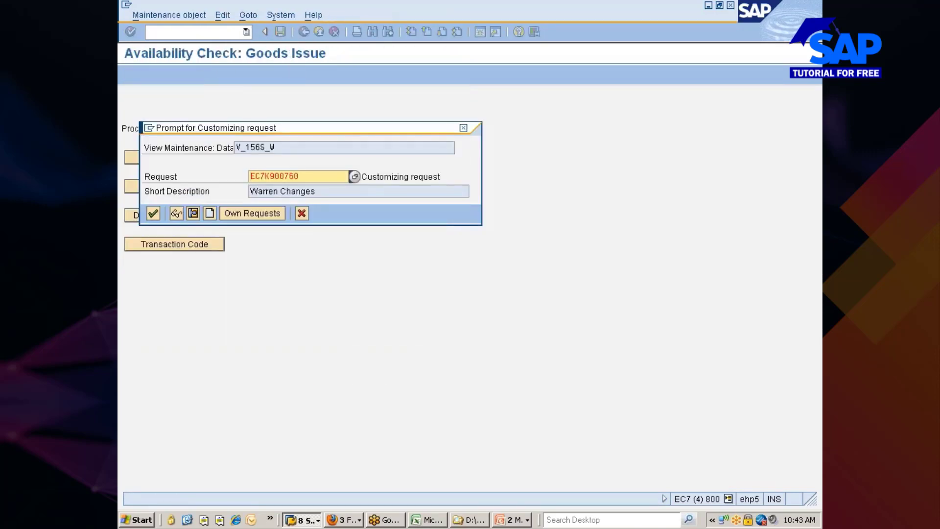
left_click(193, 214)
left_click(179, 213)
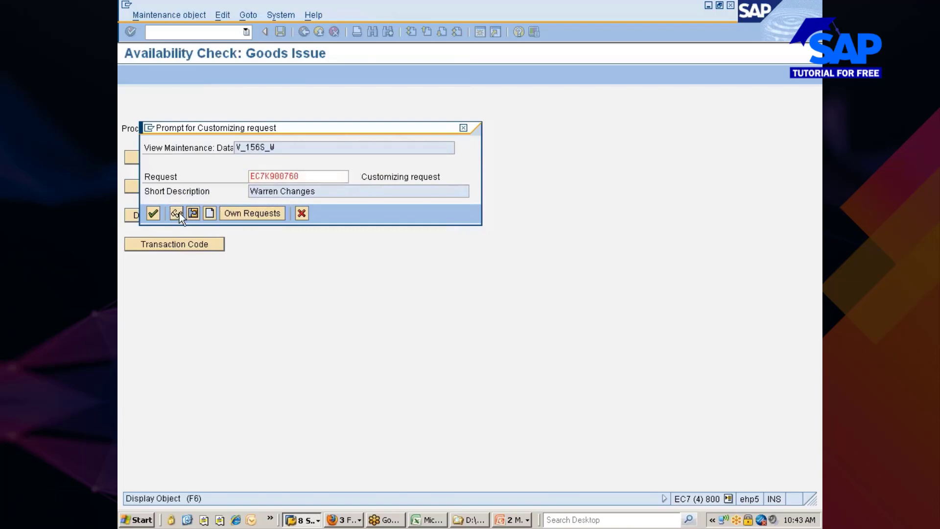
left_click(183, 358)
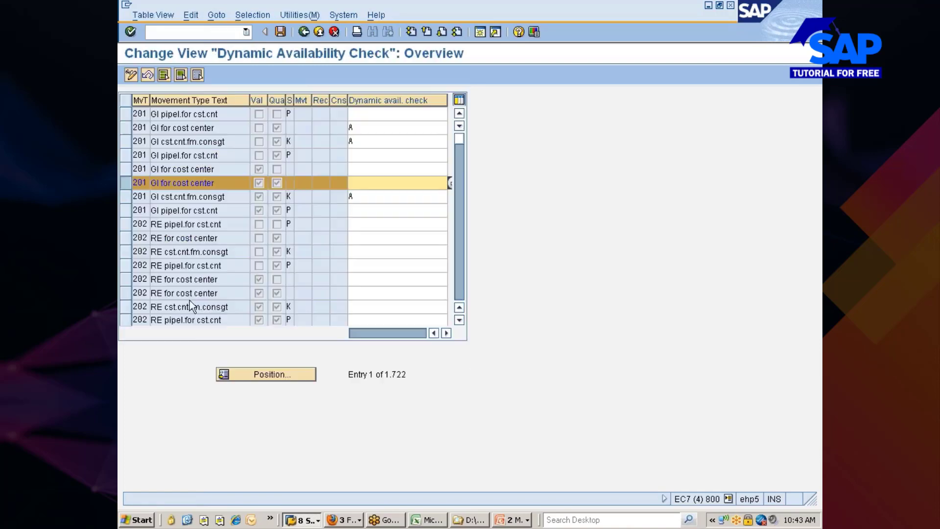
Save the Dynamic Availability Check change to the own customizing request "Nissan changes", creating a new task in that request
left_click(280, 33)
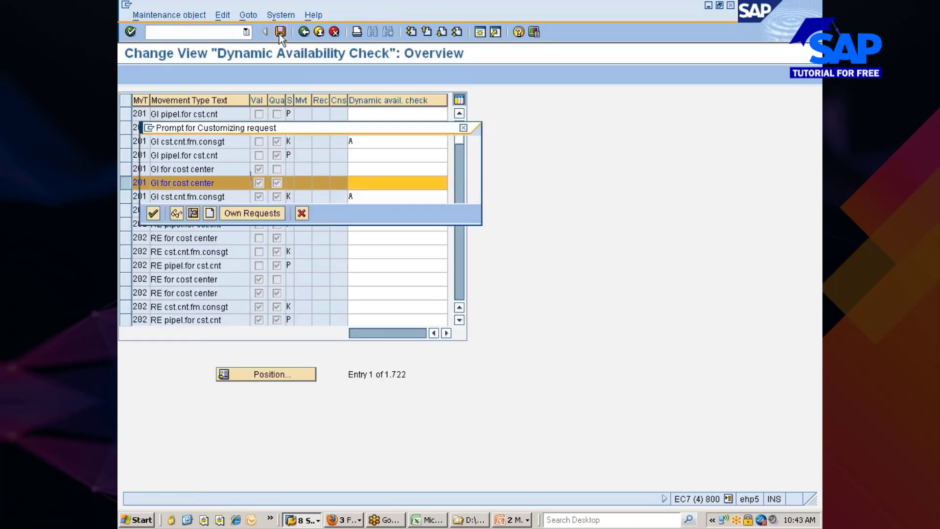
left_click(236, 213)
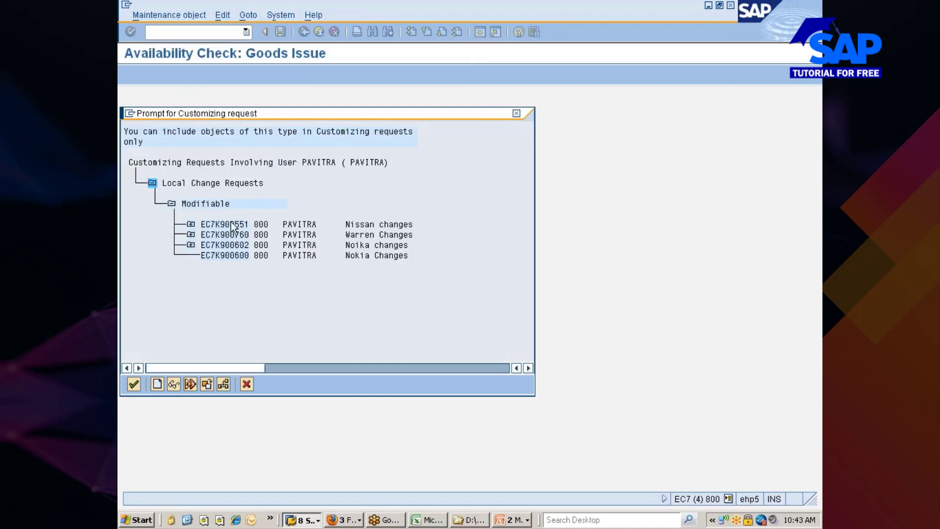
double_click(231, 225)
left_click(153, 212)
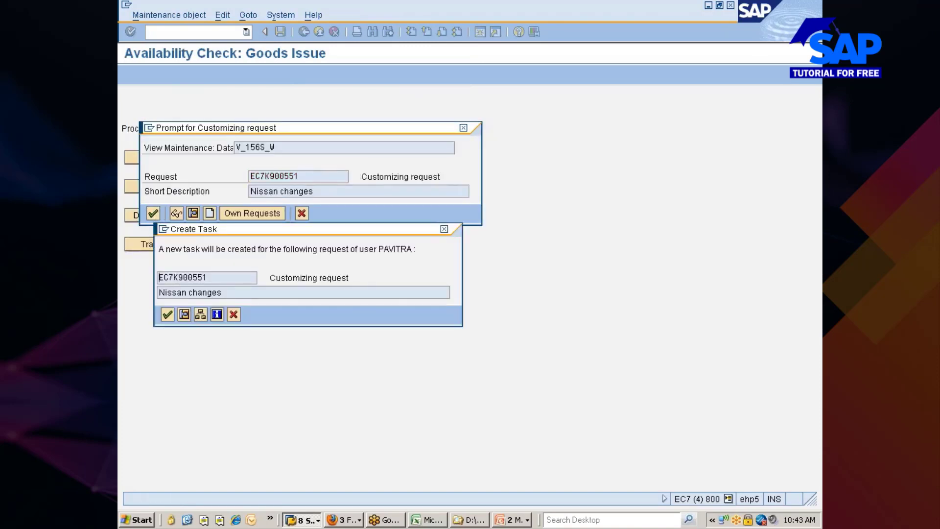
left_click(337, 277)
left_click(170, 314)
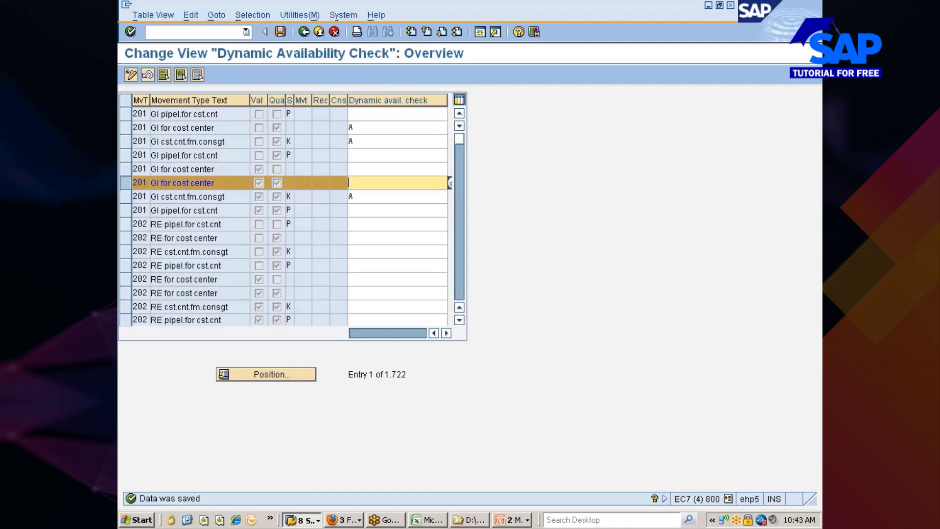
Leave the Dynamic Availability Check overview and read the goods issue error message text about the checking group and checking rule
left_click(304, 32)
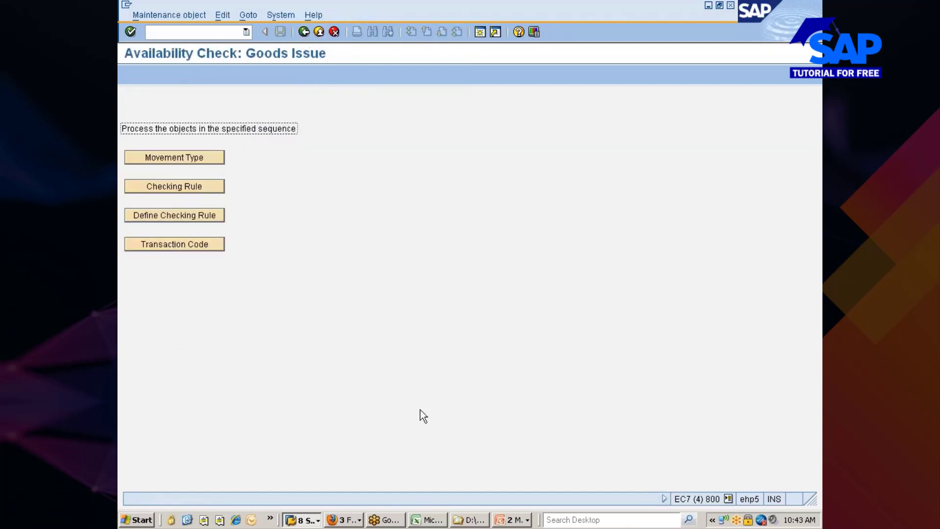
left_click(305, 520)
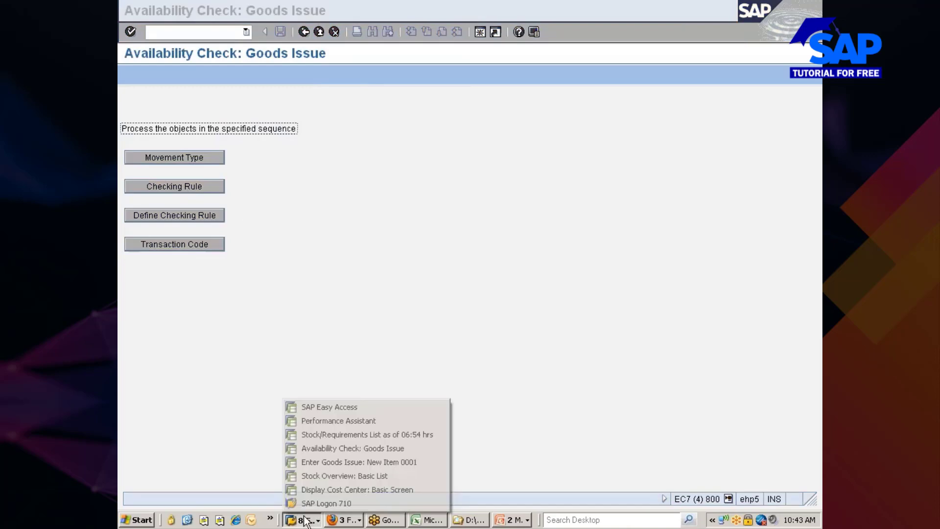
left_click(351, 420)
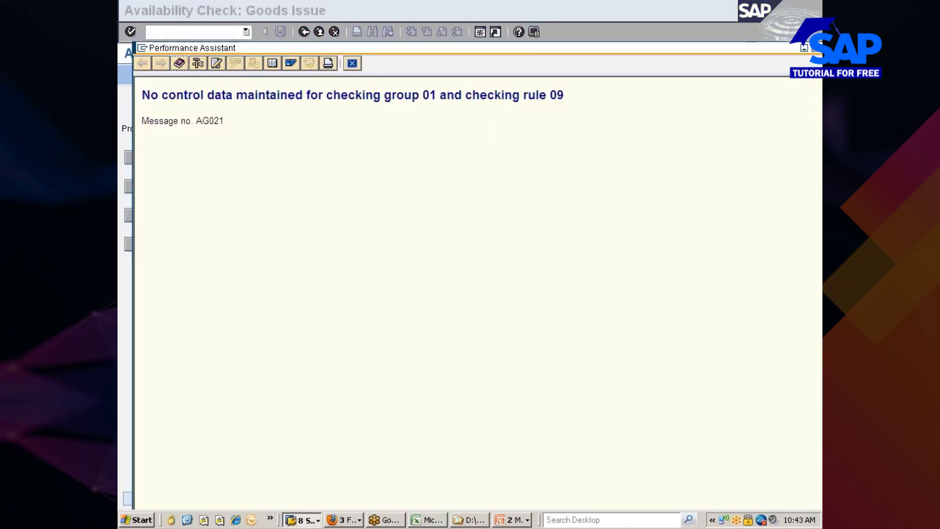
left_click_drag(325, 94, 564, 94)
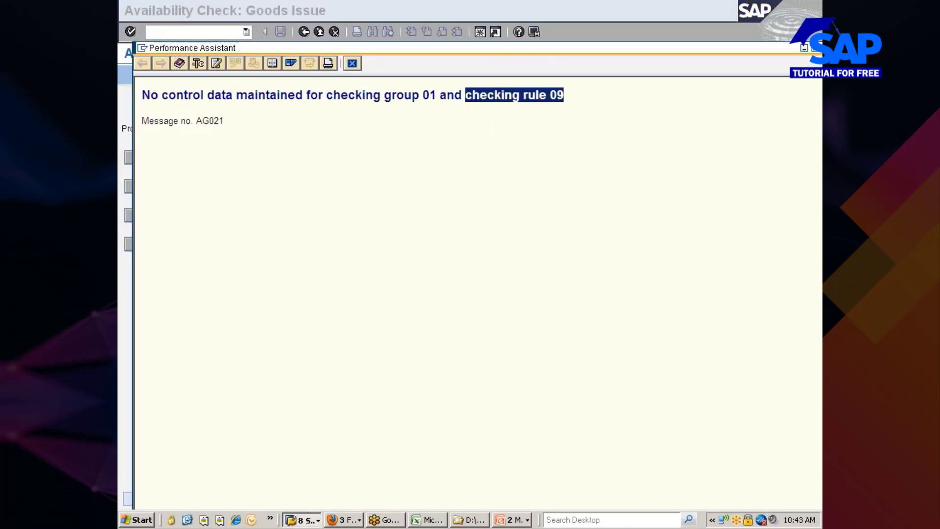
left_click(352, 63)
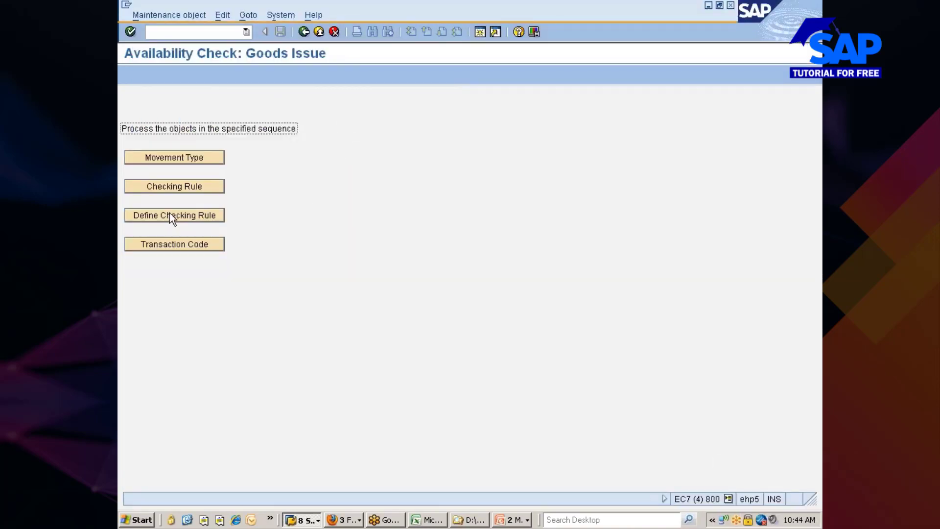
Clear the checking rule assigned to transaction code MB1A and save the change to the "Nissan changes" customizing request
left_click(167, 242)
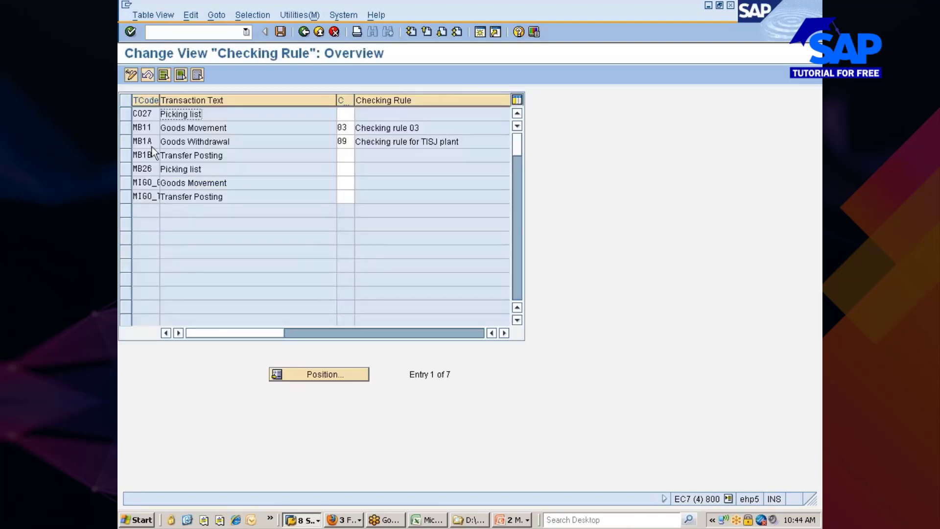
left_click(348, 143)
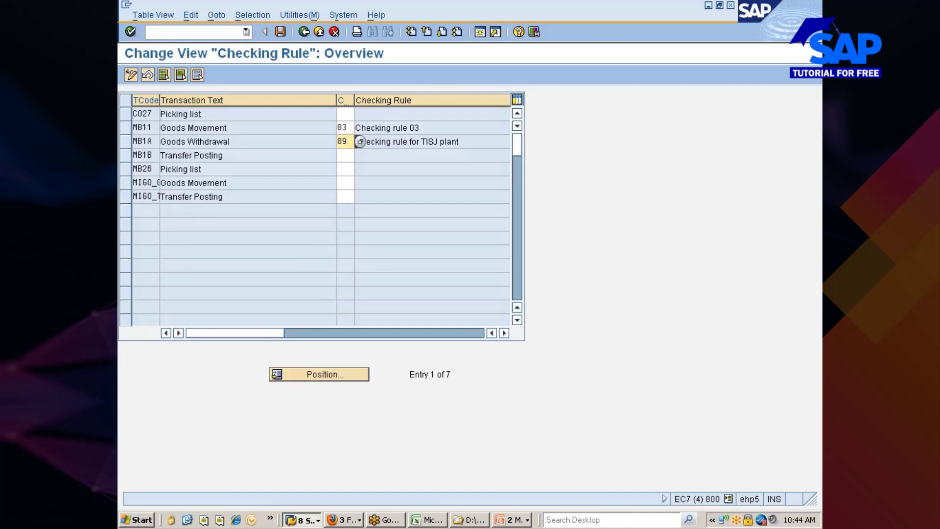
key("BackSpace")
key("BackSpace")
key("Return")
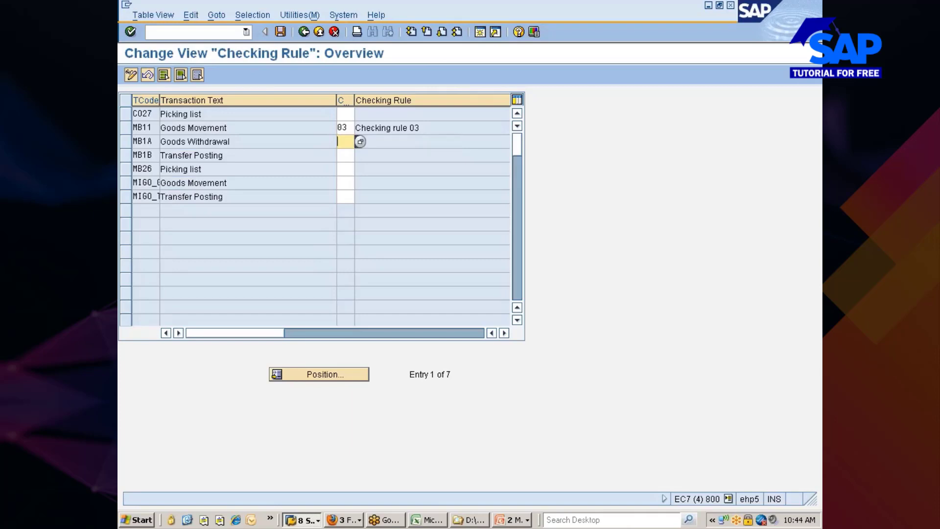
left_click(281, 32)
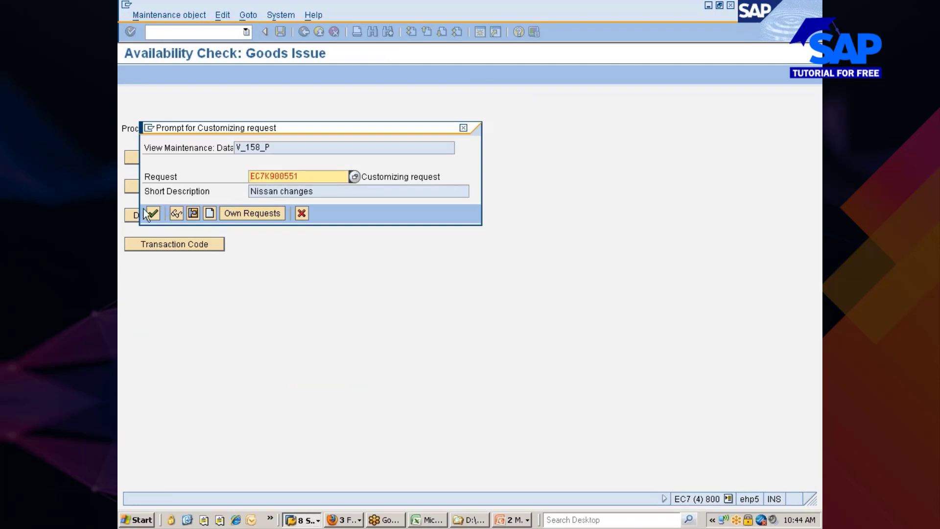
left_click(152, 213)
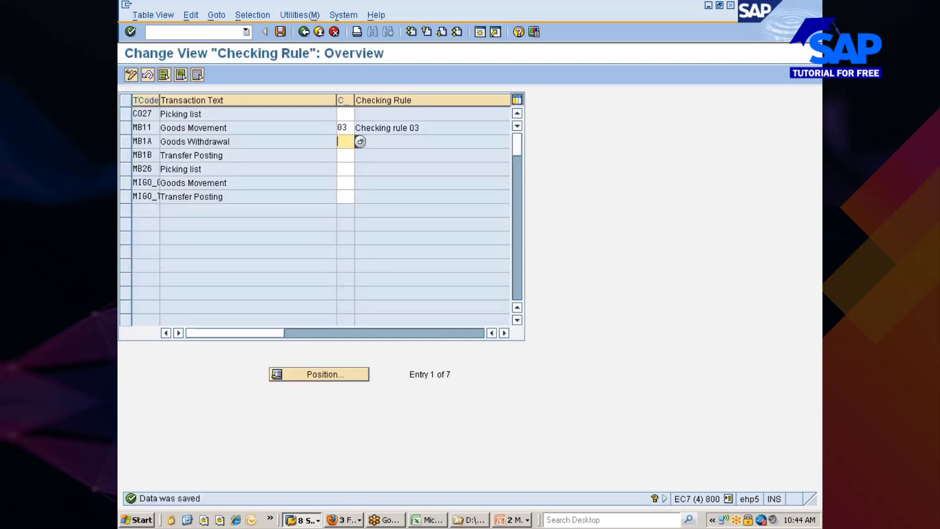
Close the error message's help text and try to validate the existing REARWHEEL_TYRE goods issue item again
key("F1")
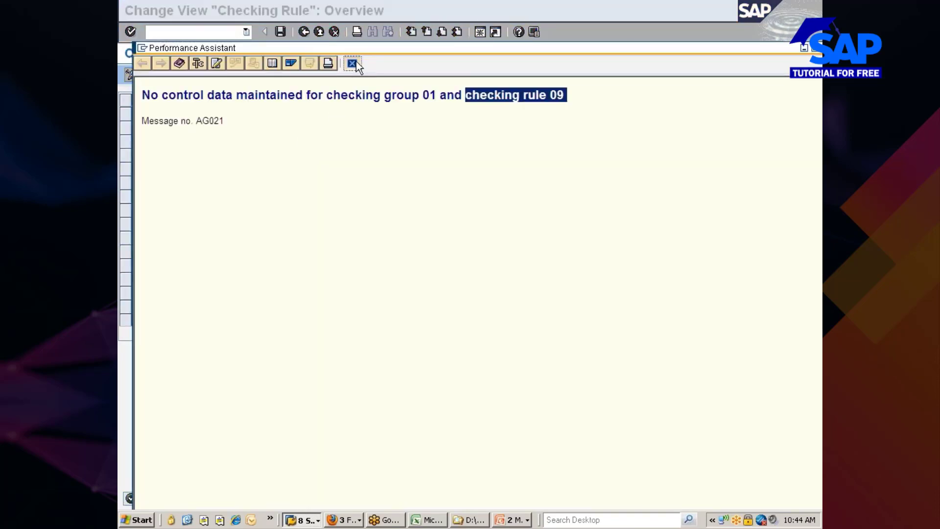
left_click(353, 63)
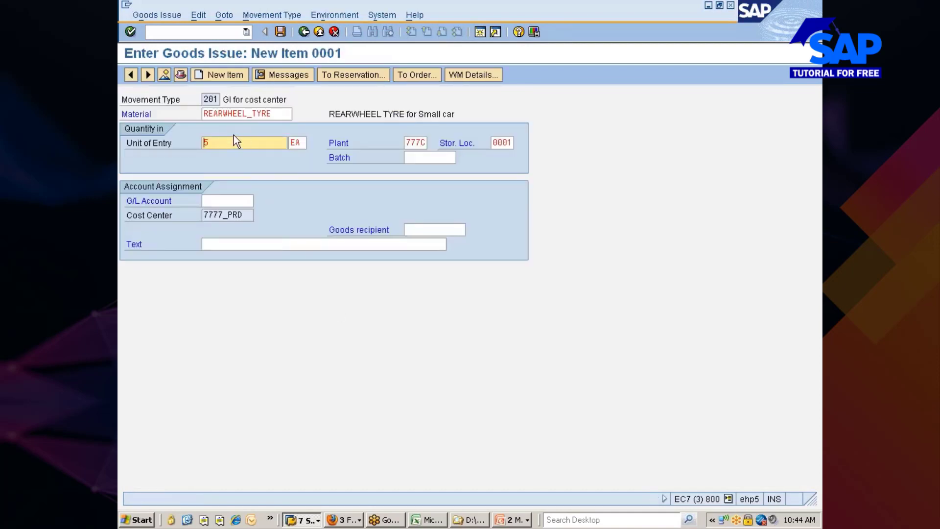
key("Return")
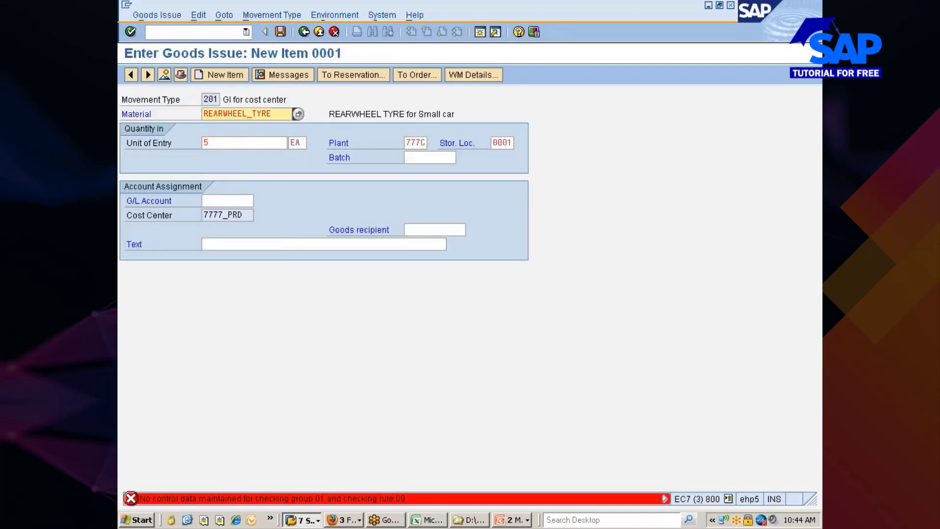
Restart the goods issue with transaction MB1A, accepting movement type 201, plant 777C and storage location 0001
left_click(196, 32)
type("/")
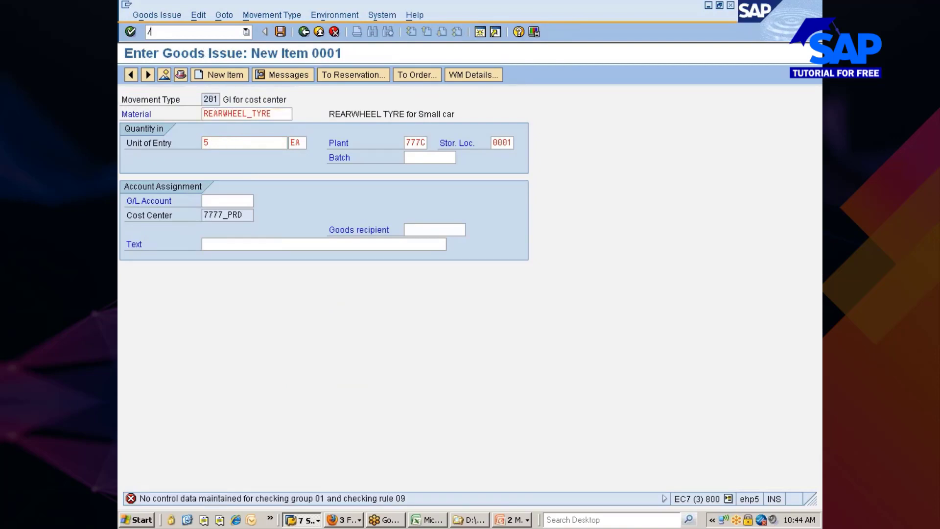
type("nmb1")
key("Return")
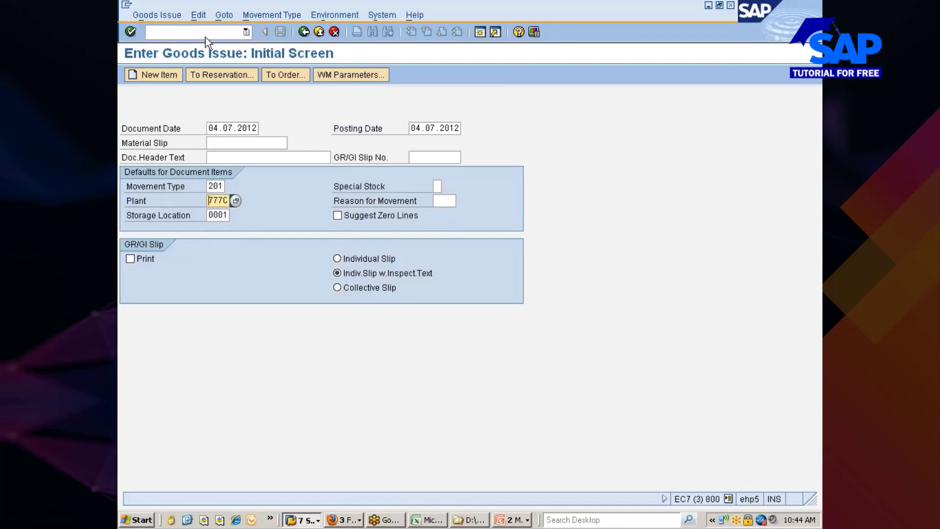
key("Return")
Enter cost center 7777_PRD and add a goods issue item for material REARWHEEL_TYRE with quantity 5
key("Down")
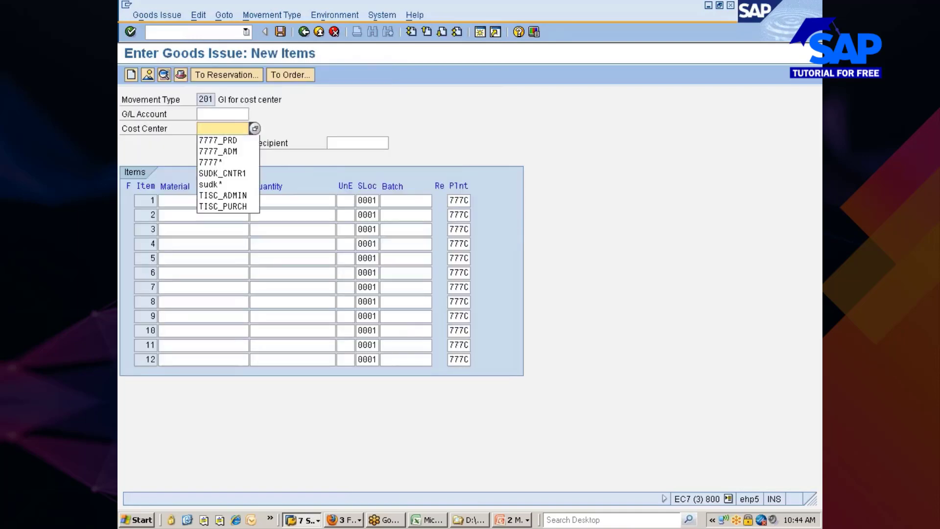
key("Down")
key("Return")
key("Tab")
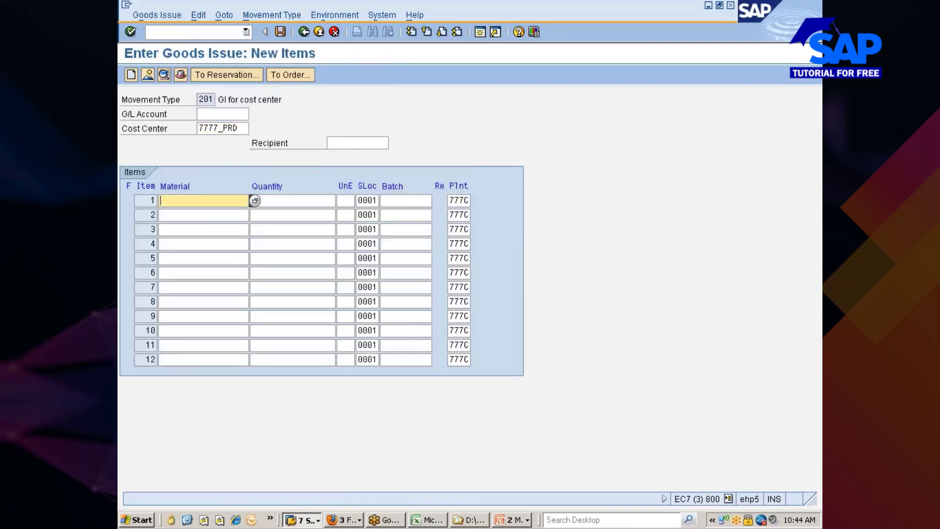
key("Down")
key("Down")
key("Return")
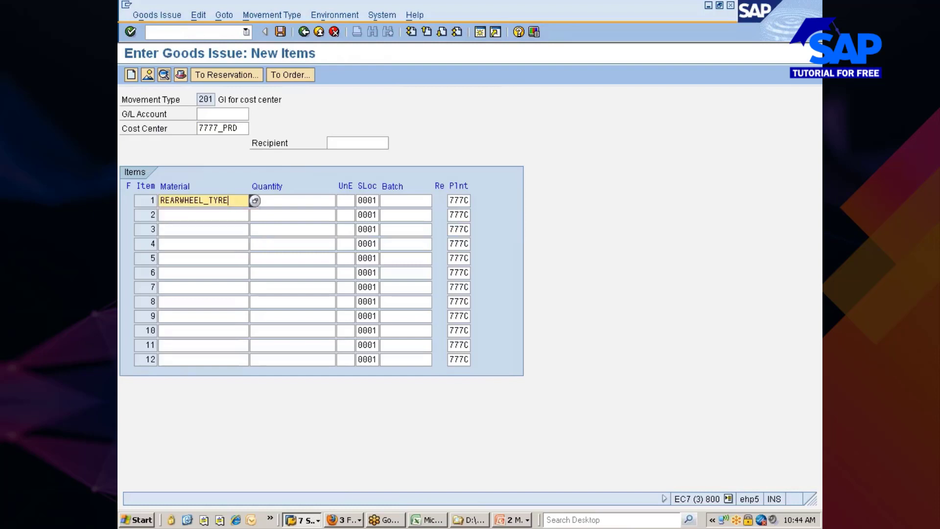
key("Tab")
key("Down")
key("Down")
key("Return")
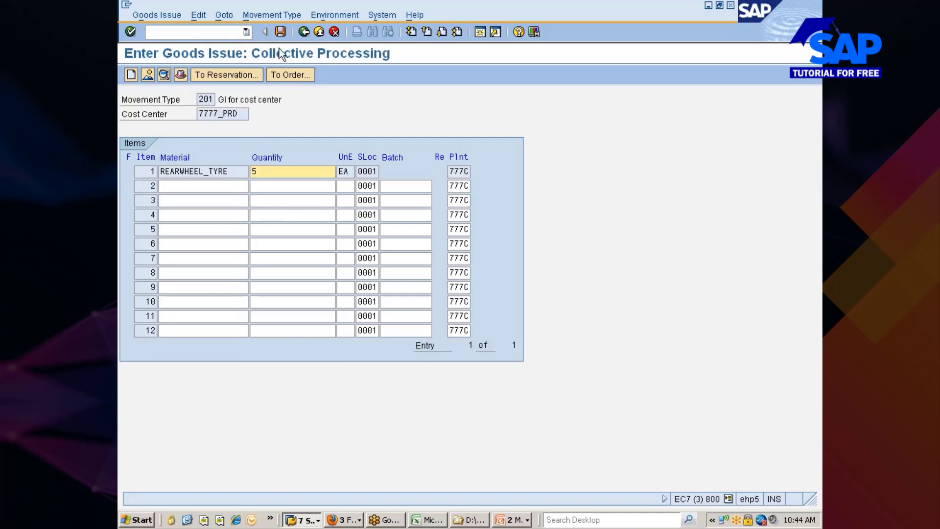
Check the unrestricted-use stock of REARWHEEL_TYRE in storage location 0001 in the stock overview, and return to the goods issue
left_click(300, 520)
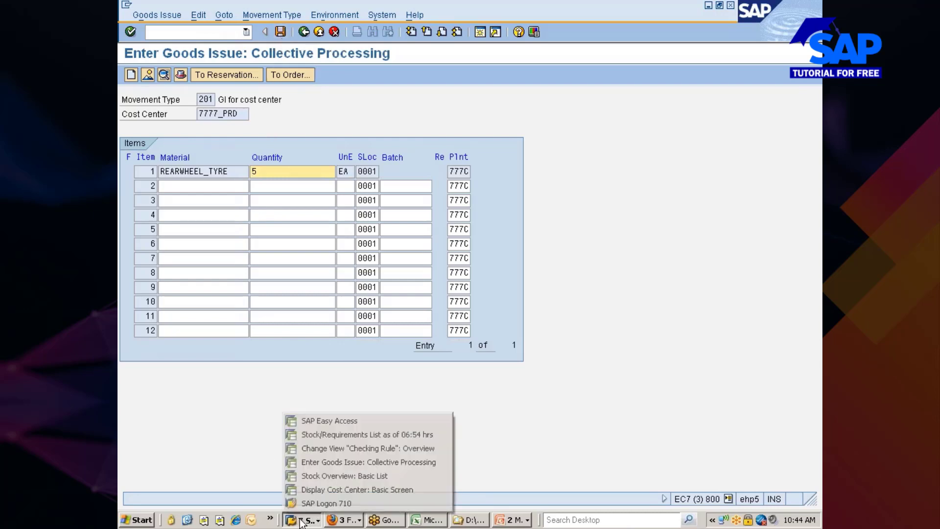
left_click(336, 478)
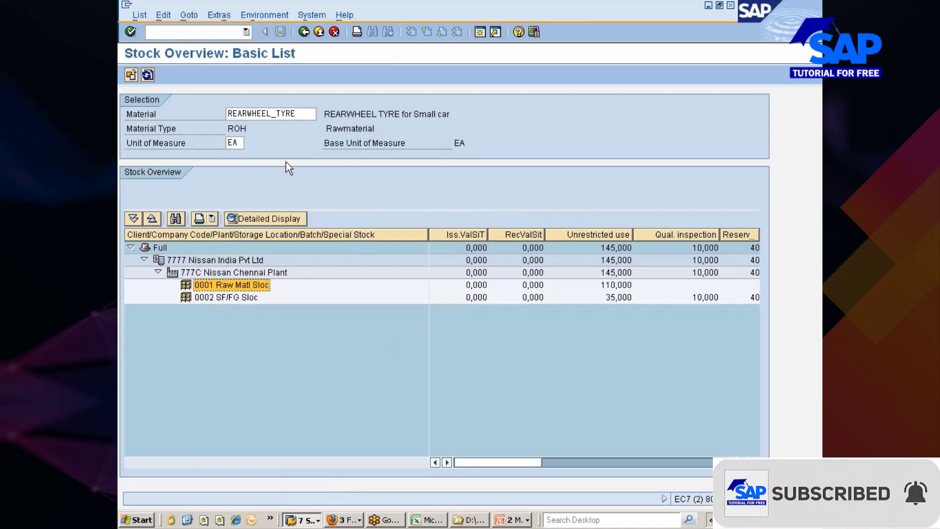
key("alt+Tab")
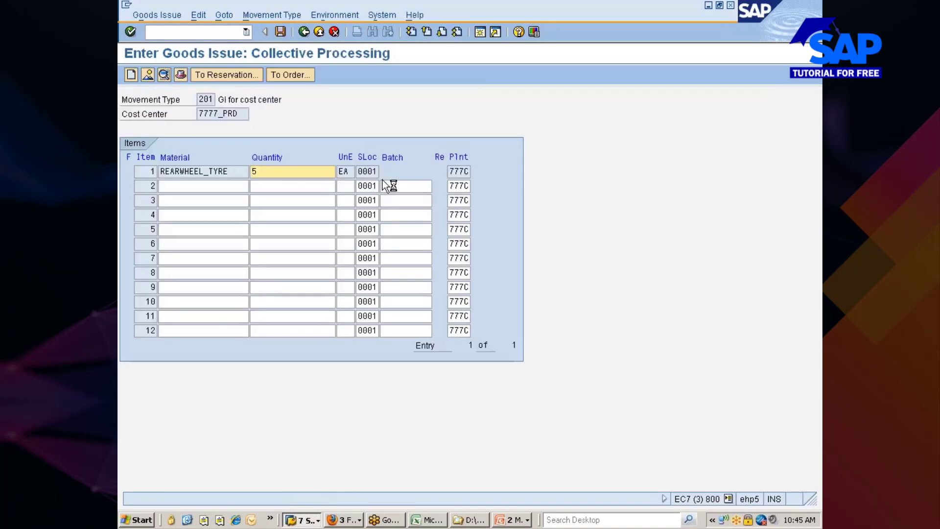
key("alt+Tab")
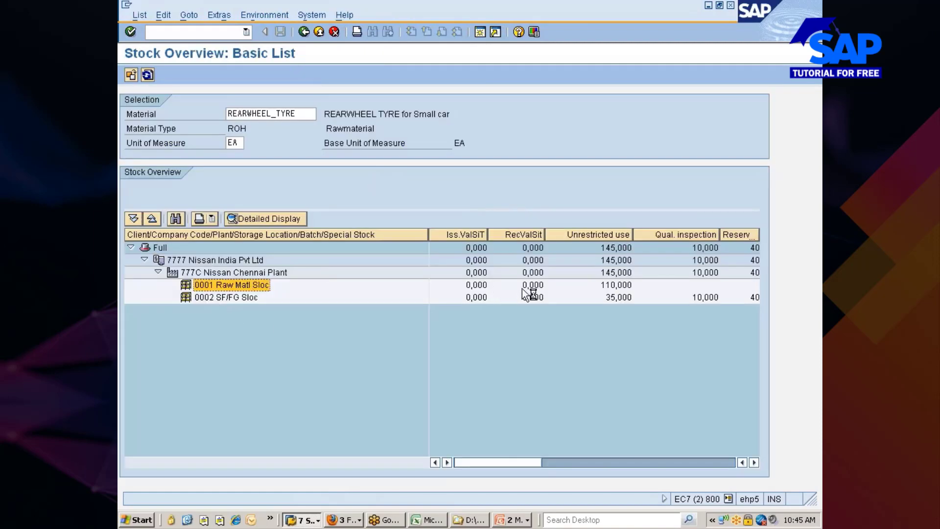
left_click(615, 288)
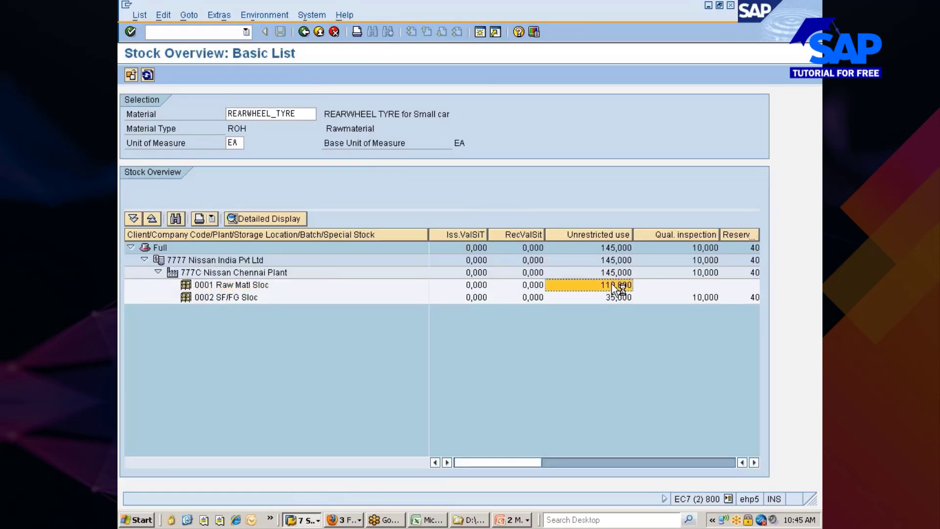
key("alt+Tab")
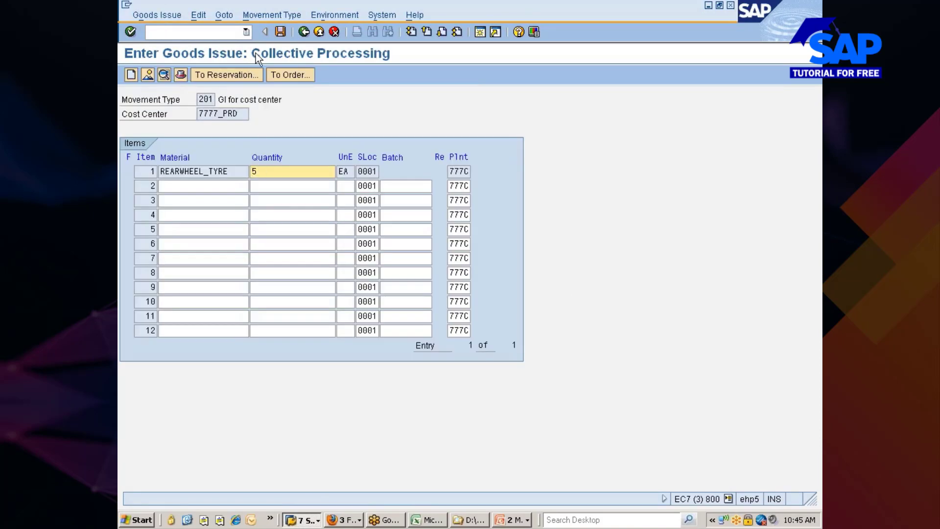
Post the goods issue and refresh the stock overview for REARWHEEL_TYRE
left_click(280, 33)
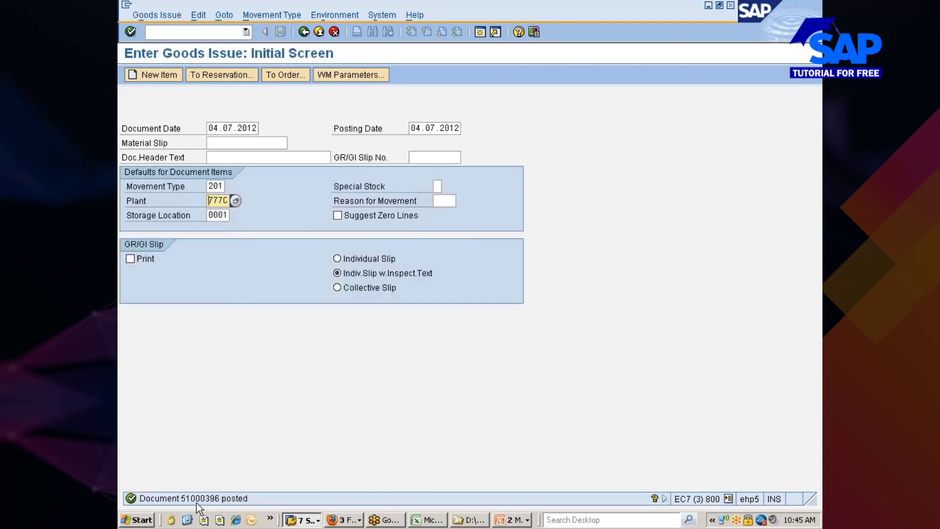
key("alt+Tab")
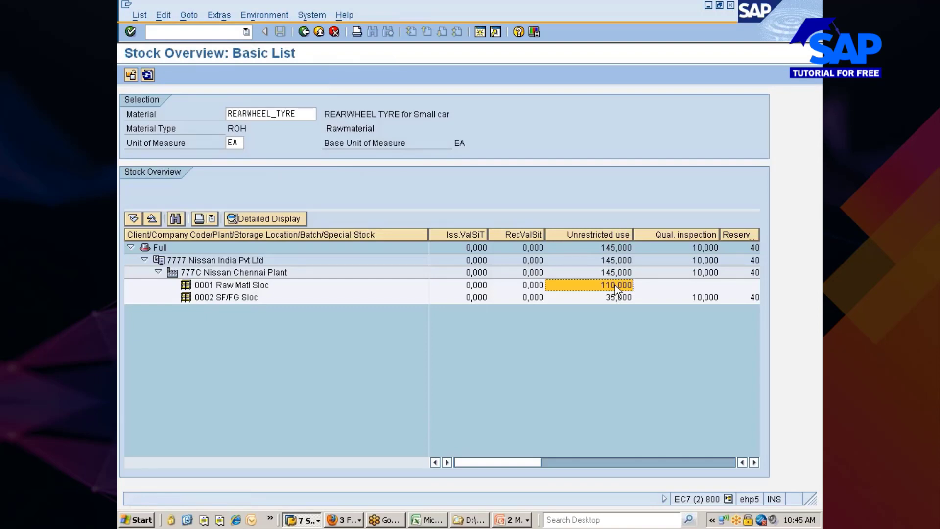
left_click(147, 75)
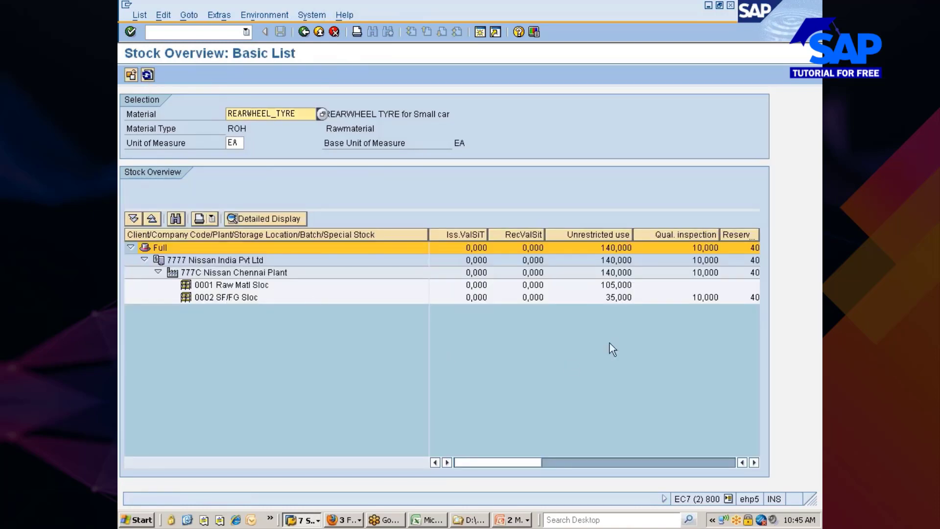
Check the unrestricted-use stock in storage location 0001, view the Goods Issue slide in MM315_07.PPT, and return to the goods issue
left_click(618, 286)
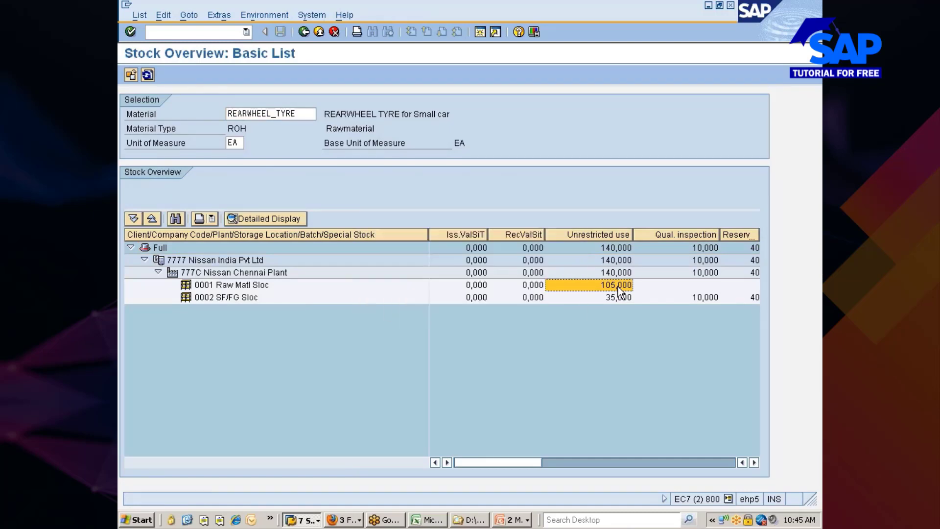
key("F3")
left_click(512, 520)
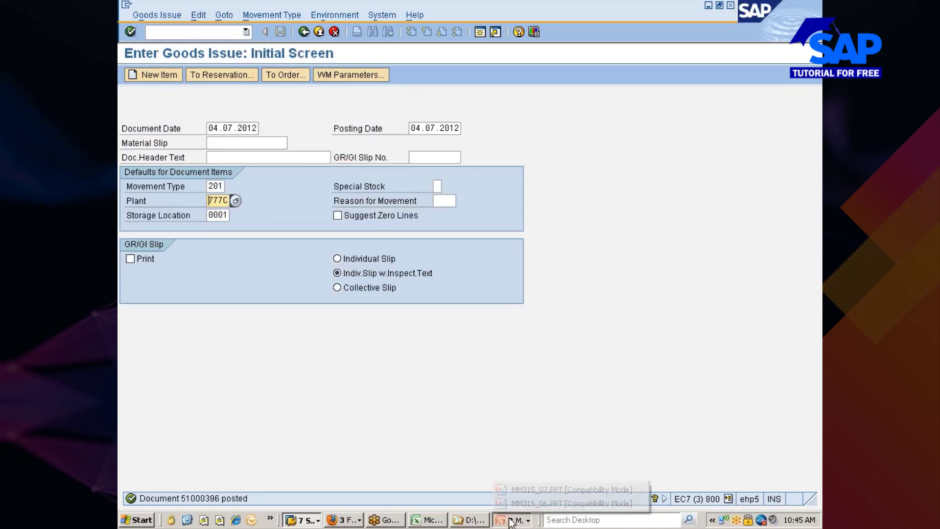
left_click(522, 486)
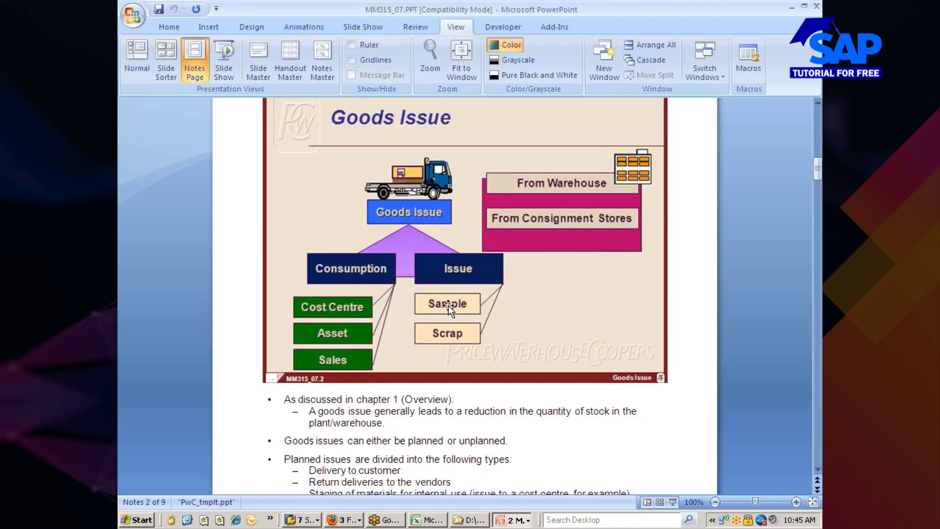
key("alt+Tab")
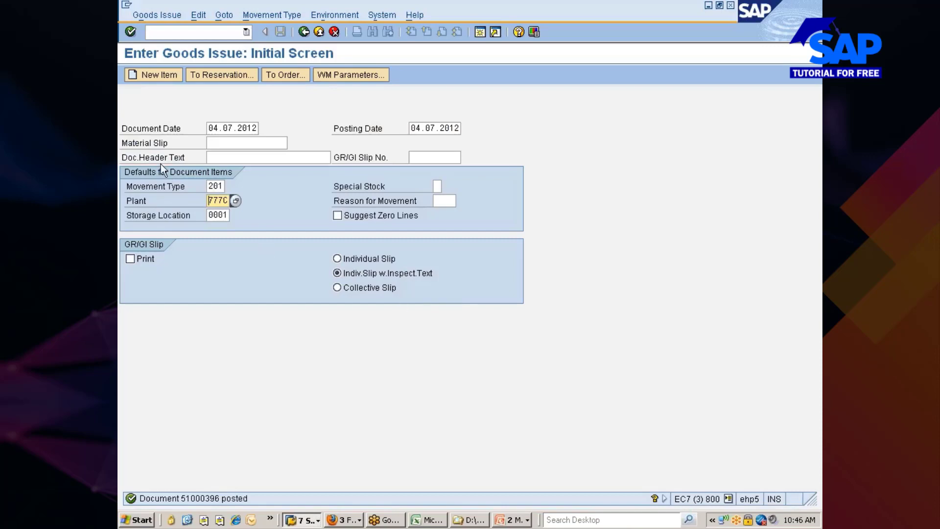
Set the movement type to 333 by choosing an inspection sample from warehouse unrestricted-use stock
left_click(216, 186)
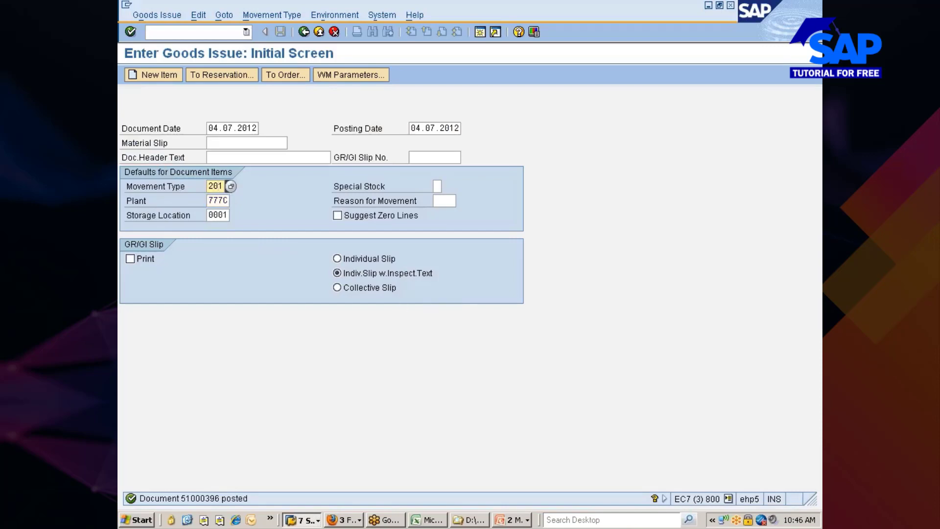
left_click(273, 16)
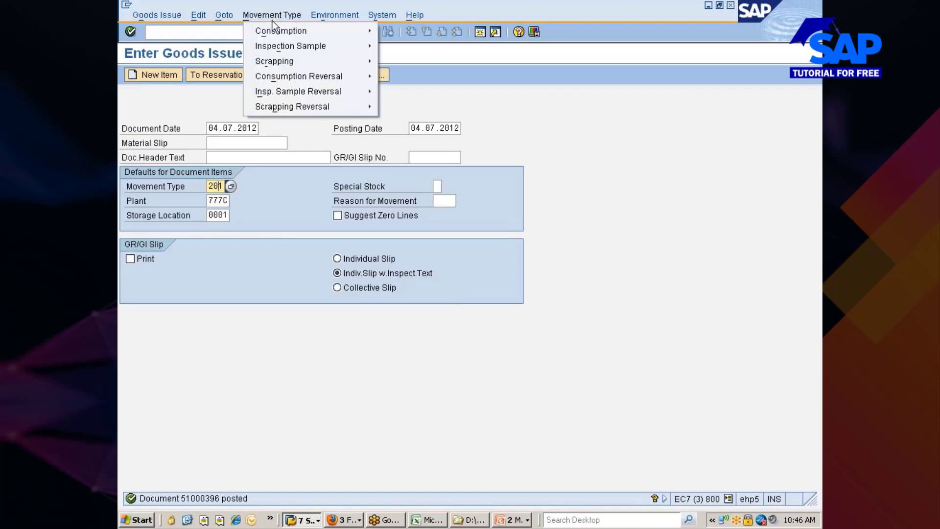
mouse_move(275, 49)
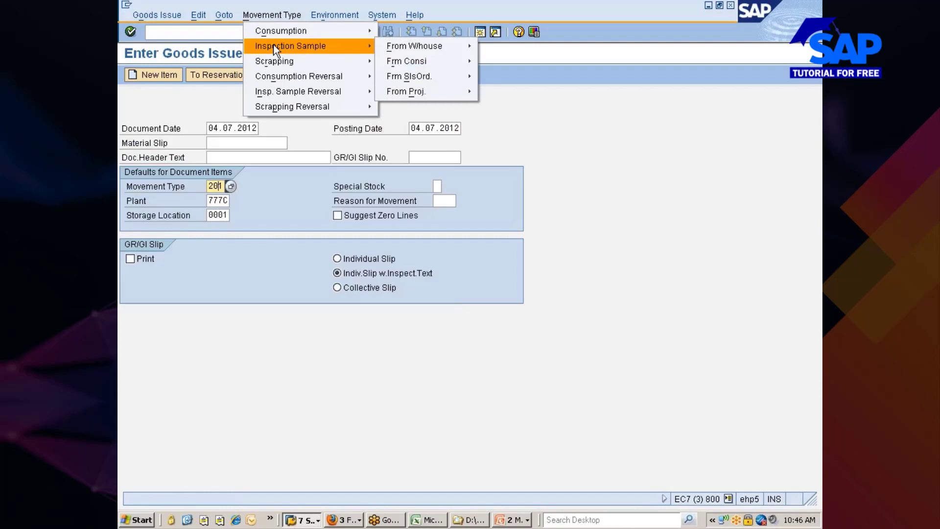
mouse_move(412, 49)
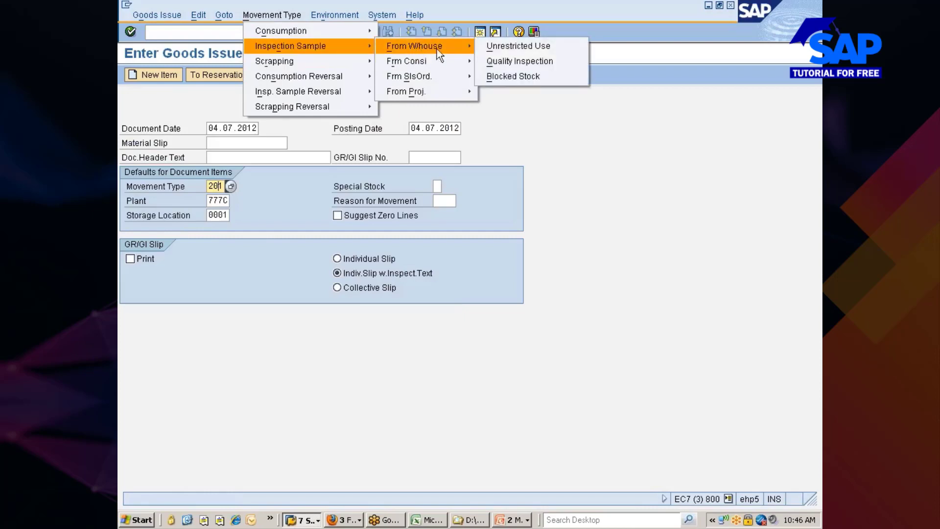
left_click(498, 46)
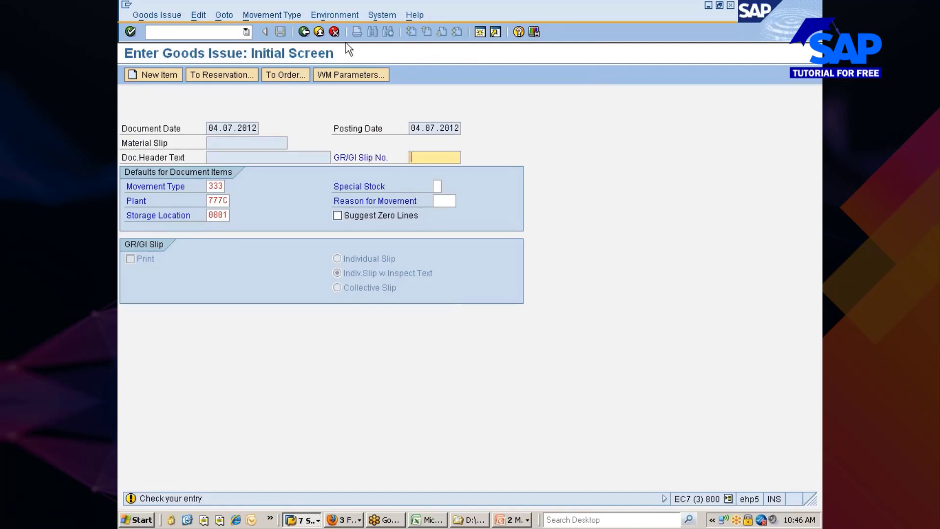
Set the movement type to 331 by choosing an inspection sample from warehouse quality inspection stock
left_click(283, 16)
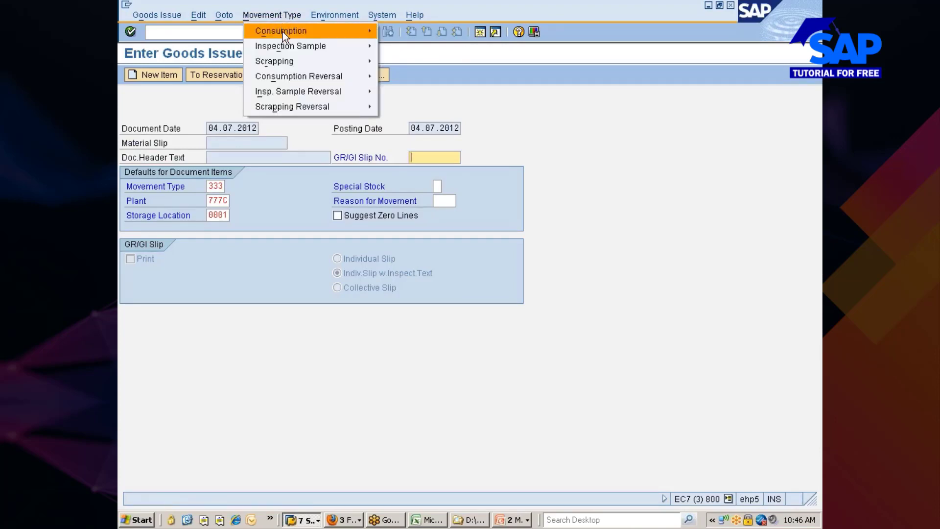
mouse_move(460, 49)
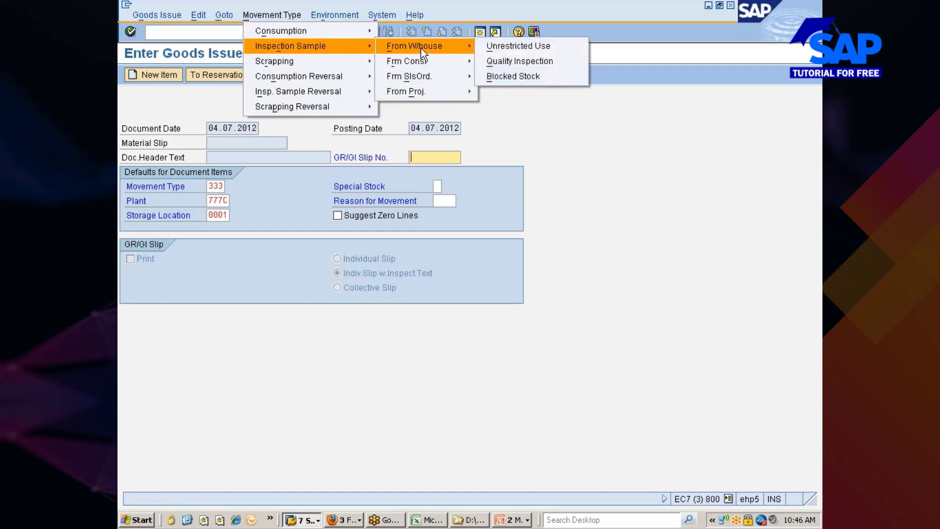
left_click(491, 63)
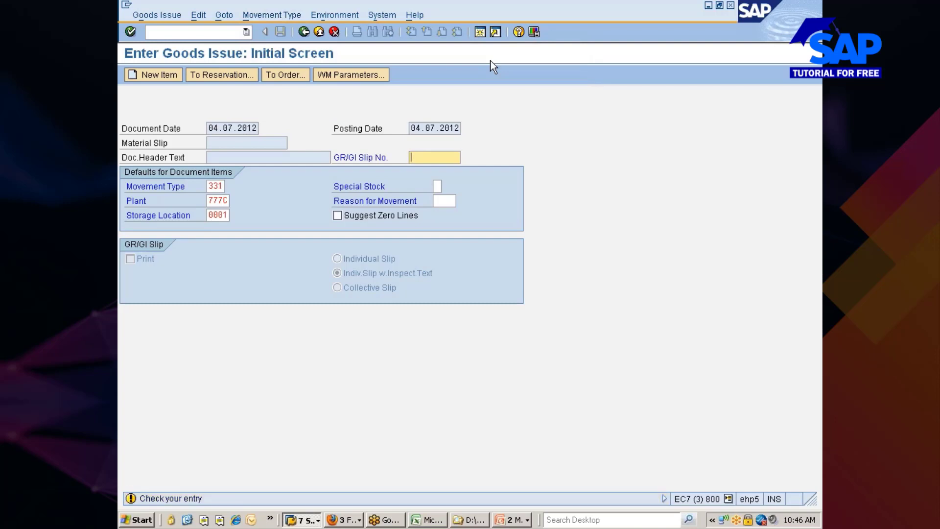
Check in the stock overview which storage location holds REARWHEEL_TYRE quality inspection stock, and return to the goods issue
key("alt+Tab")
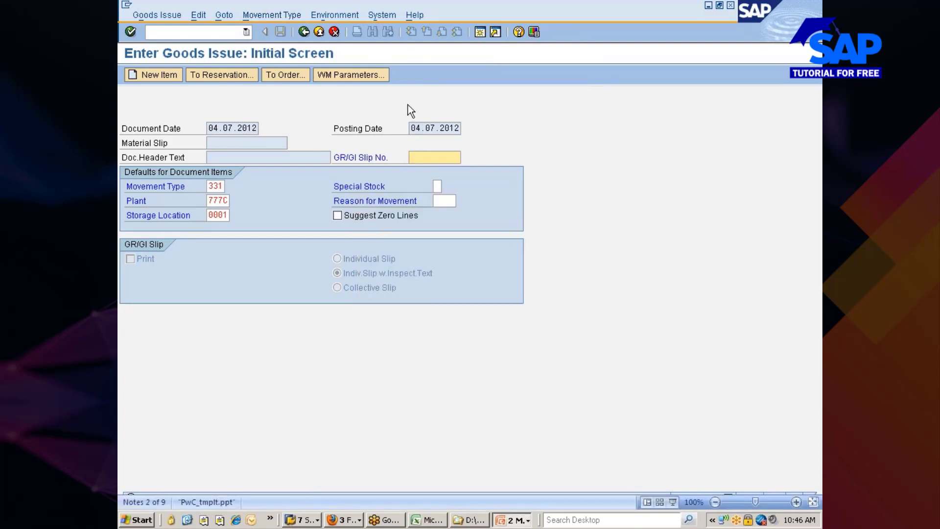
key("alt+Tab")
key("alt+Tab")
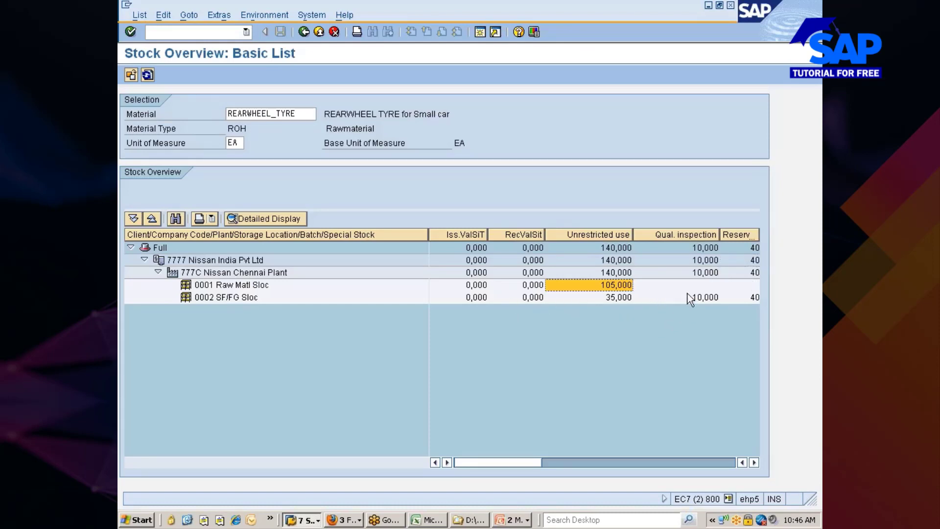
left_click(703, 298)
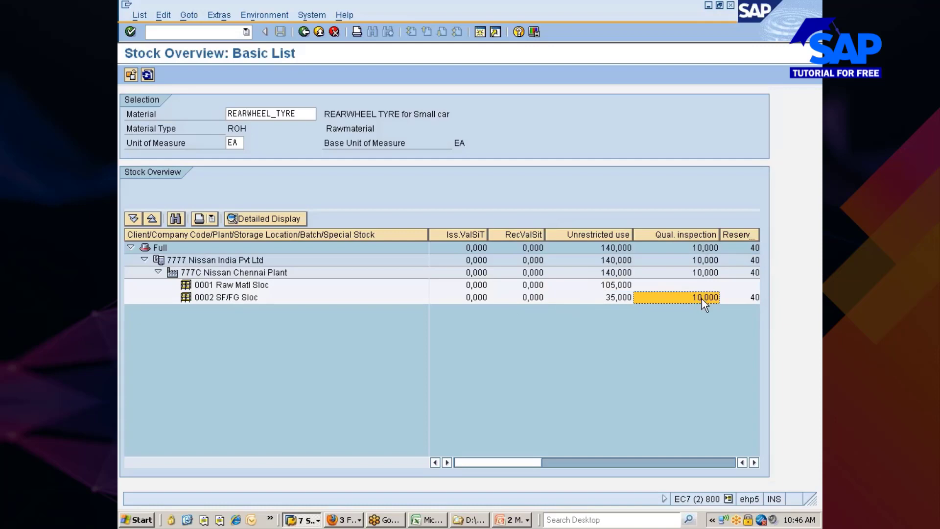
left_click(239, 297)
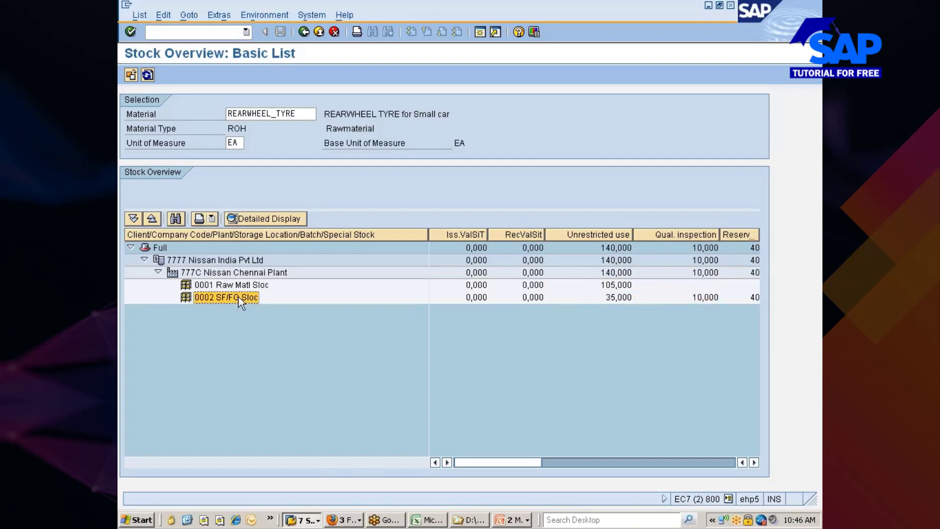
key("alt+Tab")
key("alt+Tab")
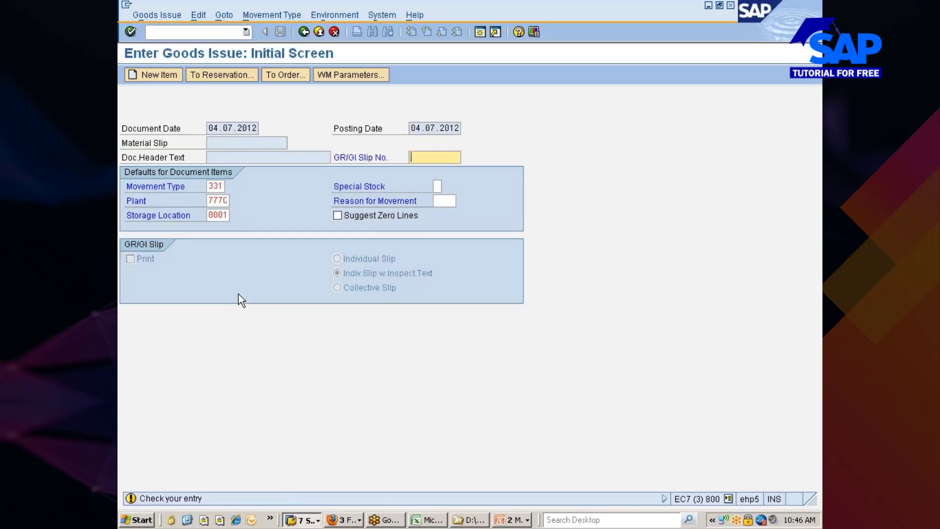
Set the goods issue's storage location to 0002 and continue to the new items entry
key("alt+Tab")
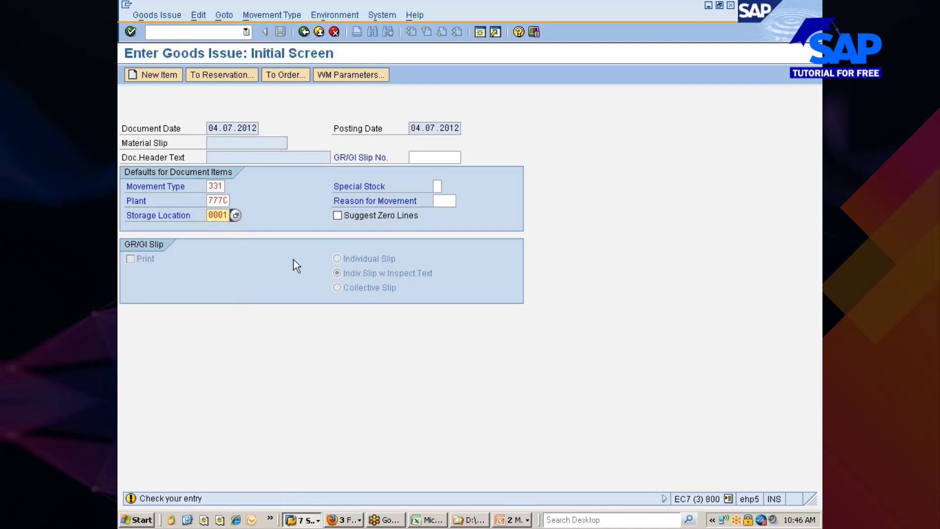
key("BackSpace")
type("2")
key("Return")
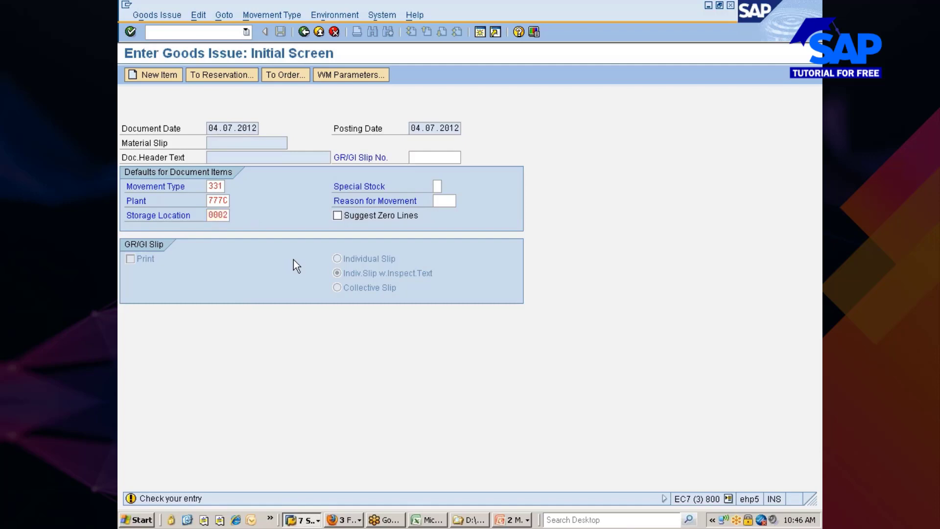
key("BackSpace")
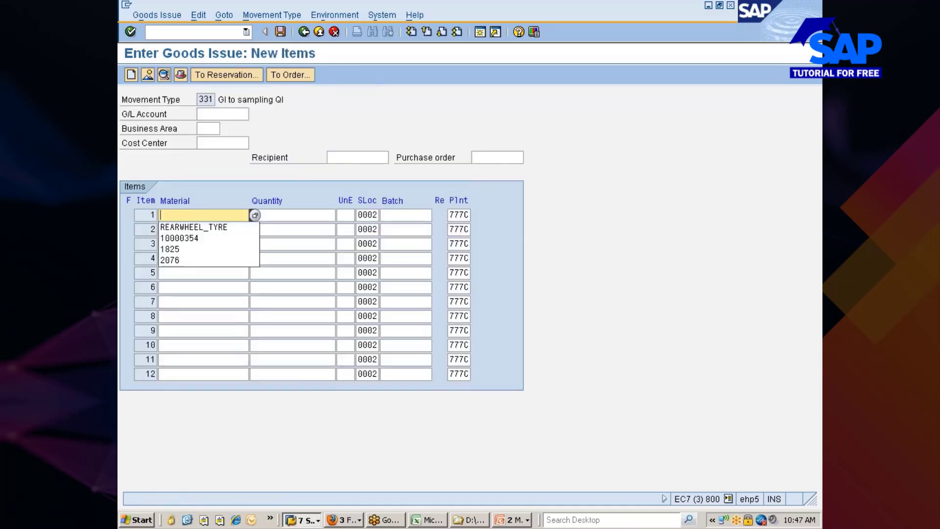
Add a goods issue item for material REARWHEEL_TYRE with quantity 2
key("Down")
key("Return")
key("Tab")
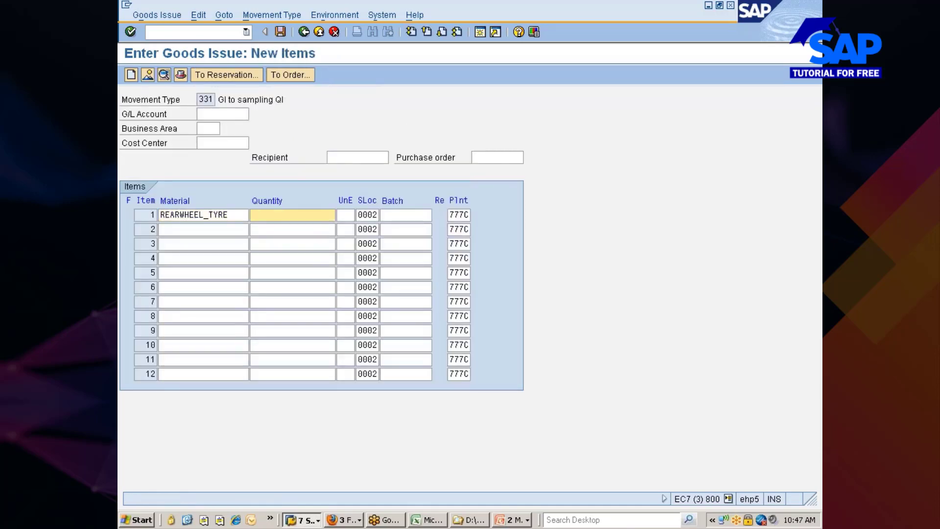
type("2")
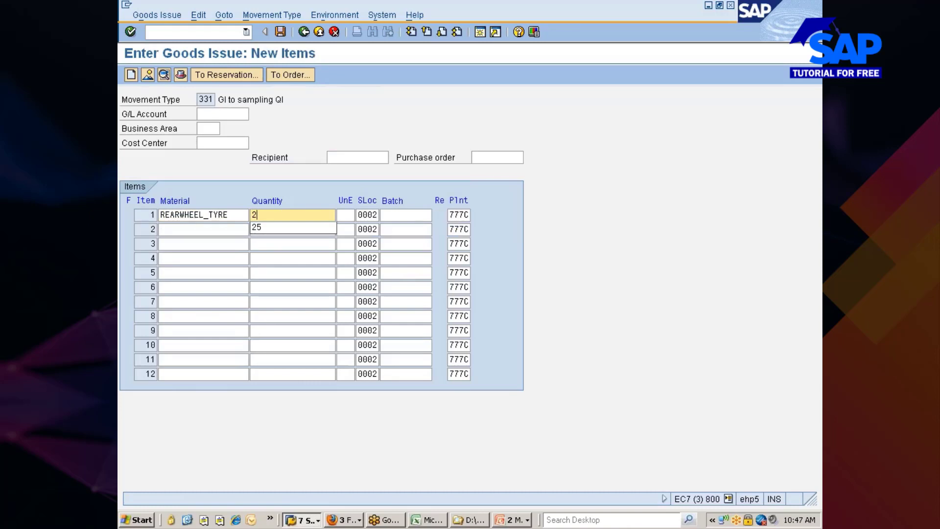
key("Escape")
key("Return")
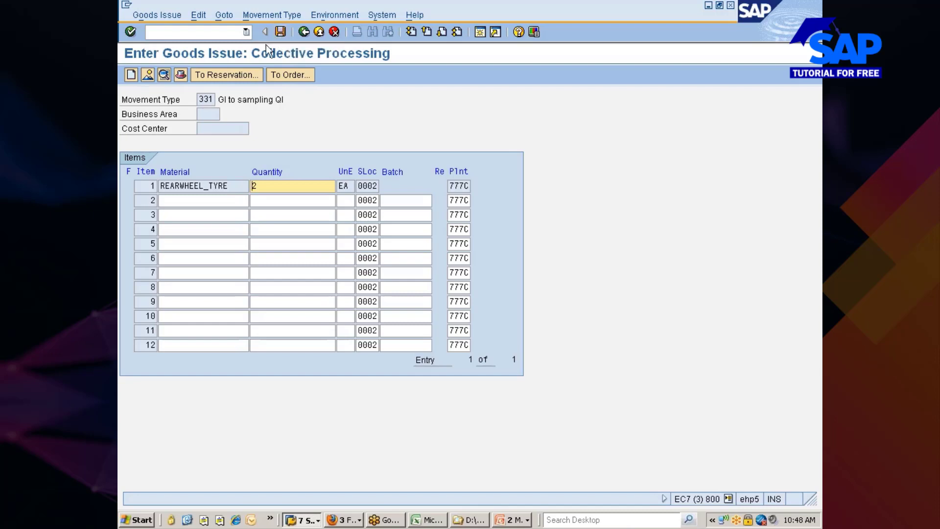
key("Down")
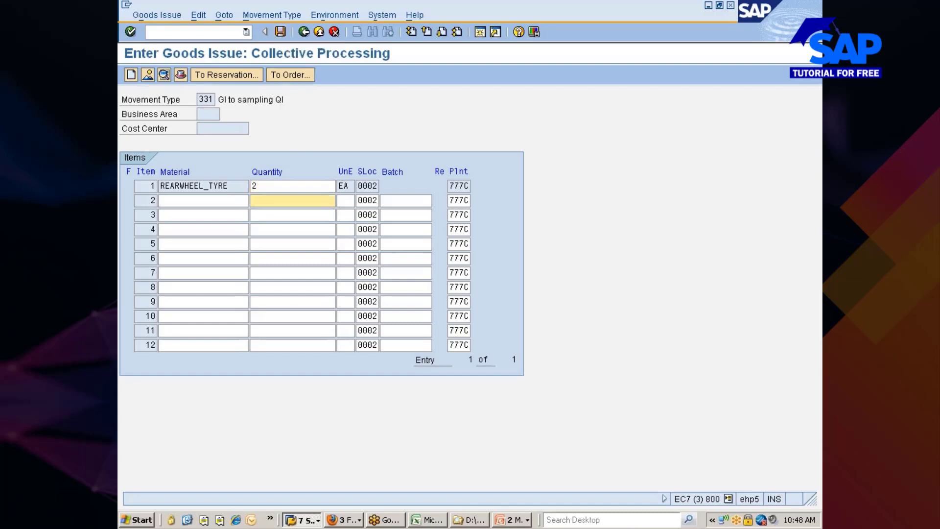
key("Up")
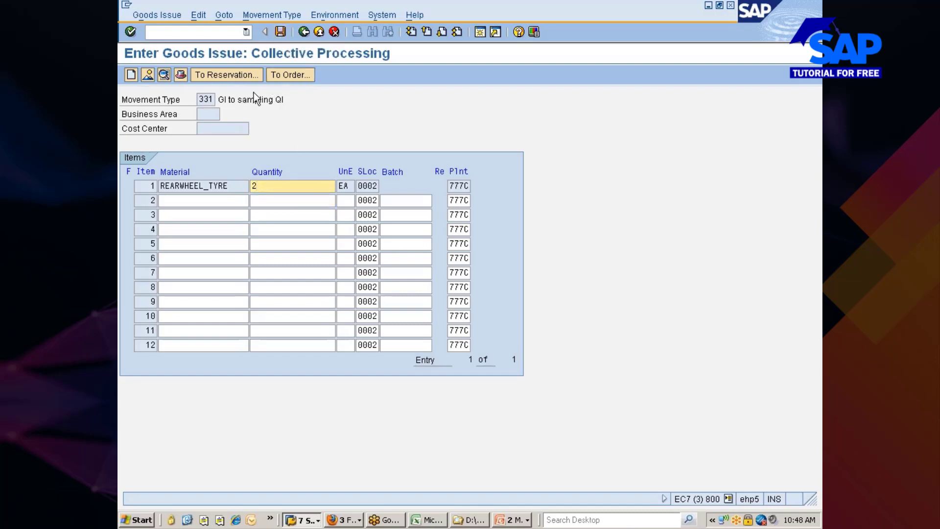
Post the sampling goods issue and check the refreshed quality inspection stock of storage location 0002 in the stock overview
left_click(281, 30)
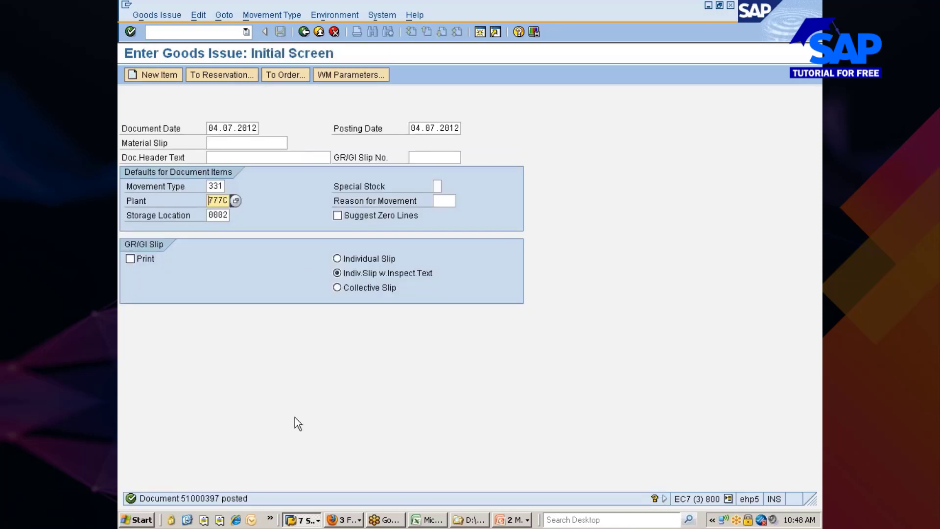
left_click(302, 519)
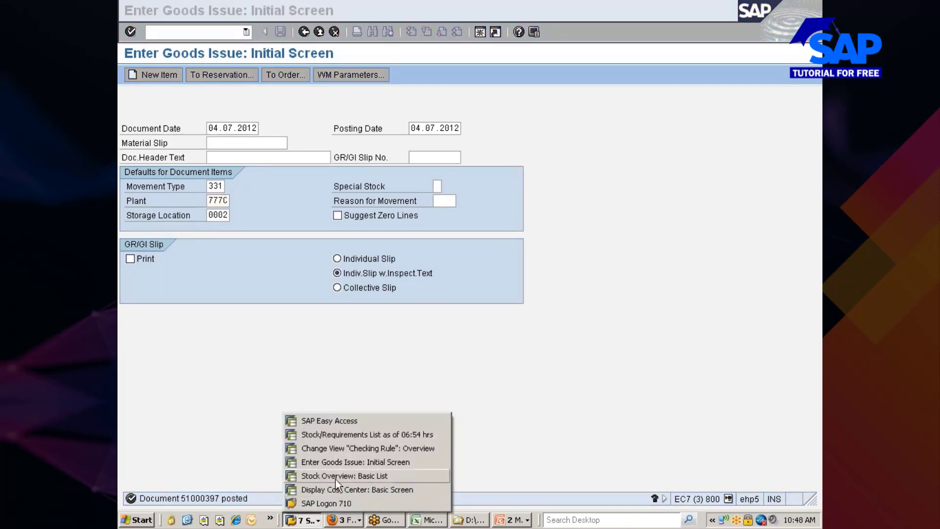
left_click(336, 477)
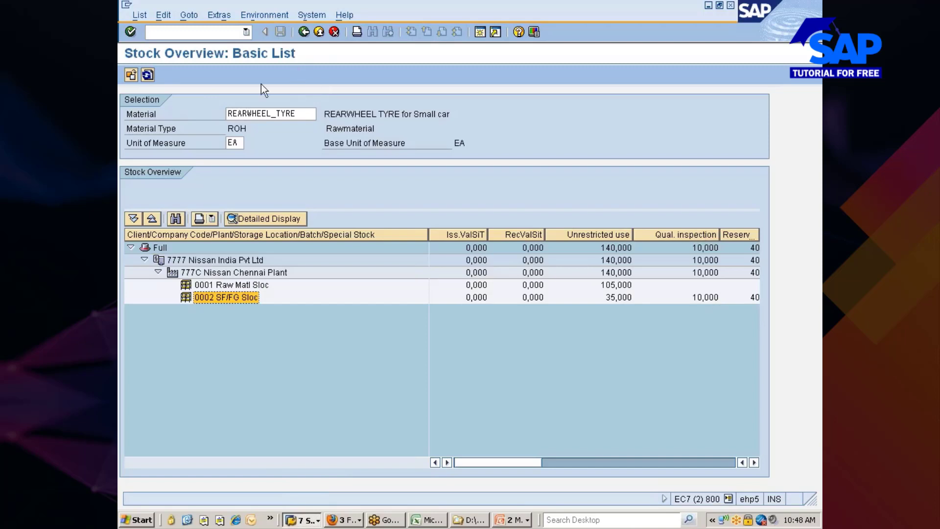
left_click(147, 74)
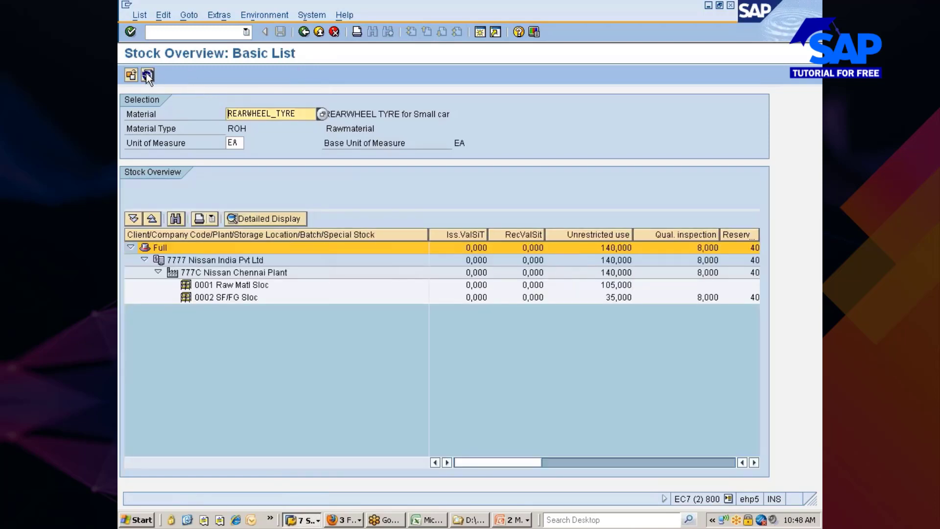
left_click(711, 297)
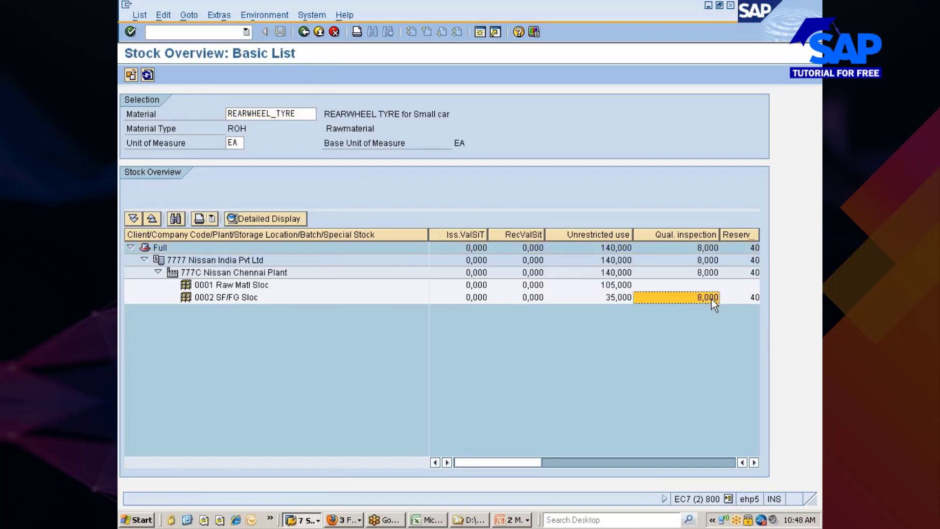
Display the material movements of REARWHEEL_TYRE for storage location 0002 from the stock overview
left_click(251, 16)
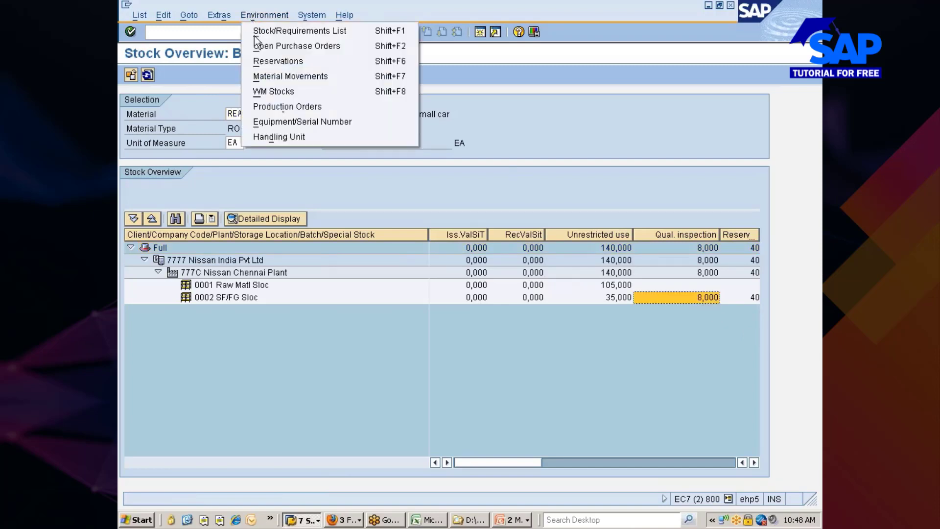
left_click(289, 77)
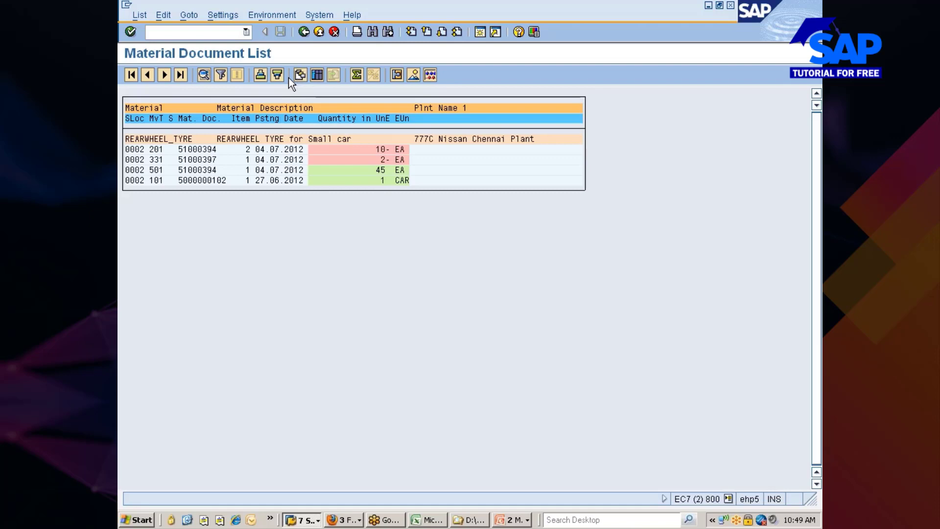
key("Page_Down")
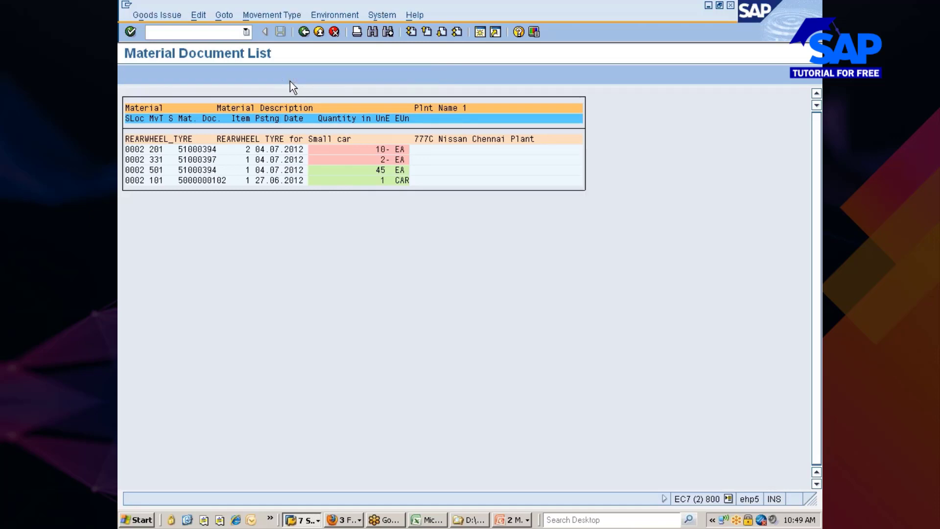
key("alt+Tab")
key("alt+Tab")
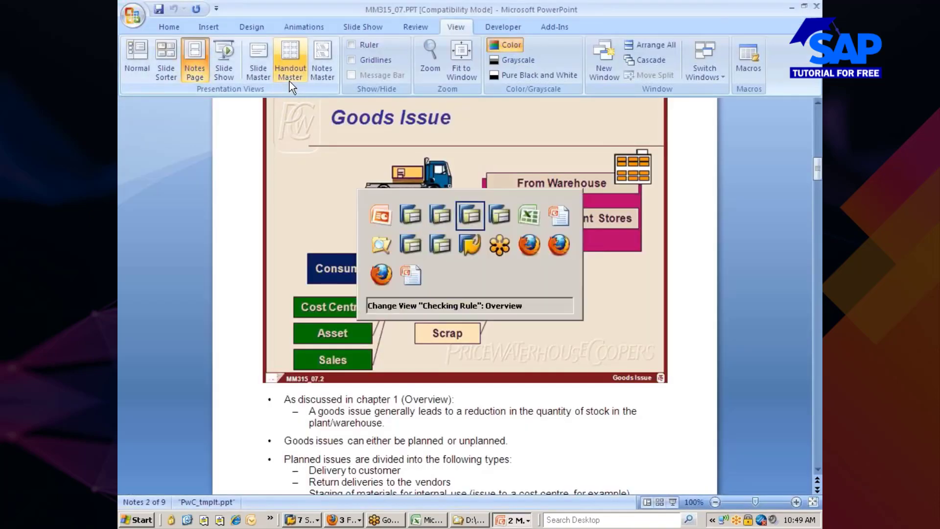
key("alt+Tab")
key("alt+Tab")
key("alt+Tab")
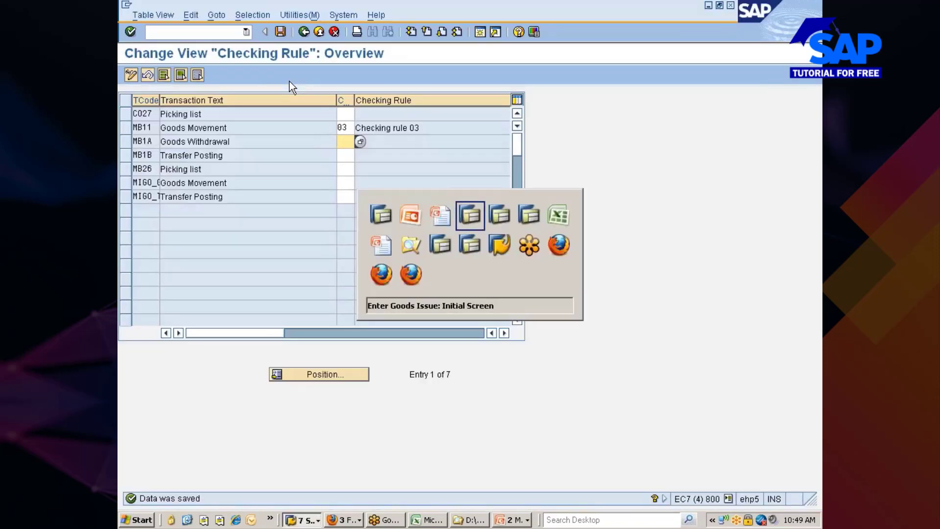
key("alt+Tab")
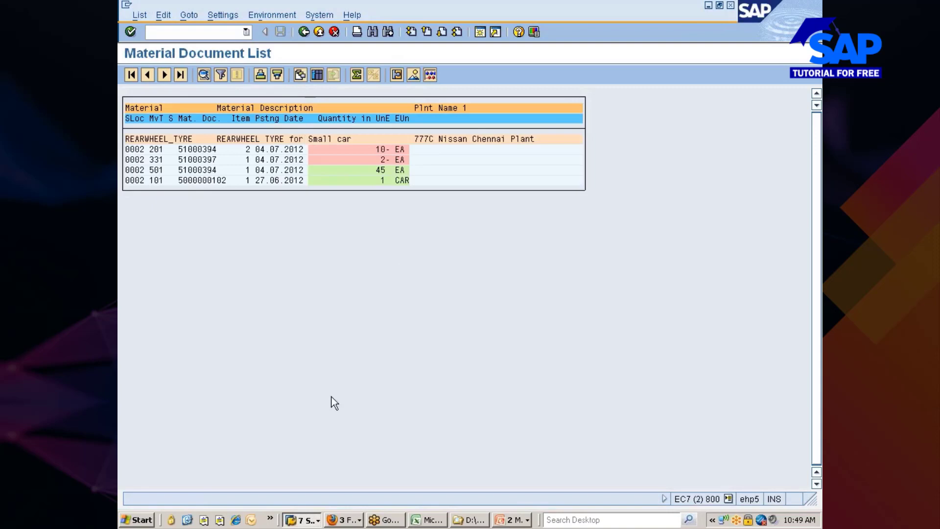
left_click(309, 519)
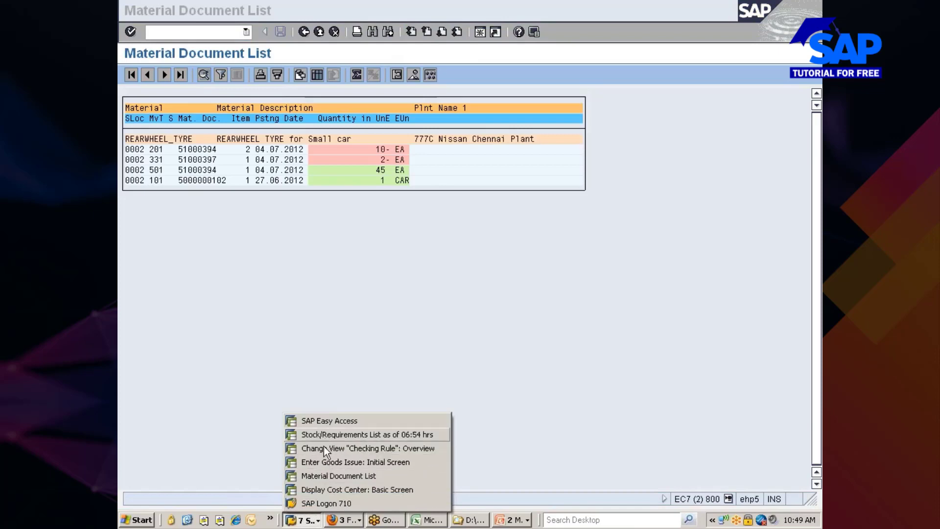
left_click(324, 475)
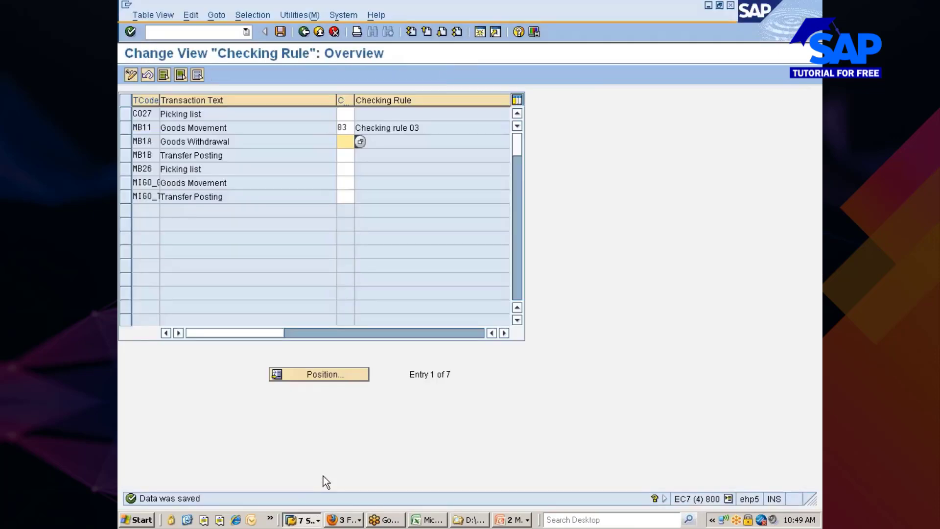
left_click(304, 519)
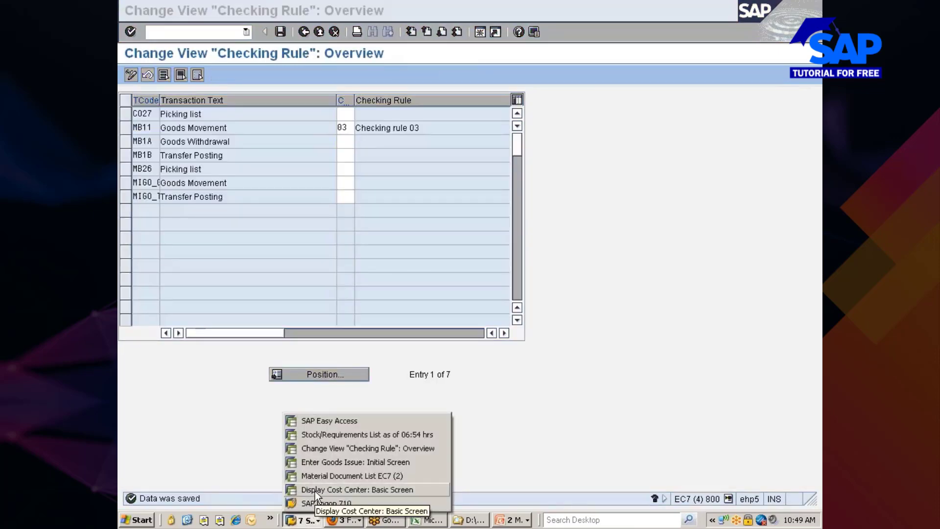
left_click(320, 476)
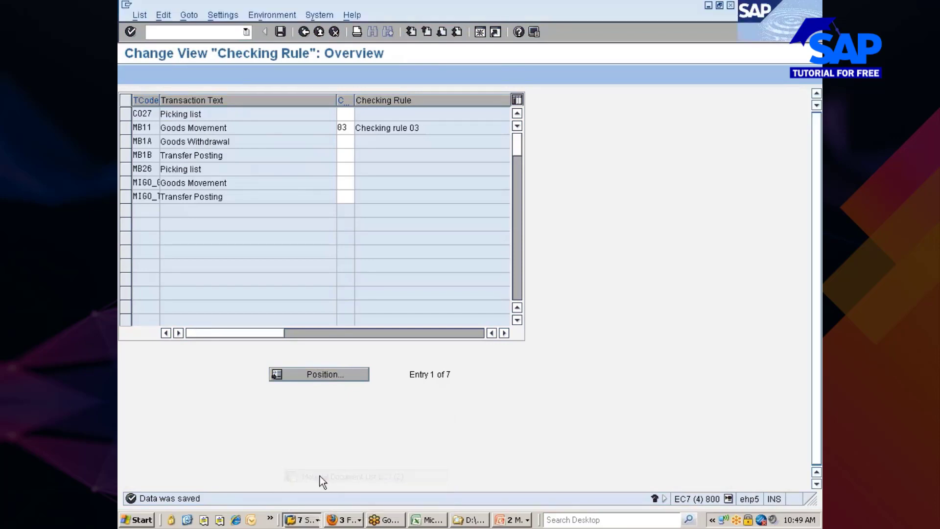
Display the material document of the just posted 331 sampling goods issue from the goods issue session
left_click(304, 519)
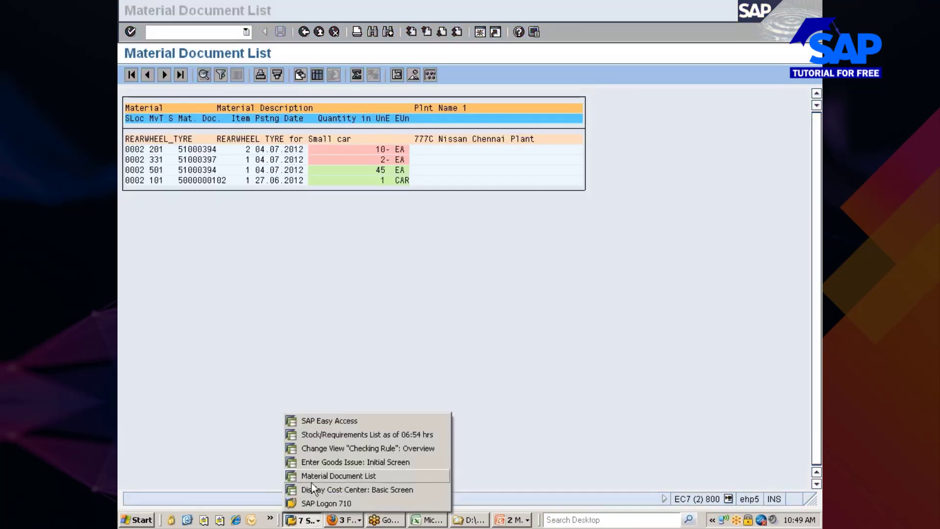
left_click(322, 462)
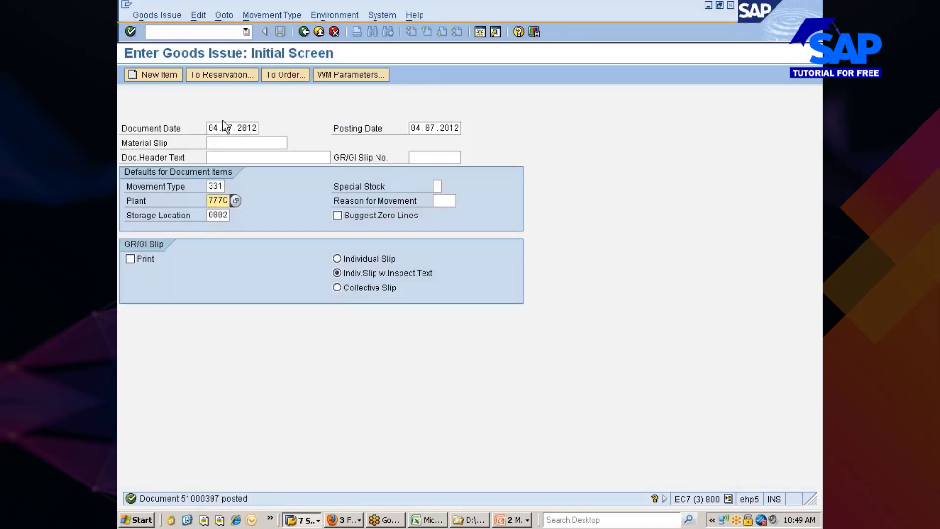
left_click(165, 17)
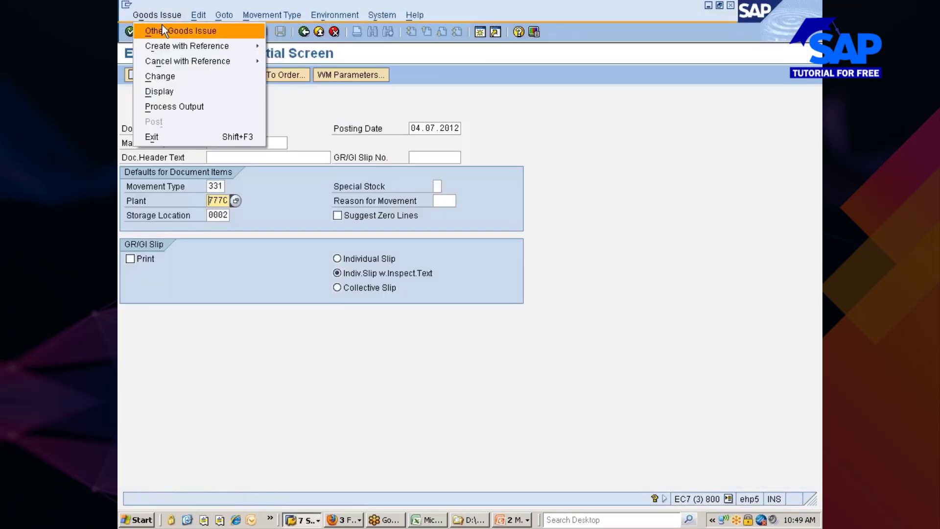
left_click(168, 91)
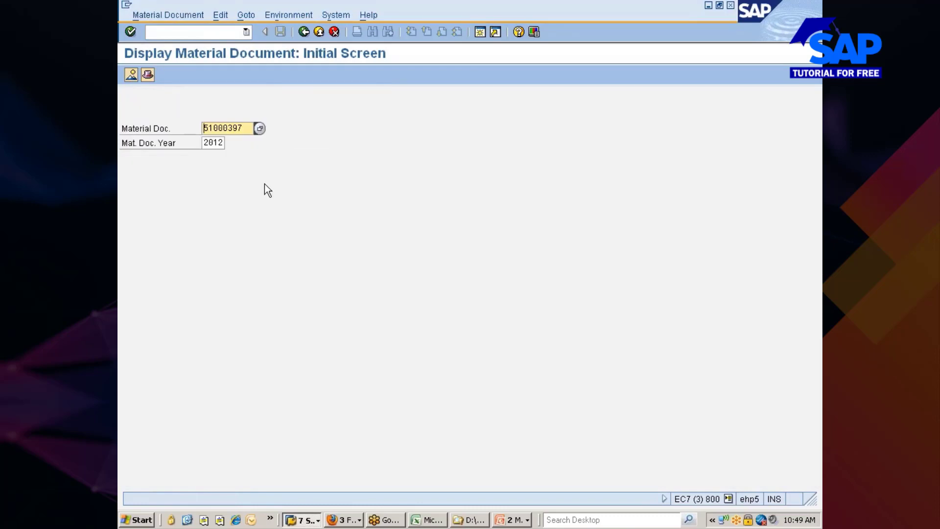
key("Return")
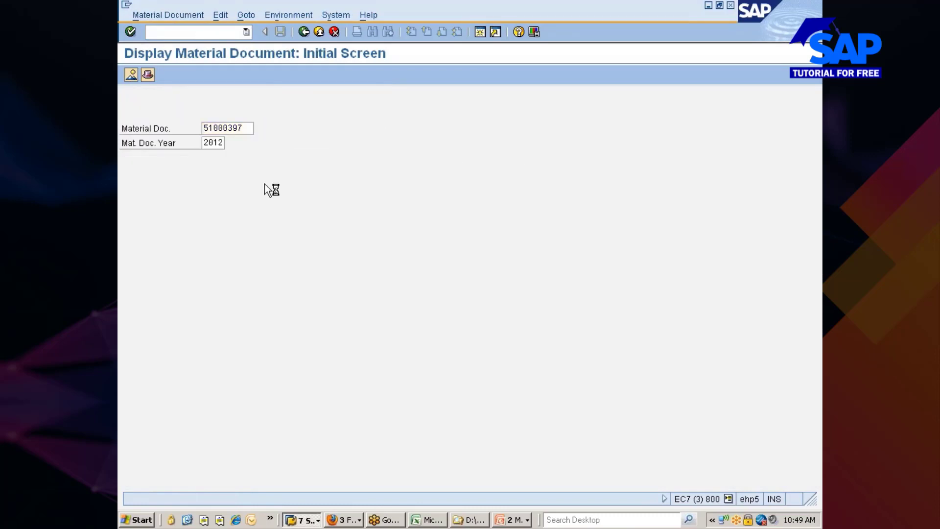
Examine the account postings in the sampling issue's accounting document, and return to the material document overview
left_click(378, 77)
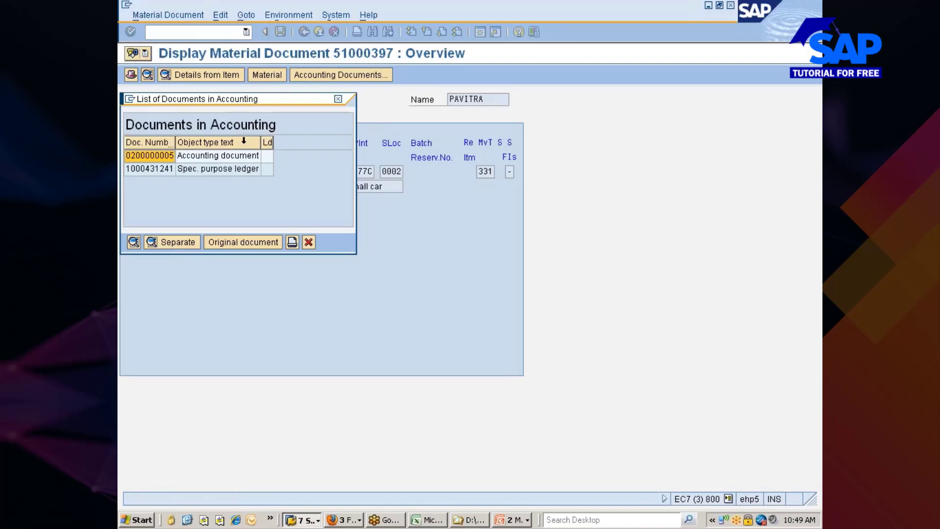
double_click(154, 160)
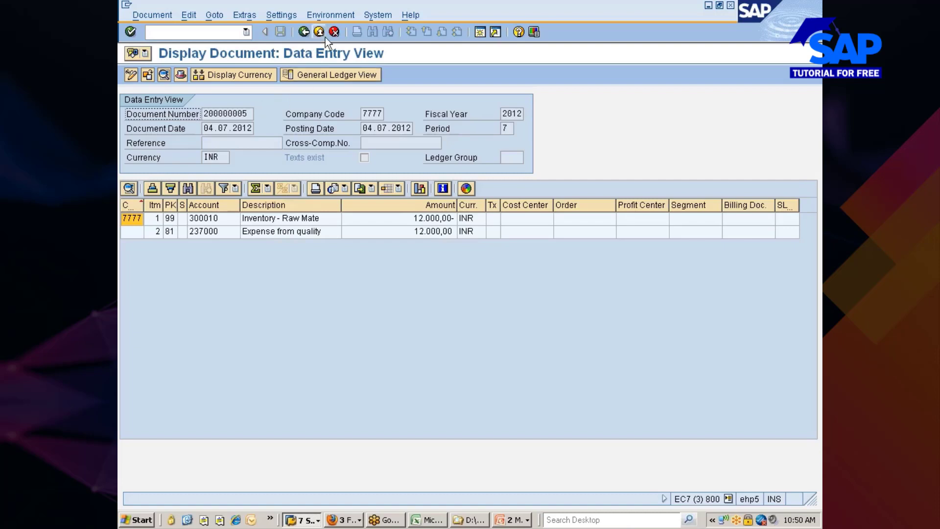
left_click(304, 31)
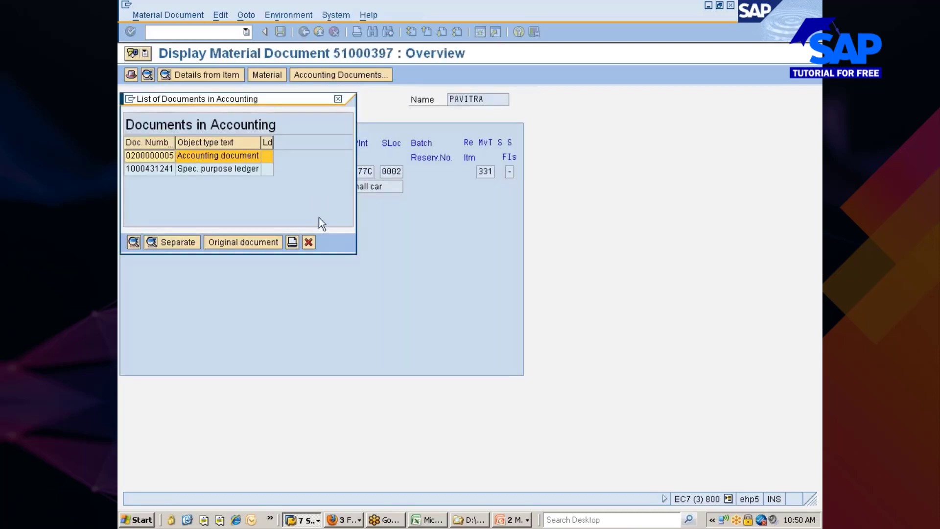
left_click(309, 242)
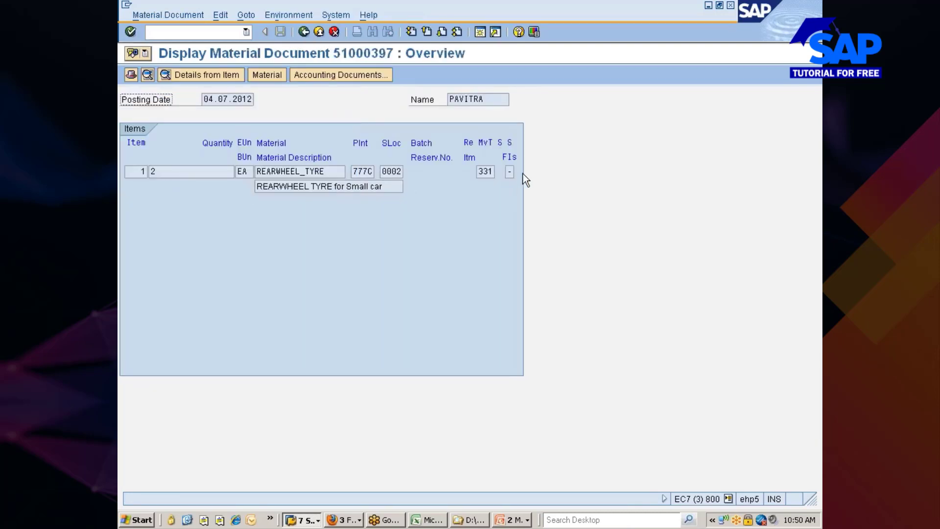
Check the item's movement type against the material document list of REARWHEEL_TYRE, and return to the stock overview
left_click(481, 172)
left_click_drag(481, 171, 493, 172)
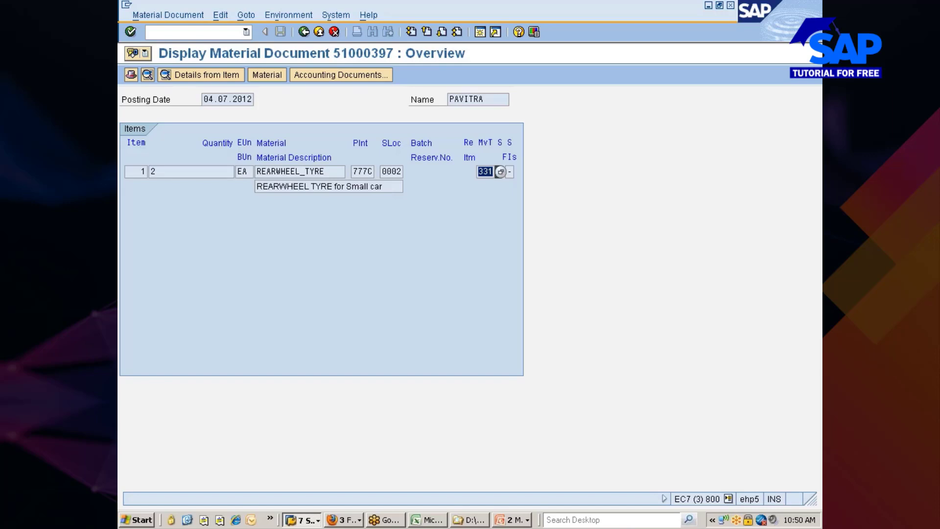
left_click(499, 172)
left_click(304, 519)
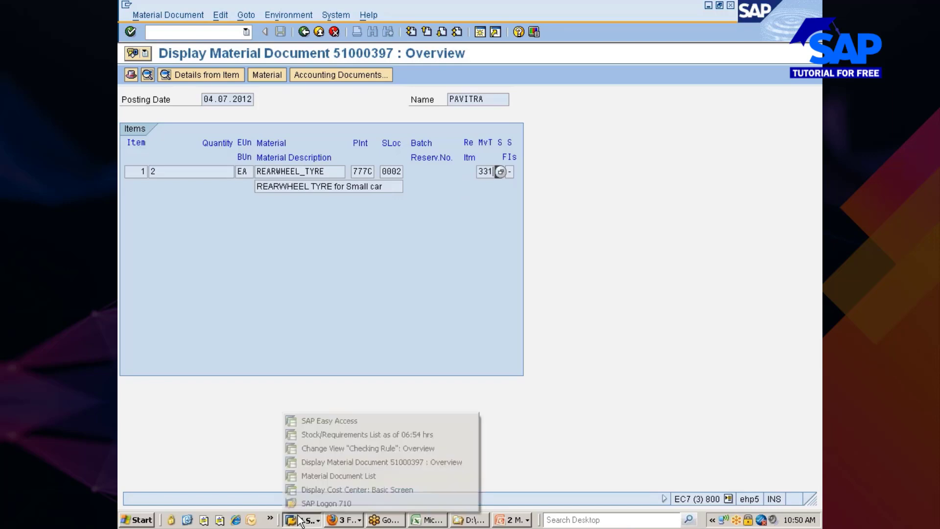
left_click(336, 473)
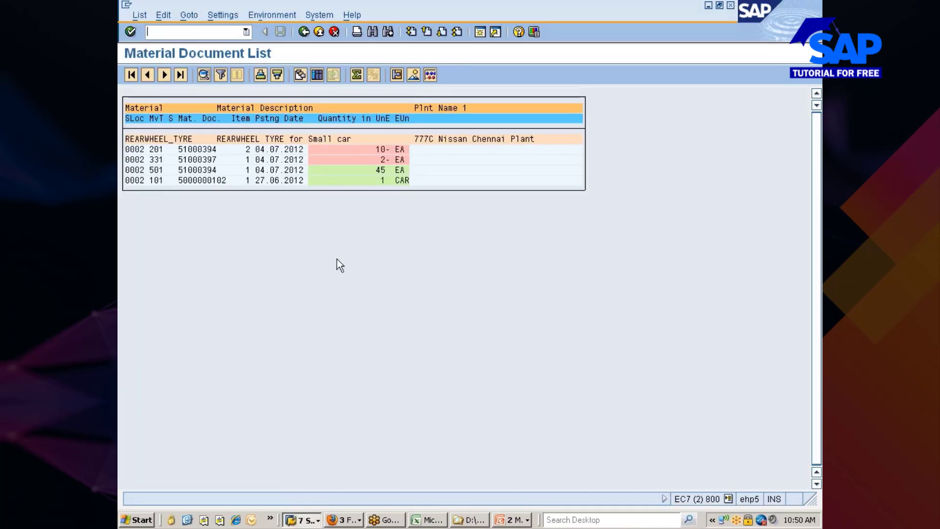
left_click(303, 31)
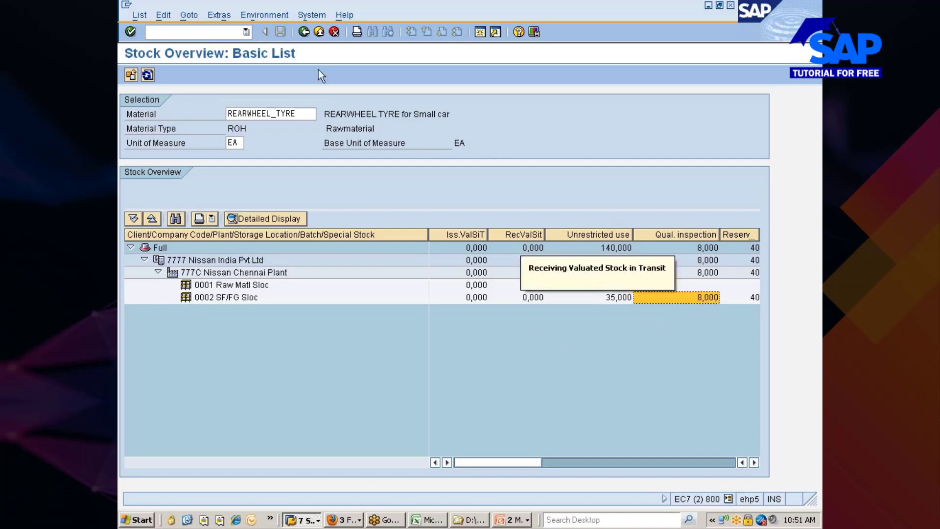
Leave the material document display and start a new MB1A goods issue
left_click(305, 520)
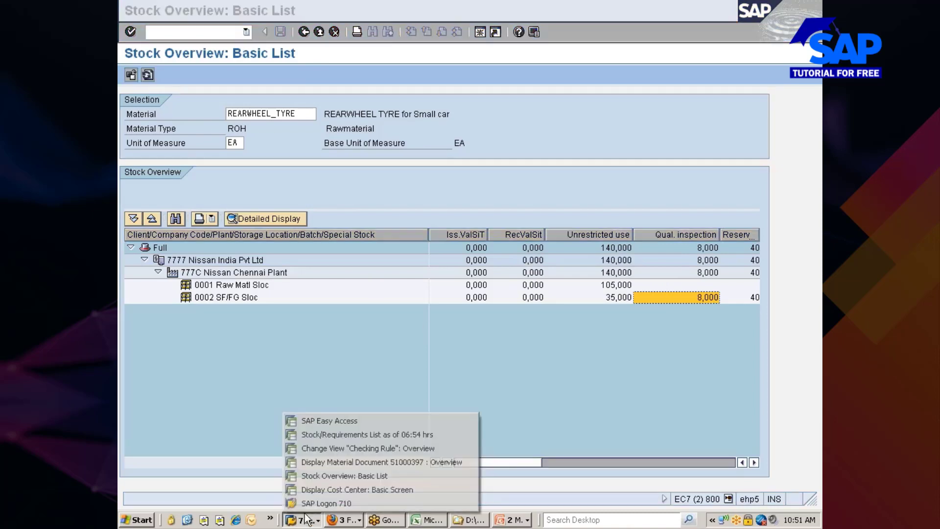
left_click(328, 465)
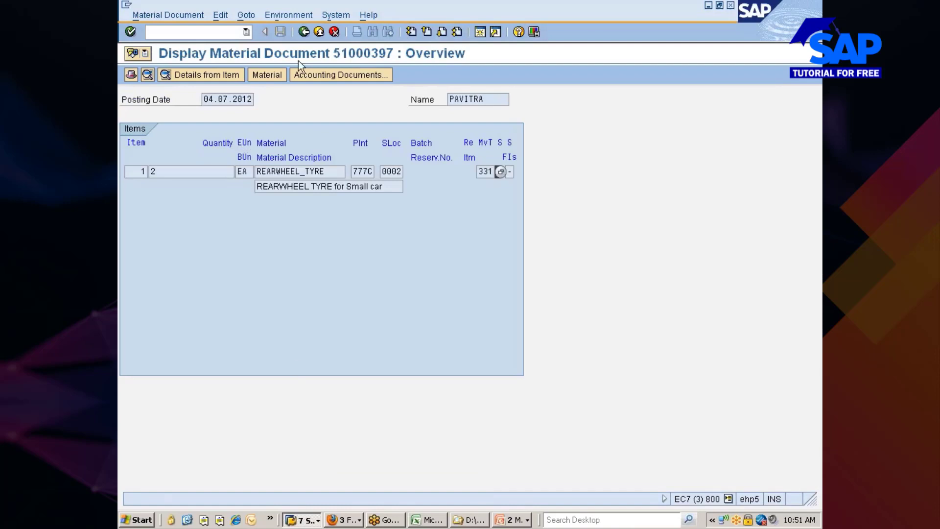
left_click(304, 32)
left_click(304, 33)
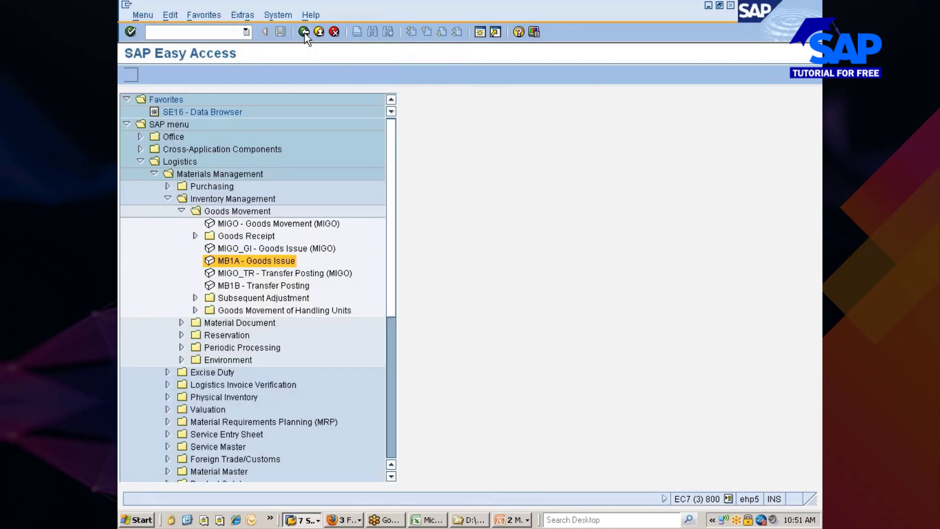
double_click(232, 261)
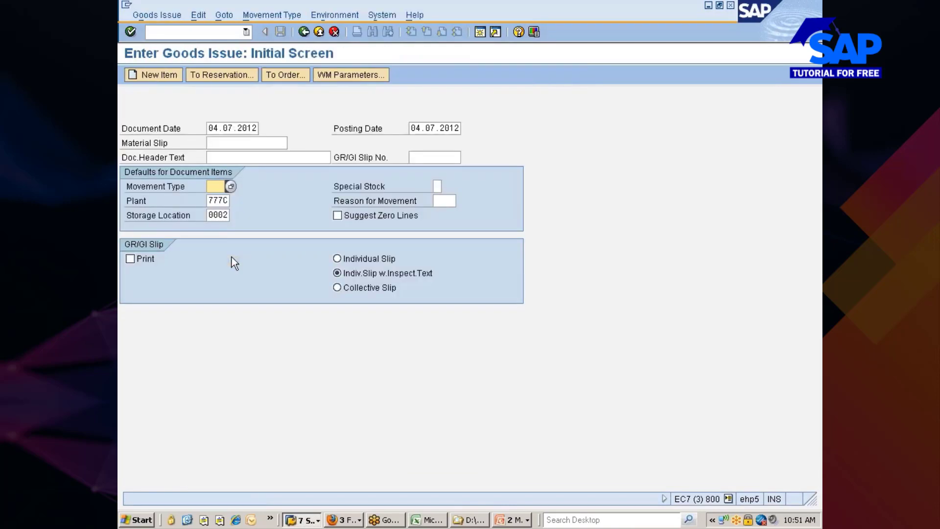
Set the movement type to scrapping from warehouse quality inspection stock (553) and continue to the new items entry
left_click(271, 14)
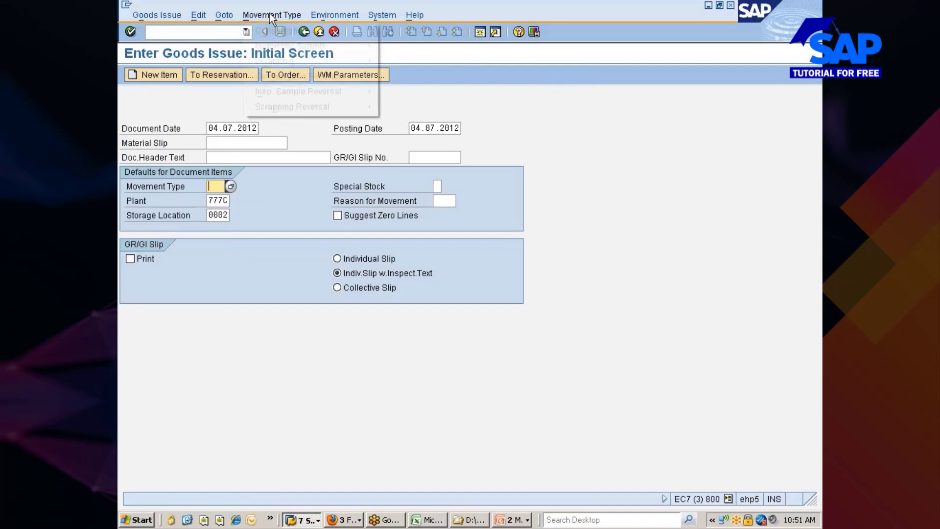
mouse_move(275, 61)
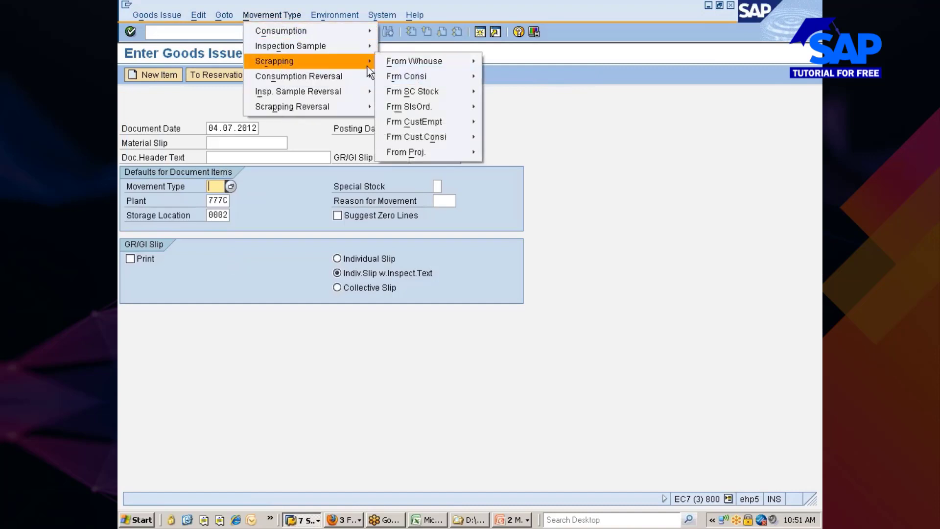
mouse_move(400, 63)
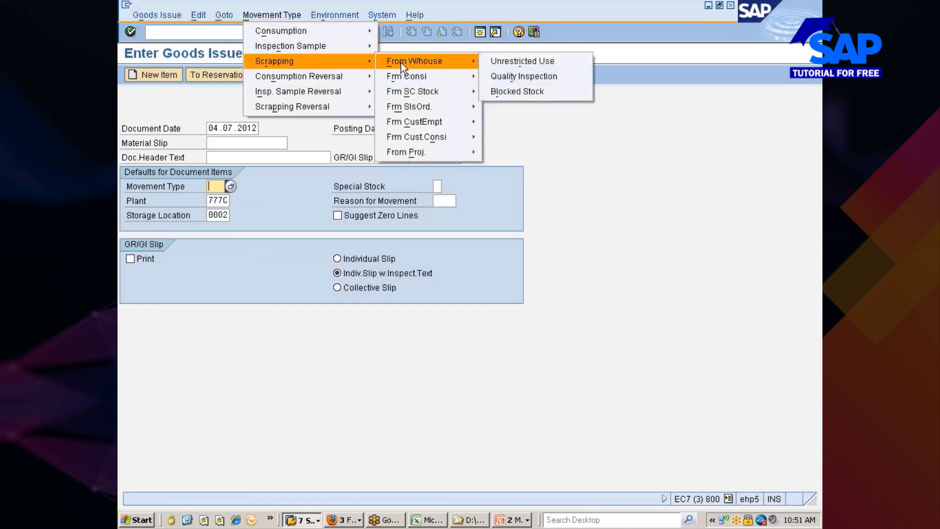
left_click(509, 76)
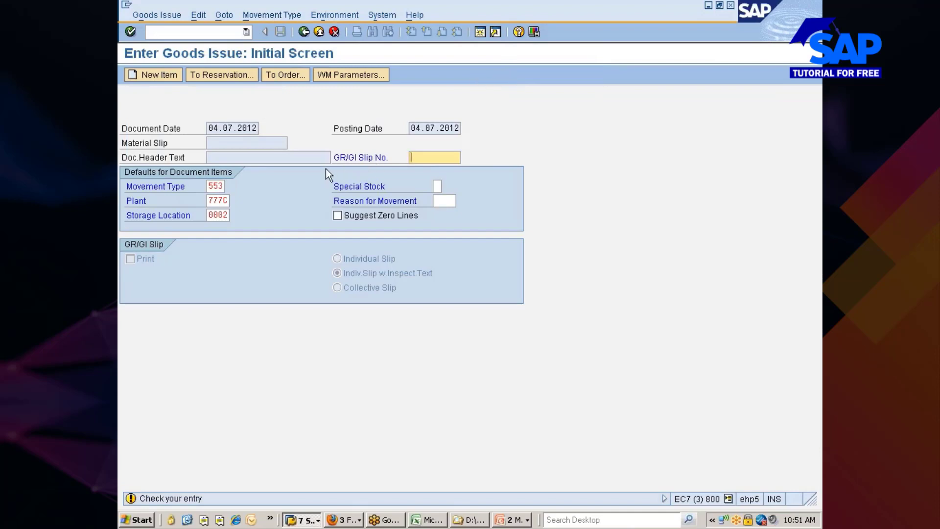
key("Return")
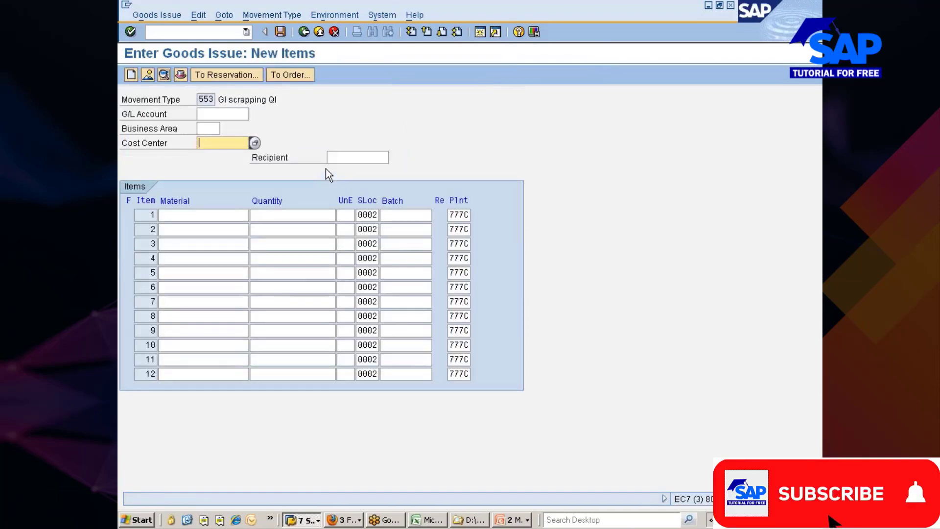
Enter REARWHEEL_TYRE as the first scrapping item's material and 7777_PRD as the cost center
left_click(235, 215)
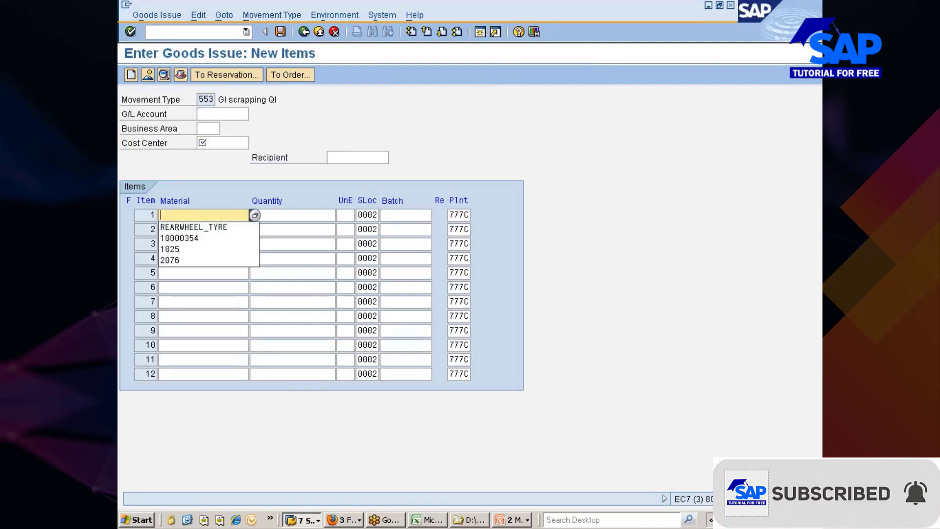
key("Down")
key("Return")
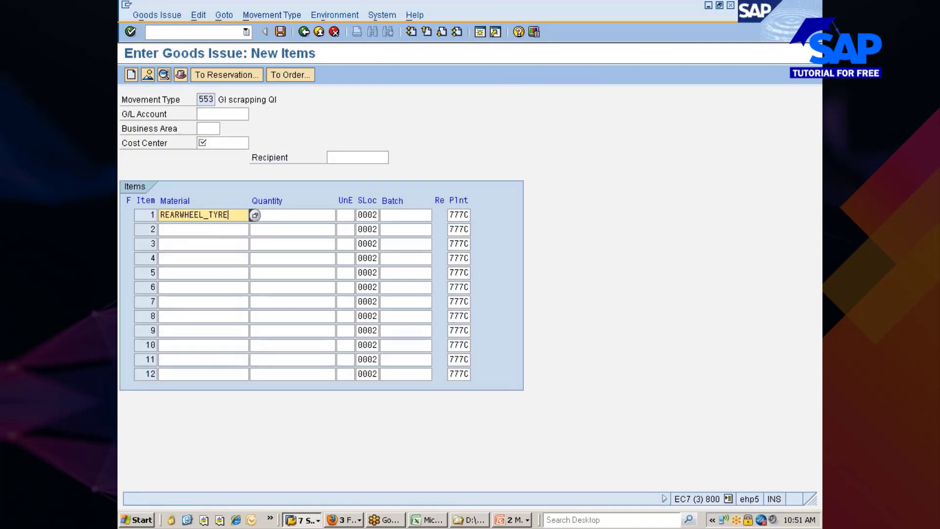
left_click(223, 143)
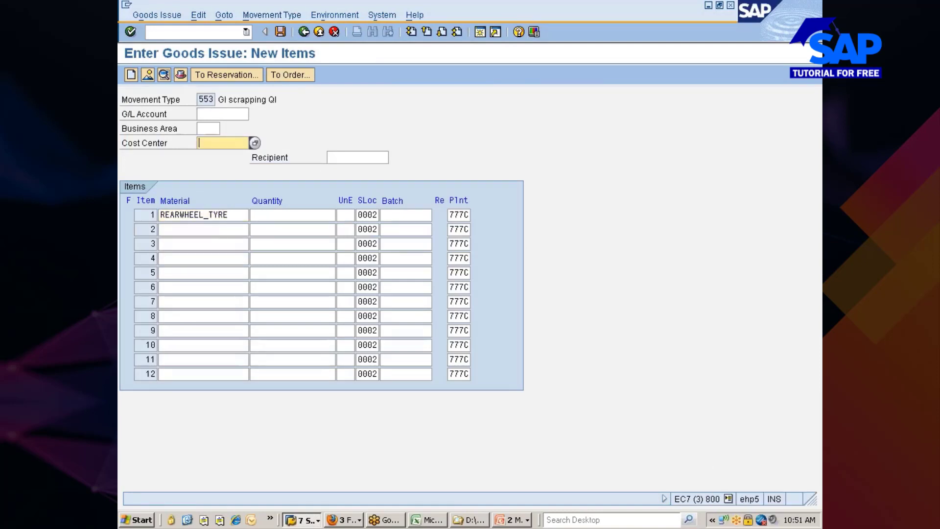
key("Down")
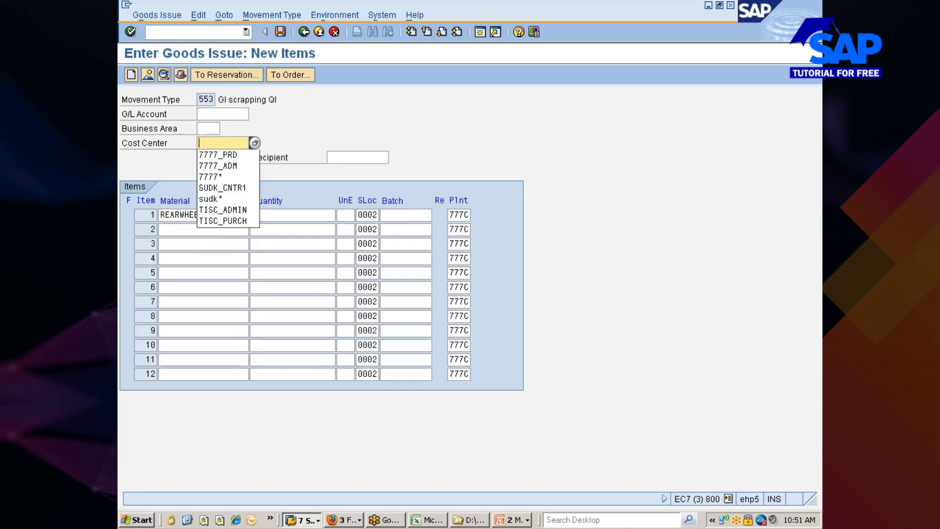
left_click(228, 155)
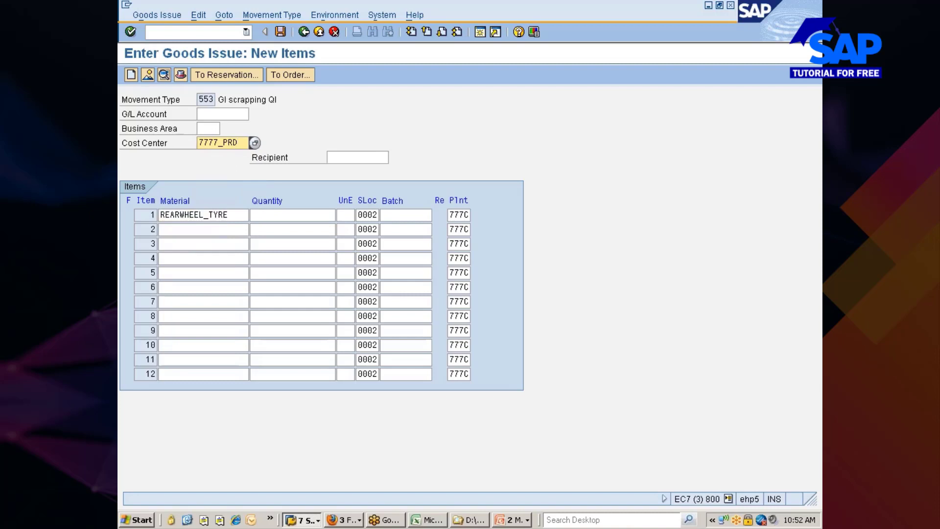
Try to enter a quantity of 2 for the 553 scrapping item, and return to the goods issue's initial data
left_click(276, 212)
key("Down")
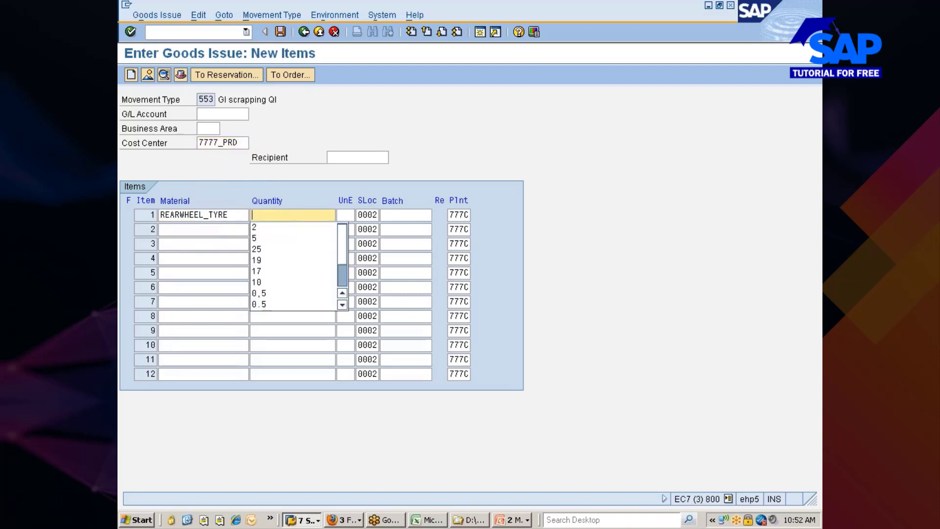
key("Down")
key("Return")
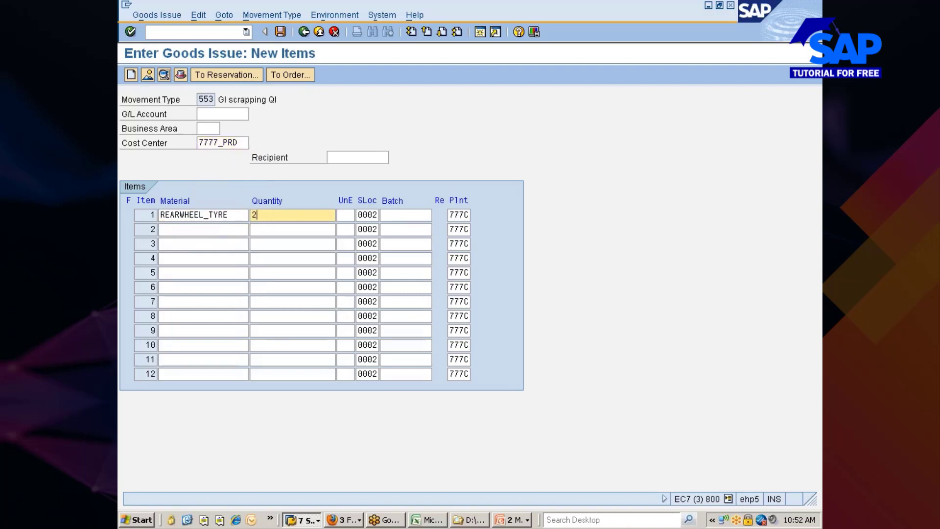
key("Return")
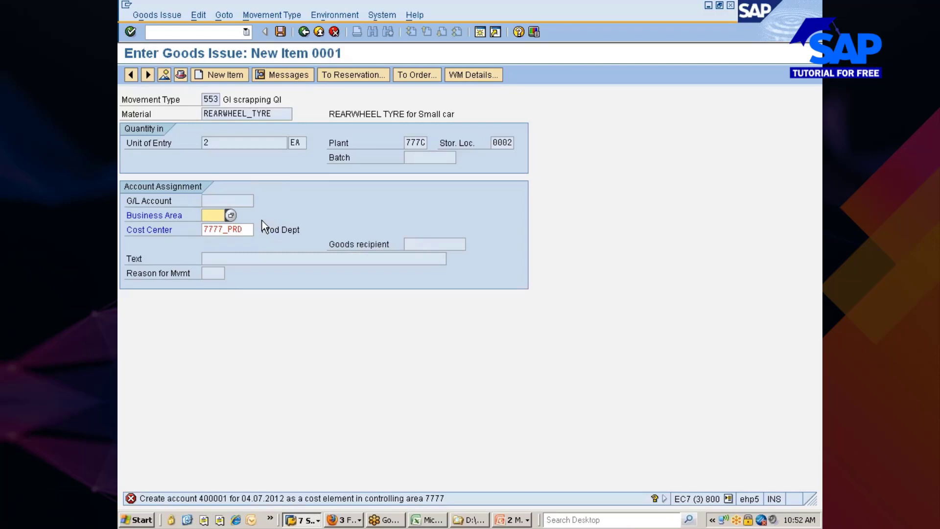
left_click(303, 33)
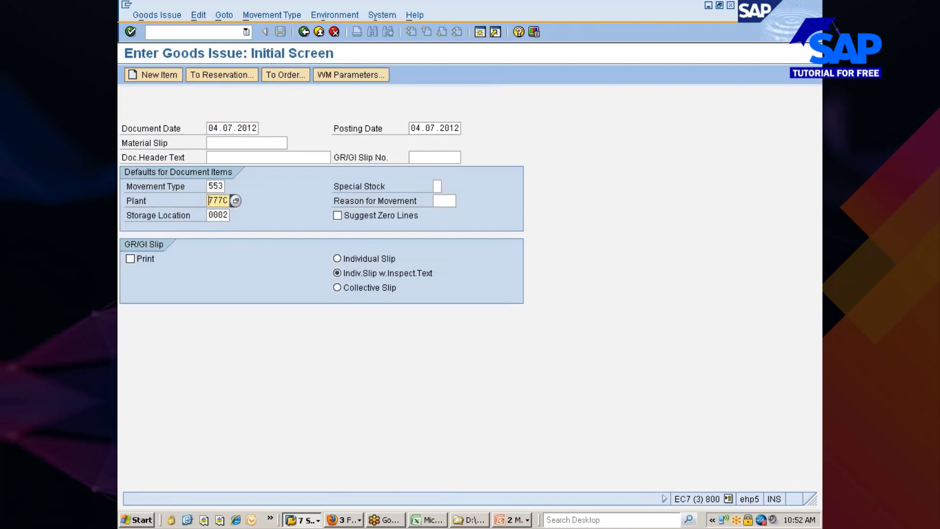
Set the movement type to scrapping from warehouse unrestricted-use stock (551) and continue to the new items entry
left_click(211, 186)
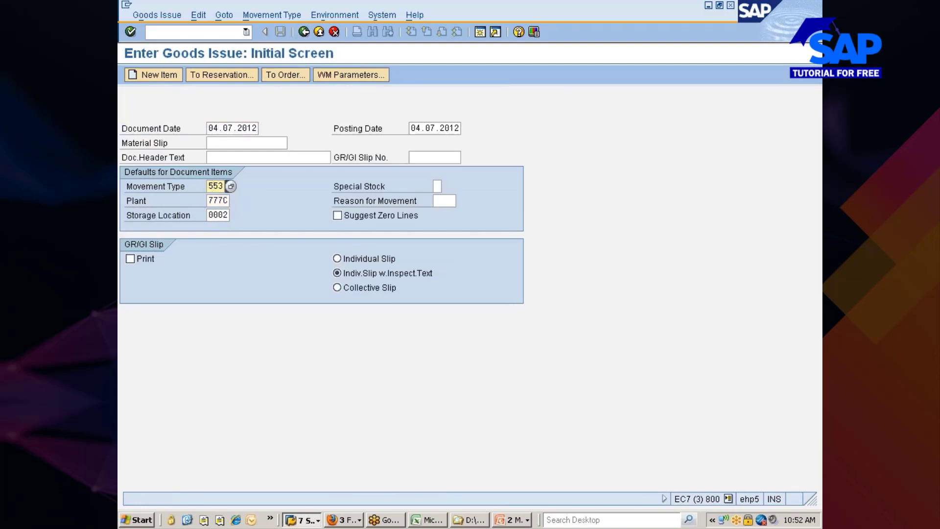
left_click(274, 17)
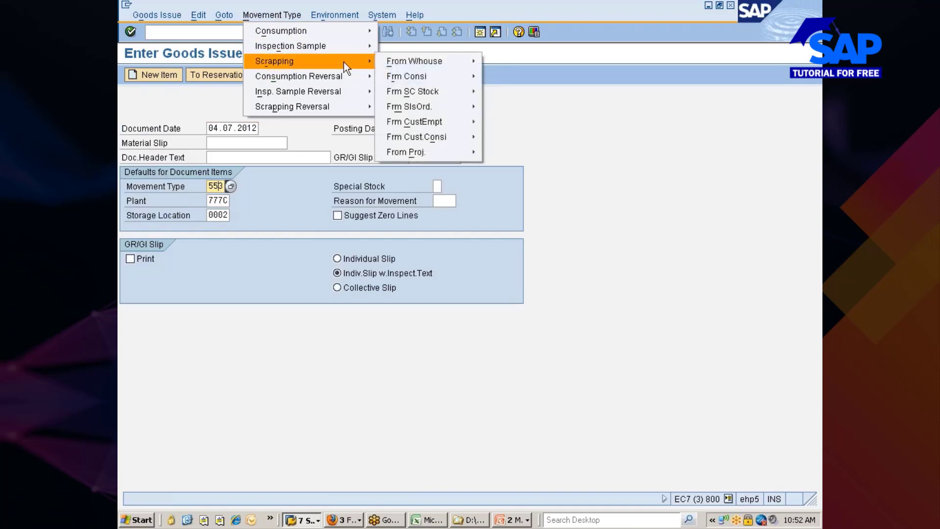
mouse_move(404, 61)
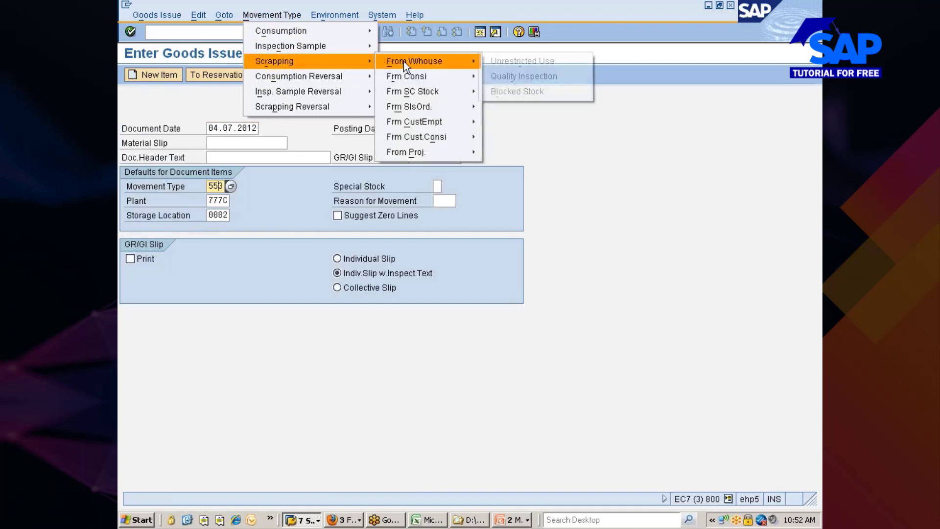
left_click(497, 62)
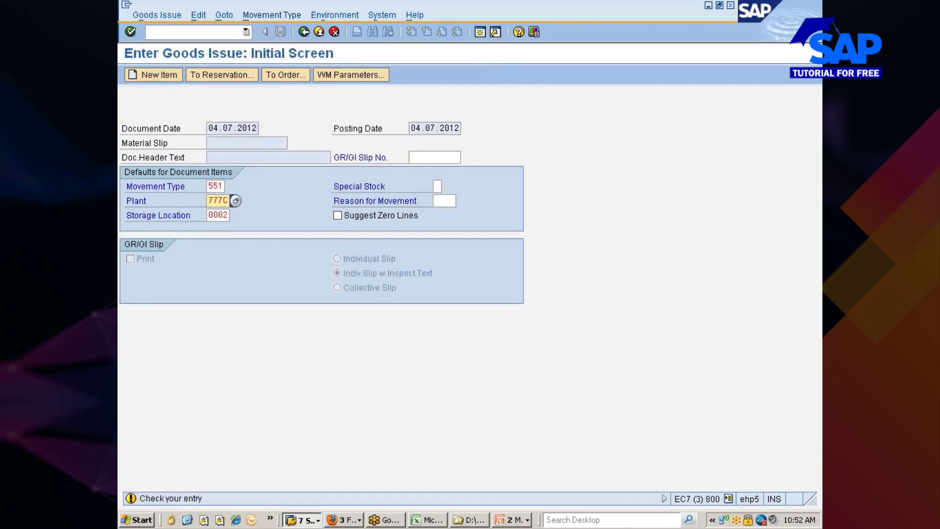
key("Return")
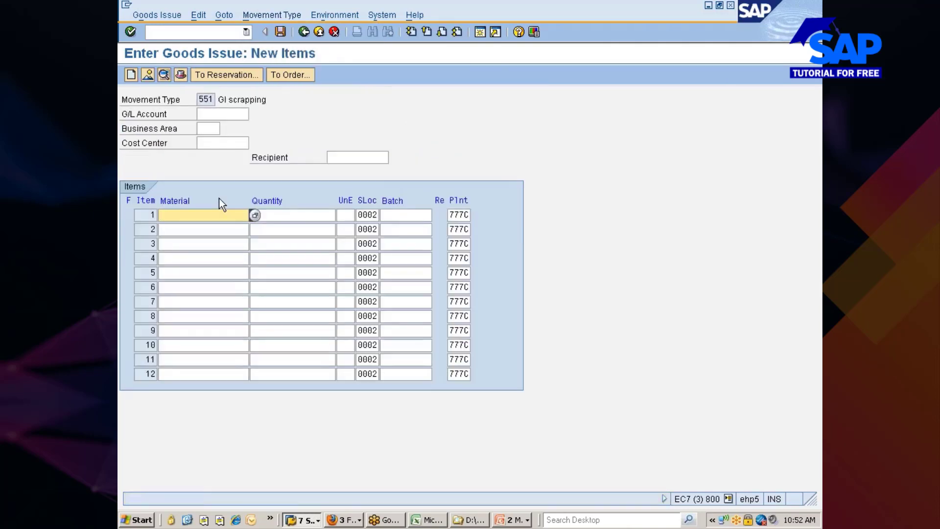
Check the unrestricted-use stock of REARWHEEL_TYRE in storage location 0002 in the stock overview, and return to the goods issue
left_click(317, 519)
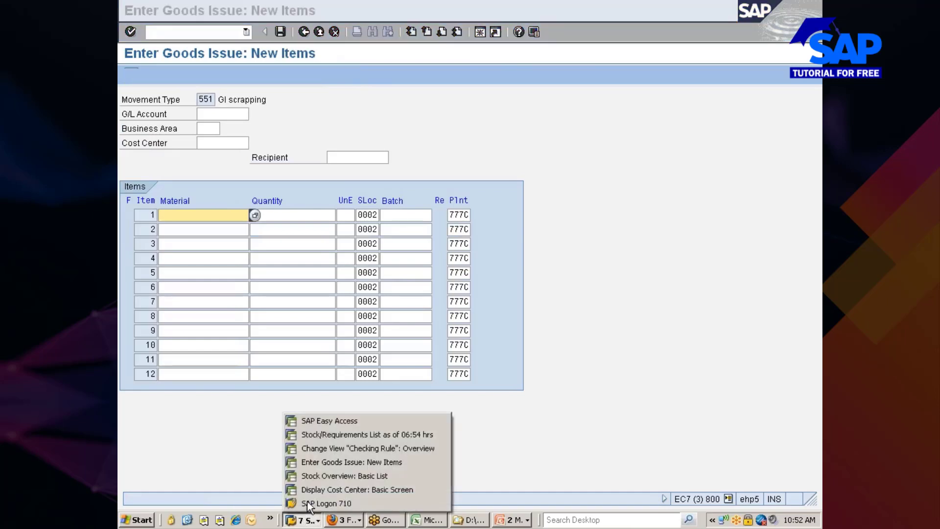
left_click(323, 475)
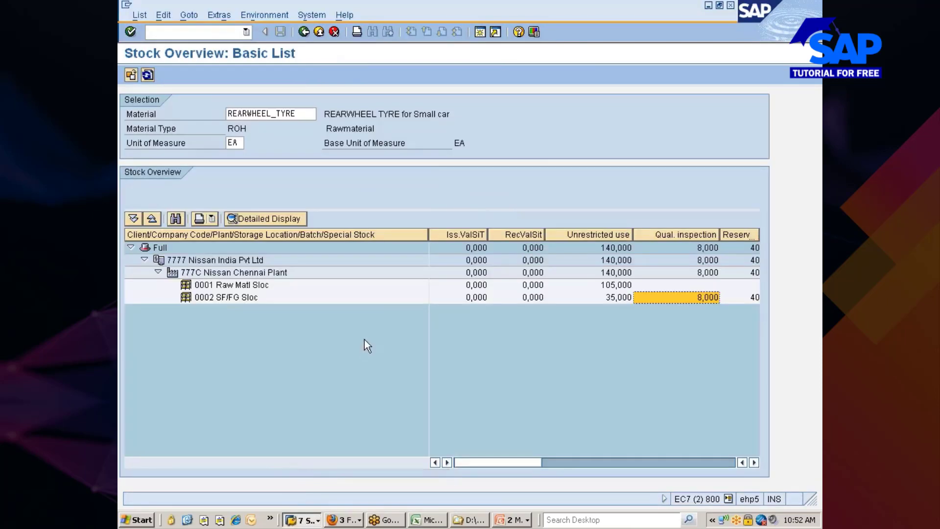
left_click(619, 298)
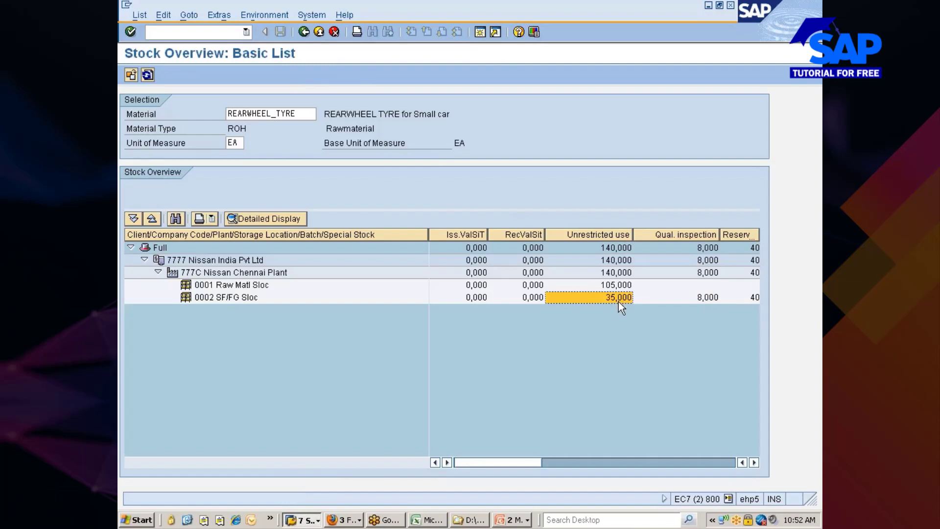
key("alt+Tab")
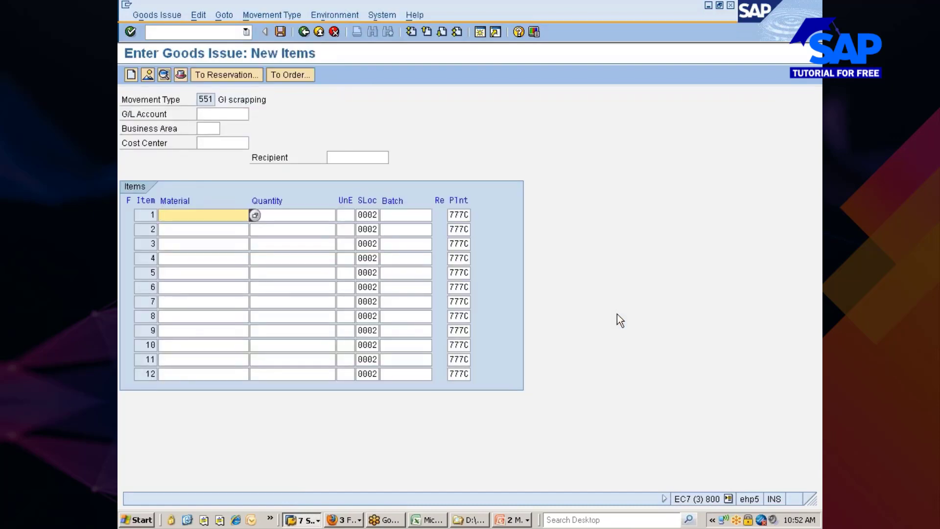
key("alt+Tab")
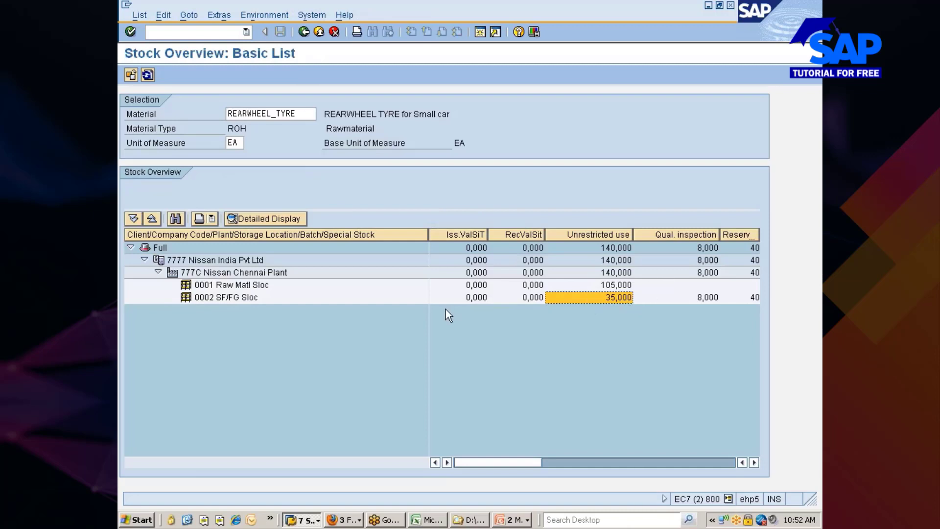
key("alt+Tab")
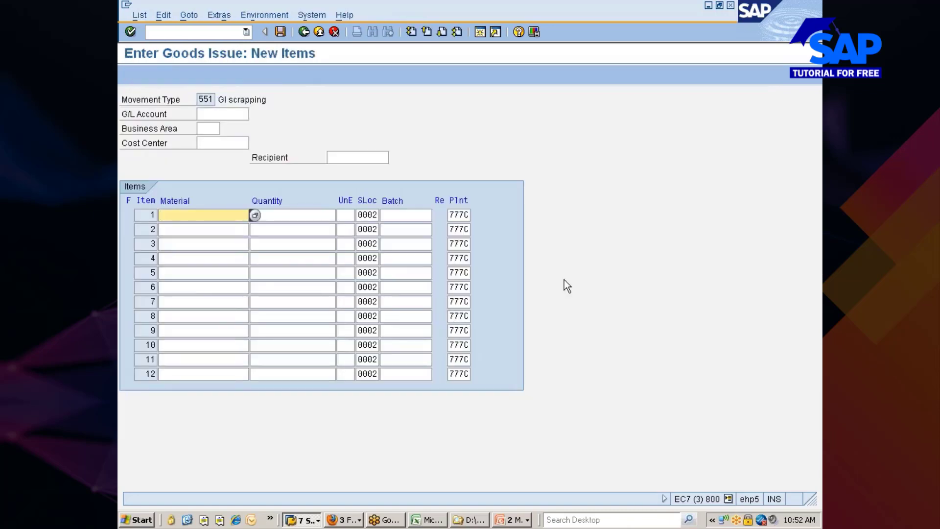
key("alt+Tab")
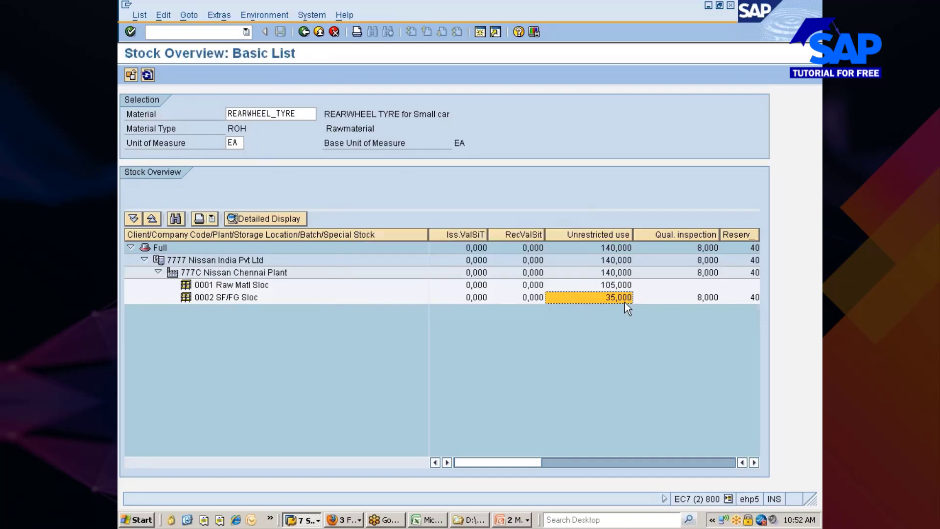
key("alt+Tab")
Enter REARWHEEL_TYRE with a quantity of 1 as the first scrapping item and post the goods issue
key("BackSpace")
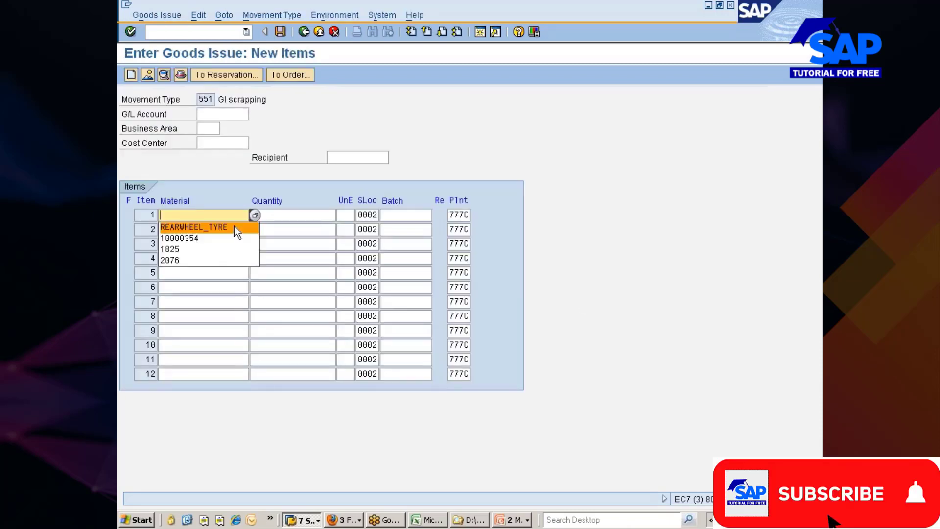
left_click(212, 228)
key("Tab")
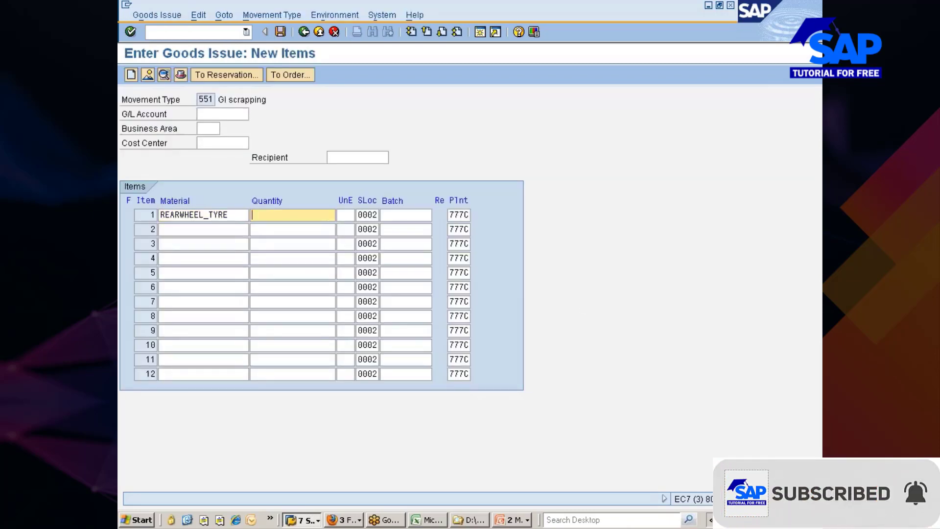
type("1")
key("Escape")
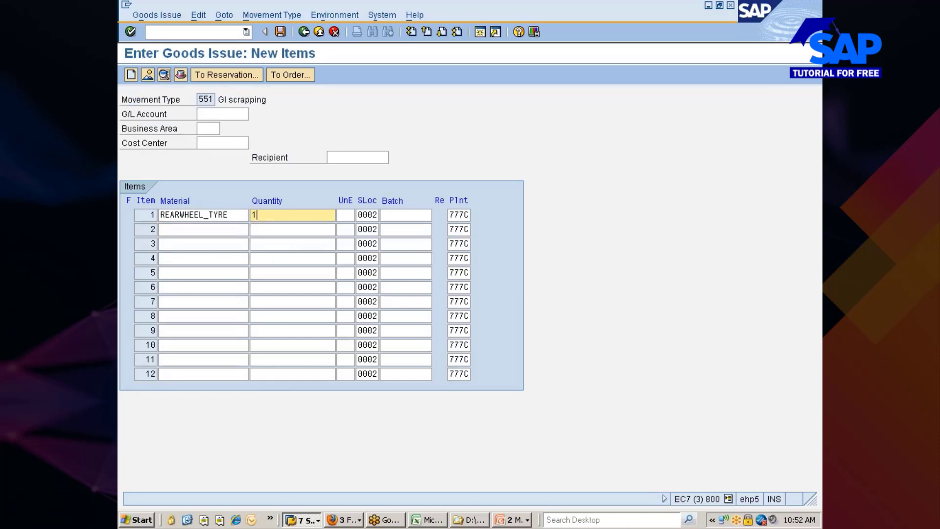
key("Return")
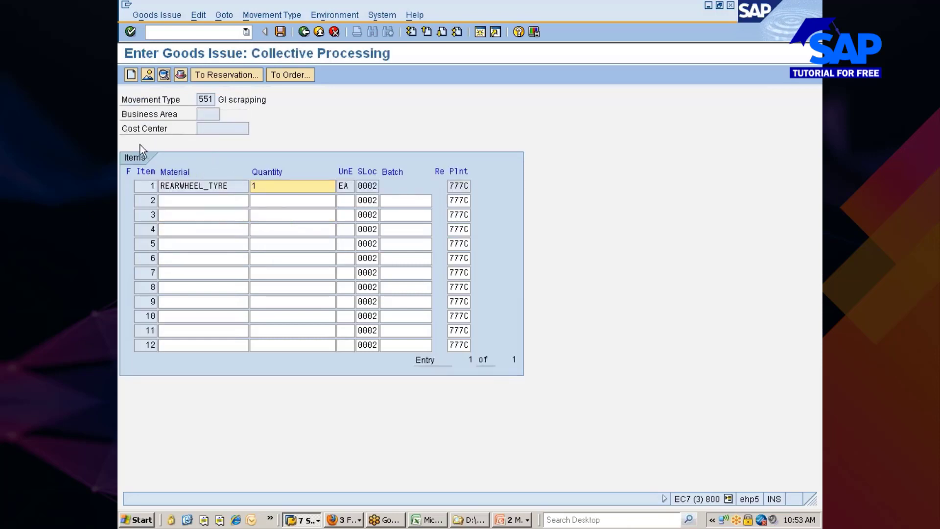
left_click(280, 32)
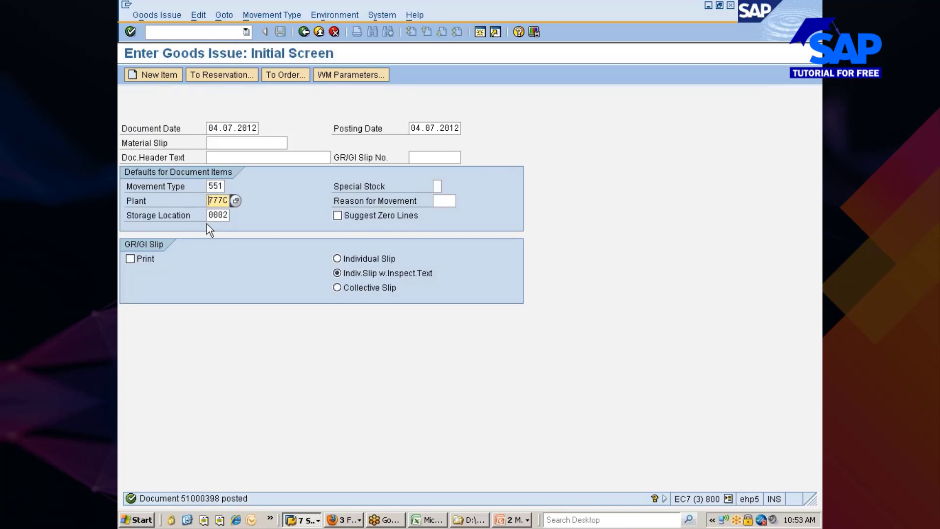
Refresh the stock overview to check the unrestricted-use stock after the scrapping, and return to the goods issue
key("alt+Tab")
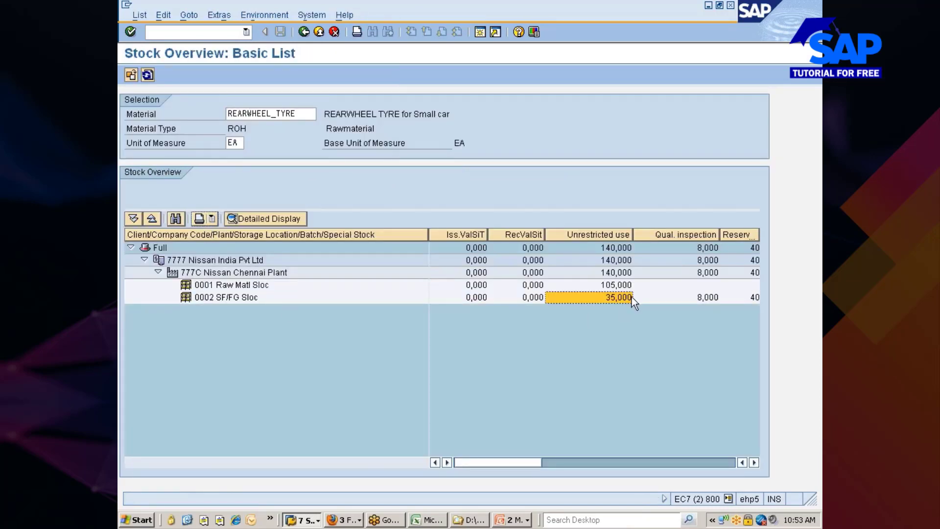
left_click(147, 76)
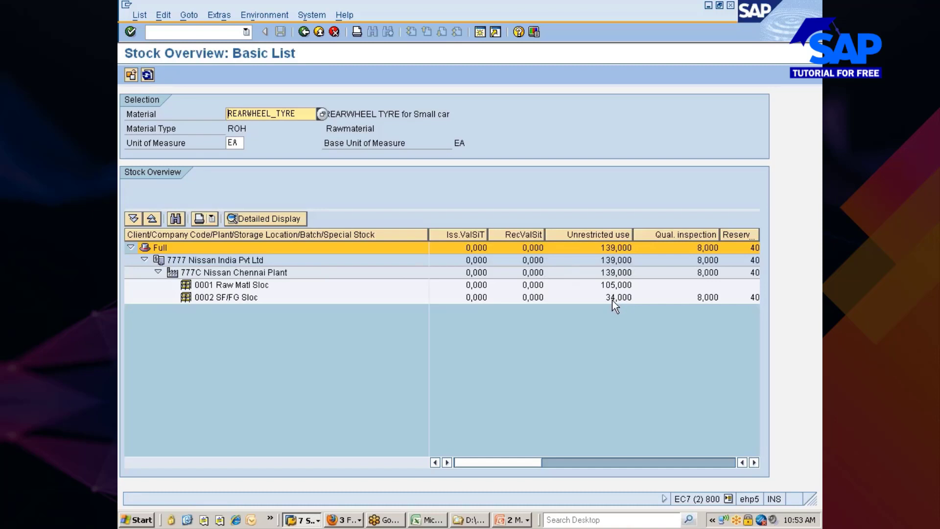
key("alt+Tab")
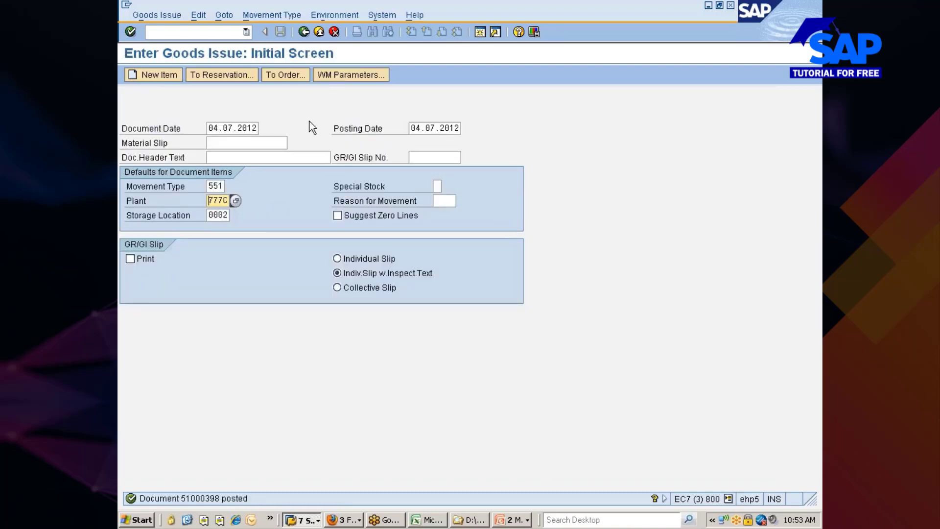
Display the material document of the scrapping goods issue just posted
left_click(174, 15)
left_click(178, 89)
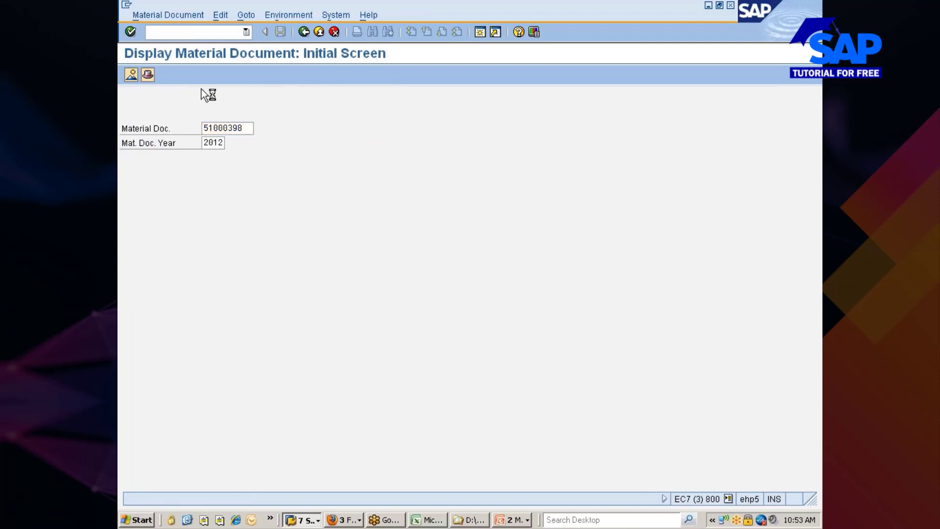
key("Return")
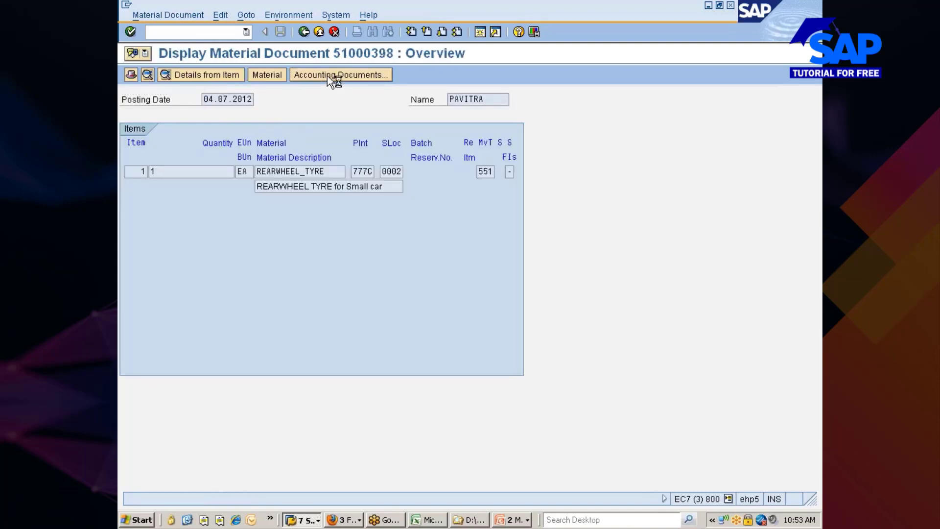
Examine the inventory line in the material document's accounting document, and return to the material document overview
left_click(327, 76)
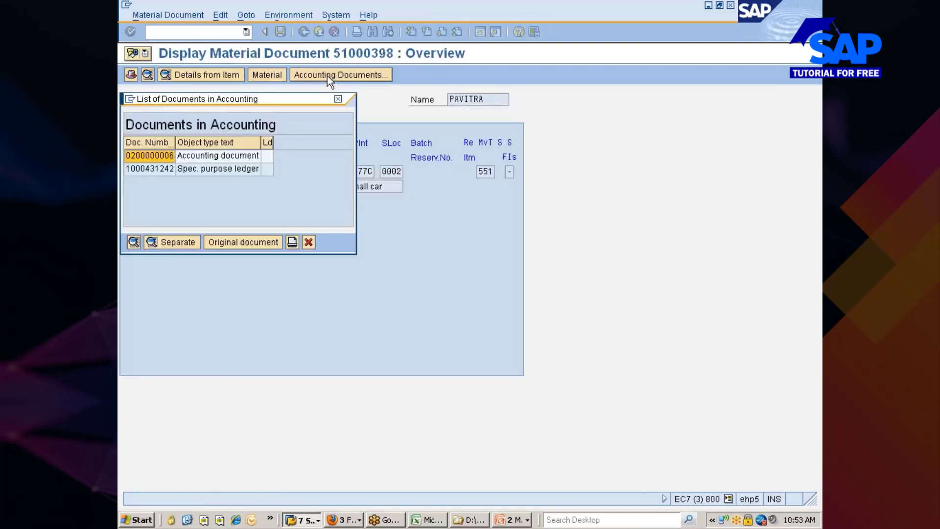
double_click(154, 157)
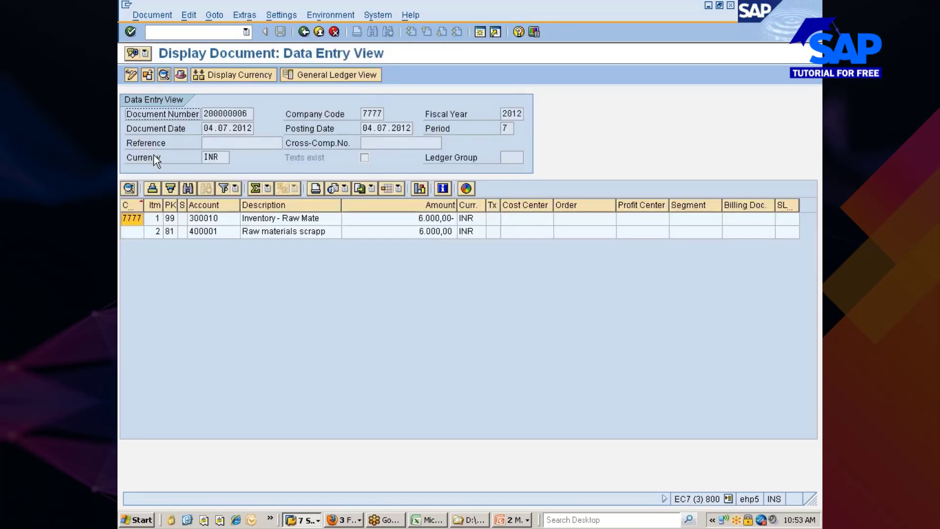
left_click(416, 222)
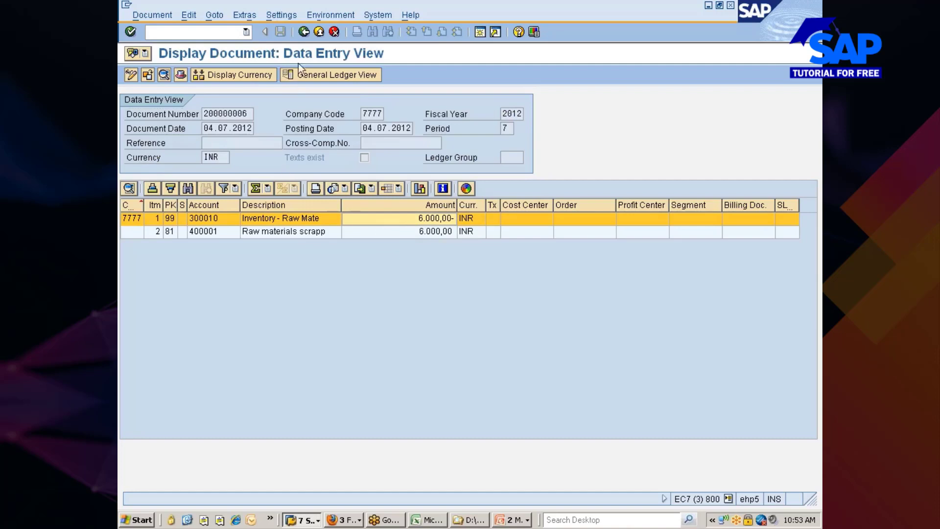
left_click(306, 33)
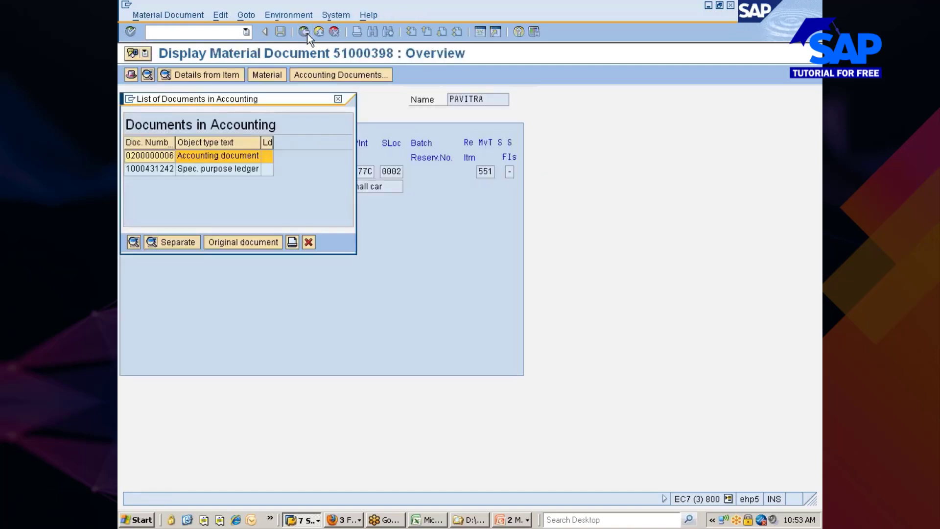
left_click(307, 244)
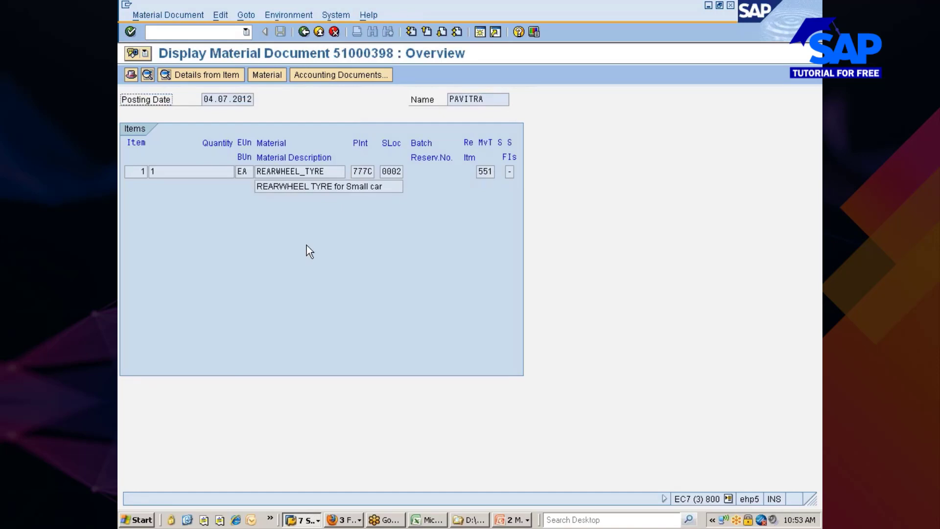
Switch to the MM315_07.PPT presentation in PowerPoint and read on from the Goods Issue slide to Creating Goods Issues
left_click(504, 520)
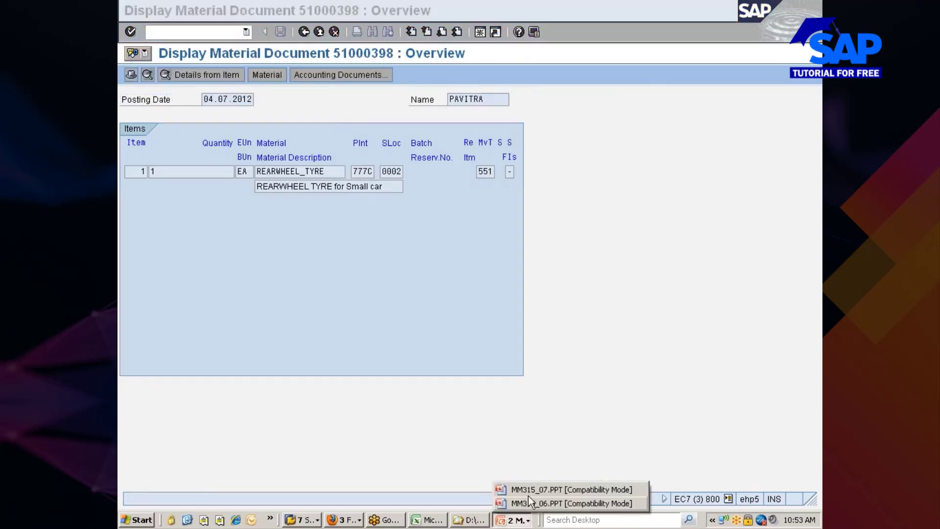
left_click(528, 489)
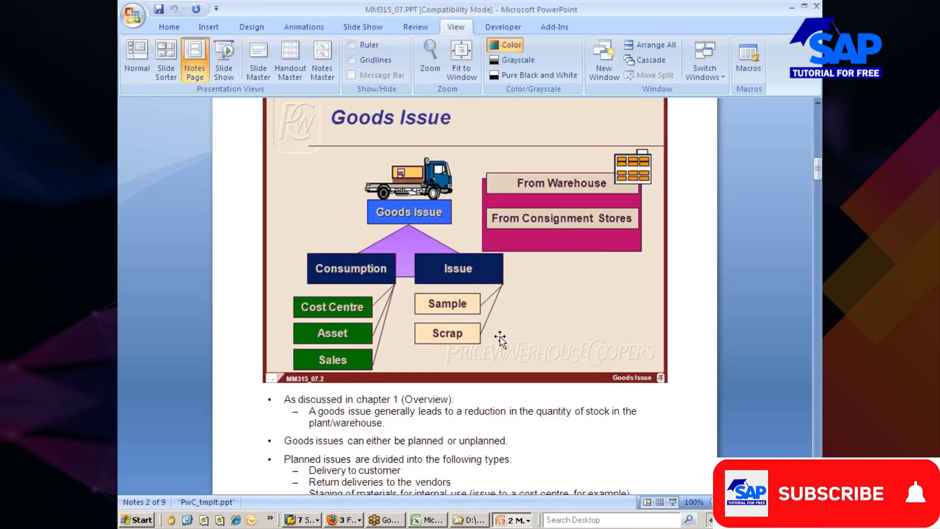
scroll(499, 336, "down", 5)
scroll(498, 336, "down", 15)
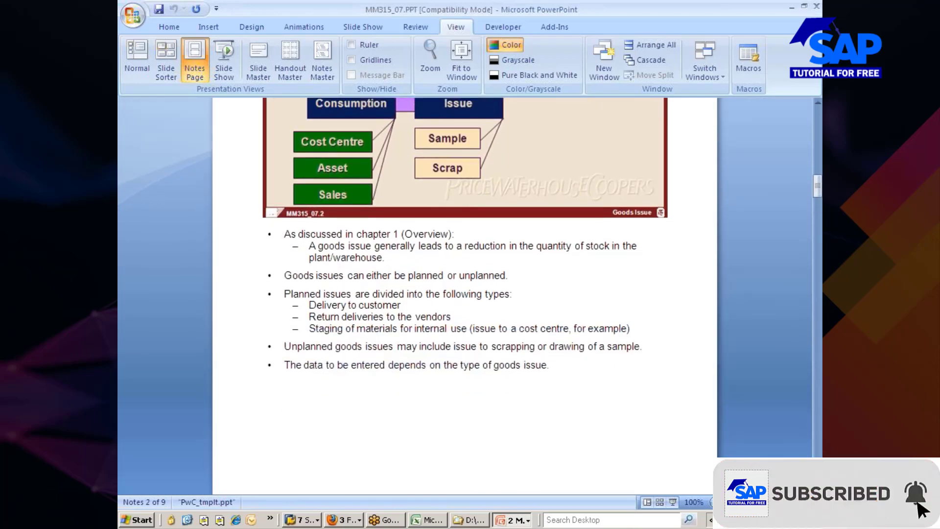
scroll(498, 337, "down", 1)
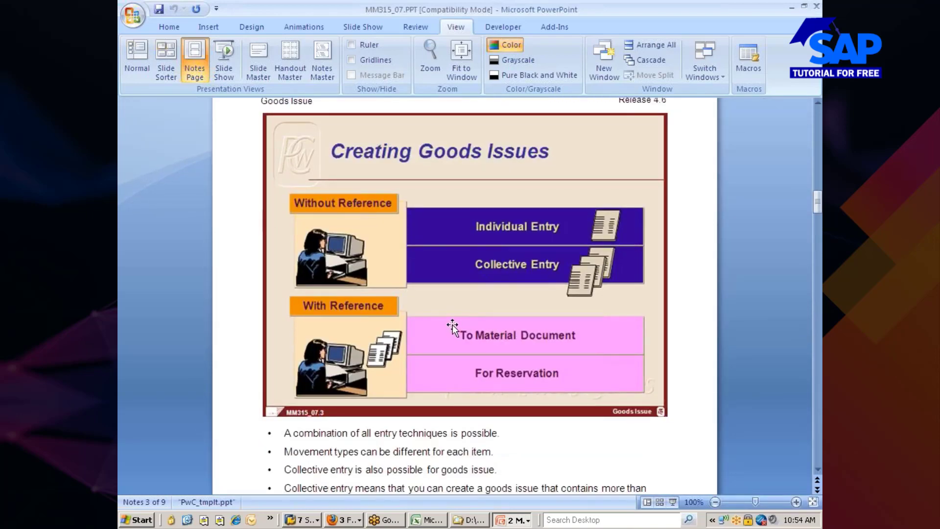
Switch back to SAP and leave the material document display for the goods issue entry screen
key("alt+Tab")
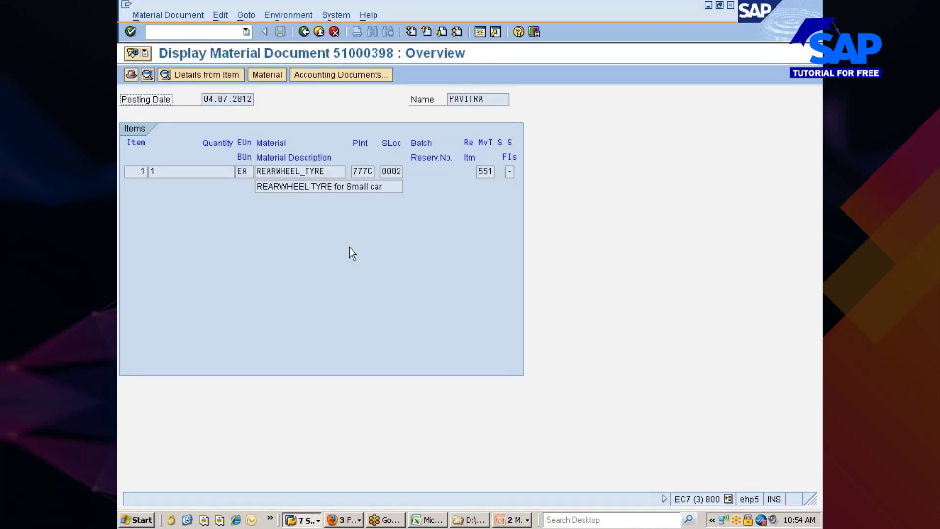
left_click(303, 31)
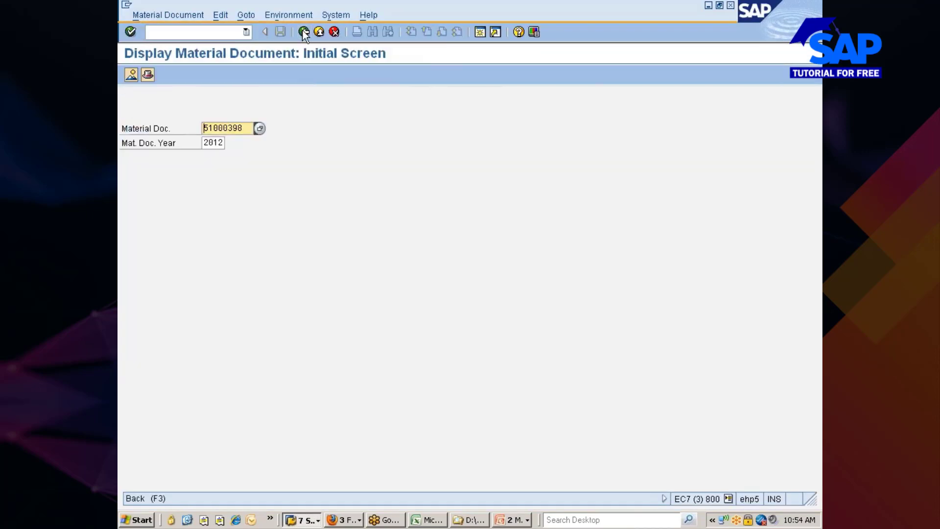
left_click(303, 31)
double_click(243, 262)
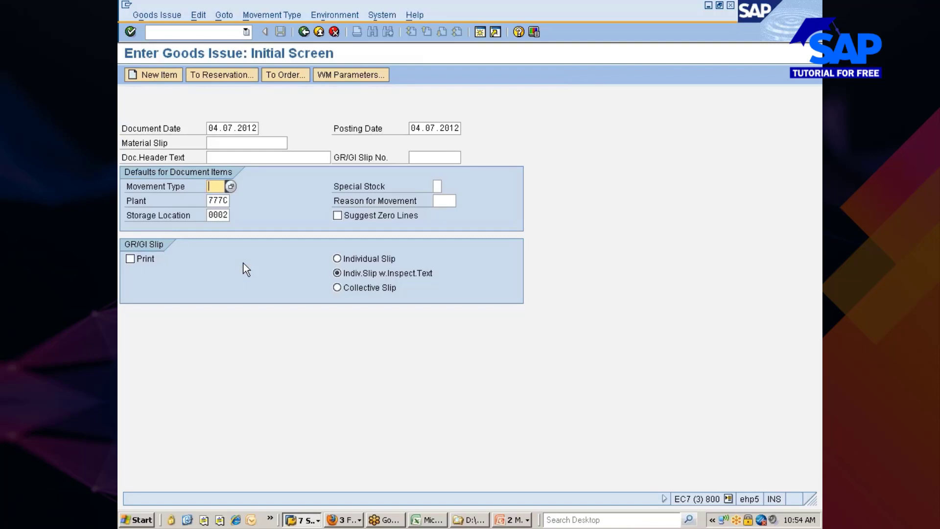
Search for reservations of material REARWHEEL_TYRE in plant 777C as the reference for the goods issue
left_click(215, 76)
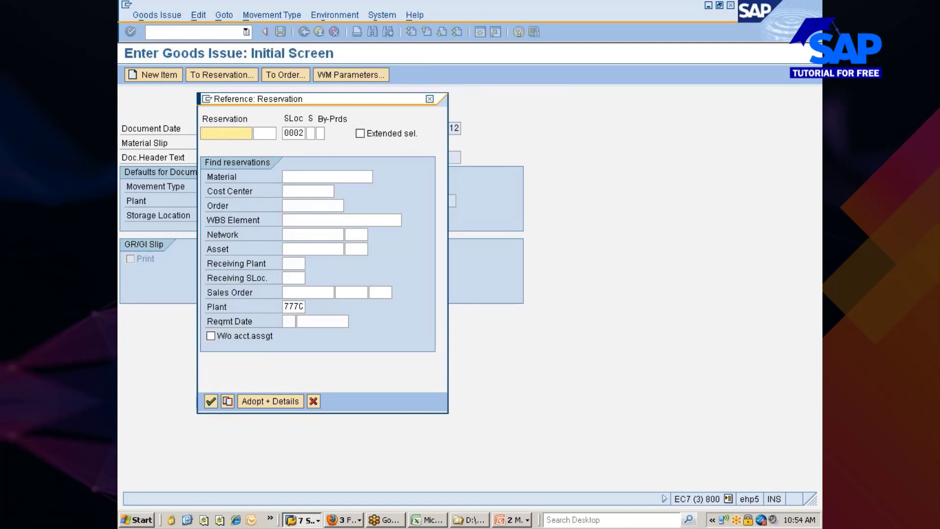
left_click(294, 176)
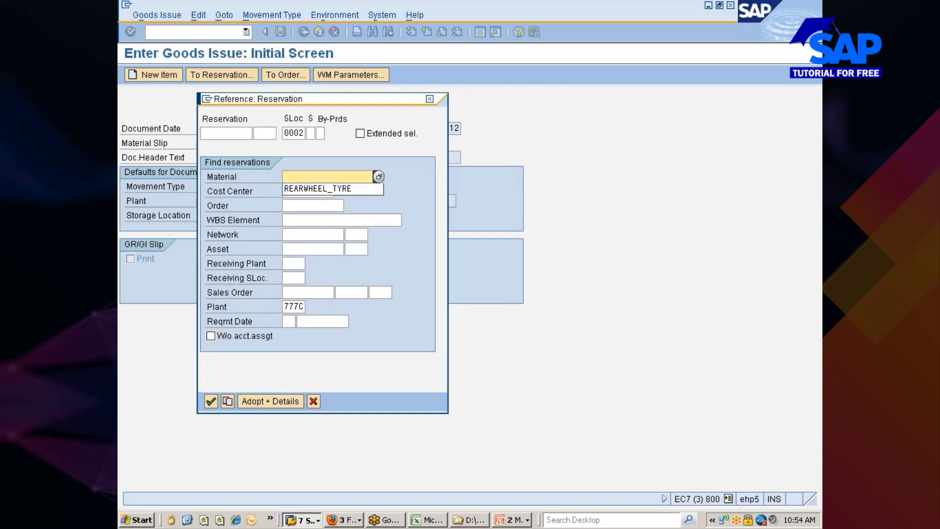
left_click(337, 189)
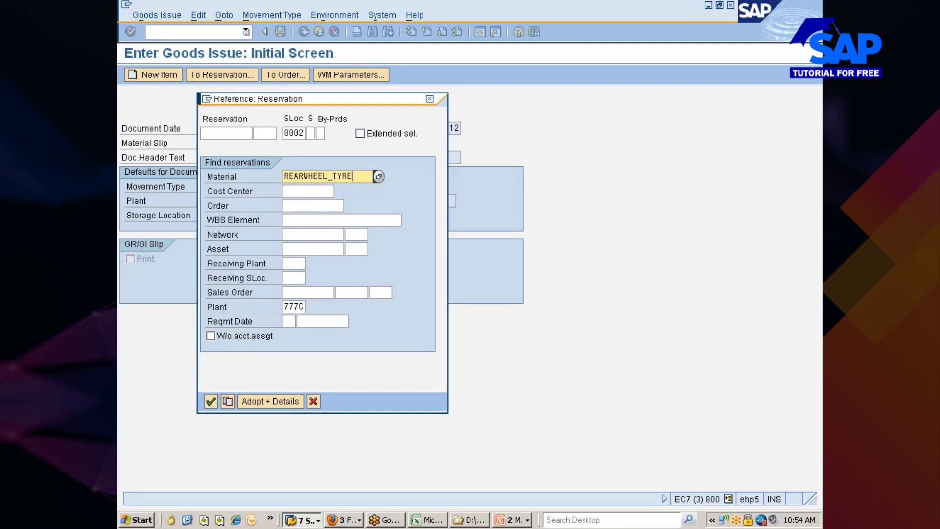
left_click(211, 401)
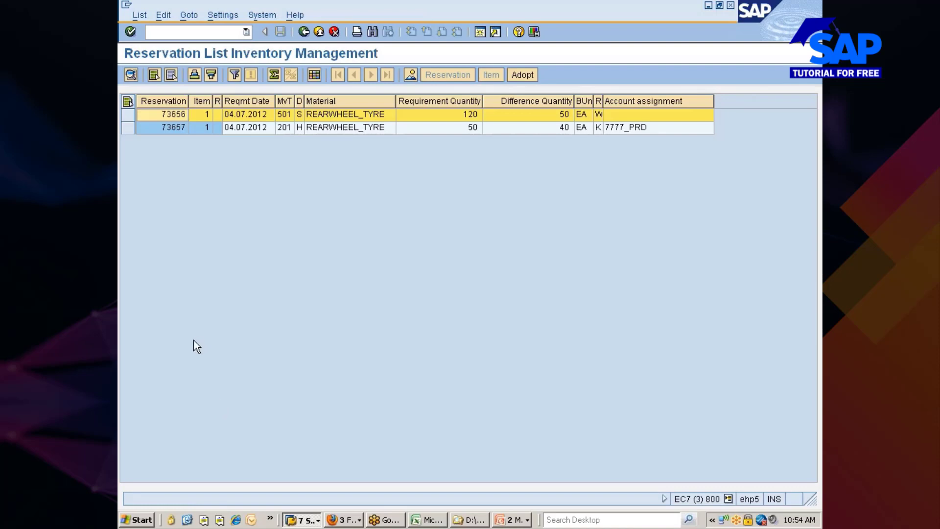
Adopt the REARWHEEL_TYRE reservation with movement type 201 for cost center 7777_PRD into the goods issue
left_click(285, 127)
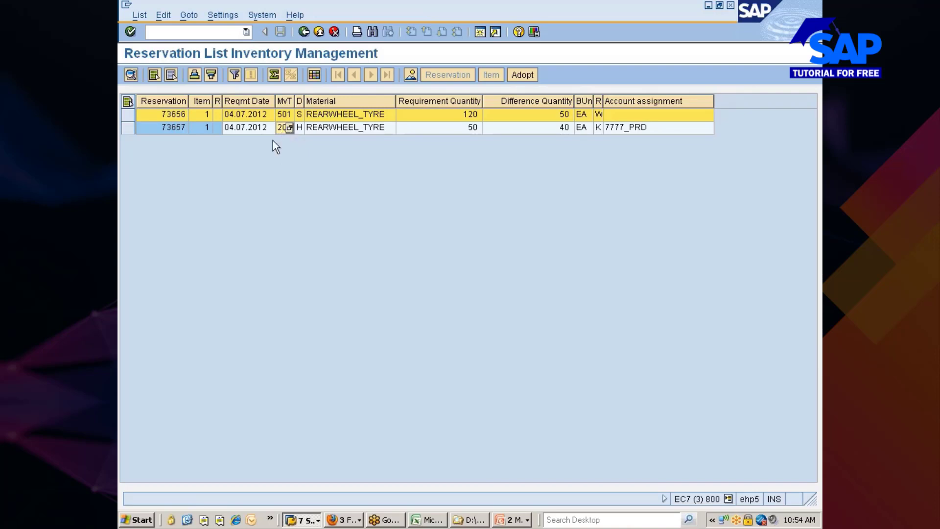
left_click(128, 130)
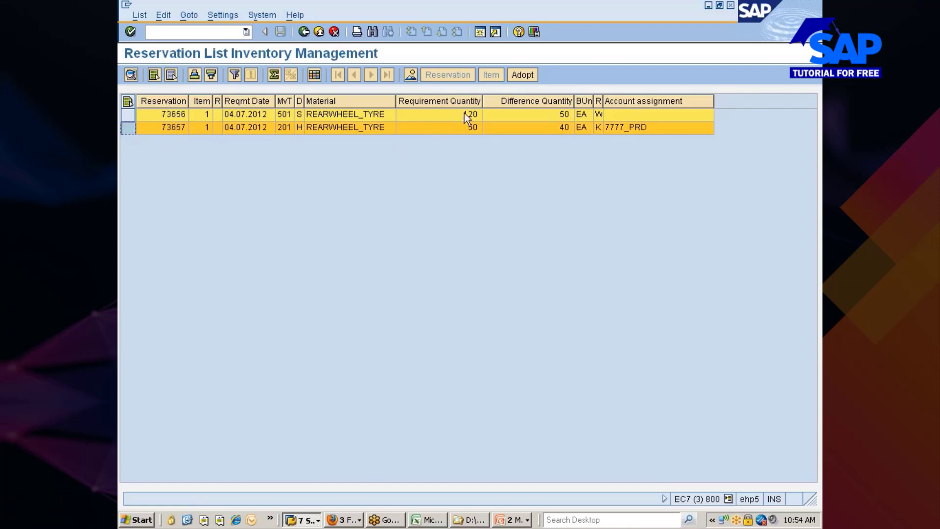
left_click(522, 75)
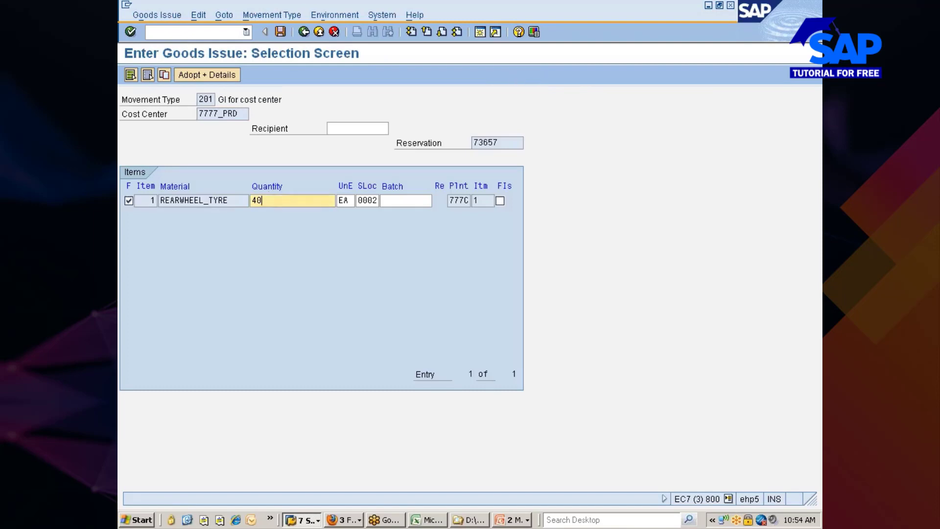
Set the reserved REARWHEEL_TYRE item's issue quantity to 10 EA, adopt it with details, and post the goods issue
key("Tab")
key("BackSpace")
type("1")
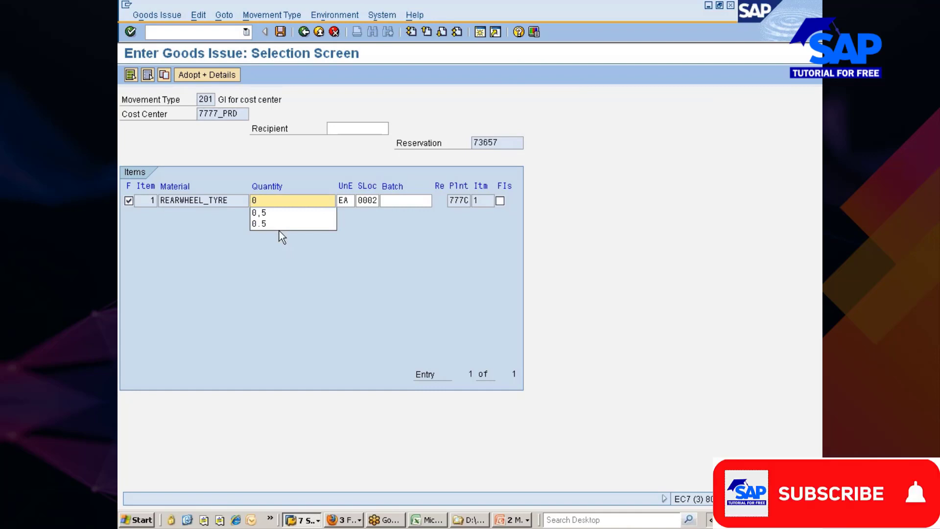
key("Return")
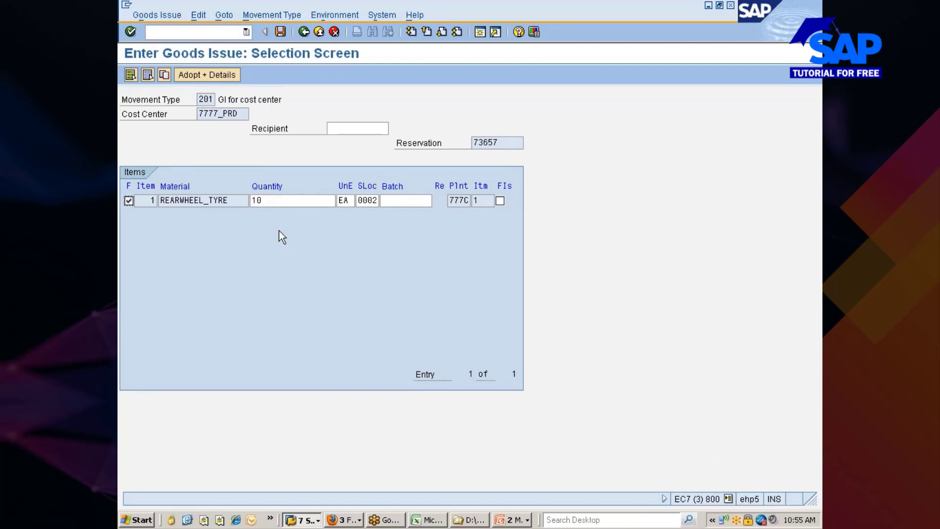
left_click(234, 78)
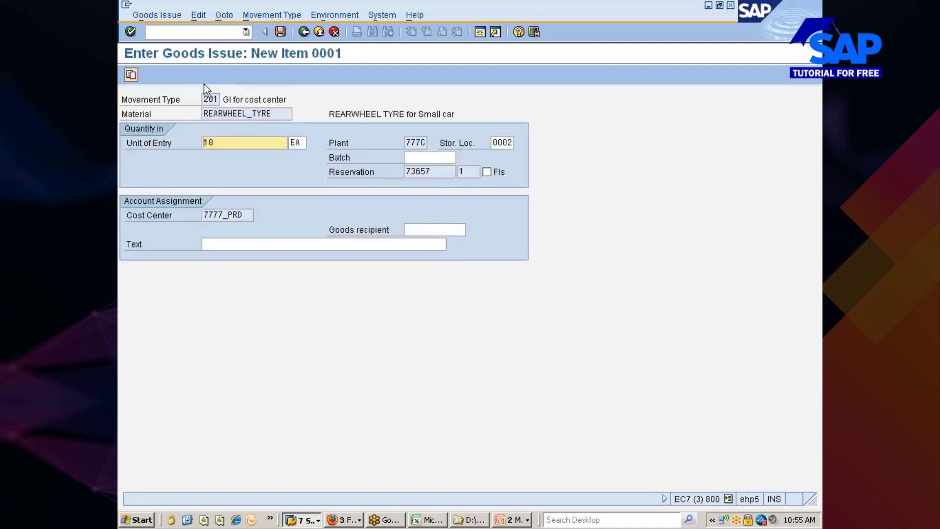
left_click(281, 30)
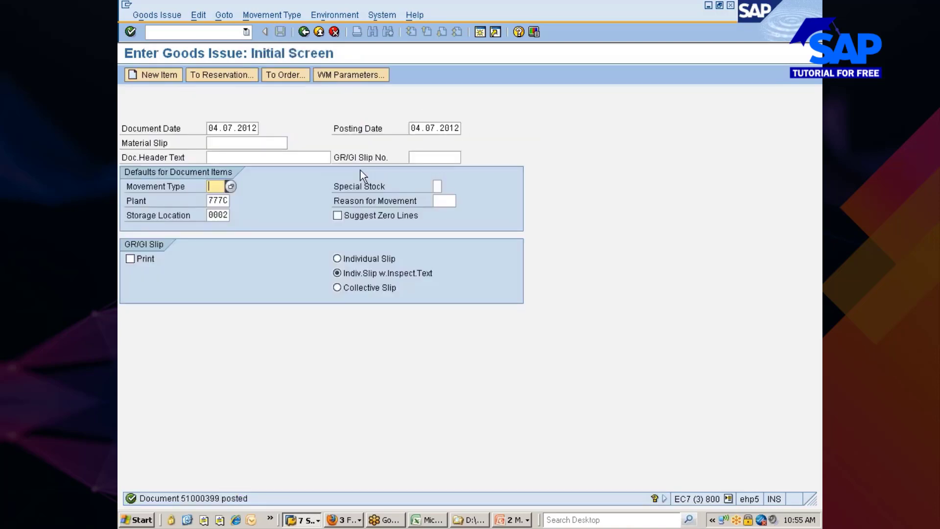
Refresh the REARWHEEL_TYRE stock overview and check the unrestricted-use stock of storage location 0002 after the reservation-based issue
key("alt+Tab")
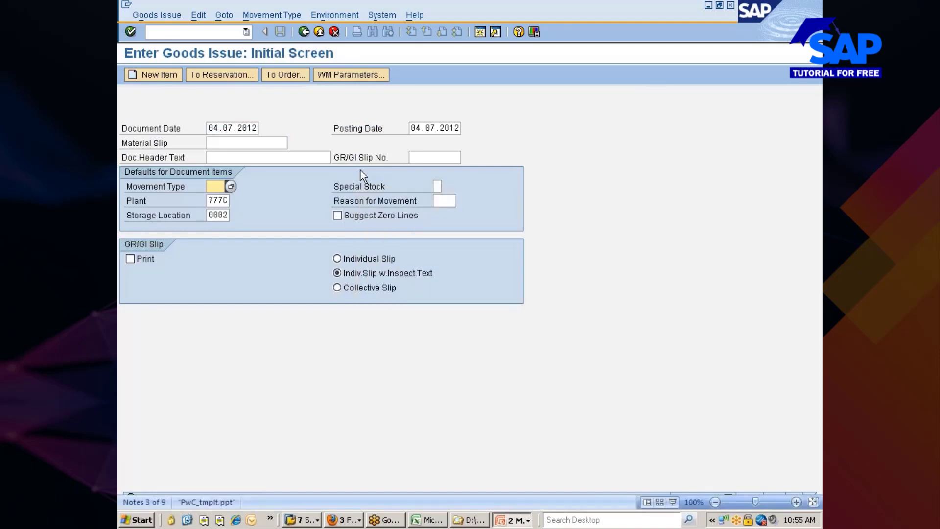
key("alt+Tab")
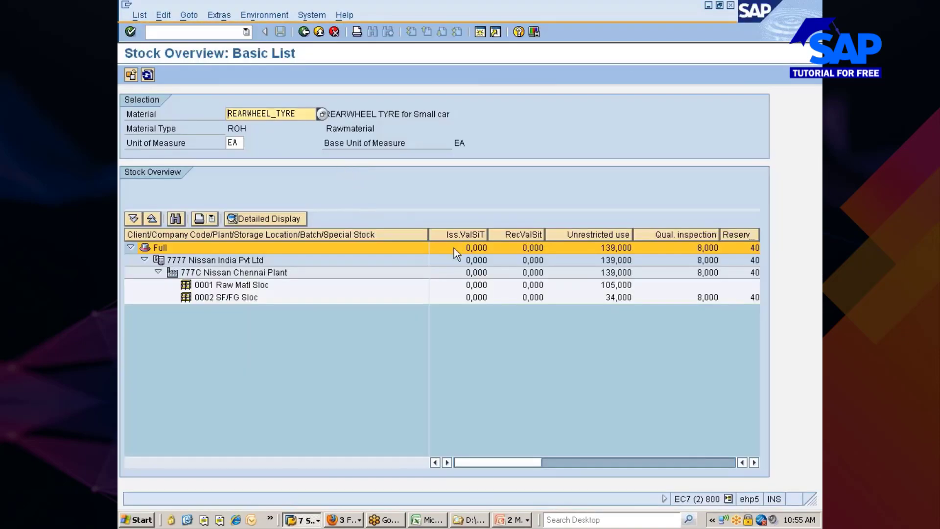
left_click(617, 298)
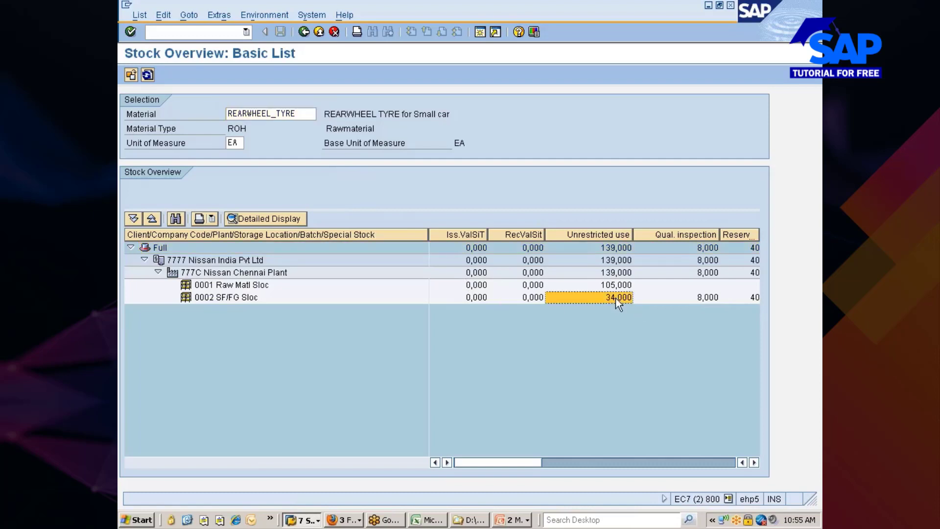
left_click(147, 75)
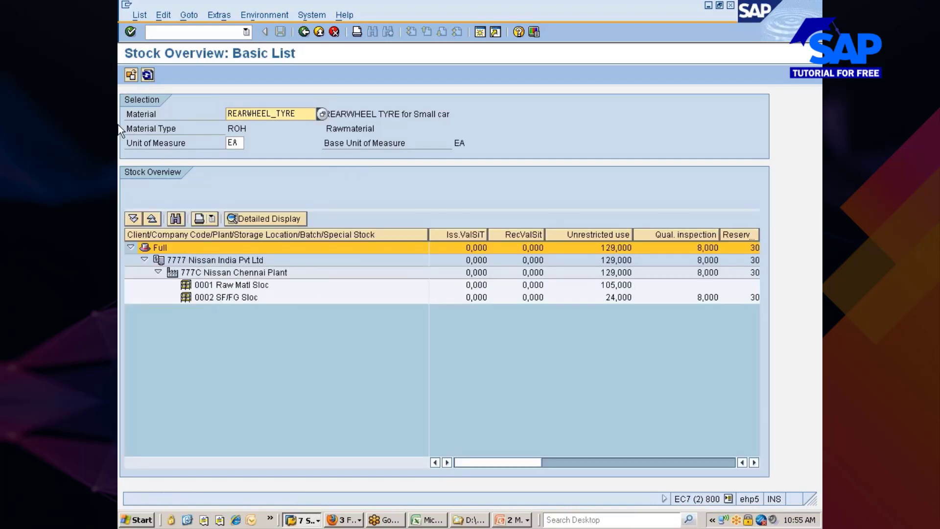
left_click(612, 297)
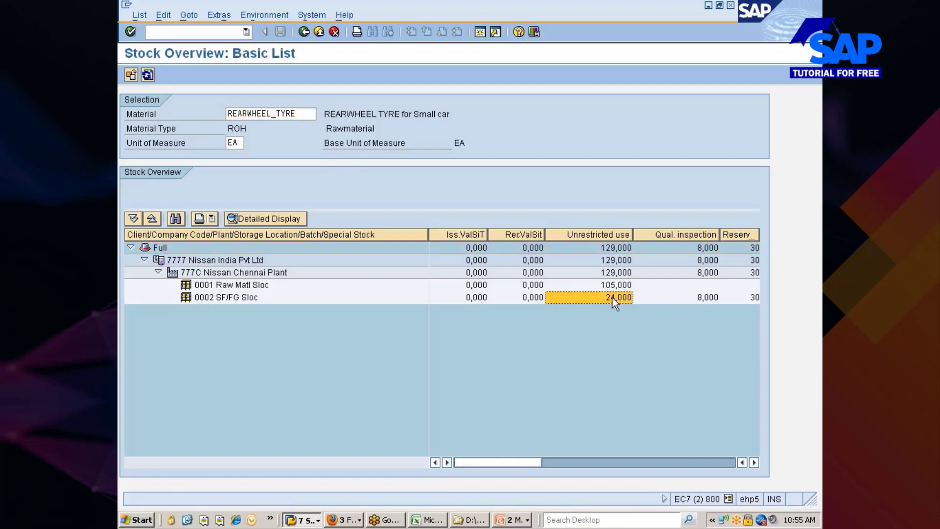
Review the Creating Goods Issues slide in PowerPoint, and return to the goods issue entry screen in SAP
key("alt+Tab")
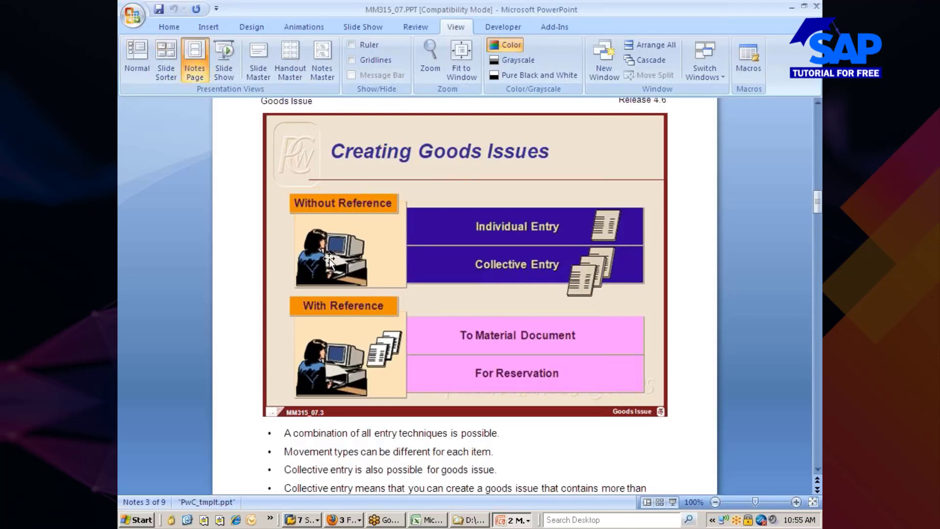
scroll(491, 281, "down", 1)
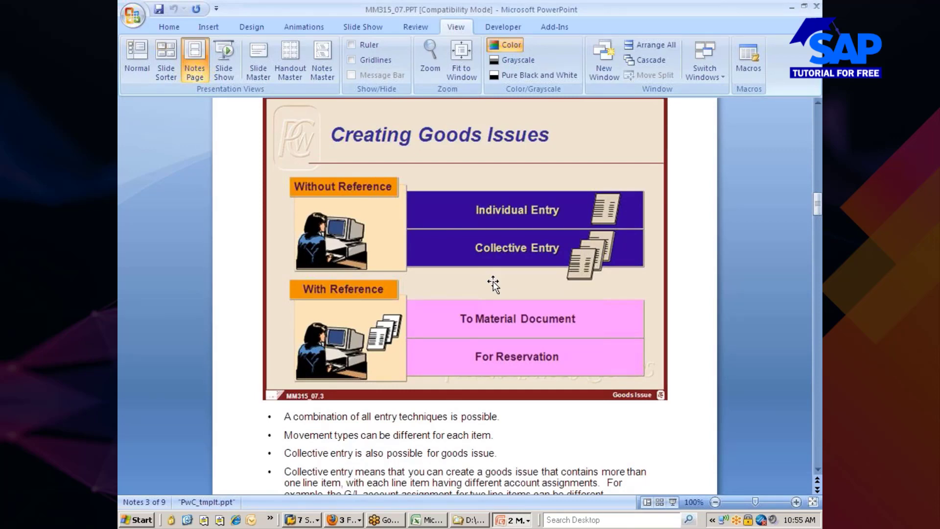
key("alt+Tab")
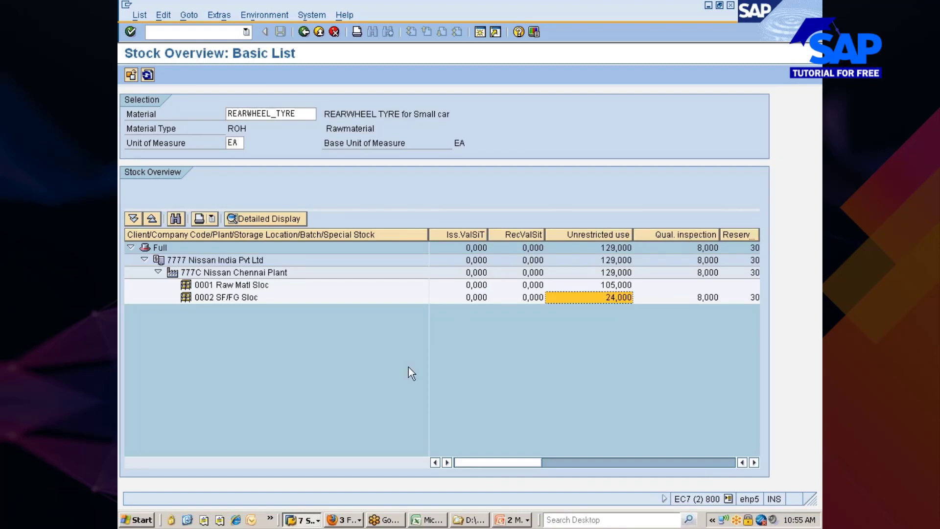
left_click(301, 520)
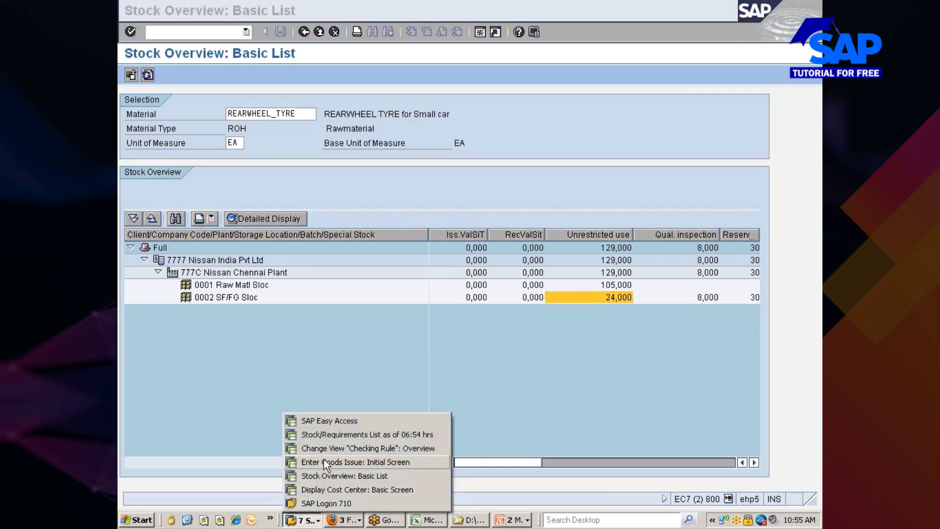
left_click(325, 461)
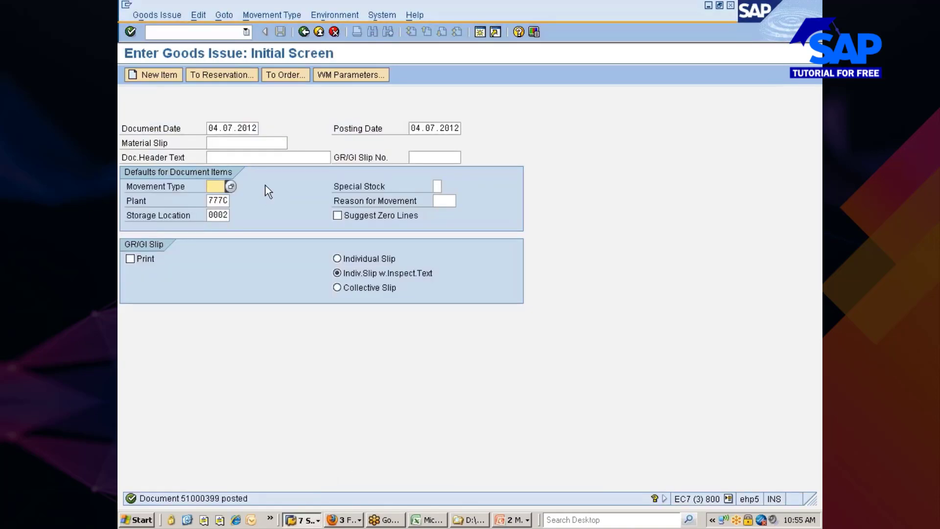
Start a new goods issue with movement type 201 for plant 777C and storage location 0001
type("201")
key("Tab")
key("Tab")
key("BackSpace")
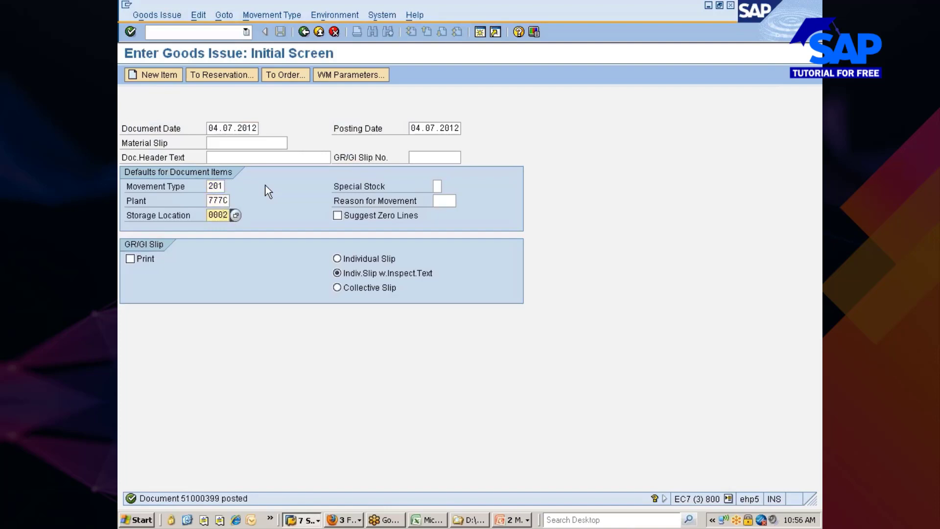
type("1")
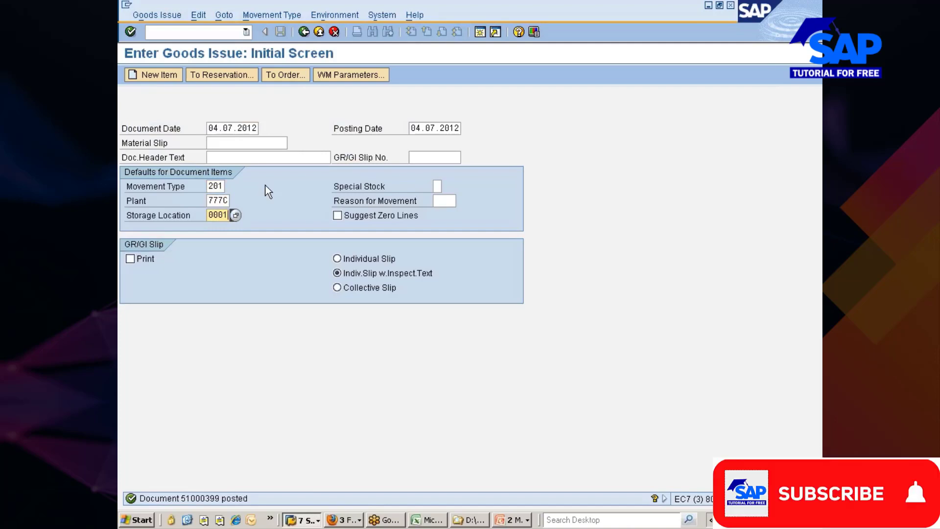
key("Return")
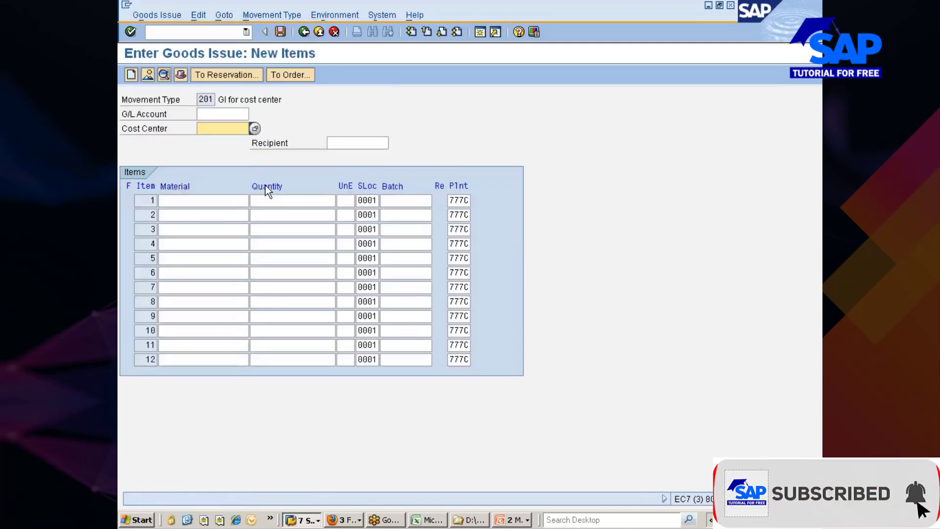
Assign cost center 7777_PRD and enter REARWHEEL_TYRE with quantity 11 as the first item
key("BackSpace")
left_click(225, 142)
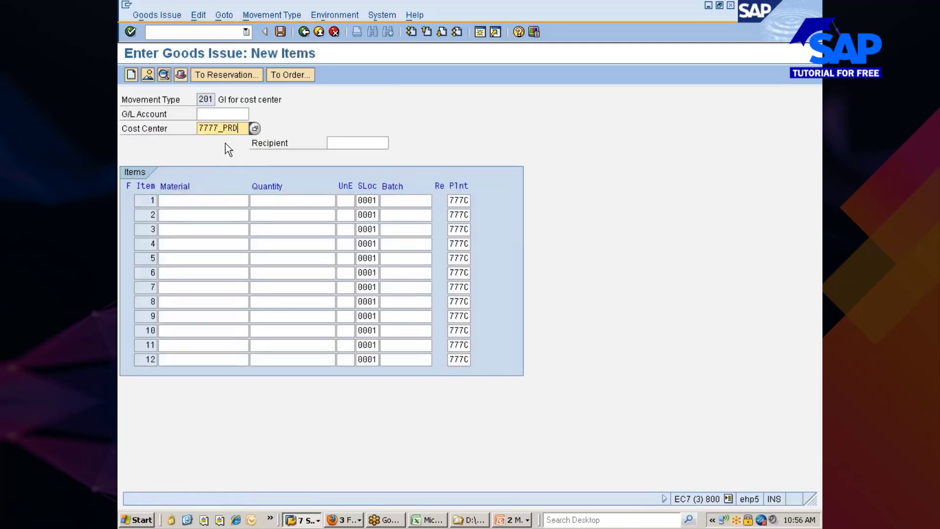
left_click(211, 200)
key("BackSpace")
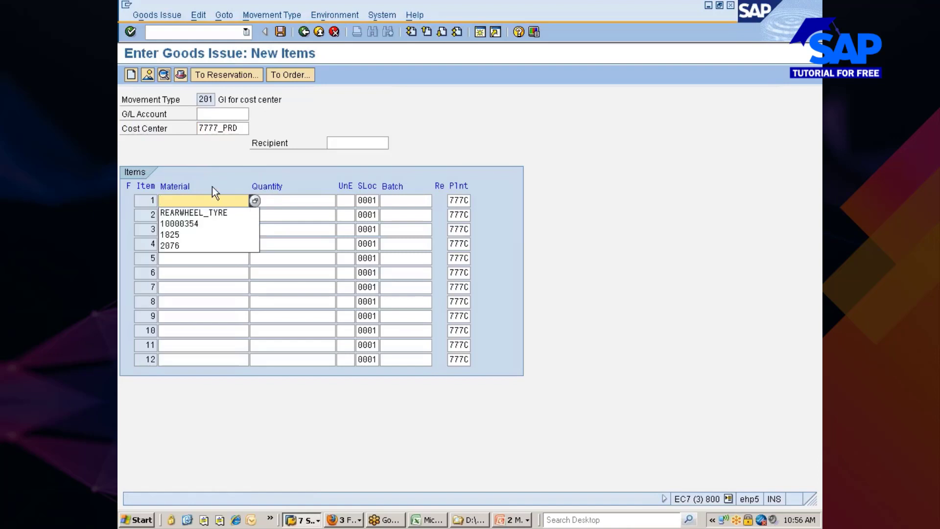
key("Down")
key("Return")
key("Tab")
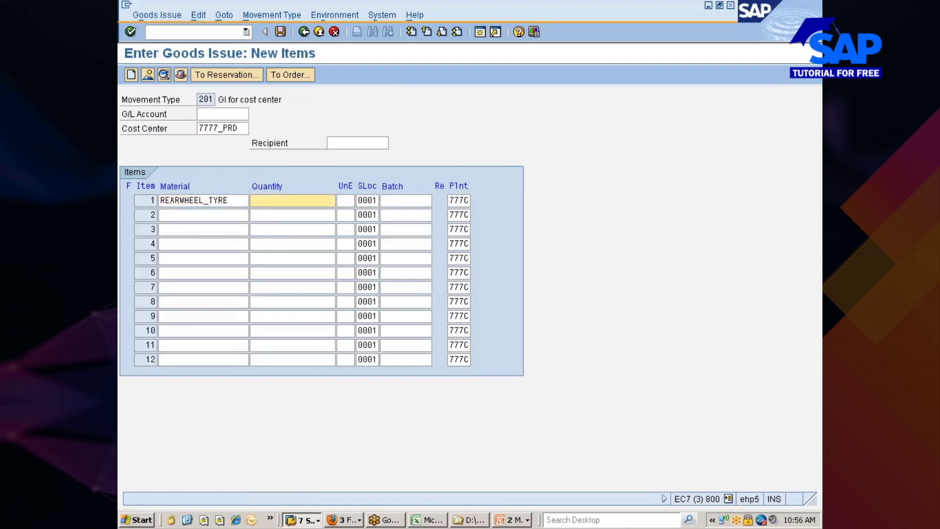
type("11")
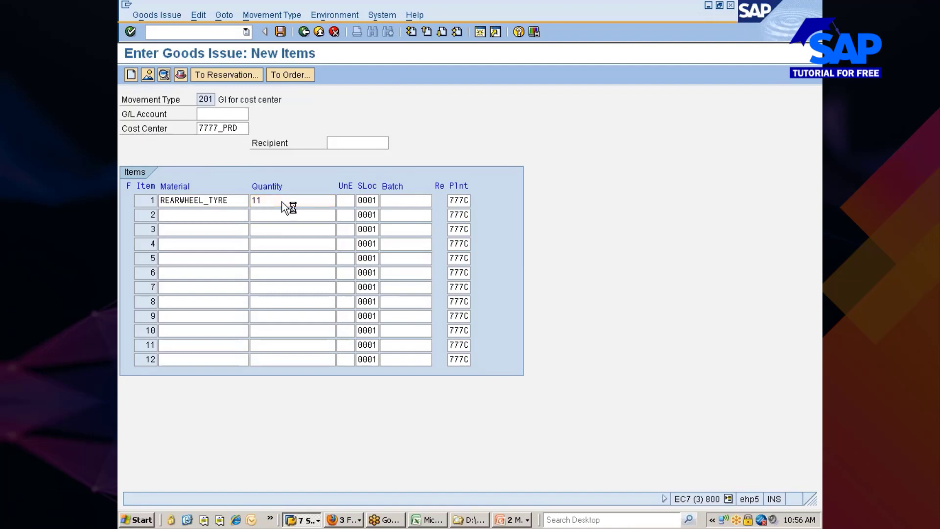
key("Return")
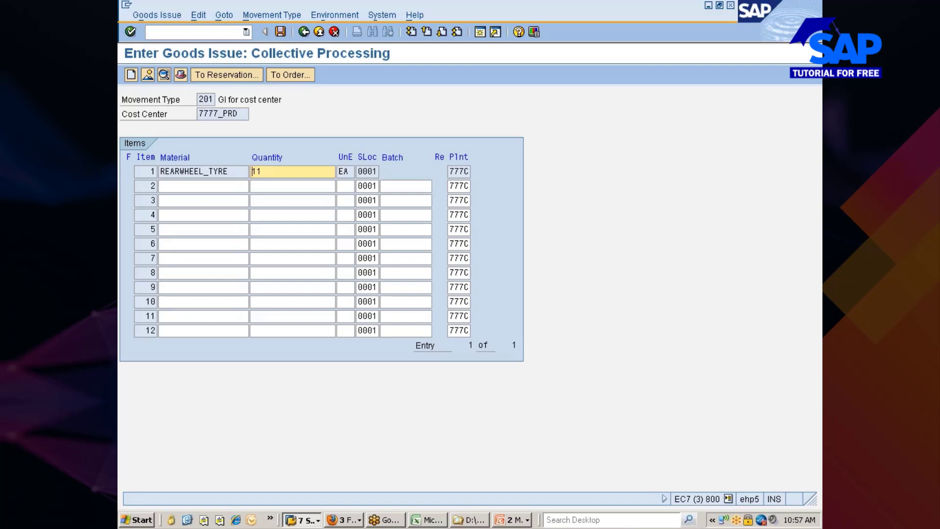
Add REARWHEEL_TYRE as a second item with quantity 5 under movement type 201
key("Delete")
key("Delete")
key("shift+Tab")
key("ctrl+c")
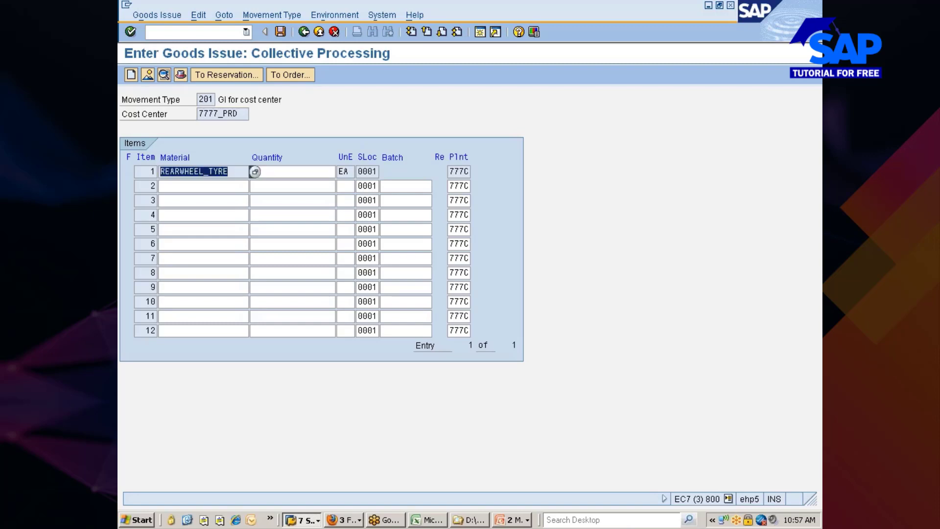
left_click(203, 186)
key("ctrl+v")
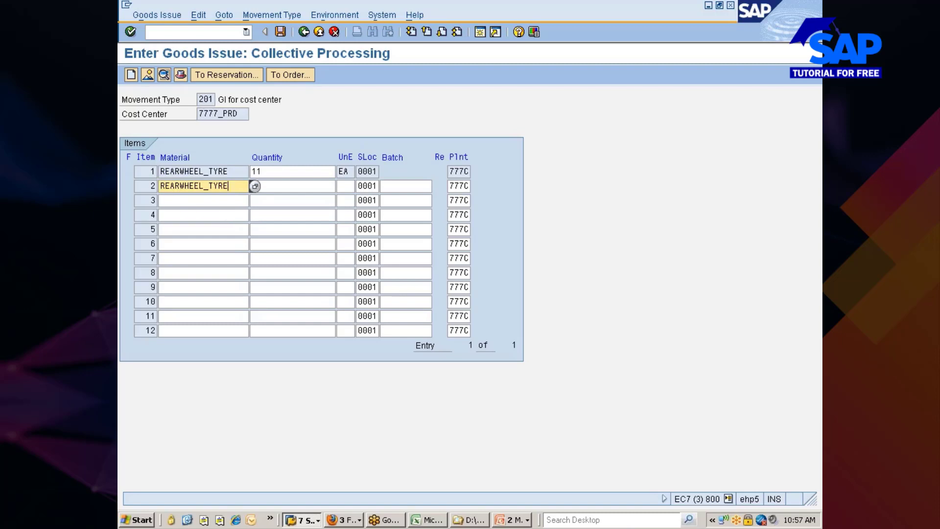
left_click(255, 186)
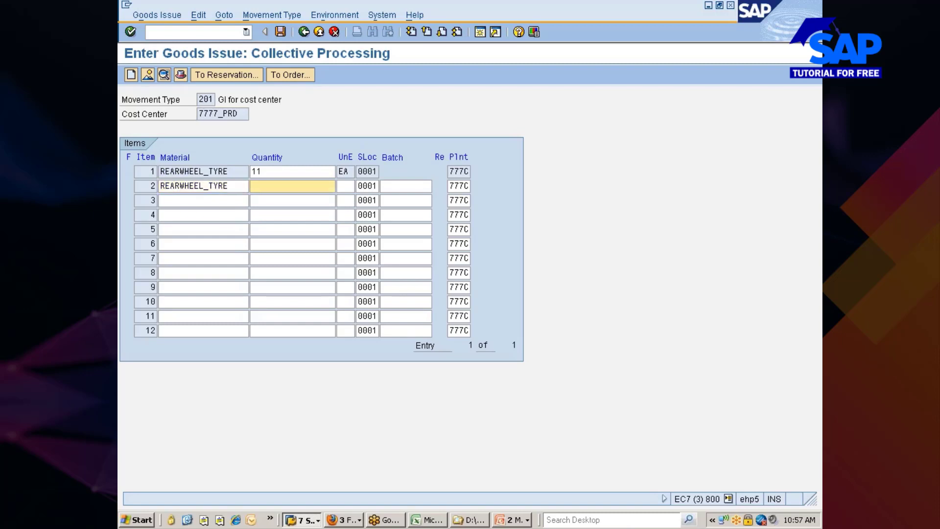
type("5")
left_click_drag(122, 96, 282, 104)
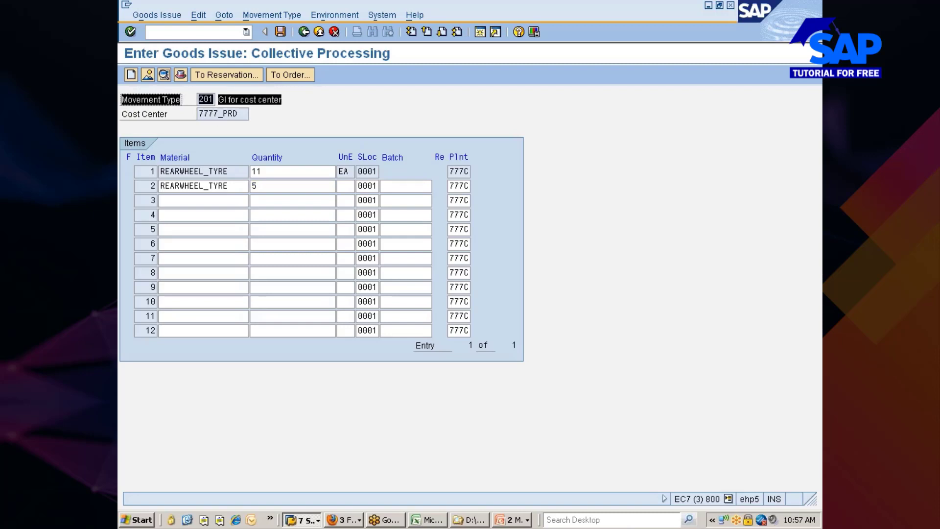
key("ctrl+c")
Clear the second item's quantity and re-enter it as 5
left_click(258, 186)
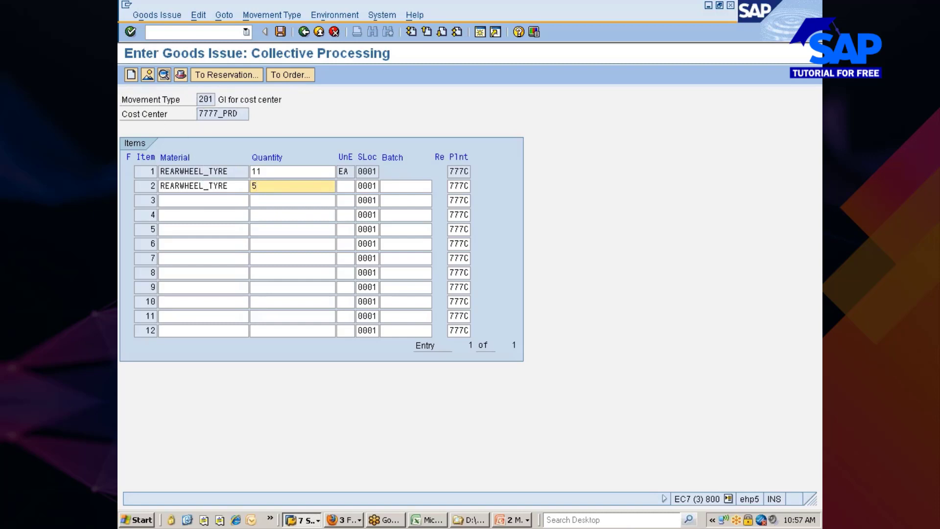
key("BackSpace")
key("shift+Tab")
key("shift+Right")
key("shift+Right")
key("shift+Right")
key("shift+Right")
key("shift+Right")
key("shift+Right")
key("shift+Right")
key("shift+Right")
key("shift+Right")
key("shift+Right")
key("shift+Right")
key("shift+Right")
key("shift+Right")
key("shift+Right")
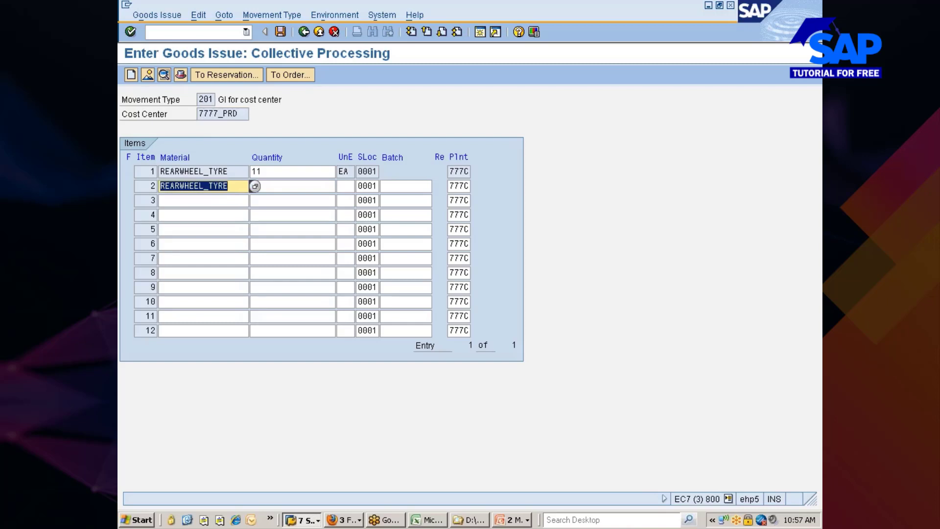
key("Tab")
type("5")
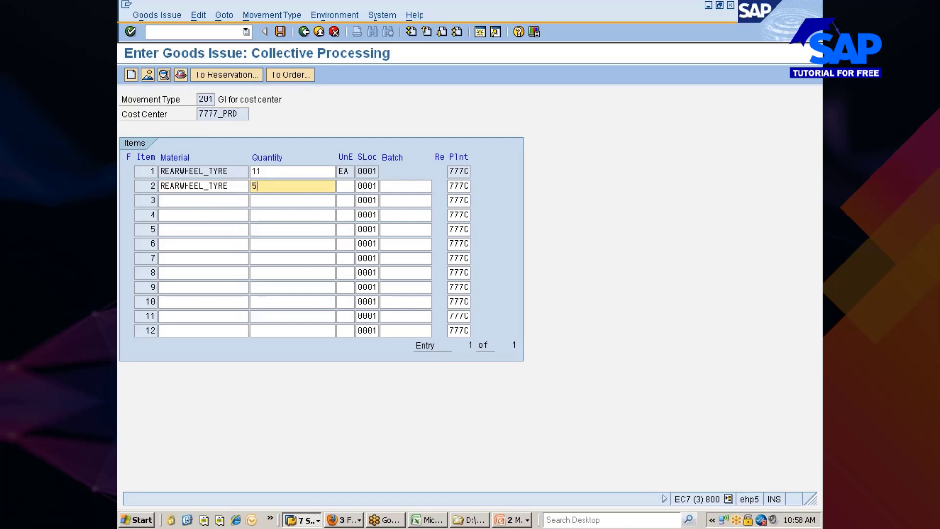
Clear the second item line's quantity and material, and enter quantity 11 for the first REARWHEEL_TYRE item
key("BackSpace")
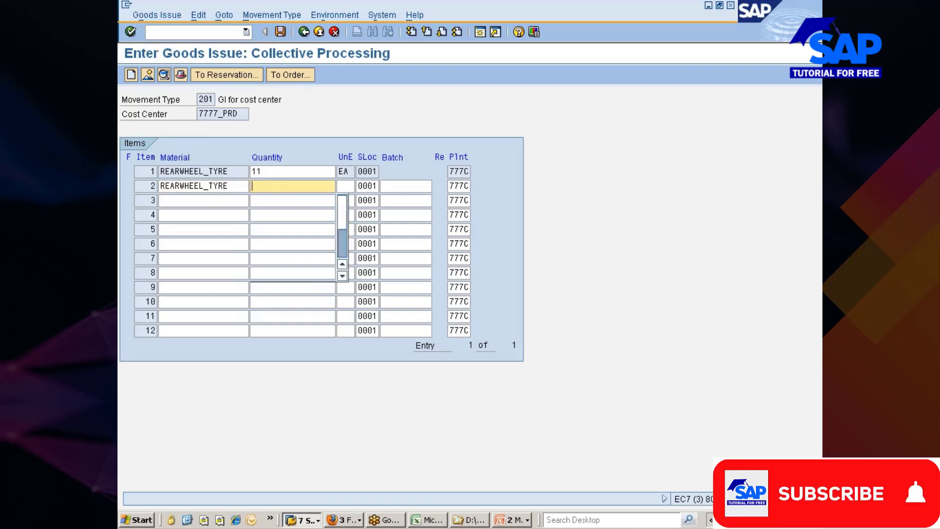
left_click(228, 187)
key("BackSpace")
key("BackSpace")
key("BackSpace")
key("BackSpace")
key("BackSpace")
key("BackSpace")
key("BackSpace")
key("BackSpace")
key("BackSpace")
key("BackSpace")
key("BackSpace")
key("BackSpace")
key("BackSpace")
key("BackSpace")
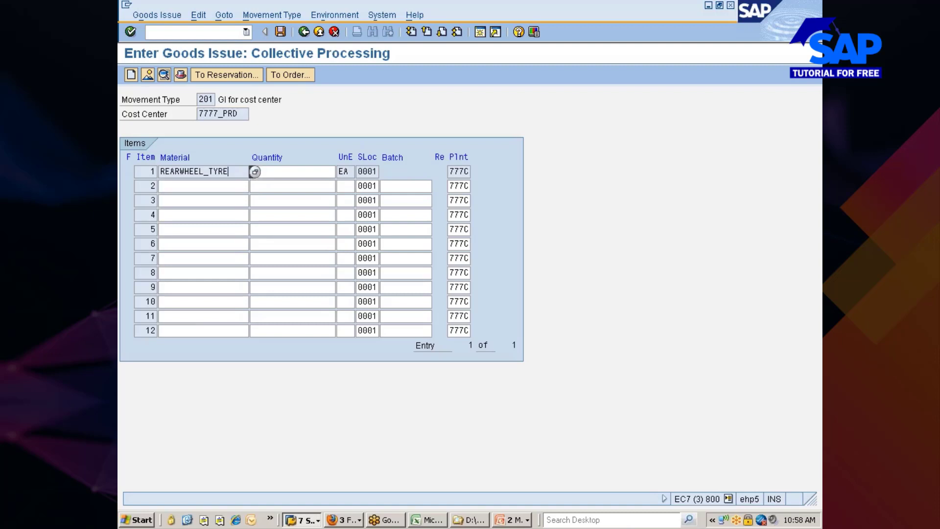
left_click(254, 171)
type("11")
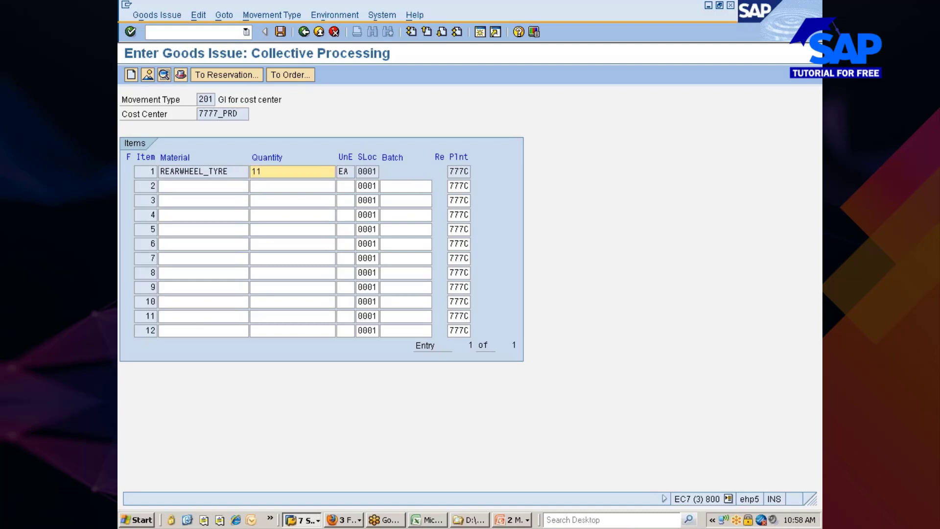
left_click(247, 186)
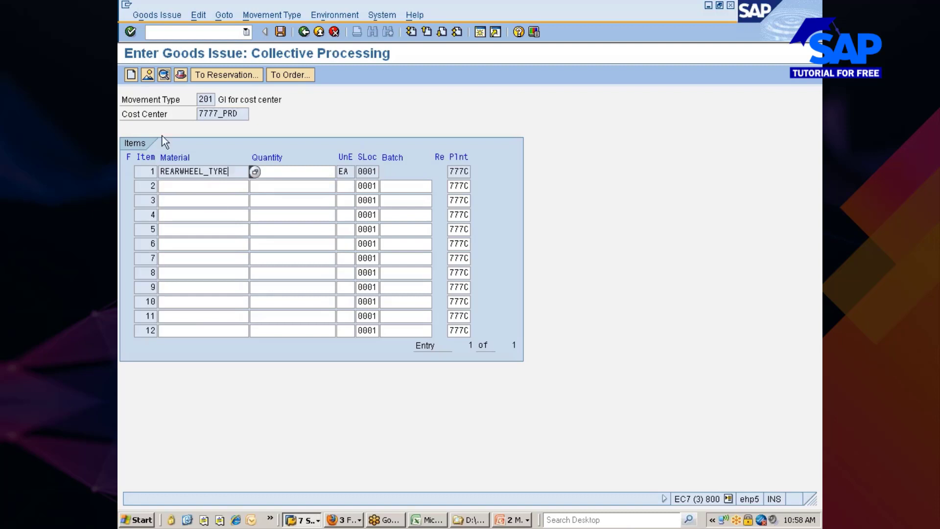
left_click(198, 15)
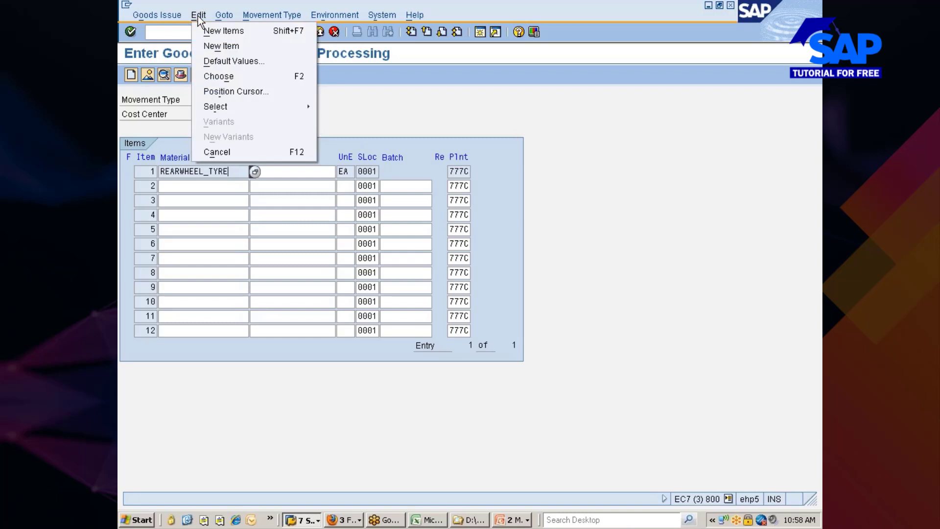
left_click(239, 60)
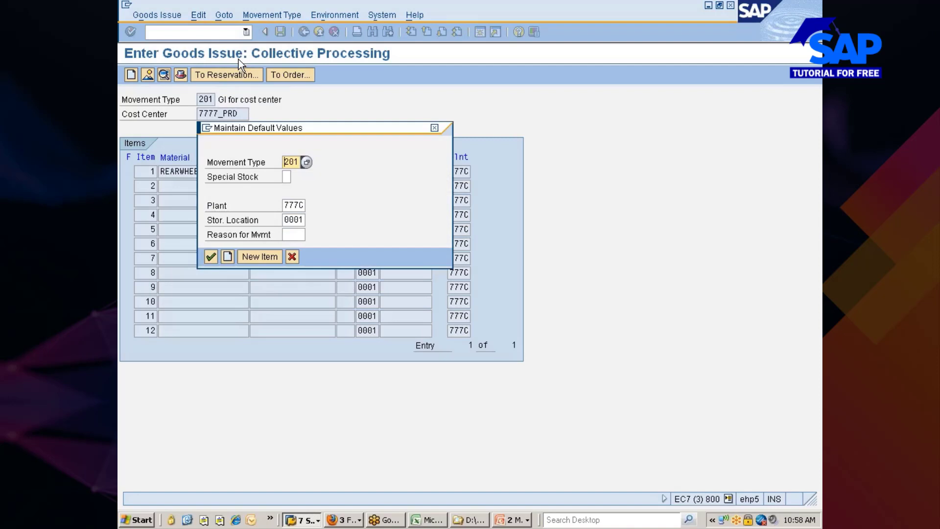
left_click(290, 257)
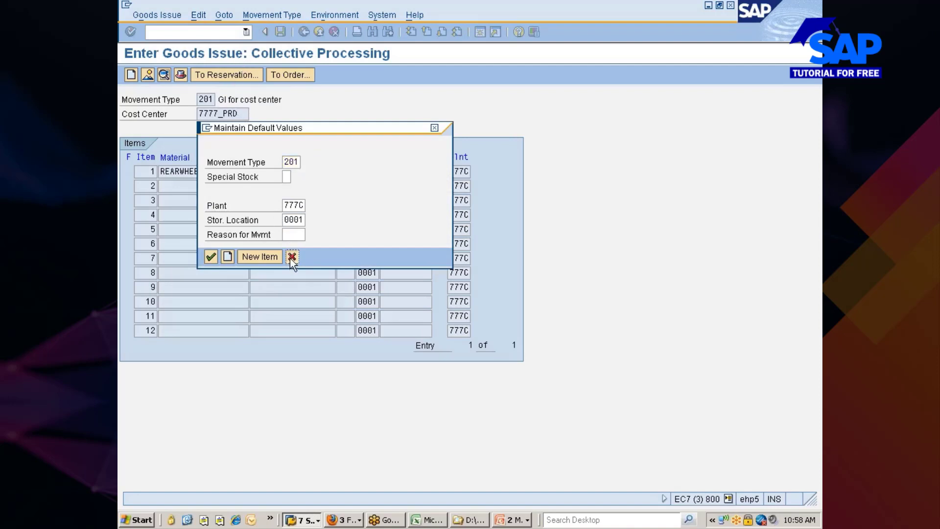
left_click(198, 15)
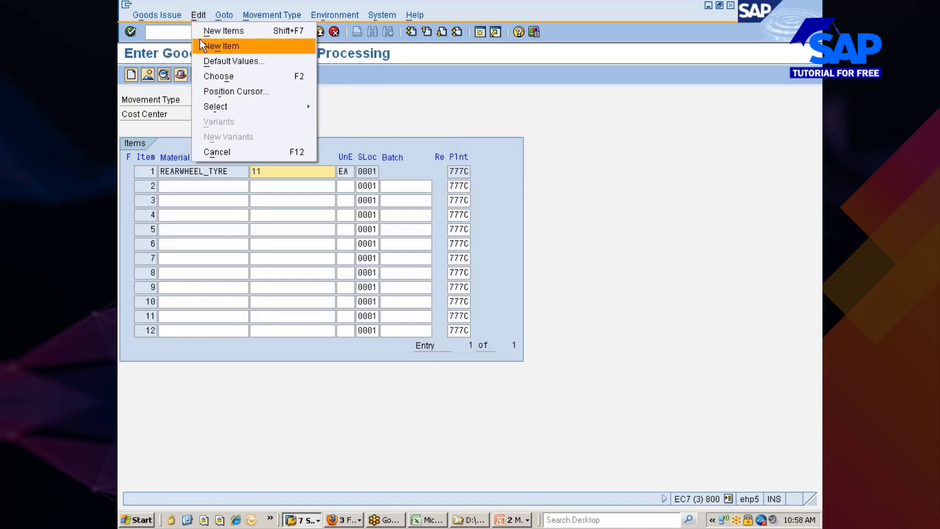
left_click(228, 46)
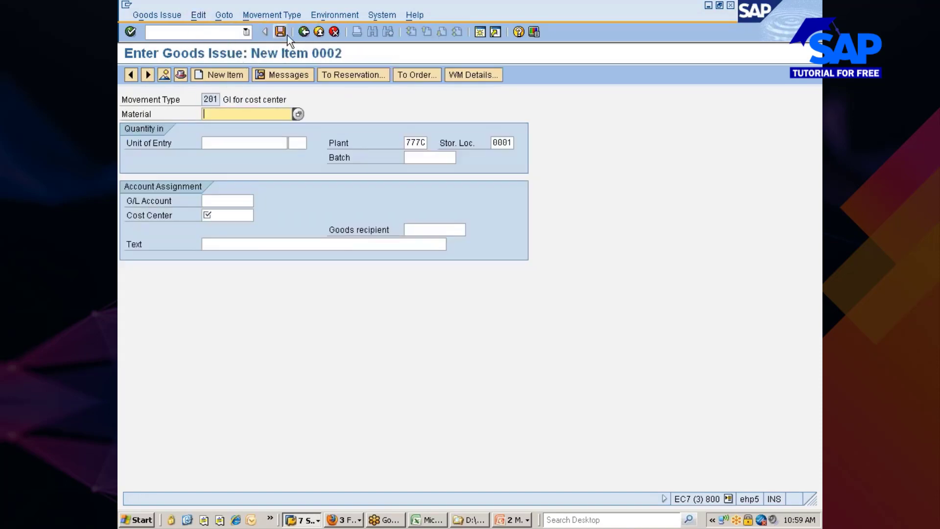
left_click(304, 32)
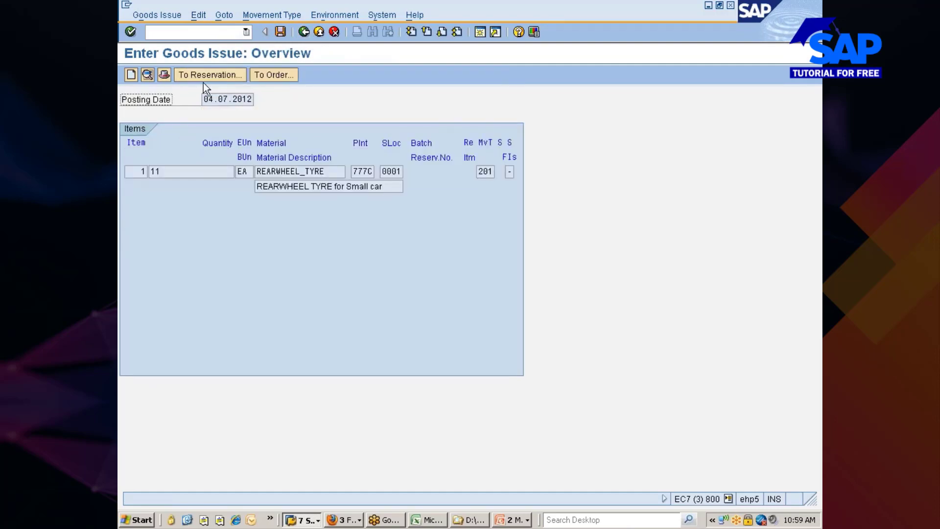
left_click(208, 15)
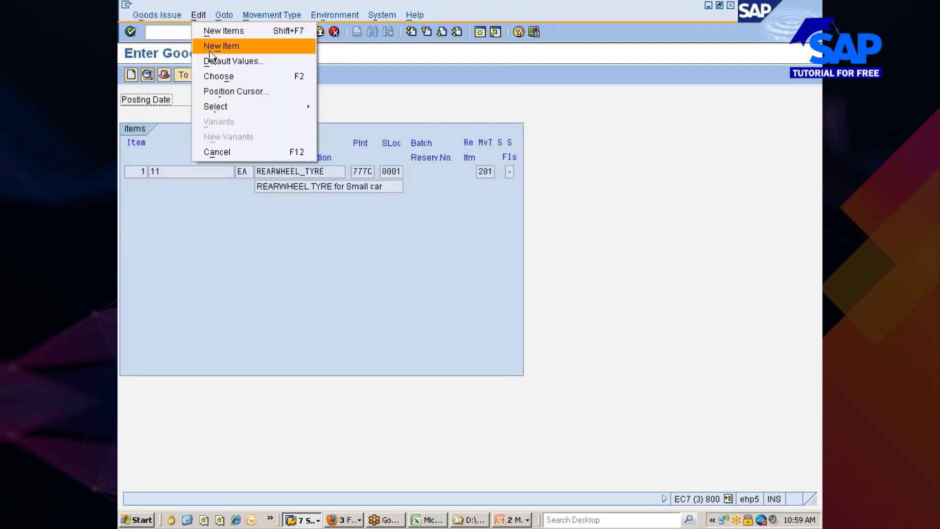
left_click(206, 78)
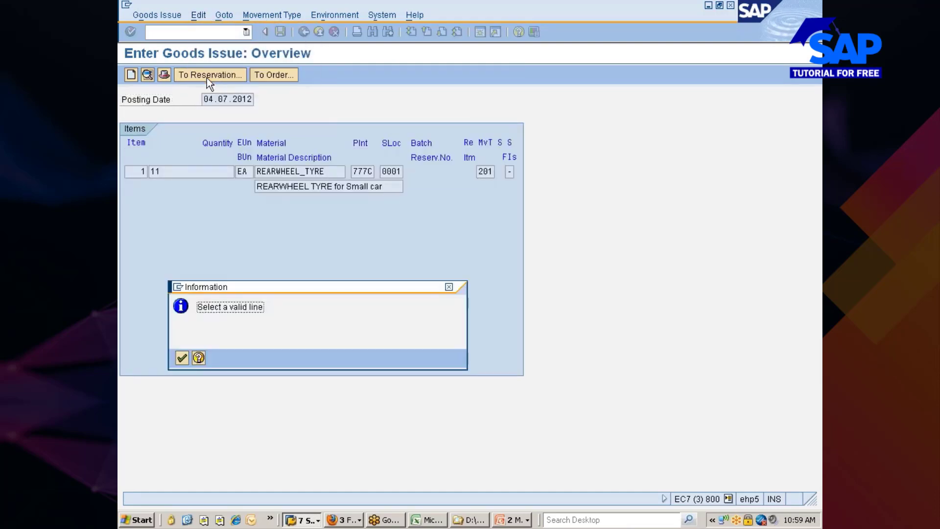
left_click(181, 357)
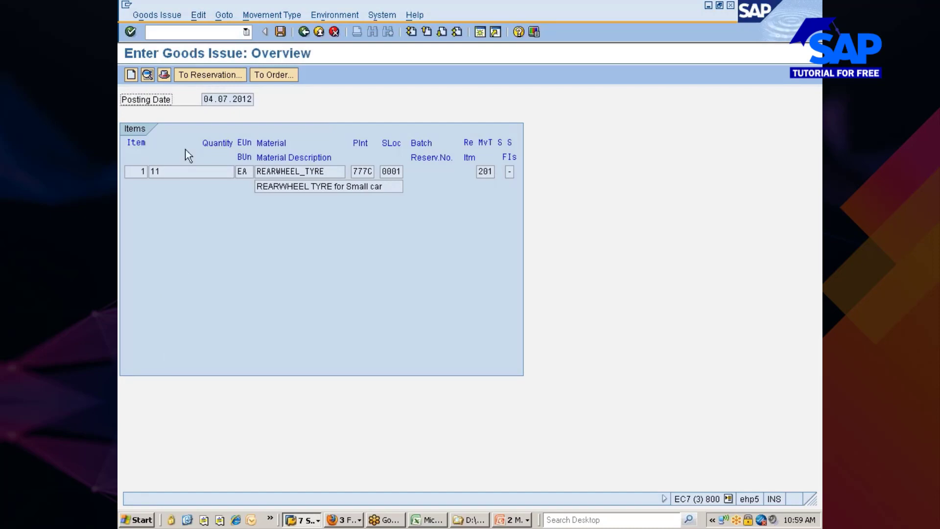
Change the default movement type to 331 and start new items for plant 777C and storage location 0001
left_click(200, 17)
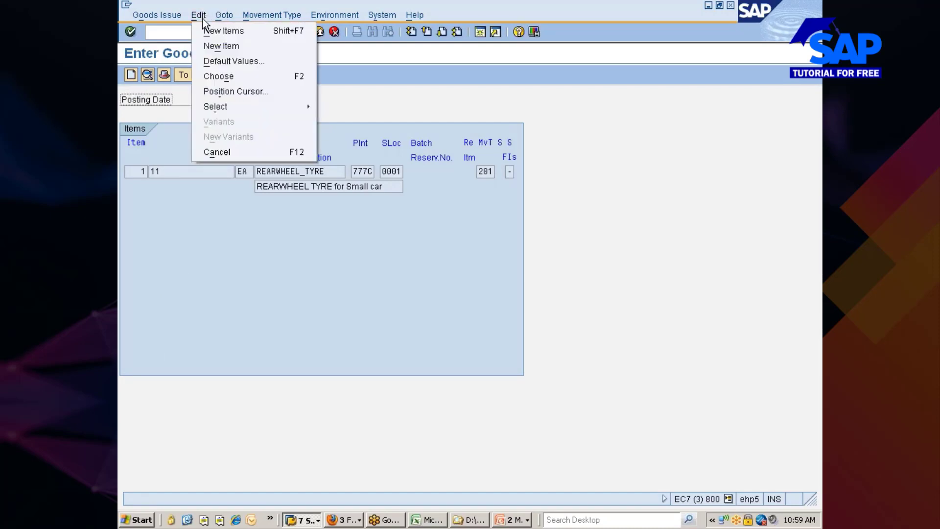
left_click(216, 58)
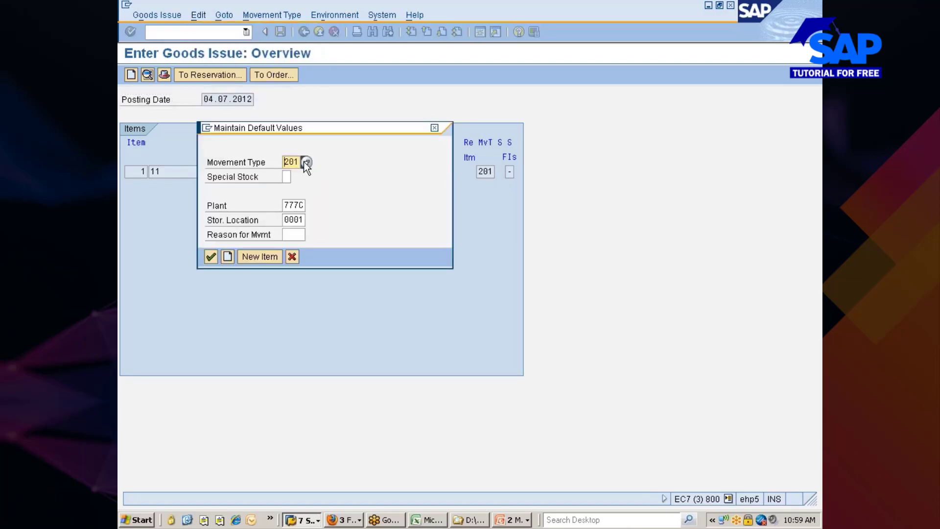
left_click(304, 162)
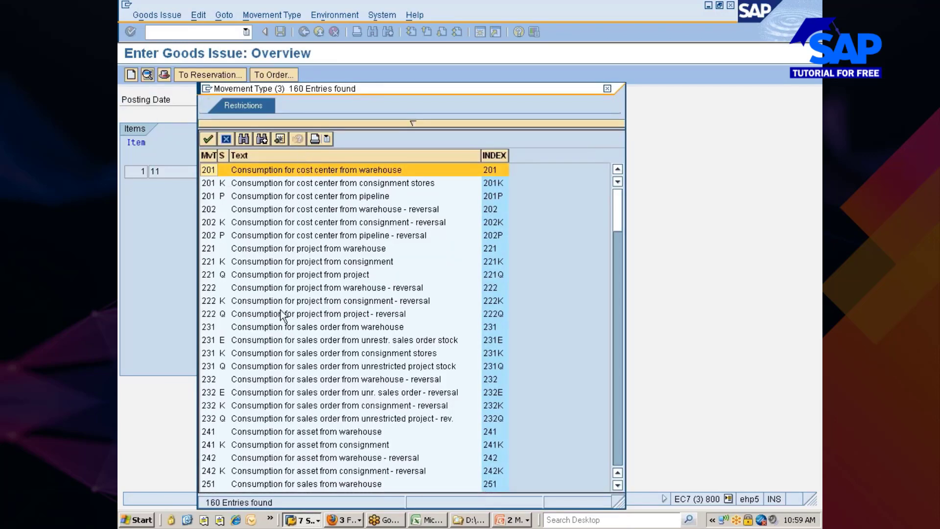
scroll(259, 365, "down", 1)
scroll(260, 365, "down", 20)
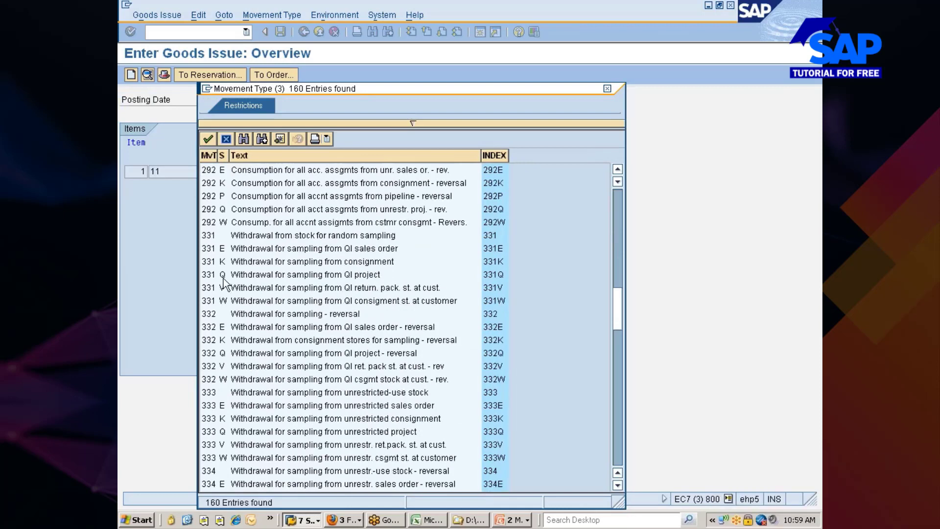
left_click(275, 237)
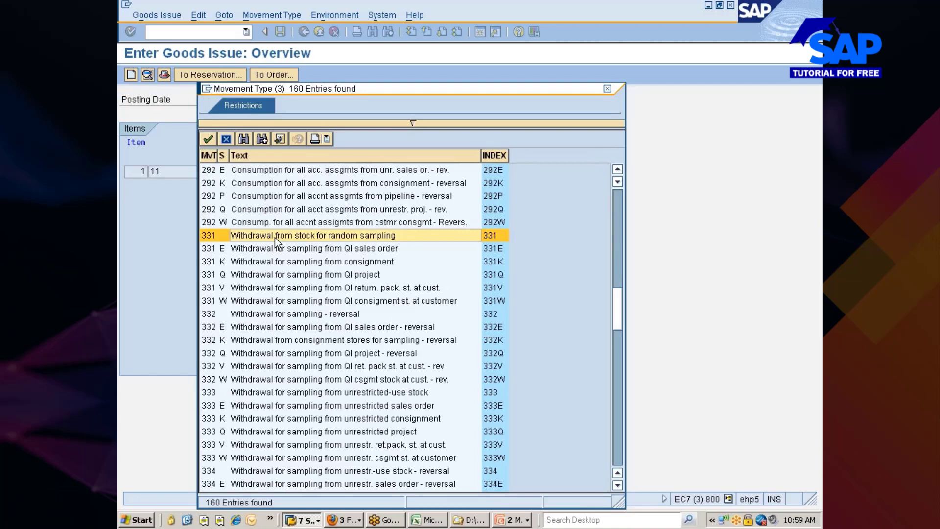
double_click(275, 237)
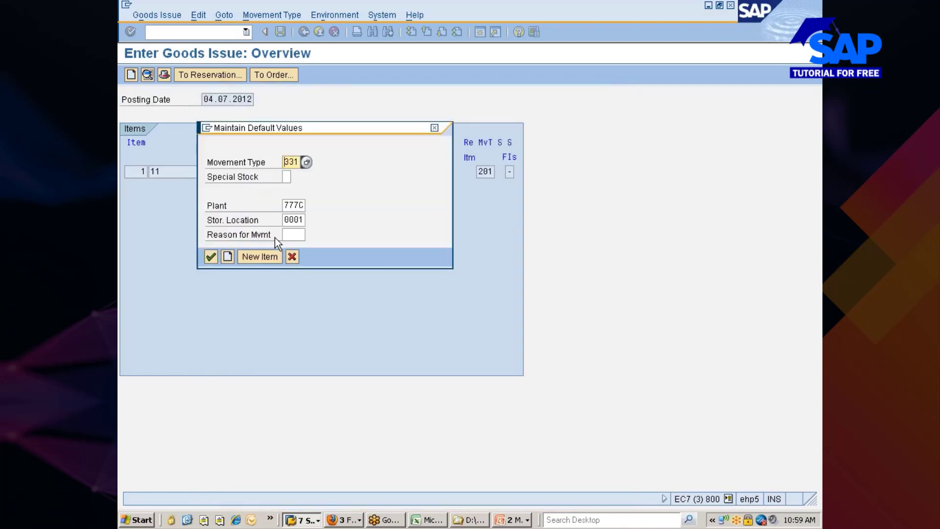
left_click(294, 206)
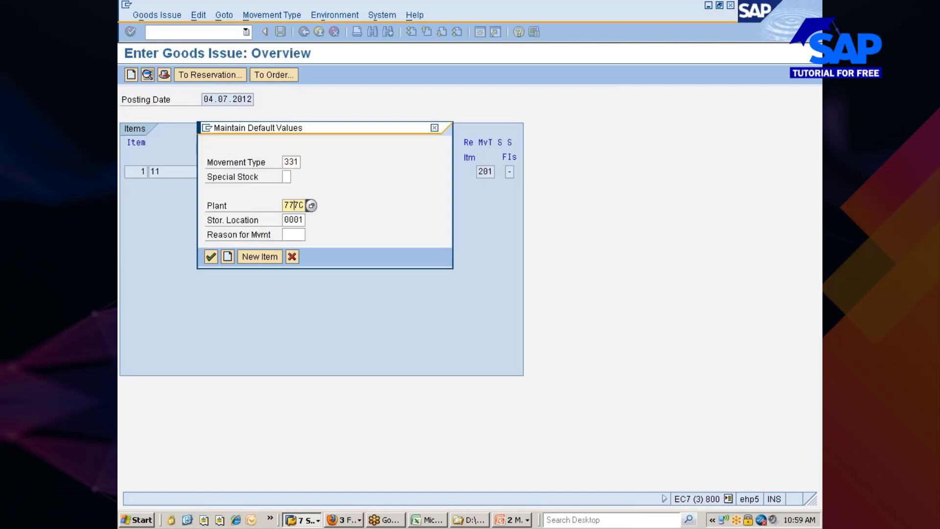
left_click(288, 220)
left_click(228, 257)
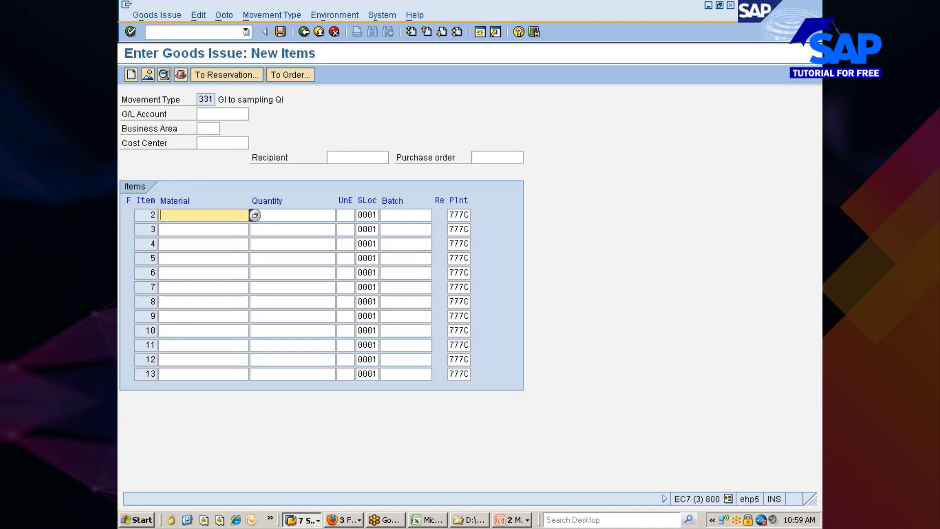
Enter REARWHEEL_TYRE with quantity 3 as item 2 and set its storage location to 0002
left_click(193, 227)
key("Tab")
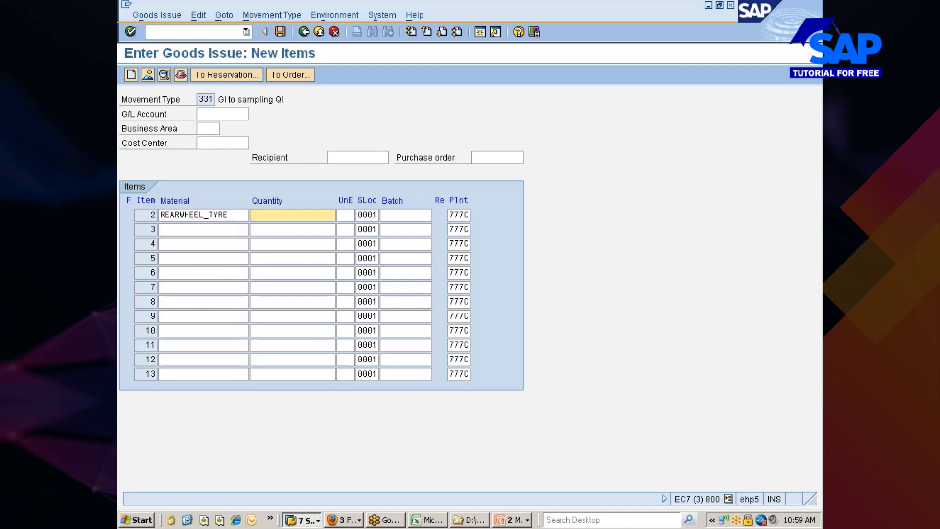
type("3")
key("Return")
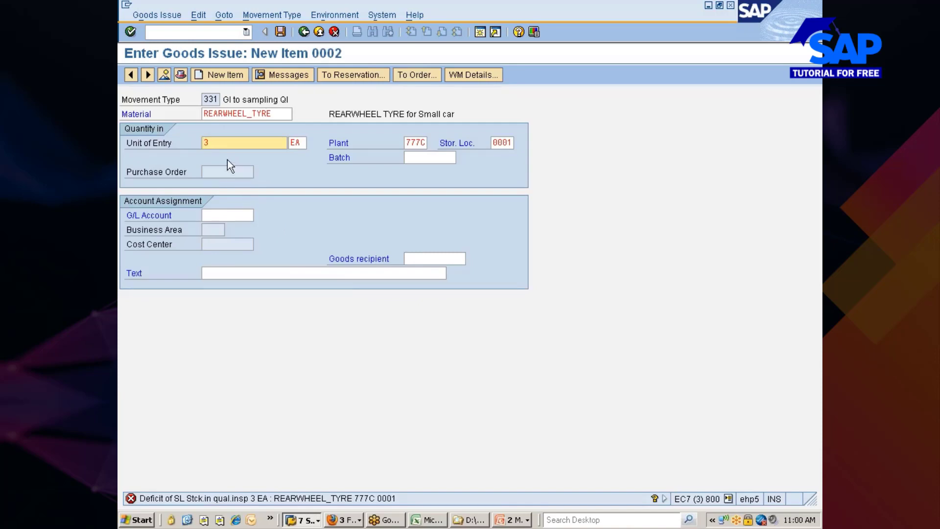
left_click(507, 143)
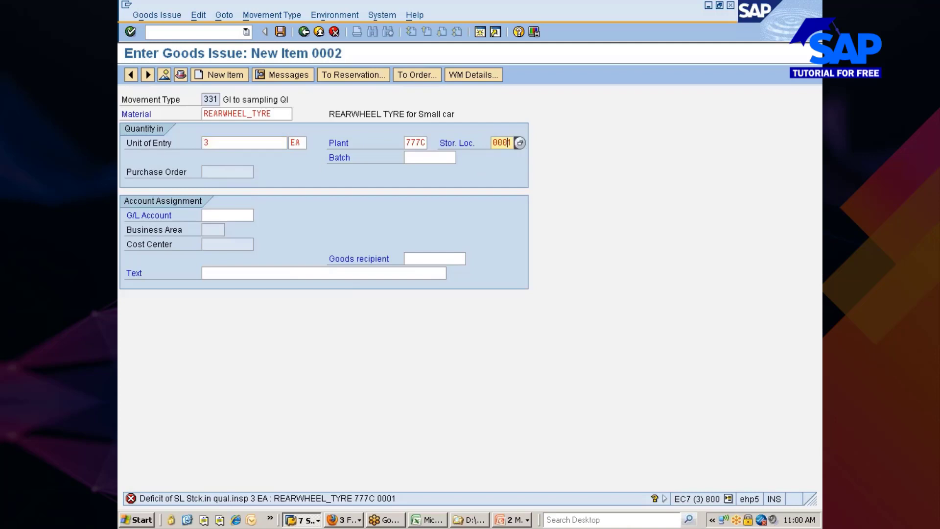
type("2")
key("Return")
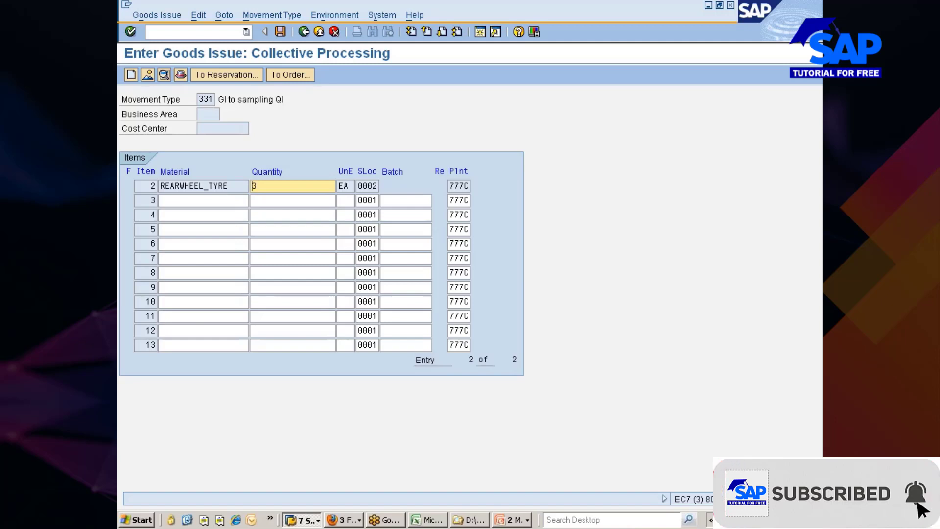
In the stock overview, clear the material REARWHEEL_TYRE and search for materials matching front*
key("alt+Tab")
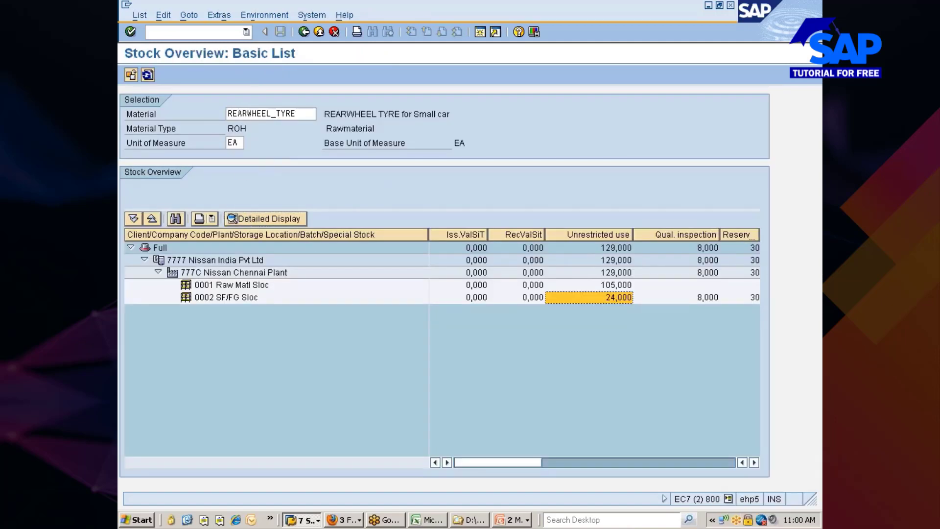
left_click(297, 114)
key("BackSpace")
key("BackSpace")
key("BackSpace")
key("BackSpace")
key("BackSpace")
key("BackSpace")
key("BackSpace")
key("BackSpace")
key("BackSpace")
key("BackSpace")
key("BackSpace")
key("BackSpace")
key("BackSpace")
key("BackSpace")
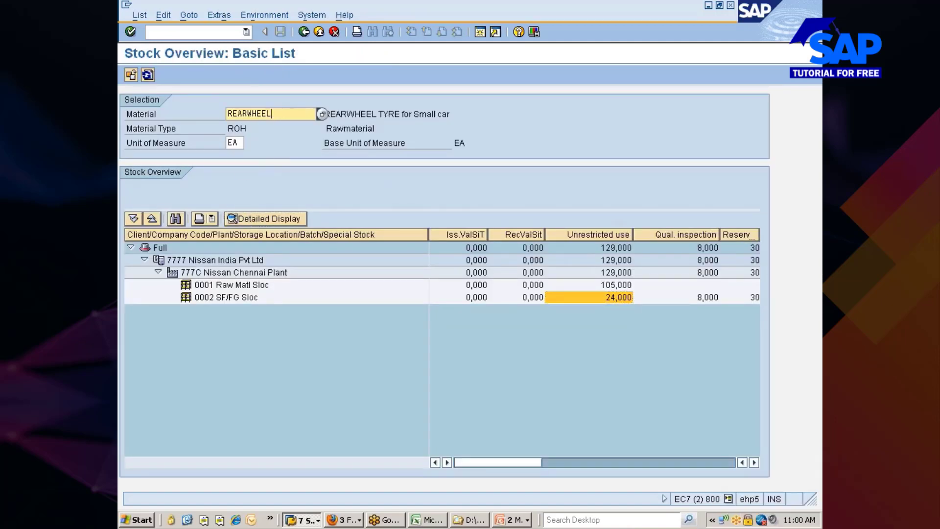
type("front*")
key("Return")
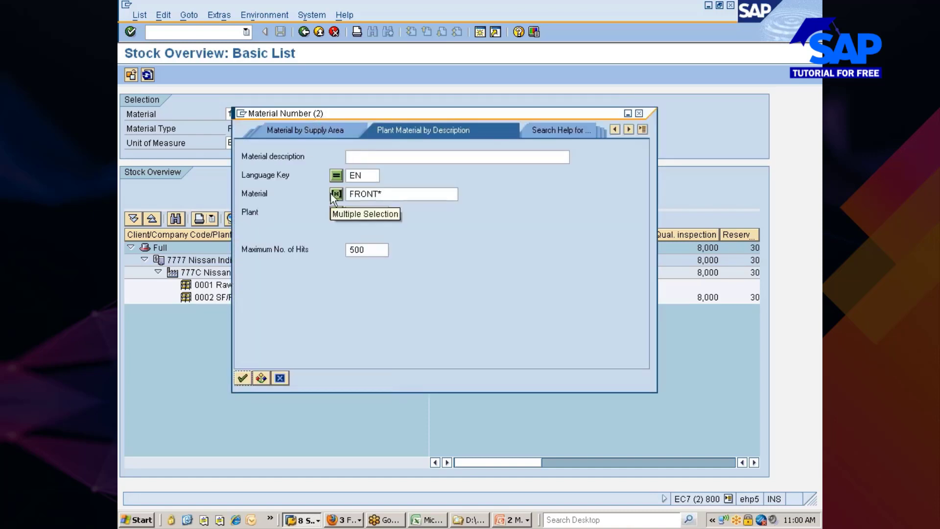
Choose FRONTWHEEL_TYRE of plant 777C and check its quality inspection stock in storage location 0001
key("Return")
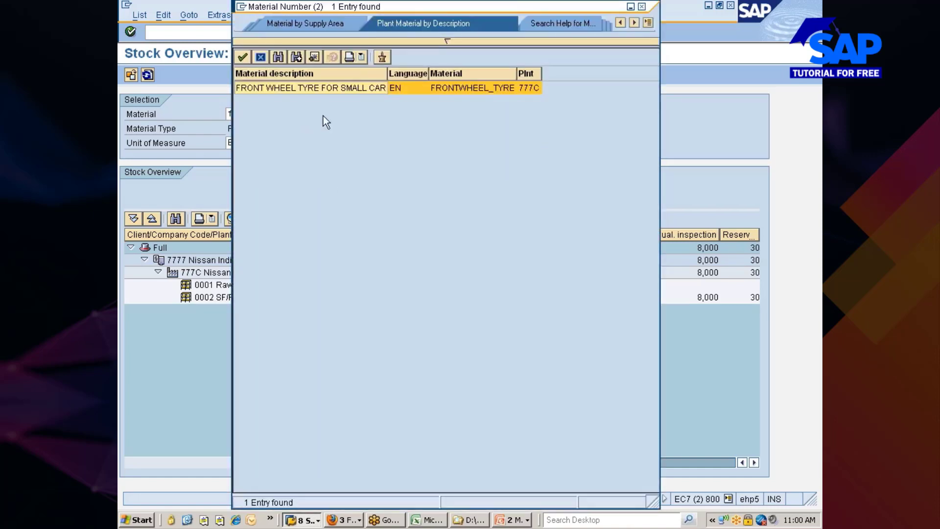
double_click(336, 90)
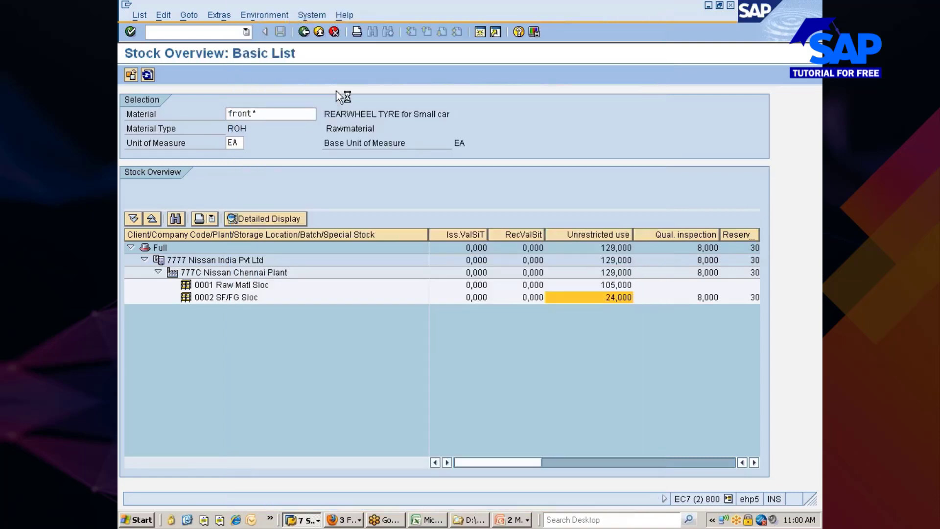
left_click(131, 75)
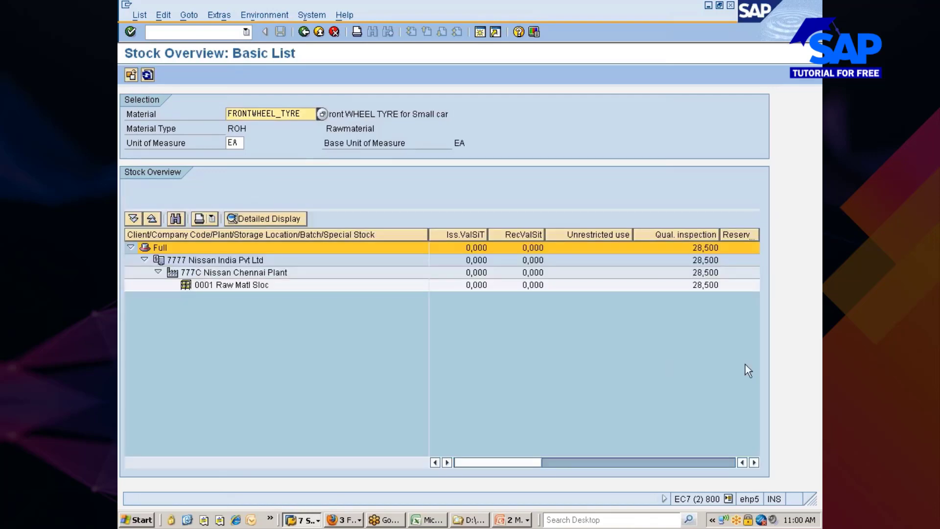
left_click(705, 285)
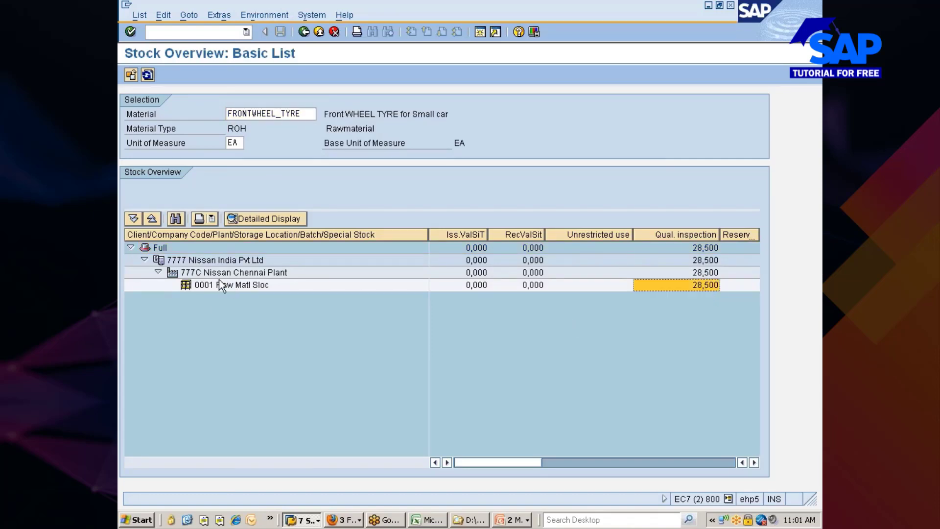
Copy the material name FRONTWHEEL_TYRE from the stock overview and return to the goods issue
key("alt+Tab")
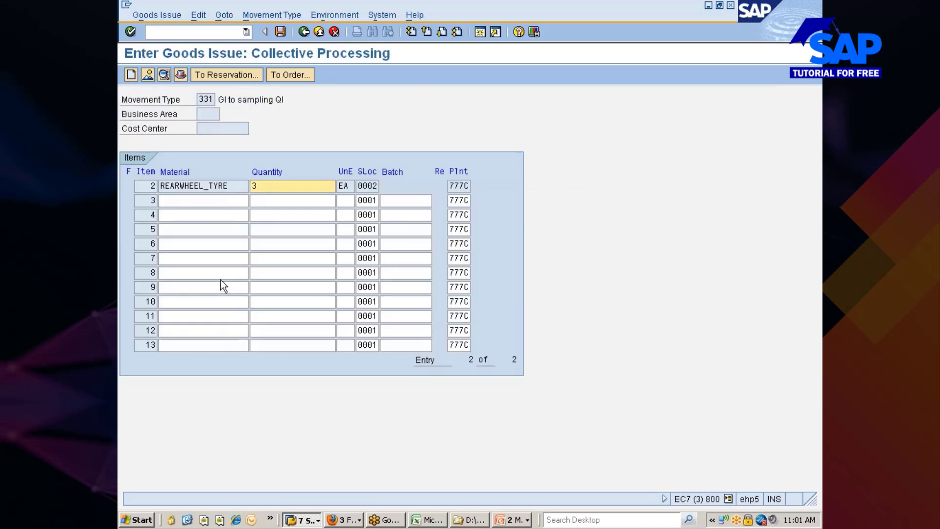
key("alt+Tab")
left_click_drag(304, 114, 226, 114)
key("ctrl+c")
key("alt+Tab")
Set the goods issue's default movement type to 553, withdrawal for scrapping from quality inspection stock
left_click(199, 15)
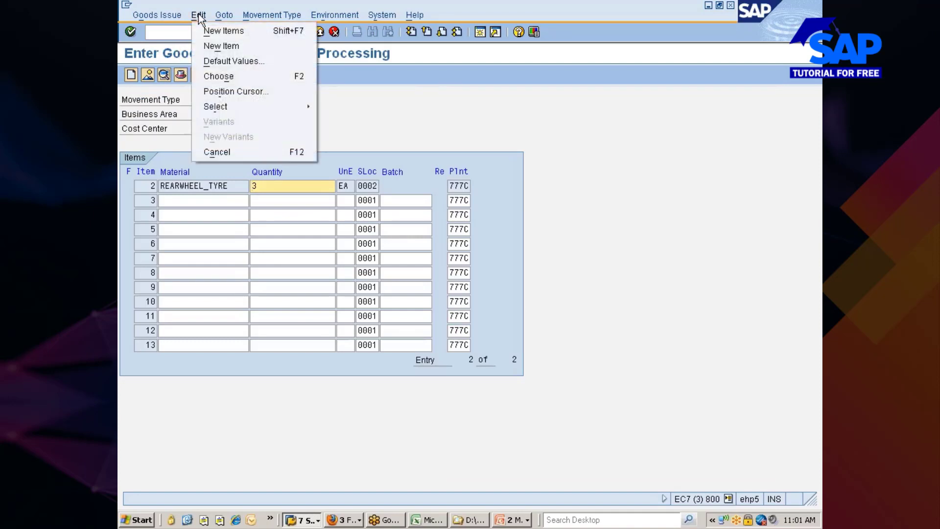
left_click(219, 61)
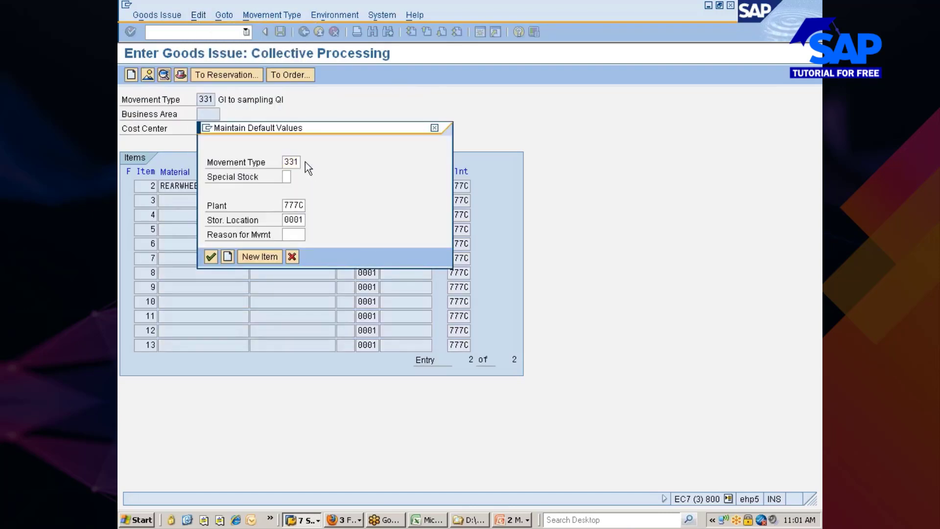
left_click(305, 161)
scroll(282, 316, "down", 5)
scroll(282, 316, "down", 20)
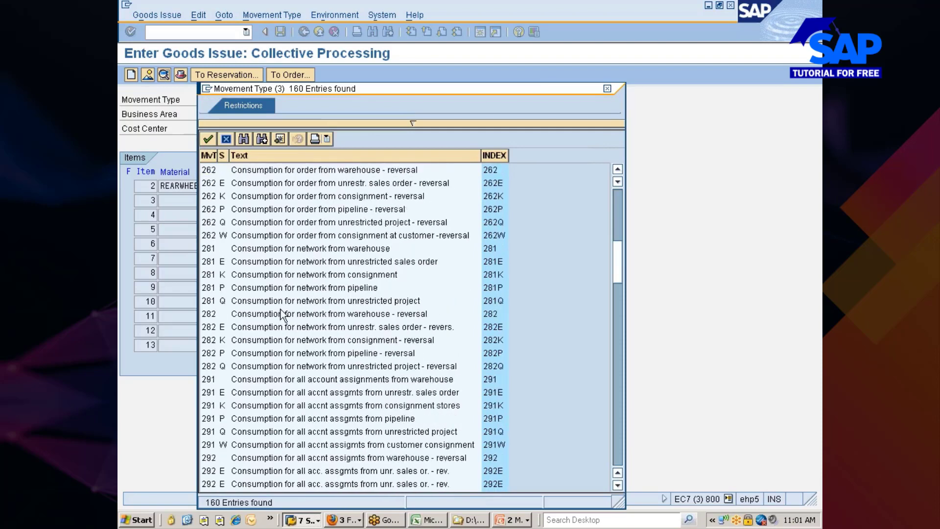
scroll(282, 313, "down", 5)
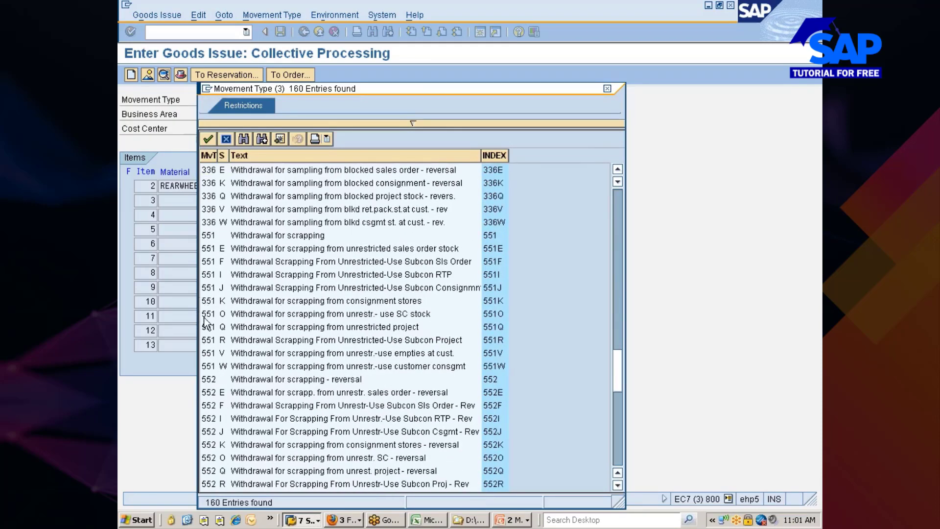
left_click(212, 235)
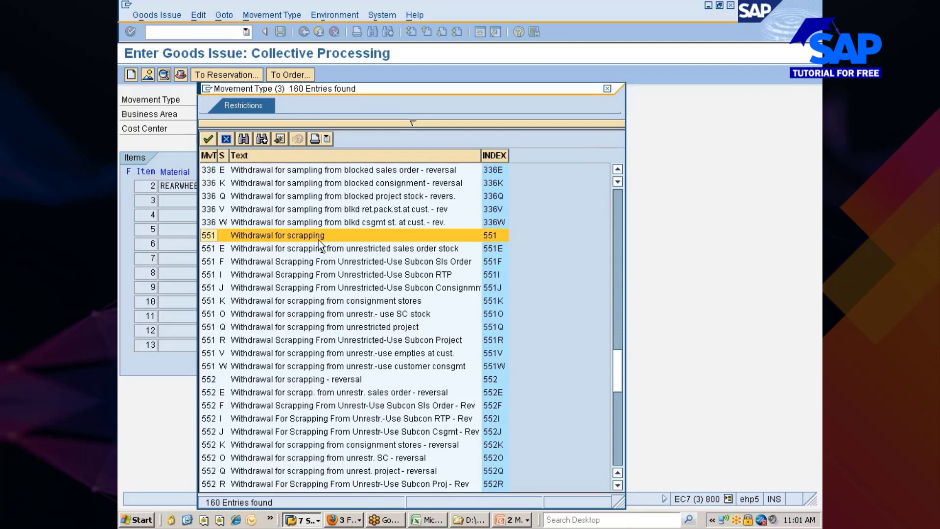
scroll(230, 428, "down", 4)
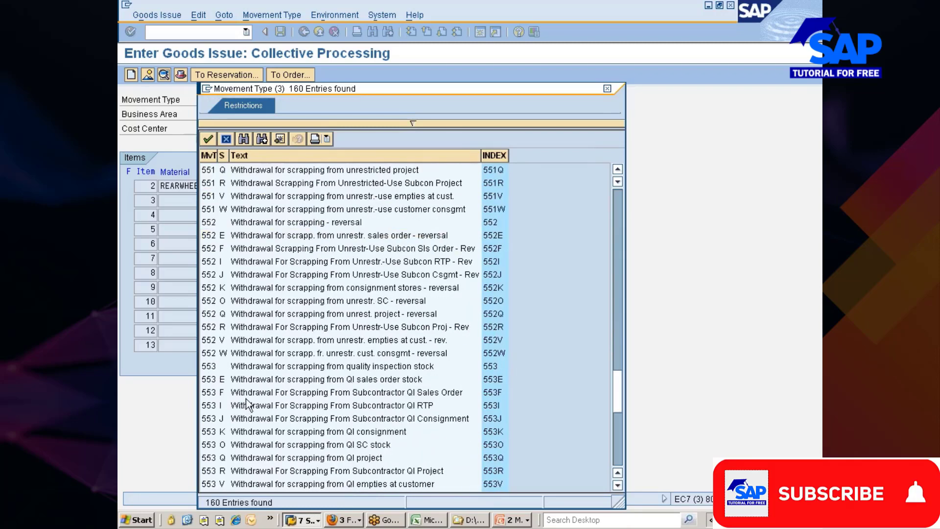
left_click(214, 368)
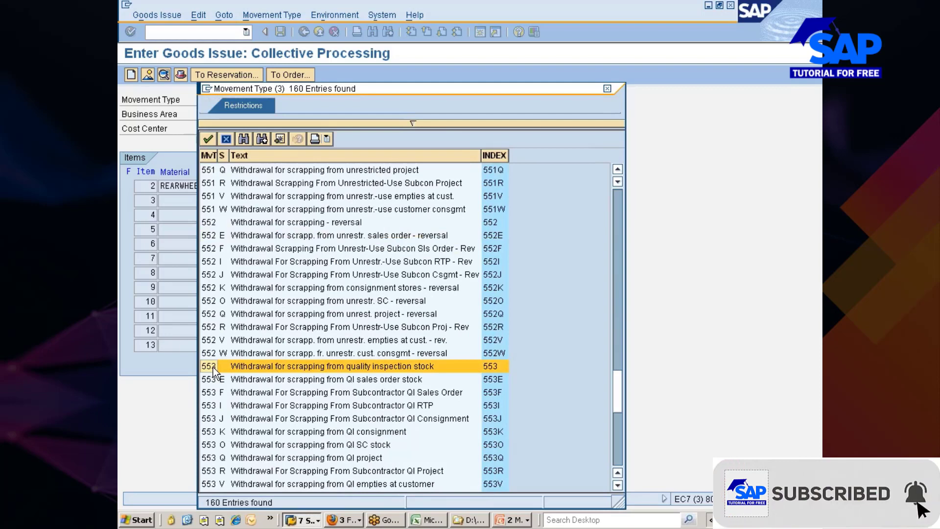
left_click(215, 367)
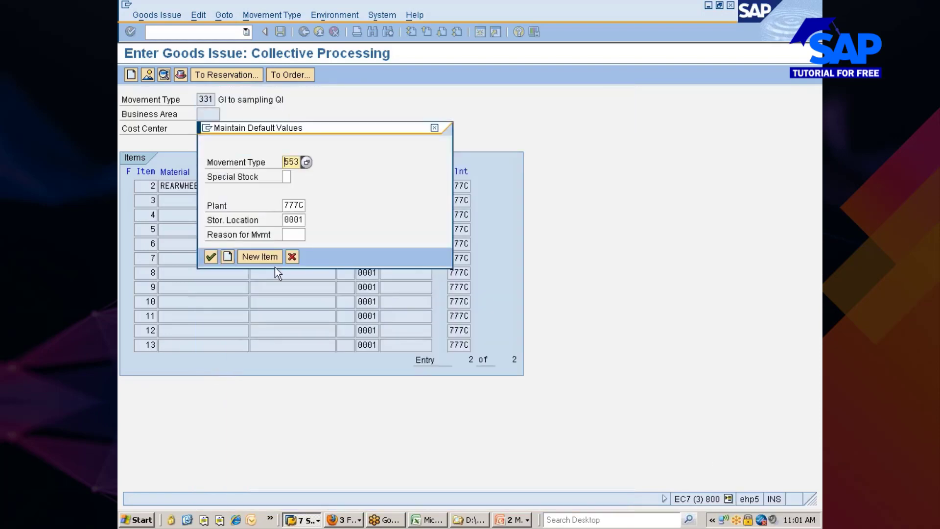
Recheck FRONTWHEEL_TYRE's quality inspection stock and start new items for movement type 553 in plant 777C, storage location 0001
key("alt+Tab")
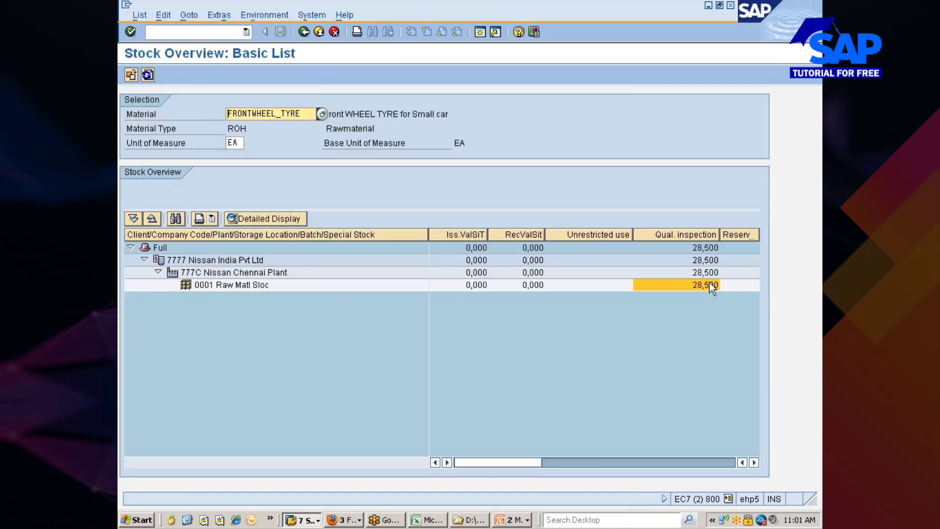
key("alt+Tab")
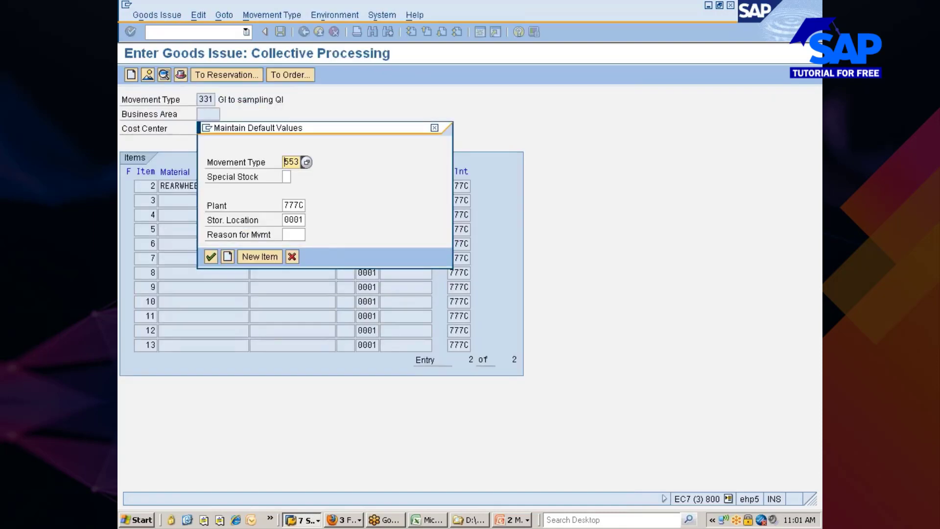
left_click(227, 257)
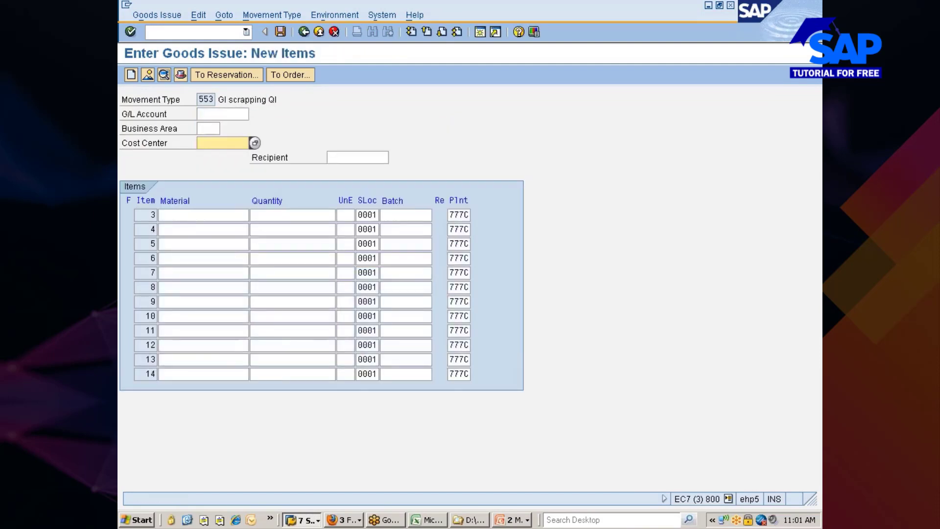
left_click(198, 214)
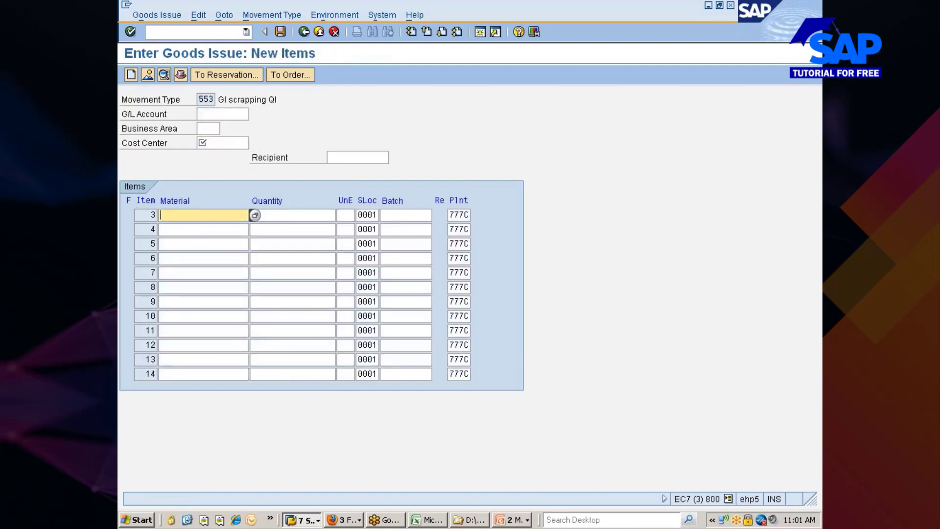
key("ctrl+v")
key("BackSpace")
key("BackSpace")
key("BackSpace")
key("BackSpace")
key("BackSpace")
key("BackSpace")
key("BackSpace")
key("BackSpace")
key("BackSpace")
key("BackSpace")
key("BackSpace")
key("BackSpace")
key("BackSpace")
key("BackSpace")
key("BackSpace")
Leave the goods issue entry without posting the document
left_click(223, 143)
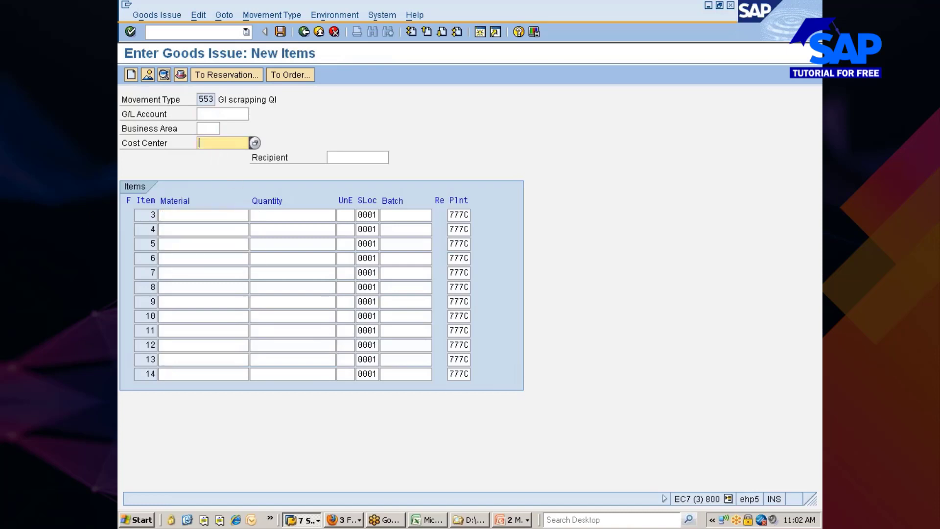
left_click(304, 34)
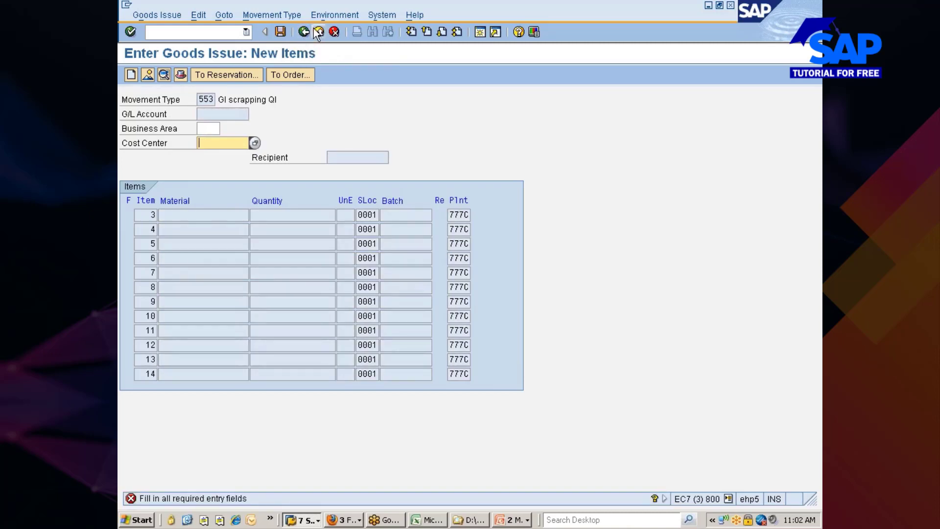
left_click(319, 32)
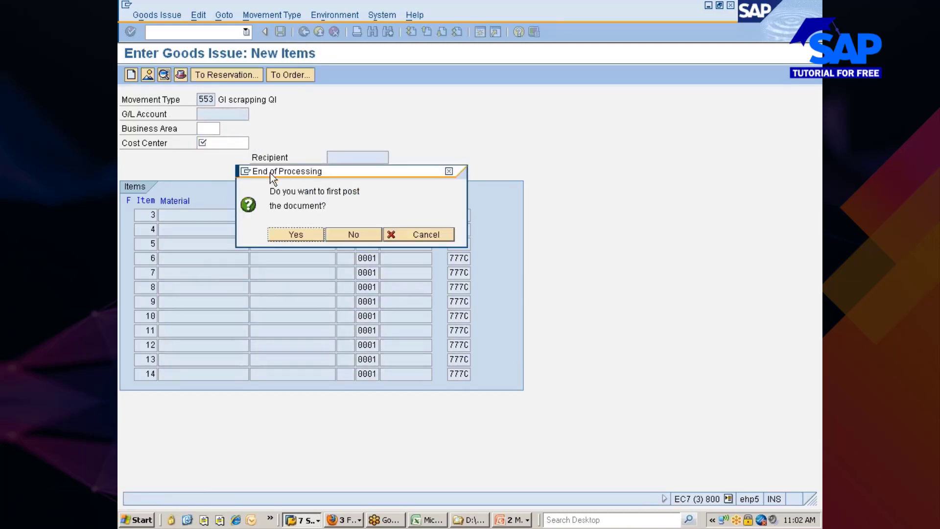
left_click(353, 234)
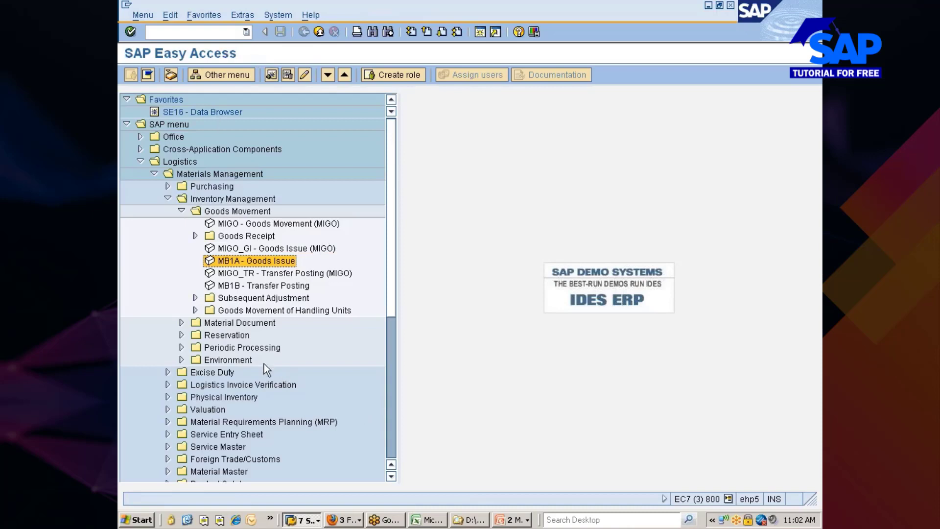
In the cost center display session, open transaction MB1C and start new items with movement type 501
left_click(303, 521)
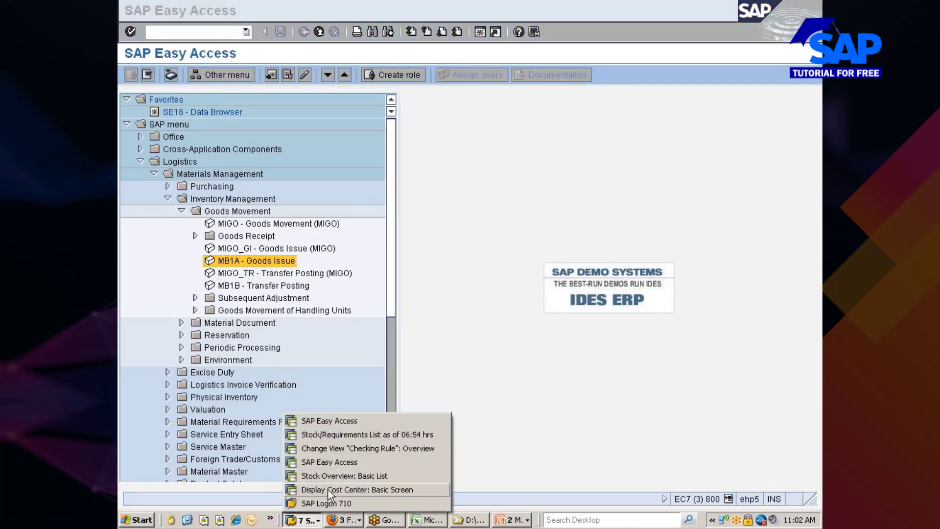
left_click(342, 489)
left_click(220, 32)
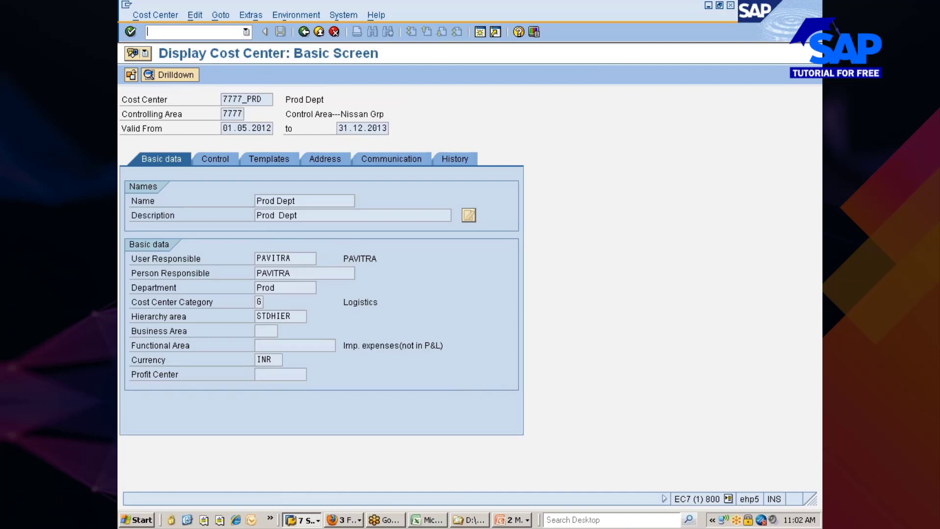
type("/nmb1c")
key("Return")
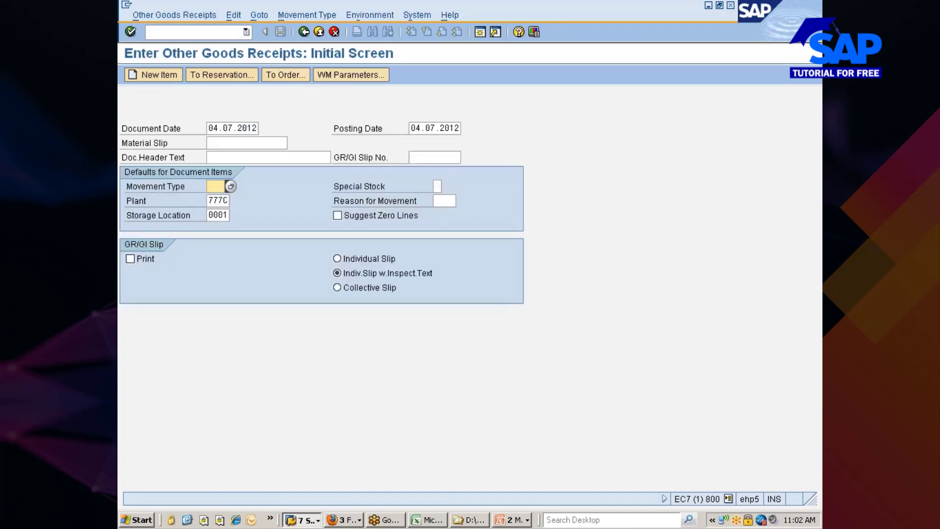
type("501")
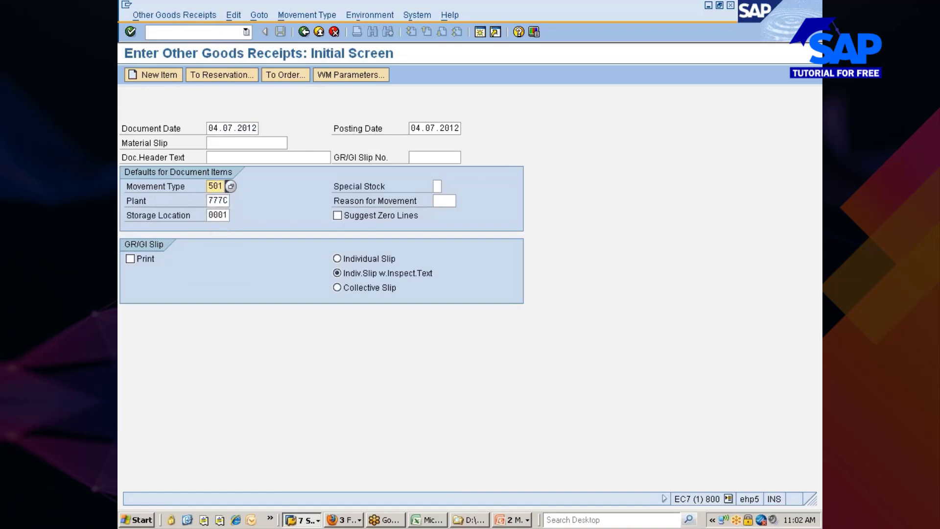
key("Return")
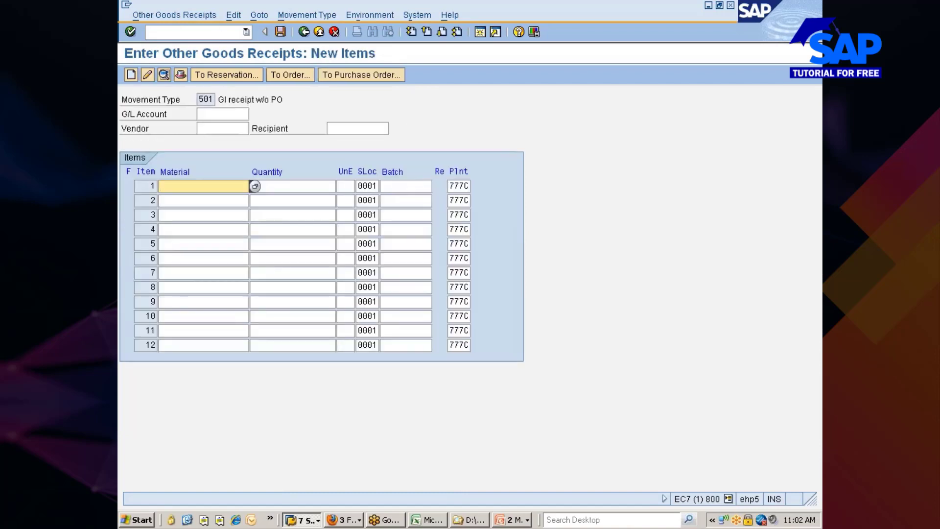
Enter FRONTWHEEL_TYRE with quantity 45 as item 1 of the goods receipt
type("FRONTWHEEL_TYRE")
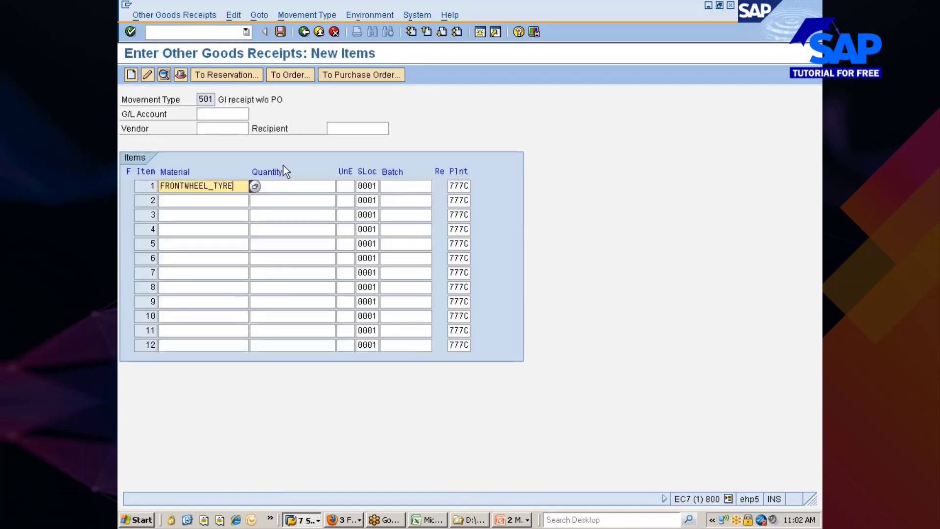
left_click(279, 186)
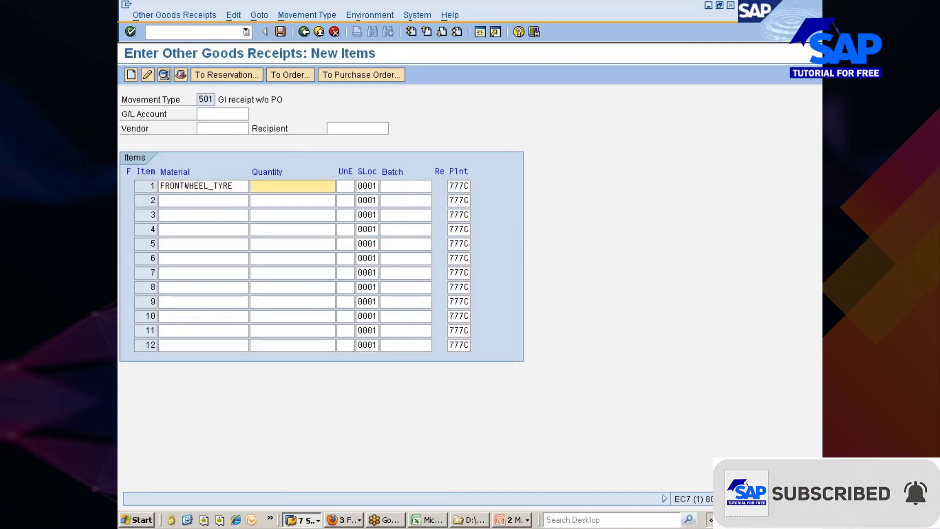
type("1")
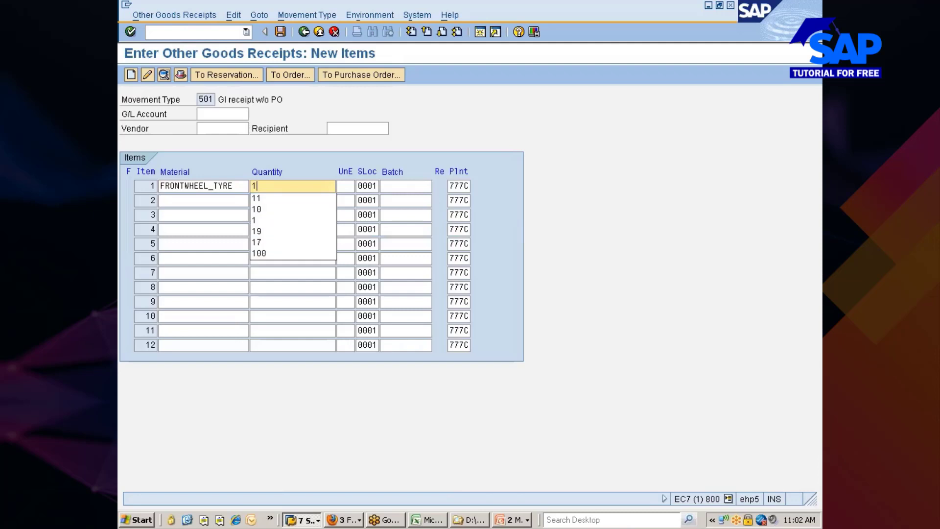
key("BackSpace")
type("45")
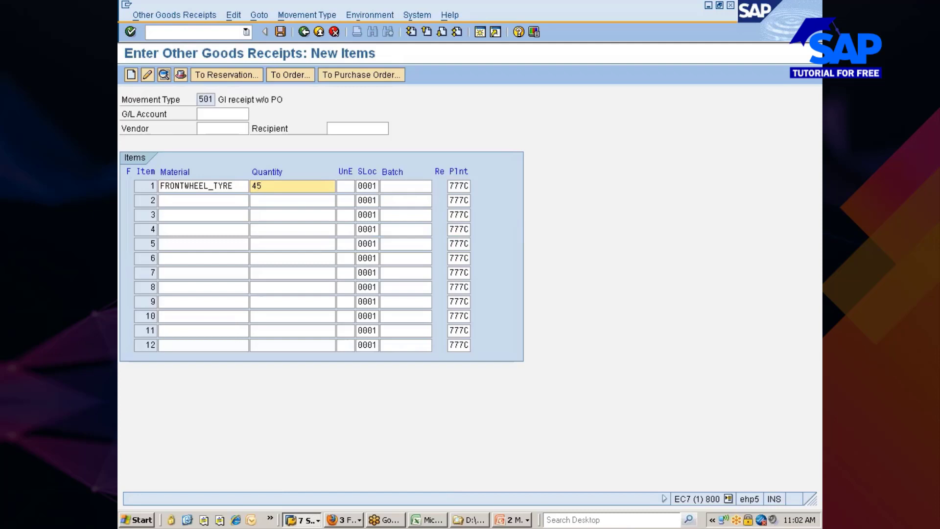
Check the stock overview of FRONTWHEEL_TYRE again and return to the goods receipt items
key("alt+Tab")
key("alt+Tab")
key("alt+Tab")
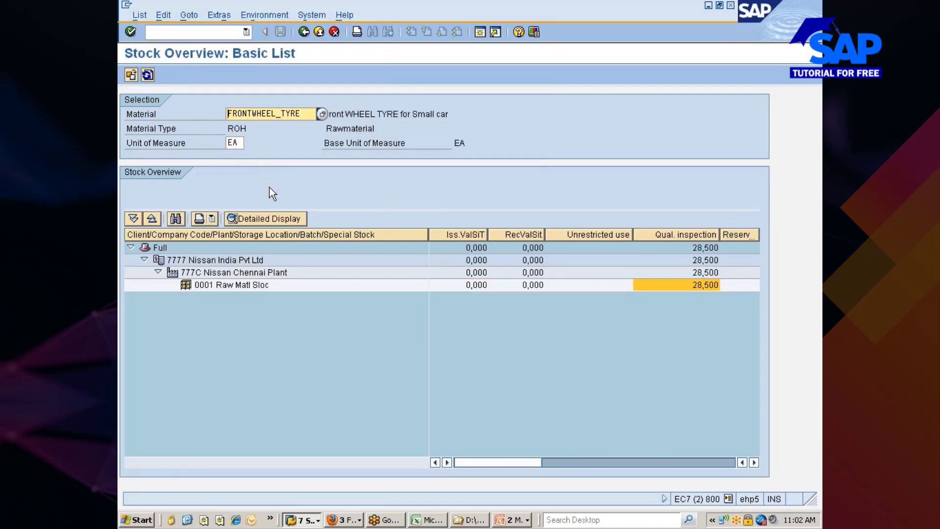
key("alt+Tab")
key("alt+Tab")
key("alt+Tab")
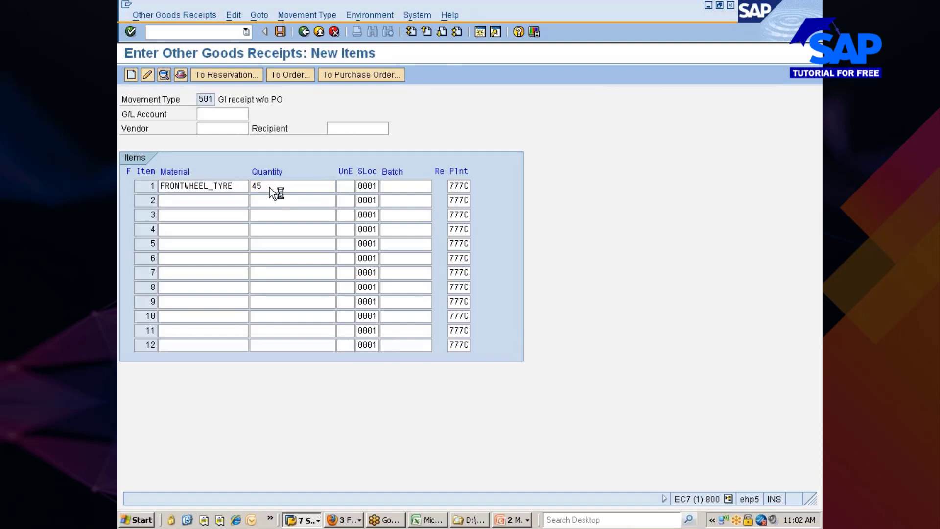
Post the FRONTWHEEL_TYRE goods receipt and check the material's unrestricted-use stock in the refreshed stock overview
key("Return")
left_click(283, 32)
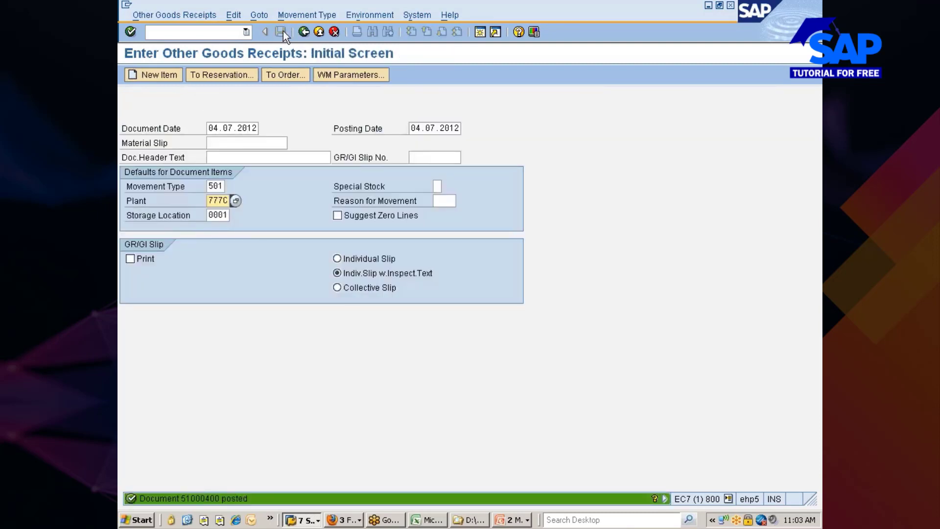
key("alt+Tab")
key("alt+Tab")
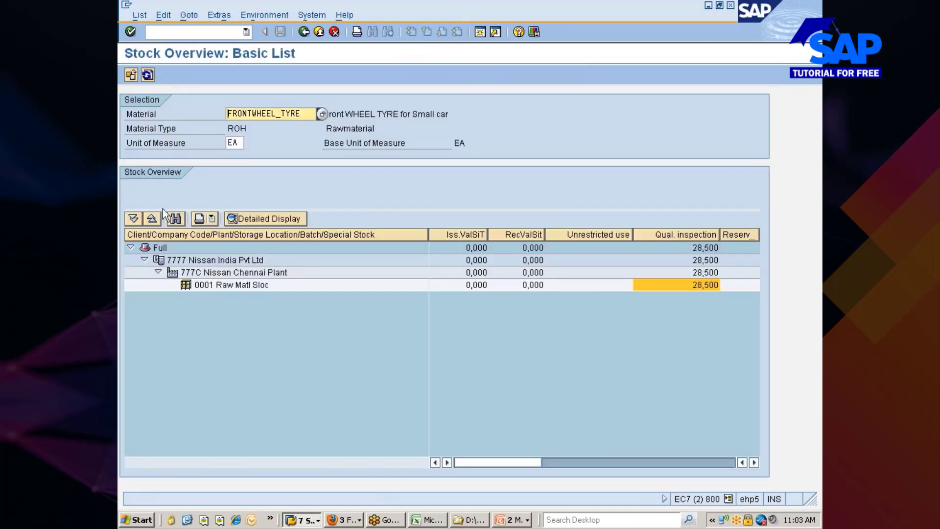
left_click(148, 75)
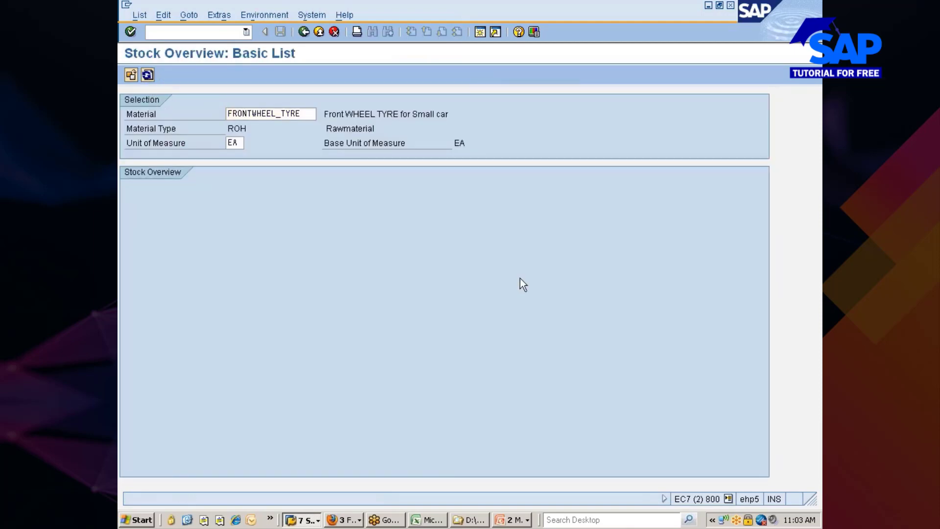
left_click(622, 288)
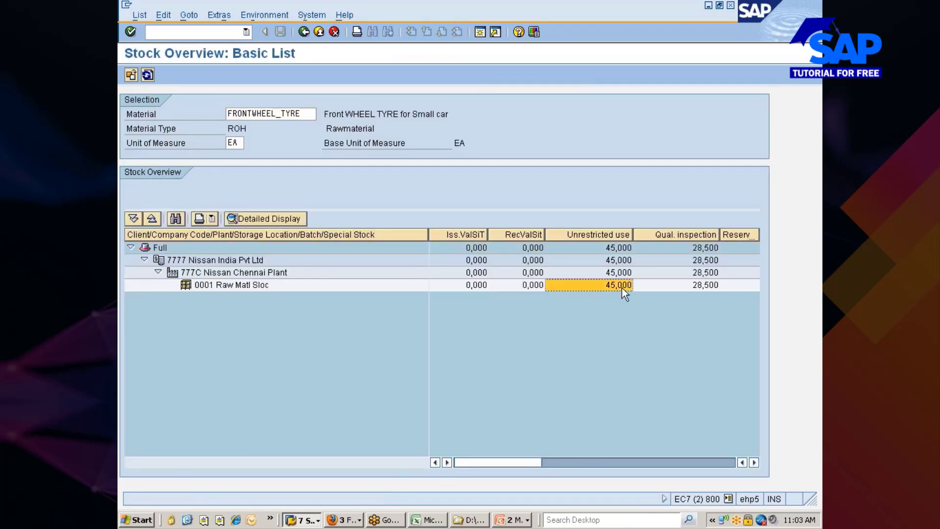
In the SAP Easy Access session, start MB1A goods issue items with movement type 201 for cost center 7777_PRD
key("alt+Tab")
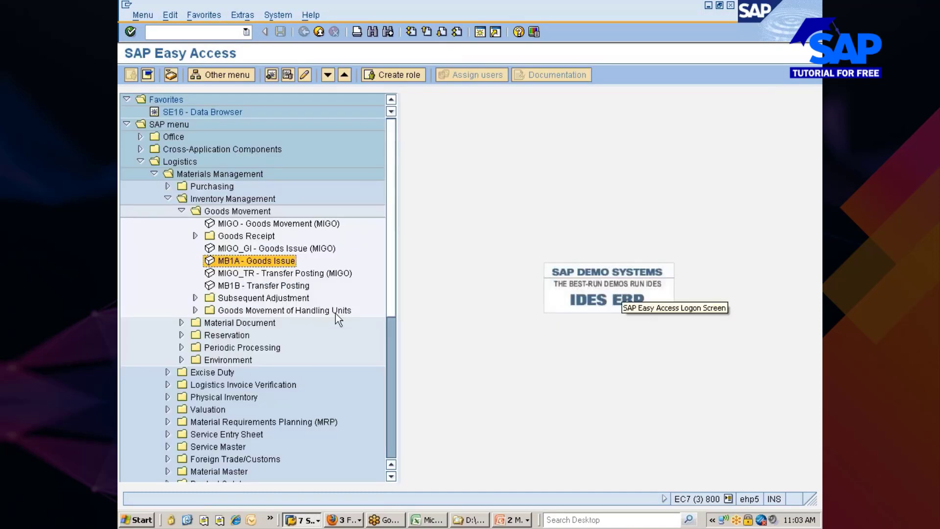
double_click(231, 261)
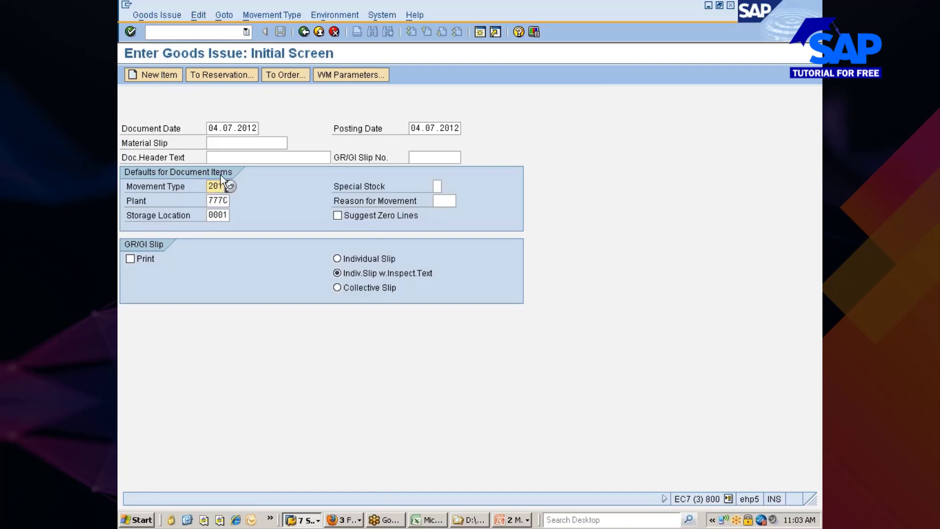
key("Return")
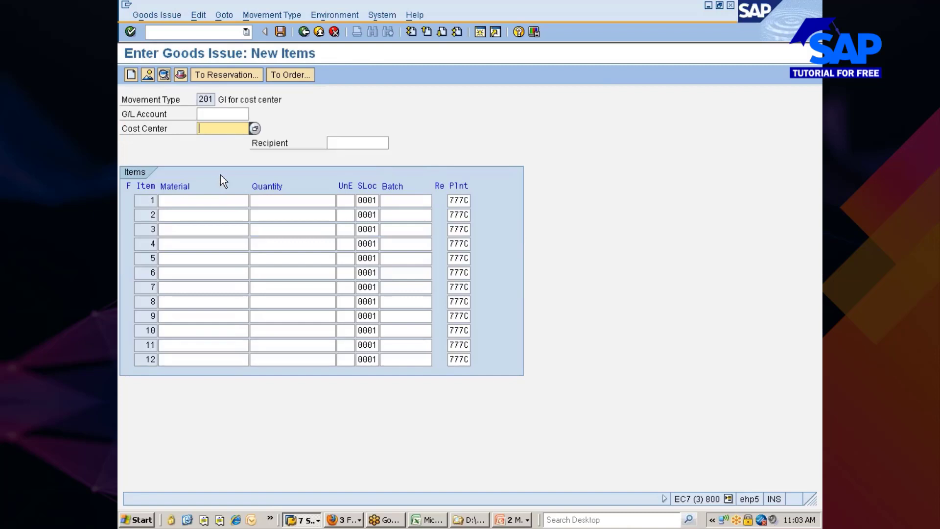
key("Down")
left_click(219, 137)
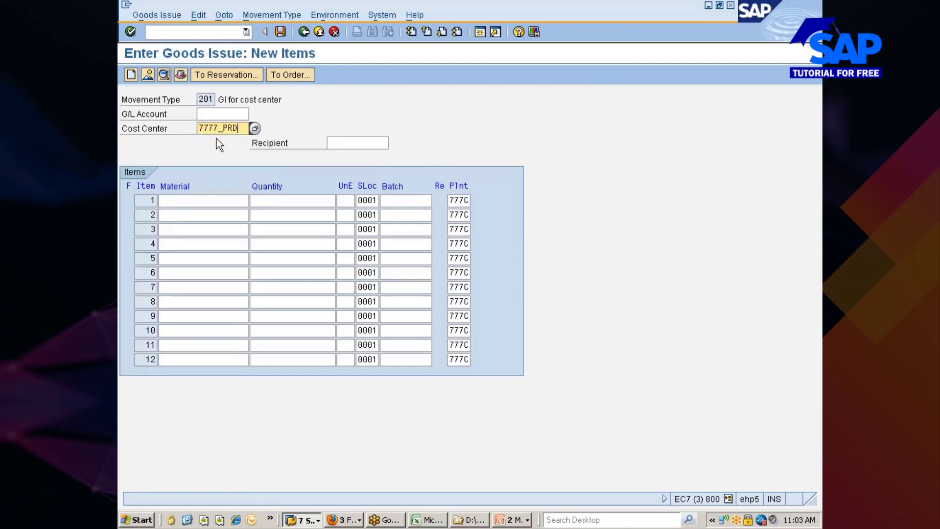
Enter REARWHEEL_TYRE with quantity 11 as item 1 of the cost center goods issue
left_click(201, 201)
key("Down")
left_click(178, 221)
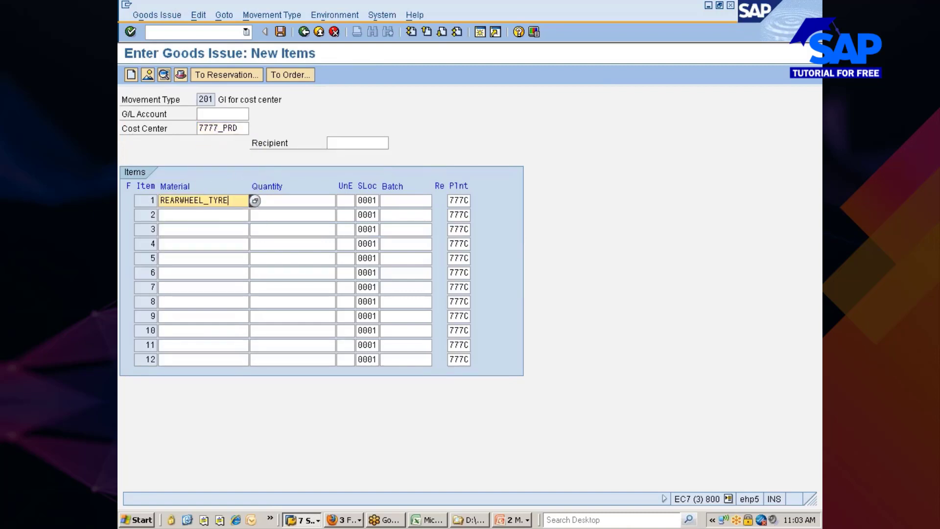
left_click(292, 200)
type("11")
key("Return")
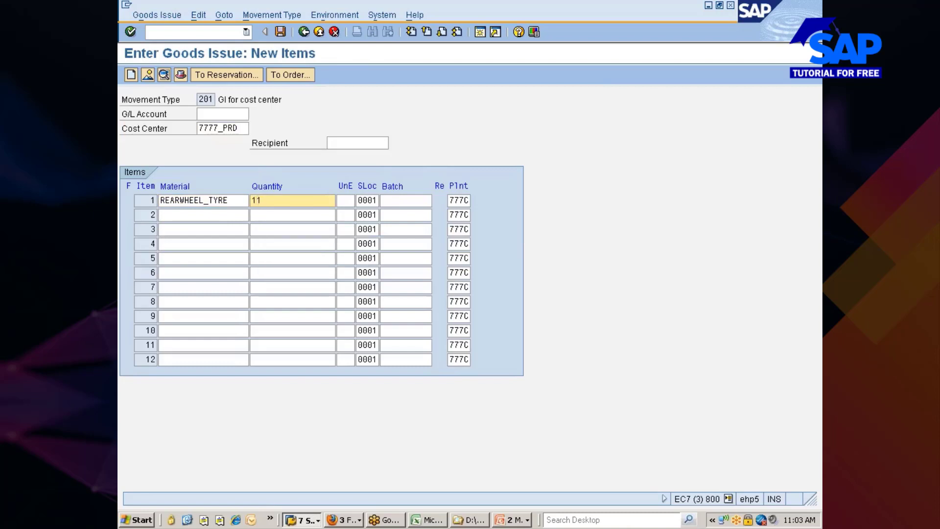
key("Return")
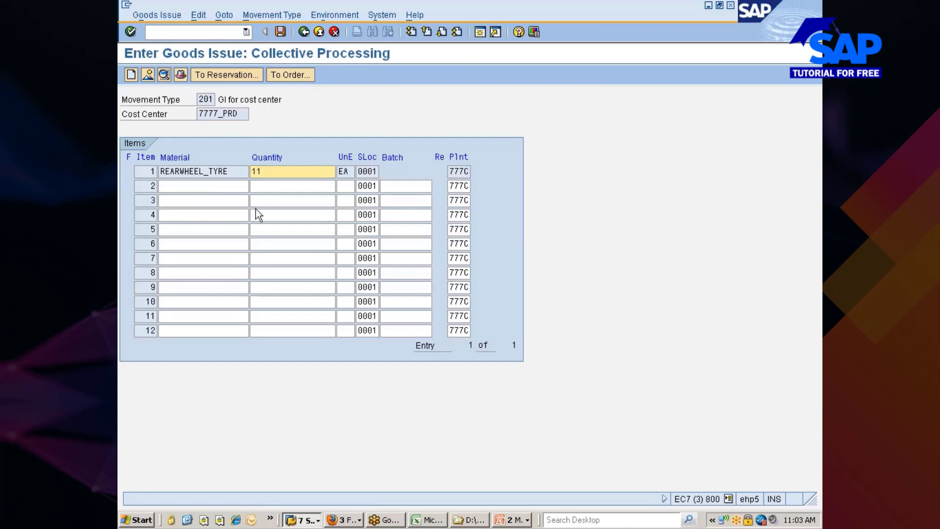
Change the default movement type of the goods issue to 331 and start new items with it
left_click(204, 99)
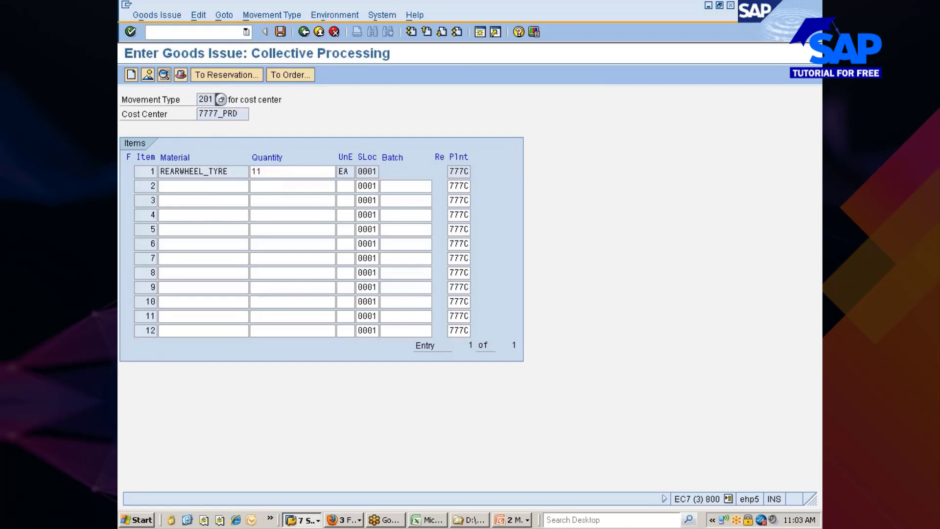
left_click(202, 16)
left_click(225, 60)
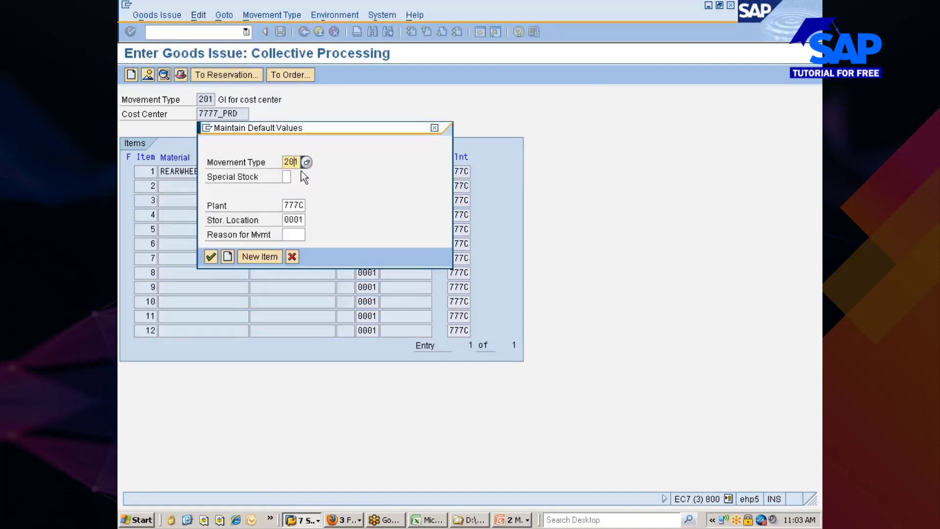
key("BackSpace")
key("BackSpace")
key("BackSpace")
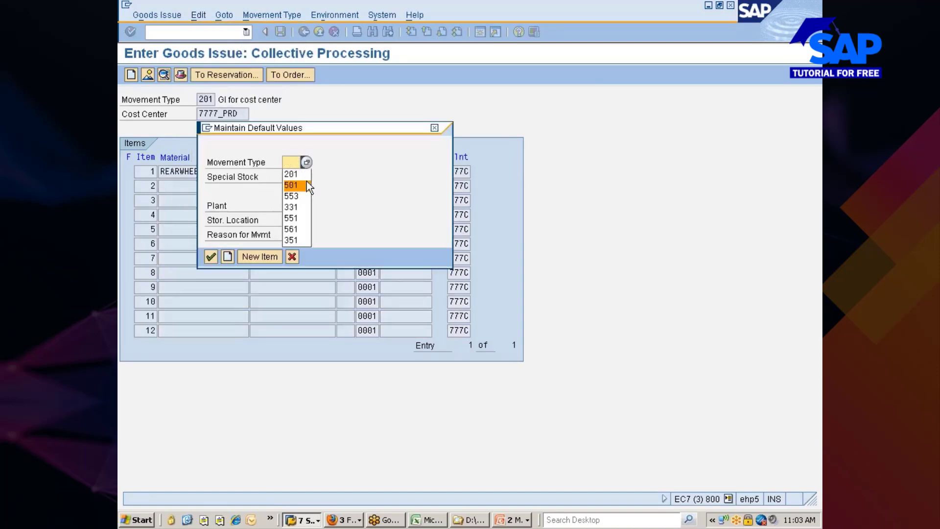
type("331")
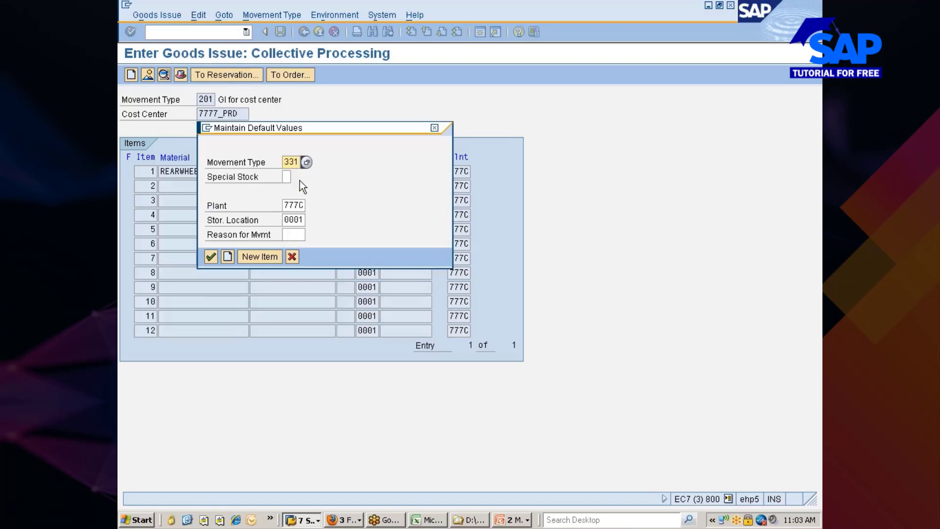
left_click(228, 257)
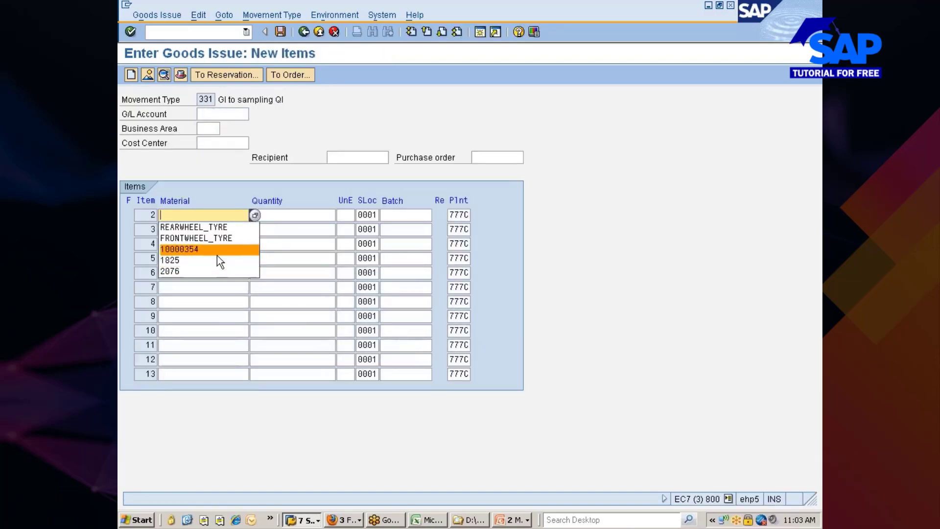
Enter REARWHEEL_TYRE with quantity 3 from storage location 0002 as item 2 of the sampling goods issue
left_click(196, 228)
left_click(255, 215)
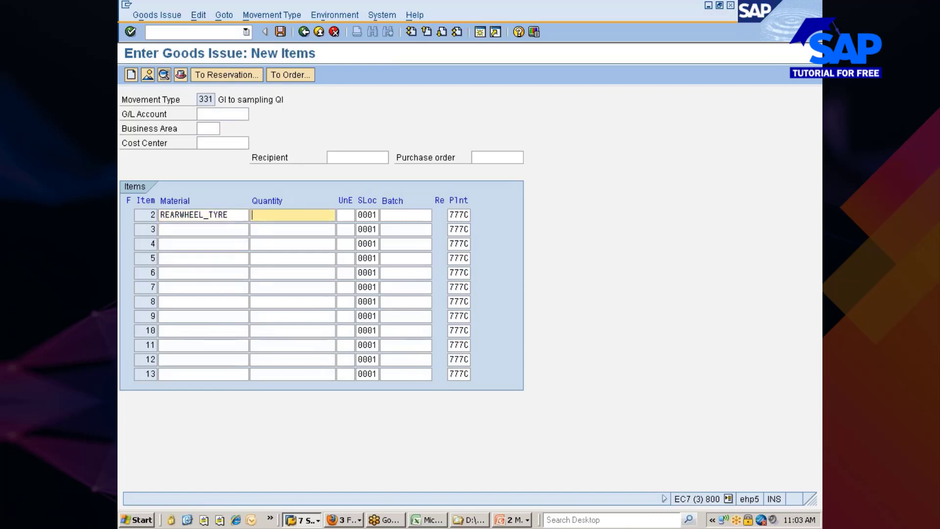
type("3")
key("Return")
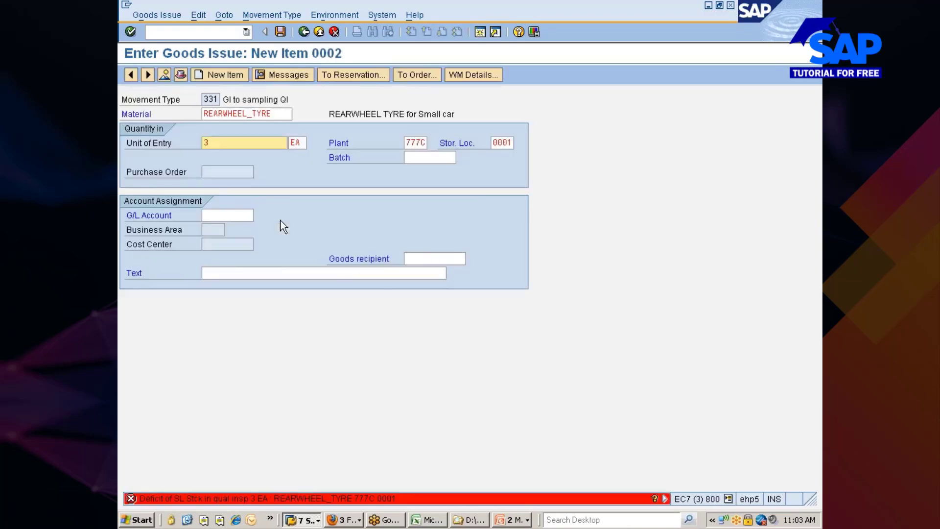
left_click(502, 143)
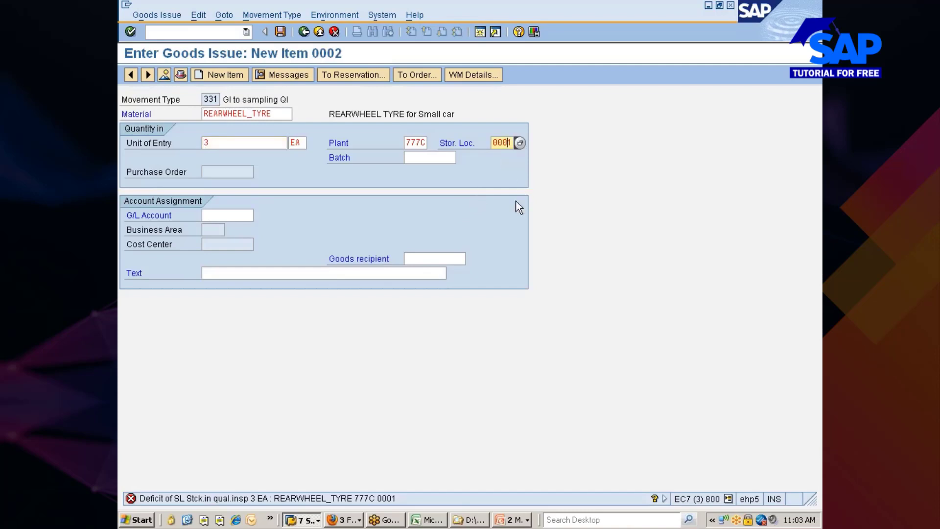
type("2")
key("Return")
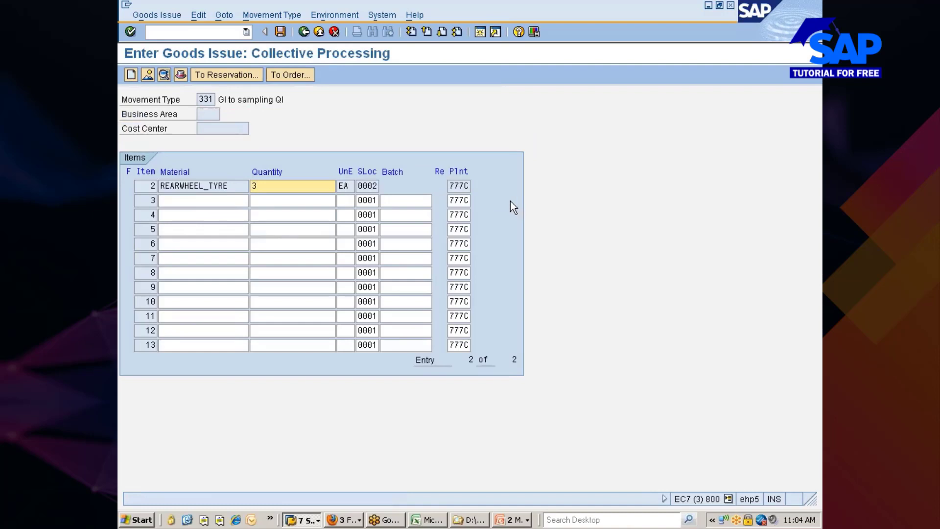
Change the default movement type to 551 in the goods issue and start a new item with it
left_click(203, 200)
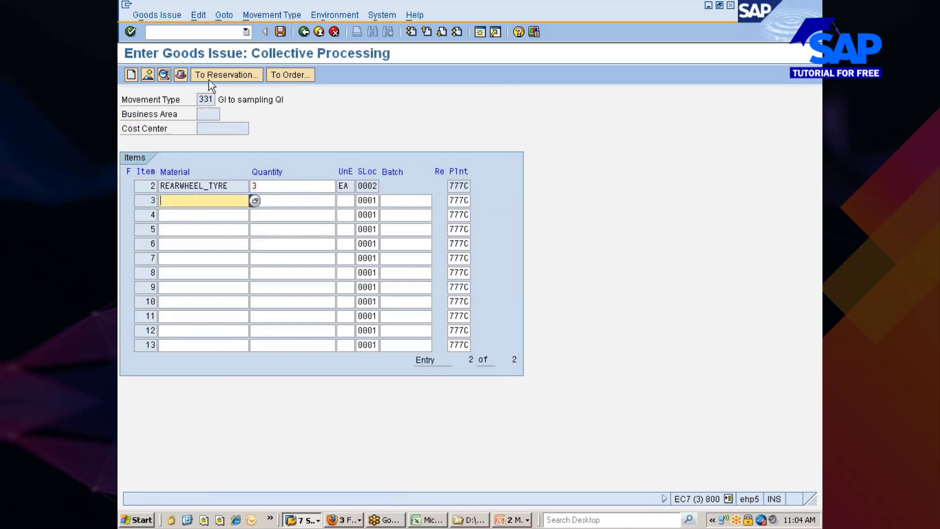
left_click(197, 16)
left_click(225, 61)
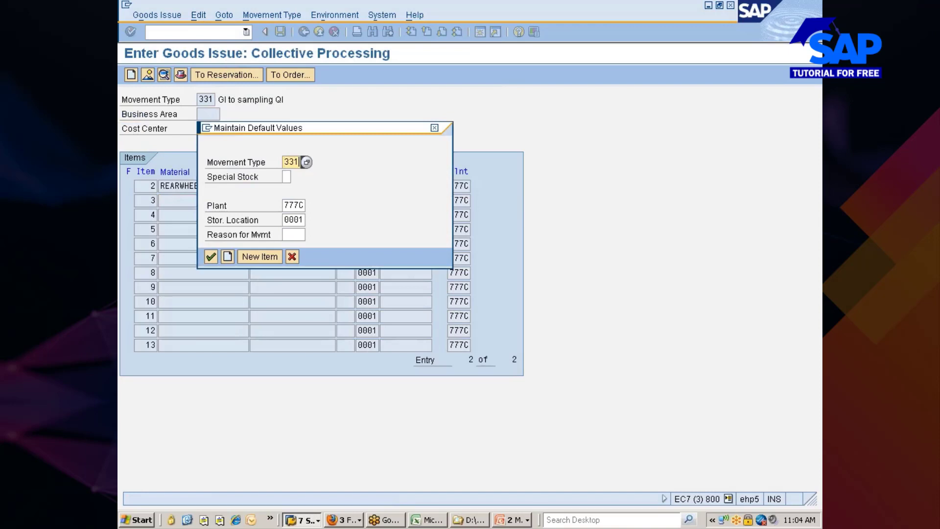
type("551")
left_click(228, 256)
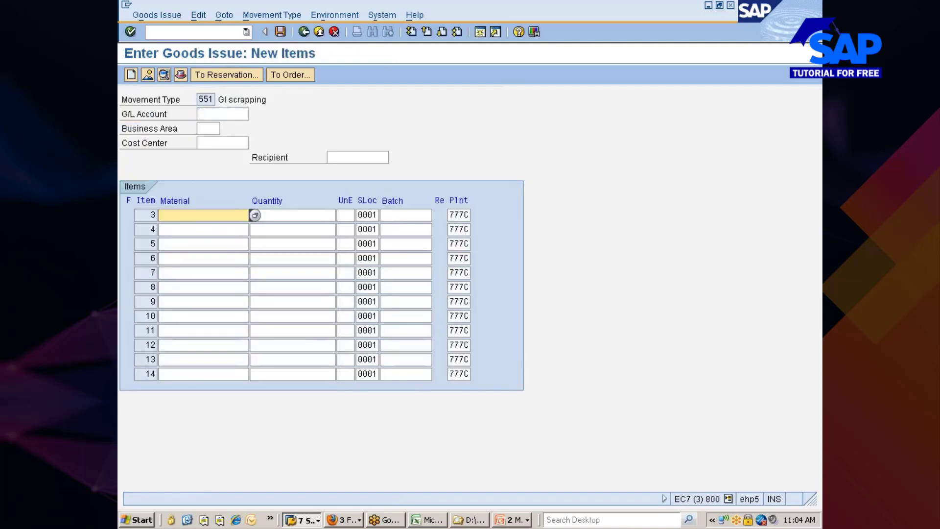
Add 4 of FRONTWHEEL_TYRE as the scrapping item, check the items overview and post the goods issue
left_click(203, 215)
left_click(220, 237)
left_click(292, 215)
type("4")
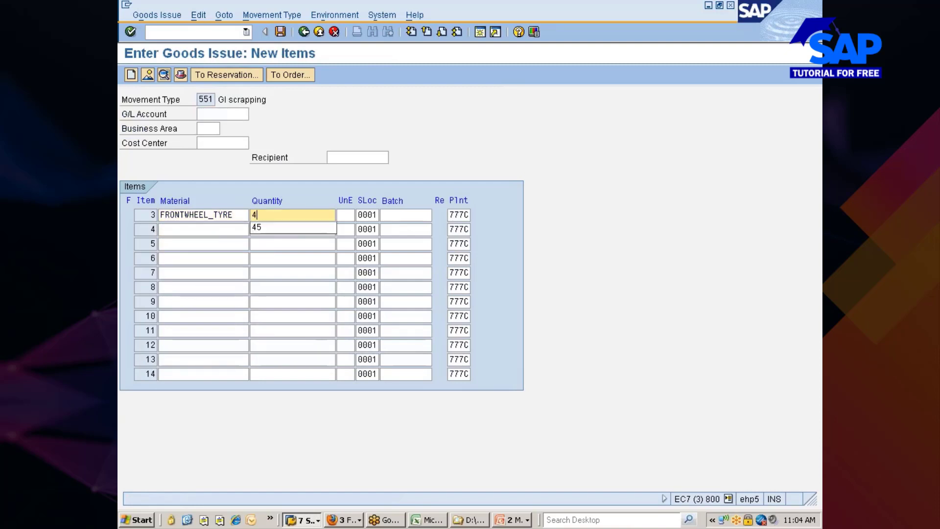
key("Return")
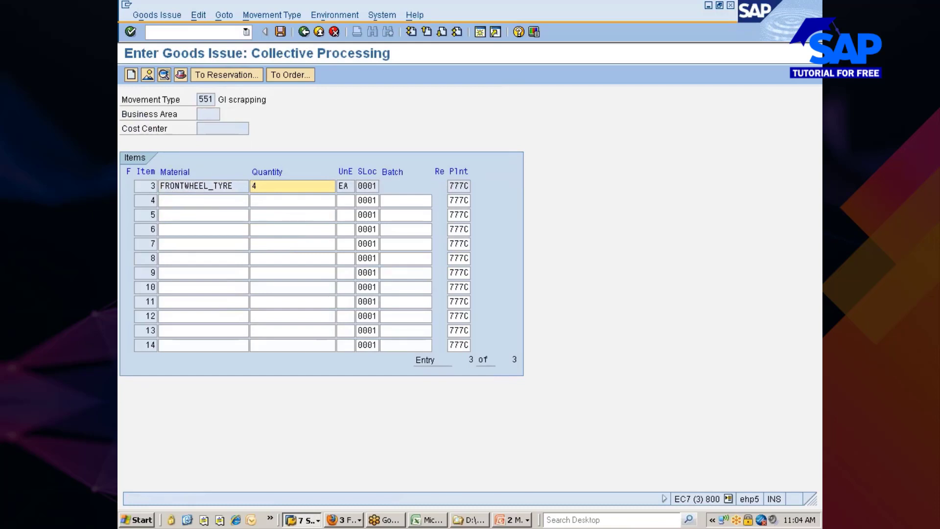
left_click(151, 77)
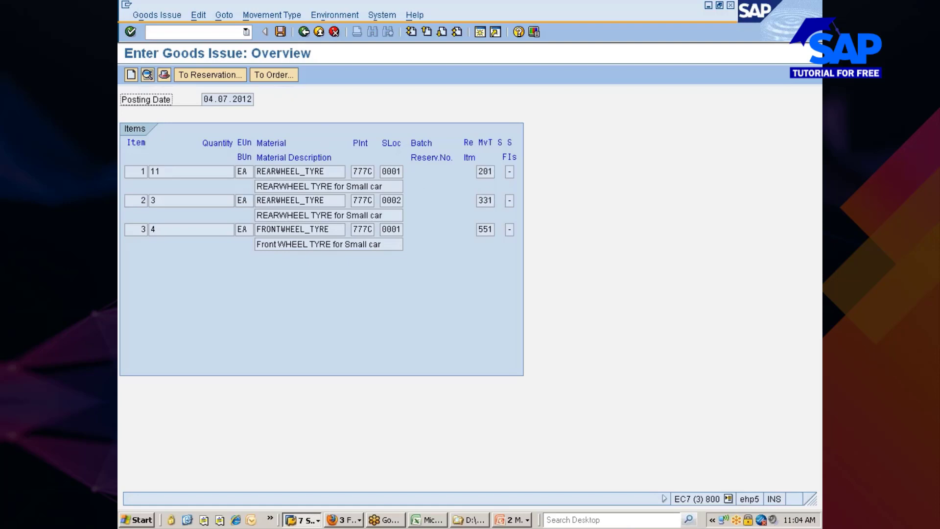
left_click(280, 31)
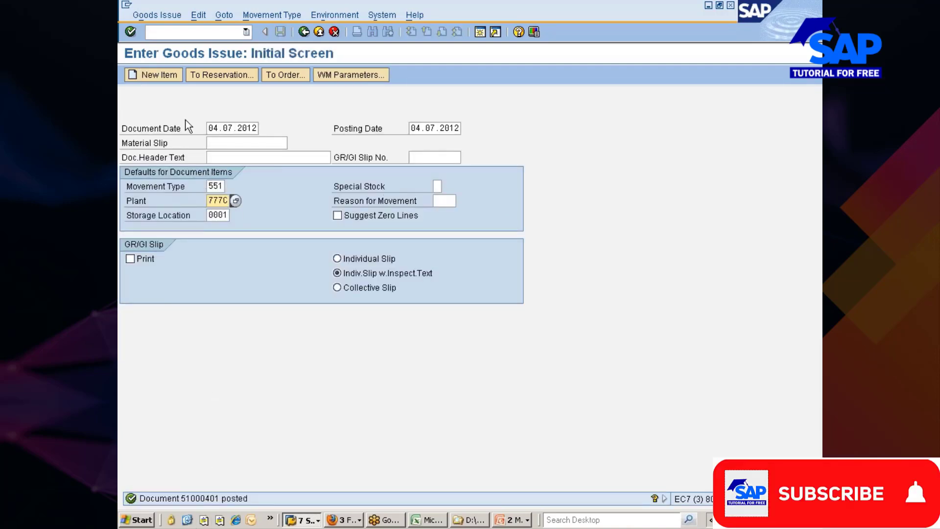
Display the material document just posted and open its related accounting document
left_click(145, 16)
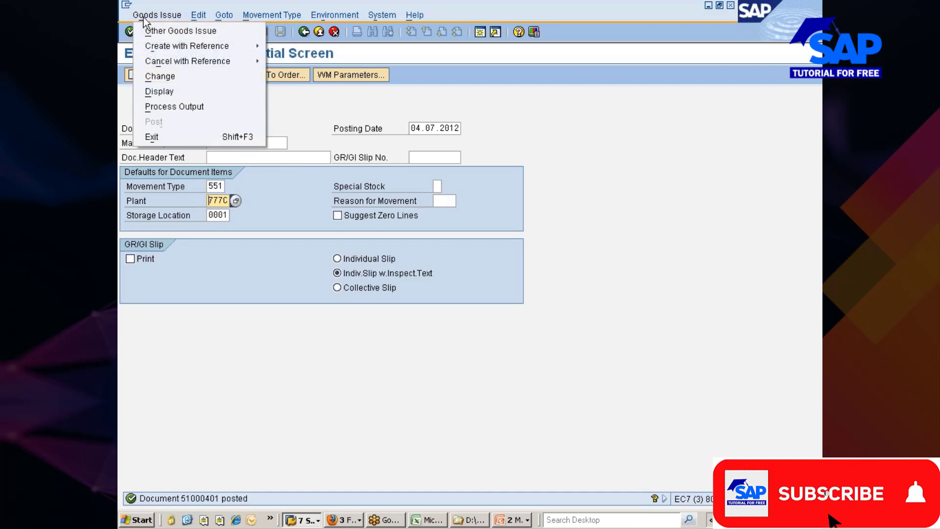
left_click(163, 90)
key("Return")
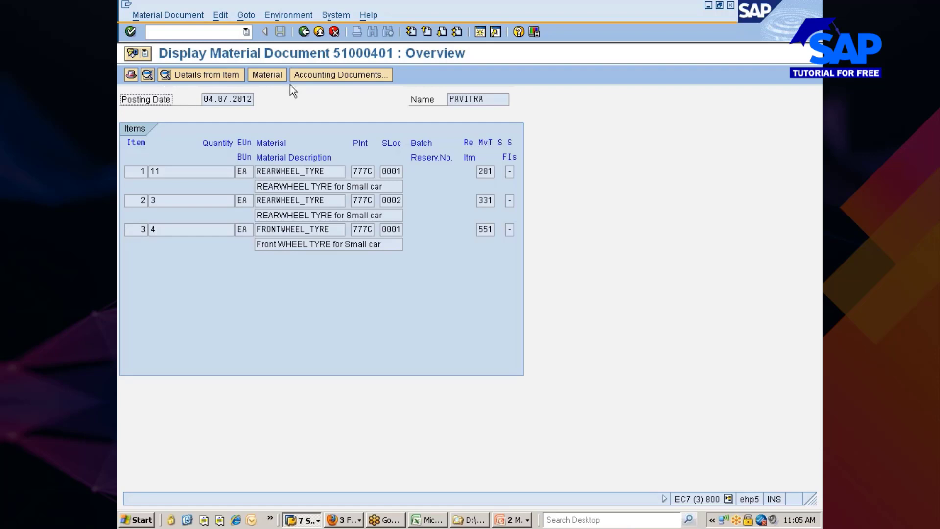
left_click(339, 78)
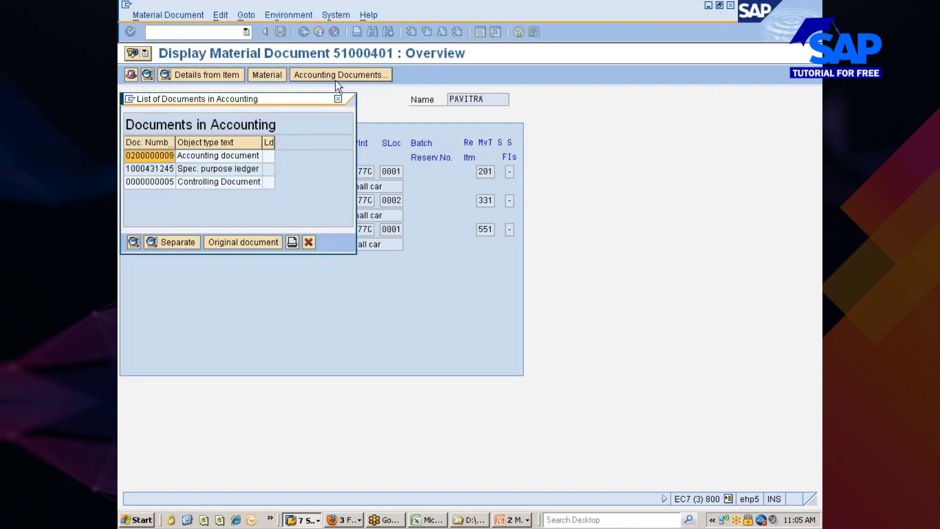
double_click(146, 153)
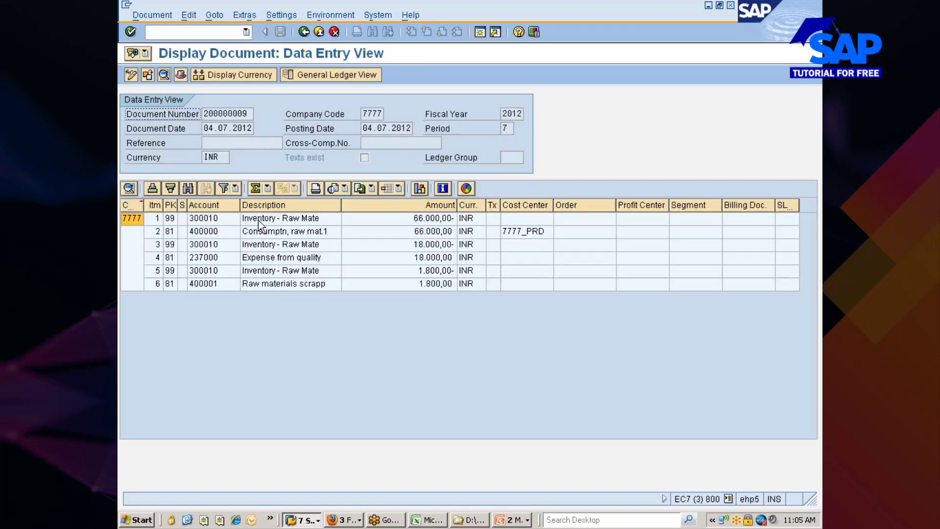
Examine the accounting document's line items, comparing each inventory posting with its consumption, quality expense or scrapping entry
left_click(274, 220)
left_click(280, 235)
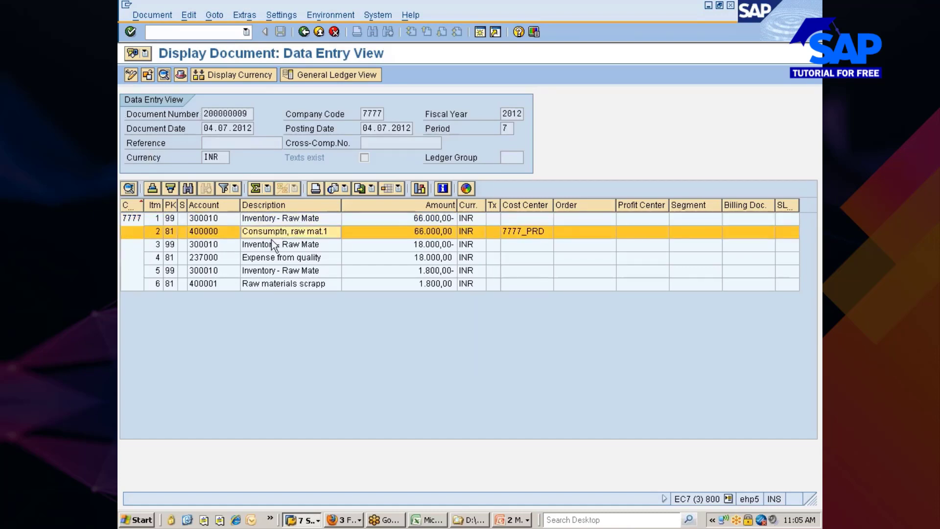
left_click(269, 246)
left_click(264, 260)
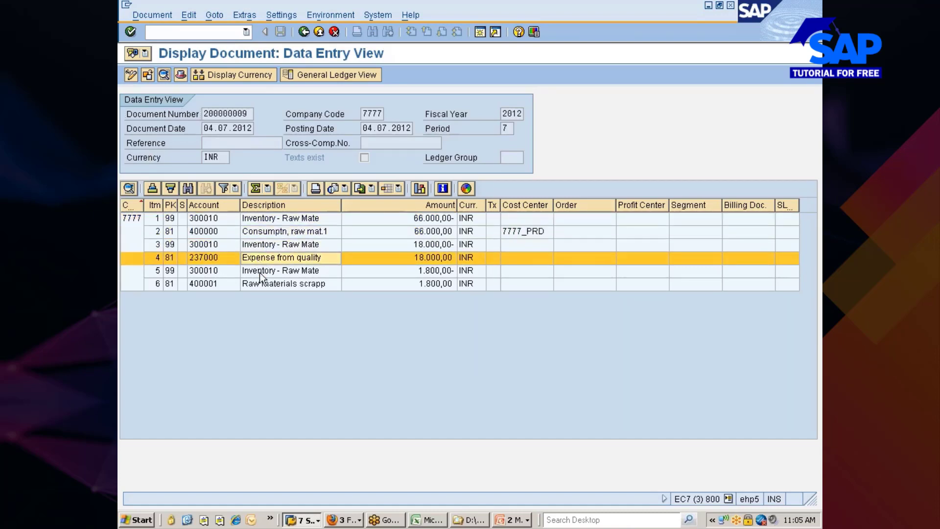
left_click(260, 274)
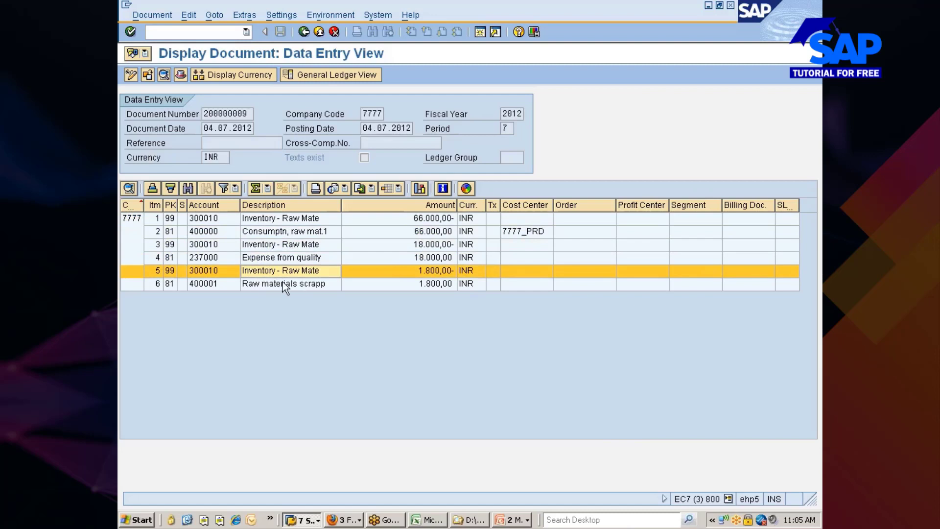
left_click(272, 285)
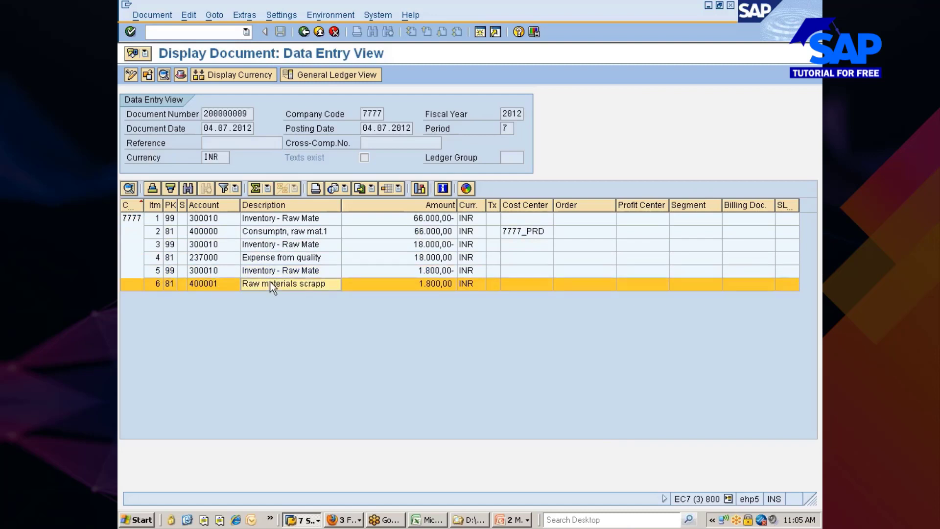
left_click(283, 218)
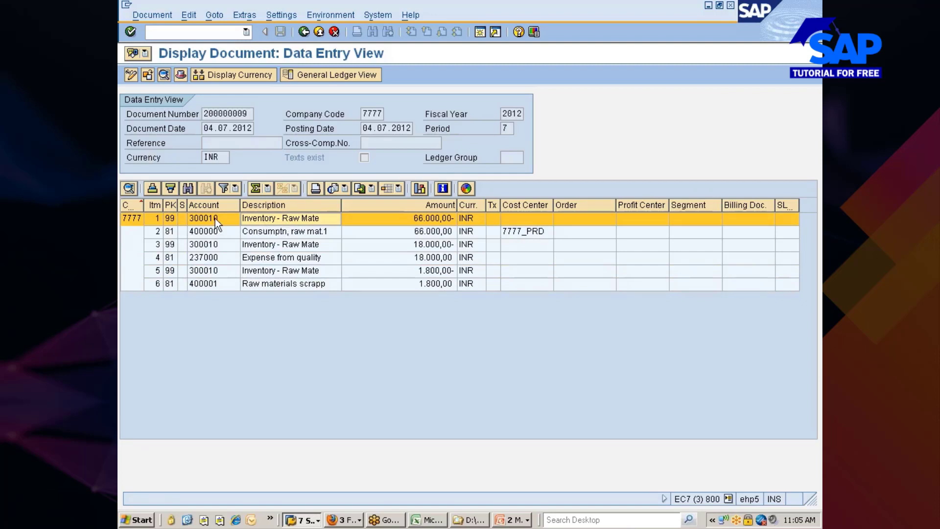
left_click(261, 233)
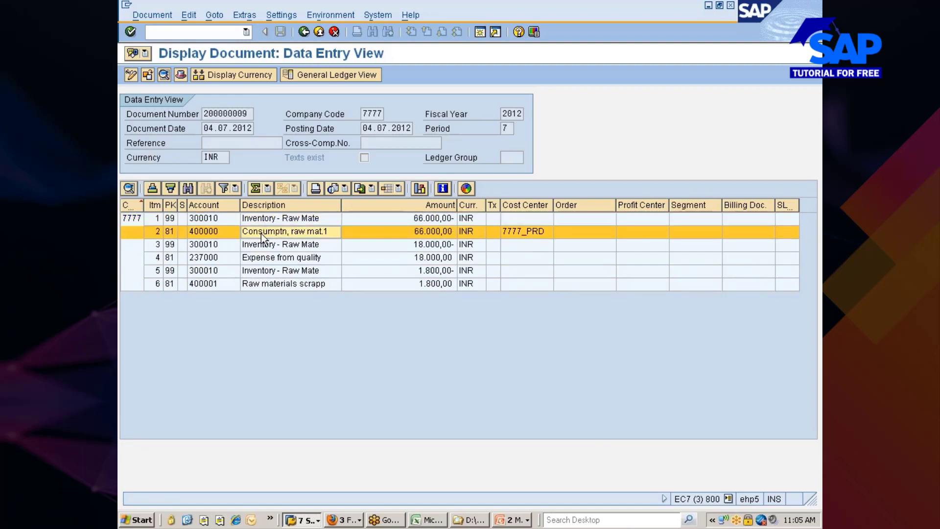
left_click(264, 246)
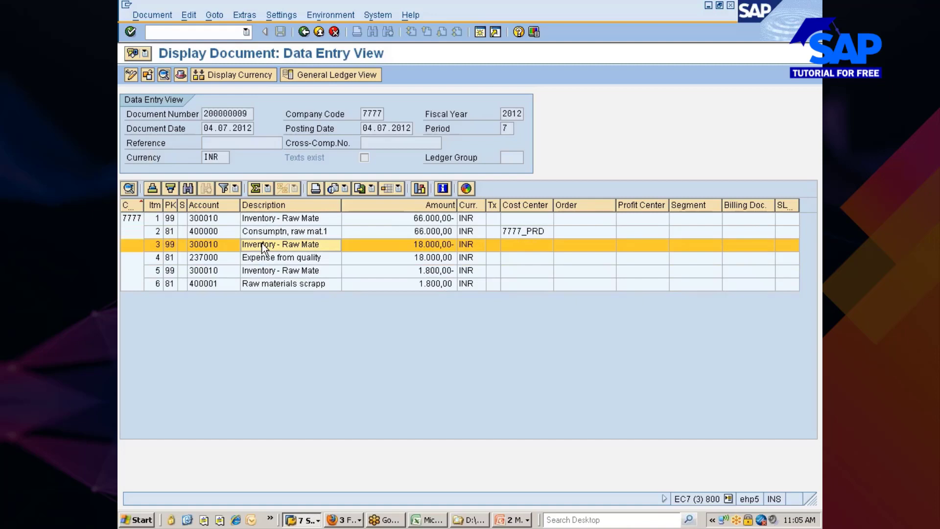
left_click(260, 259)
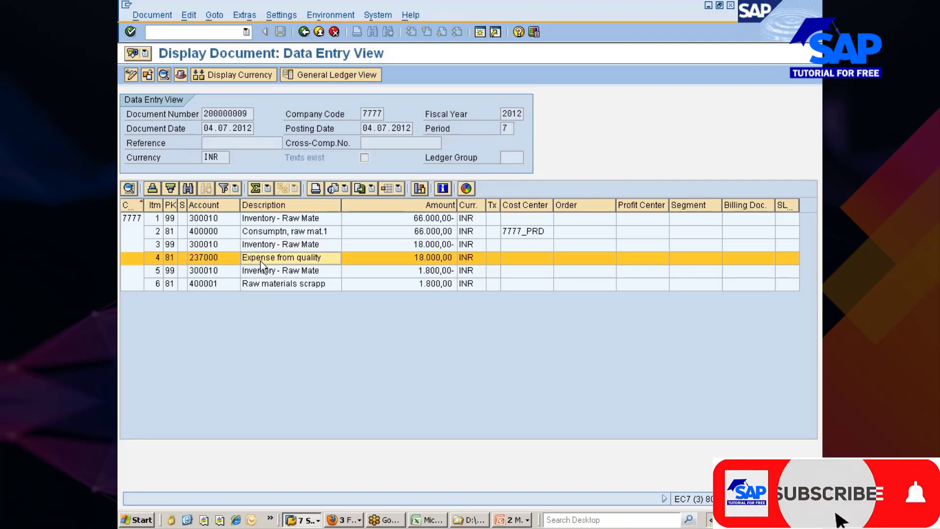
left_click(261, 270)
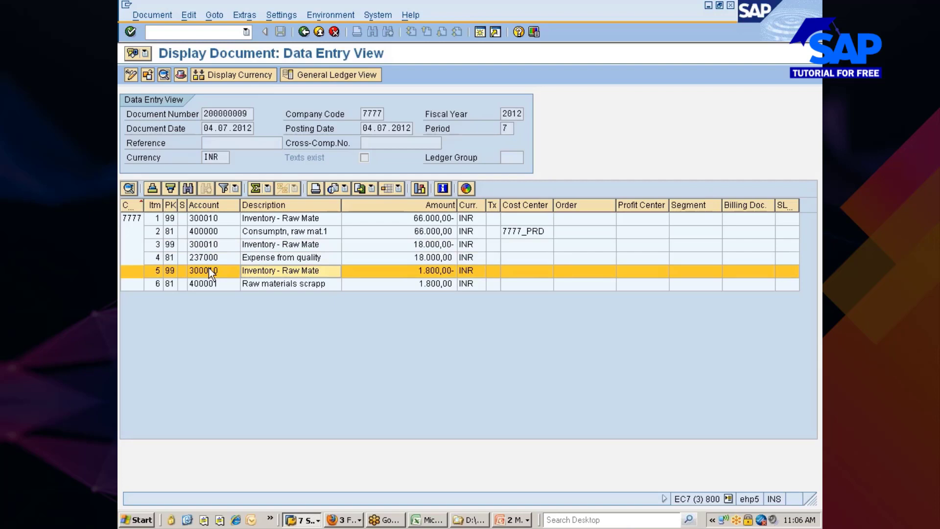
left_click(277, 287)
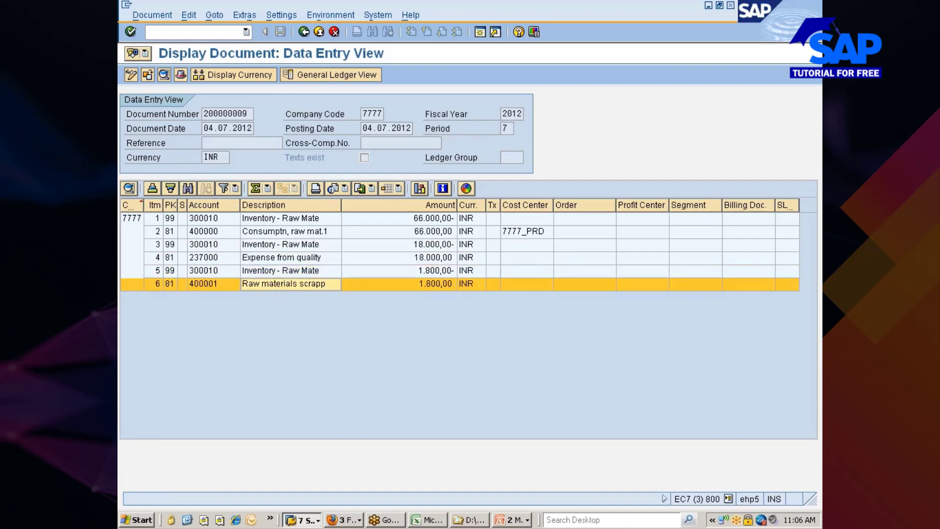
Leave the accounting document and close the accounting document list to return to the material document overview
left_click(303, 33)
left_click(304, 33)
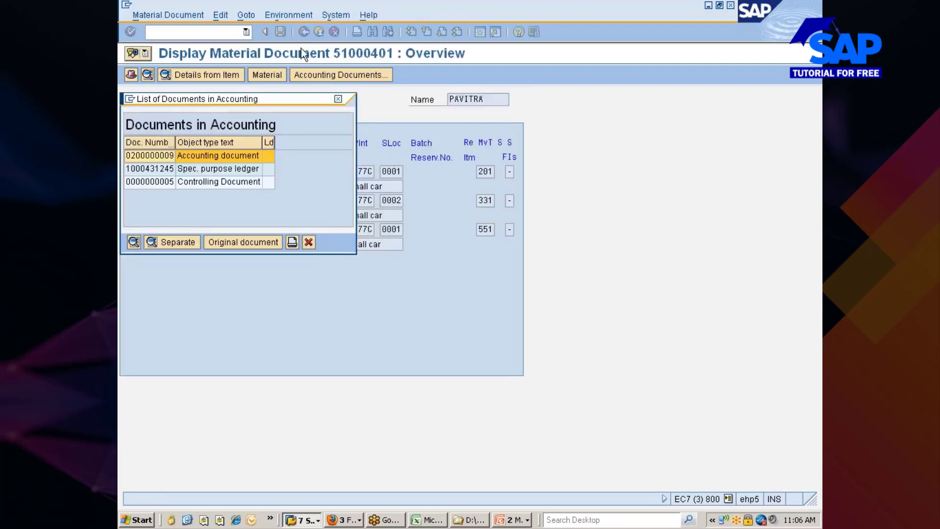
left_click(311, 243)
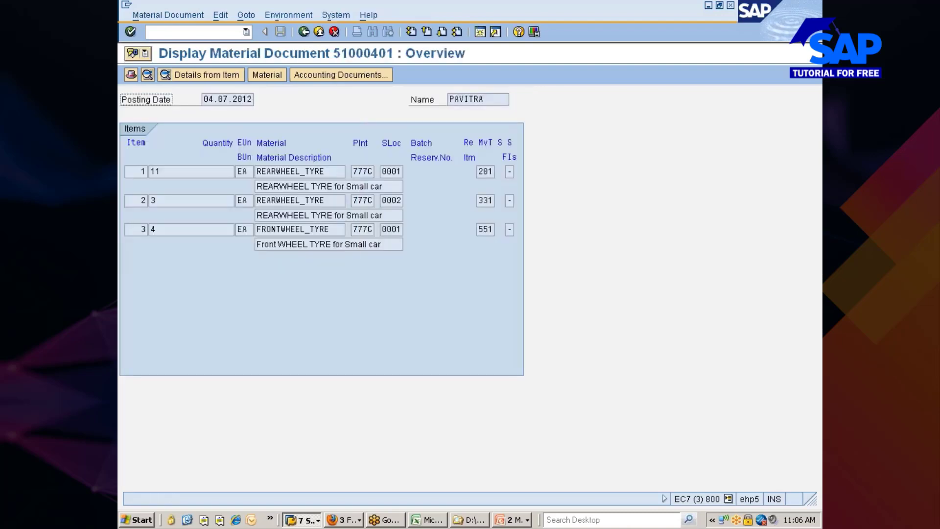
Switch to the MM315_07.PPT presentation in PowerPoint and read the notes on goods issue entry with and without reference
key("alt+Tab")
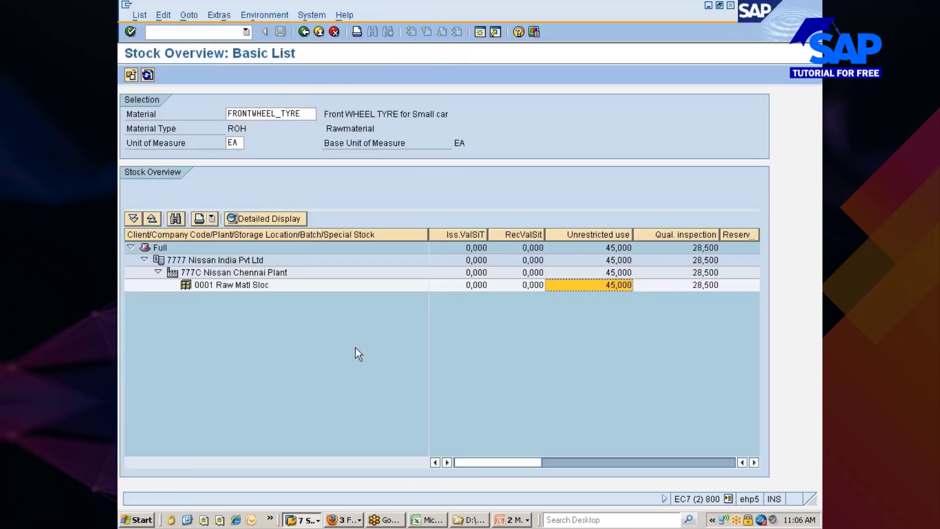
left_click(512, 519)
left_click(514, 492)
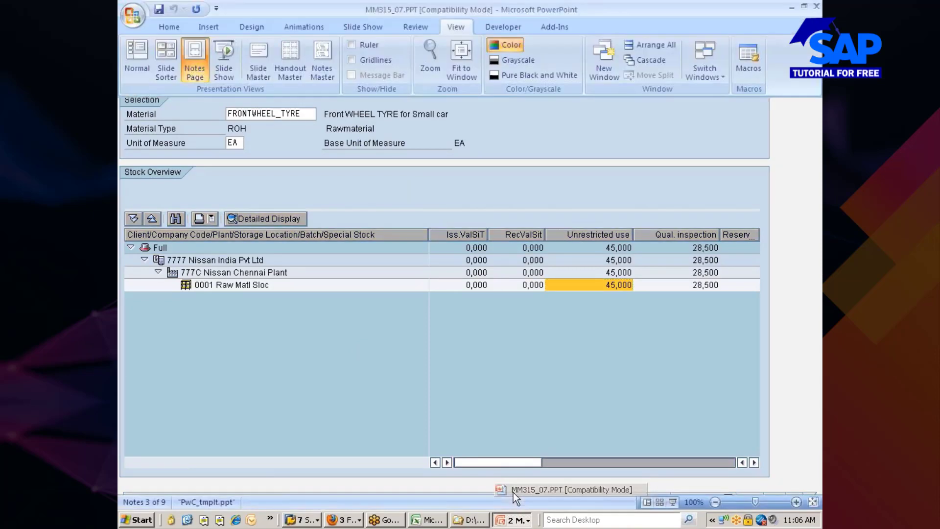
scroll(431, 395, "down", 2)
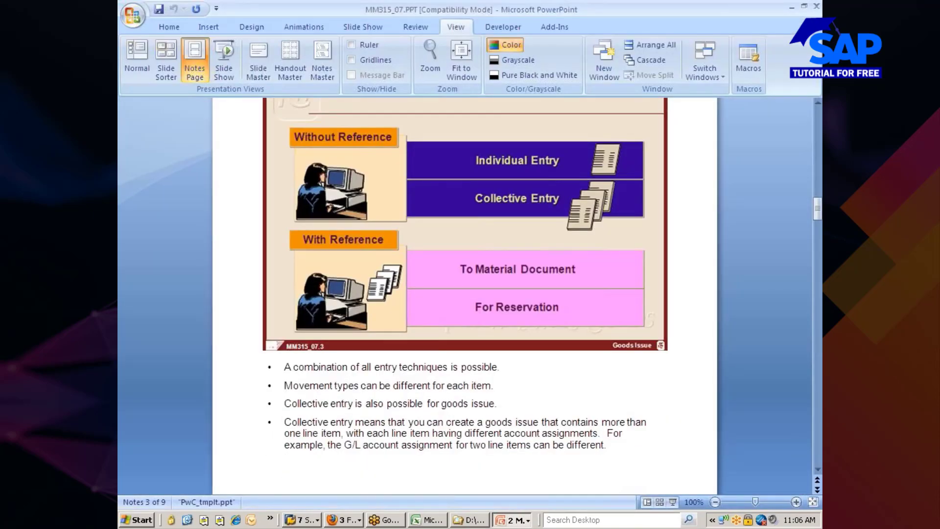
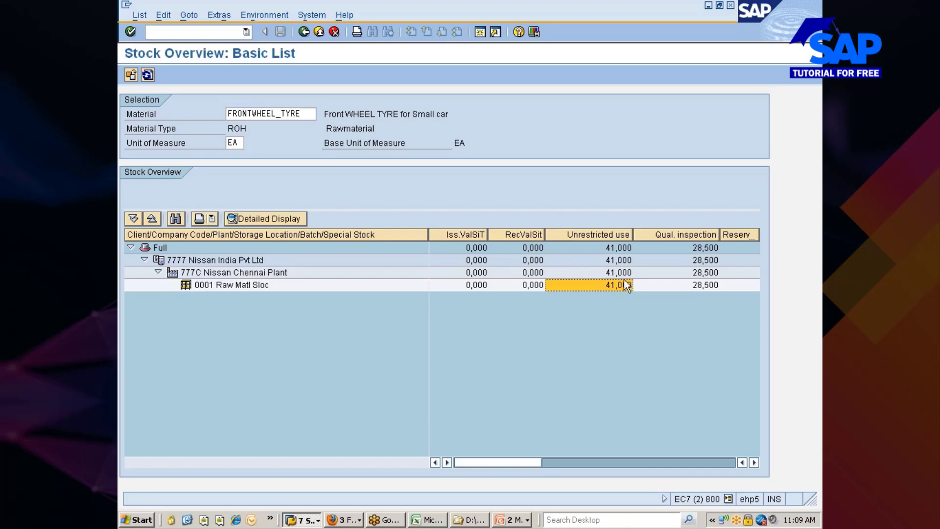
Switch back to the SAP material document session and start a new MB1A goods issue with movement type 201
left_click(301, 520)
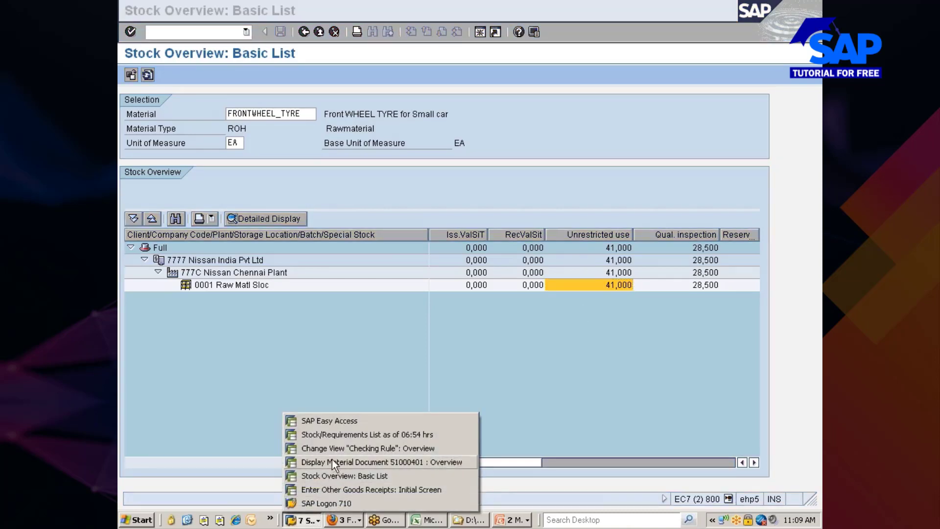
left_click(338, 462)
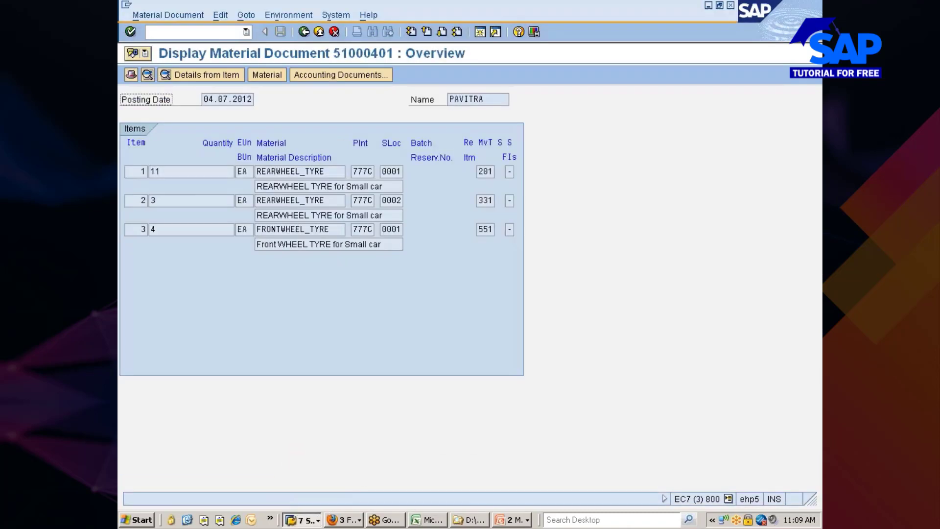
type("/nmb1a")
key("Return")
type("201")
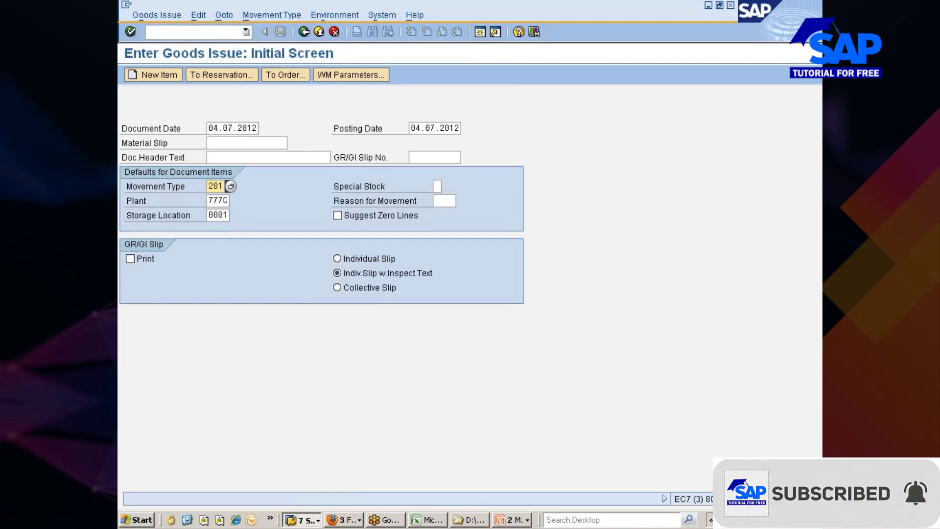
left_click(195, 35)
key("Return")
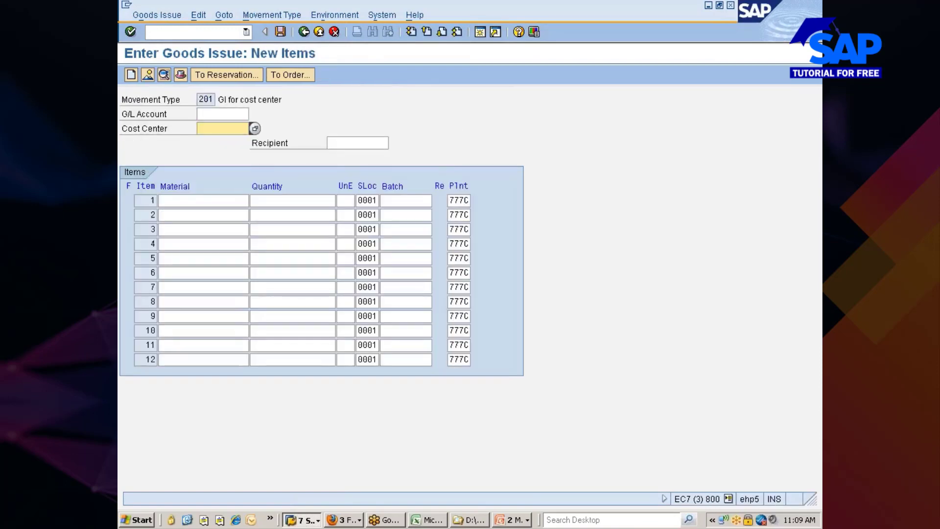
Assign the cost center 7777_PRD to the new goods issue
key("BackSpace")
key("Down")
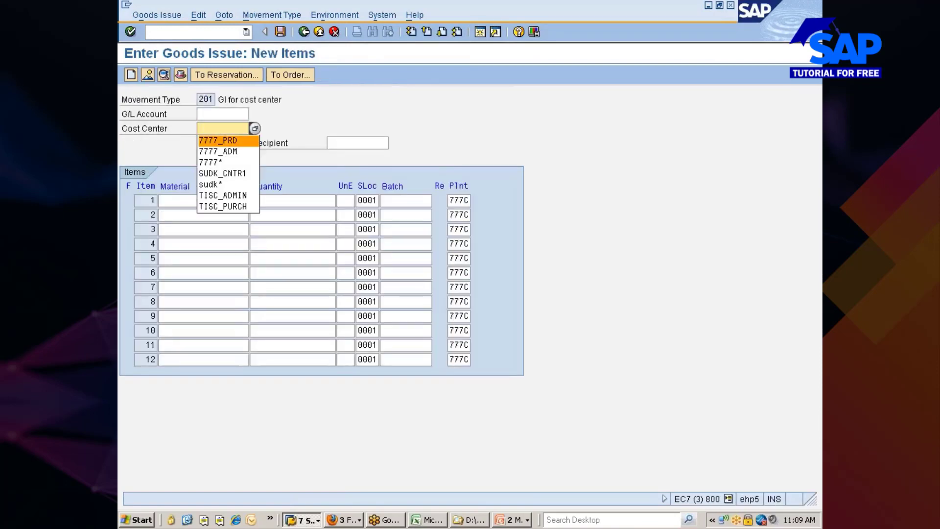
key("Return")
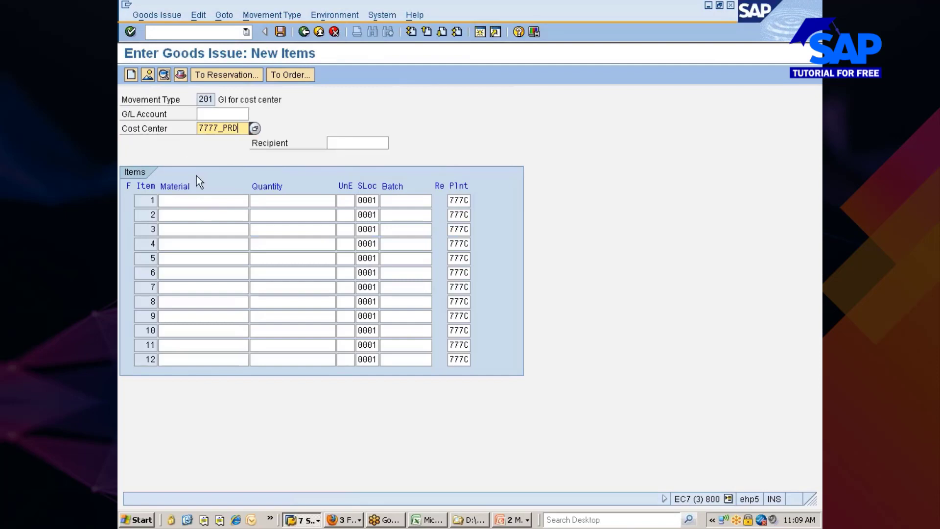
Try to enter 50 of FRONTWHEEL_TYRE as the first item and open the detailed help for the system message
left_click(203, 201)
key("BackSpace")
key("Down")
key("Return")
left_click(293, 200)
type("50")
key("Return")
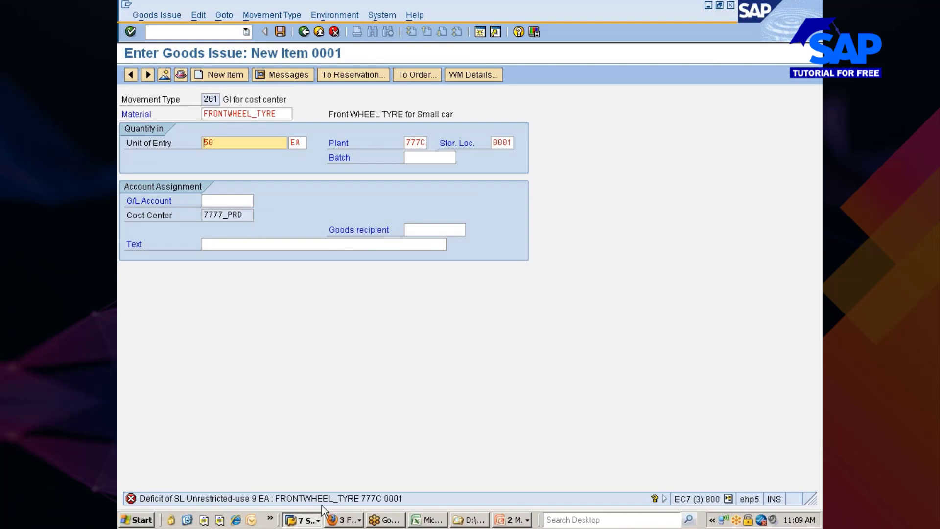
key("Return")
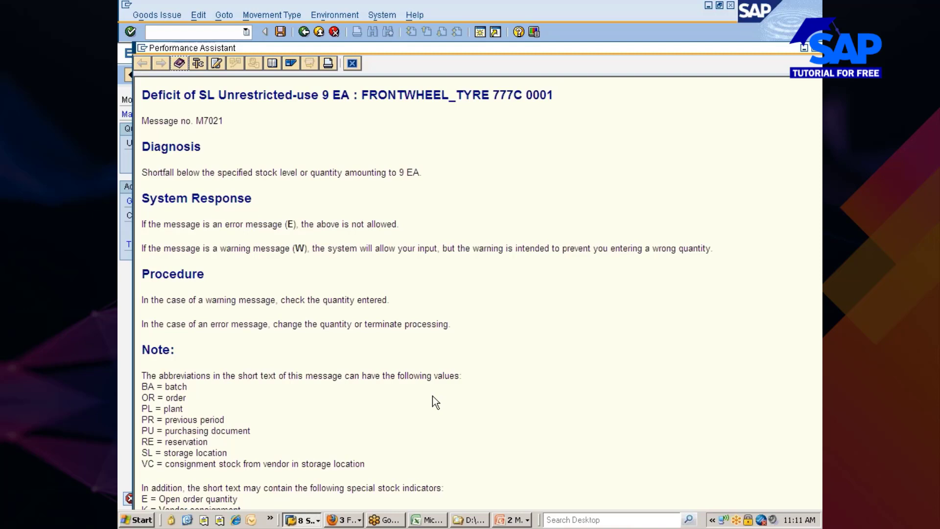
Close the message help, look at the Enter Other Goods Receipts session and return to the goods issue item
left_click(354, 67)
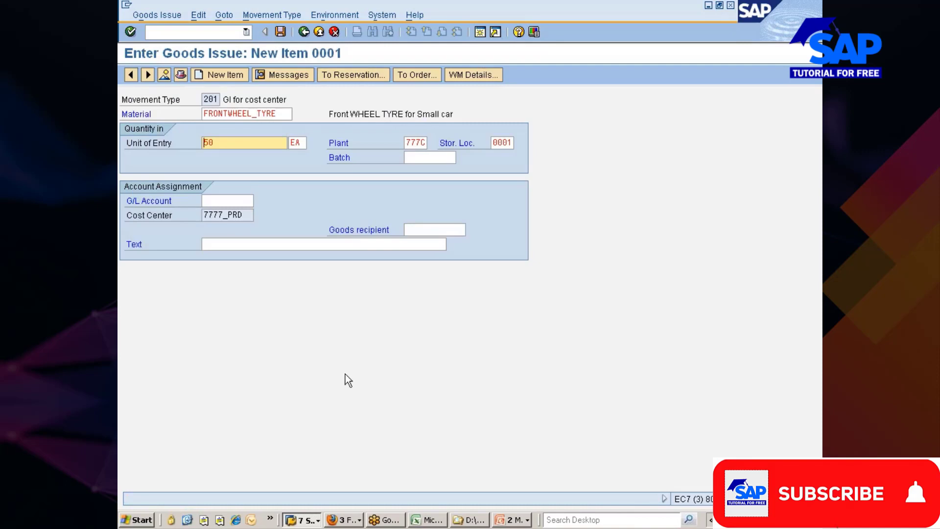
left_click(301, 520)
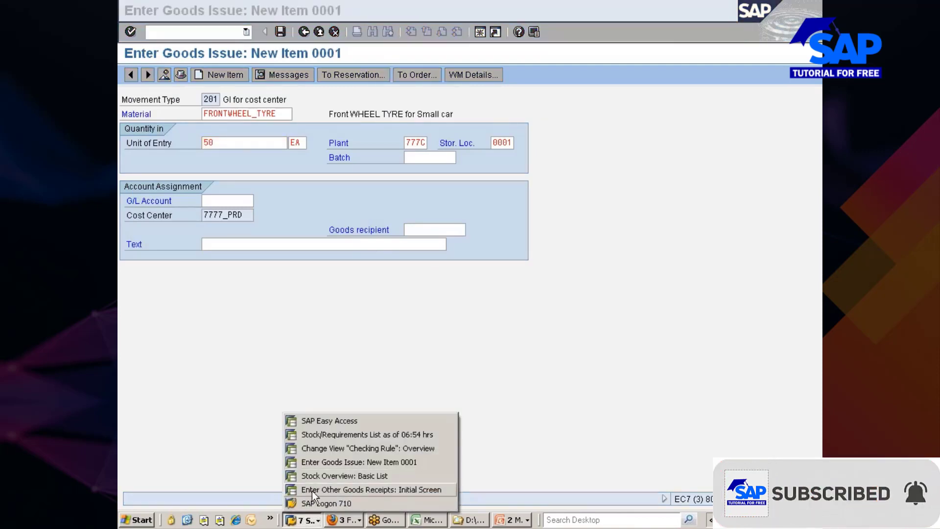
left_click(313, 490)
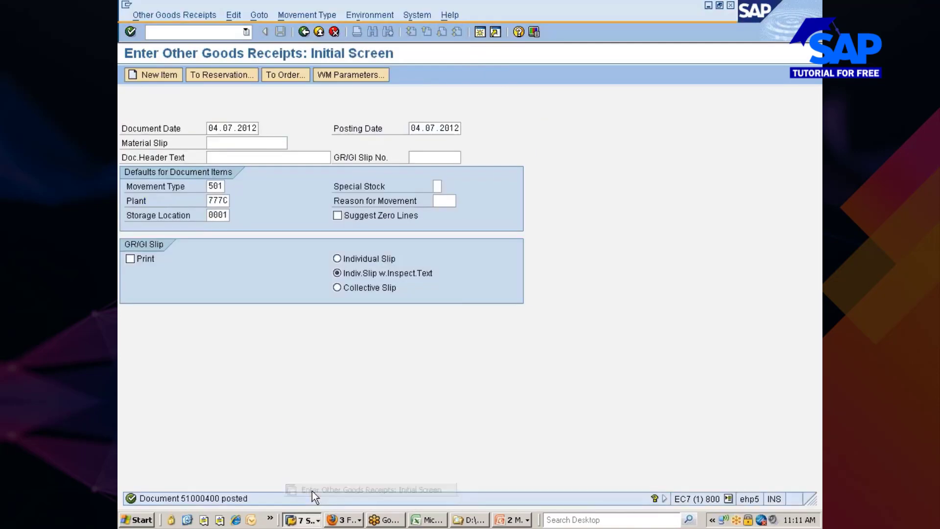
left_click(302, 519)
left_click(307, 463)
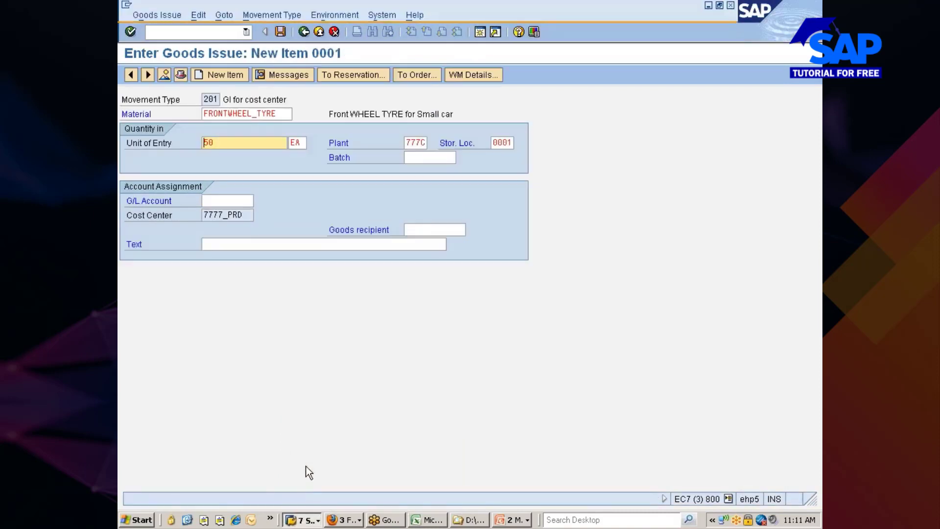
Switch to the SAP Easy Access session and open the Customizing Implementation Guide through transaction SPRO
left_click(301, 520)
left_click(326, 420)
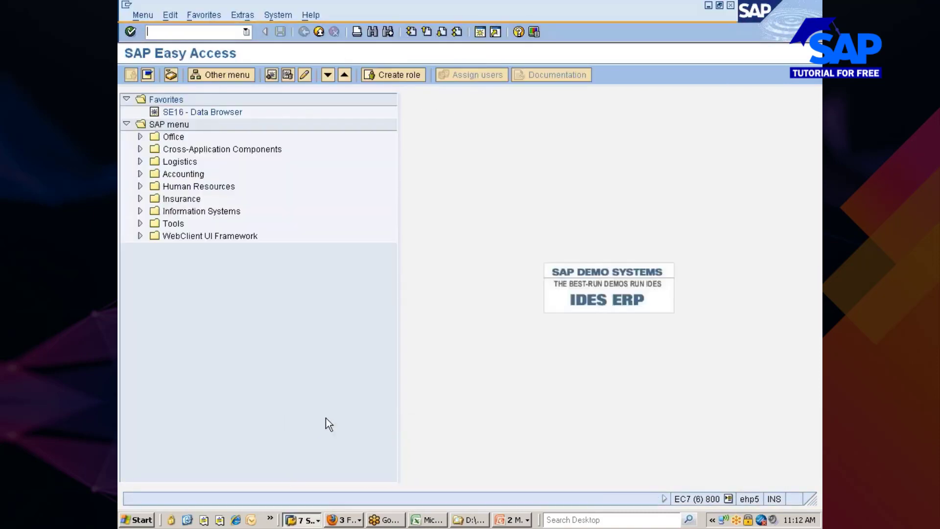
type("spro")
key("Return")
left_click(217, 74)
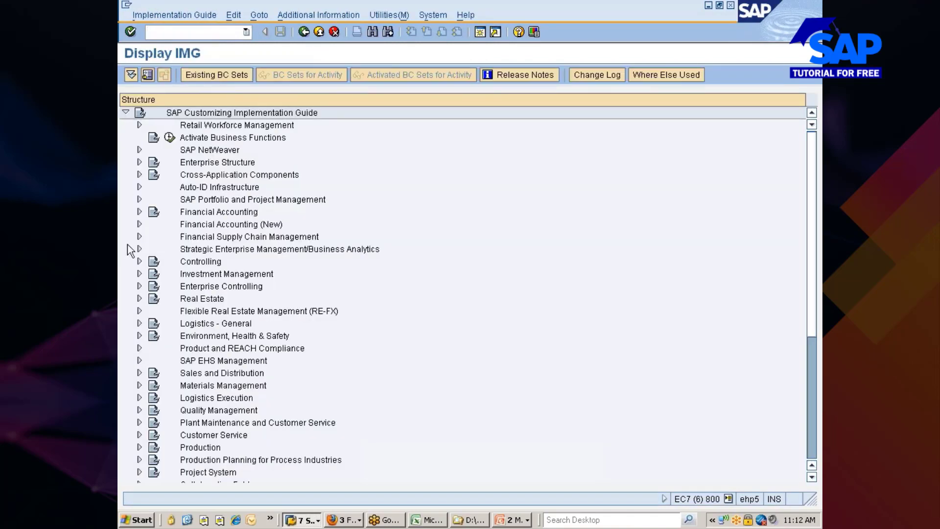
Open the Plant Parameters activity under Materials Management, Inventory Management and Physical Inventory
double_click(210, 386)
key("Down")
key("Down")
key("Down")
key("Down")
key("Return")
key("Down")
key("Down")
key("Up")
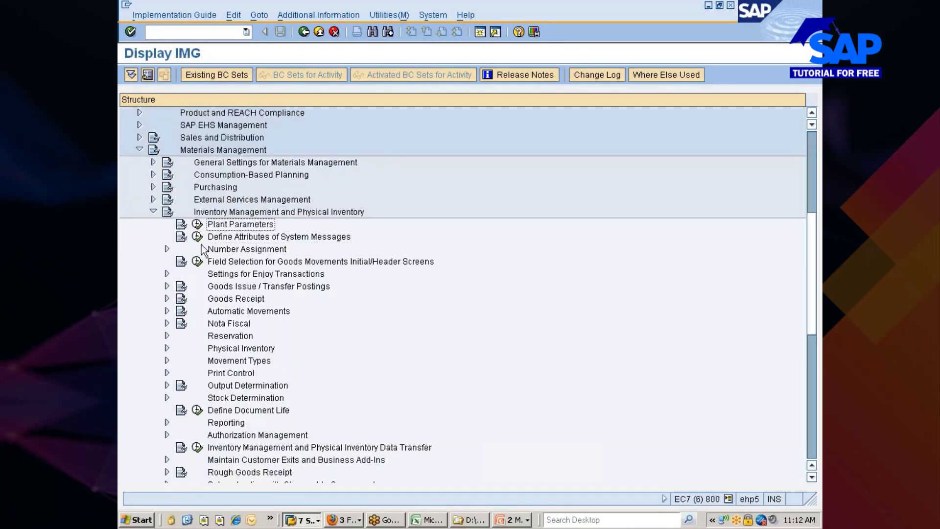
left_click(196, 225)
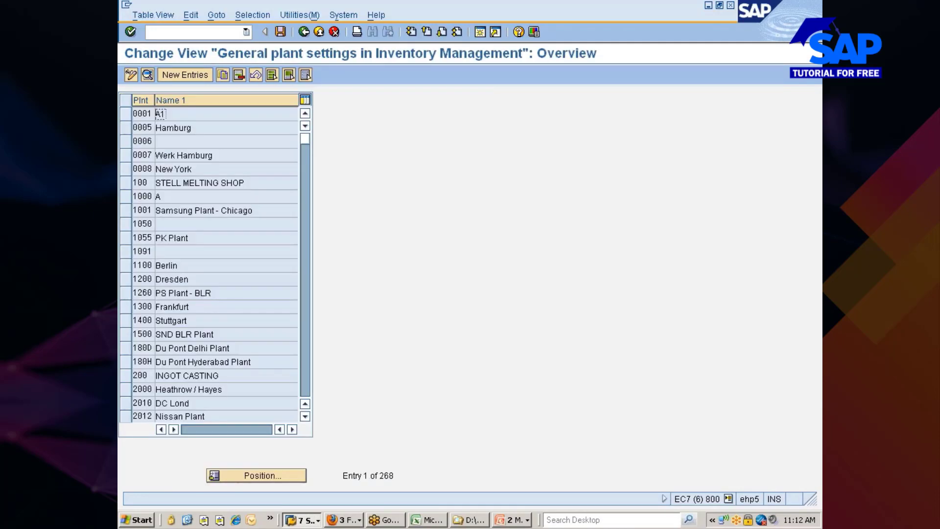
Find plant 777C, examine its detailed inventory management settings, including negative stocks, and return to the implementation guide
left_click(257, 475)
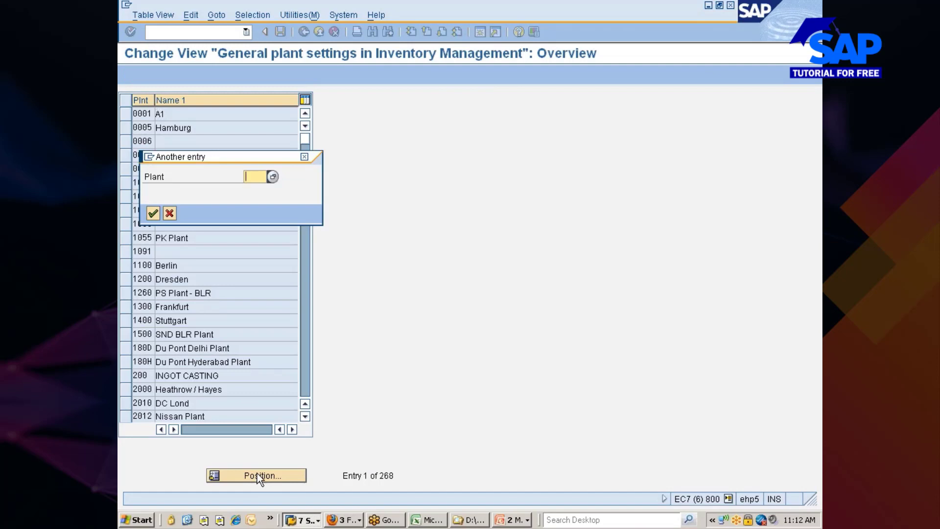
type("777c")
key("Return")
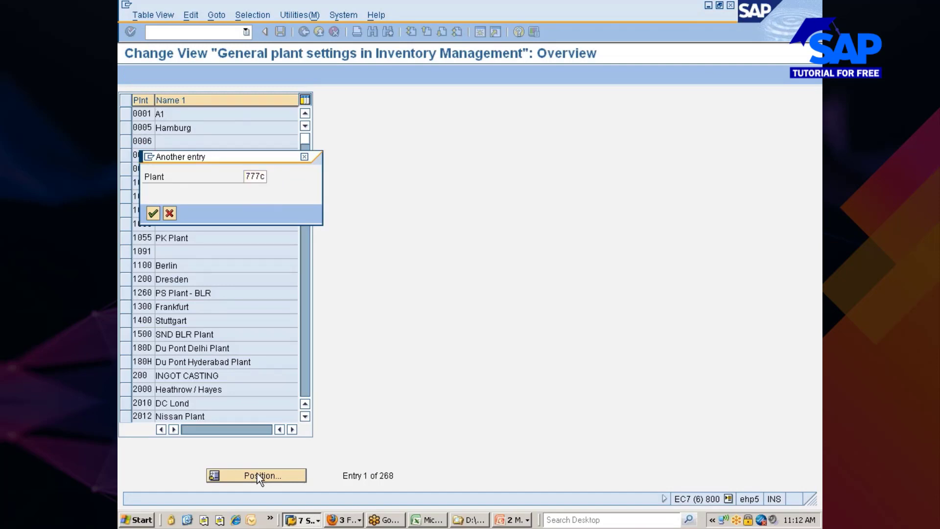
key("Return")
left_click(126, 114)
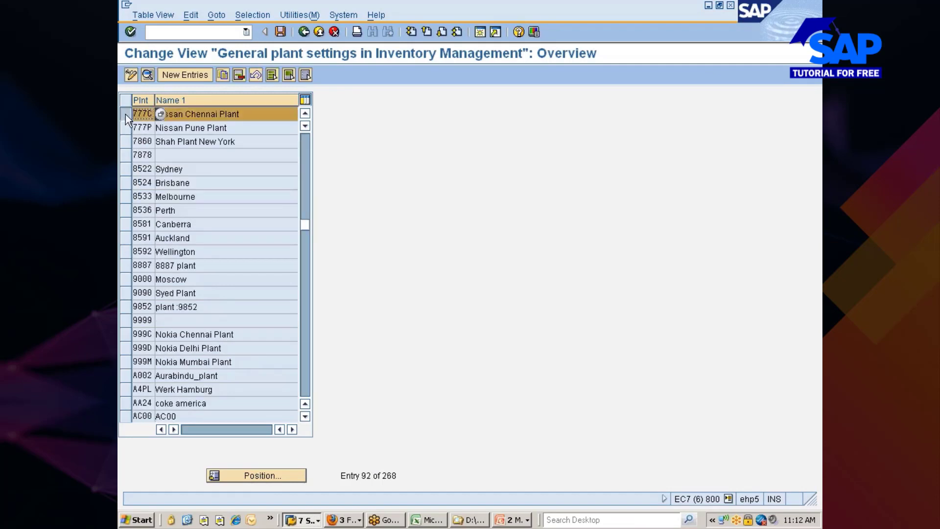
left_click(148, 75)
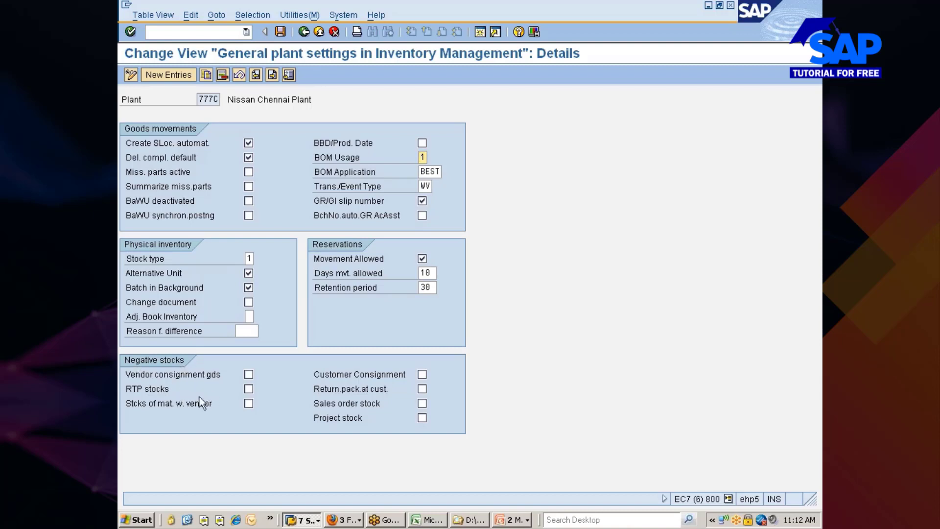
left_click(308, 38)
left_click(308, 37)
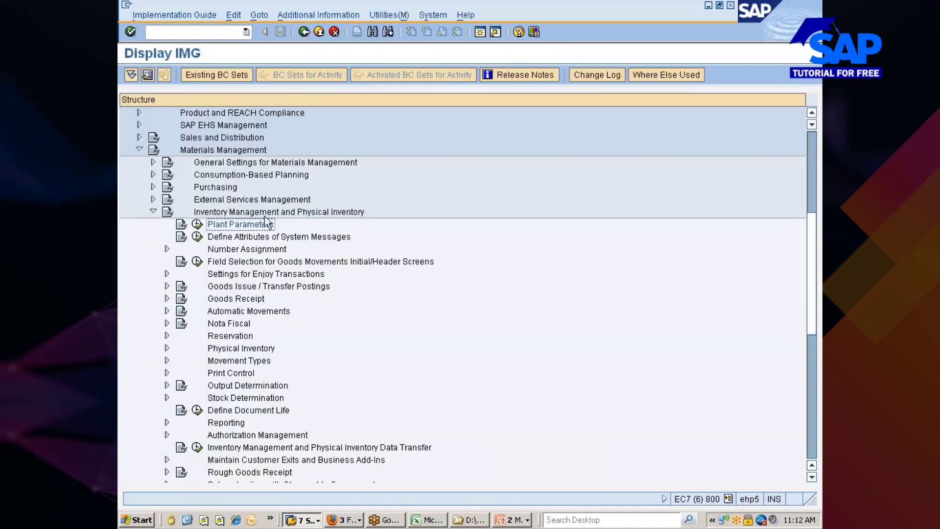
Expand Goods Issue / Transfer Postings and open its Create Storage Location Automatically activity
left_click(244, 288)
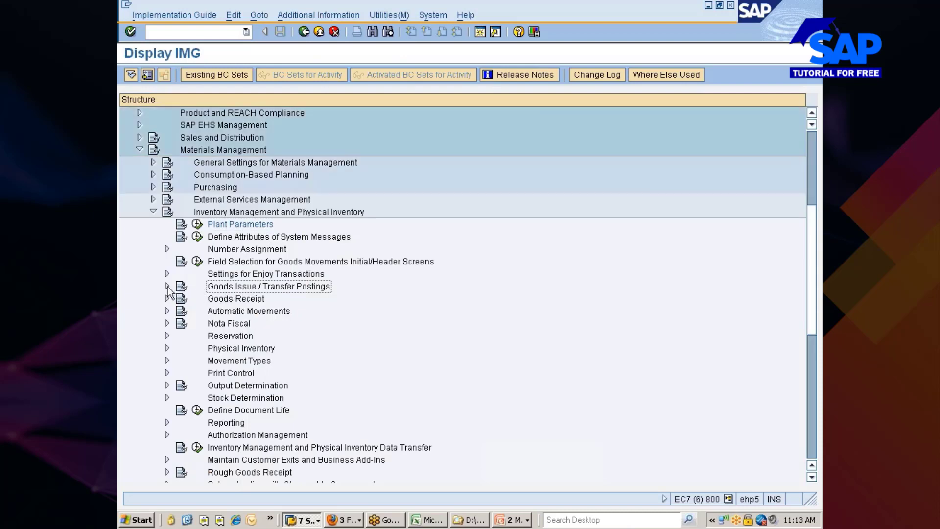
left_click(167, 286)
scroll(308, 325, "down", 2)
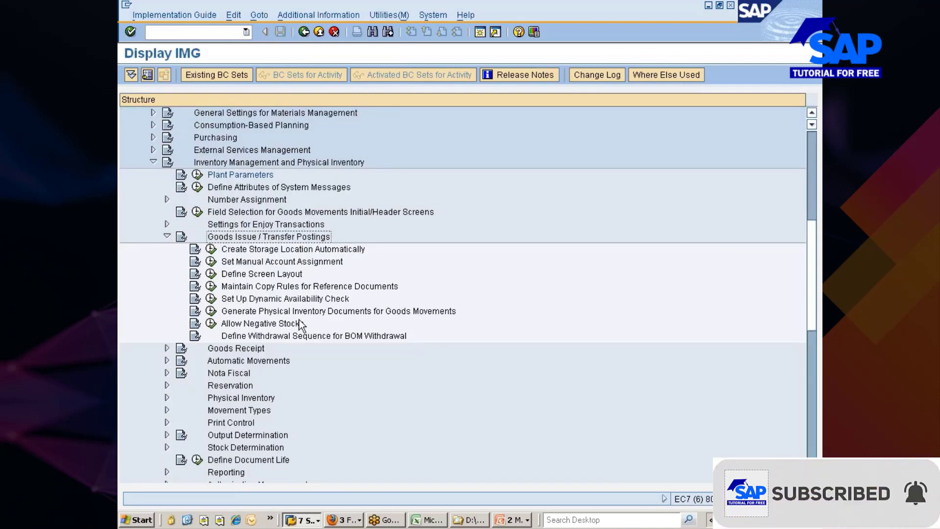
left_click(268, 250)
left_click(211, 250)
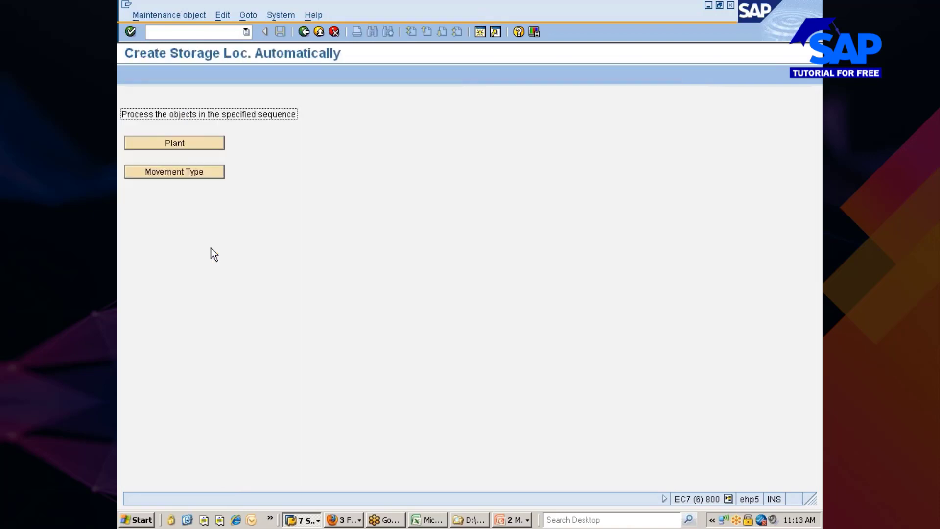
Check the automatic storage location creation setting for plant 777C and leave the plant view
left_click(204, 143)
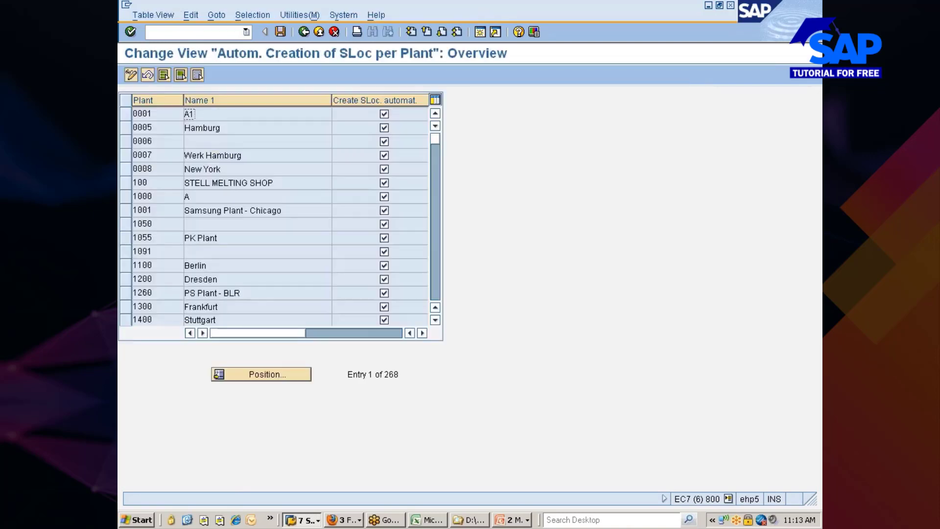
left_click(254, 374)
type("777C")
key("Return")
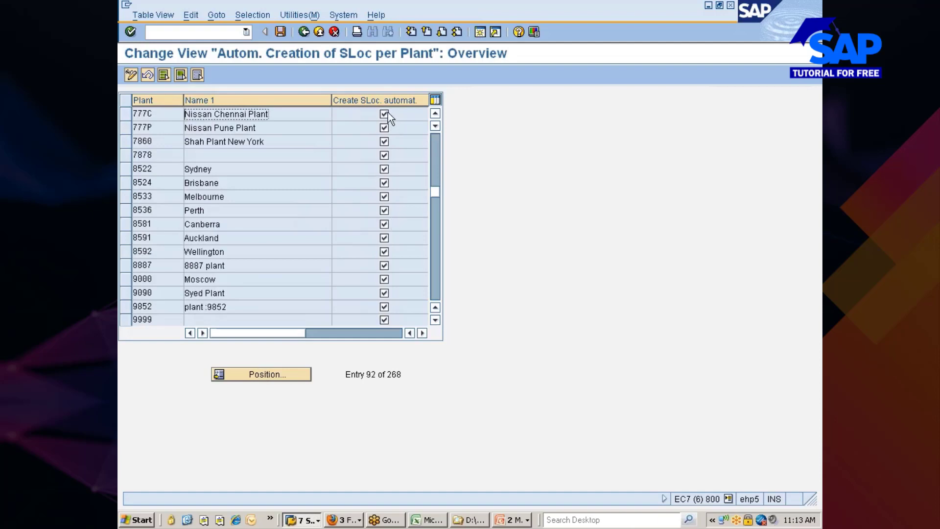
left_click(306, 32)
Review which movement types allow automatic storage location creation and return to the implementation guide
left_click(204, 171)
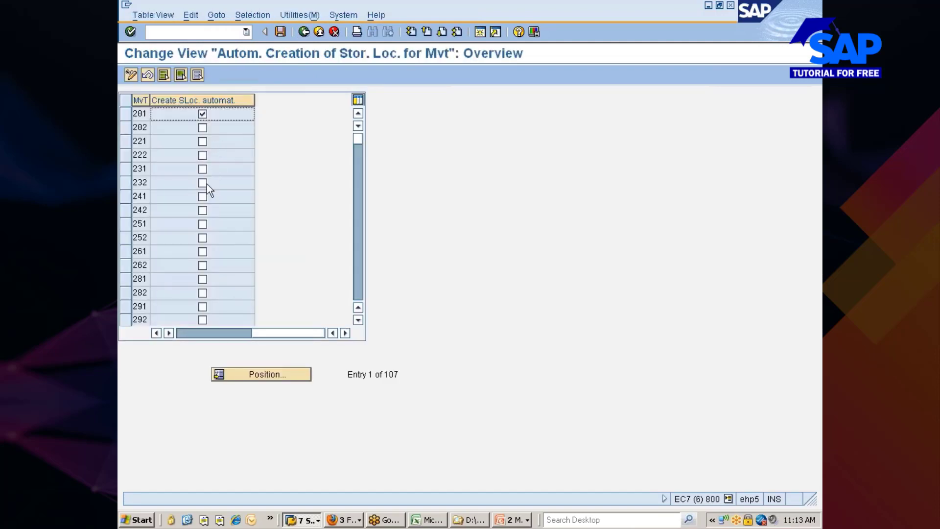
scroll(260, 219, "down", 3)
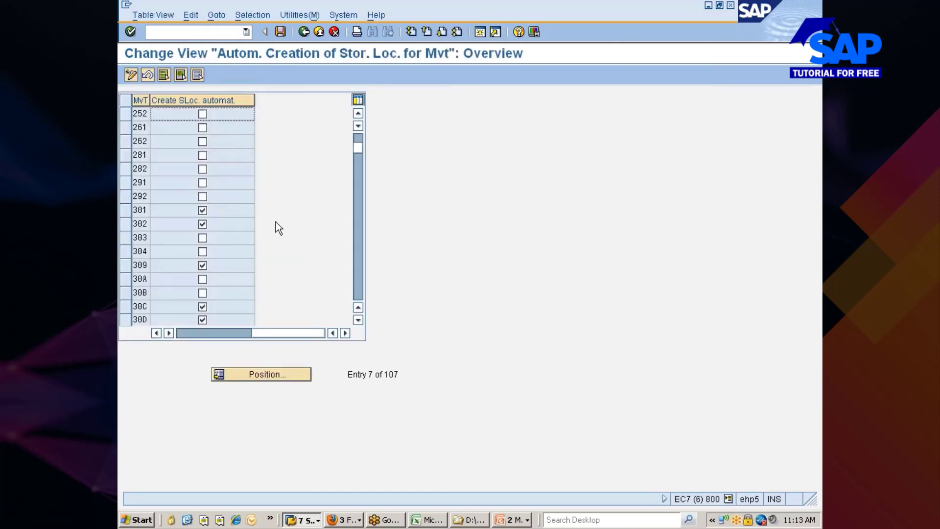
scroll(164, 245, "down", 2)
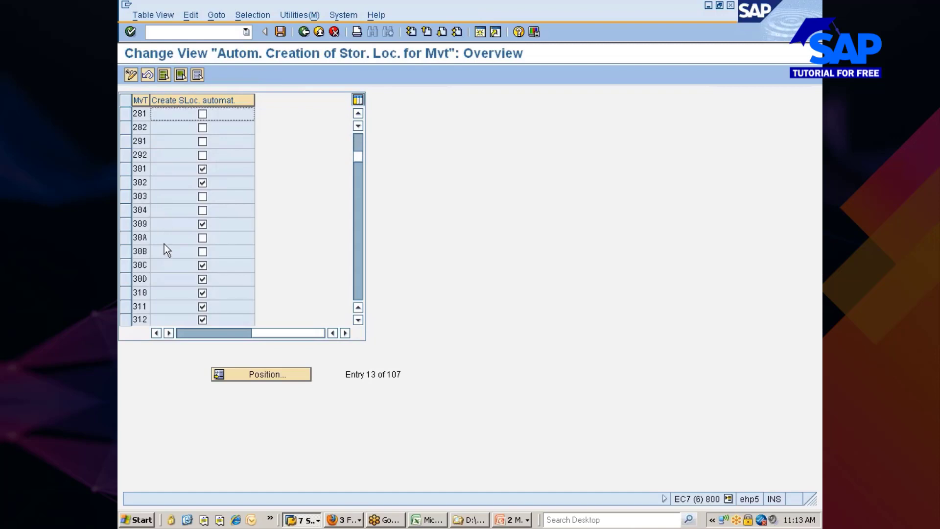
scroll(164, 242, "down", 6)
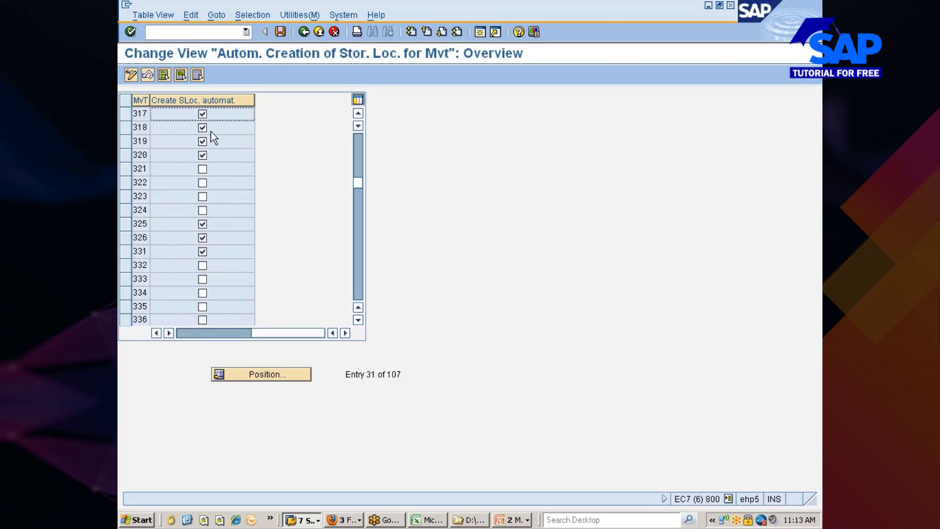
left_click(304, 32)
left_click(303, 32)
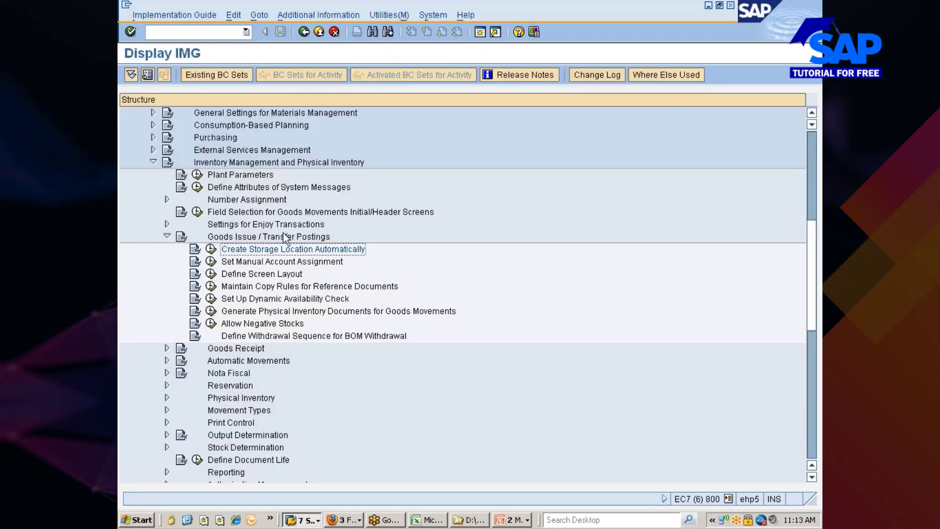
Expand the Goods Receipt activities for comparison and open Set Manual Account Assignment under Goods Issue / Transfer Postings
left_click(251, 265)
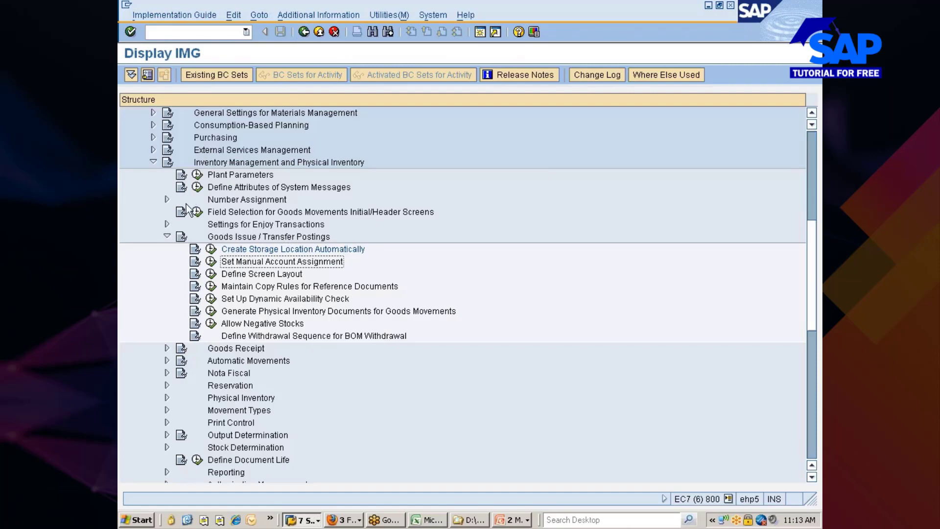
left_click(166, 348)
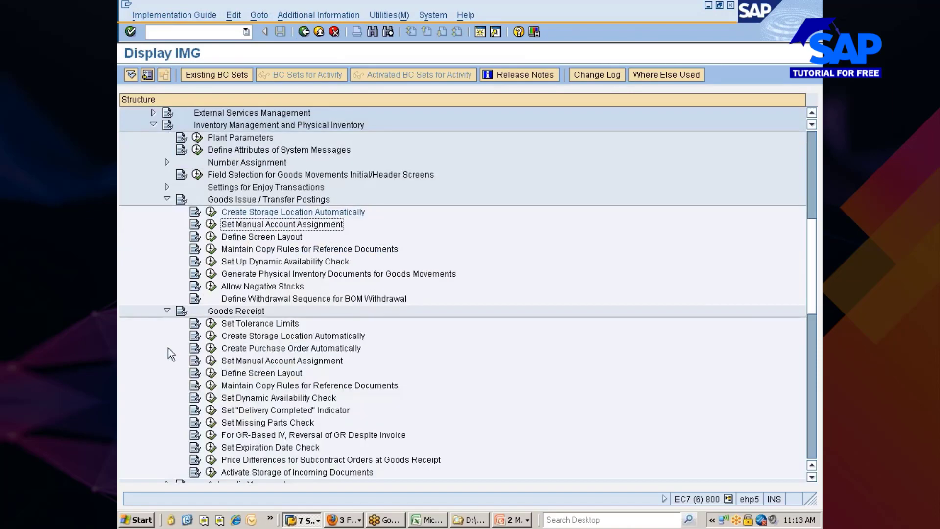
scroll(245, 329, "down", 1)
left_click(249, 329)
left_click(250, 189)
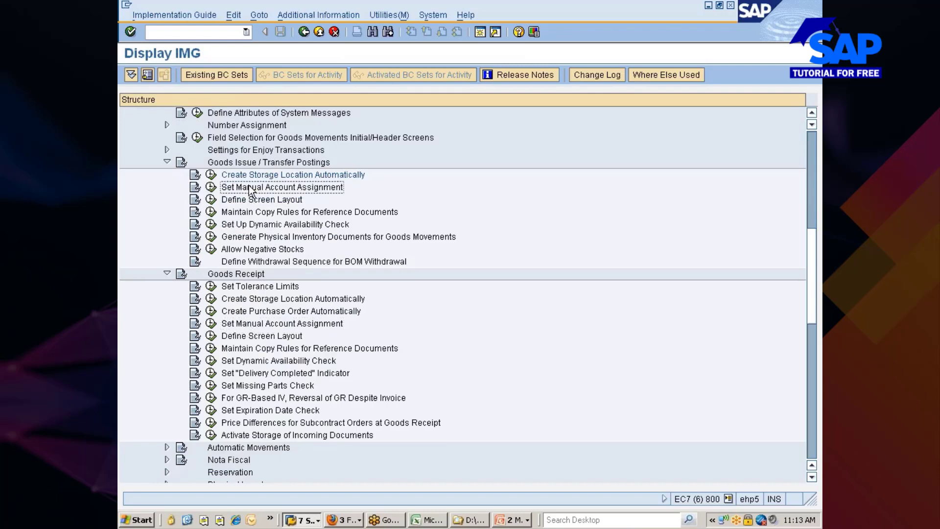
left_click(211, 187)
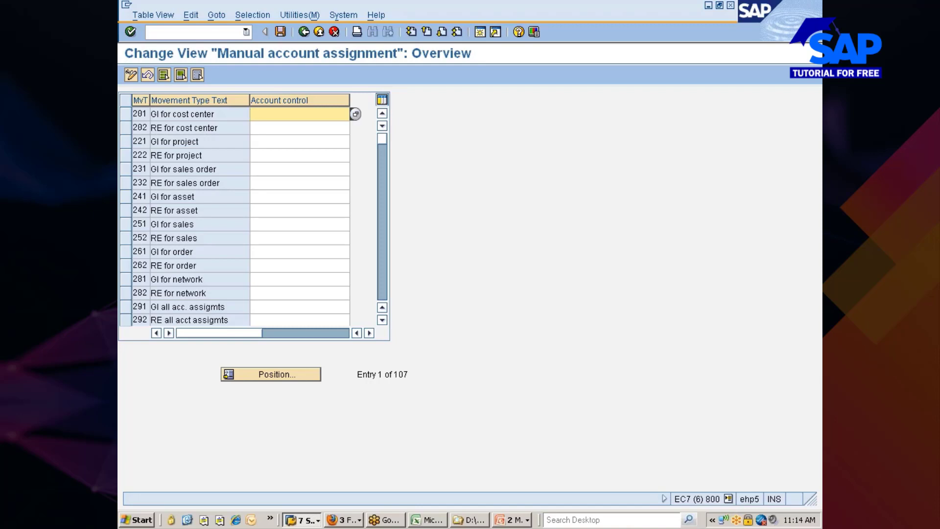
Examine the possible account control entries for movement type 201 and leave the manual account assignment view unedited
left_click(356, 113)
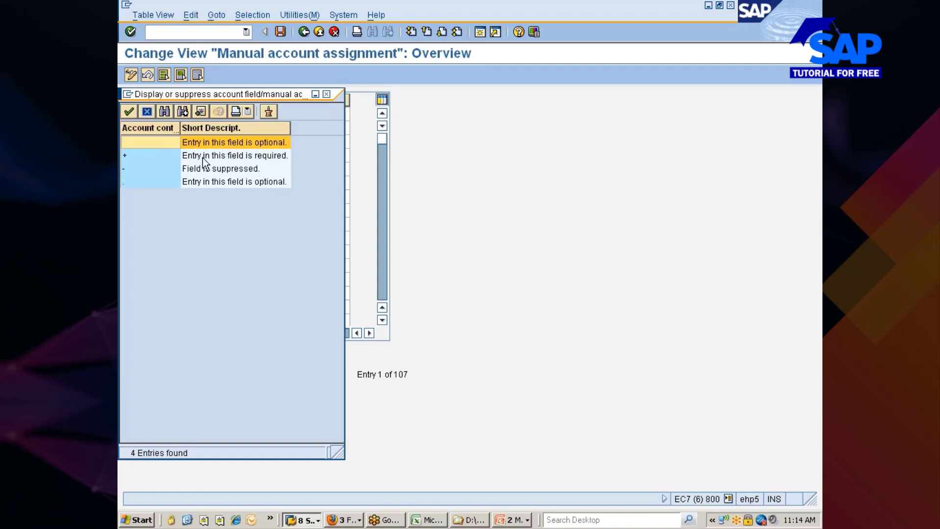
left_click(327, 94)
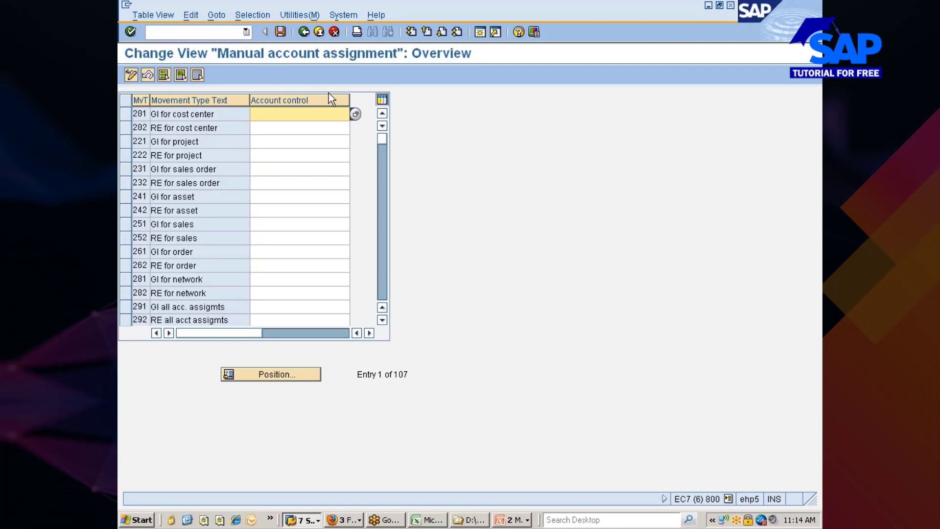
left_click(305, 31)
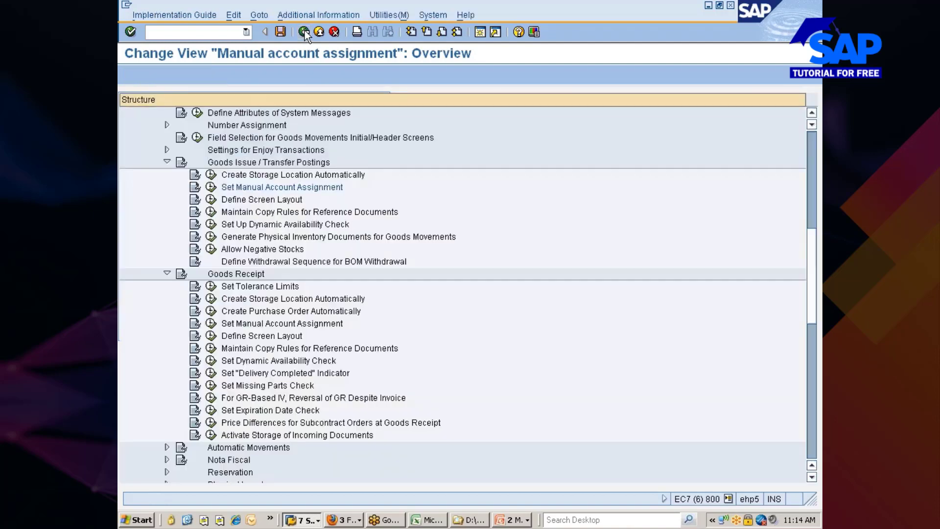
Compare the Define Screen Layout activities under Goods Issue and Goods Receipt, and open the one under Goods Issue / Transfer Postings
left_click(273, 201)
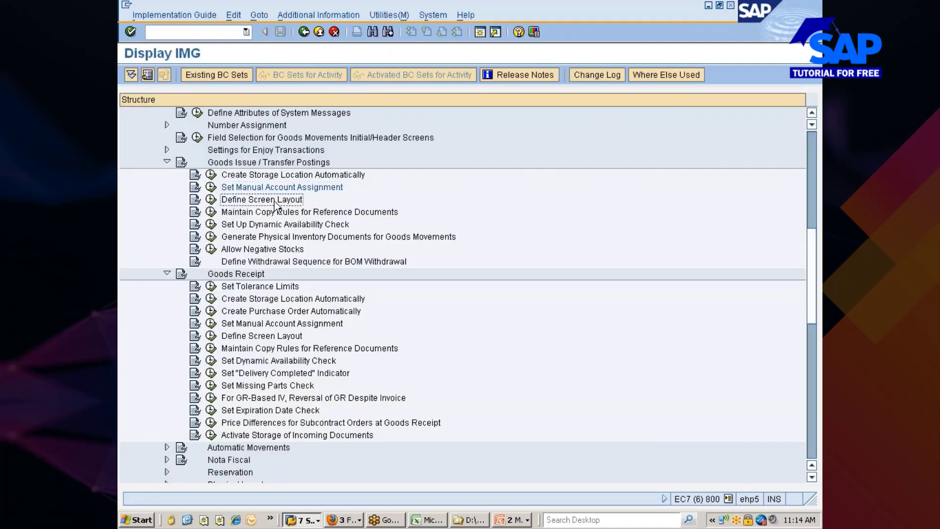
left_click(249, 338)
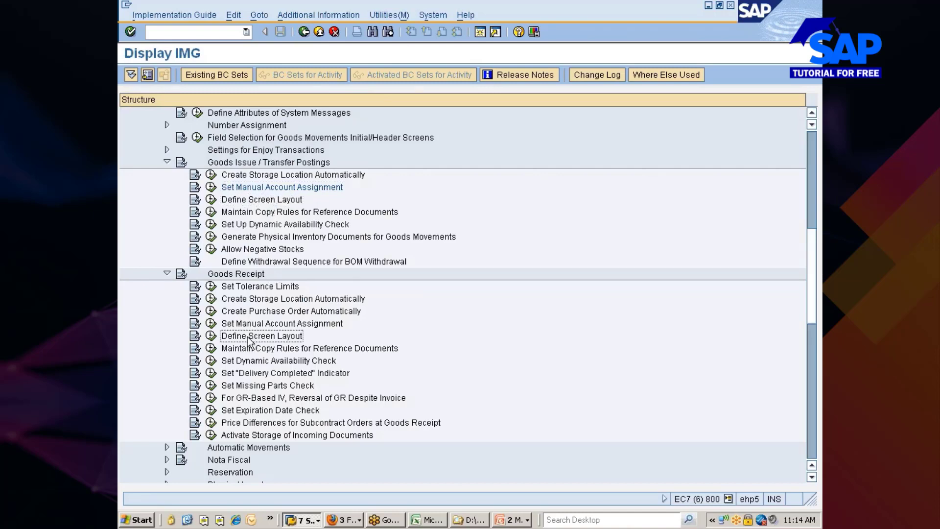
left_click(251, 201)
left_click(212, 201)
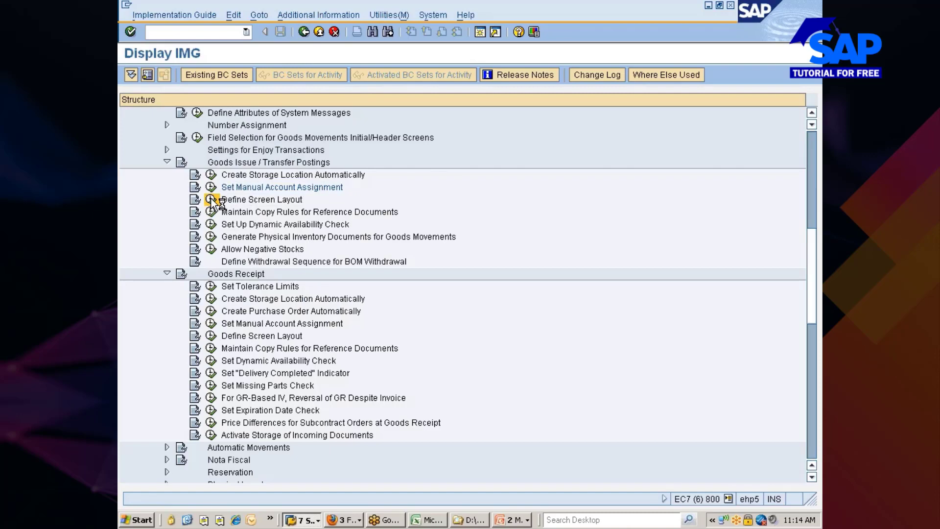
left_click(211, 200)
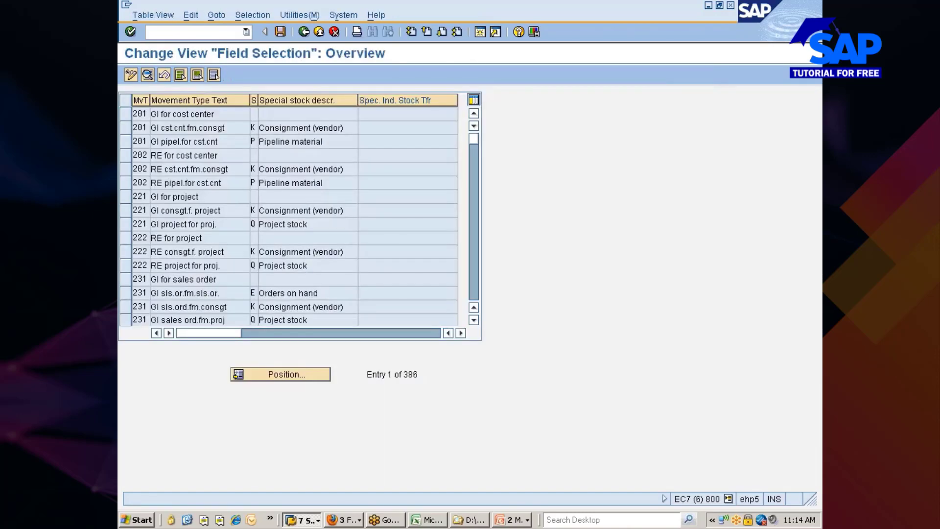
Review the general data, additional account assignments and materials management field statuses of movement type 201, and return to the field selection list
left_click(131, 116)
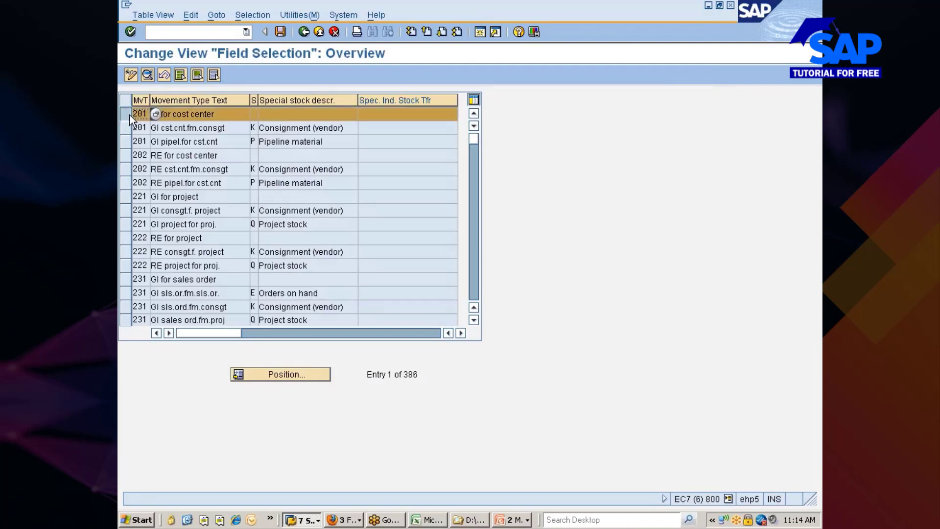
left_click(146, 75)
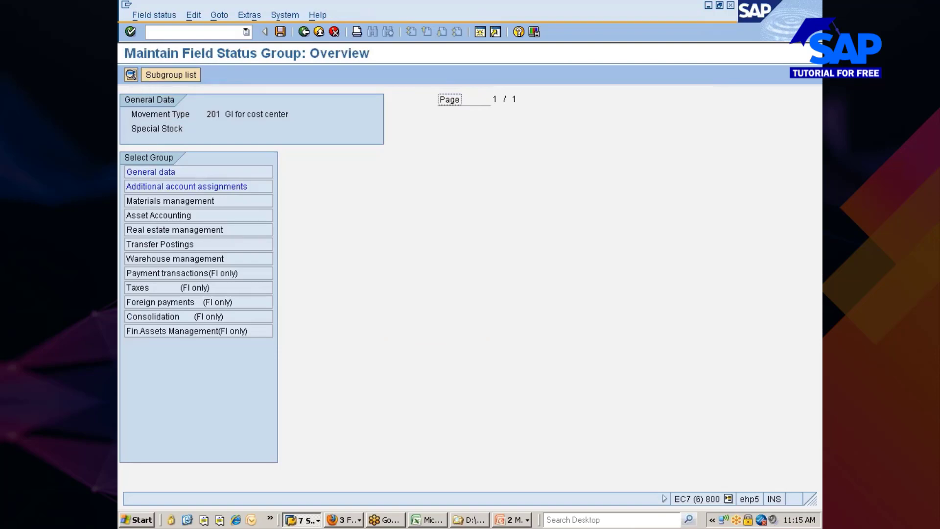
double_click(149, 172)
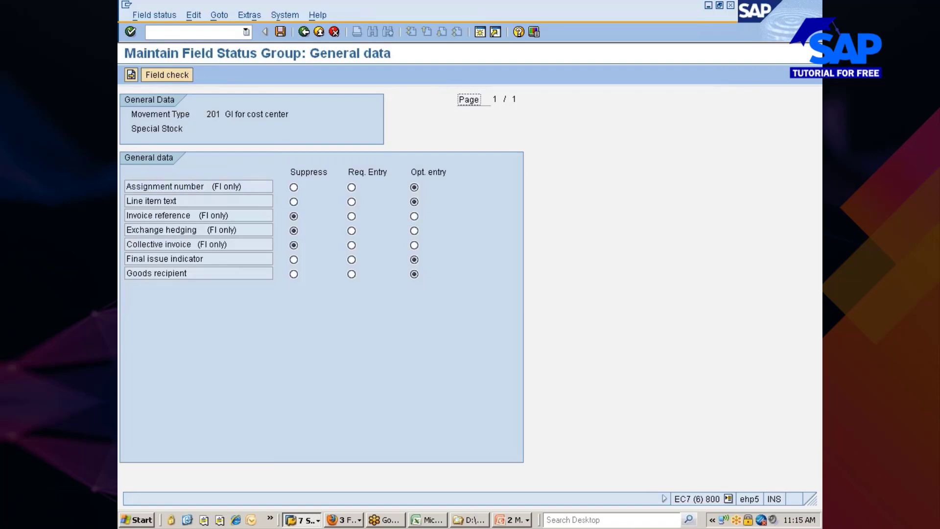
left_click(132, 76)
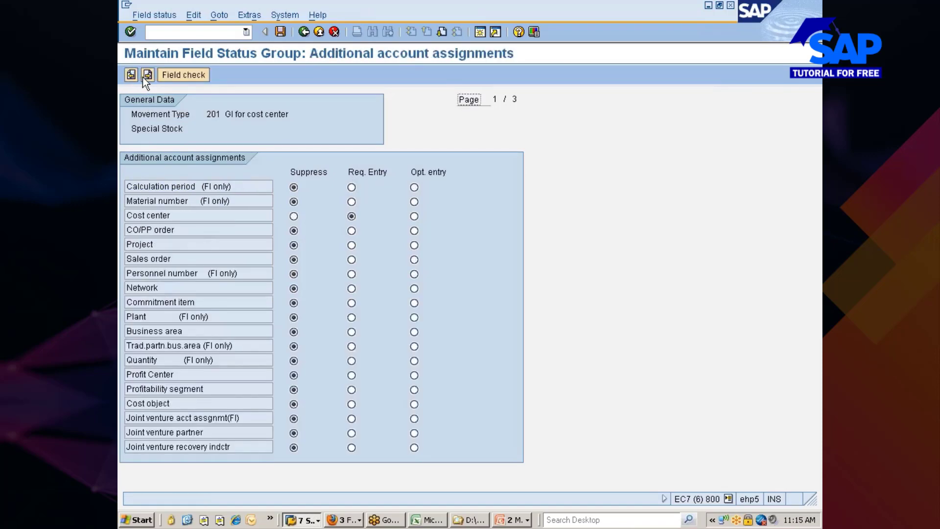
left_click(147, 76)
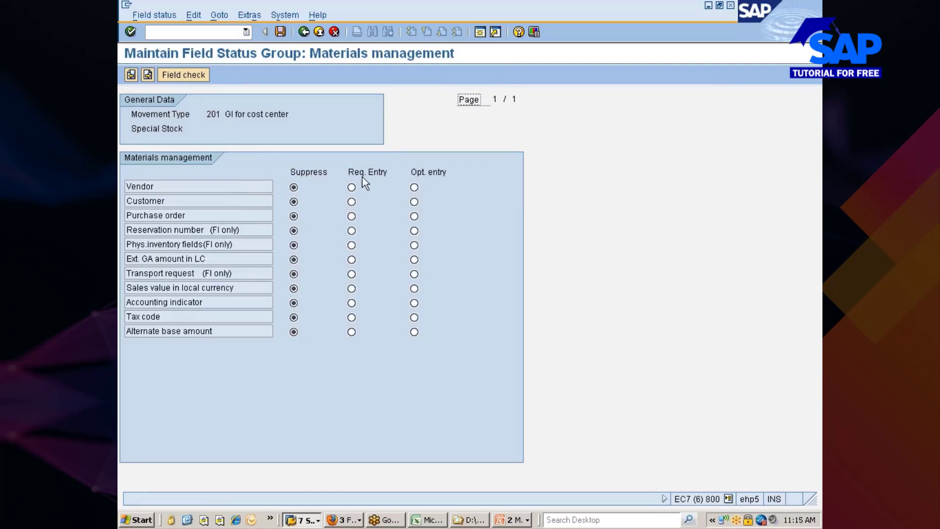
left_click(304, 31)
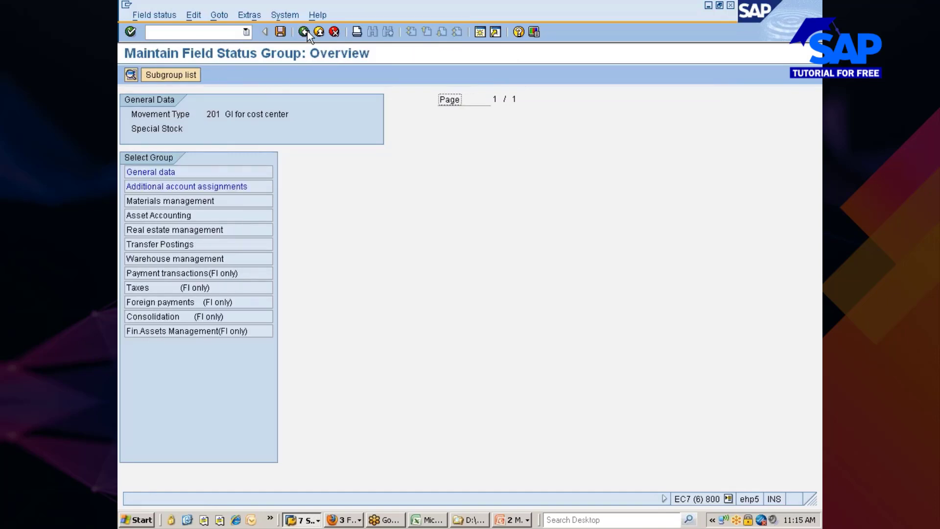
left_click(303, 31)
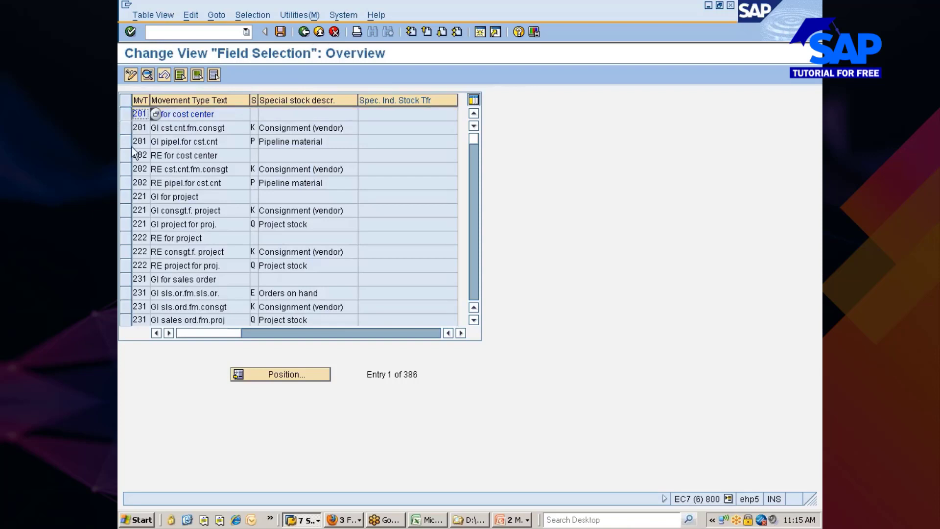
Position the field selection list at movement type 553 and open the field status groups of its entry without special stock
left_click(305, 374)
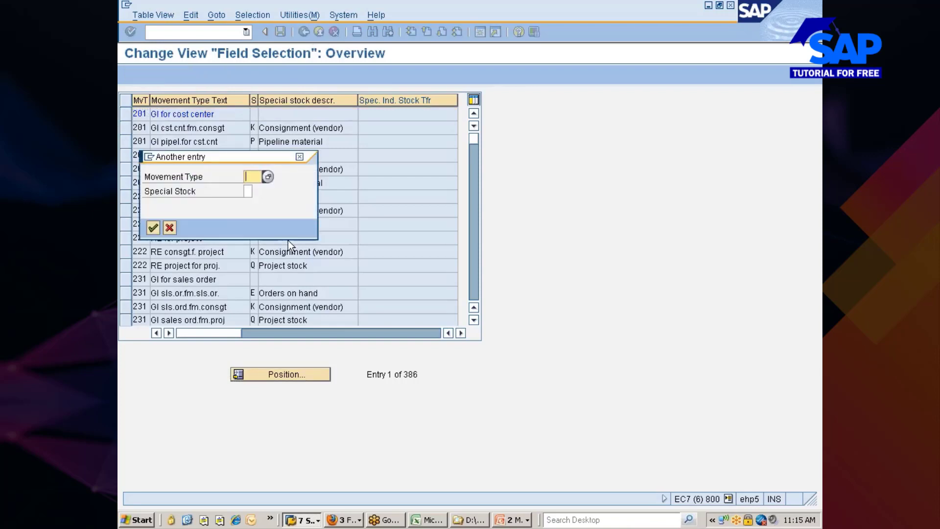
type("555")
key("BackSpace")
key("BackSpace")
type("53")
key("Return")
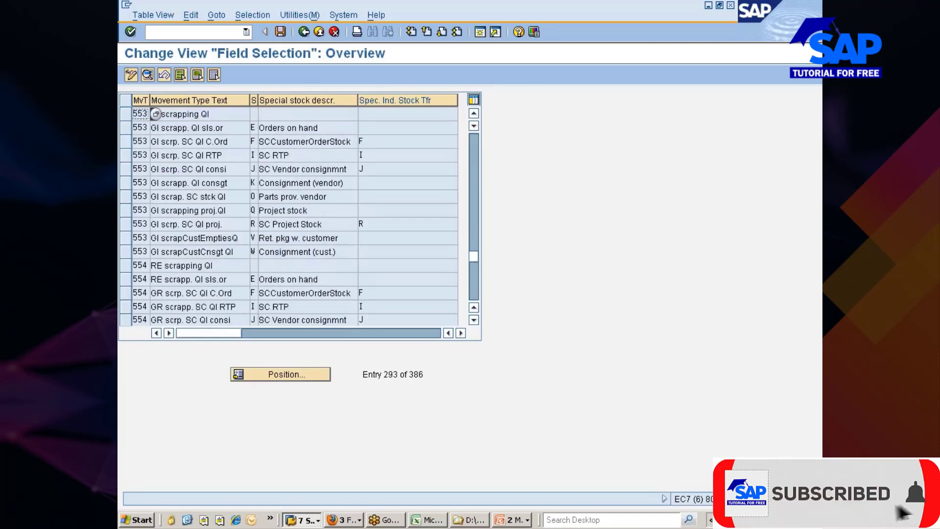
left_click(187, 114)
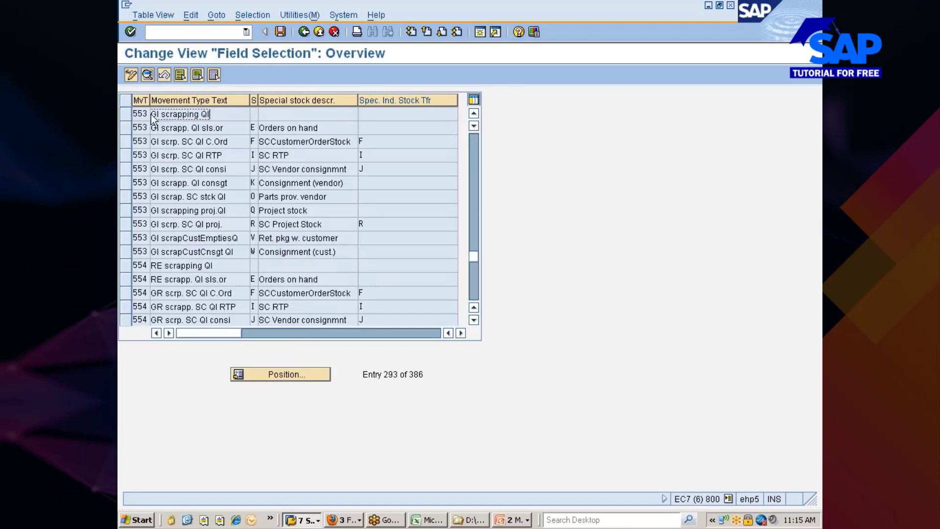
left_click(125, 115)
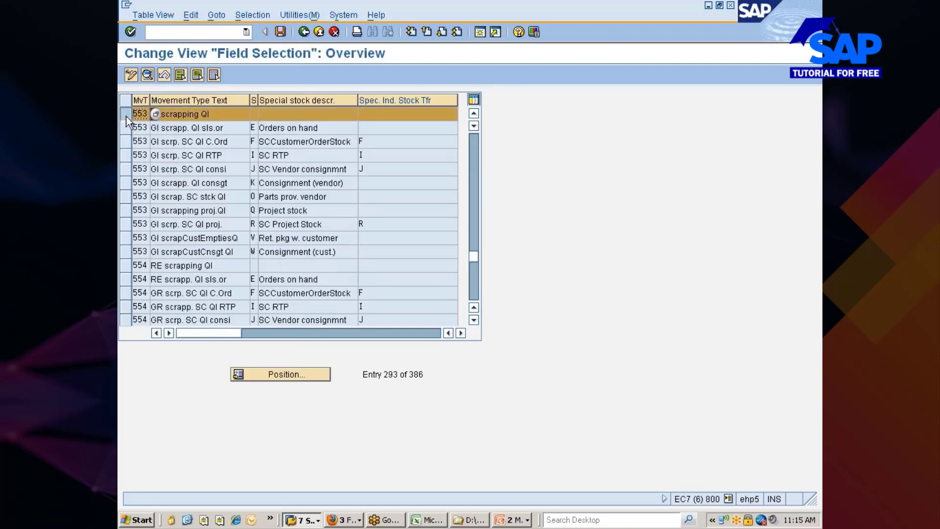
left_click(147, 75)
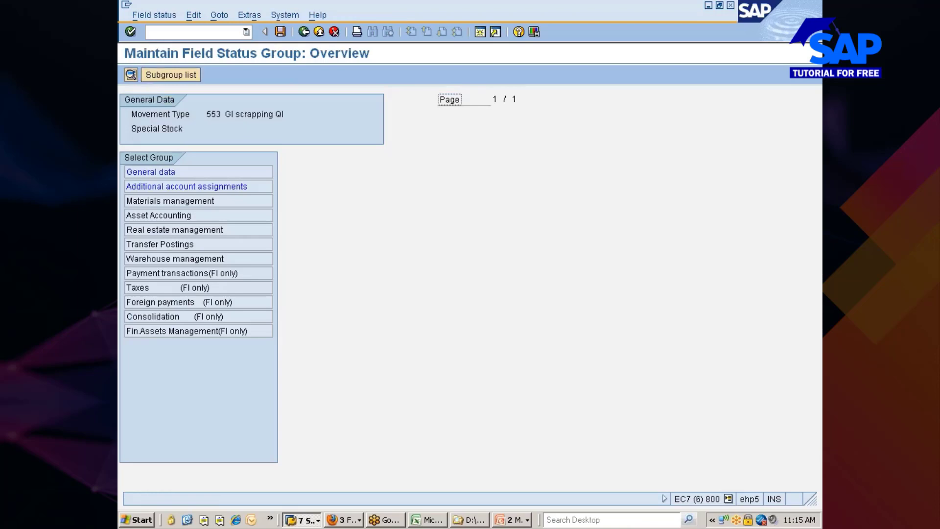
Set the cost center field to Suppress in the additional account assignments of movement type 553 and save under the Nissan changes customizing request
left_click_drag(250, 186, 130, 187)
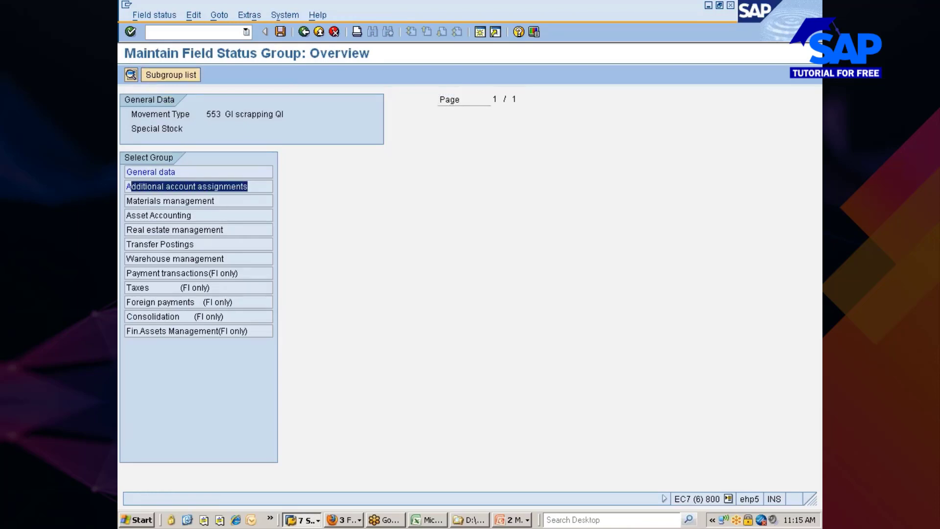
left_click(130, 186)
double_click(175, 186)
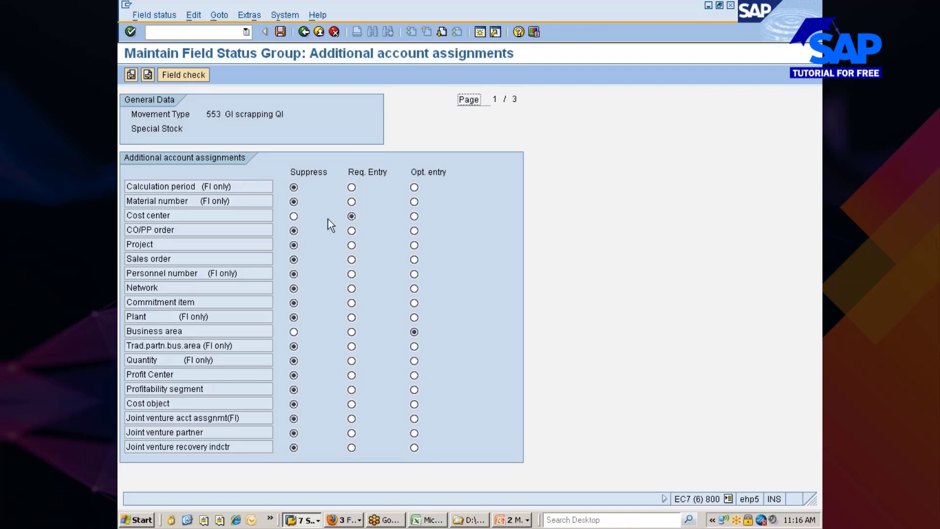
left_click(293, 216)
left_click(280, 32)
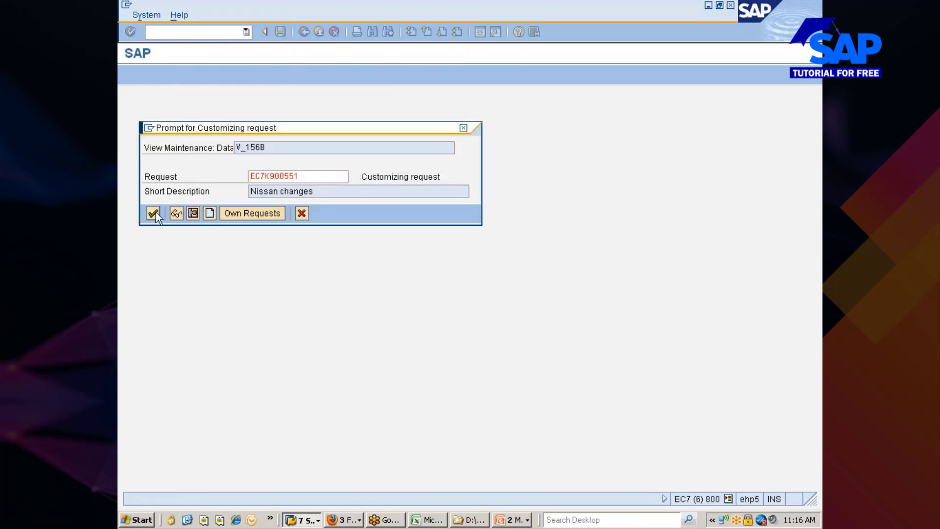
left_click(153, 213)
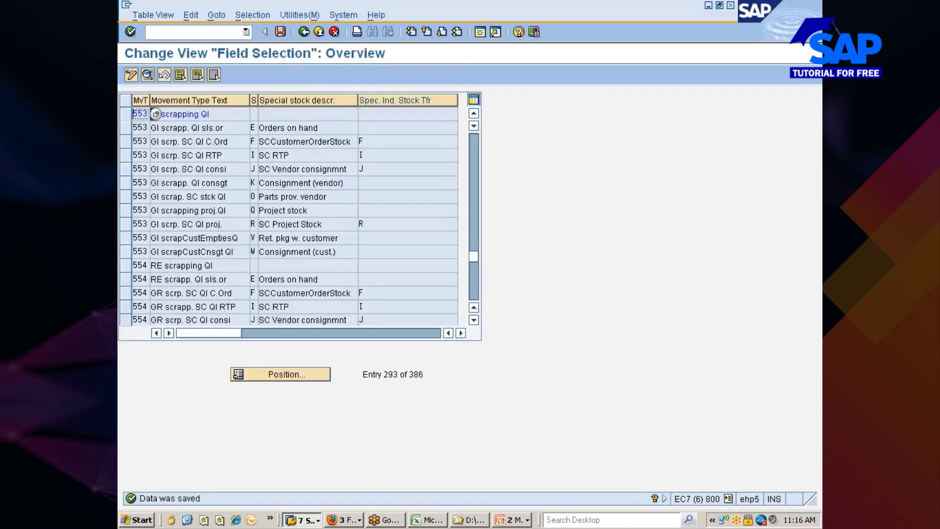
Position the field selection list at movement type 333 and browse back to the movement type 331 entries
scroll(246, 199, "up", 1)
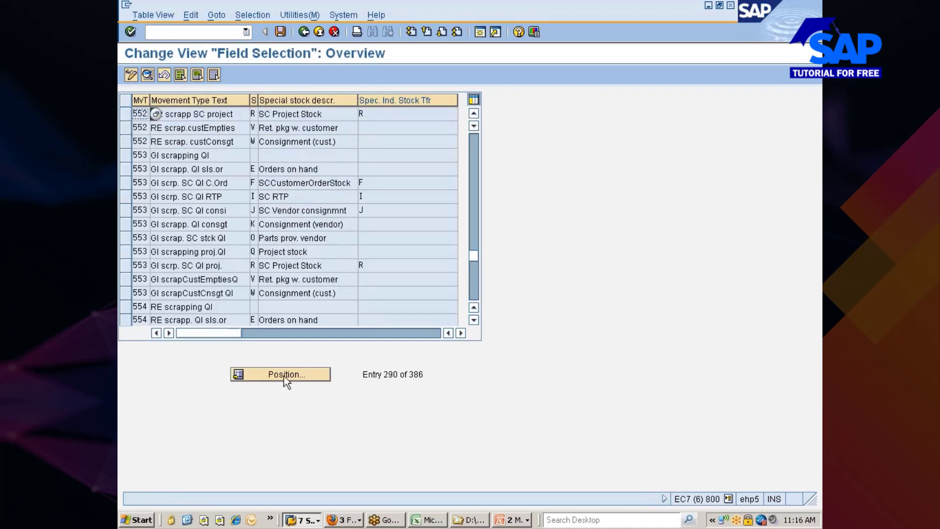
left_click(284, 375)
type("333")
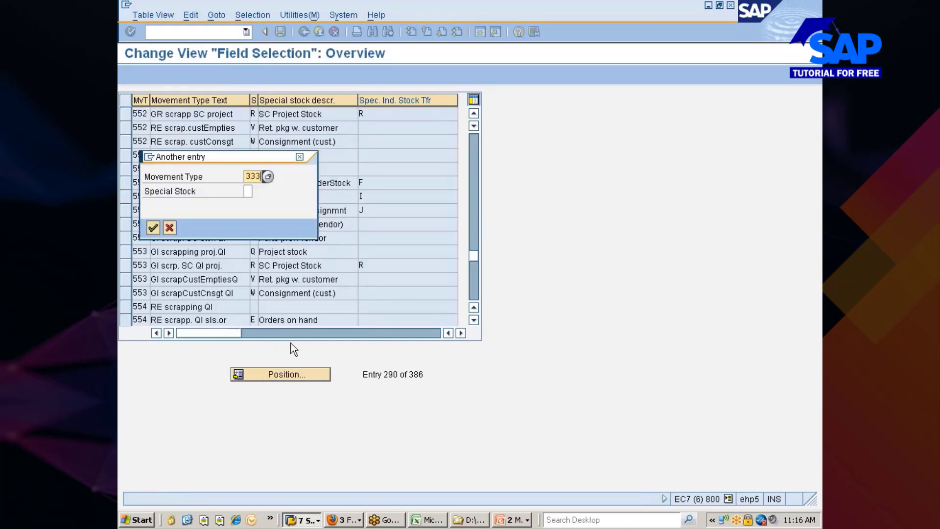
key("Return")
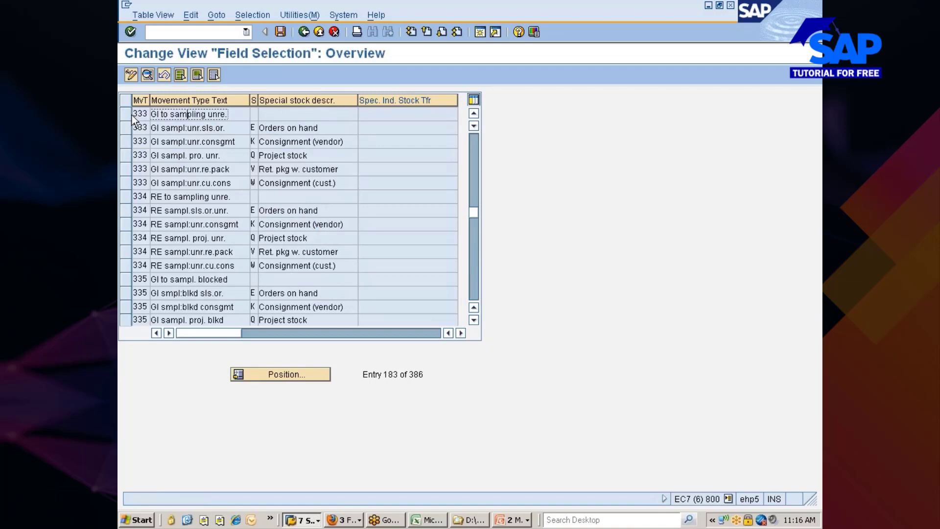
scroll(132, 116, "up", 2)
scroll(132, 128, "up", 1)
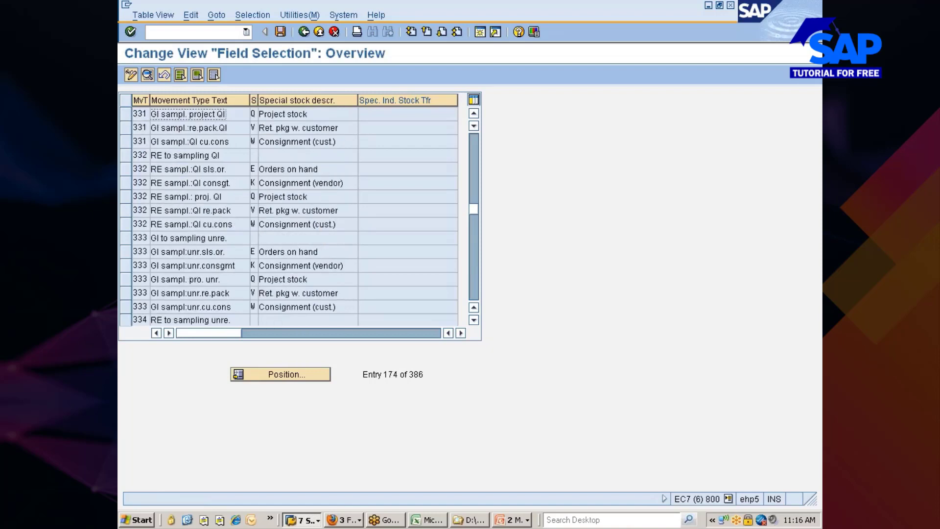
scroll(168, 172, "up", 2)
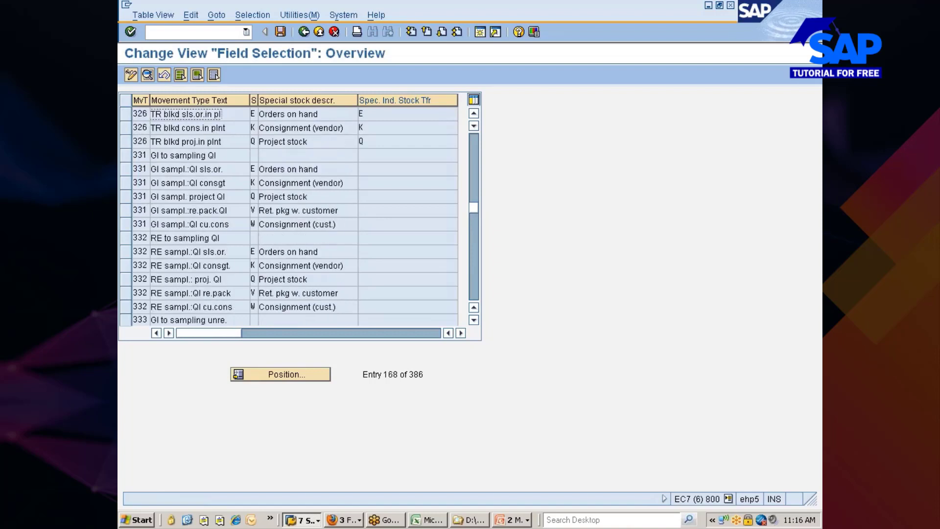
Check the additional account assignment field statuses of movement type 331 without special stock and return to the field selection list
left_click(128, 157)
left_click(152, 75)
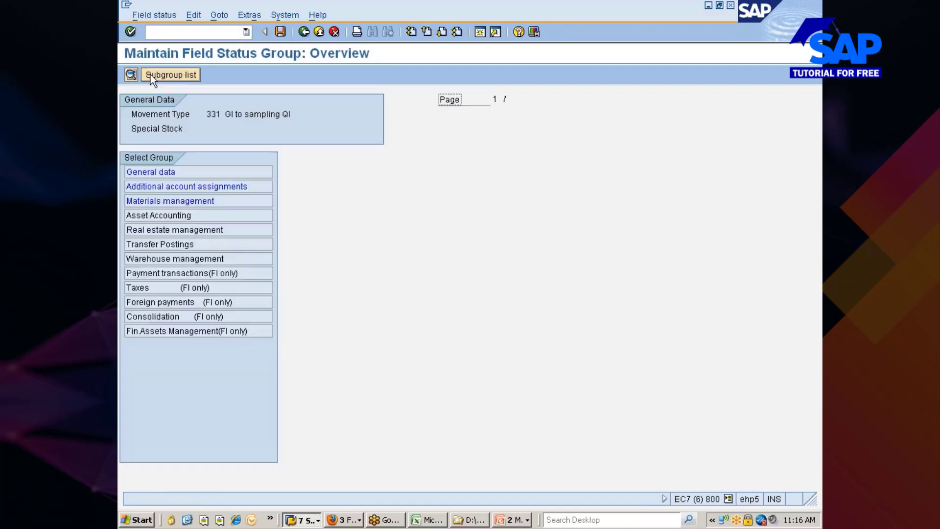
double_click(192, 186)
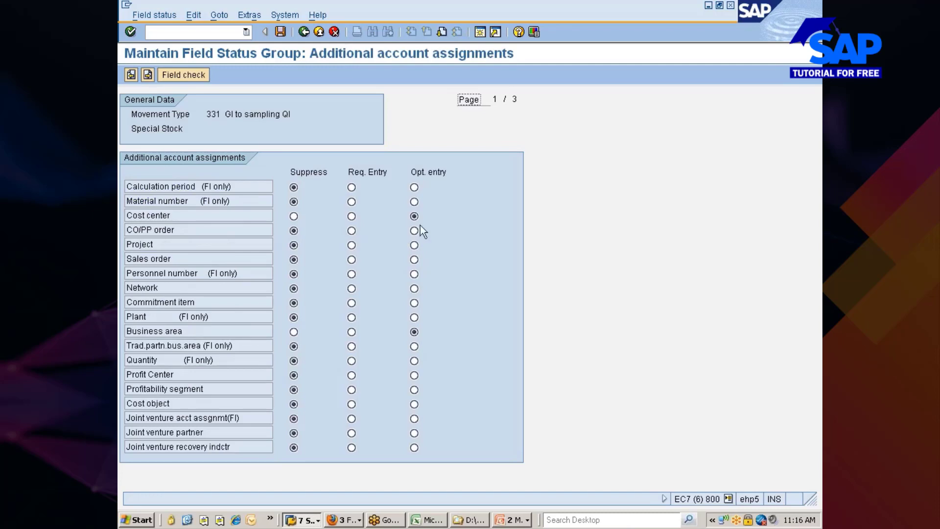
left_click(302, 33)
left_click(303, 32)
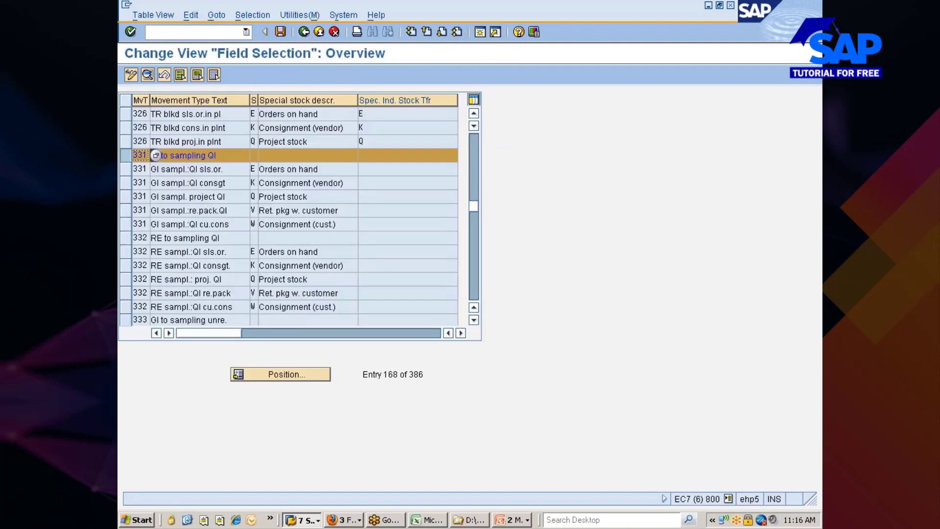
Recheck the cost center status of movement type 331, save, and return to the implementation guide
left_click(131, 320)
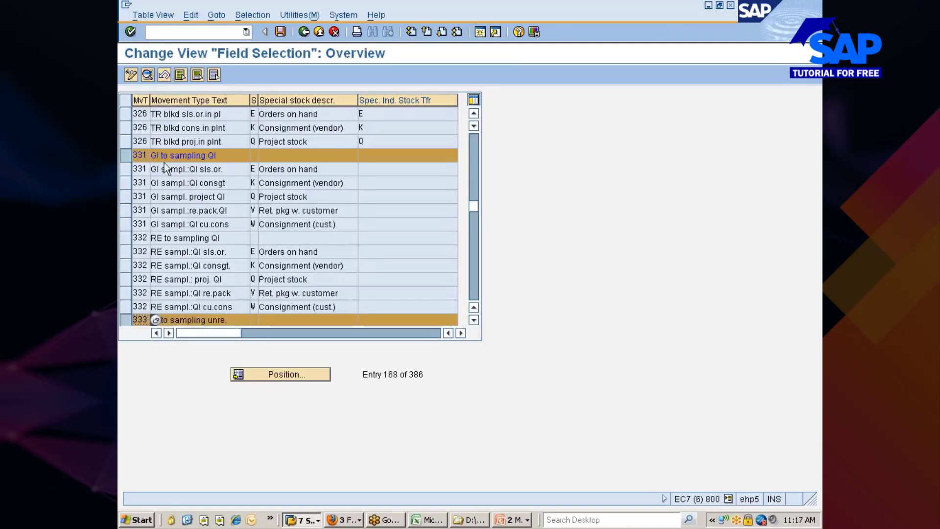
left_click(131, 155)
left_click(148, 75)
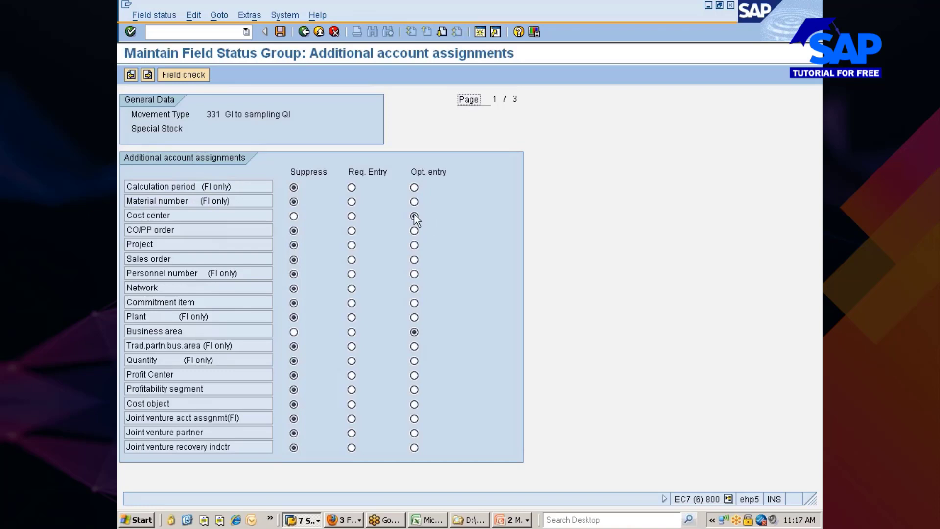
left_click(280, 32)
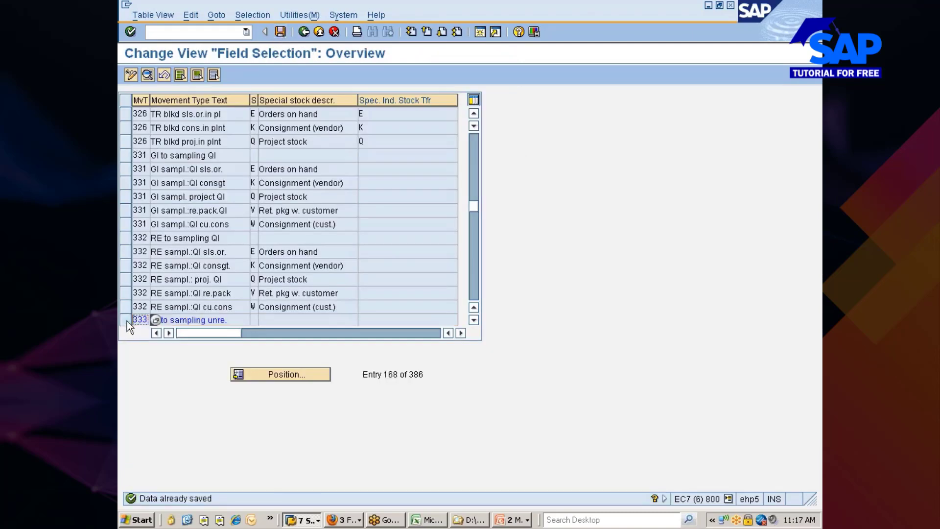
left_click(304, 32)
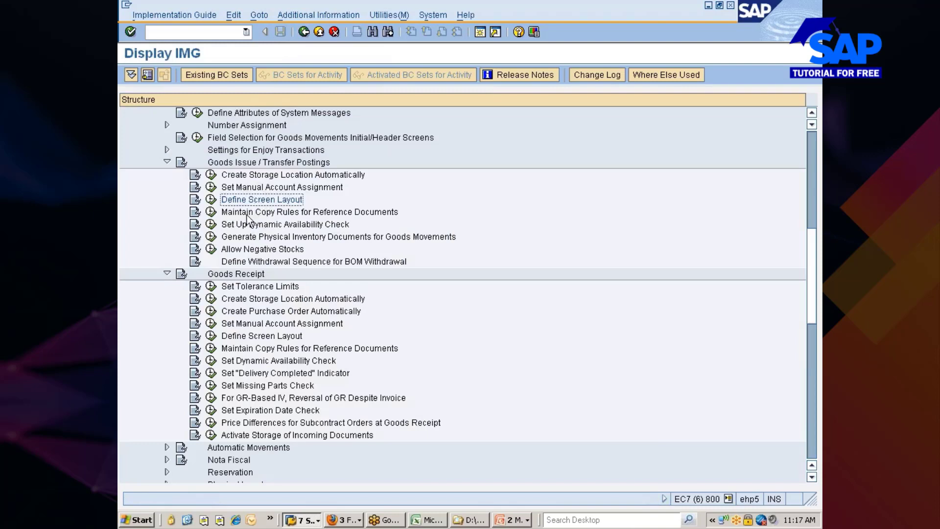
Try to open Maintain Copy Rules for Reference Documents under Goods Issue / Transfer Postings, declining the display of locked data
left_click(348, 213)
scroll(318, 288, "down", 1)
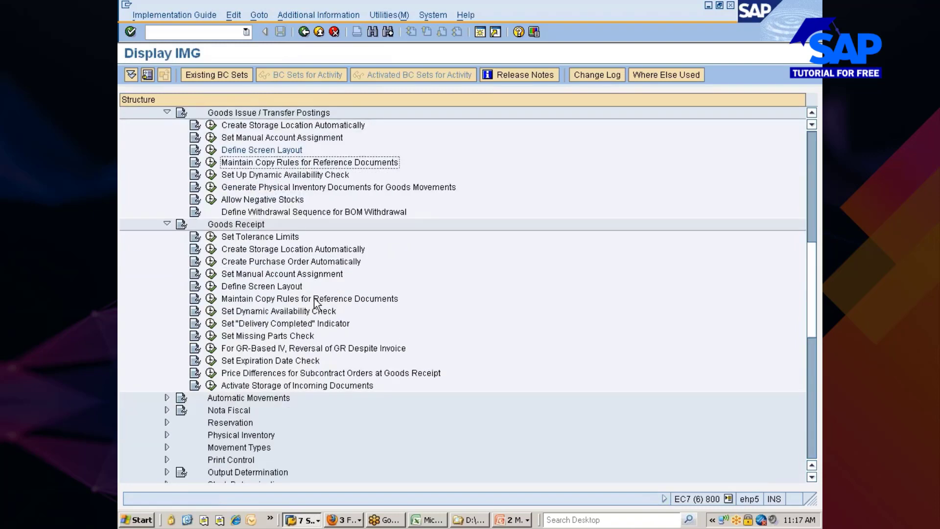
left_click(275, 300)
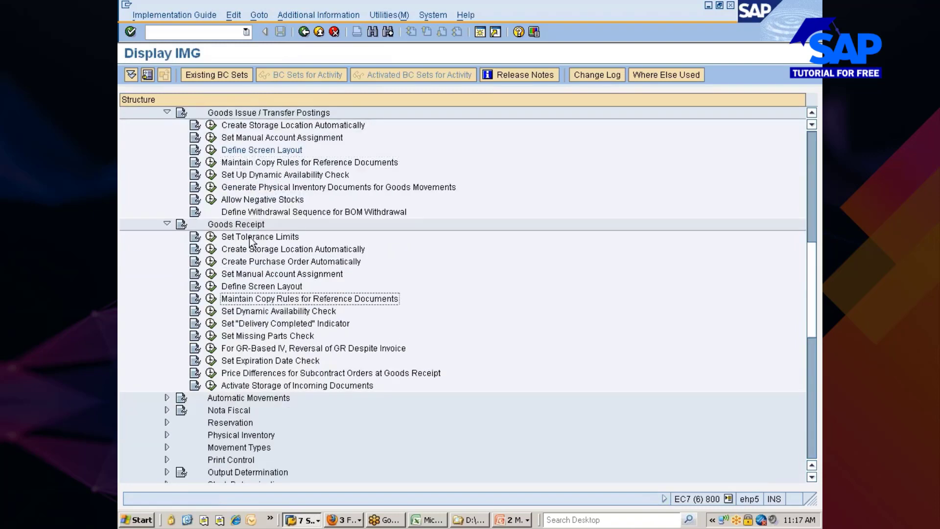
left_click(214, 163)
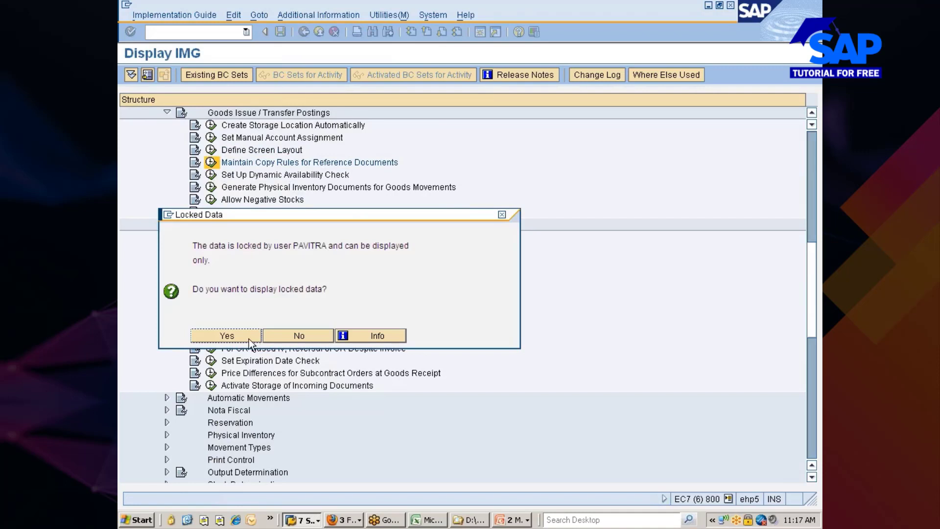
left_click(289, 337)
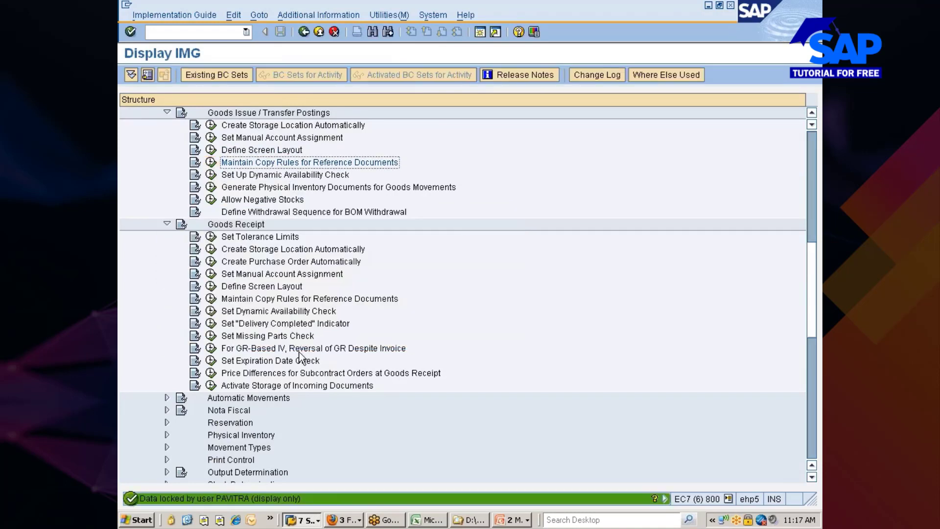
Switch to the session with the checking rule overview and leave the goods issue availability check customizing
left_click(308, 515)
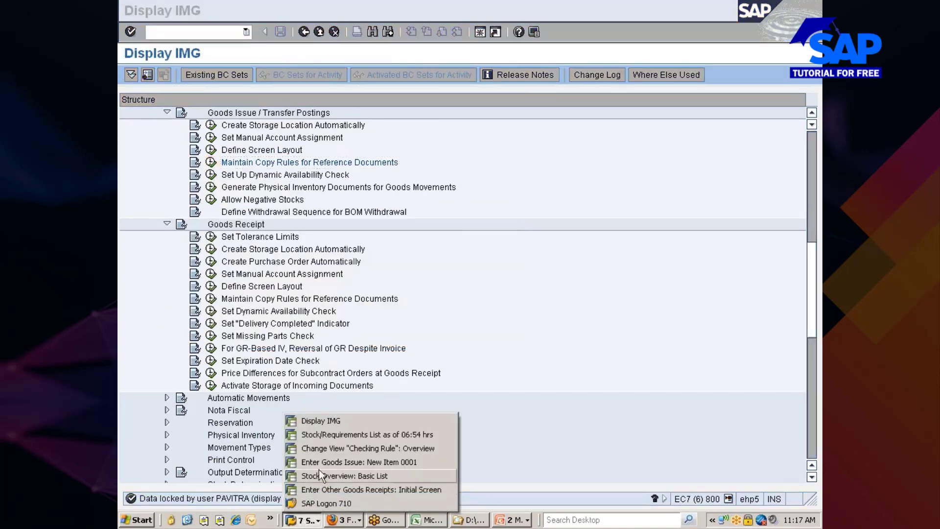
left_click(331, 449)
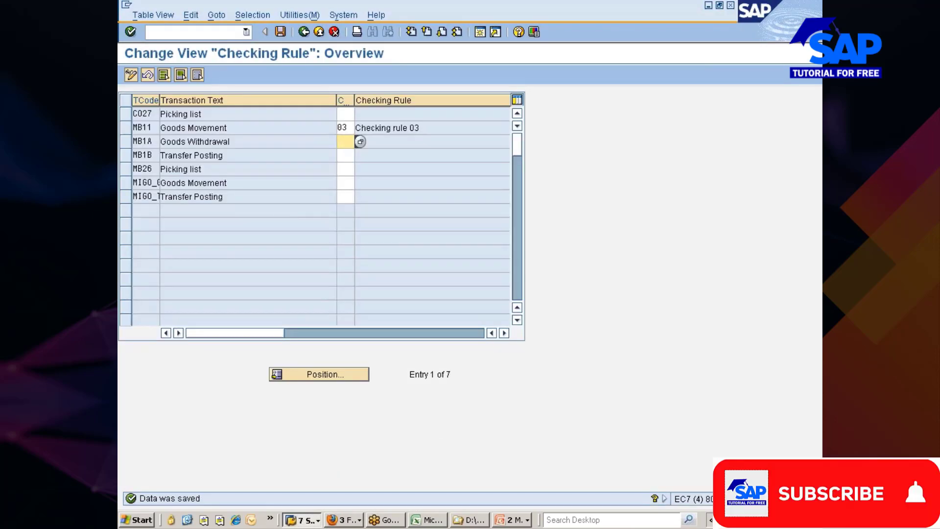
left_click(300, 32)
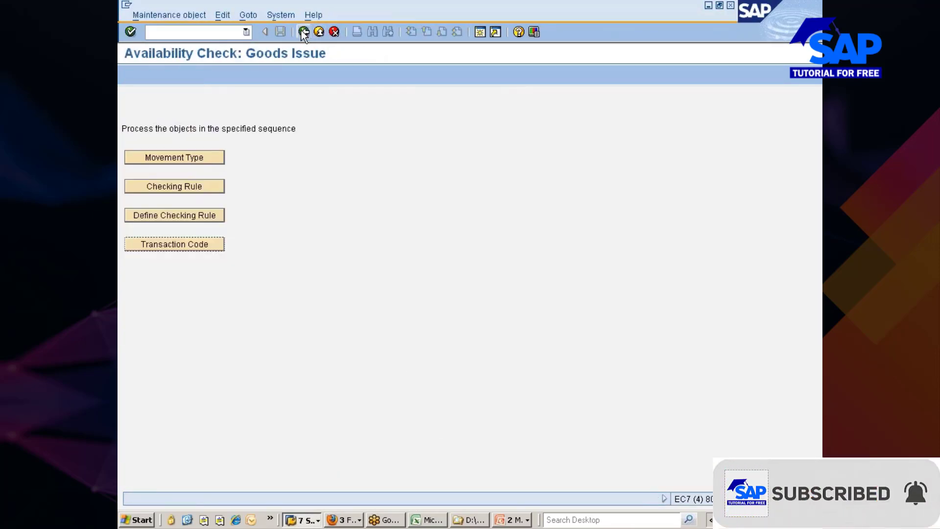
left_click(303, 31)
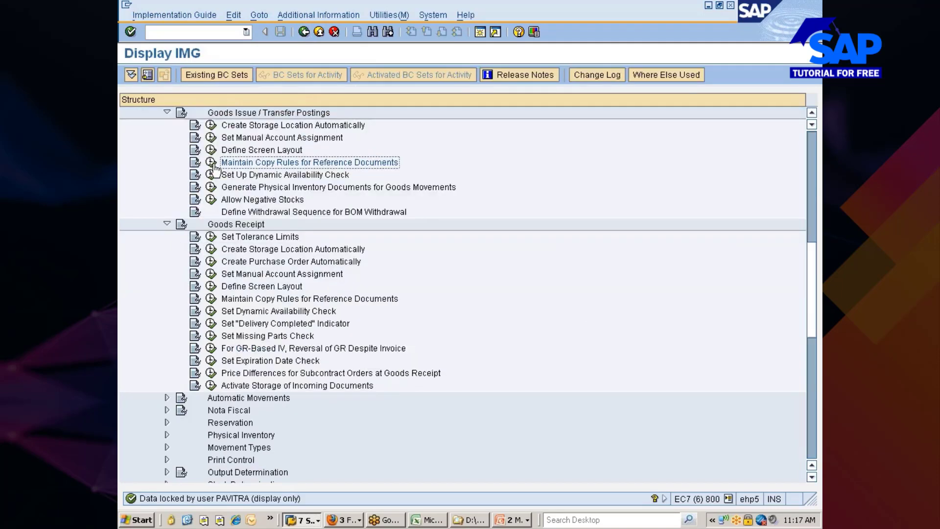
Review the proposed preselection of transaction MB1A in the goods issue copy rules, and return to the implementation guide
left_click(212, 163)
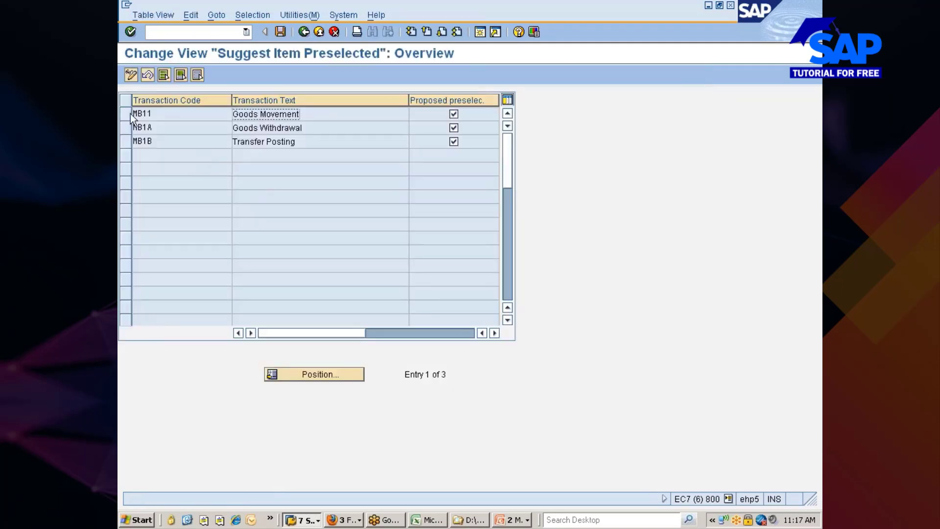
left_click(237, 128)
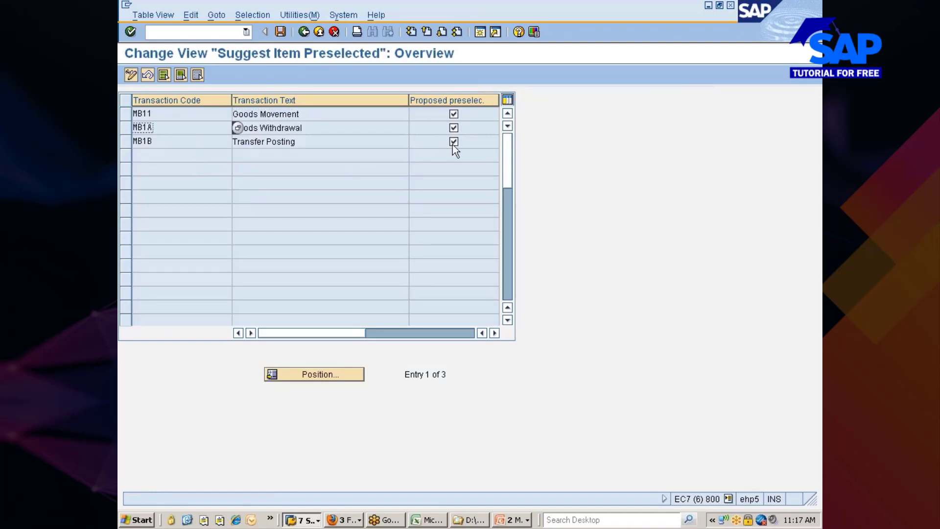
left_click(454, 128)
left_click(307, 31)
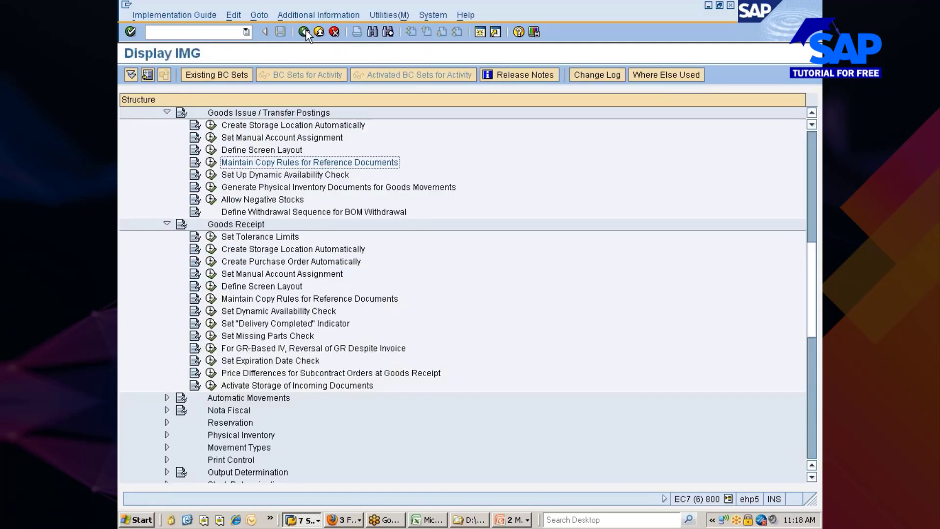
Open the Allow Negative Stocks activity under Goods Issue / Transfer Postings
left_click(314, 176)
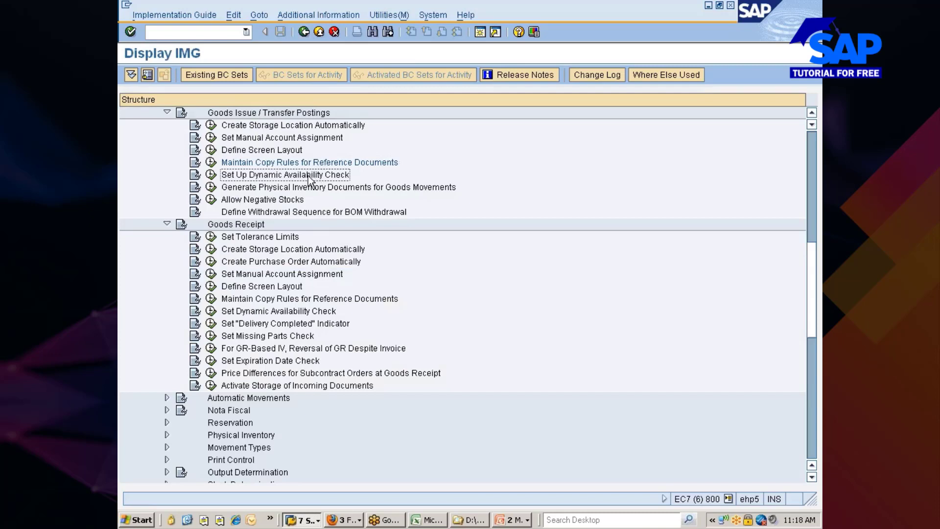
left_click(276, 191)
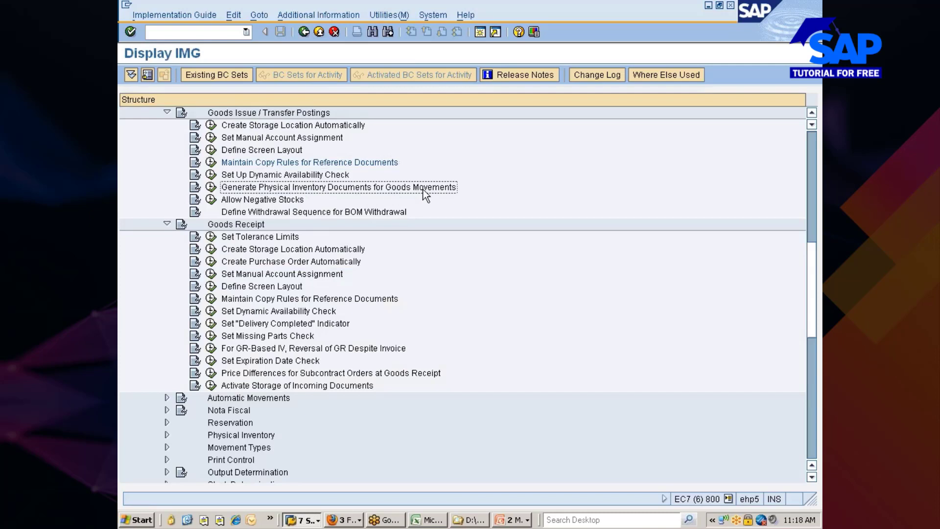
left_click(242, 201)
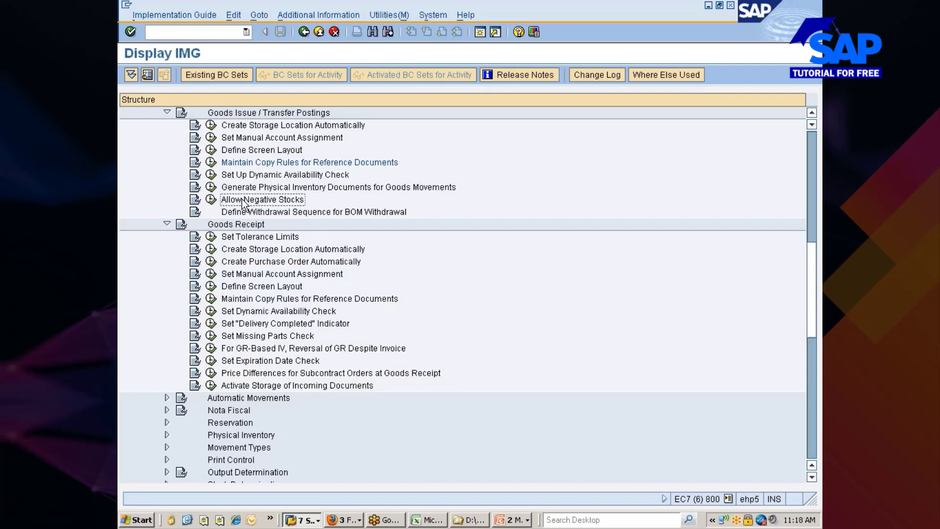
left_click(211, 199)
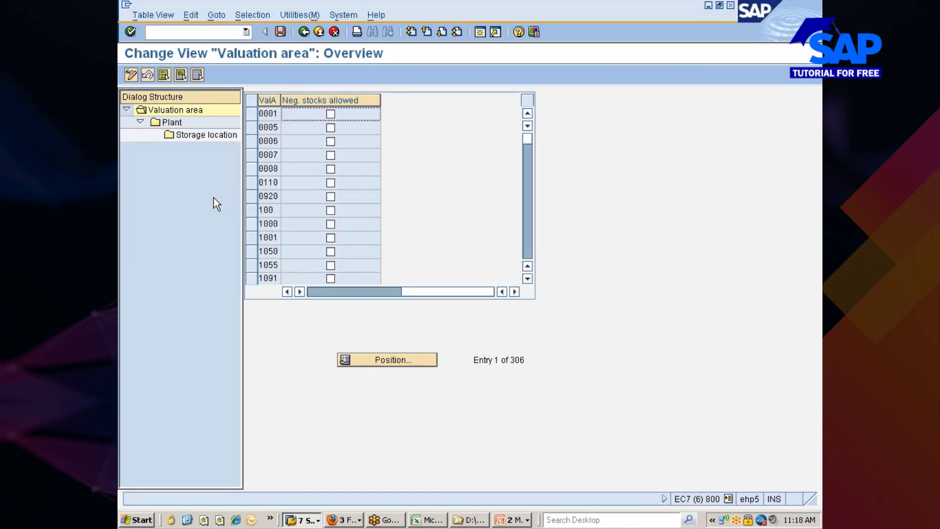
Test the goods issue of 50 EA FRONTWHEEL_TYRE from plant 777C, storage location 0001, and read the resulting message's long text
left_click(300, 517)
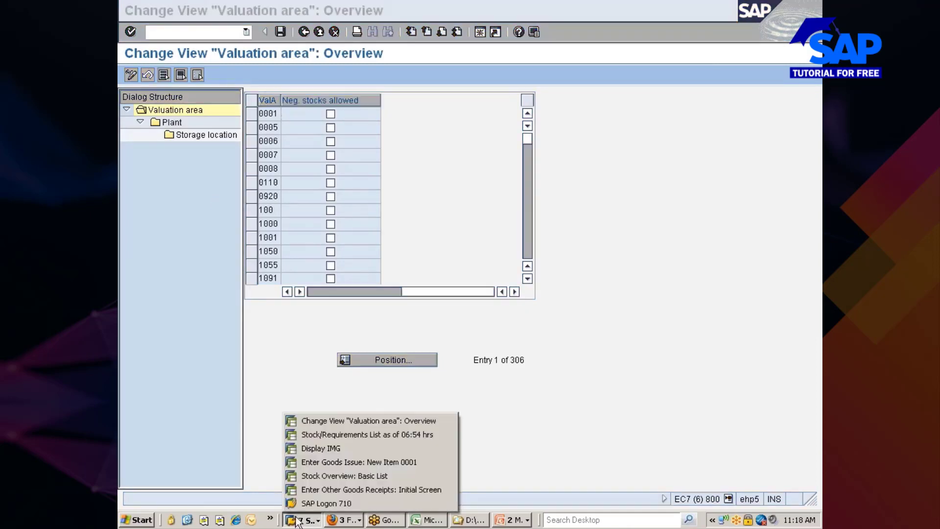
left_click(324, 465)
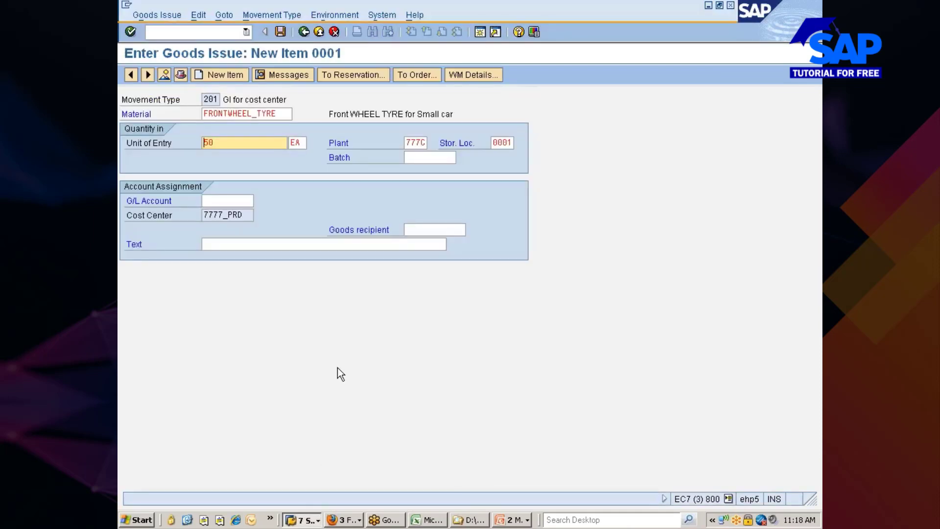
key("Return")
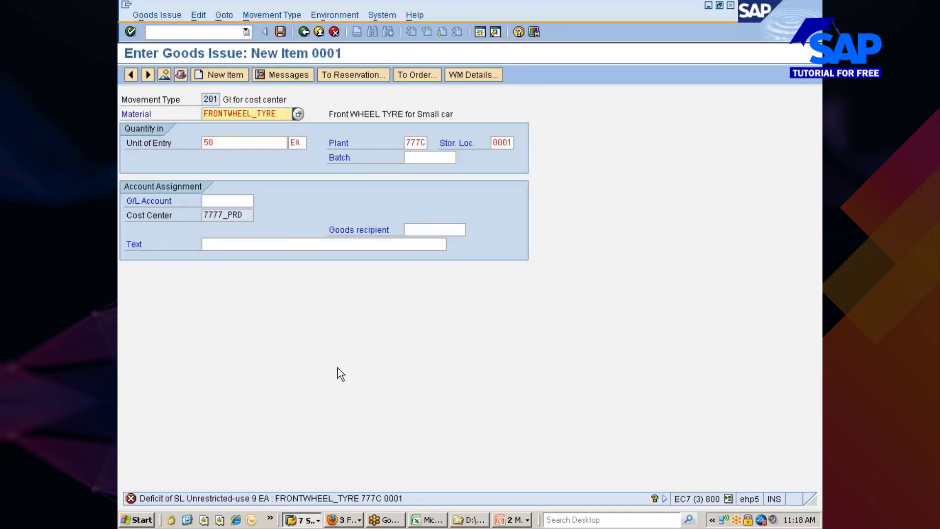
left_click(299, 501)
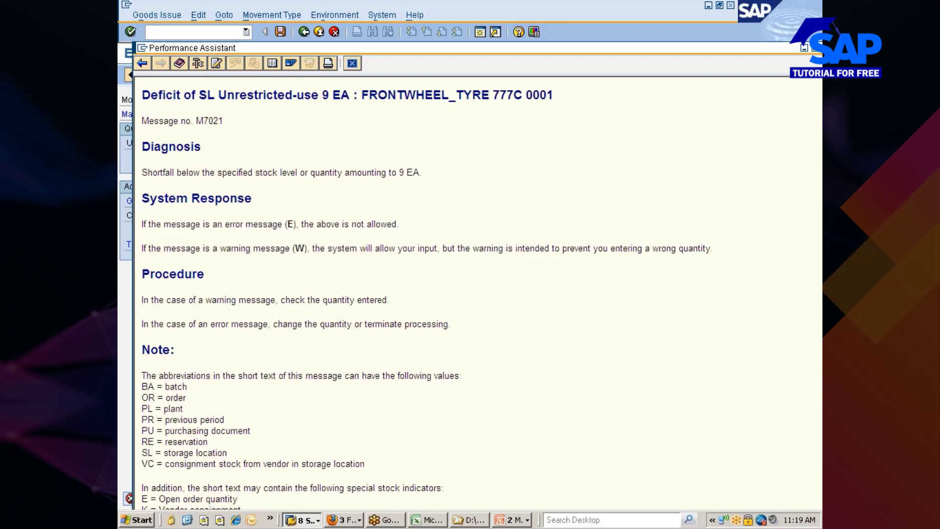
left_click_drag(493, 95, 555, 92)
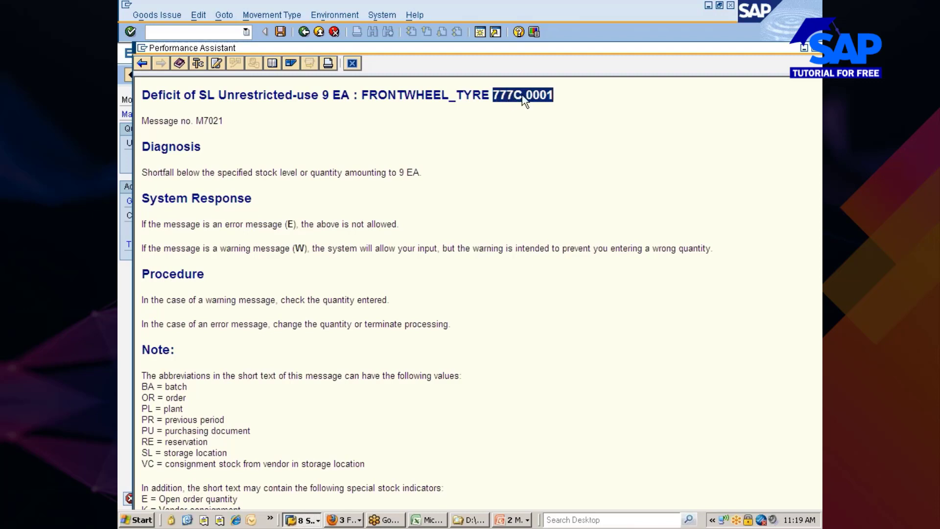
key("Escape")
Return to the negative stock customizing and allow negative stocks for valuation area 777C
key("alt+Tab")
key("alt+Tab")
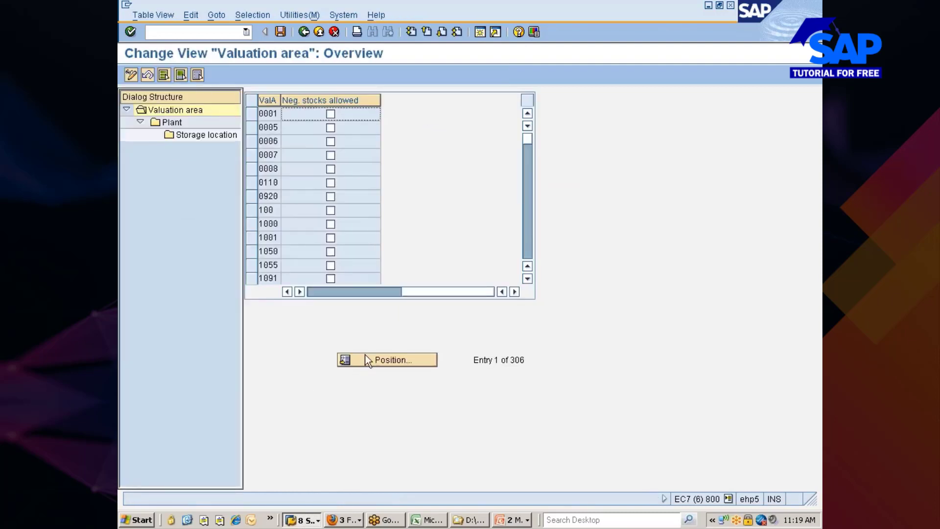
left_click(367, 361)
type("777C")
key("Return")
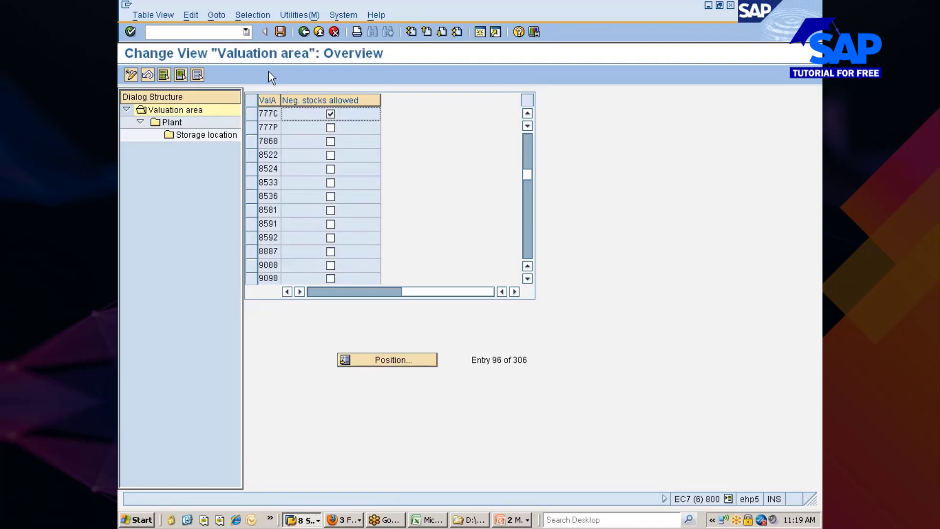
Allow negative stocks for storage location 0001 of plant 777C, save under the Nissan changes request, and return to the implementation guide
left_click(253, 115)
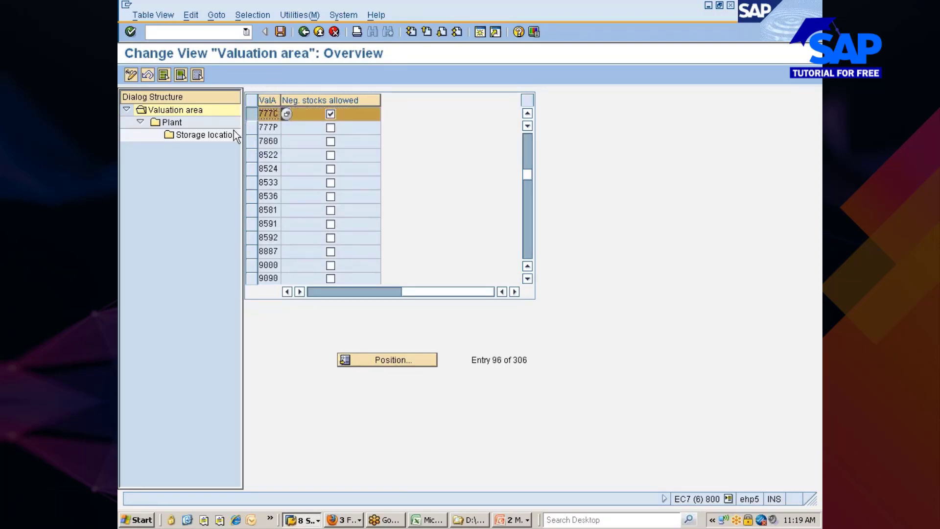
double_click(195, 134)
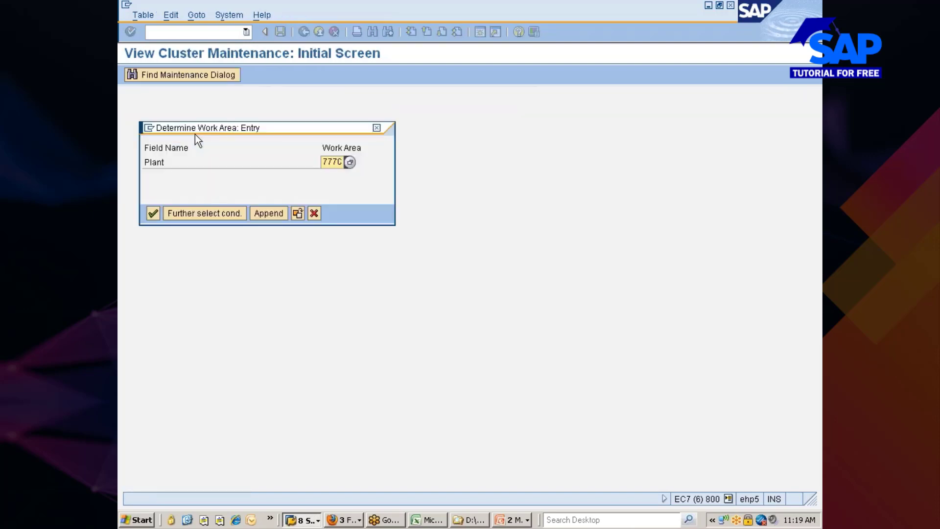
left_click(157, 213)
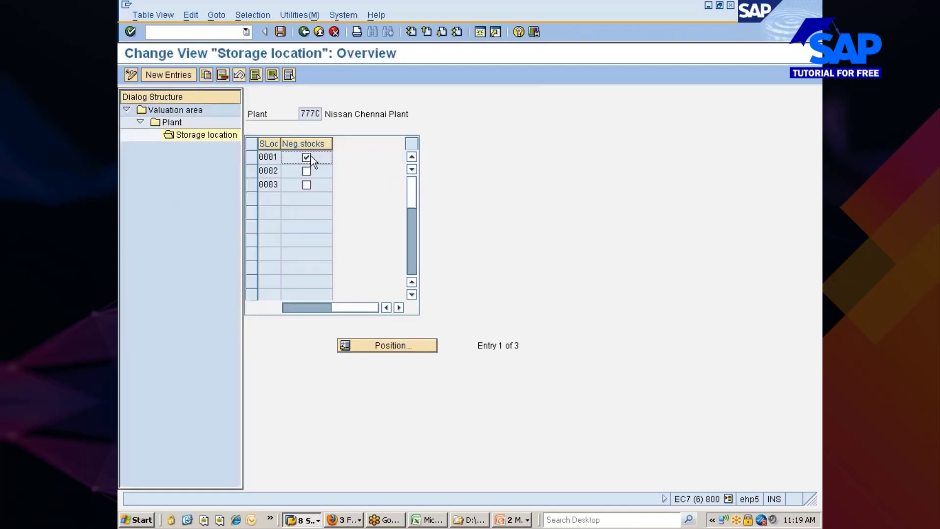
left_click(280, 32)
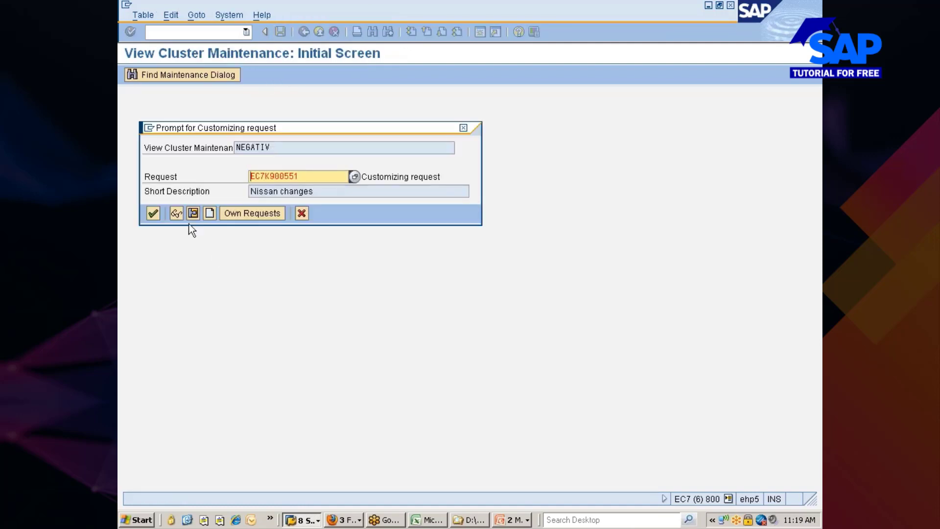
left_click(153, 213)
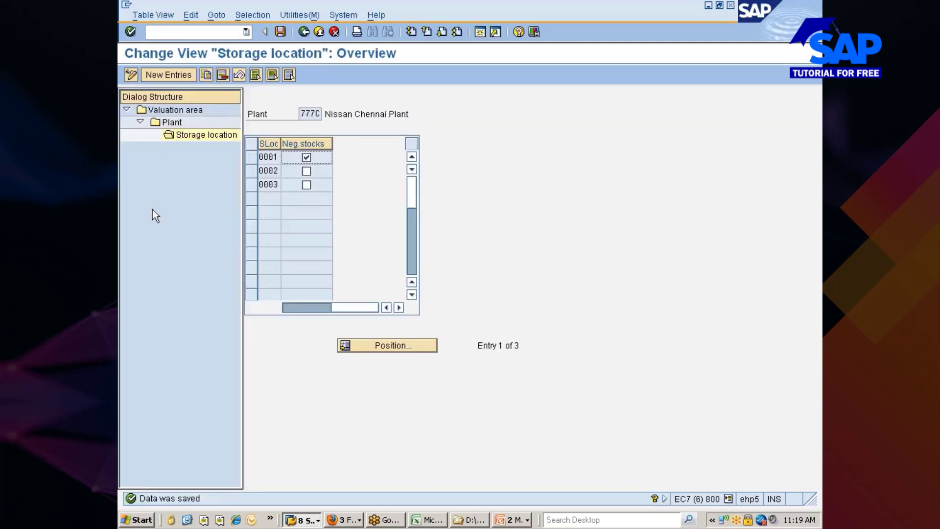
left_click(304, 33)
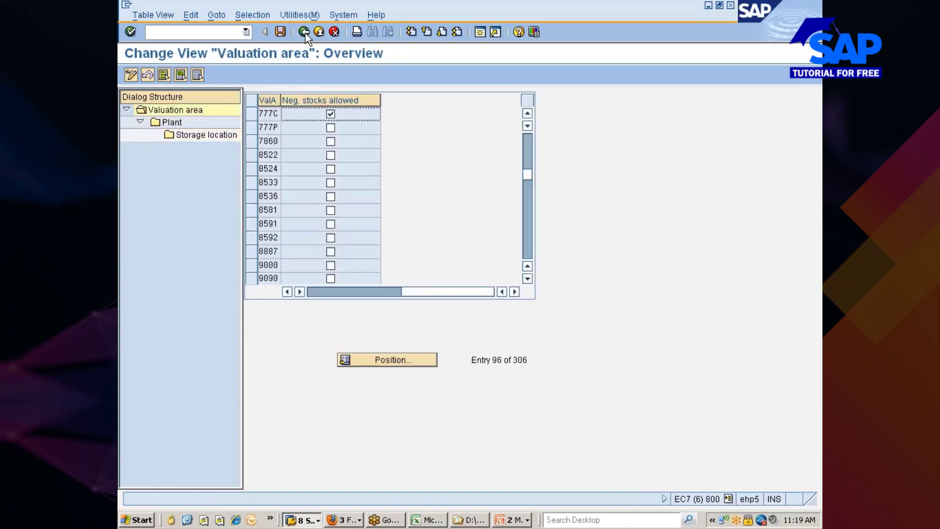
left_click(304, 32)
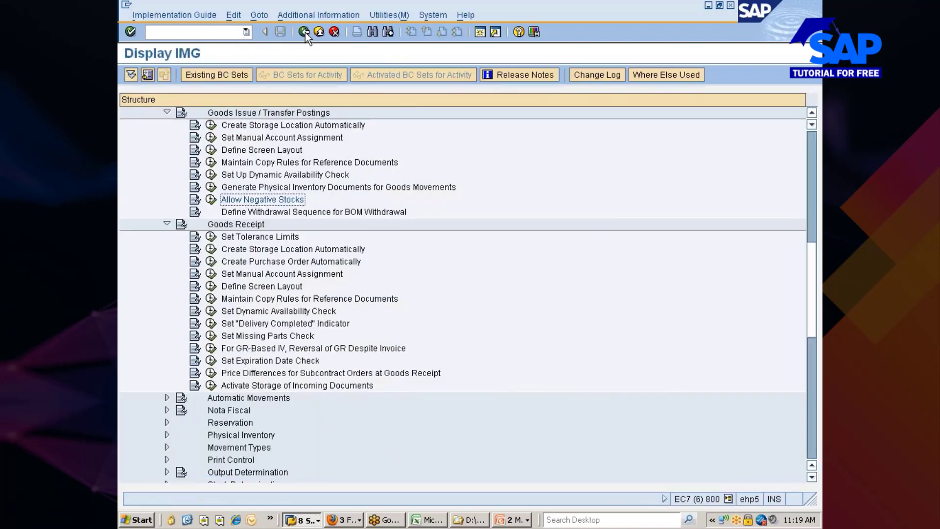
Switch to the stock overview session and select the FRONTWHEEL_TYRE material entry
left_click(303, 520)
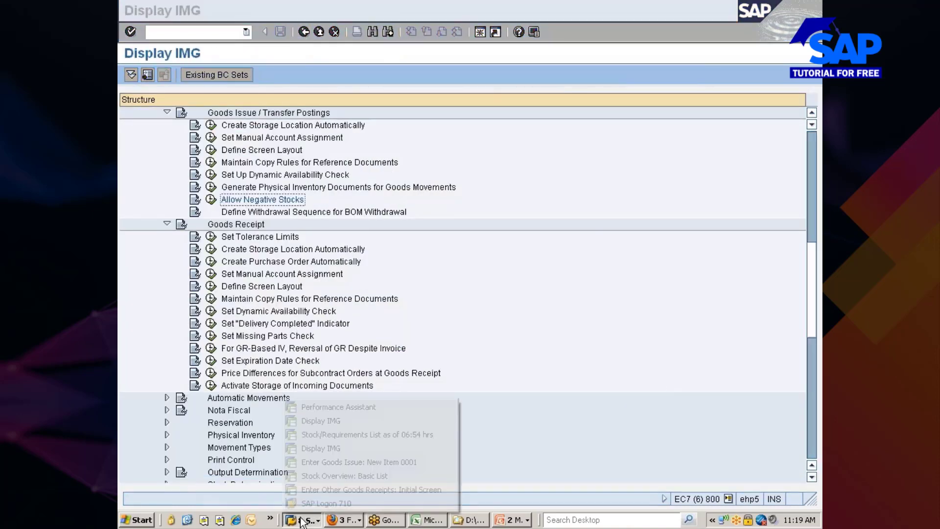
left_click(315, 476)
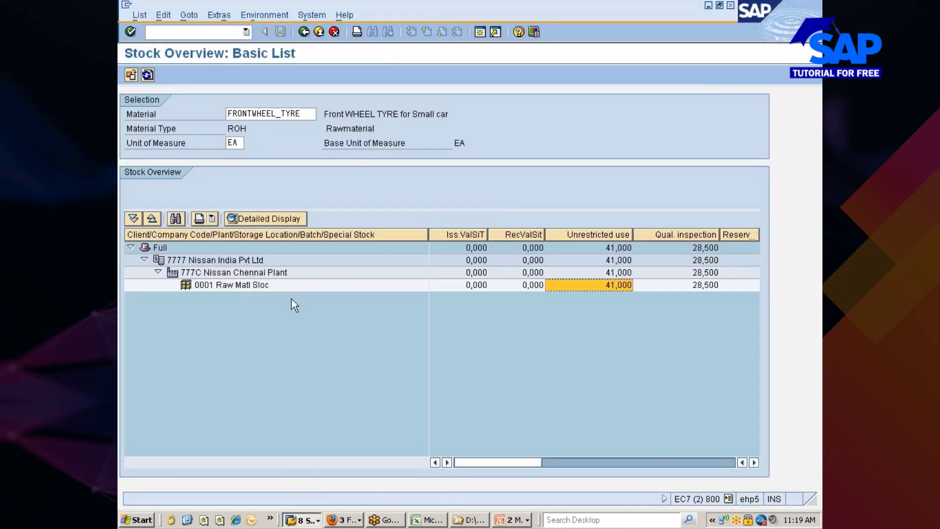
left_click_drag(301, 113, 227, 113)
left_click(265, 114)
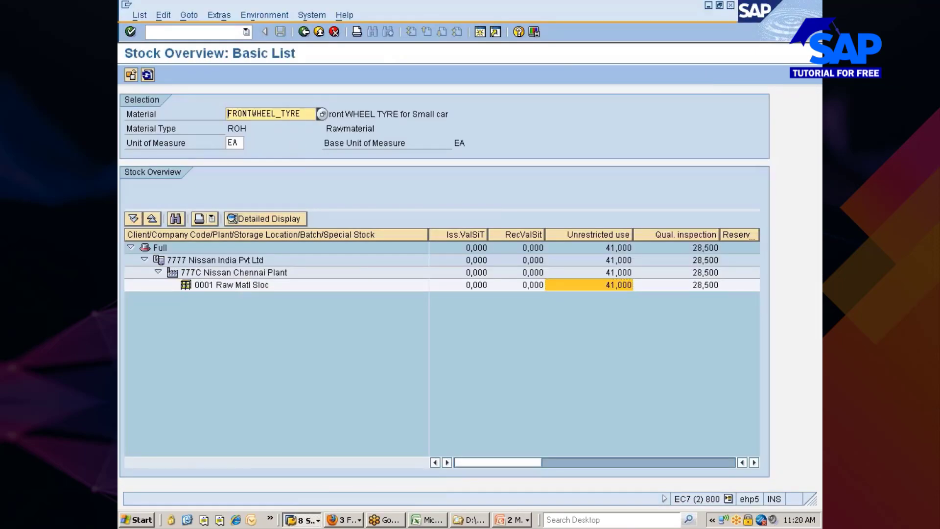
Switch to the other goods receipts session and open material FRONTWHEEL_TYRE for changing with transaction MM02
left_click(302, 520)
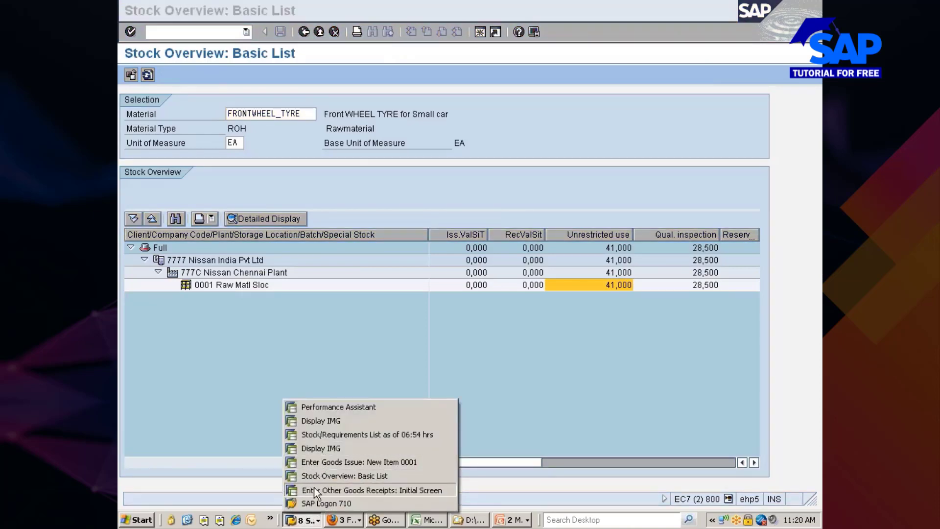
left_click(314, 487)
left_click(190, 32)
type("/nmm02")
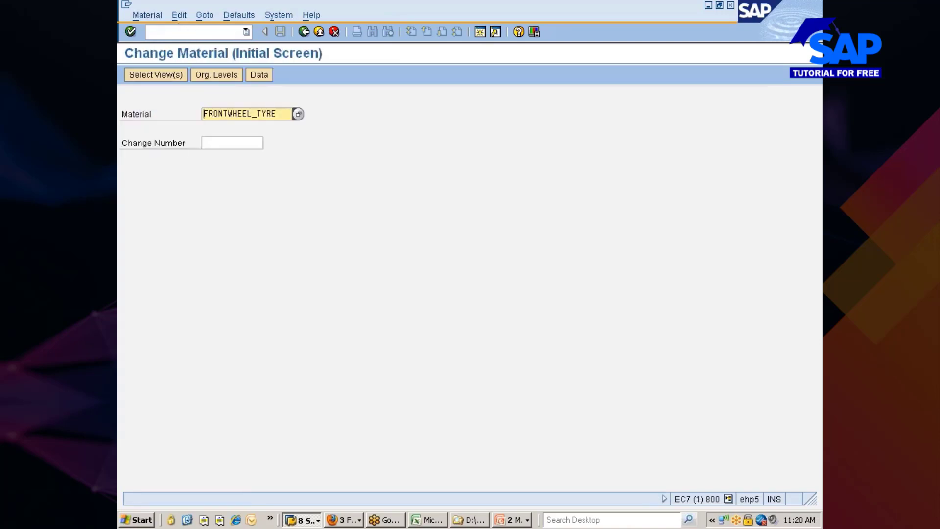
key("Return")
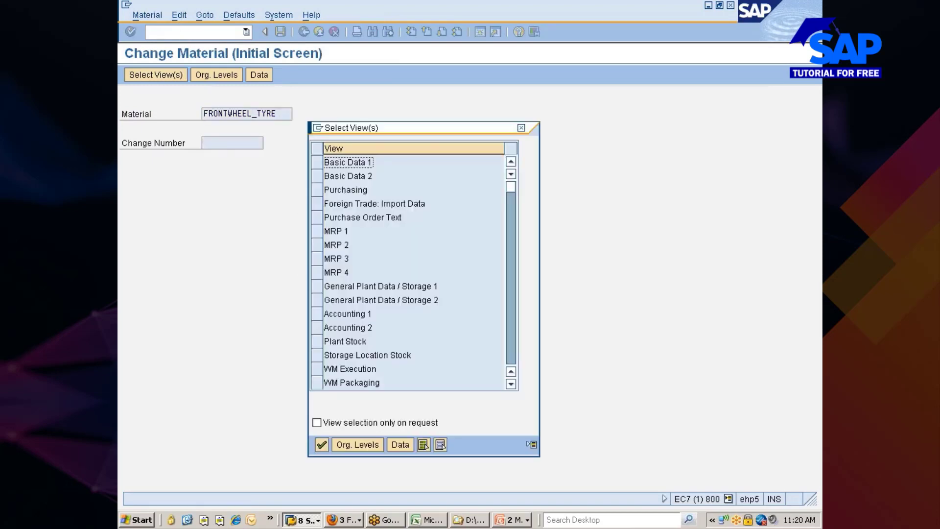
Choose the General Plant Data / Storage 1 and 2 views and enter plant 777C with storage location 0001
left_click(317, 286)
left_click(319, 300)
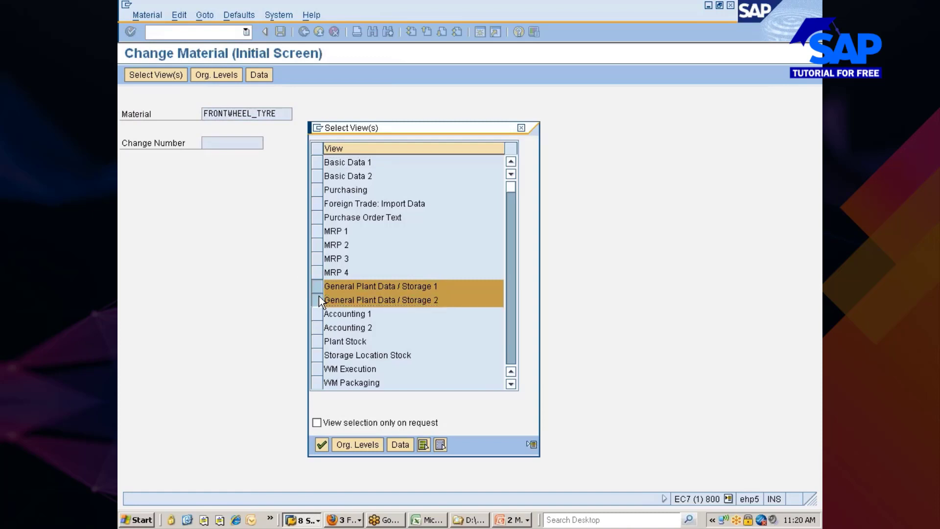
key("Return")
type("777c")
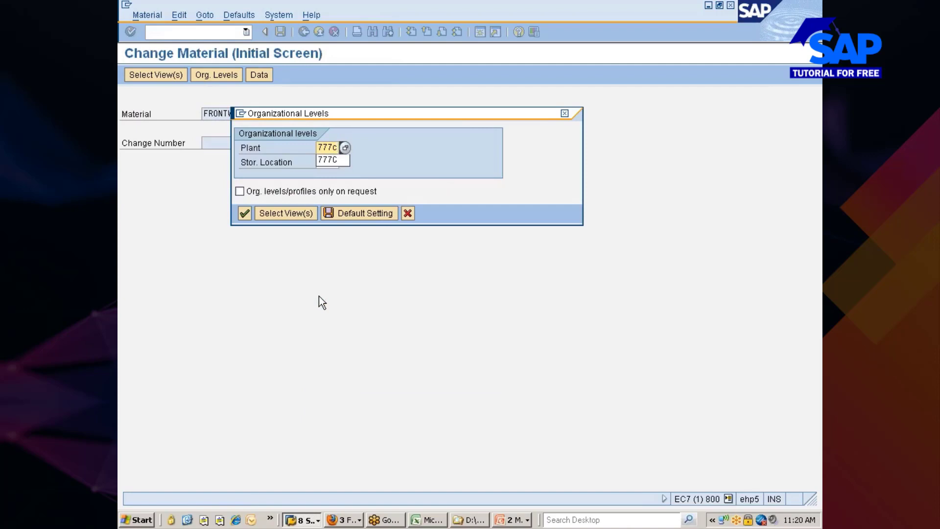
key("Tab")
type("0001")
key("Return")
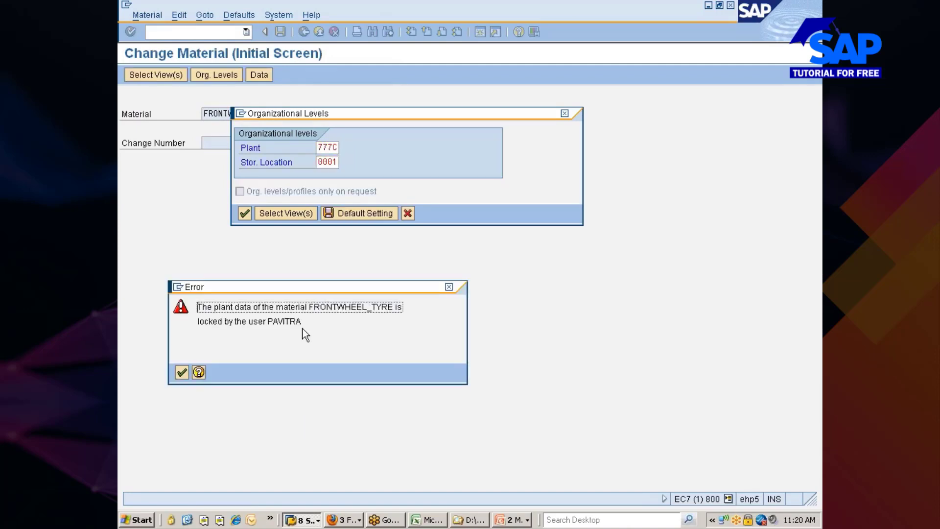
Switch to the goods issue session and leave the unposted 50 EA item entry for FRONTWHEEL_TYRE
key("alt+Tab")
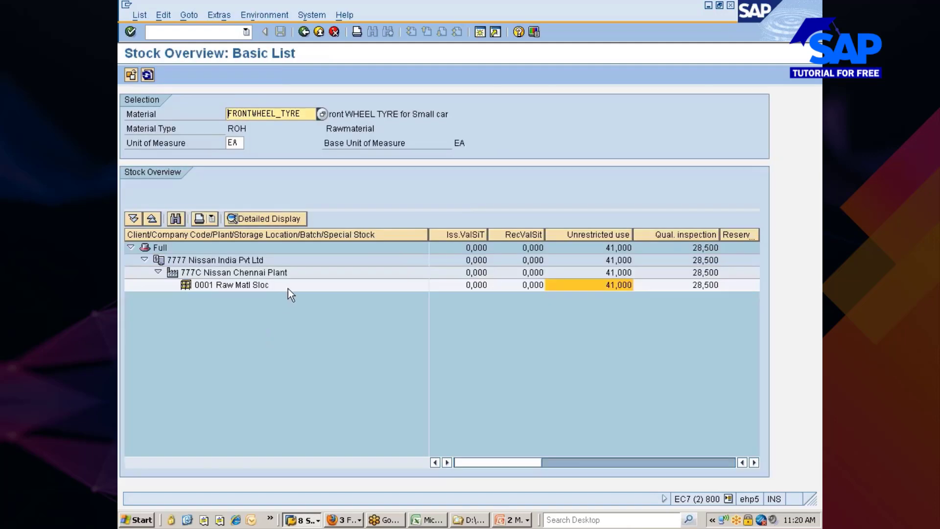
key("alt+Tab")
key("alt+Tab")
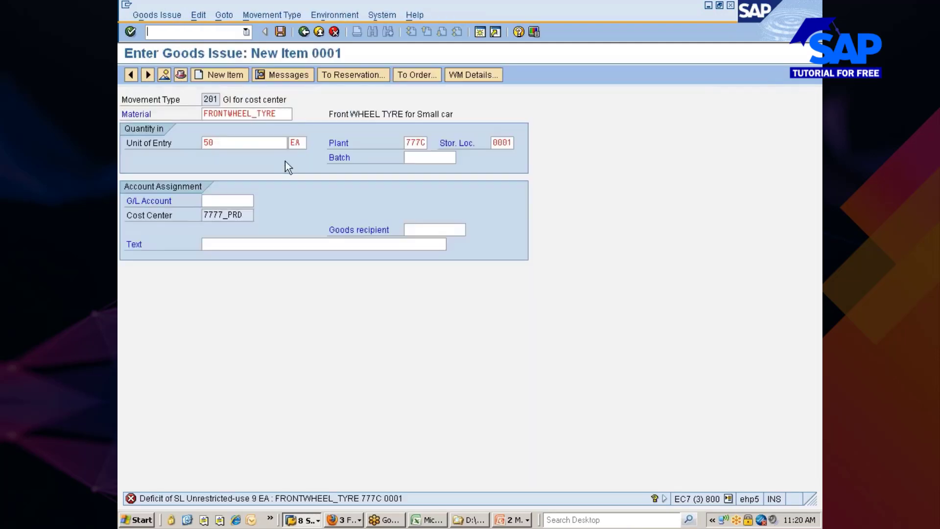
left_click(302, 32)
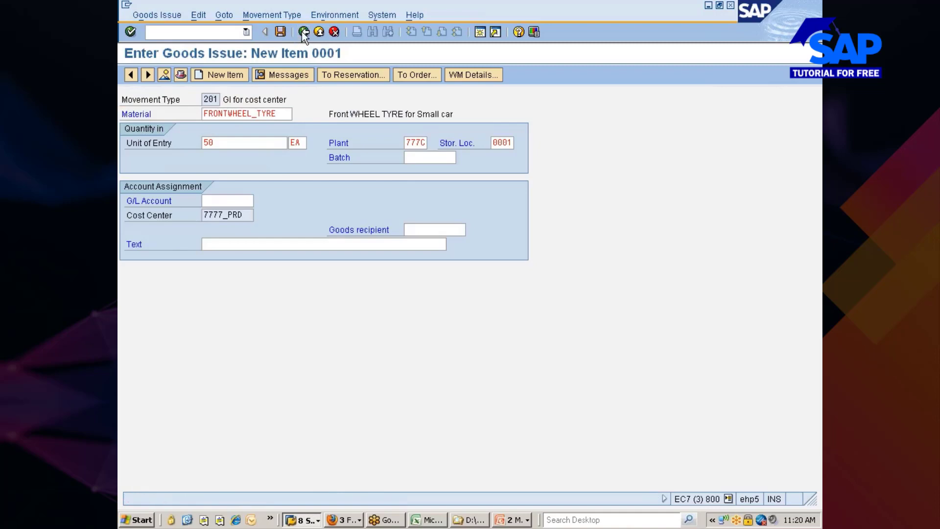
Return to the material change session, dismiss the error, and open the selected views for plant 777C, storage location 0001
key("alt+Tab")
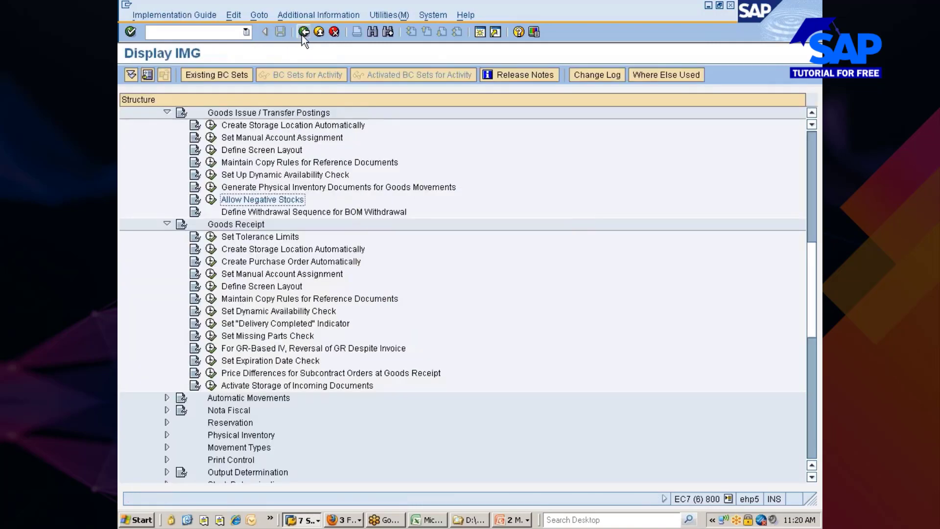
key("alt+Tab")
key("alt+Tab")
key("alt+Tab")
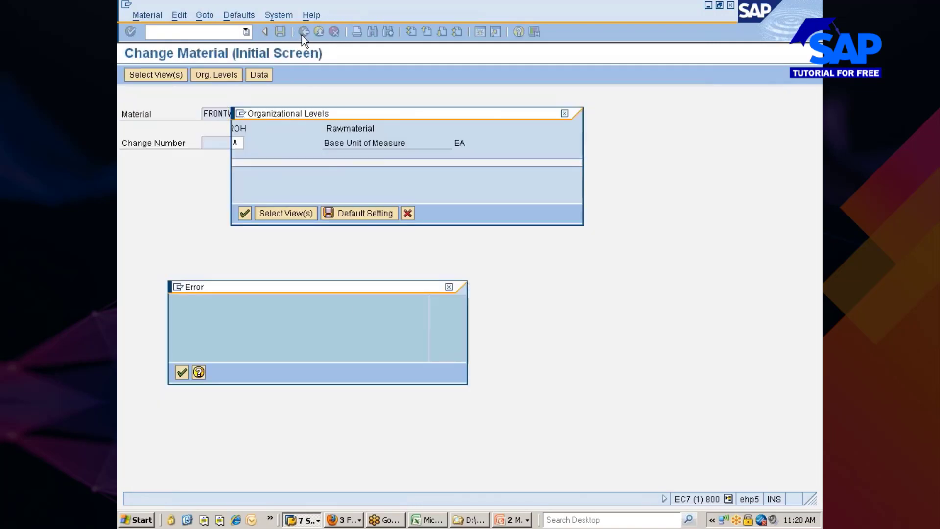
left_click(182, 372)
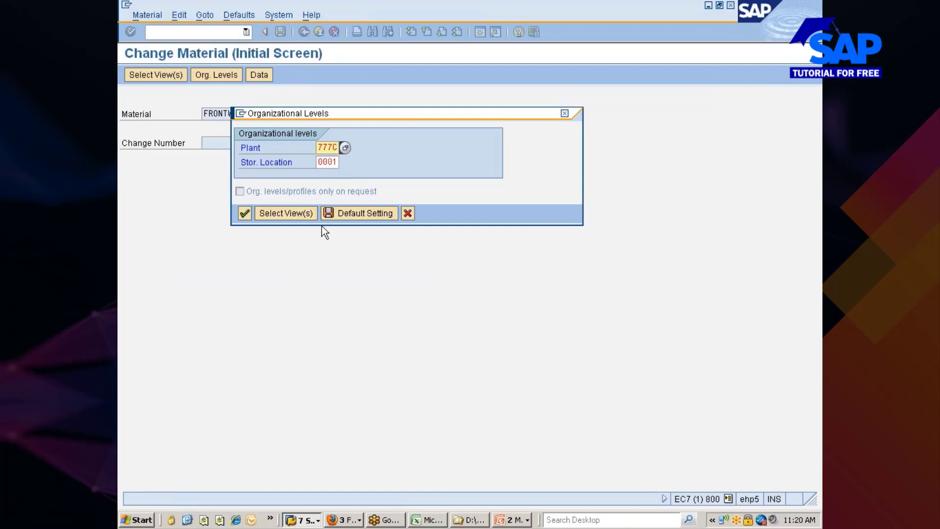
left_click(345, 213)
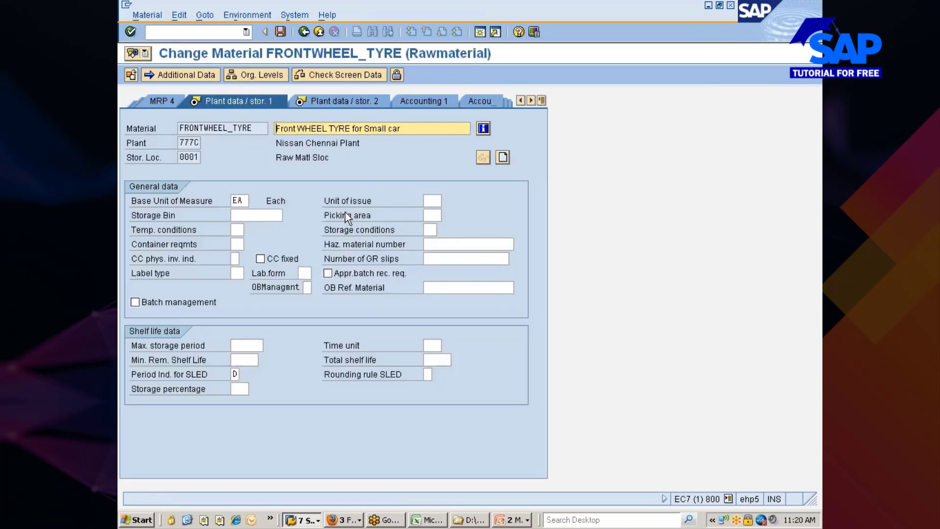
Allow negative stocks in plant in the second plant data / storage view of FRONTWHEEL_TYRE and save the material
left_click(344, 102)
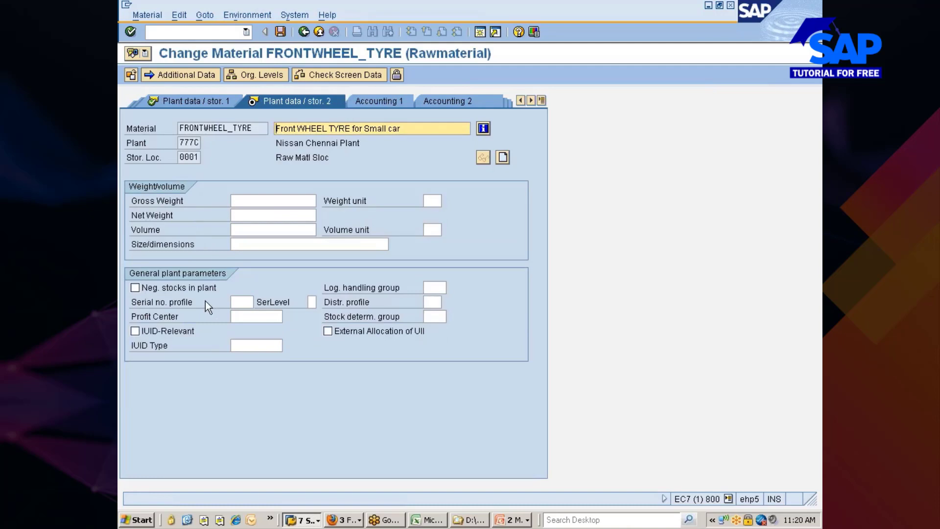
left_click(160, 286)
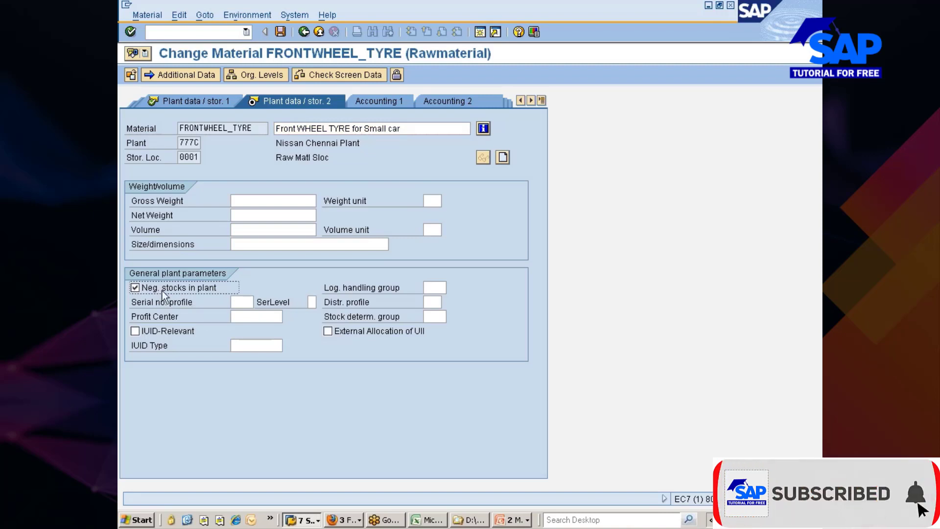
left_click(280, 32)
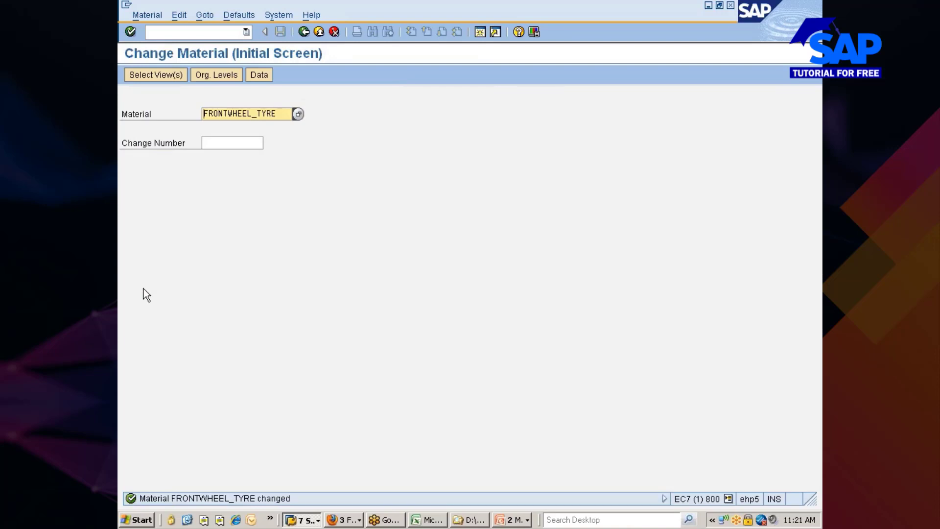
Refresh the stock overview and check the unrestricted-use stock of storage location 0001 before posting the goods issue
key("alt+Tab")
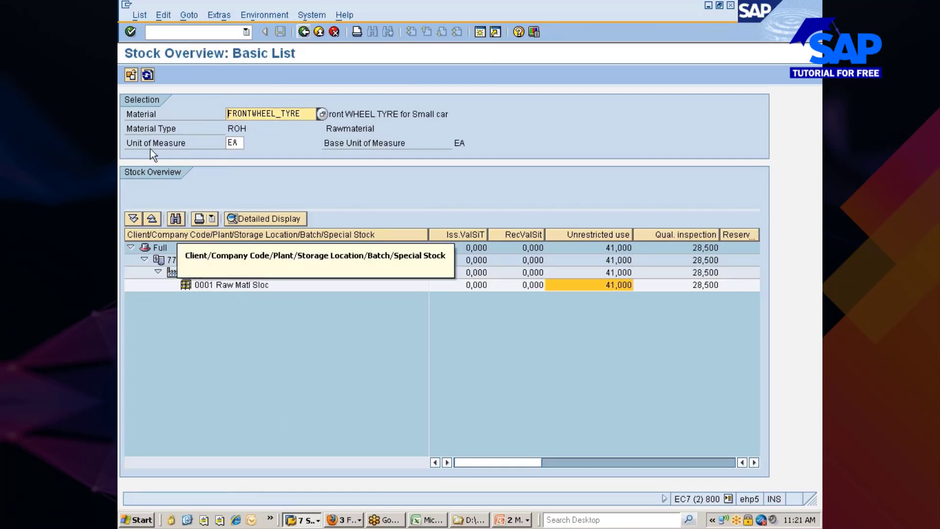
left_click(146, 78)
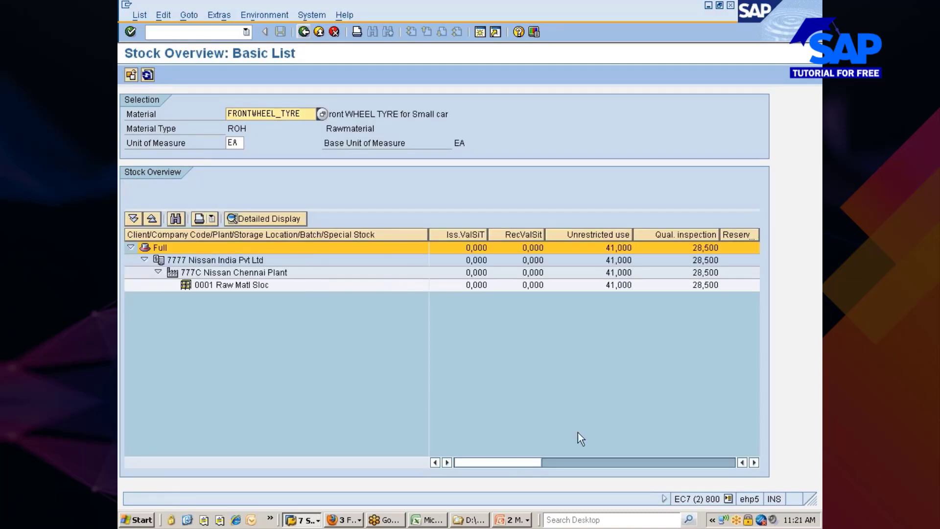
left_click(621, 286)
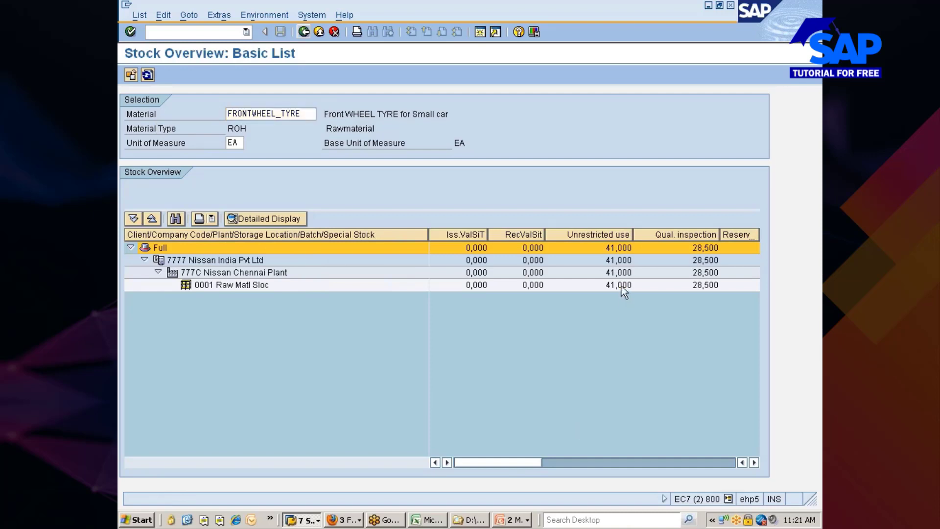
Switch to the goods issue session, restart MB1A, and proceed to new items with movement type 201, plant 777C, storage location 0001
left_click(305, 520)
left_click(322, 463)
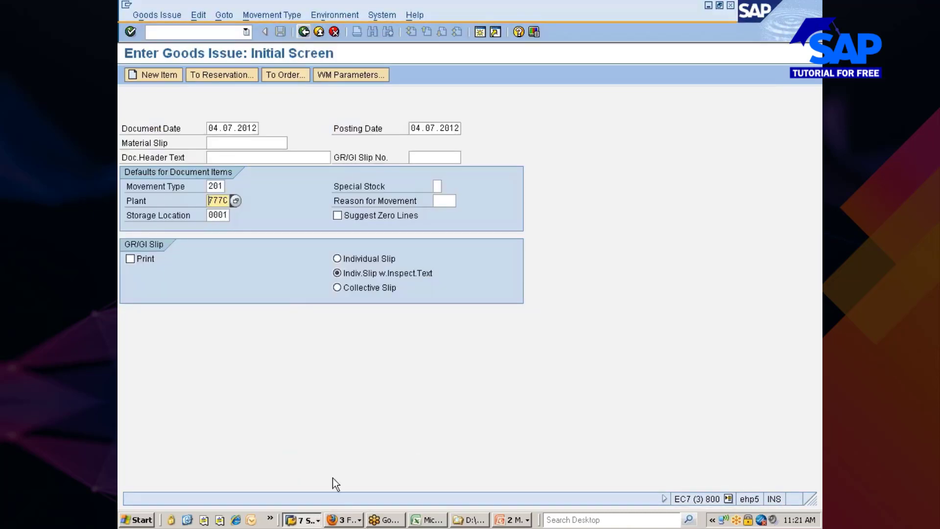
left_click(212, 38)
type("/nmb1a")
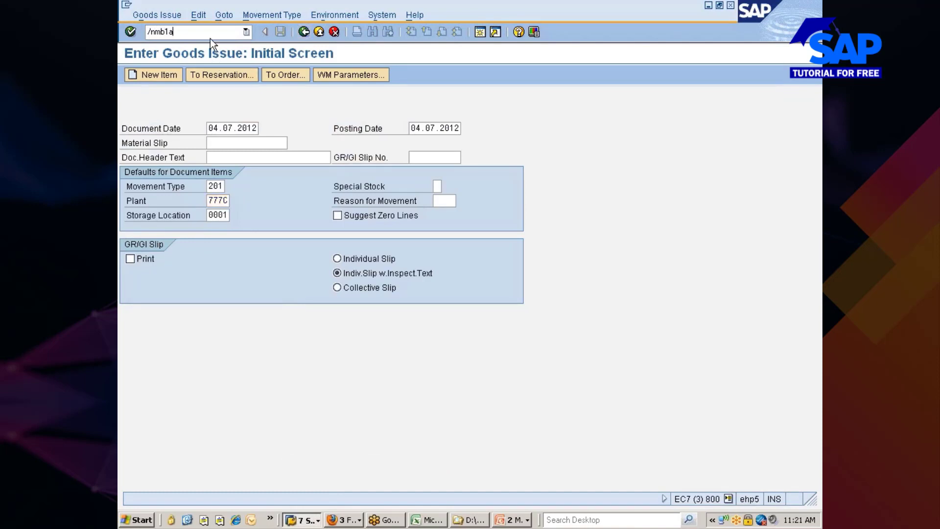
key("Return")
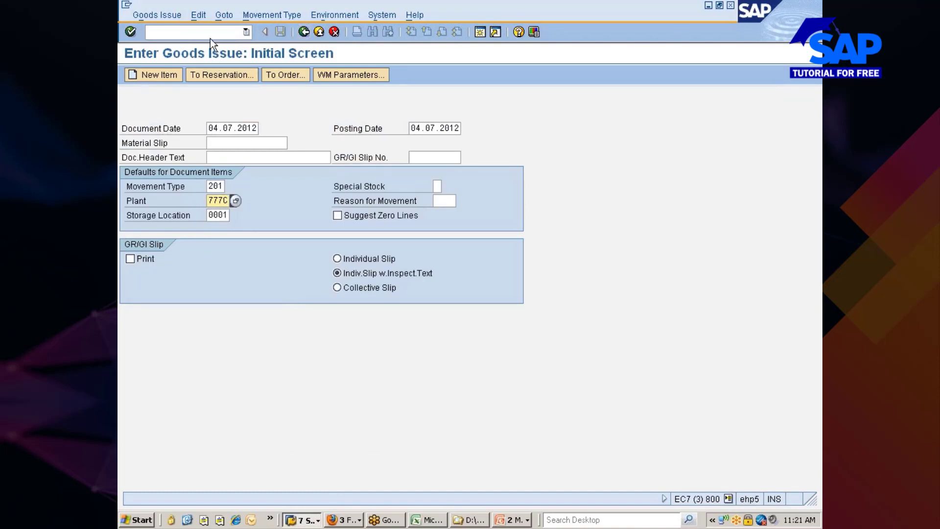
key("Return")
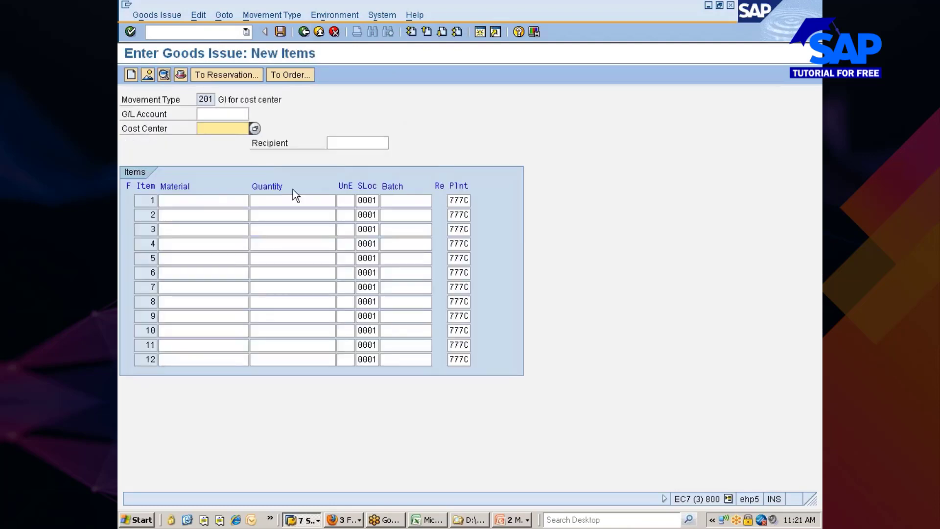
Enter cost center 7777_PRD and a first item of 50 FRONTWHEEL_TYRE for the goods issue
key("BackSpace")
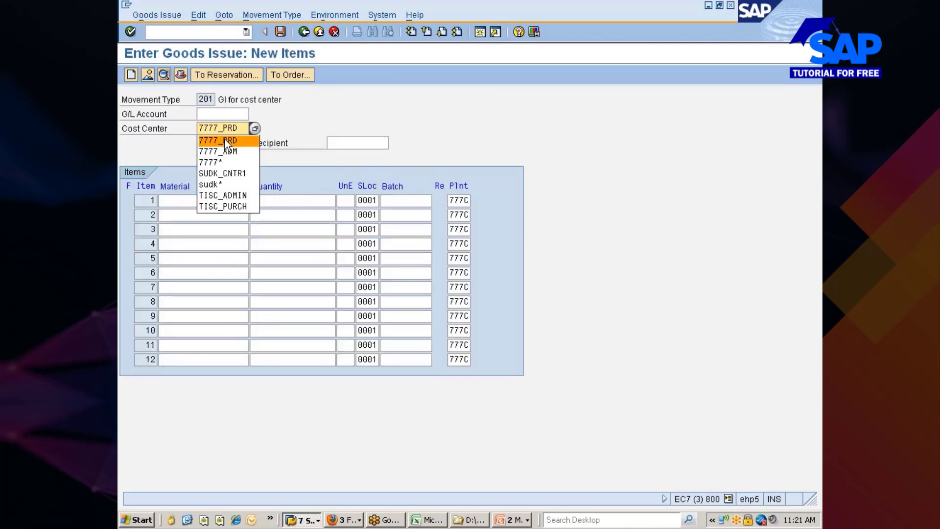
left_click(225, 139)
left_click(235, 200)
key("BackSpace")
left_click(190, 213)
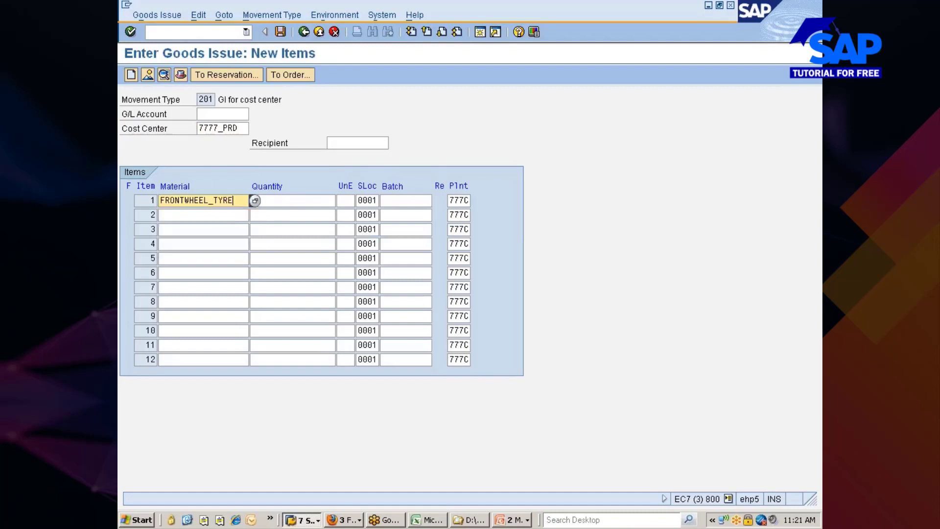
key("Tab")
type("50")
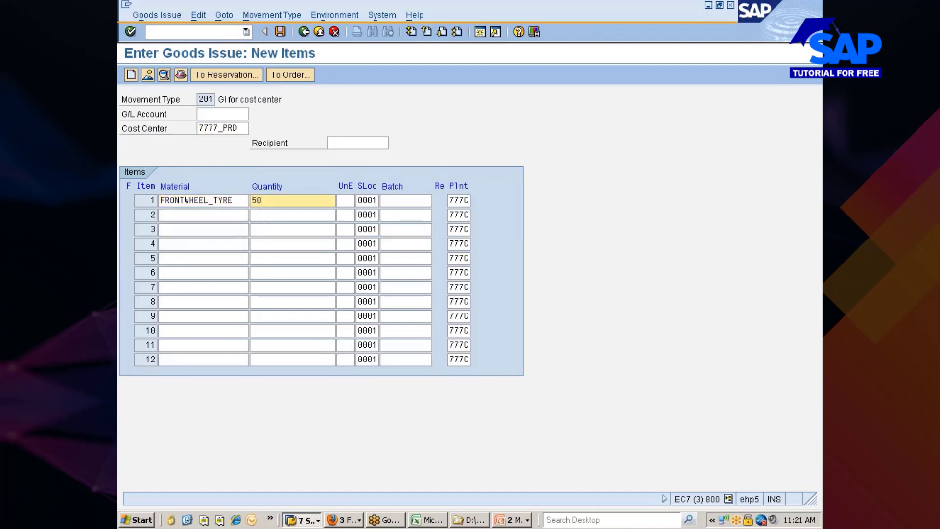
Accept the stock deficit warning for the FRONTWHEEL_TYRE item and post the goods issue
key("Return")
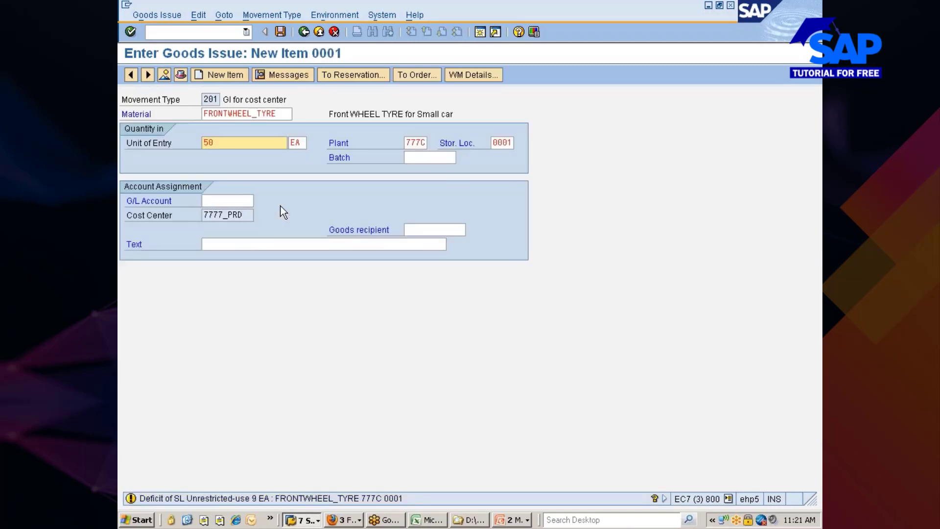
key("Return")
key("Return")
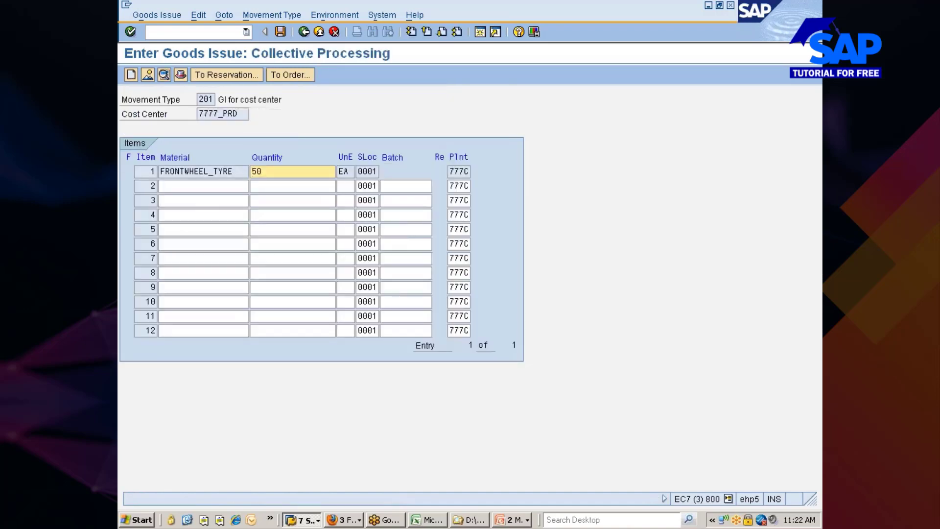
left_click(281, 32)
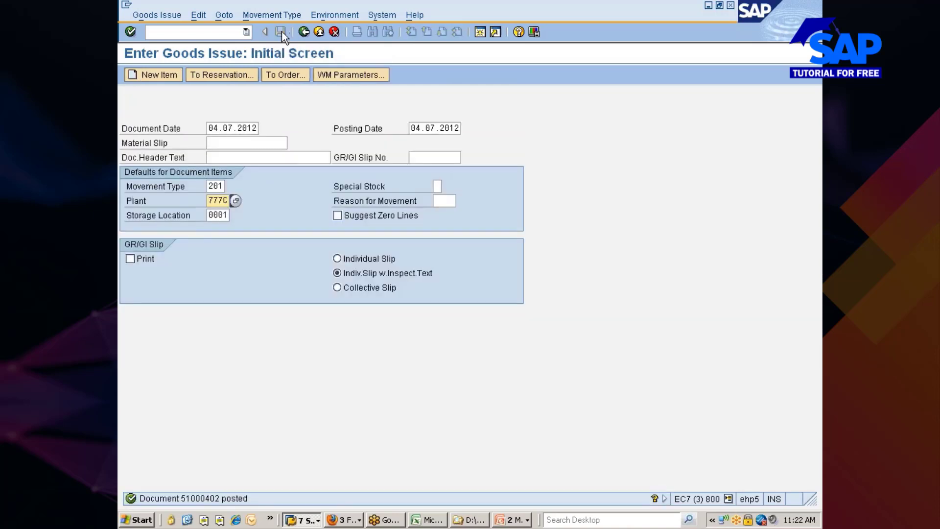
Return to the stock overview, refresh it, and examine the unrestricted-use stock of storage location 0001 after the posted issue
key("alt+Tab")
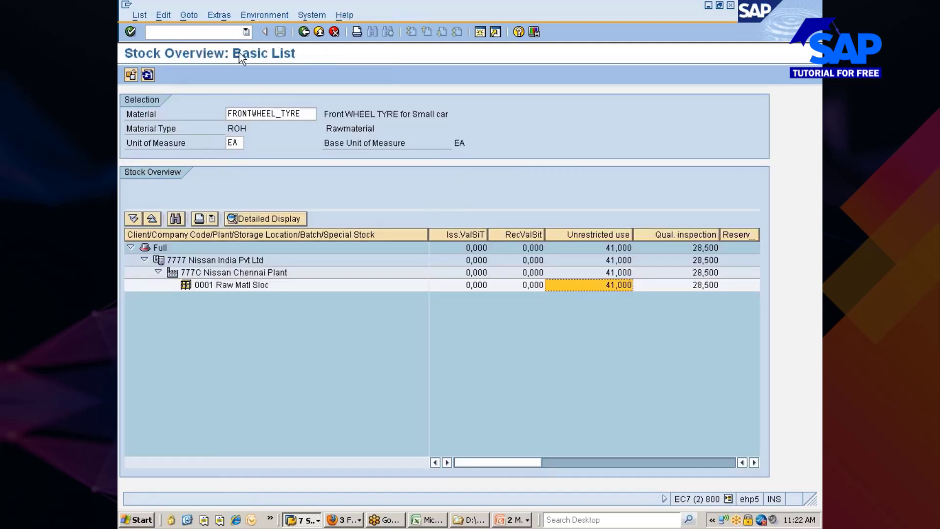
left_click(147, 75)
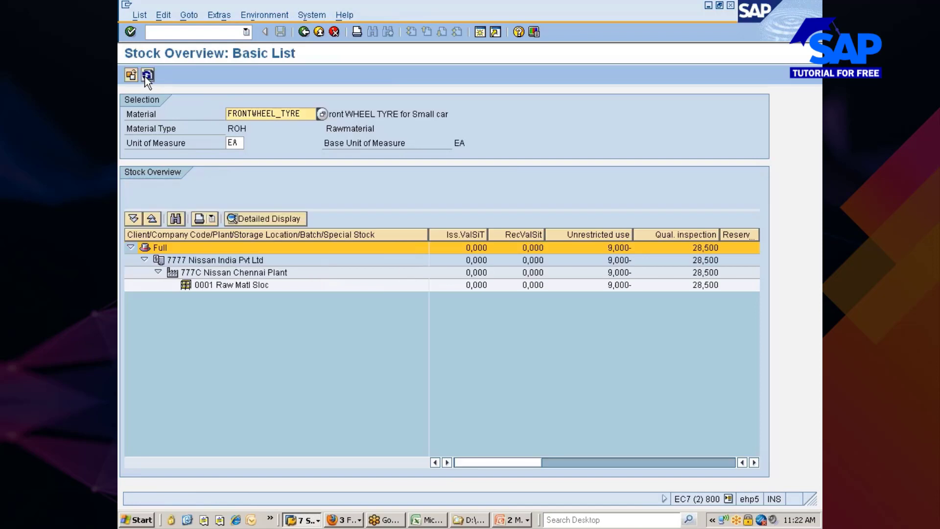
left_click(618, 284)
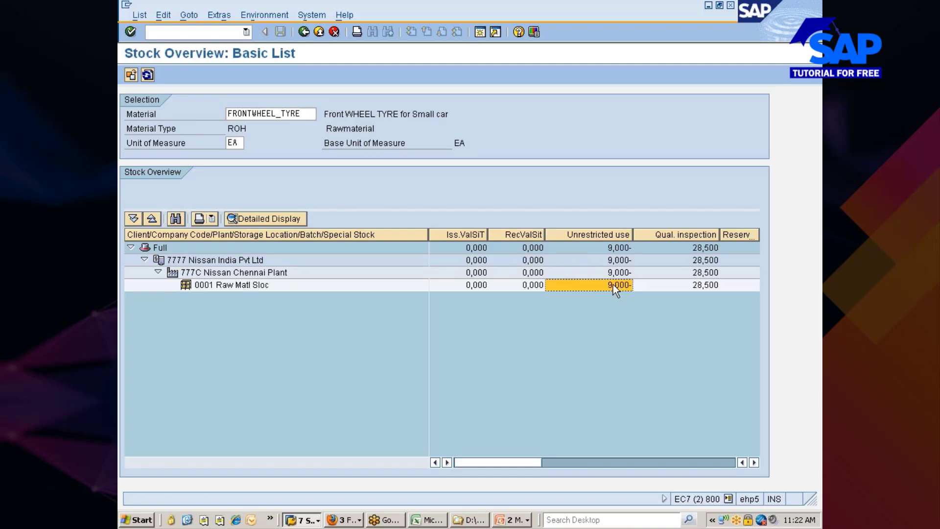
Switch to the Change Material session, start MB1C, and proceed to new items with movement type 501, plant 777C, storage location 0001
left_click(315, 520)
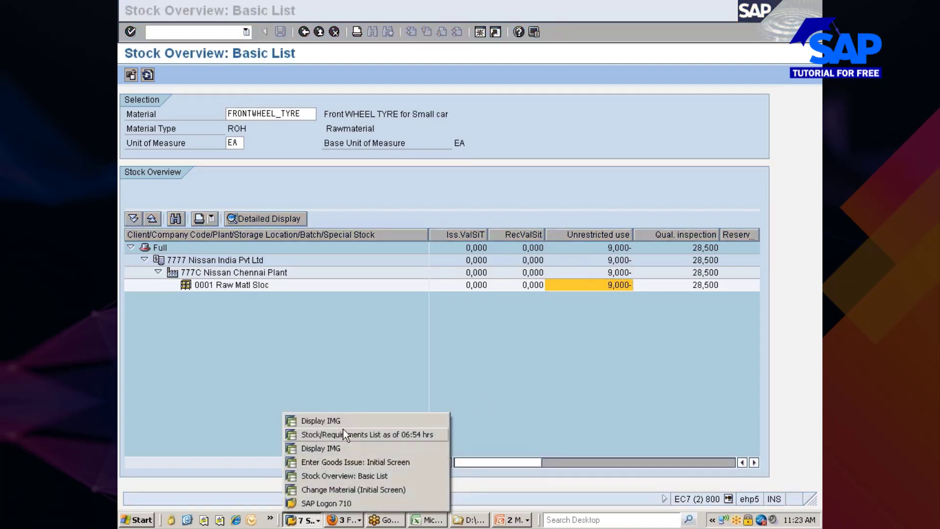
left_click(336, 490)
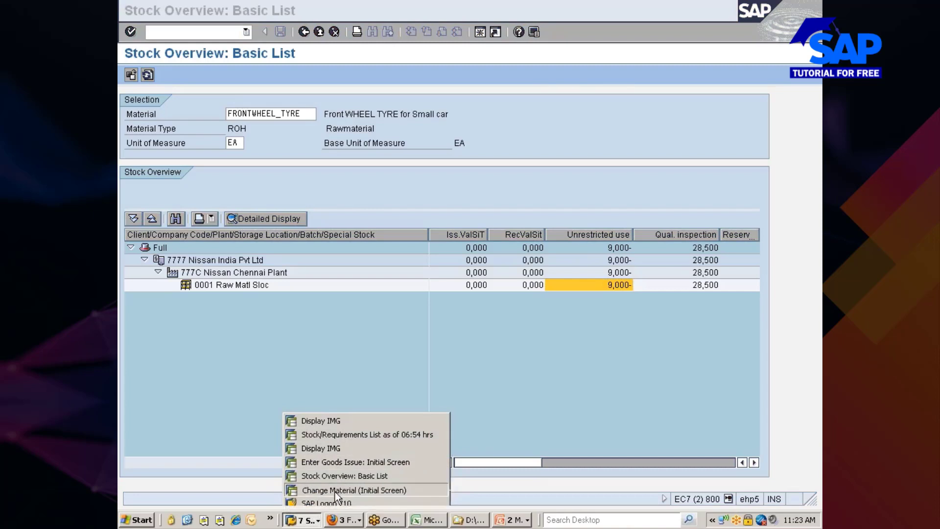
type("/nmb1c")
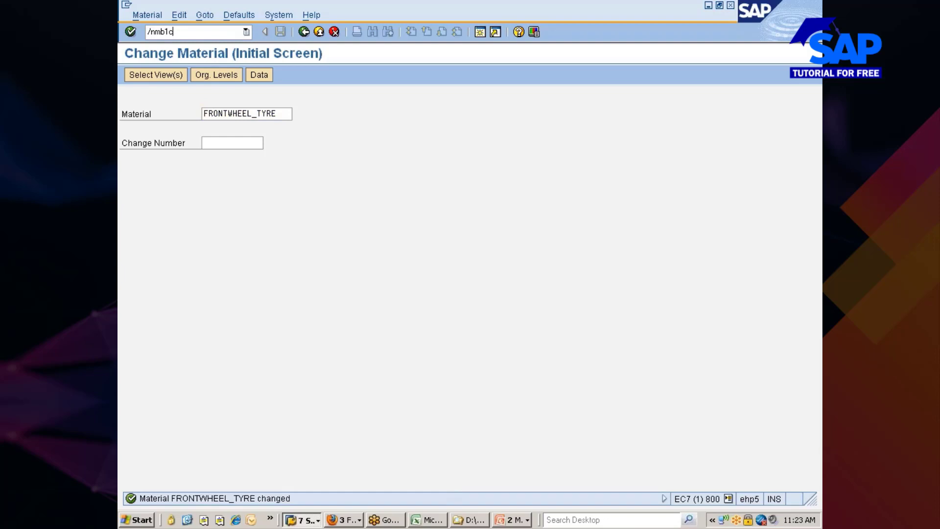
key("Return")
type("501")
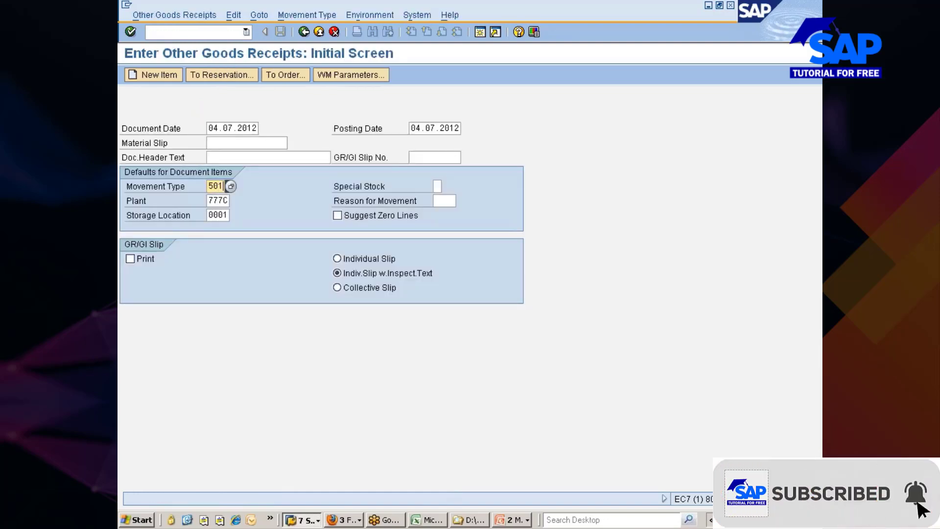
key("Return")
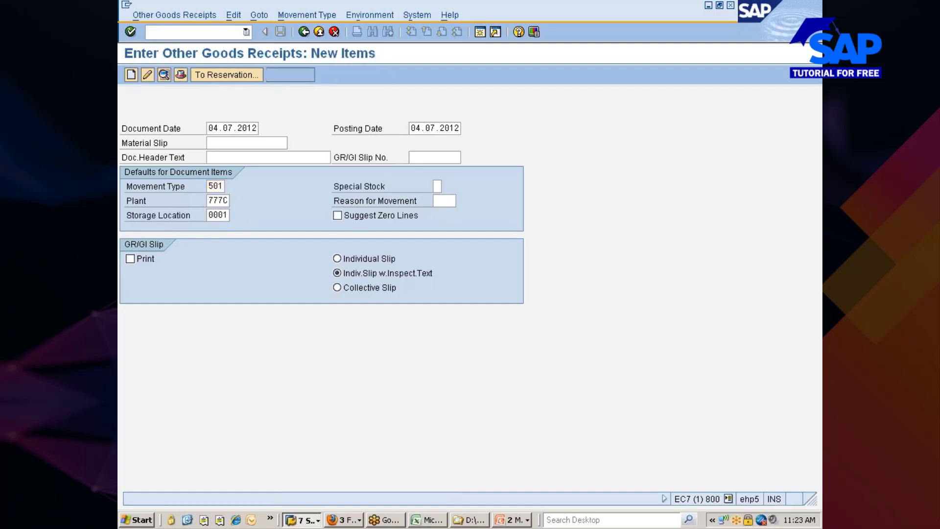
Enter a first item of 15 FRONTWHEEL_TYRE for the goods receipt and post it
key("space")
key("Down")
key("Tab")
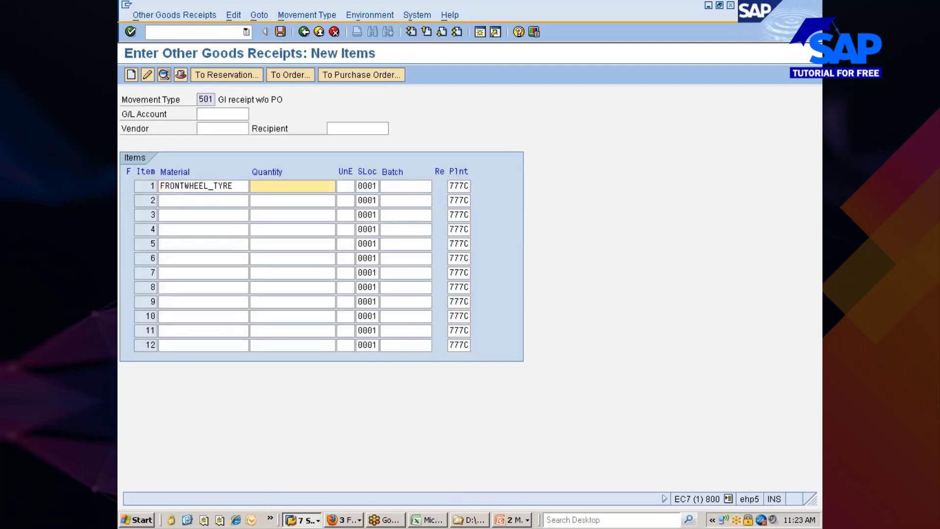
type("15")
key("Return")
key("Return")
key("ctrl+s")
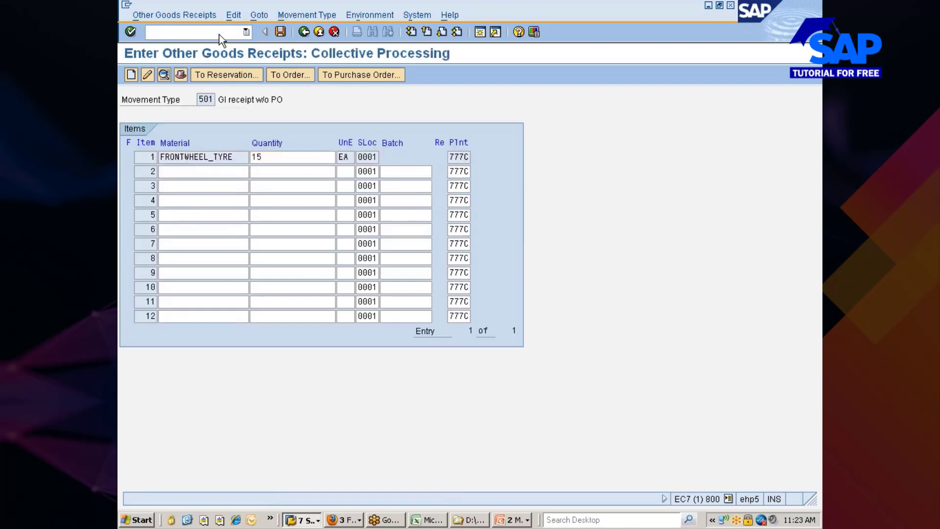
Return to the stock overview, refresh it, and examine the unrestricted-use stock of storage location 0001 after the receipt
key("alt+Tab")
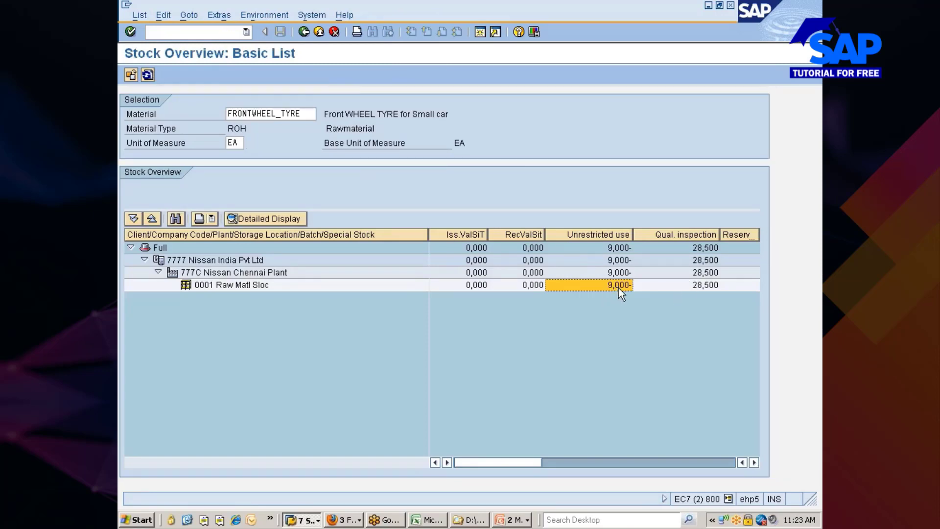
left_click(147, 75)
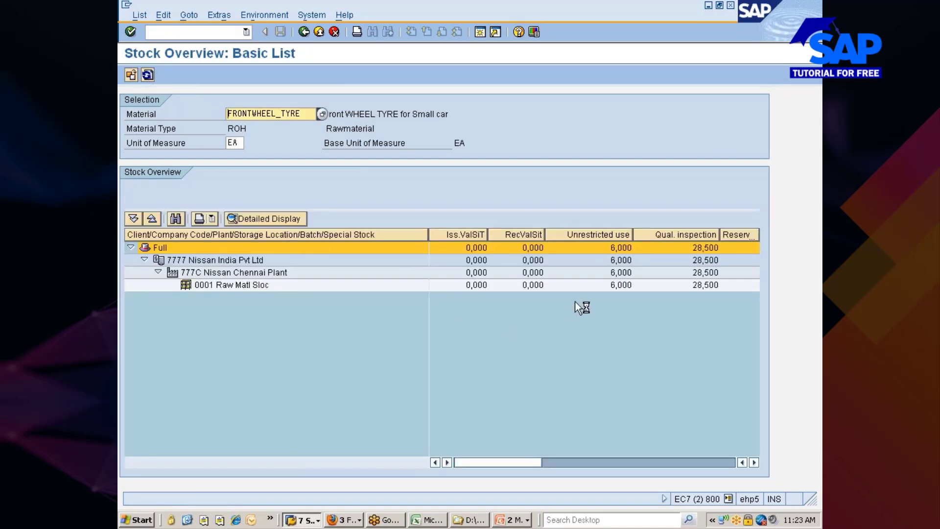
left_click(619, 284)
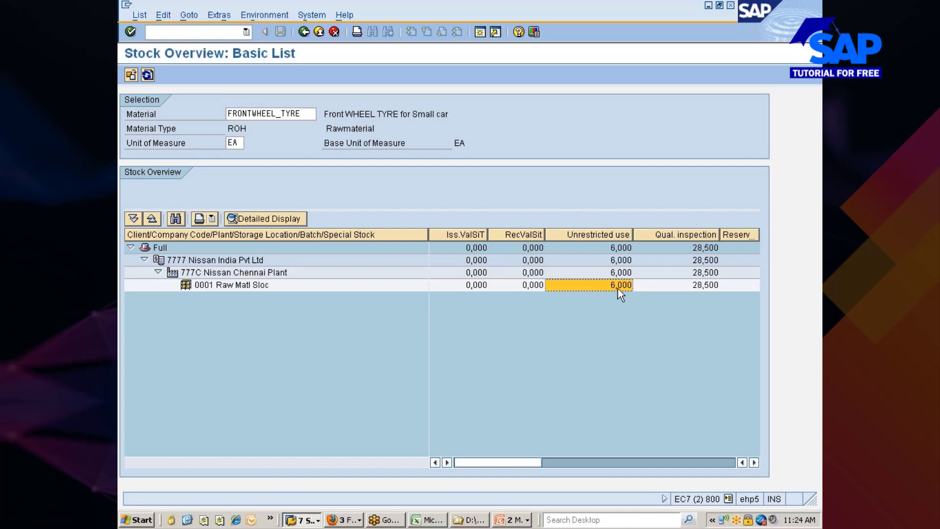
Clear the storage location restriction in the stock overview selection and rerun the list for FRONTWHEEL_TYRE in plant 777C
key("F3")
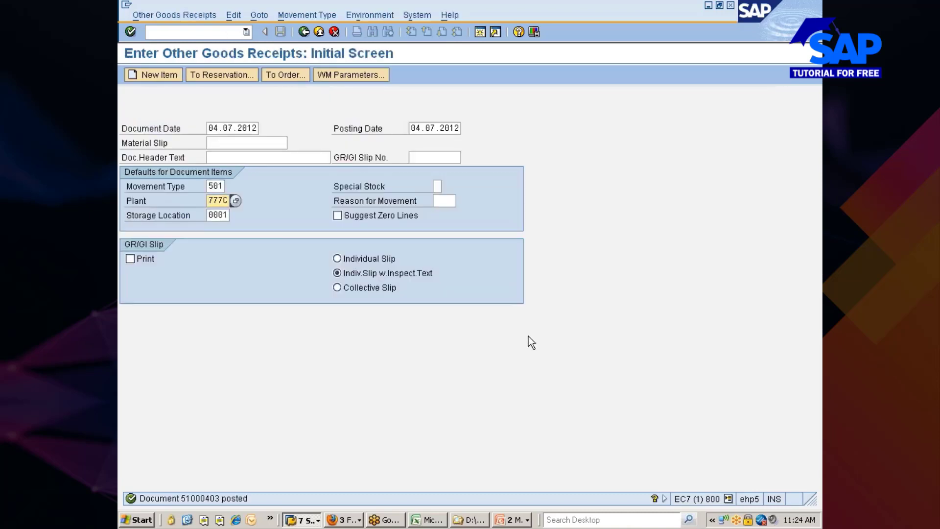
key("alt+Tab")
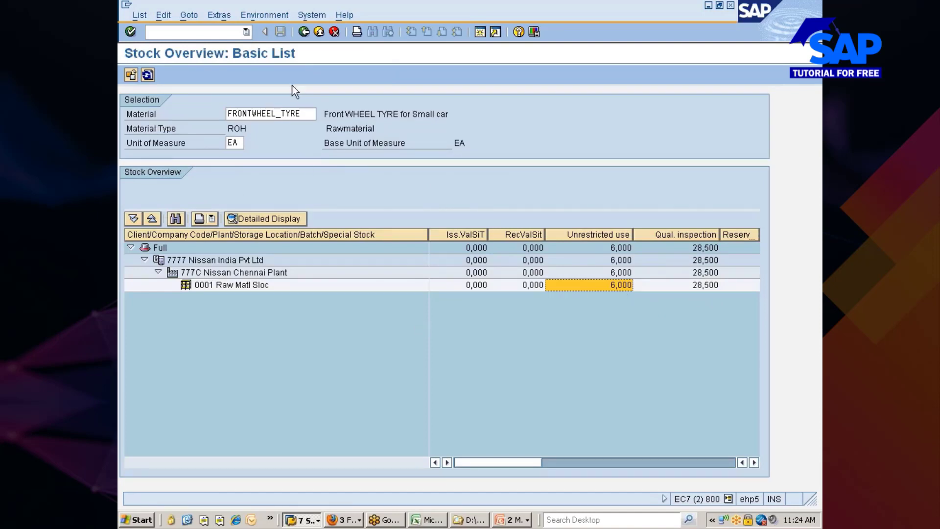
left_click(303, 32)
left_click(304, 143)
key("BackSpace")
key("BackSpace")
key("BackSpace")
key("BackSpace")
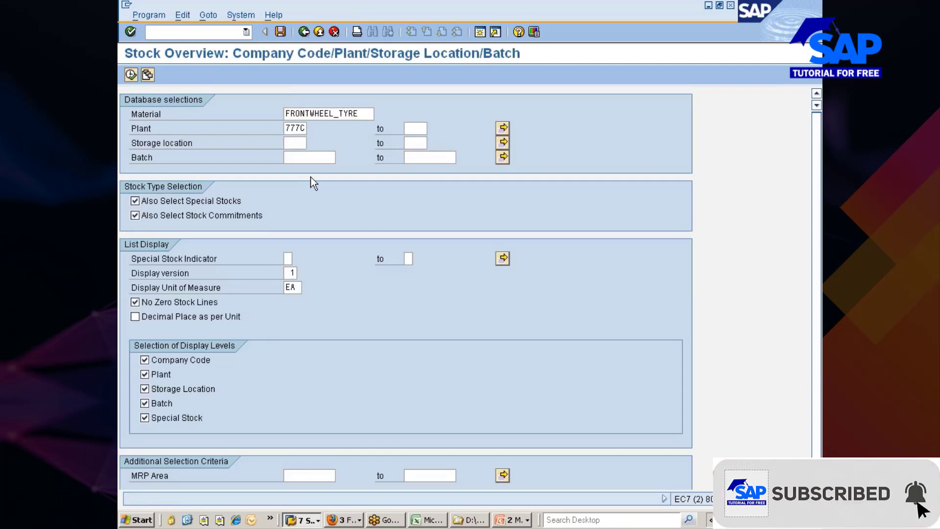
left_click(128, 76)
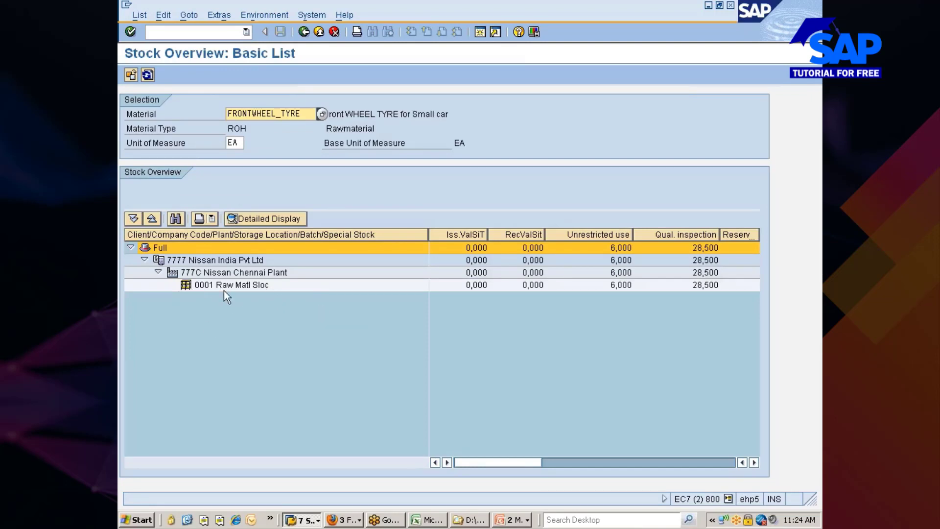
Return to the goods receipt session, set the storage location to 0002, and proceed to new items with movement type 501
key("alt+Tab")
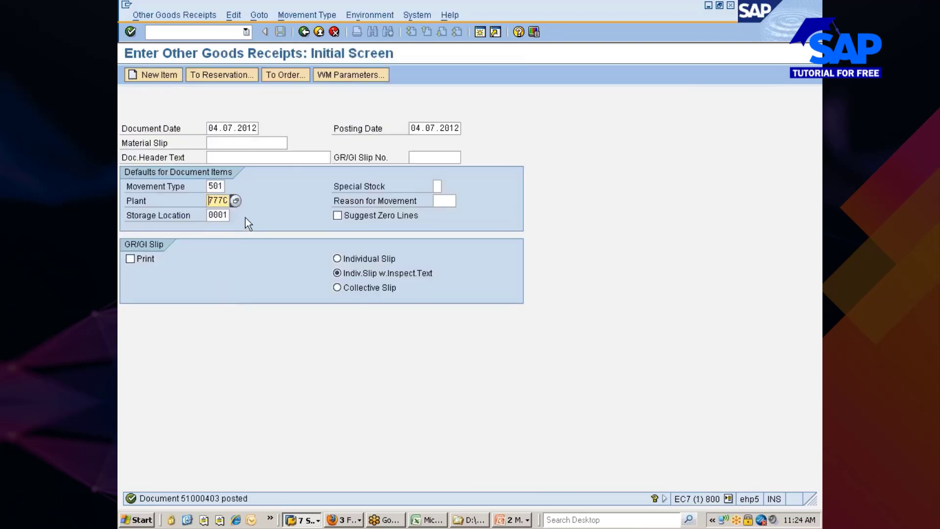
key("BackSpace")
type("2")
key("Return")
Enter a first item of 2 FRONTWHEEL_TYRE for storage location 0002 and post the goods receipt
key("BackSpace")
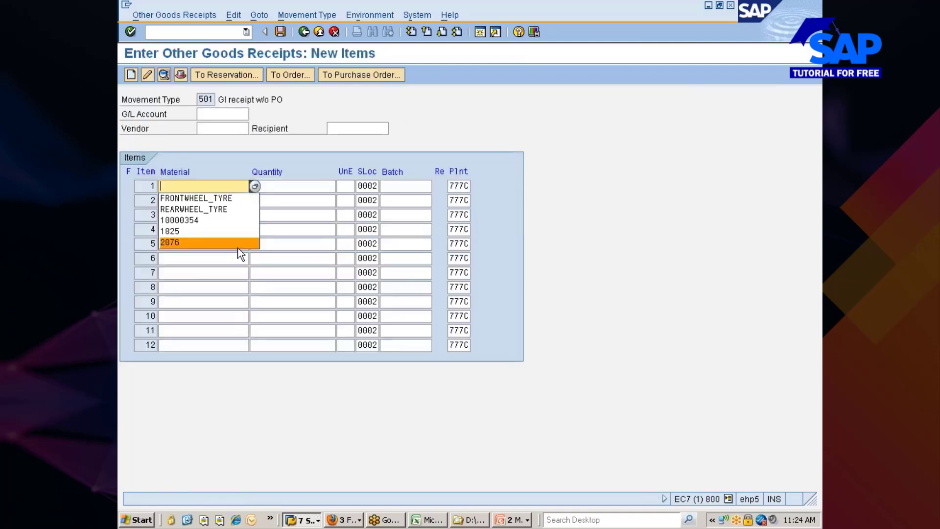
left_click(232, 199)
left_click(252, 201)
left_click(269, 191)
type("2")
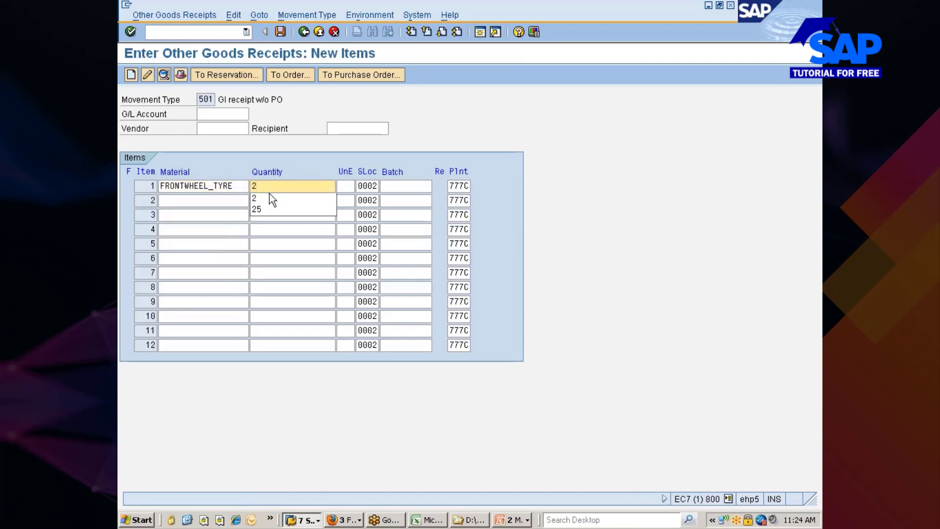
key("Return")
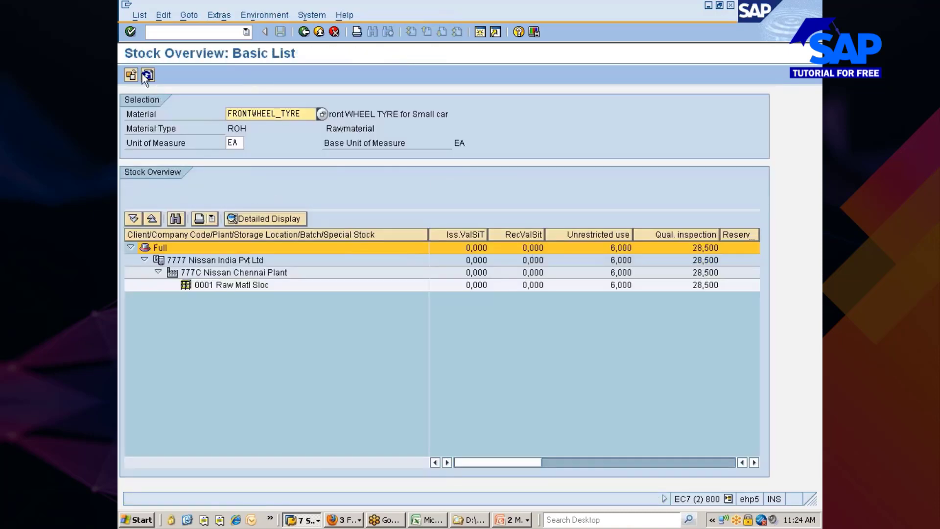
Refresh the stock overview and compare the unrestricted-use stocks of storage locations 0001 and 0002
left_click(146, 76)
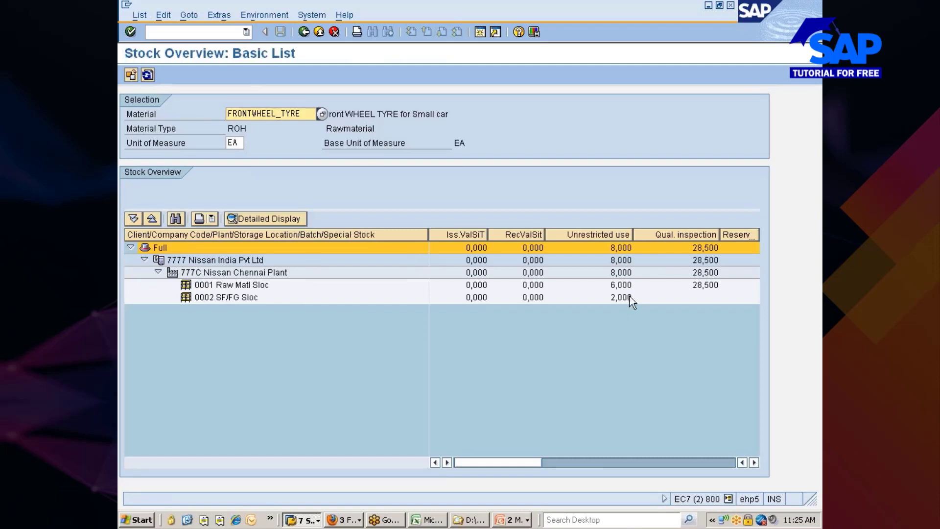
left_click(621, 286)
left_click(619, 297)
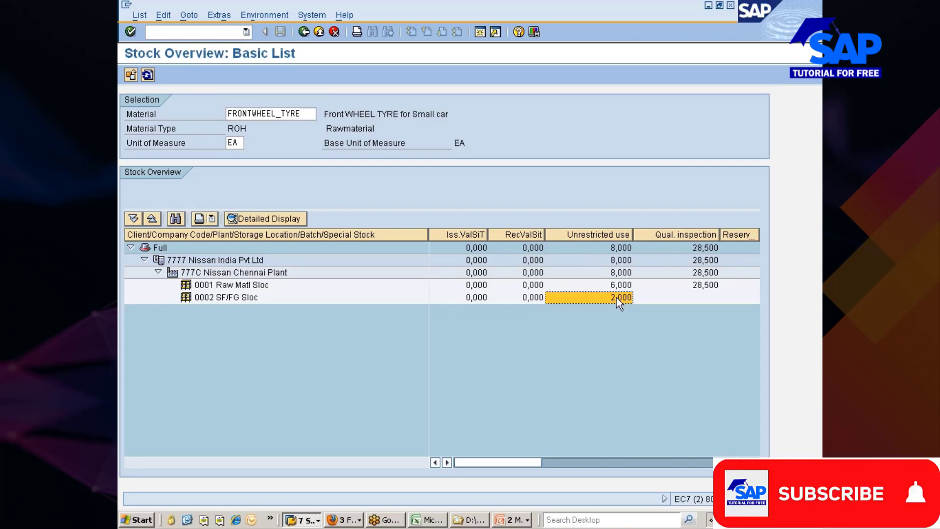
Switch to the goods issue session, set the storage location to 0002, and proceed to new items with movement type 201
key("alt+Tab")
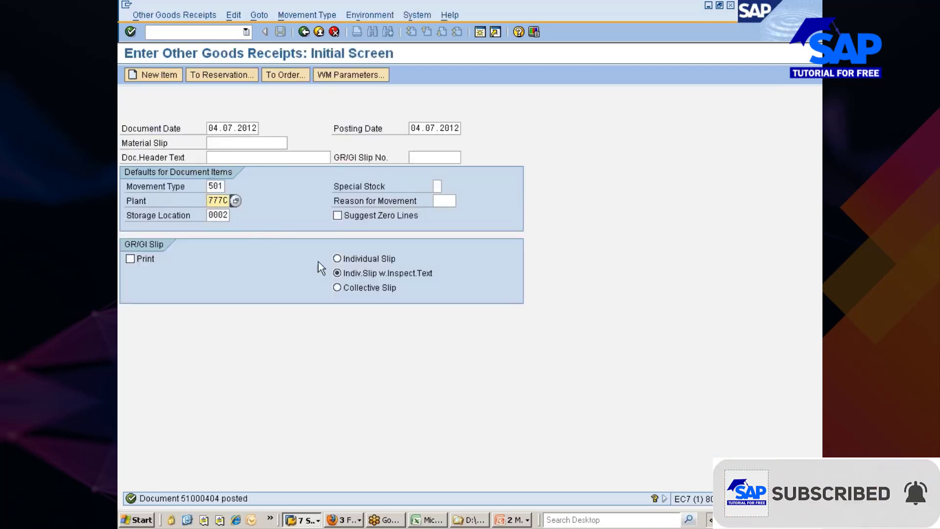
key("alt+Tab")
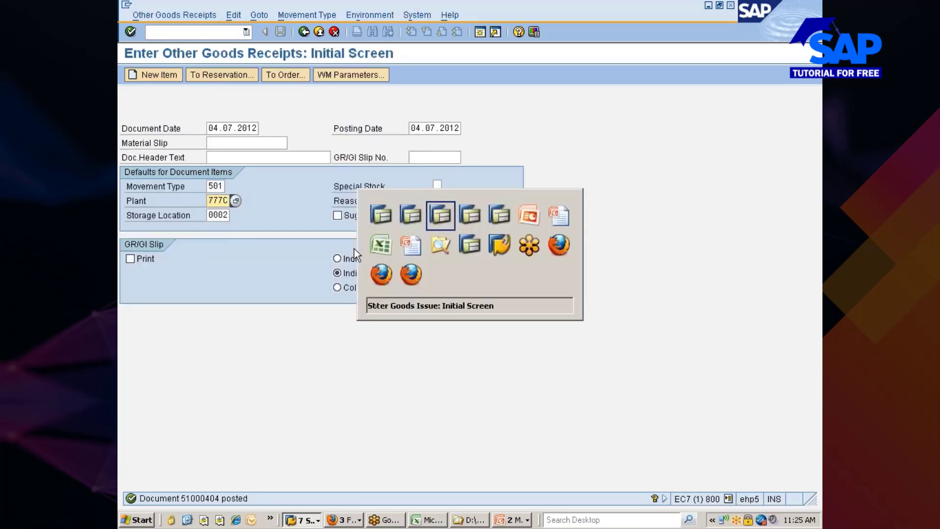
key("Tab")
key("End")
key("BackSpace")
type("2")
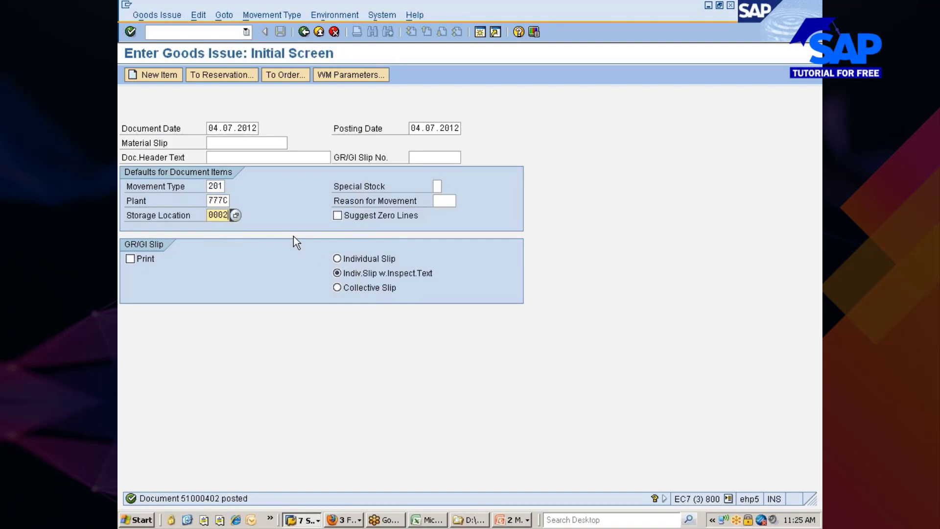
key("Return")
Enter cost center 7777_PRD and a first item of 4 FRONTWHEEL_TYRE from storage location 0002, and check the item
key("BackSpace")
key("Down")
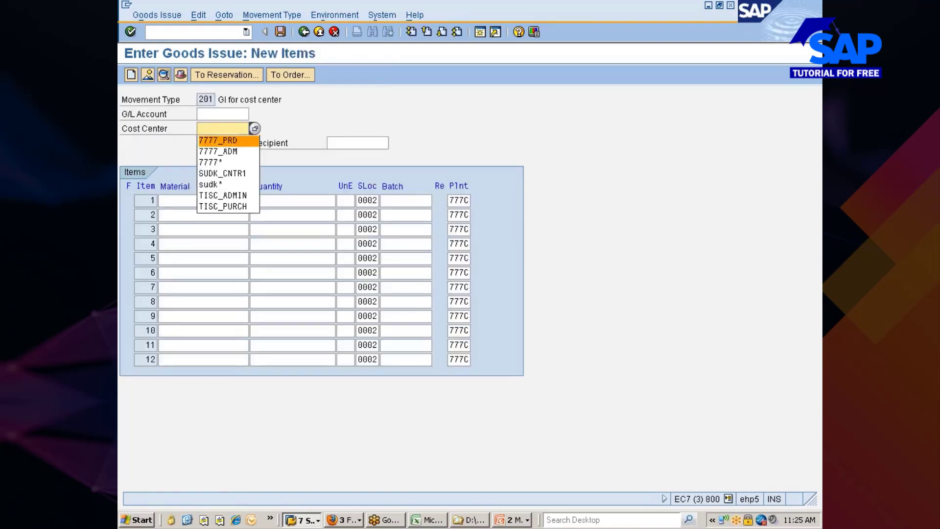
key("Tab")
key("Tab")
key("BackSpace")
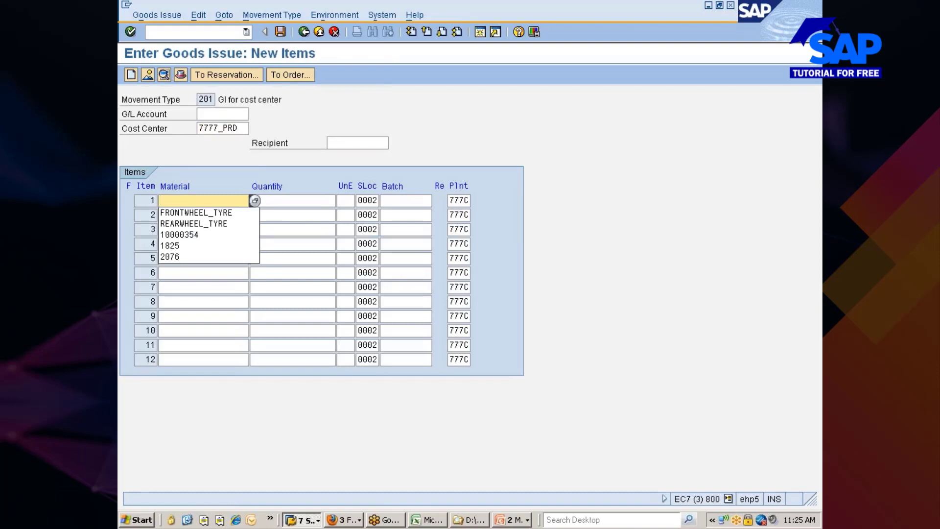
key("Down")
key("Tab")
key("BackSpace")
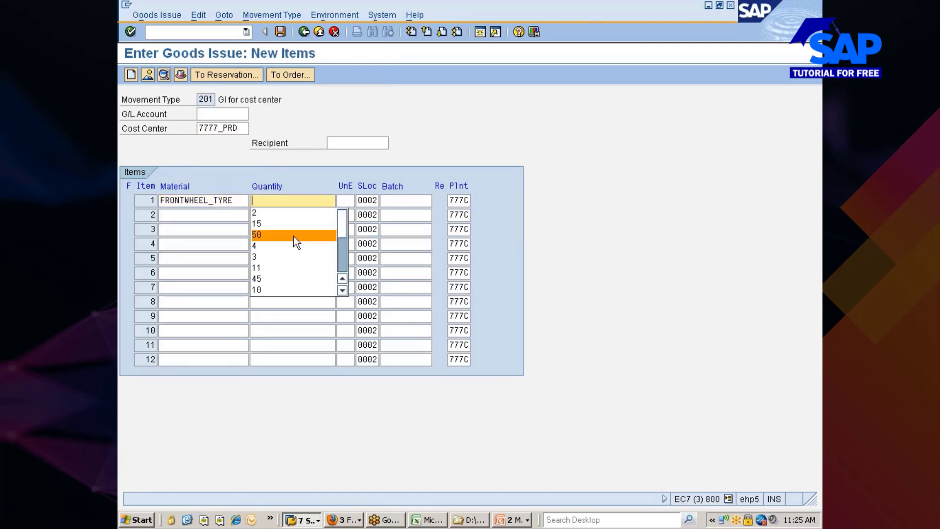
key("Down")
key("Return")
key("Return")
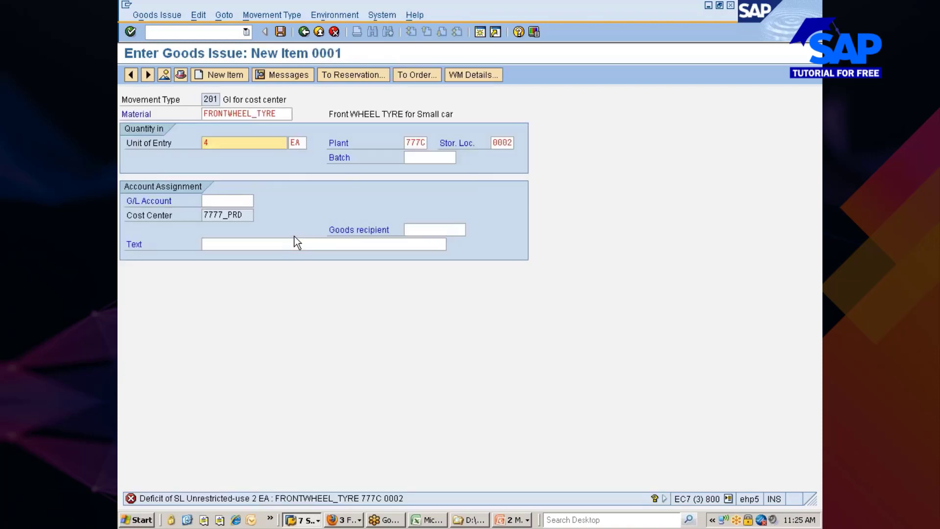
Set the item's quantity to 14 and its storage location to 0001, and check the goods issue item again
type("1")
left_click(508, 143)
key("BackSpace")
type("1")
key("Return")
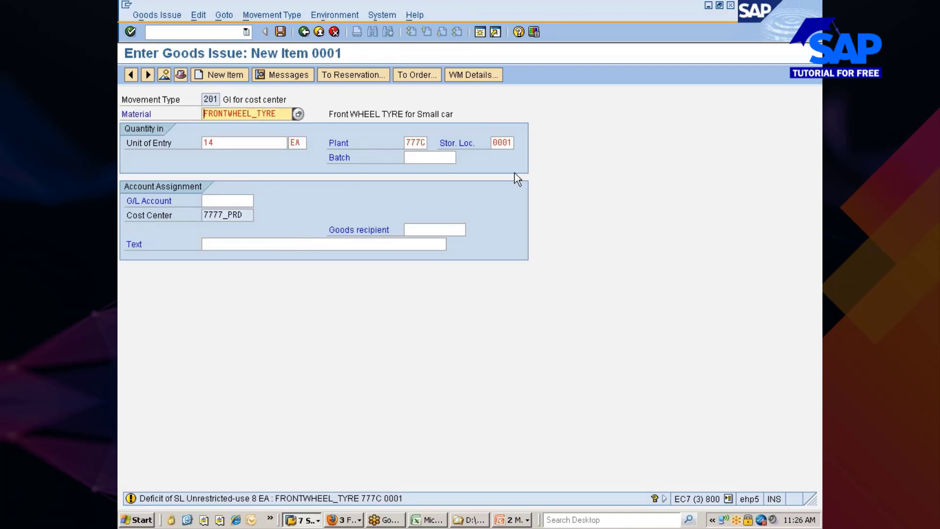
key("ctrl+s")
key("Tab")
Switch to the MM315_07.PPT presentation in PowerPoint and look through the Negative Stock for Materials notes page and the one following it
left_click(506, 523)
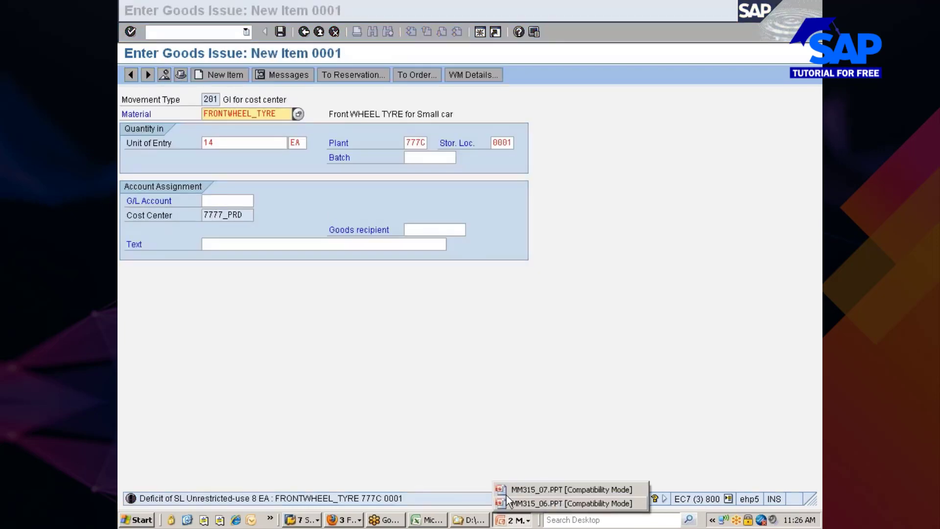
left_click(507, 493)
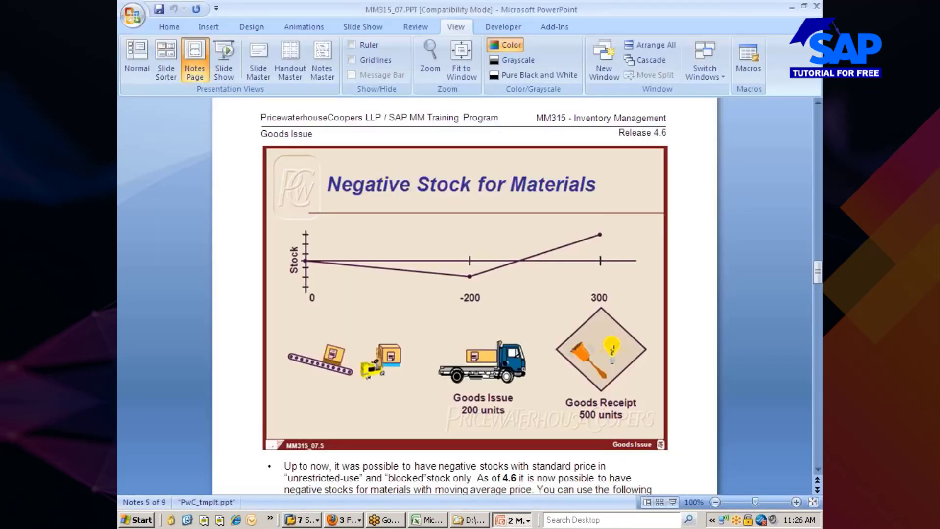
scroll(519, 482, "down", 3)
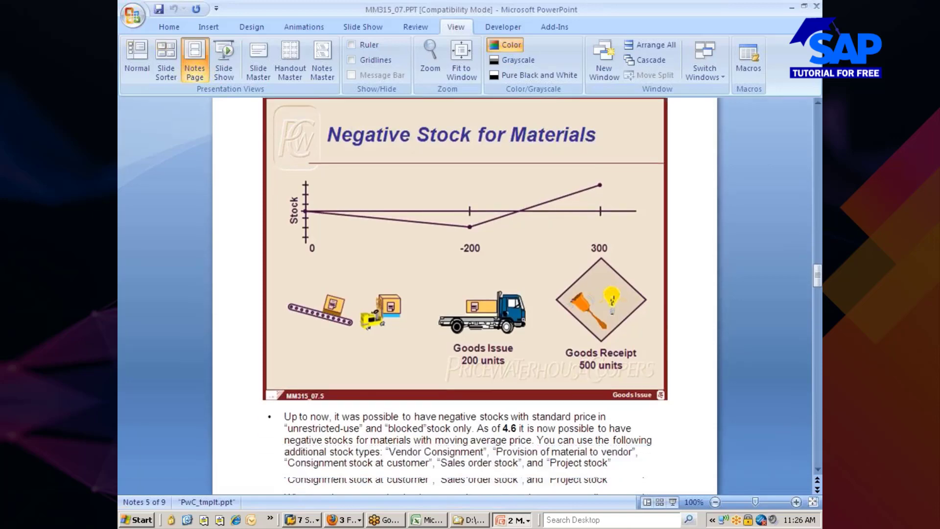
scroll(519, 483, "down", 7)
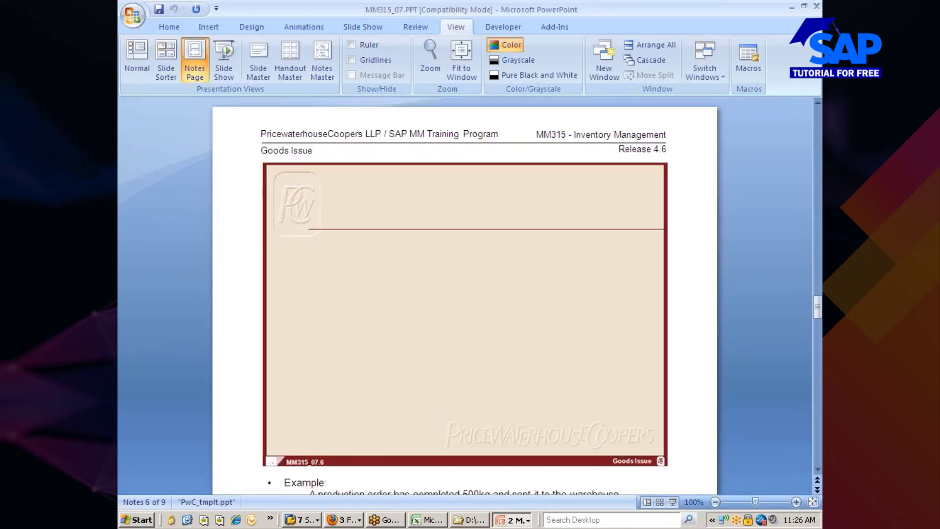
Run the slide show and advance through Unplanned Goods Issues to the Effects of a Goods Issue slide
left_click(673, 502)
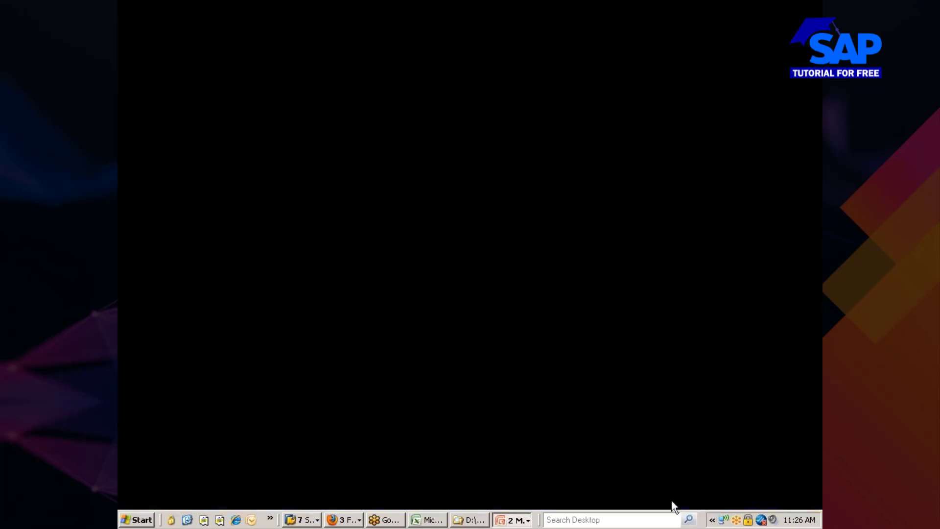
left_click(642, 499)
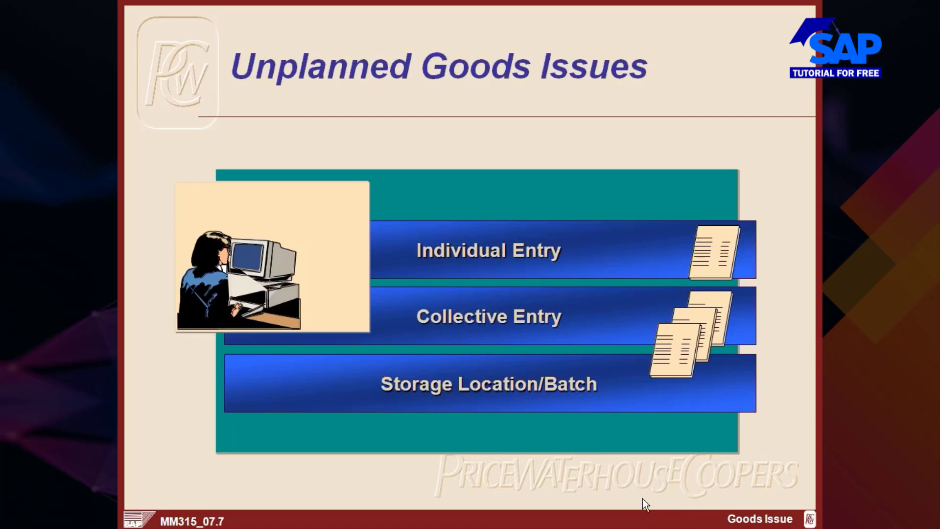
left_click(642, 498)
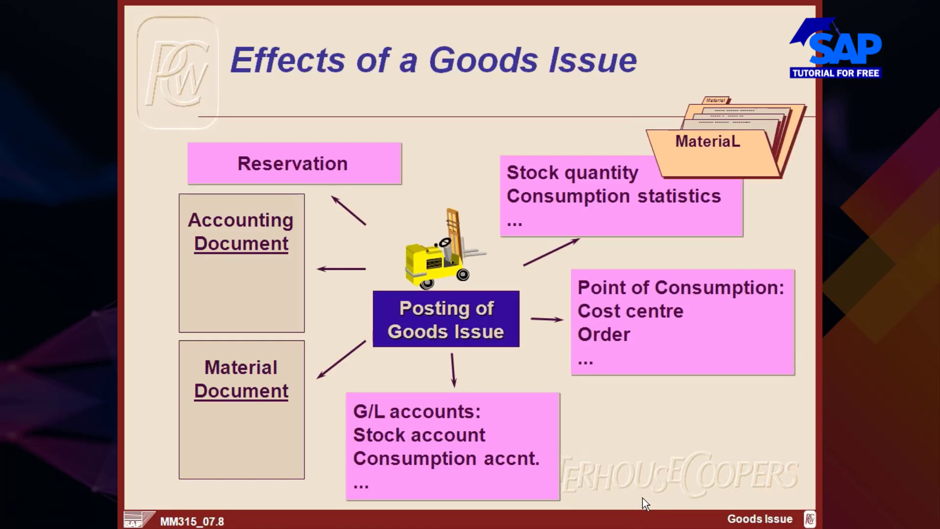
Switch back to SAP and bring up the Stock Overview basic list for FRONTWHEEL_TYRE
key("alt+Tab")
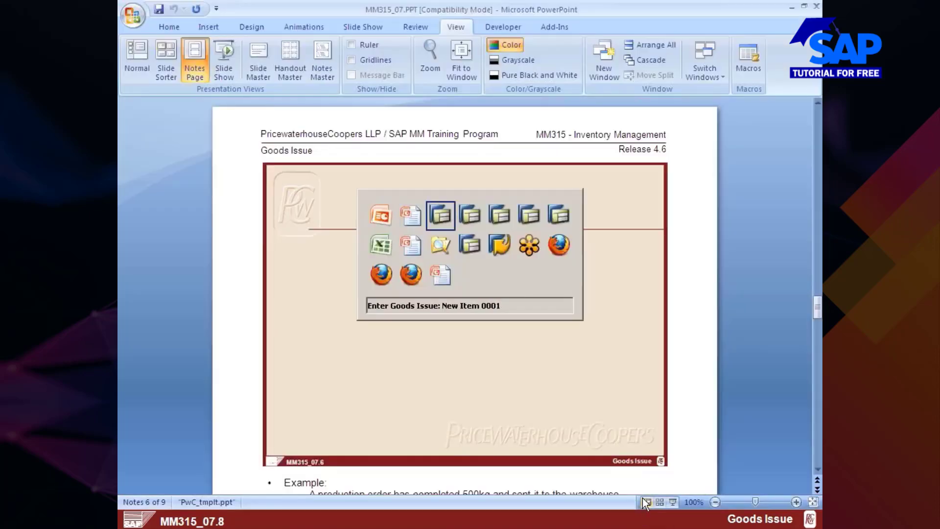
key("alt+Tab")
key("alt+Tab")
key("alt+Tab")
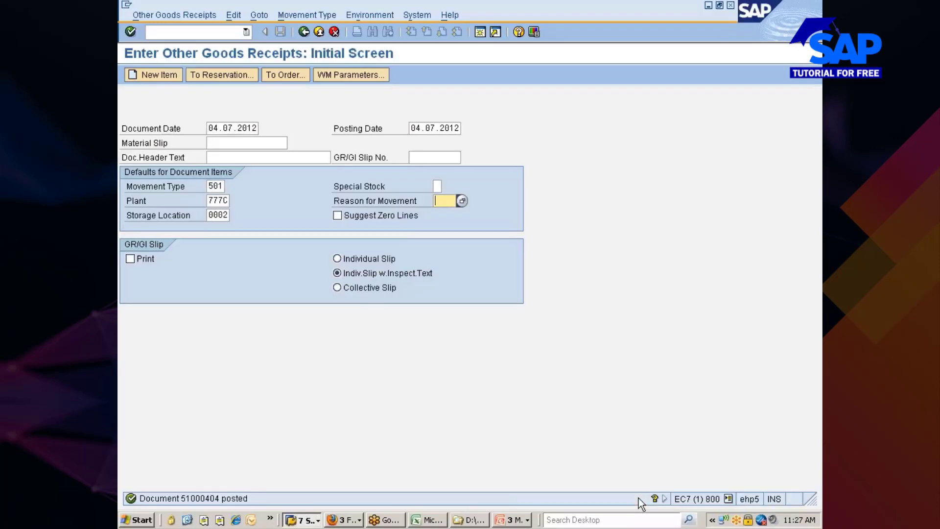
left_click(302, 520)
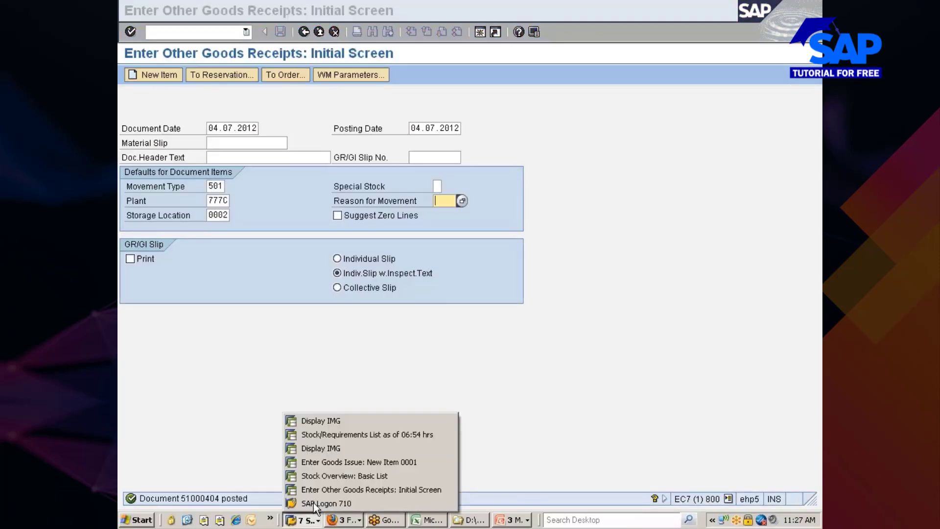
left_click(333, 478)
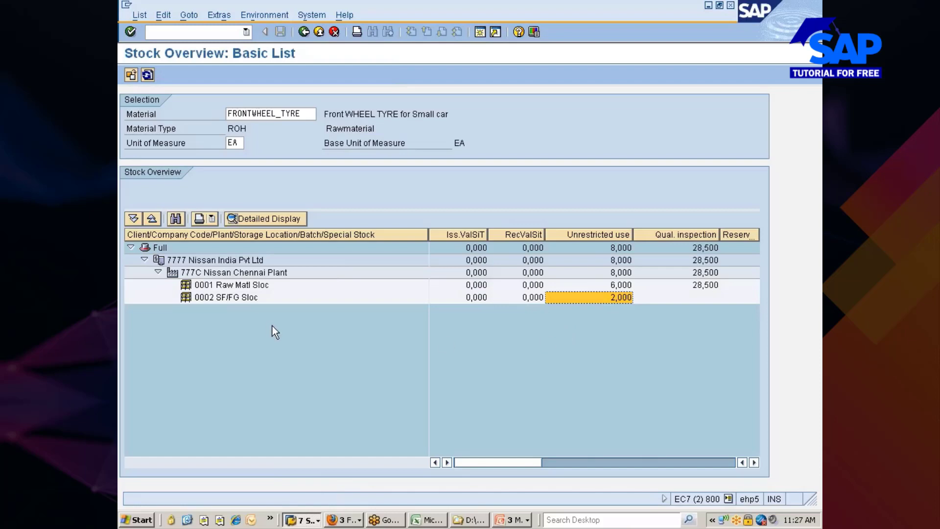
left_click(536, 273)
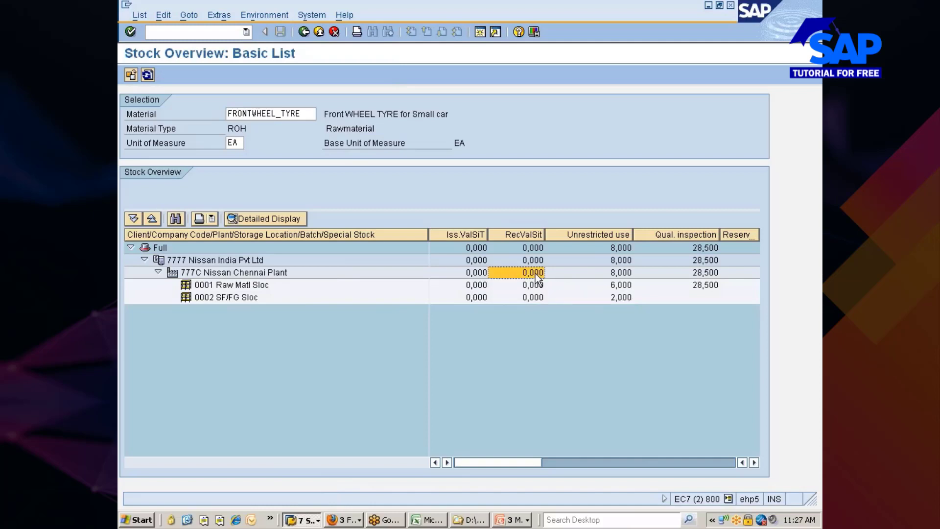
Display the FRONTWHEEL_TYRE material master from the stock overview and look at its plant stock view
left_click(262, 15)
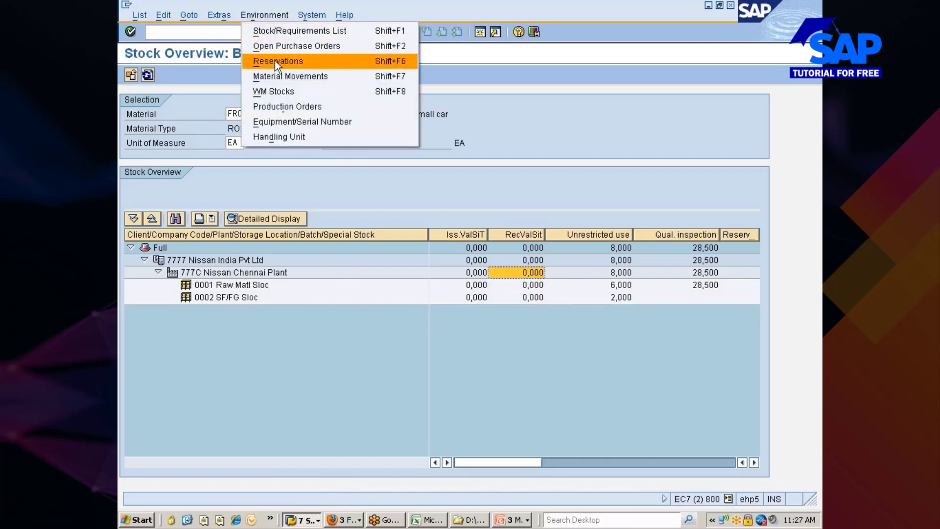
left_click(220, 13)
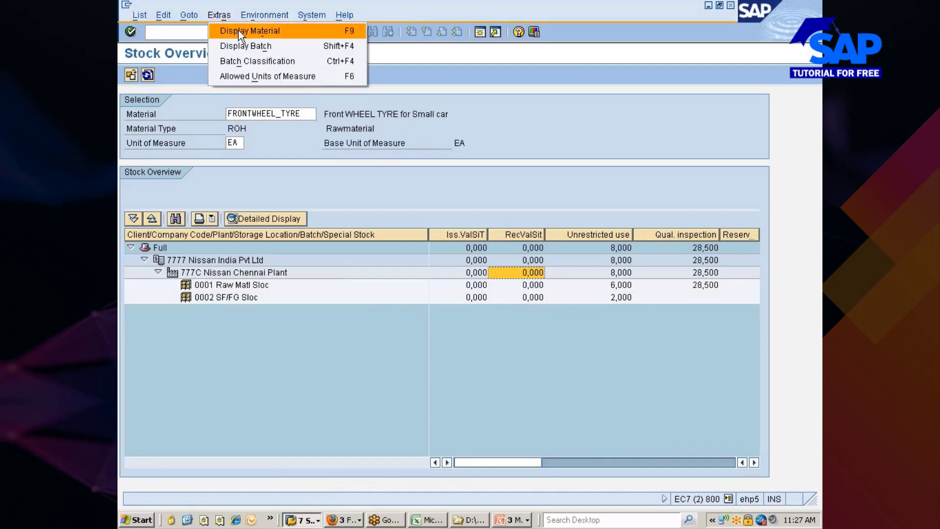
left_click(238, 31)
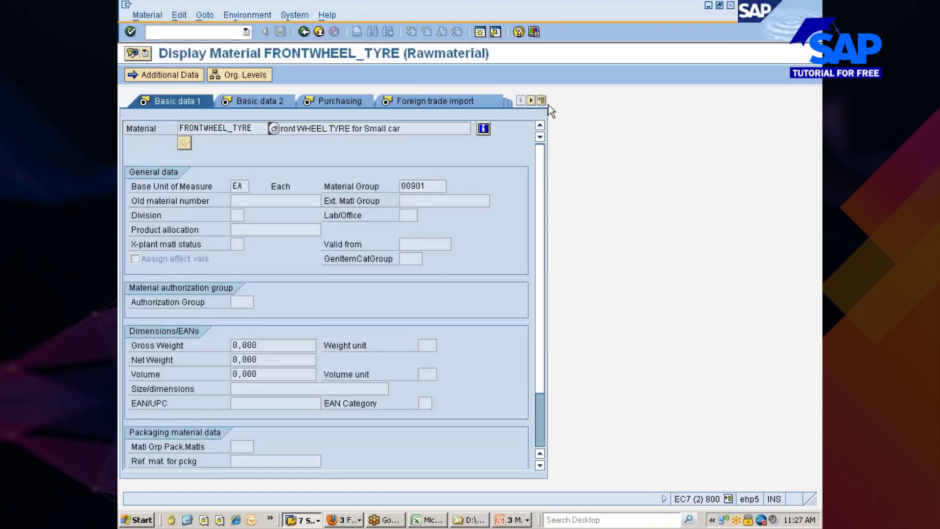
left_click(542, 101)
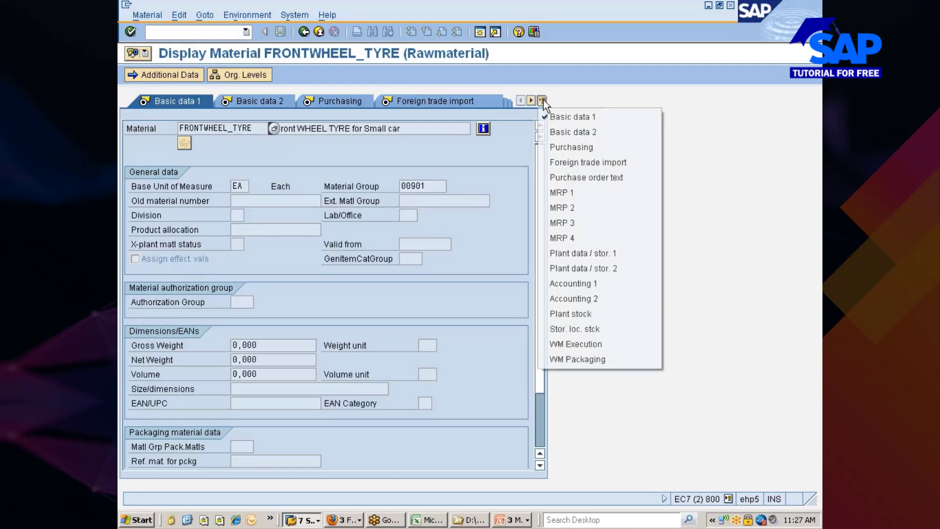
left_click(574, 314)
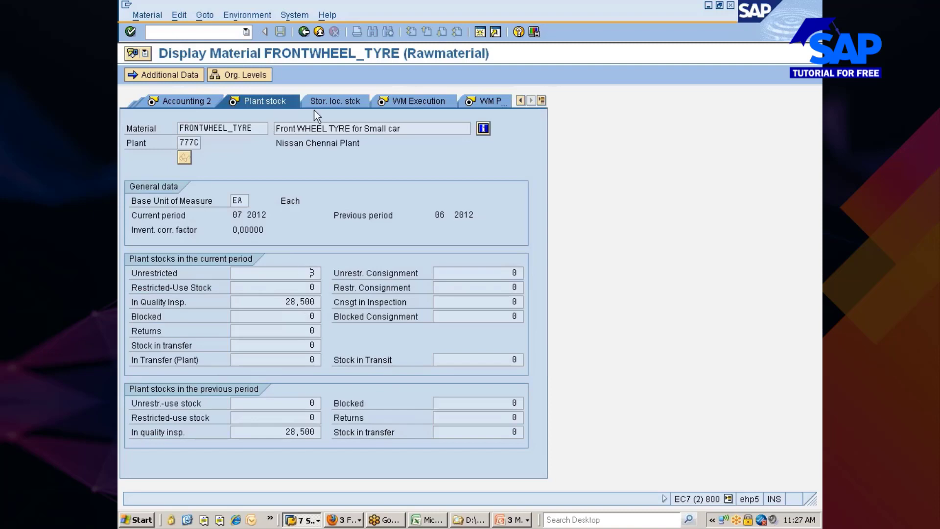
View the material's storage location stock for plant 777C and storage location 0001
left_click(333, 104)
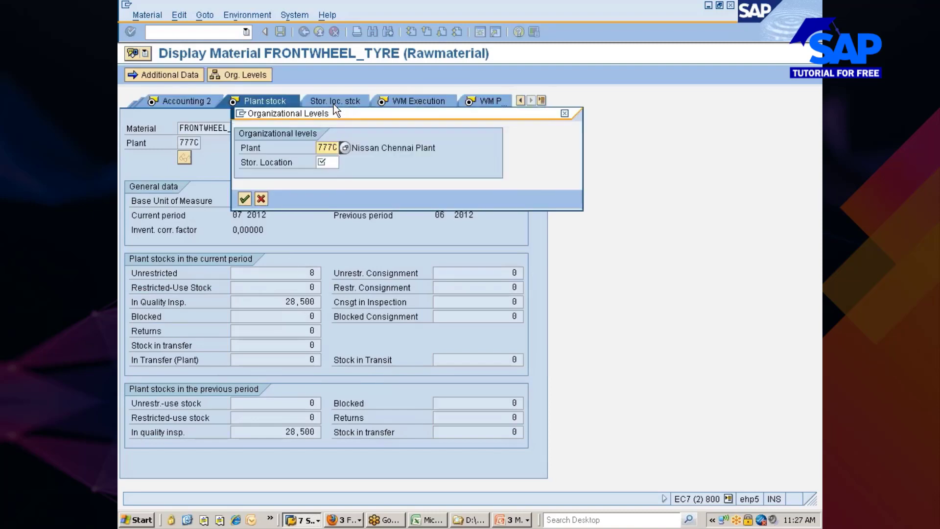
key("Tab")
type("0001")
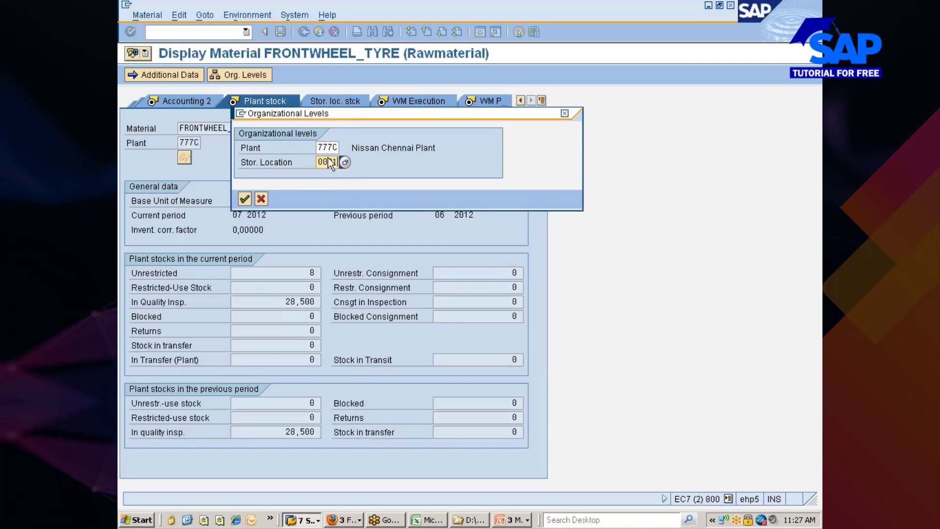
key("Return")
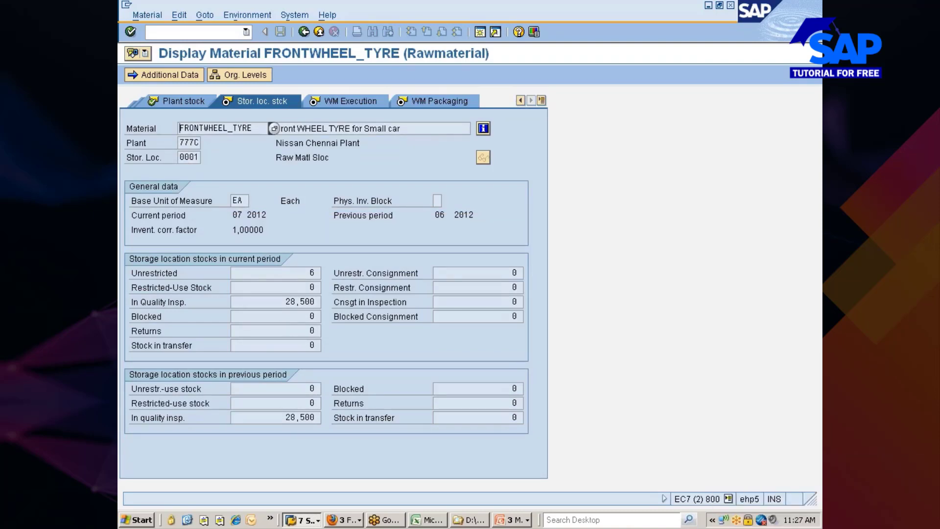
Finish the PowerPoint slide show through the Chapter 7 Goods Issue review slide, and close the MM315_07.PPT and MM315_06.PPT presentations
left_click(516, 521)
left_click(529, 477)
left_click(522, 477)
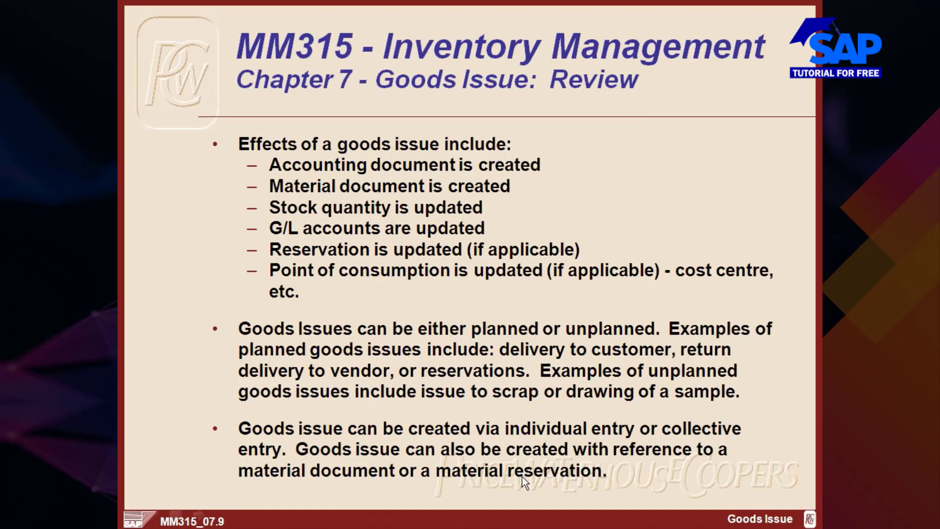
left_click(522, 476)
left_click(521, 474)
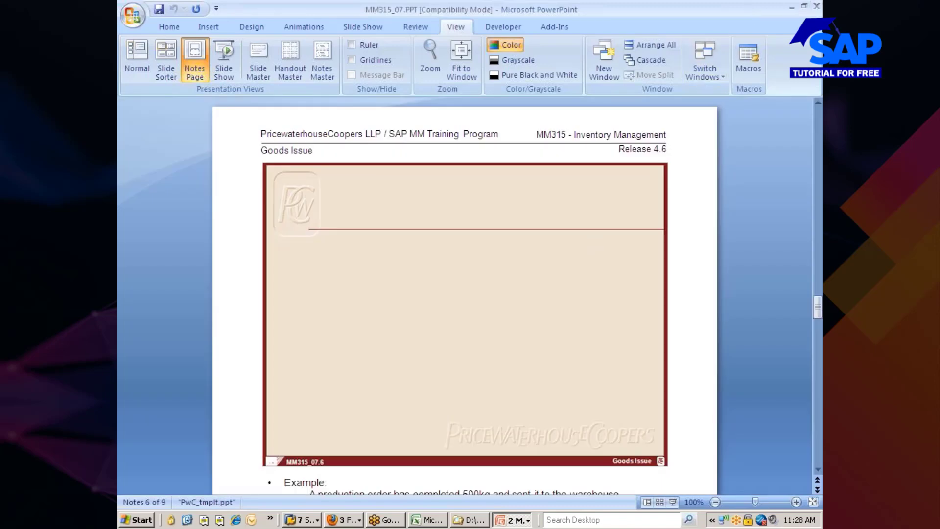
left_click(816, 6)
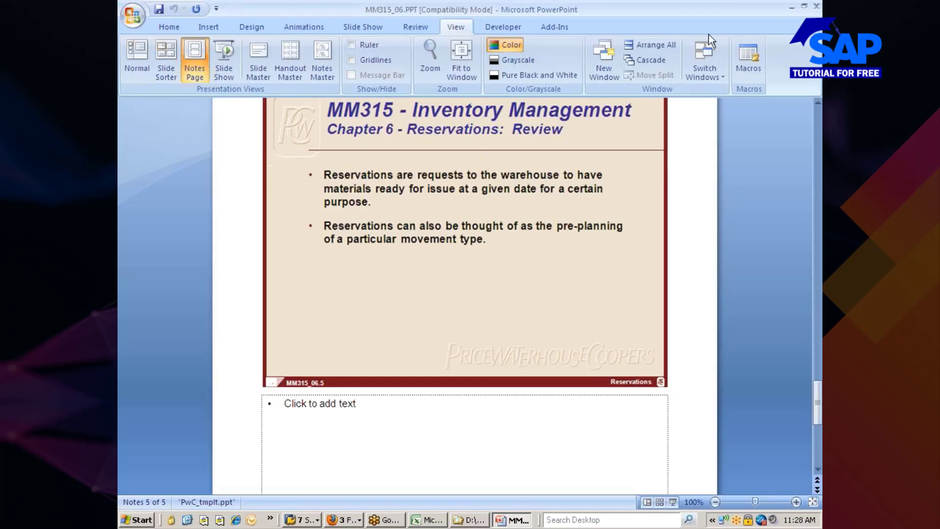
left_click(816, 6)
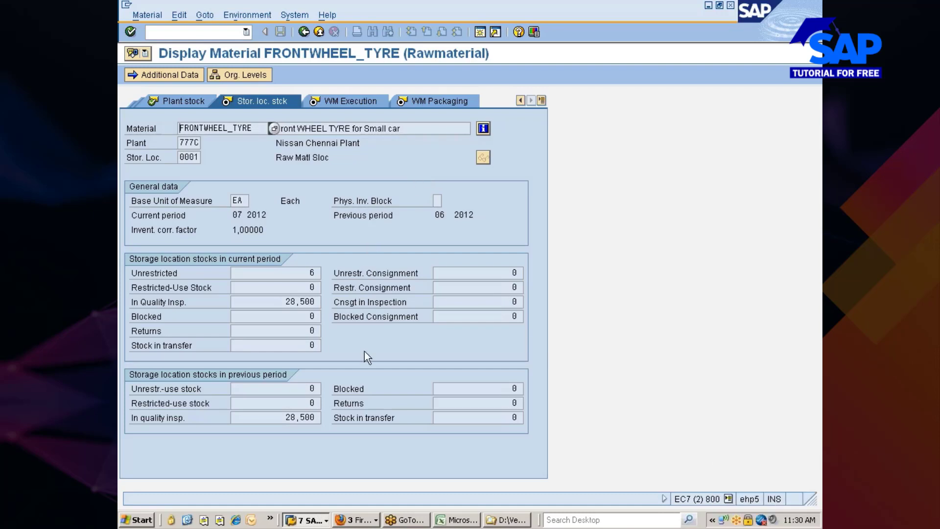
Switch to the Trading Latest Quote window in Firefox, refresh the BF Utilities Limited quote, and minimize the window
left_click(352, 518)
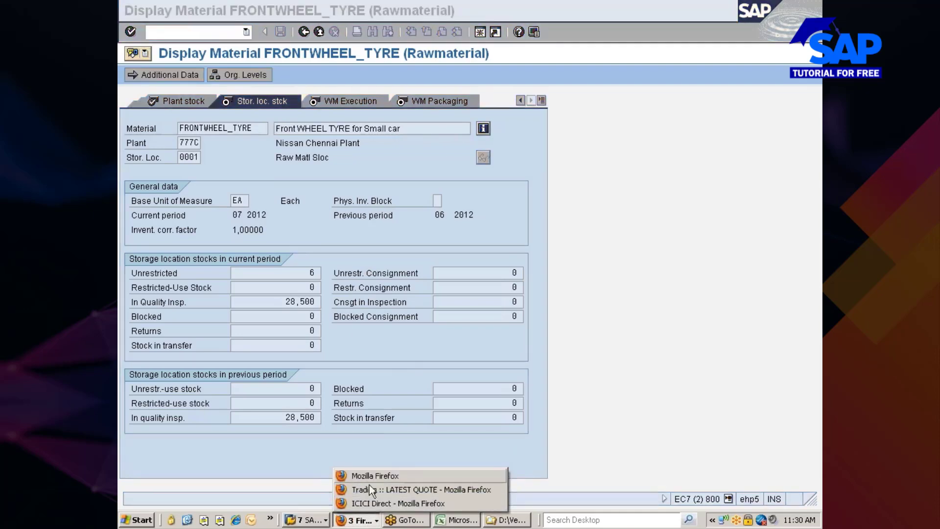
left_click(369, 488)
left_click(400, 70)
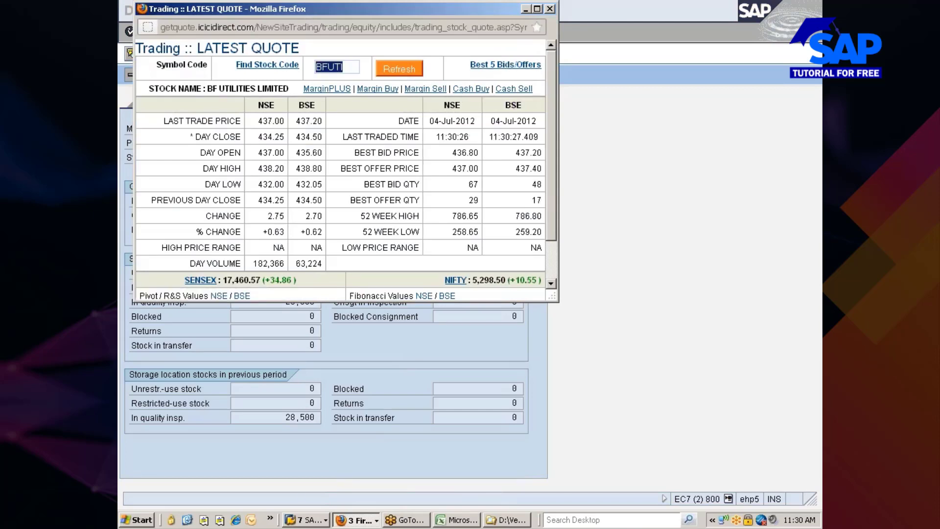
left_click(526, 10)
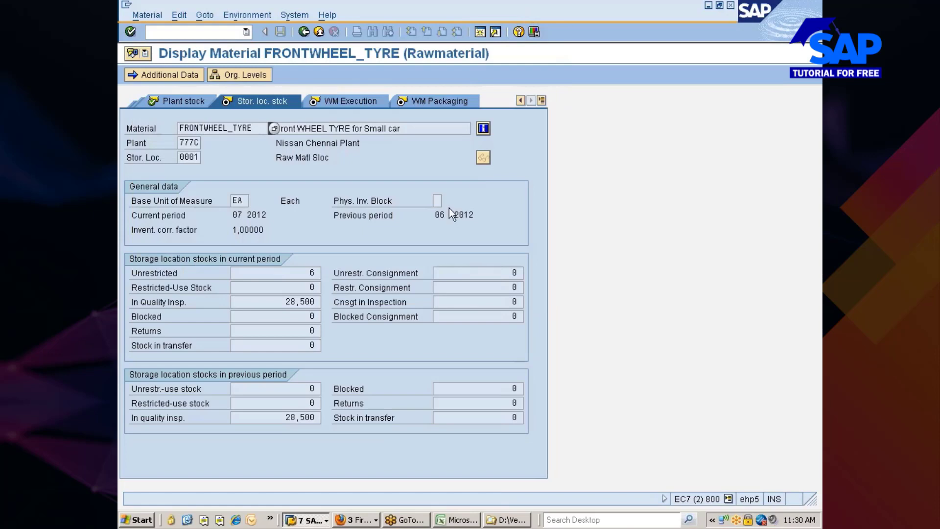
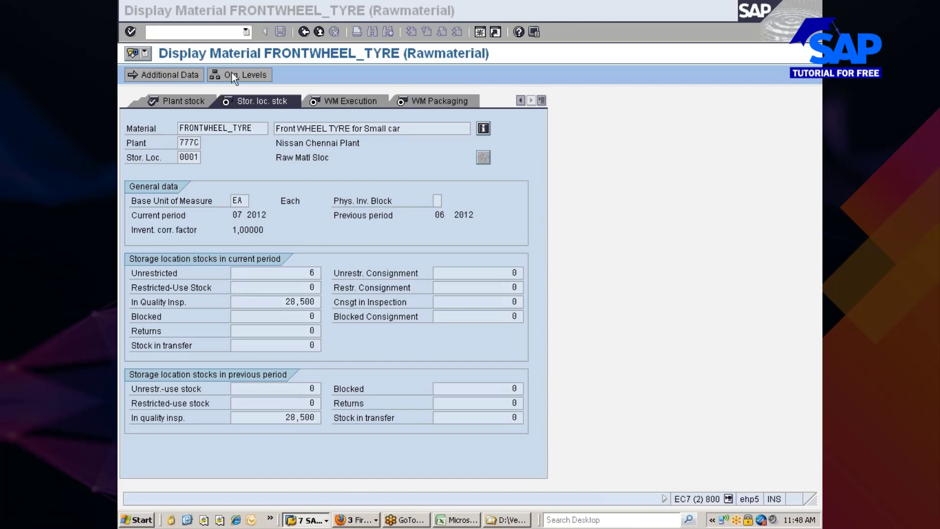
Leave the material display in SAP and start the automatic purchase order creation transaction with /nme59
left_click(219, 33)
type("/nme")
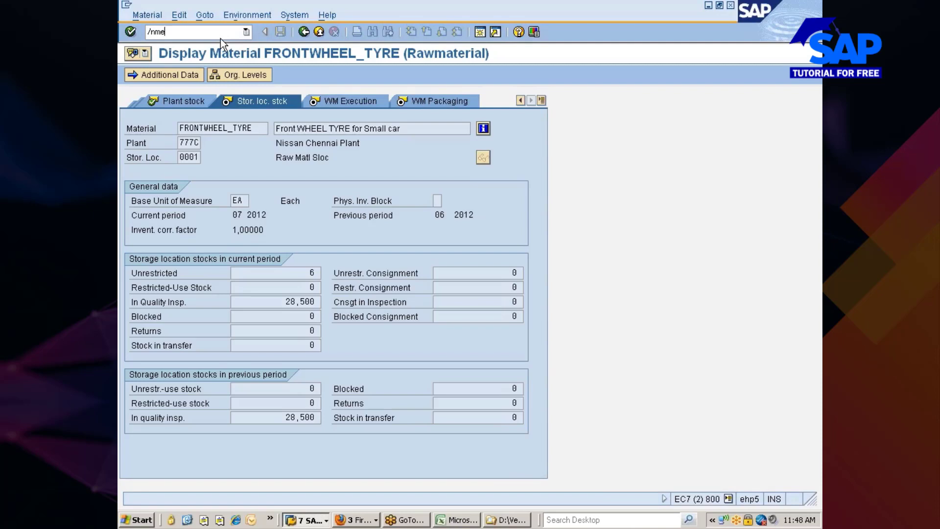
type("59")
key("Return")
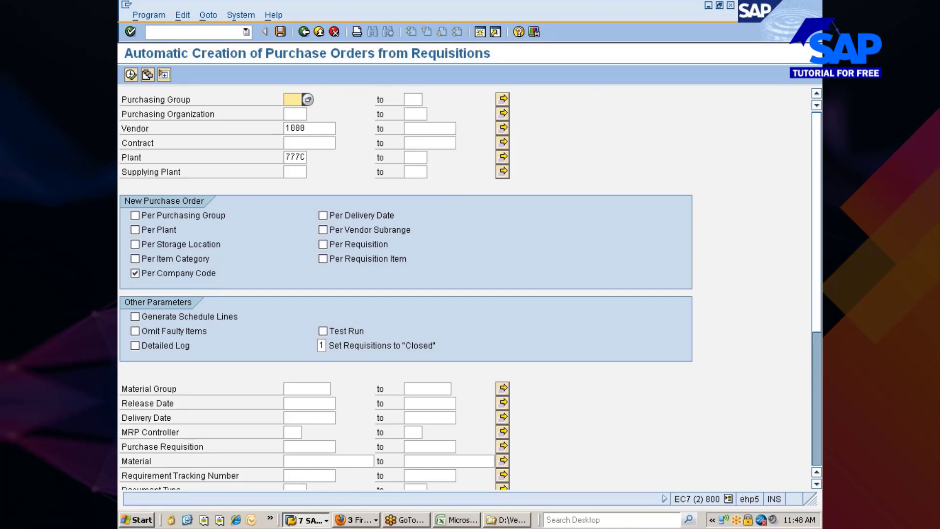
Clear the vendor from the selection criteria for automatic purchase order creation
left_click(310, 128)
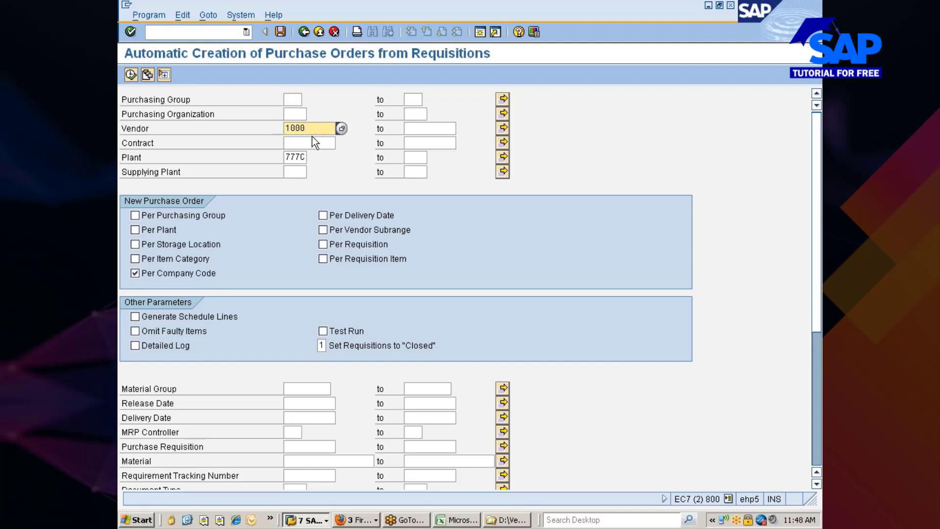
key("BackSpace")
key("BackSpace")
key("BackSpace")
key("BackSpace")
key("Tab")
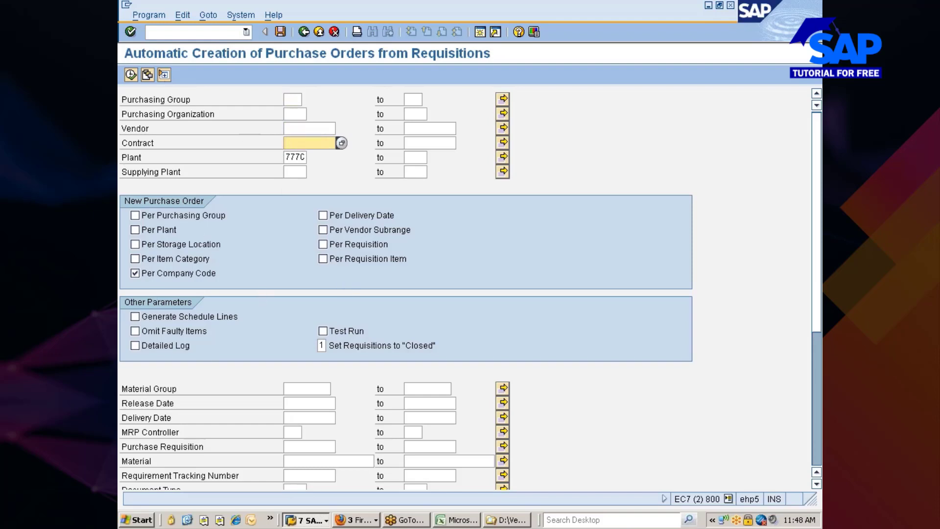
Open the variant directory of the purchase order creation program and choose the SAP&STANDARD variant
left_click(155, 14)
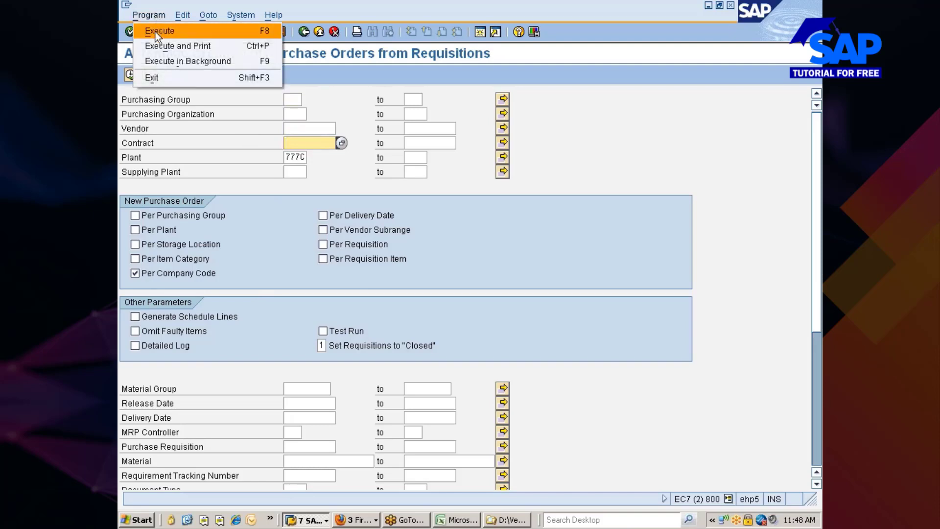
mouse_move(179, 14)
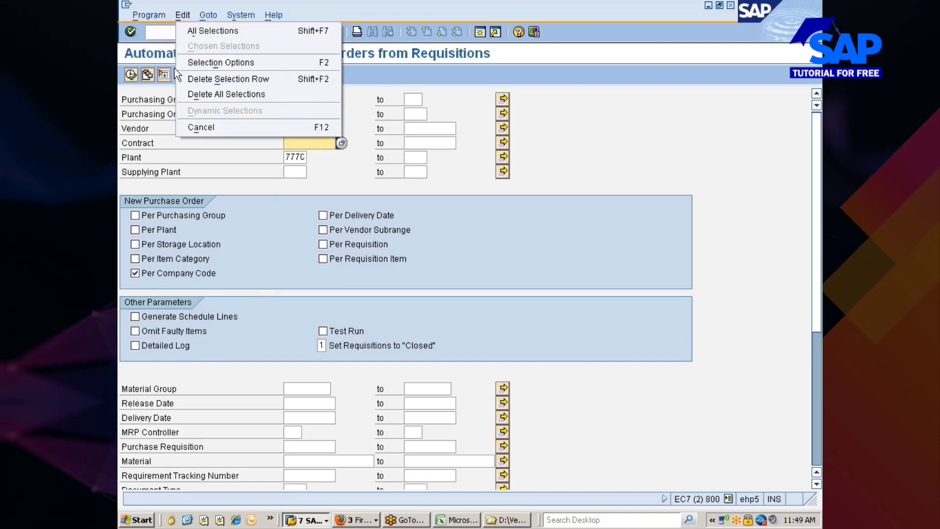
left_click(218, 164)
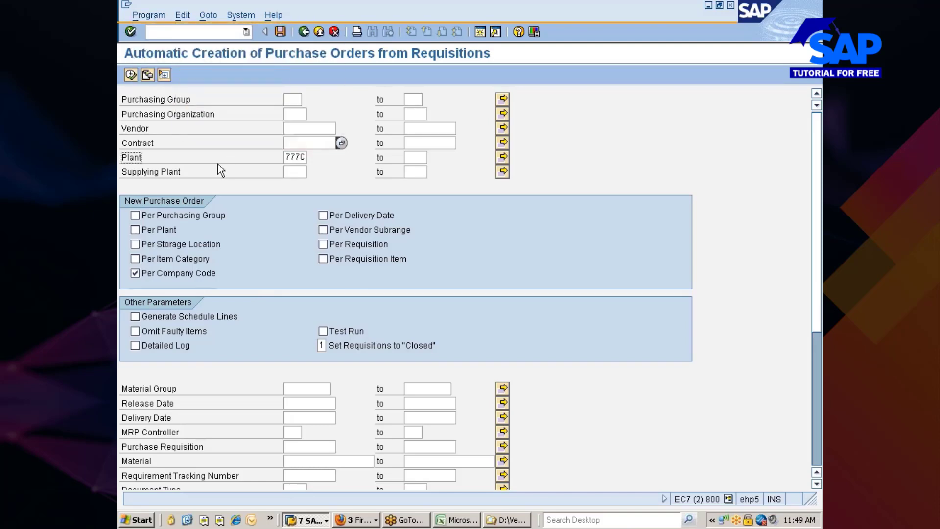
left_click(153, 78)
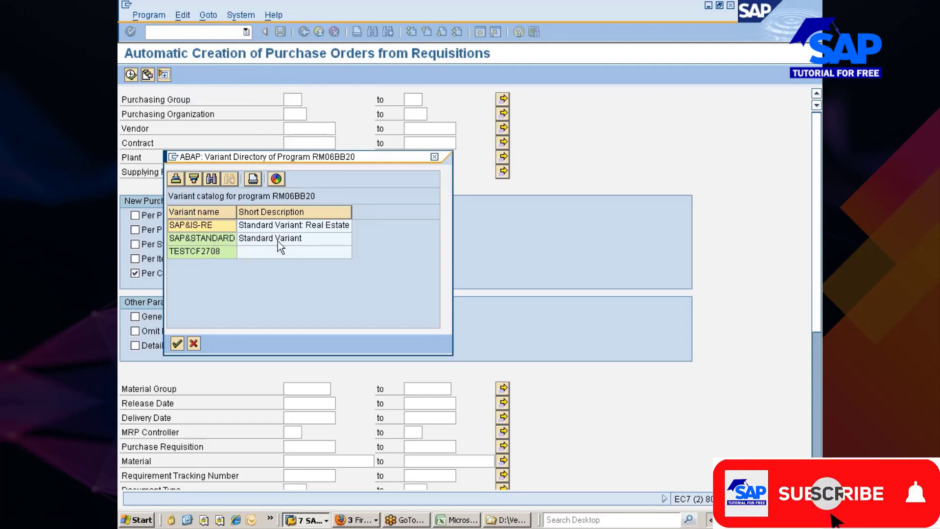
left_click(203, 237)
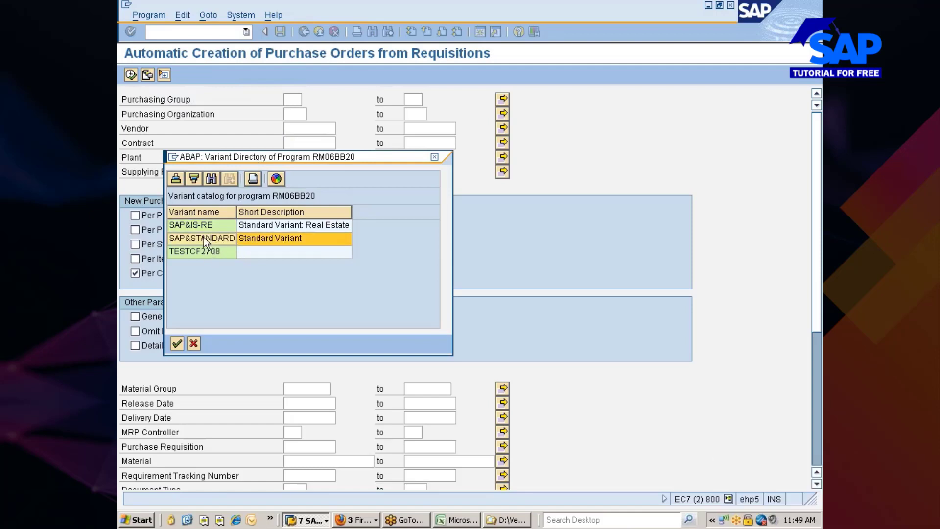
double_click(204, 239)
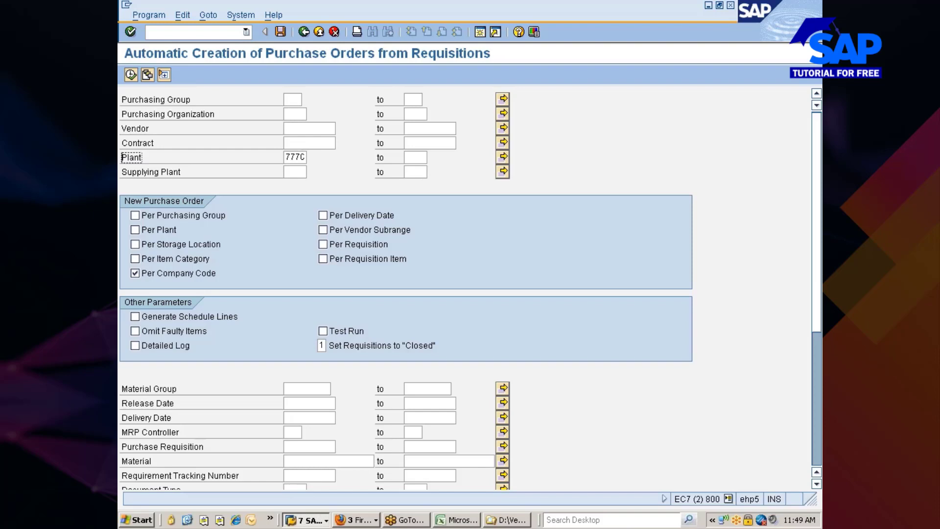
left_click(309, 129)
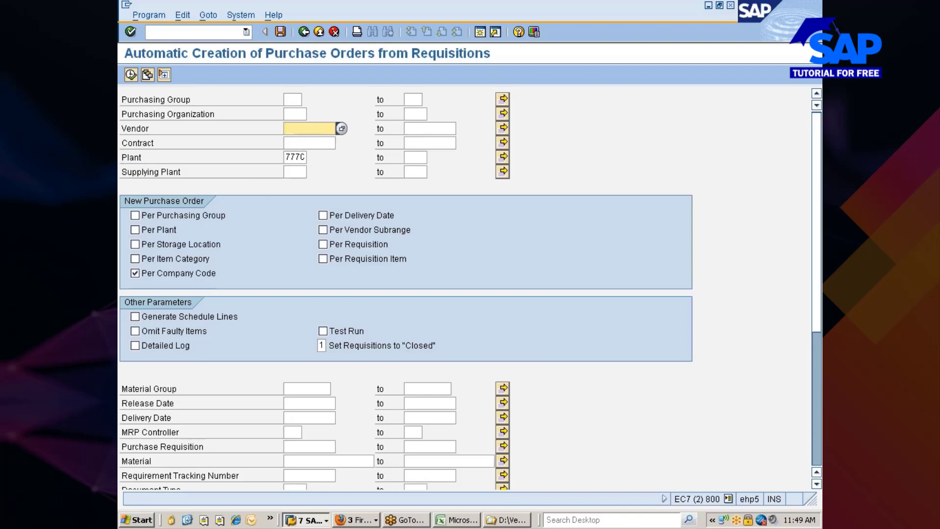
left_click(310, 143)
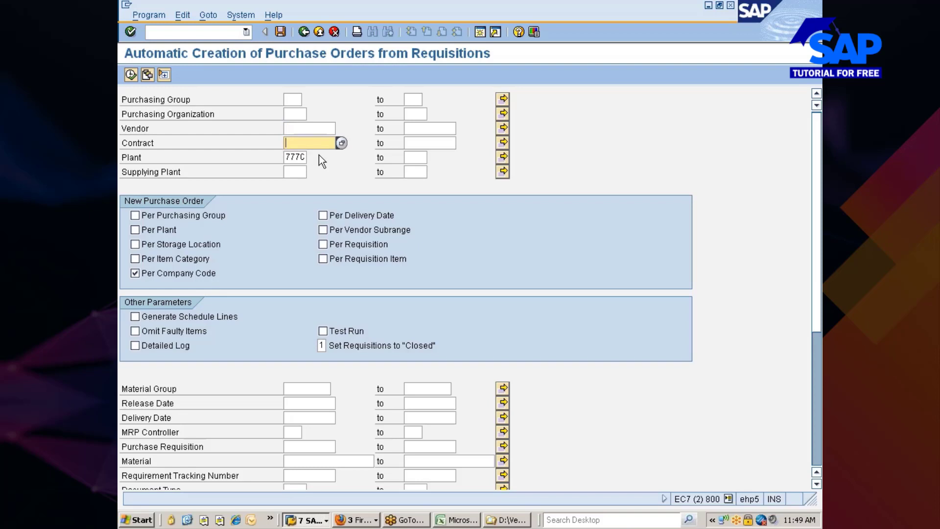
key("Up")
key("Down")
Look through the variant catalog of the purchase order creation program and close it without choosing a variant
left_click(209, 17)
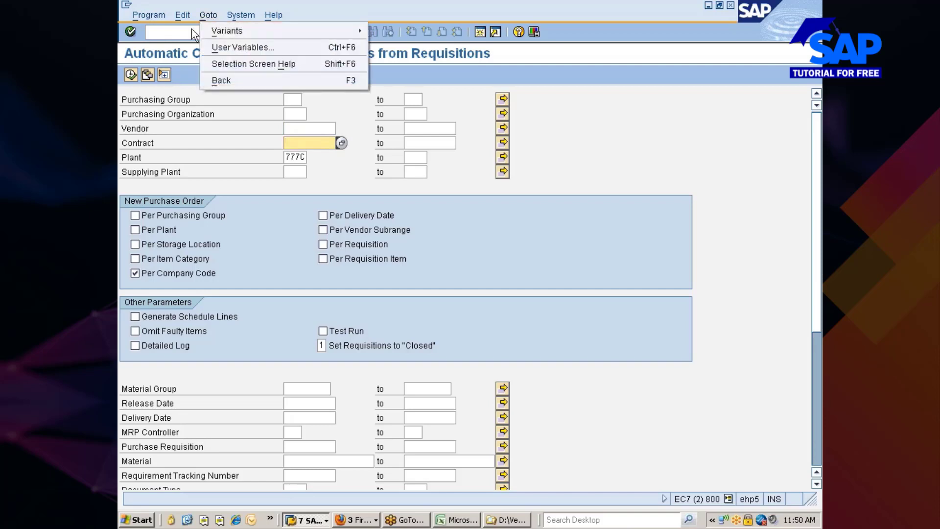
mouse_move(231, 32)
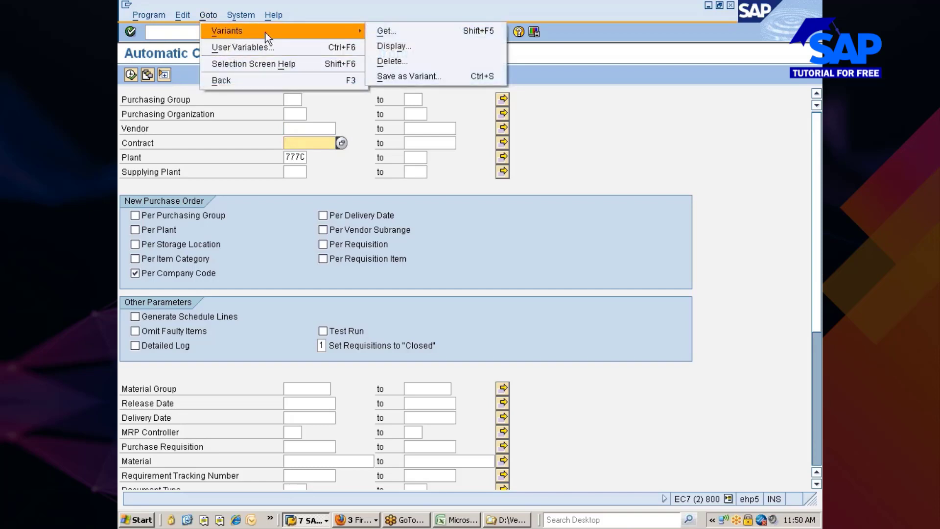
left_click(401, 32)
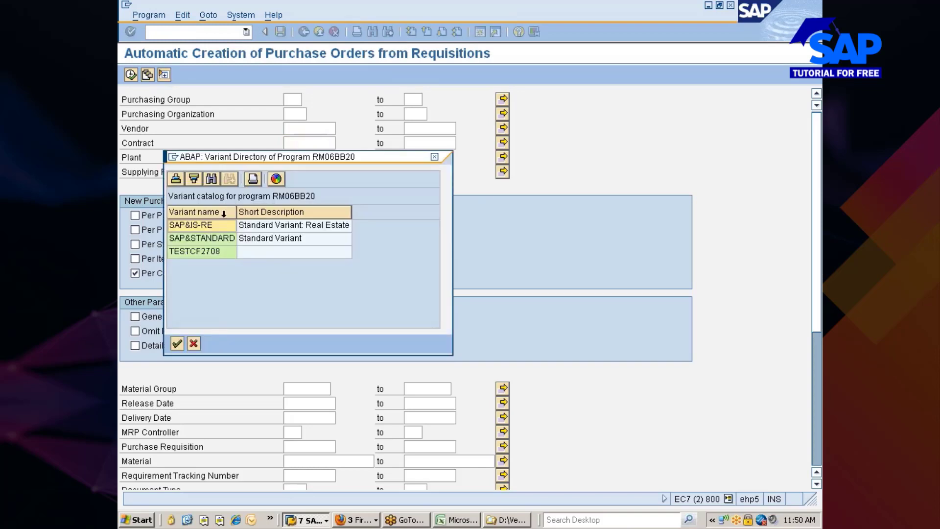
left_click(193, 344)
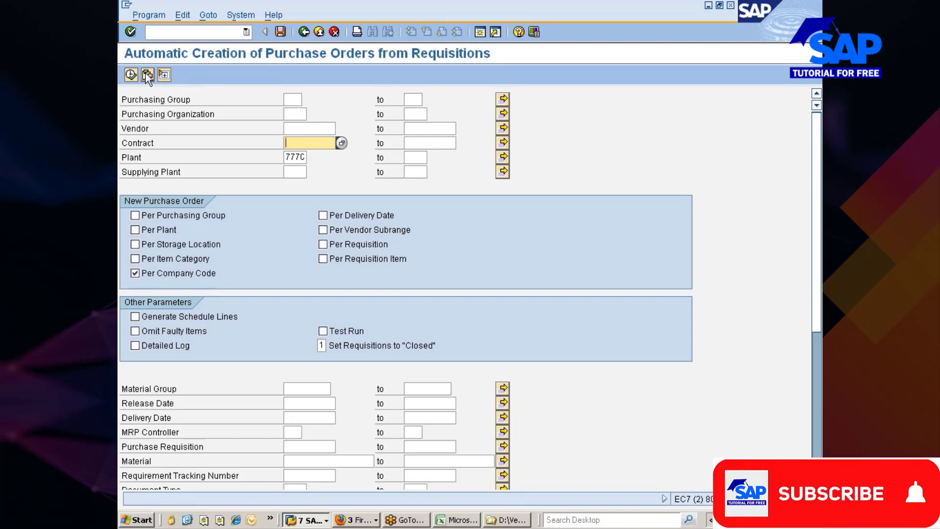
left_click(154, 15)
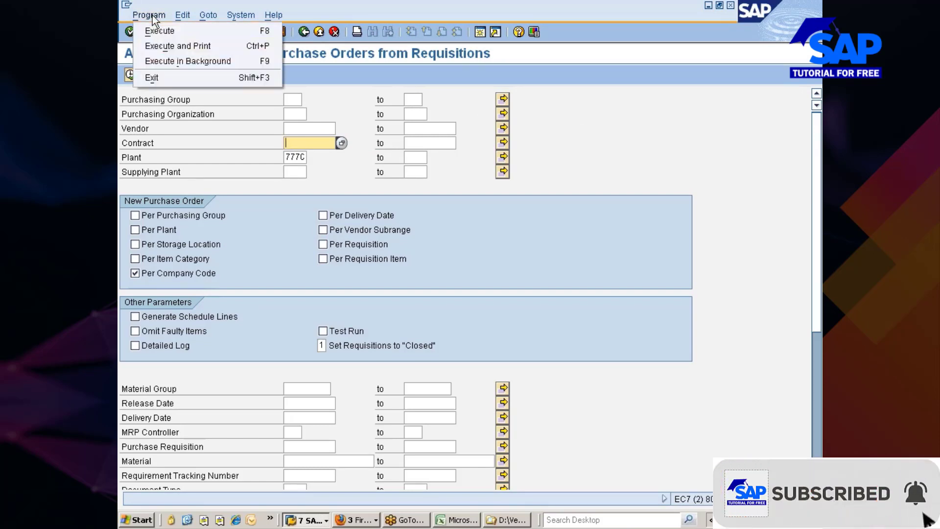
left_click(179, 17)
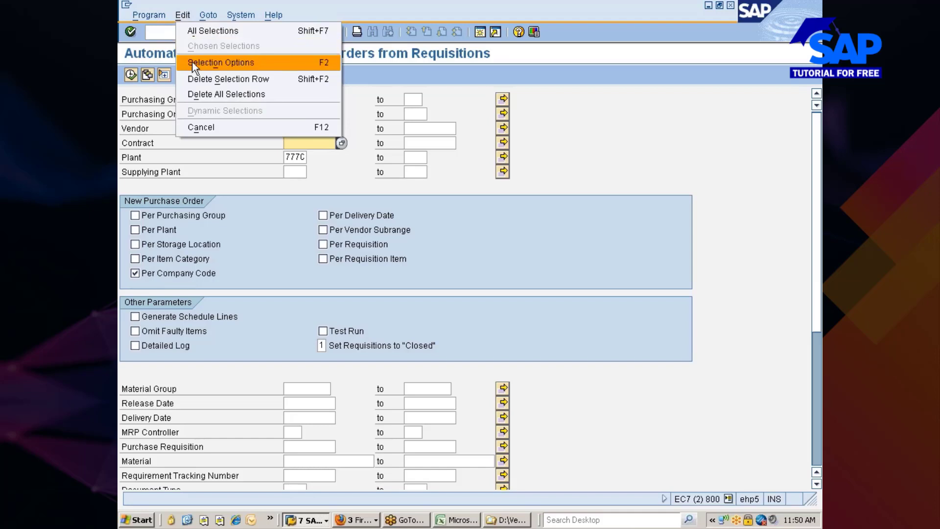
mouse_move(218, 19)
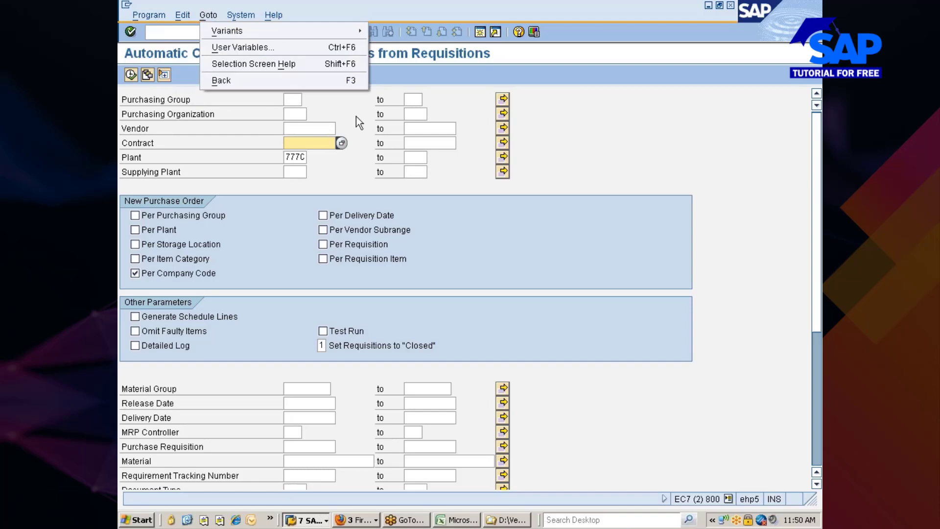
left_click(345, 110)
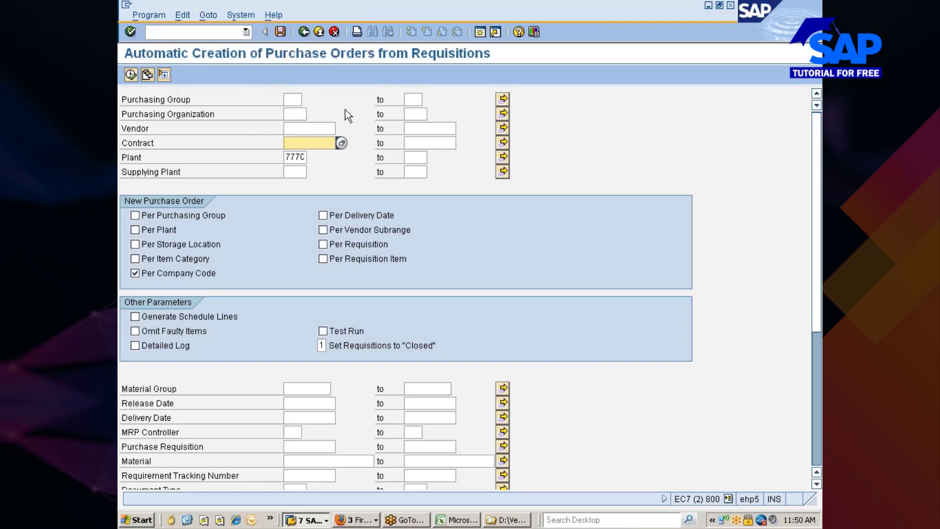
Restrict the automatic purchase order creation to vendor 305102
left_click(302, 125)
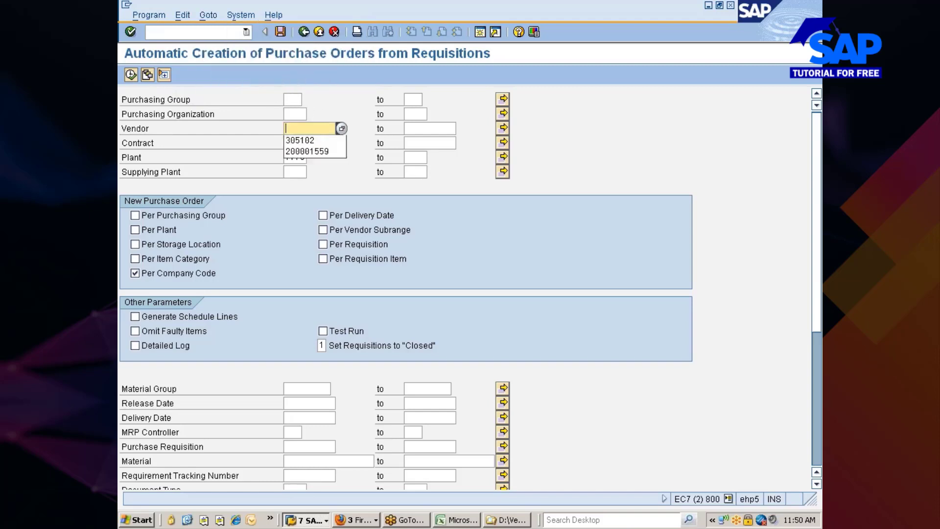
left_click(298, 143)
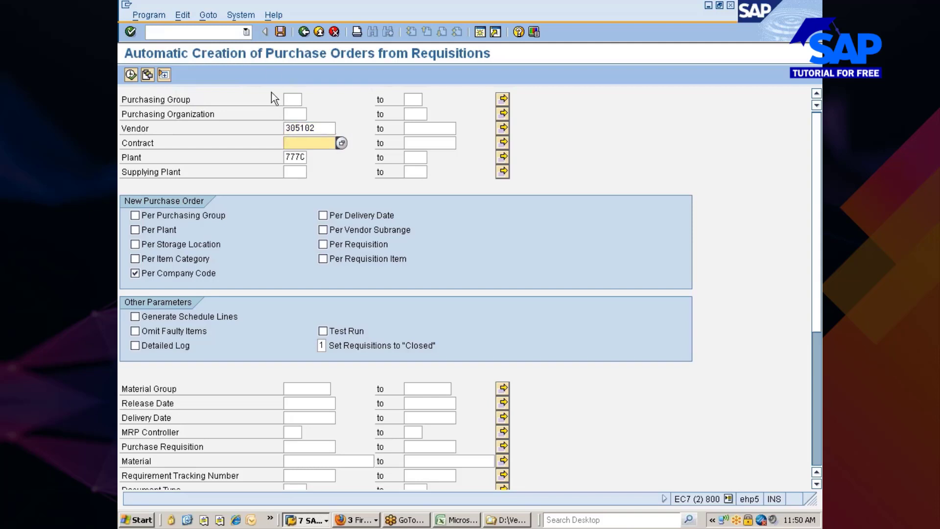
left_click(280, 32)
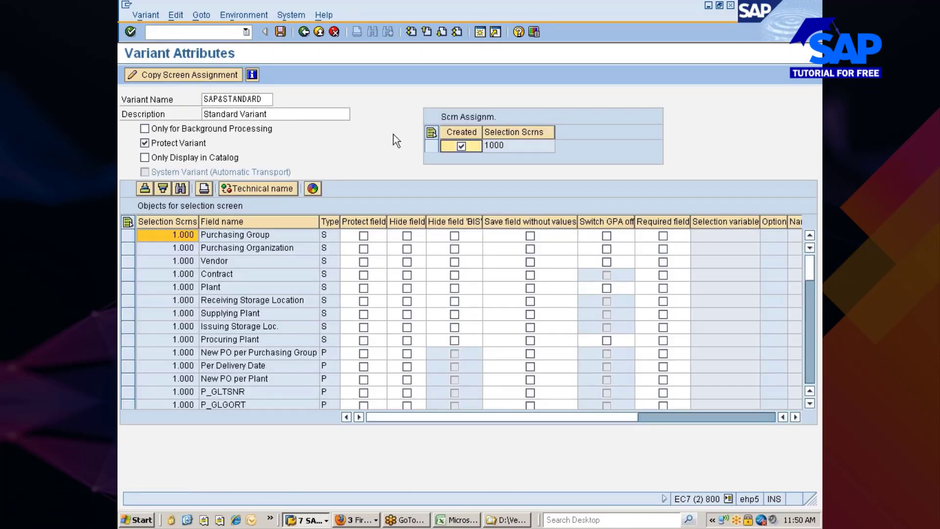
left_click(264, 99)
key("BackSpace")
key("BackSpace")
key("BackSpace")
key("BackSpace")
key("BackSpace")
key("BackSpace")
key("BackSpace")
key("BackSpace")
key("BackSpace")
key("BackSpace")
key("BackSpace")
key("BackSpace")
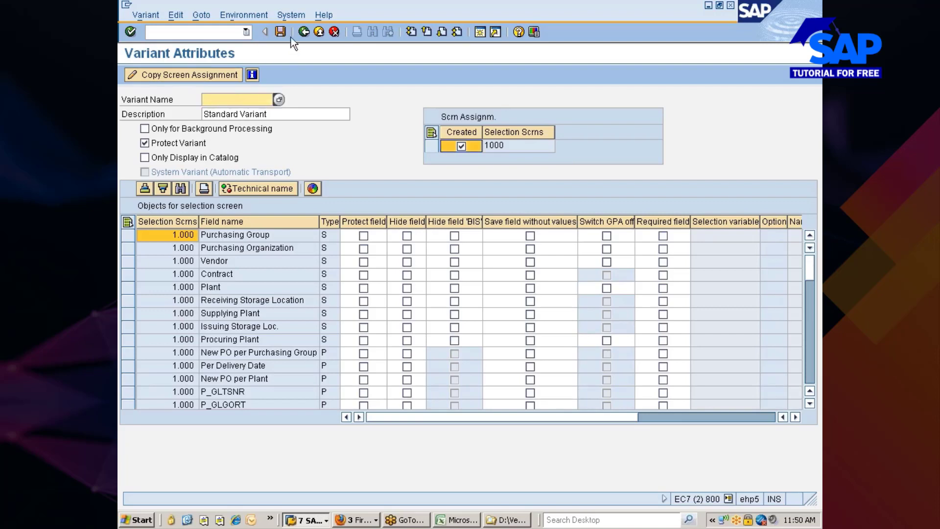
left_click(304, 33)
left_click(149, 14)
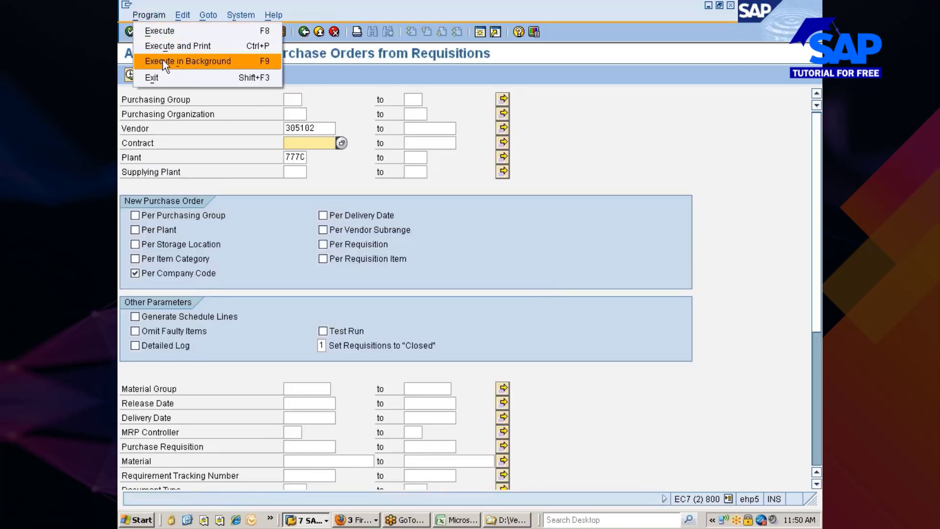
left_click(339, 102)
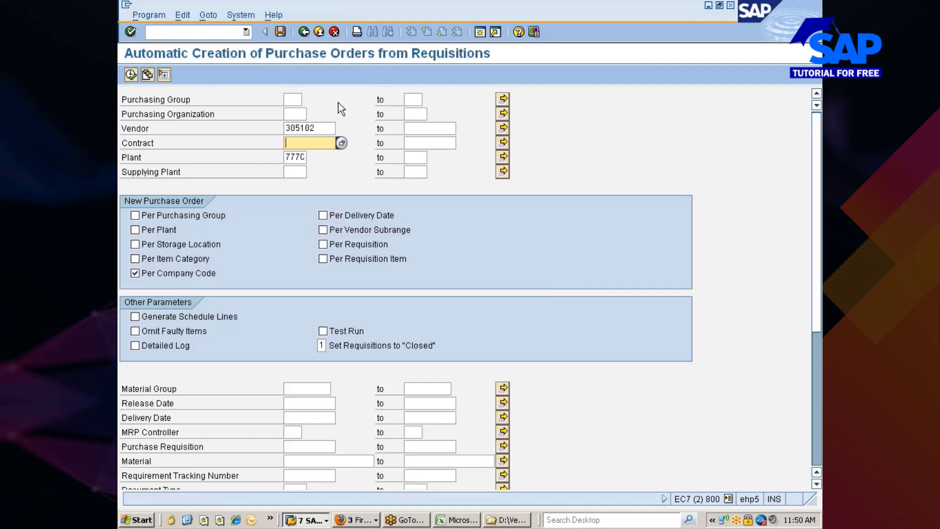
left_click(157, 15)
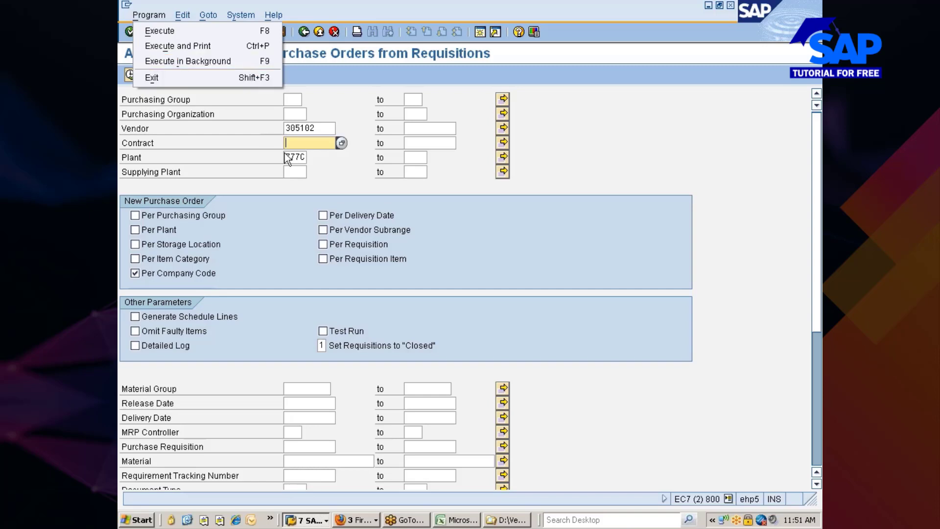
key("Escape")
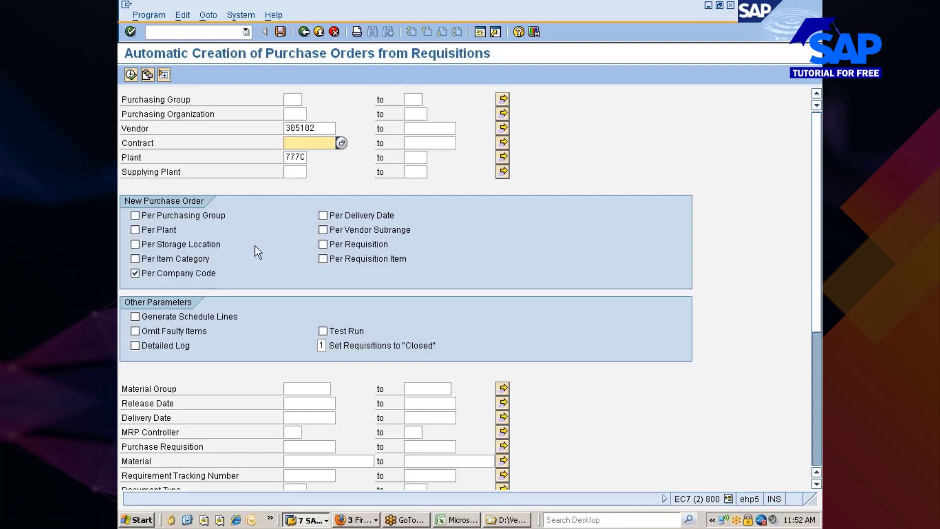
Switch to the goods issue session and start creating a purchase order there with /nme21n
left_click(306, 520)
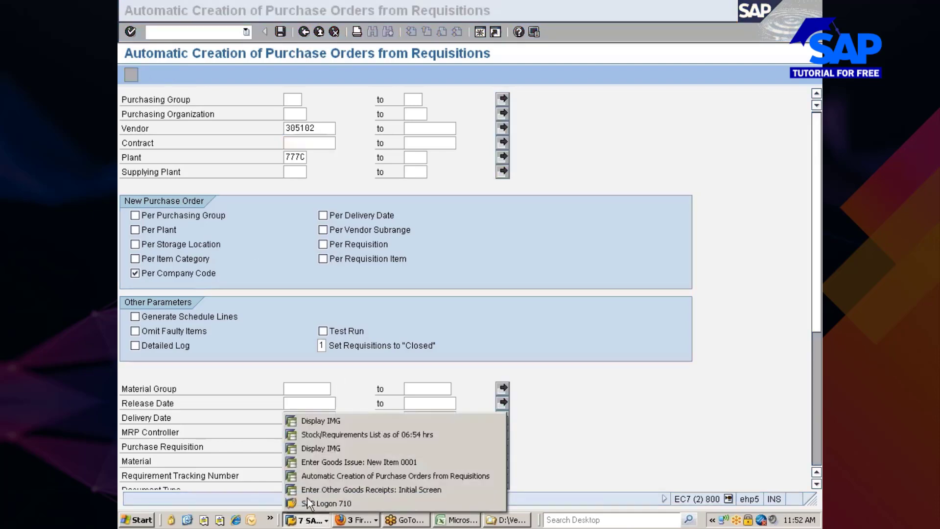
left_click(317, 461)
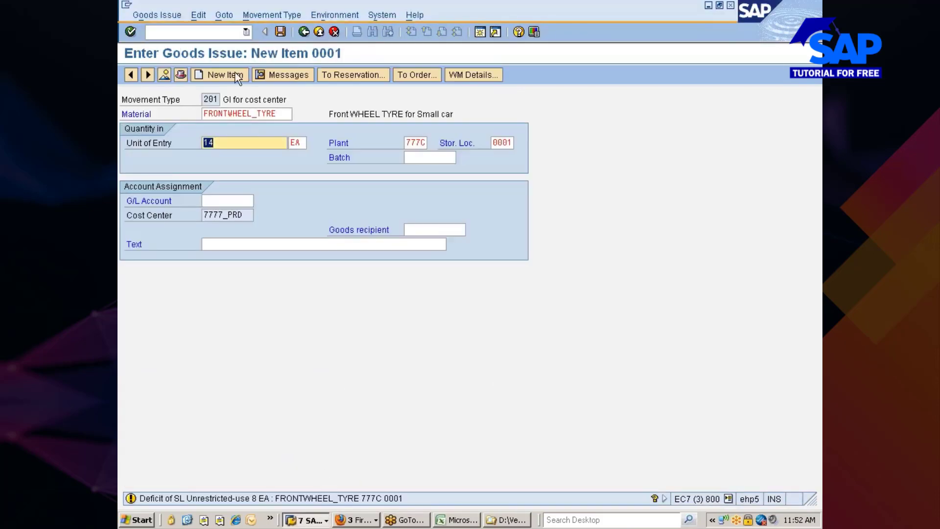
left_click(235, 74)
type("/nme21n")
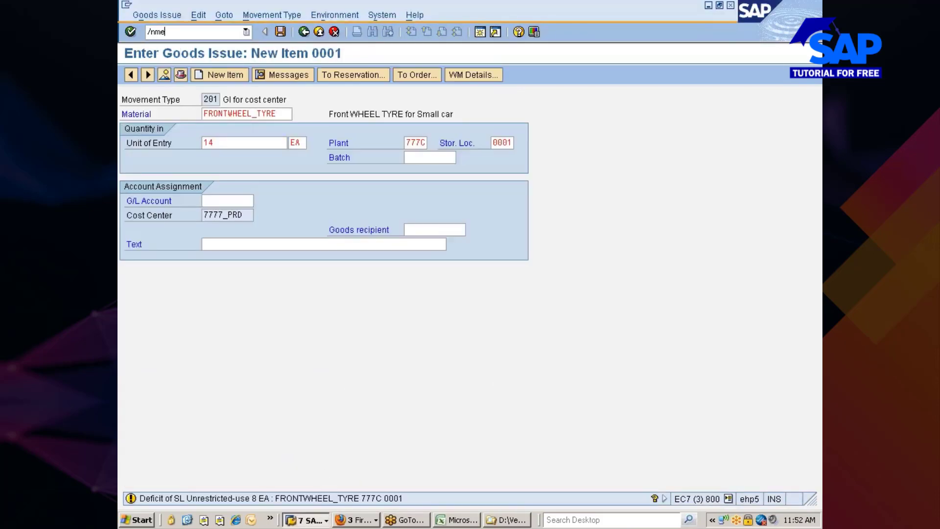
key("Return")
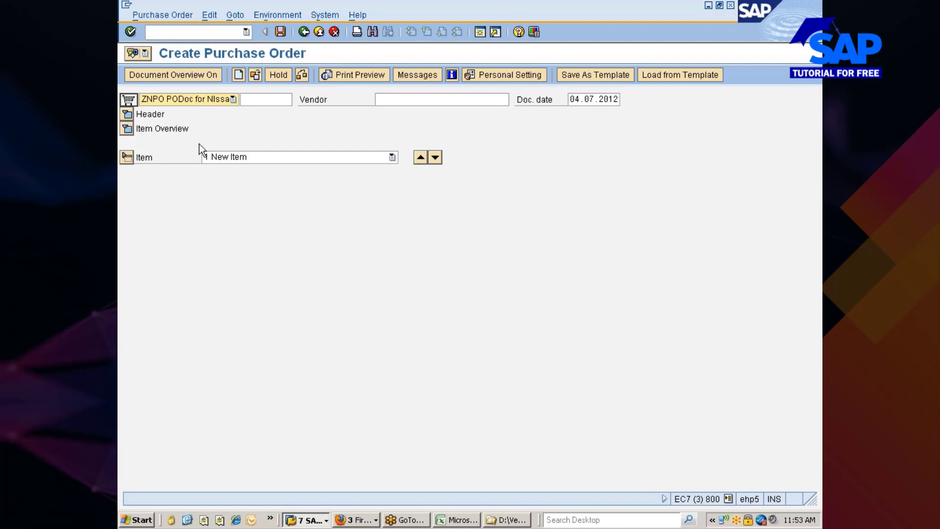
Set purchasing organization 777C, company code 7777 and purchasing group NIS in the purchase order header's organizational data
left_click(128, 116)
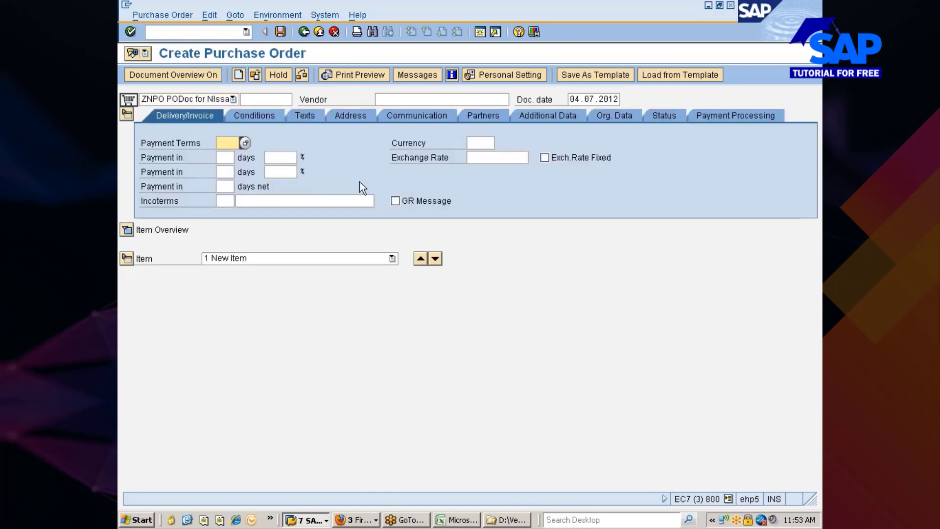
left_click(616, 113)
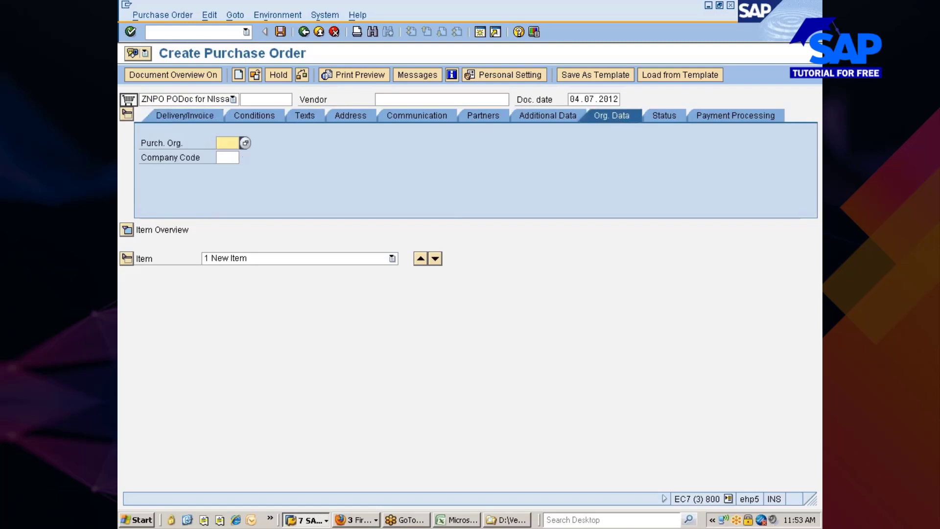
left_click(233, 144)
left_click(233, 168)
left_click(231, 169)
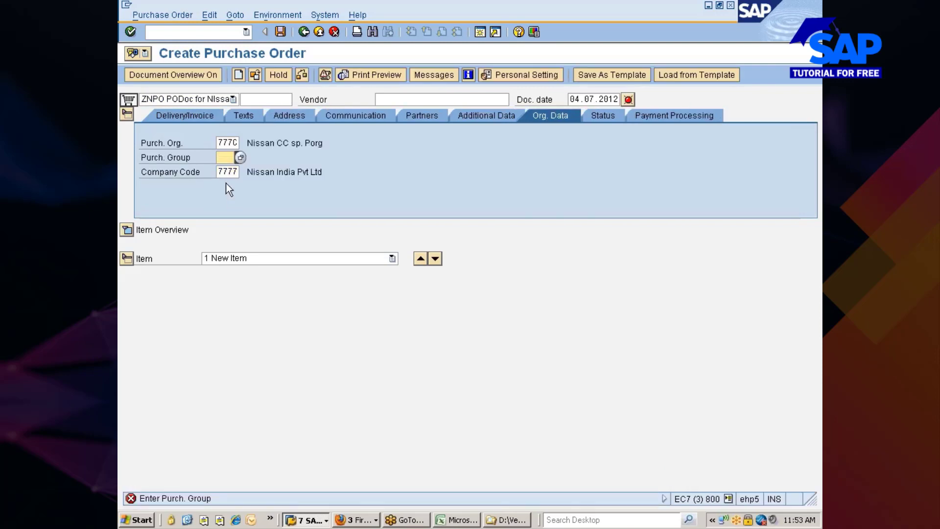
left_click(227, 182)
Expand the item overview and enter an item for material 10000354 with quantity 10 and plant 777C
left_click(126, 230)
left_click(237, 243)
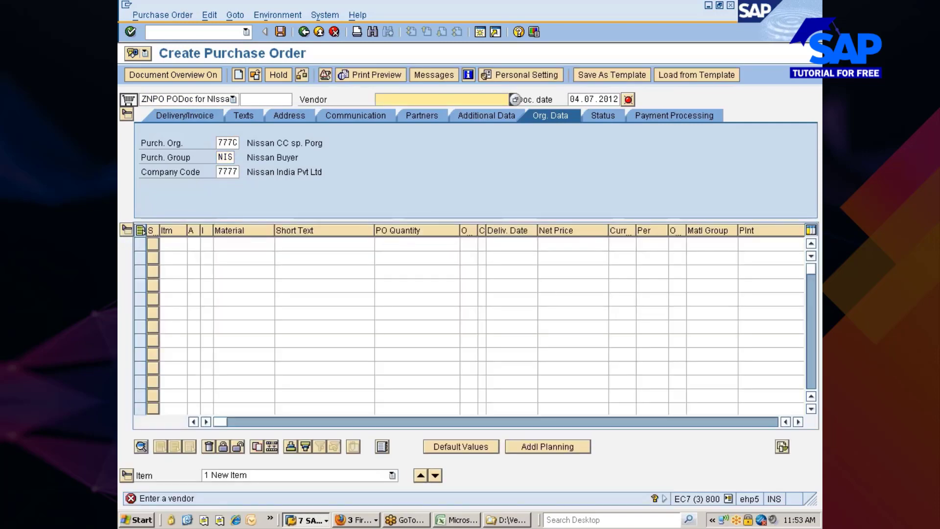
left_click(237, 256)
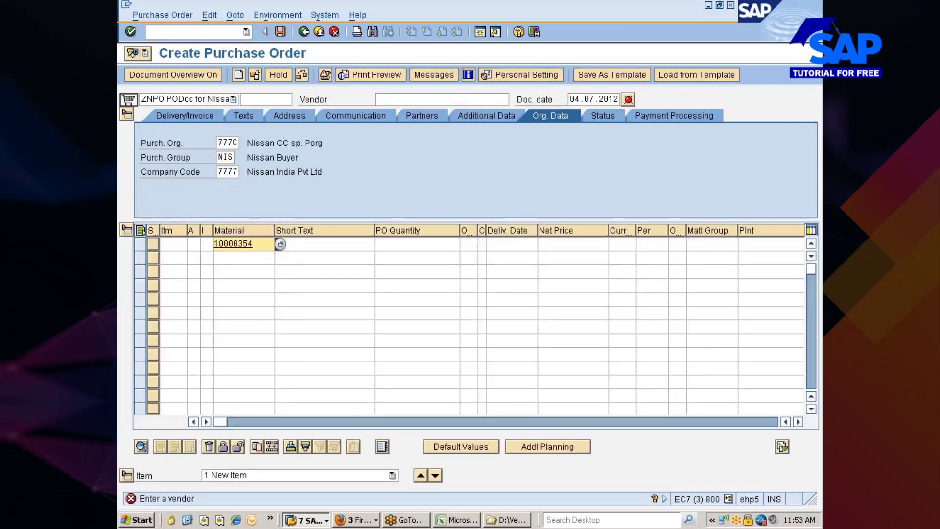
left_click(416, 243)
left_click(423, 252)
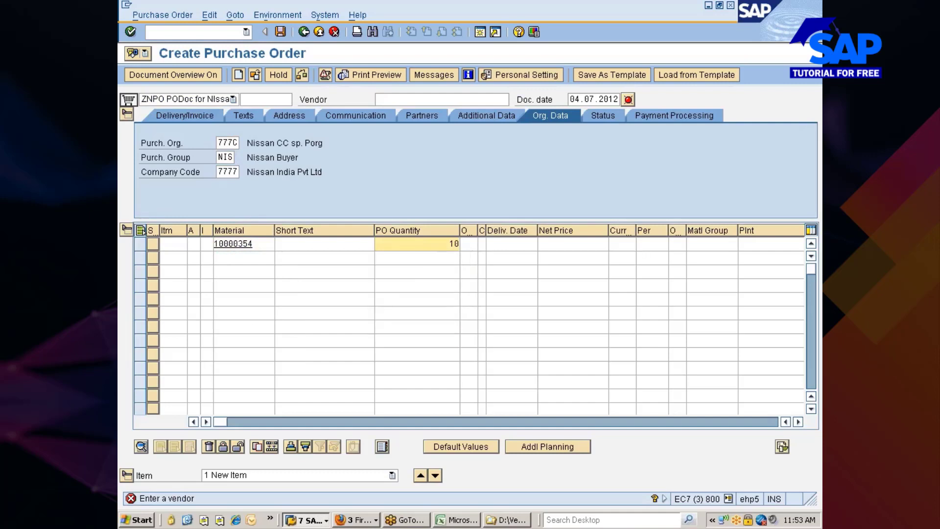
left_click(766, 244)
left_click(768, 255)
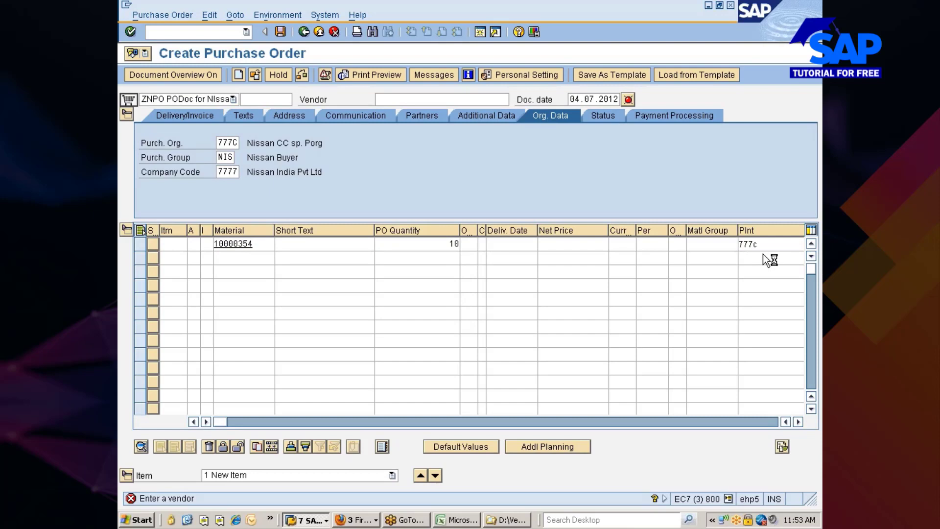
Set the item's delivery date to 03.07.2012
key("Delete")
type("3.07.2012")
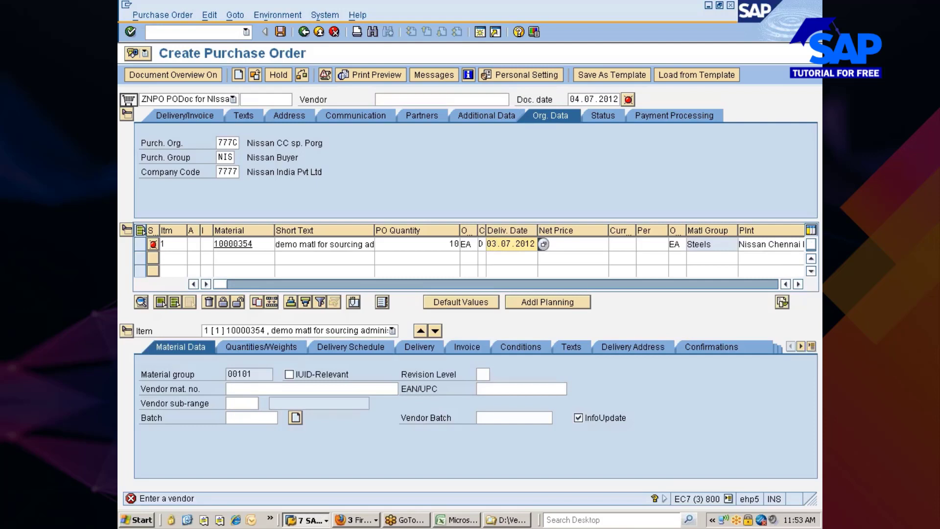
key("Return")
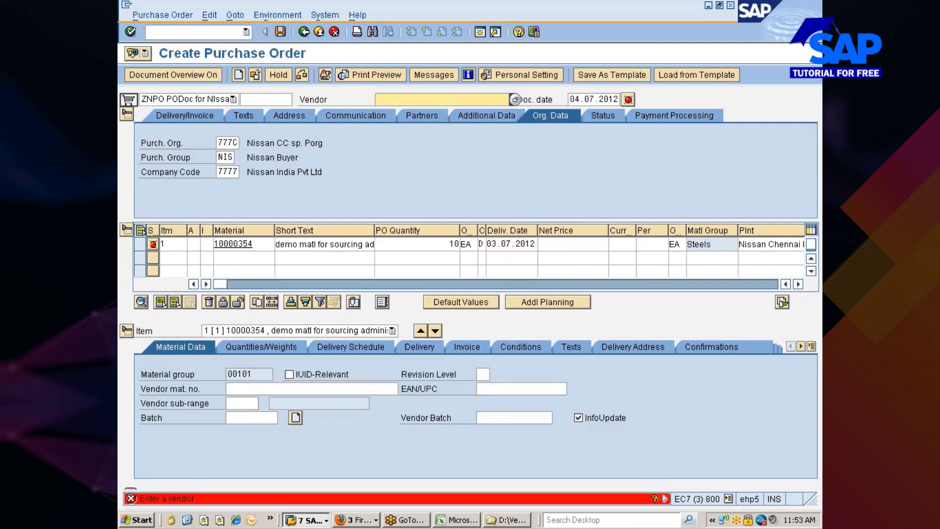
Assign vendor 305102 to the purchase order
key("BackSpace")
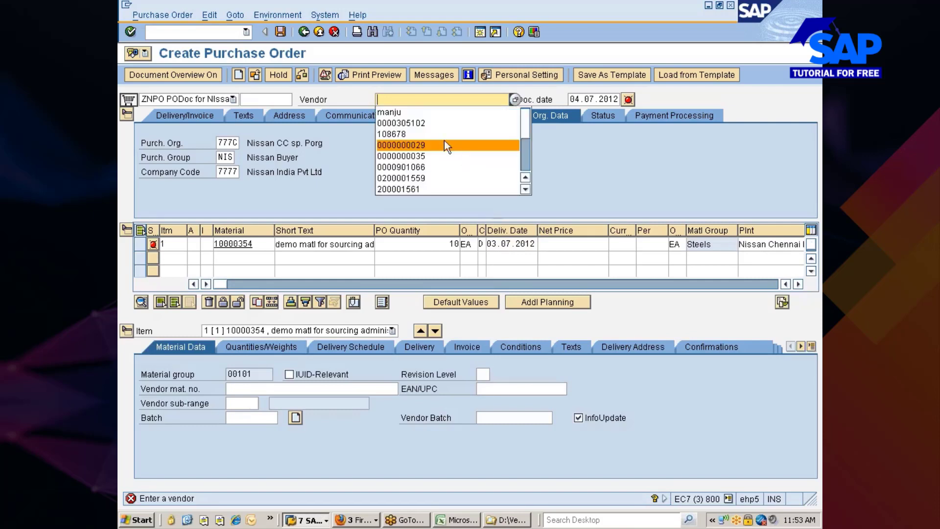
left_click(405, 119)
key("Return")
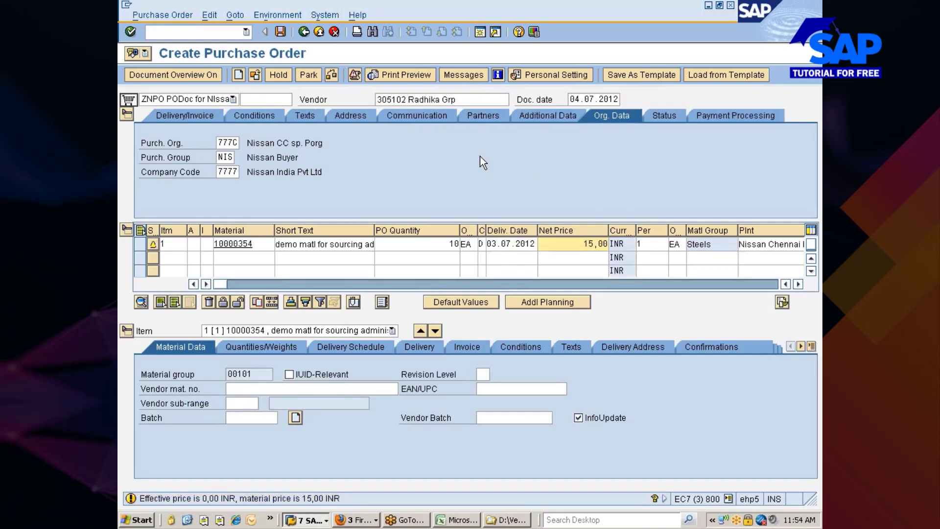
Acknowledge the item's price and past delivery date warnings, and open the detailed explanation of the delivery feasibility message
key("Return")
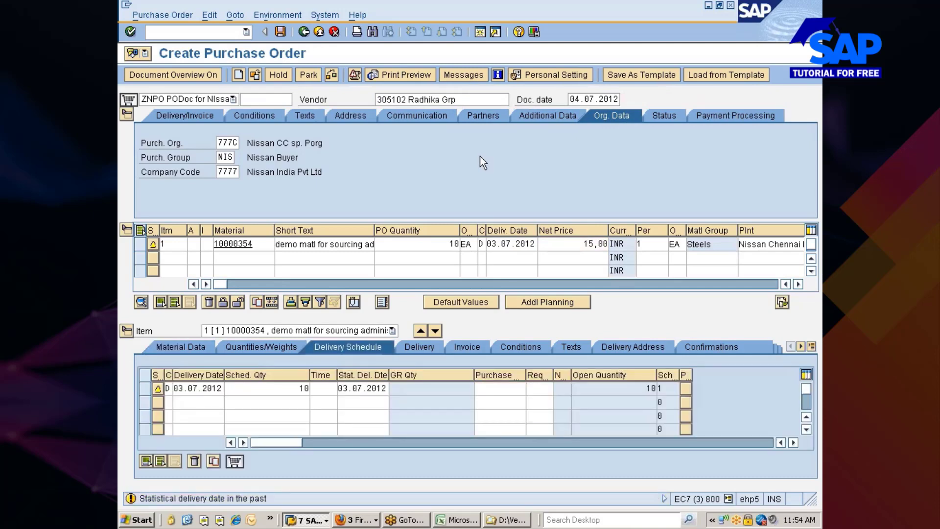
key("Return")
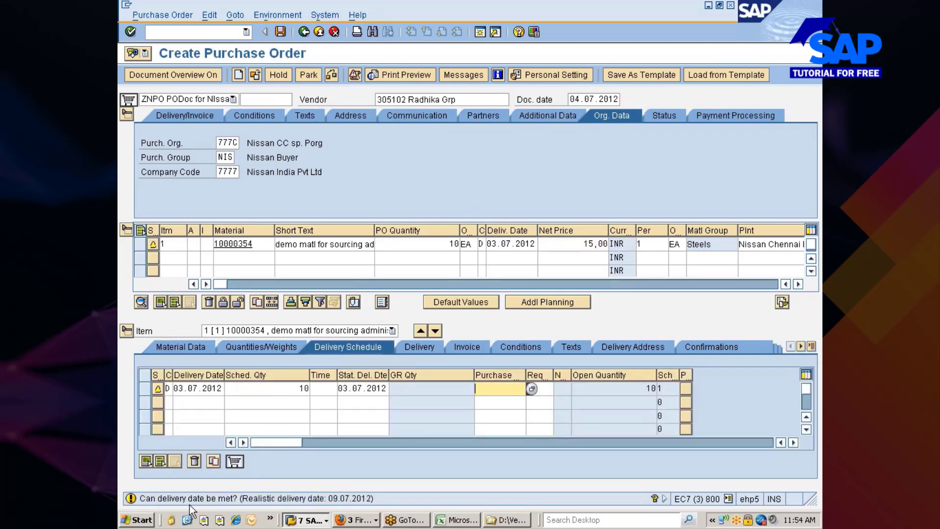
key("Return")
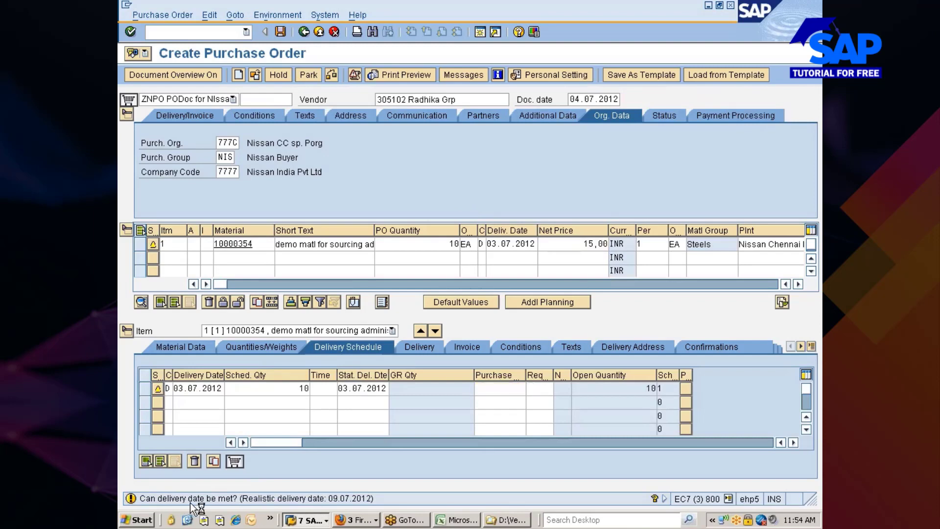
double_click(190, 503)
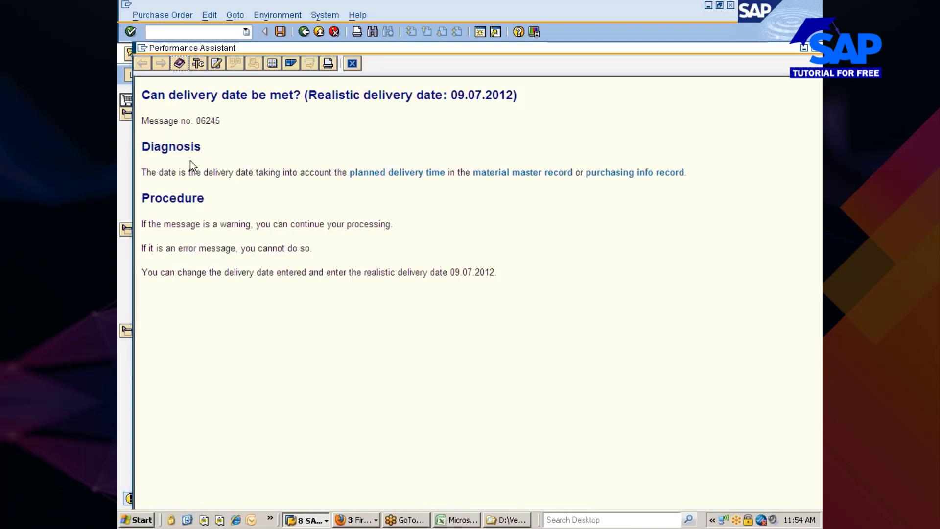
Switch to the Display IMG session and open Define Attributes of System Messages under Purchasing > Environment Data, showing the System messages overview
double_click(208, 120)
left_click(309, 509)
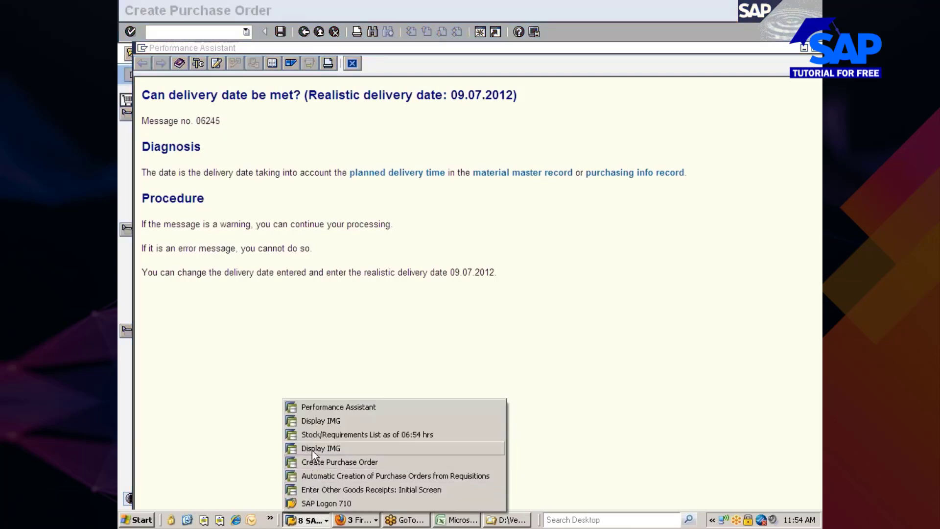
left_click(312, 451)
scroll(229, 247, "up", 5)
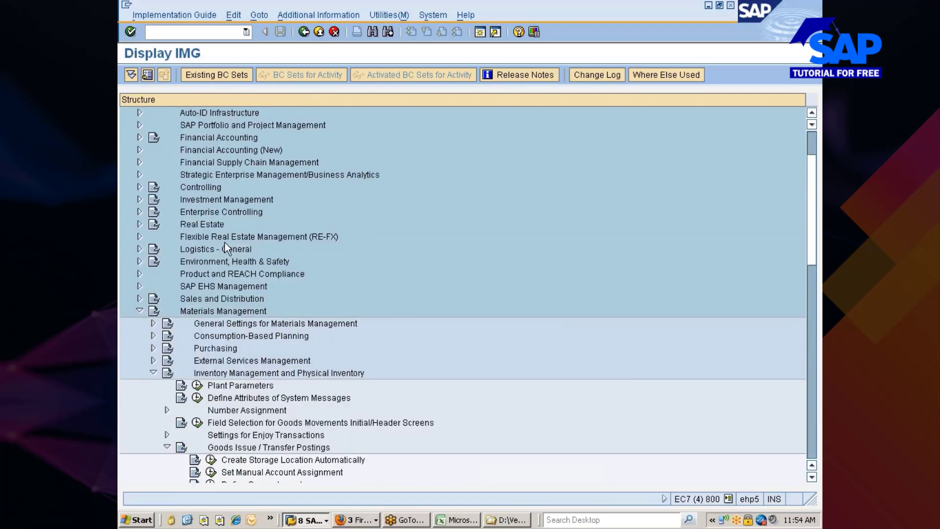
left_click(153, 349)
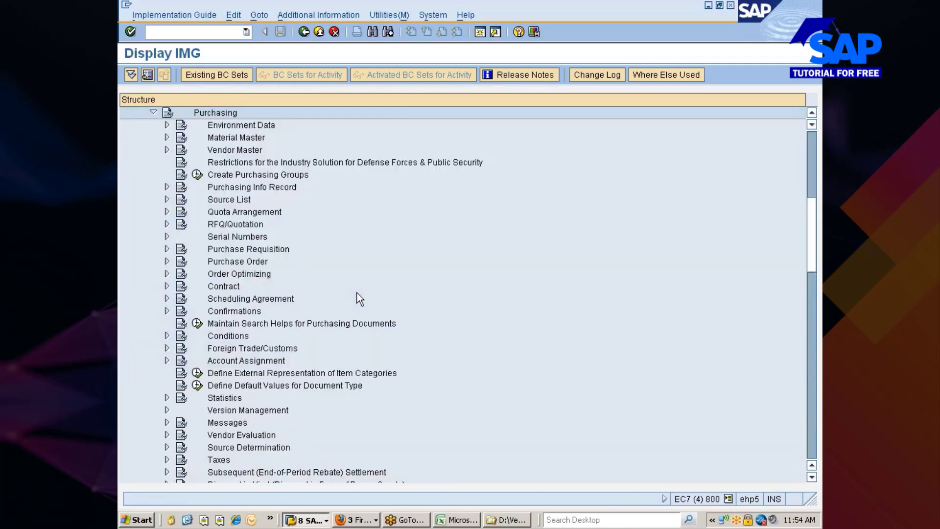
left_click(166, 125)
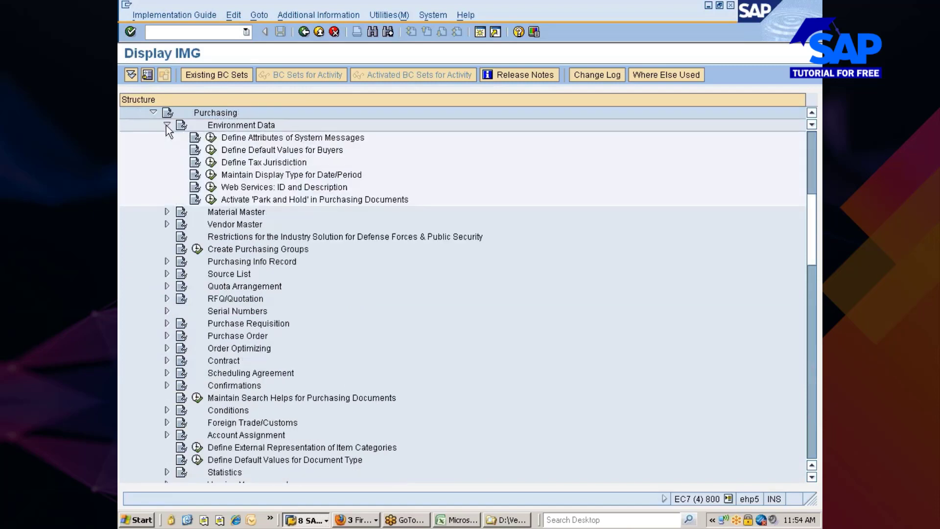
left_click(270, 139)
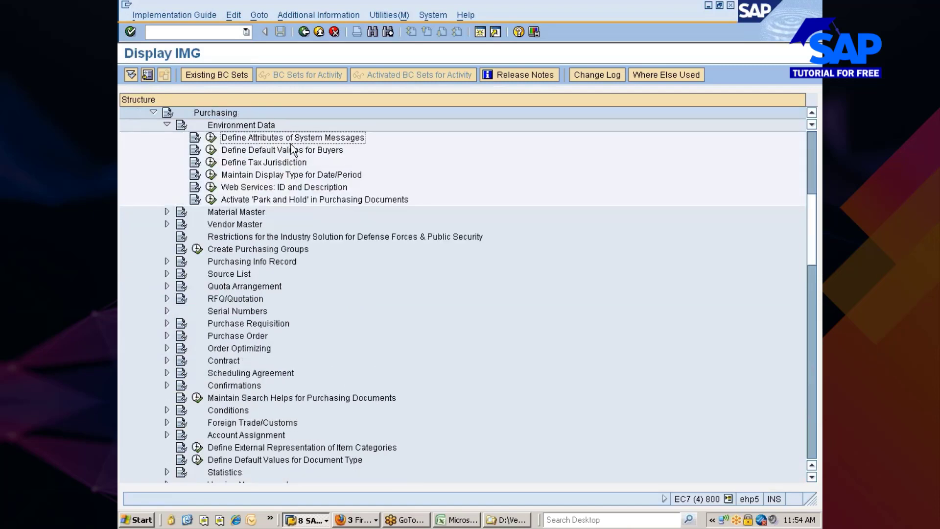
left_click(211, 137)
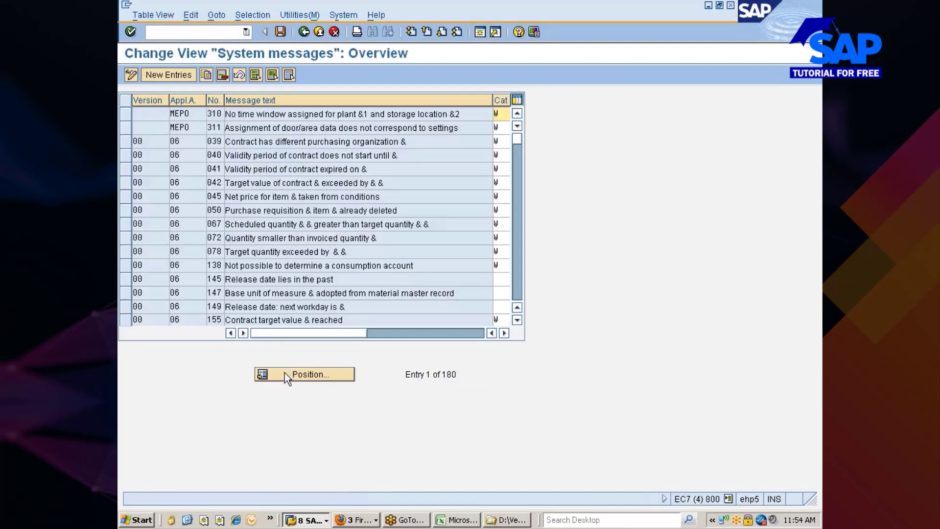
Position the system messages list at version 00, area 06, message 245
left_click(283, 374)
type("00")
key("Tab")
type("06")
key("Tab")
type("245")
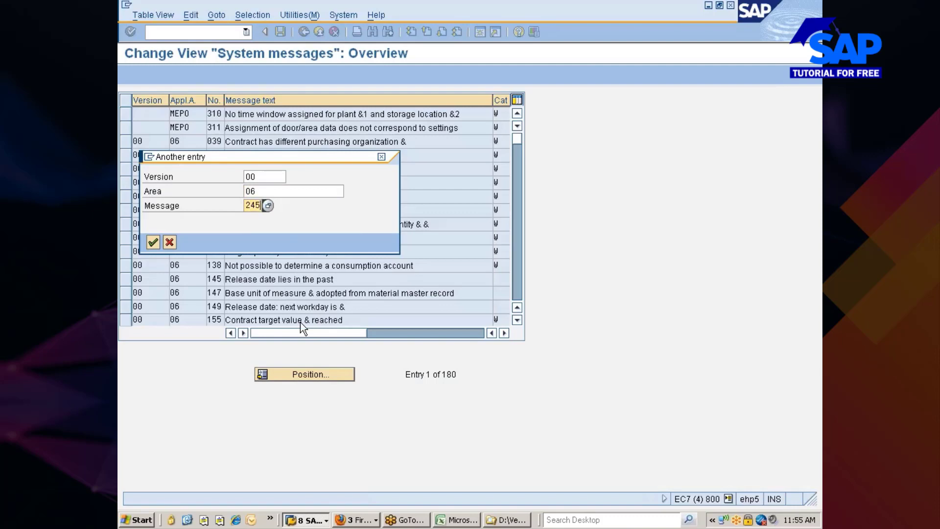
key("Return")
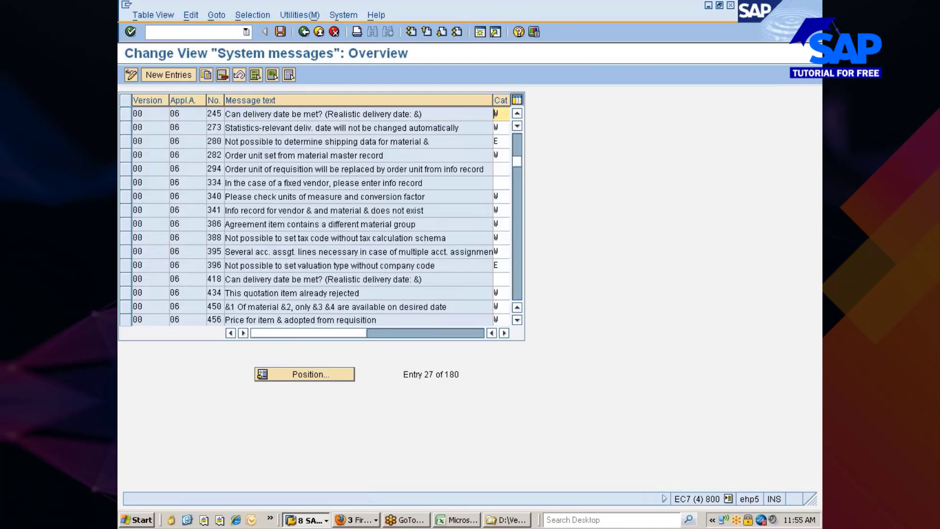
Narrow the message text column and examine the category options for message 245, closing the list without changing the category
left_click_drag(492, 100, 474, 105)
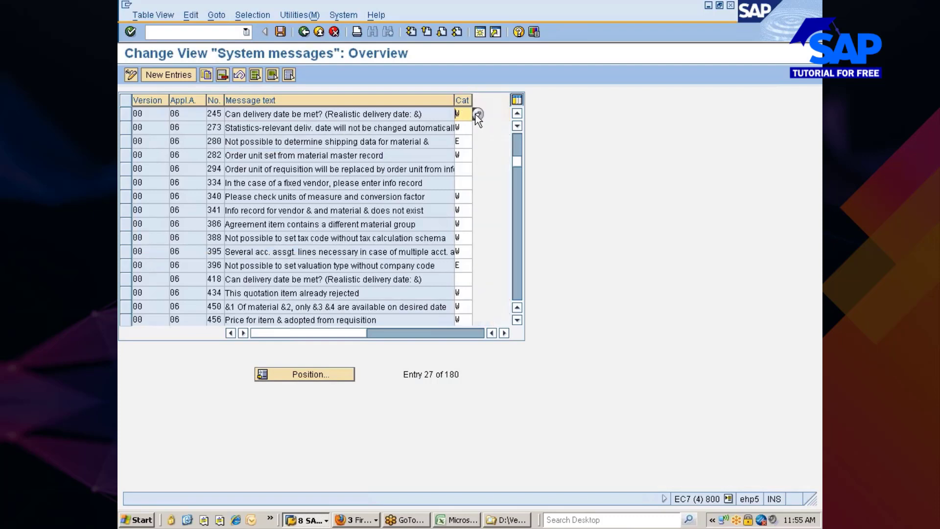
key("F4")
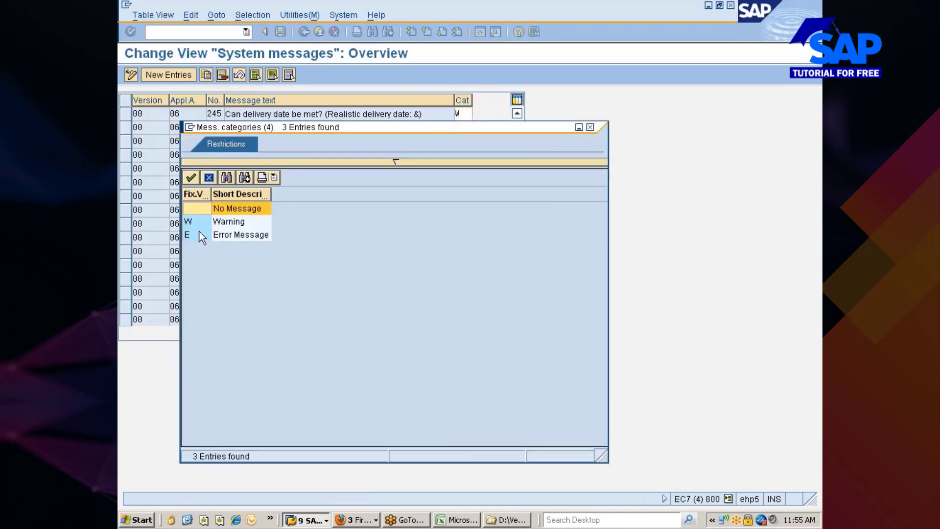
left_click(198, 236)
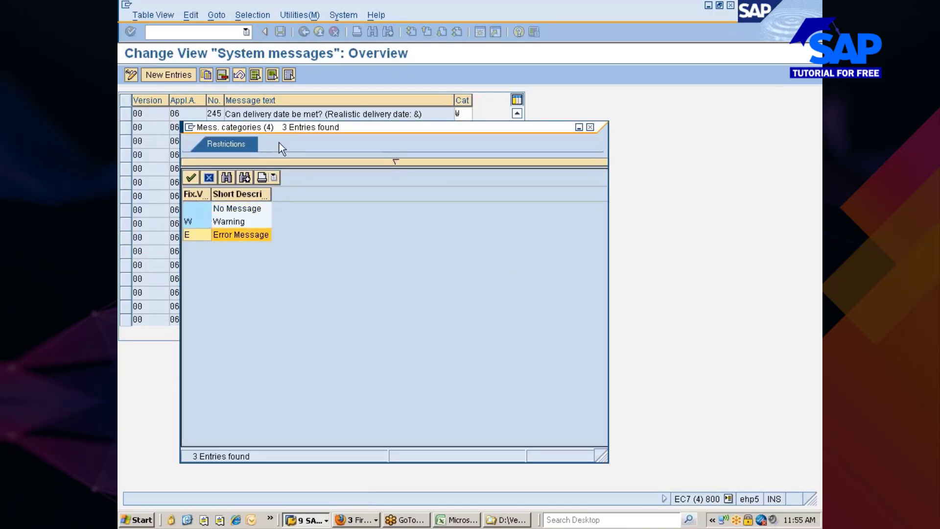
left_click_drag(311, 128, 430, 107)
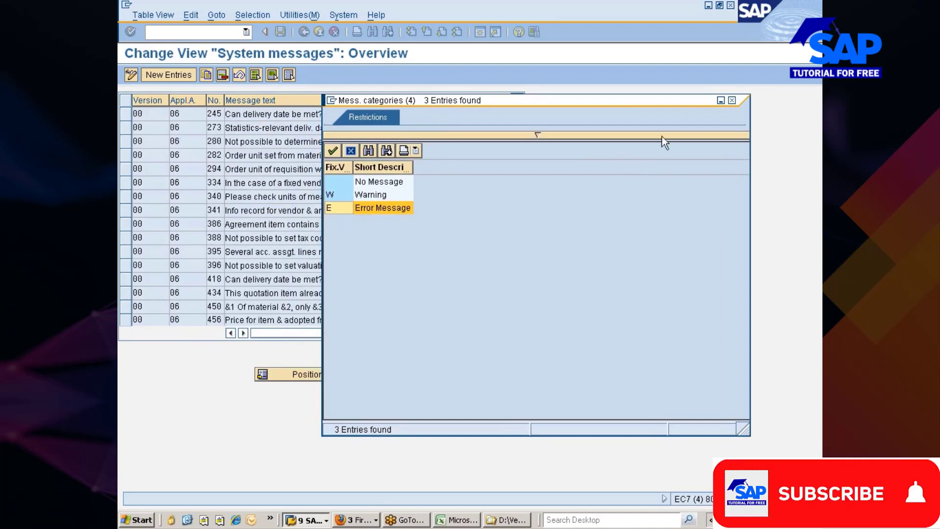
left_click(732, 100)
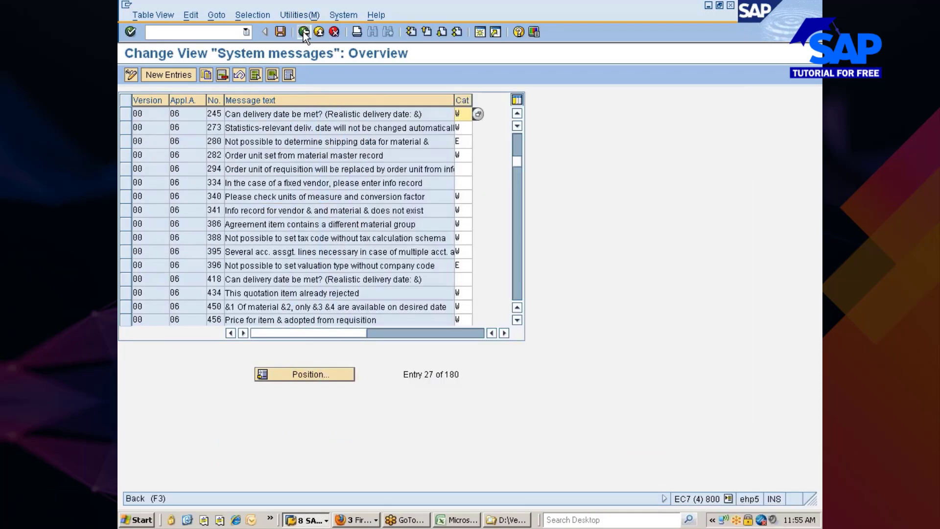
Leave the system messages activity and return from the IMG structure to the Customizing: Execute Project screen
left_click(304, 31)
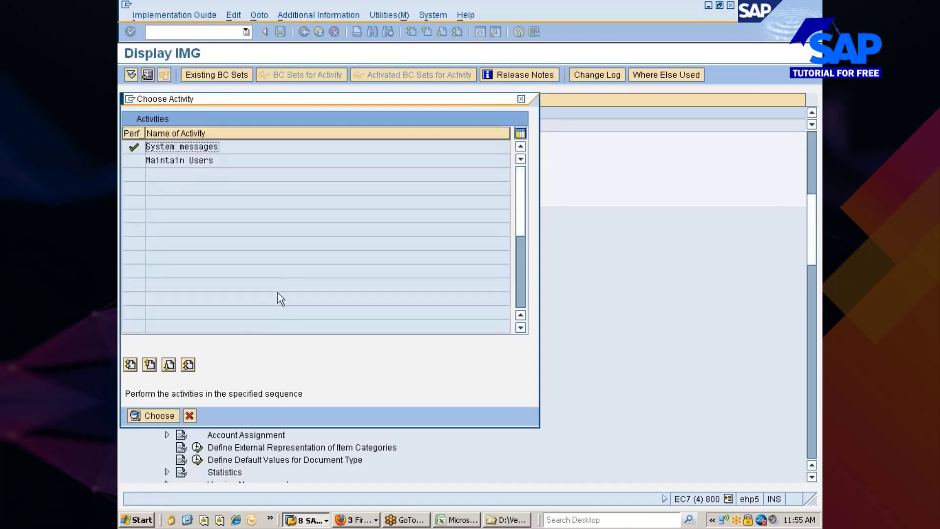
left_click(190, 416)
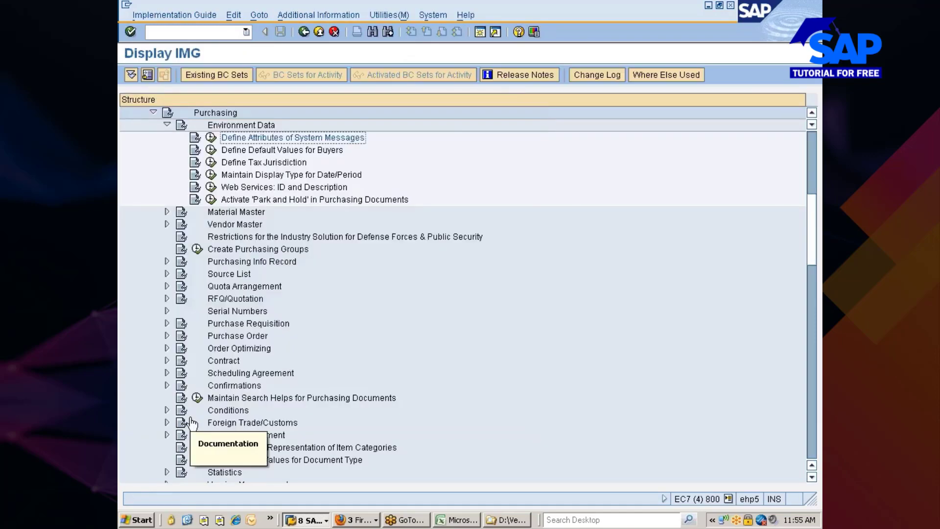
left_click(303, 32)
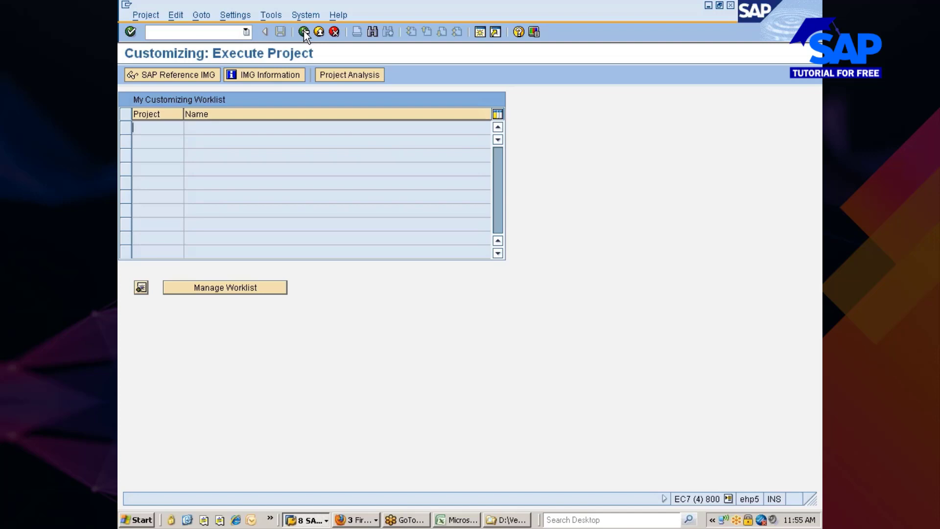
Switch to the Stock/Requirements List session and open the Message Maintenance initial screen there
left_click(312, 525)
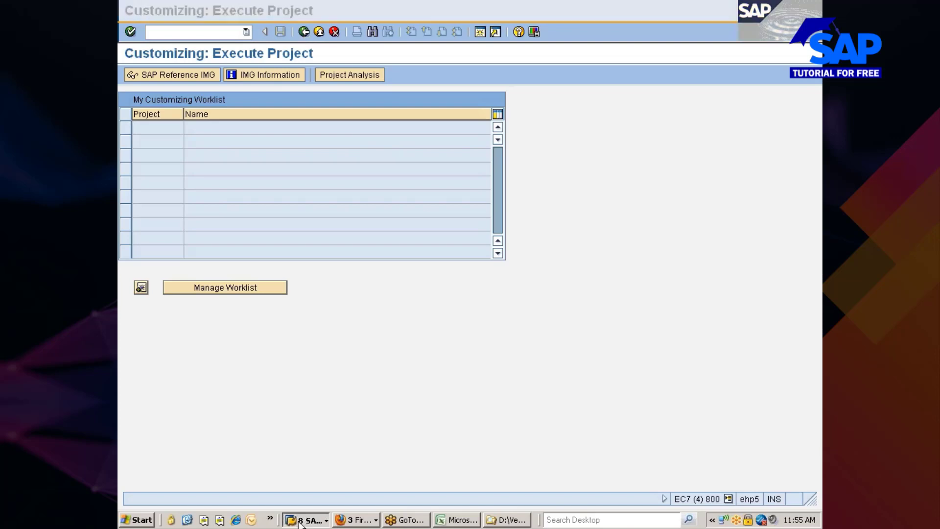
left_click(323, 436)
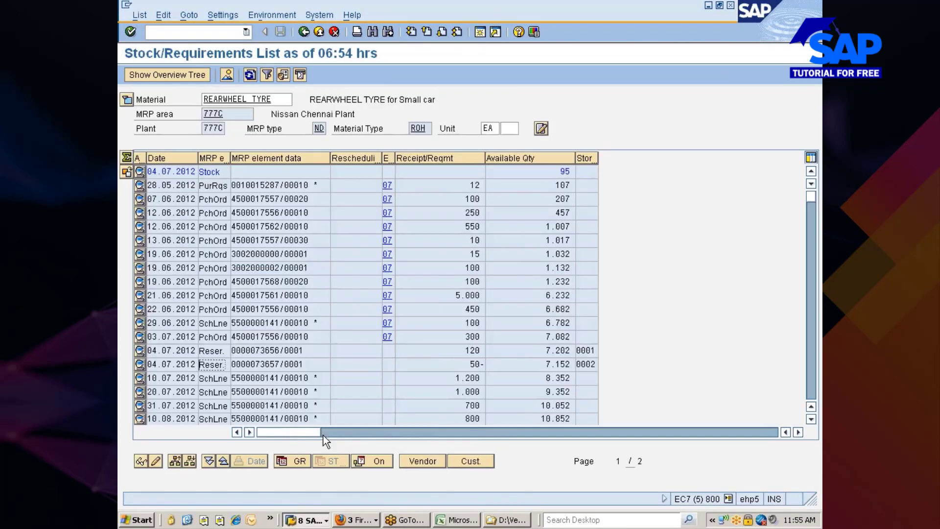
type("/nmd04")
key("Return")
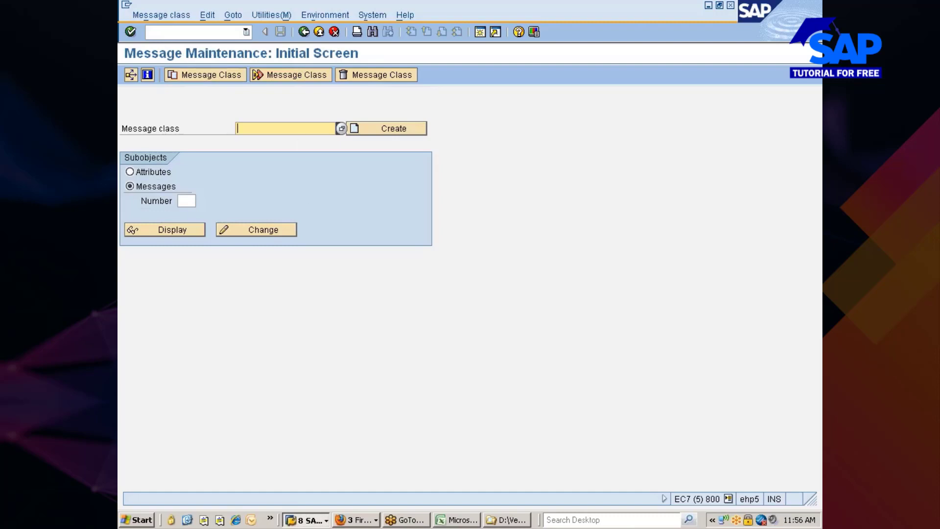
Return to the Create Purchase Order session and recheck the delivery date of the item for material 10000354
key("alt+Tab")
key("alt+Tab")
key("Tab")
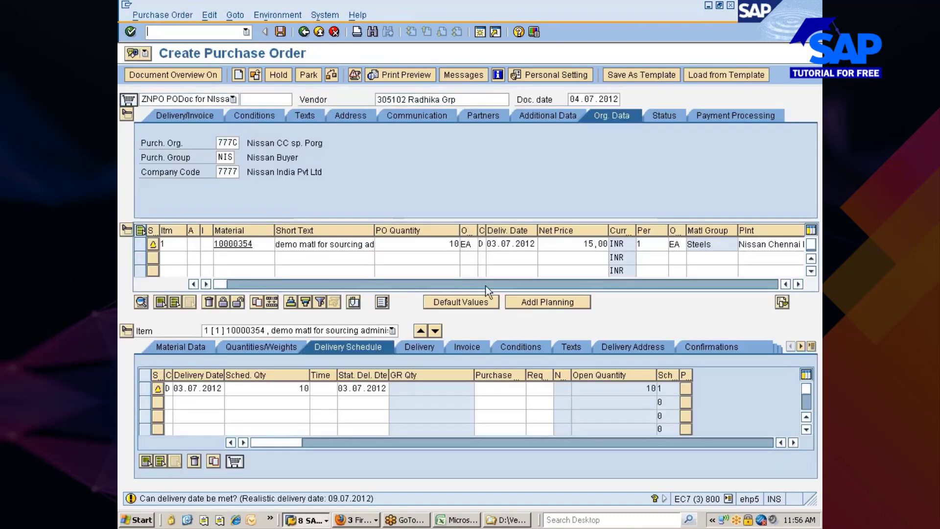
left_click(515, 243)
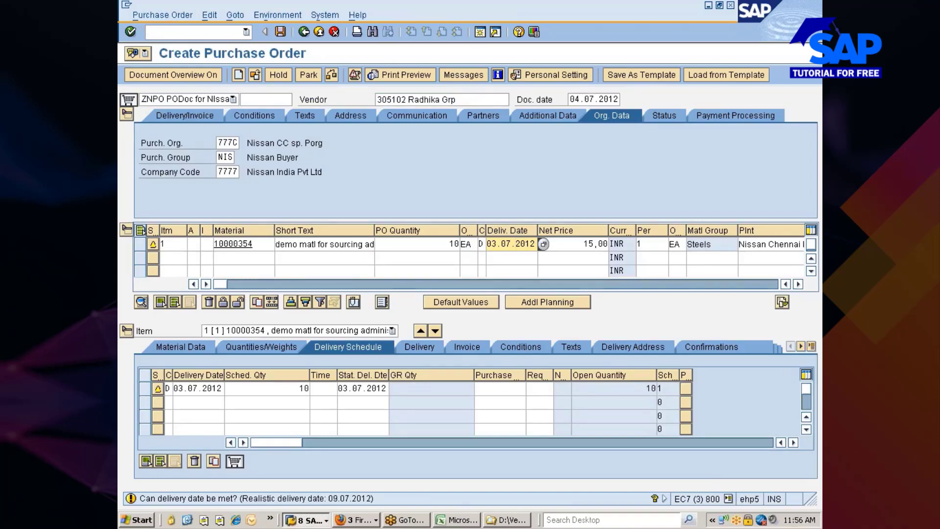
left_click(497, 244)
key("Return")
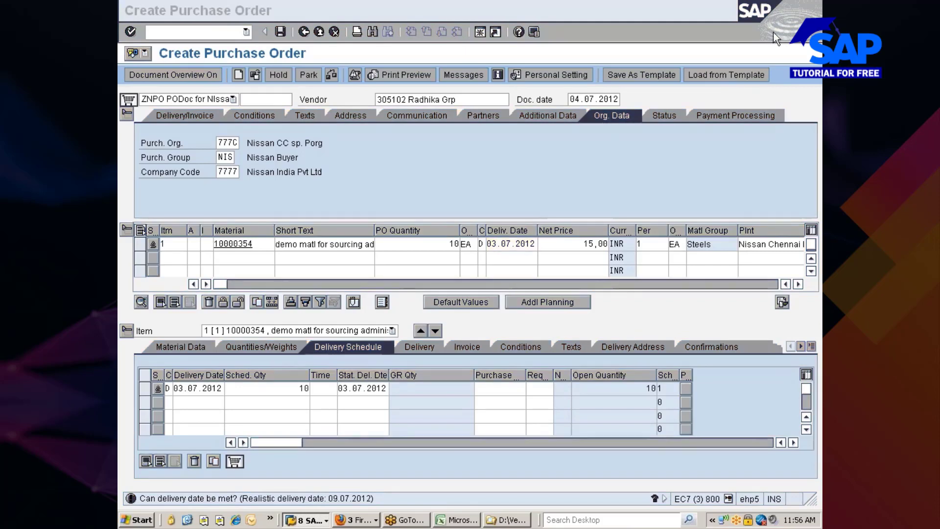